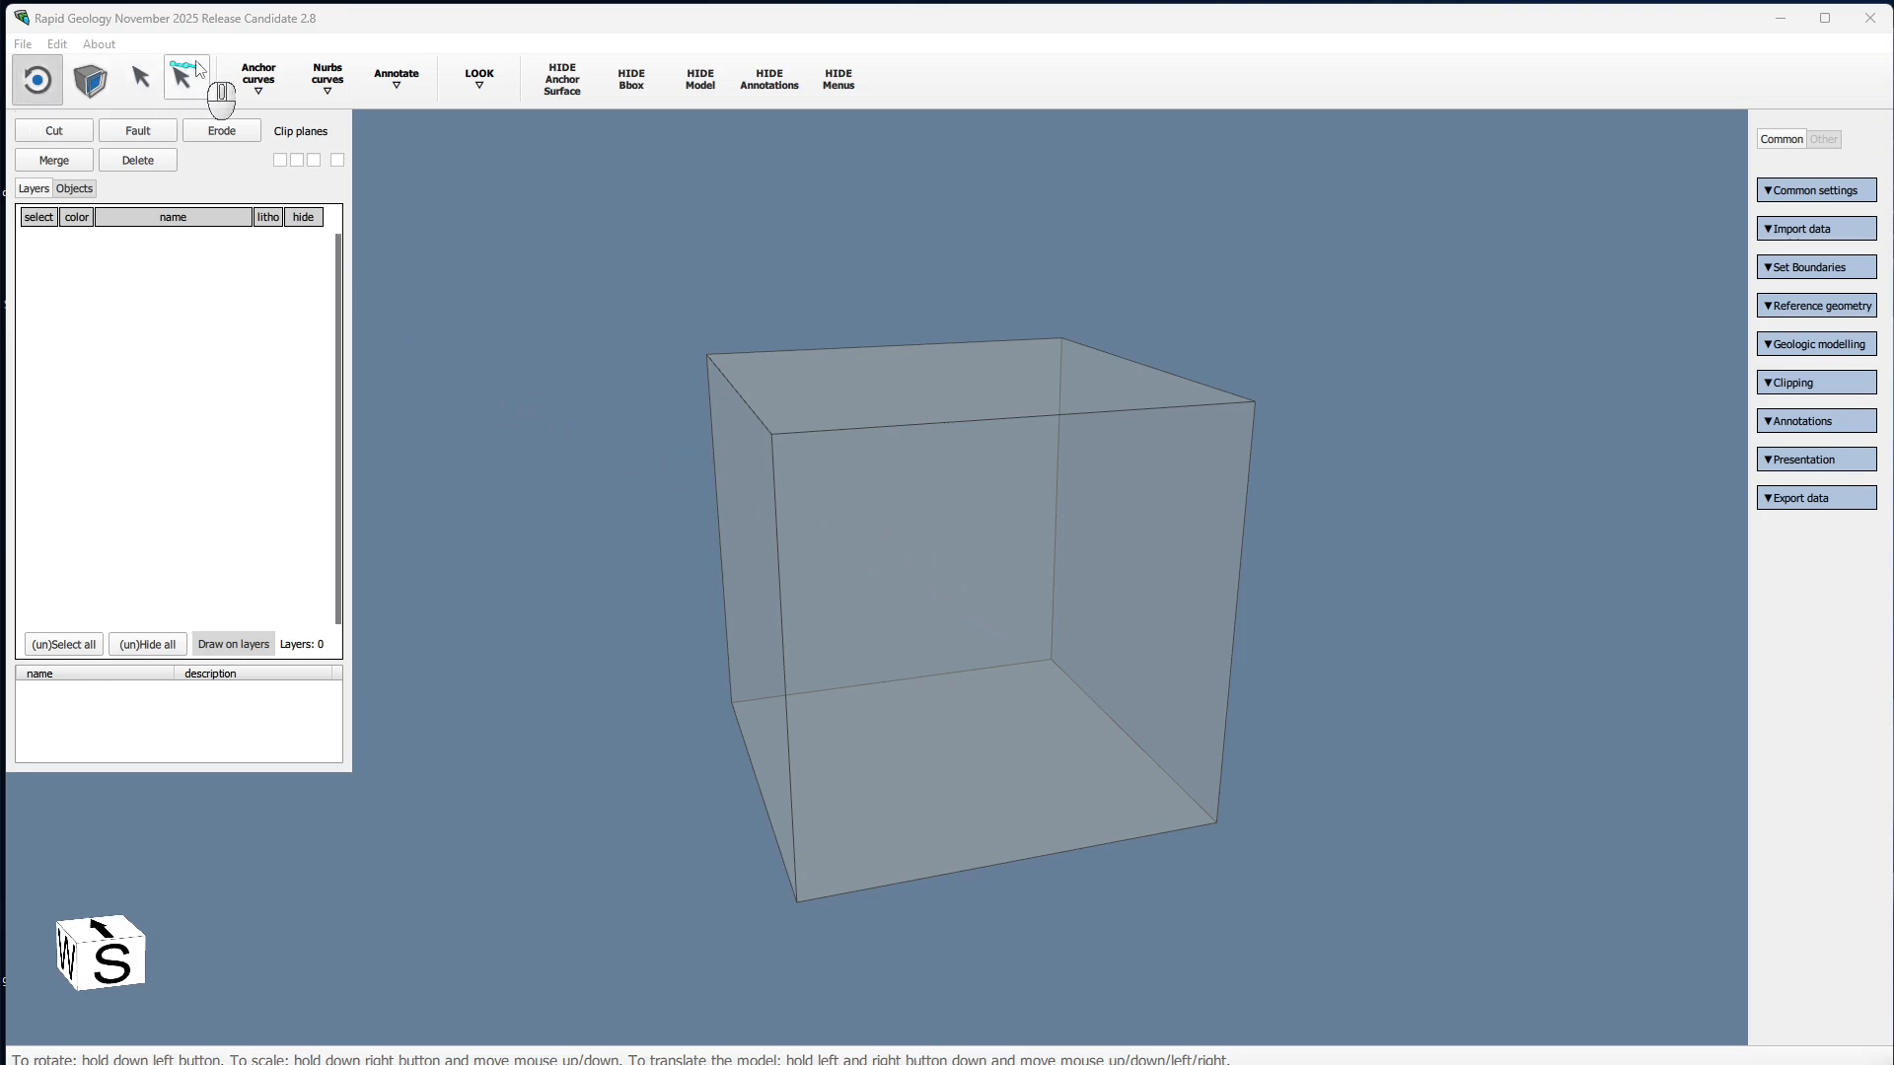
pyautogui.click(51, 97)
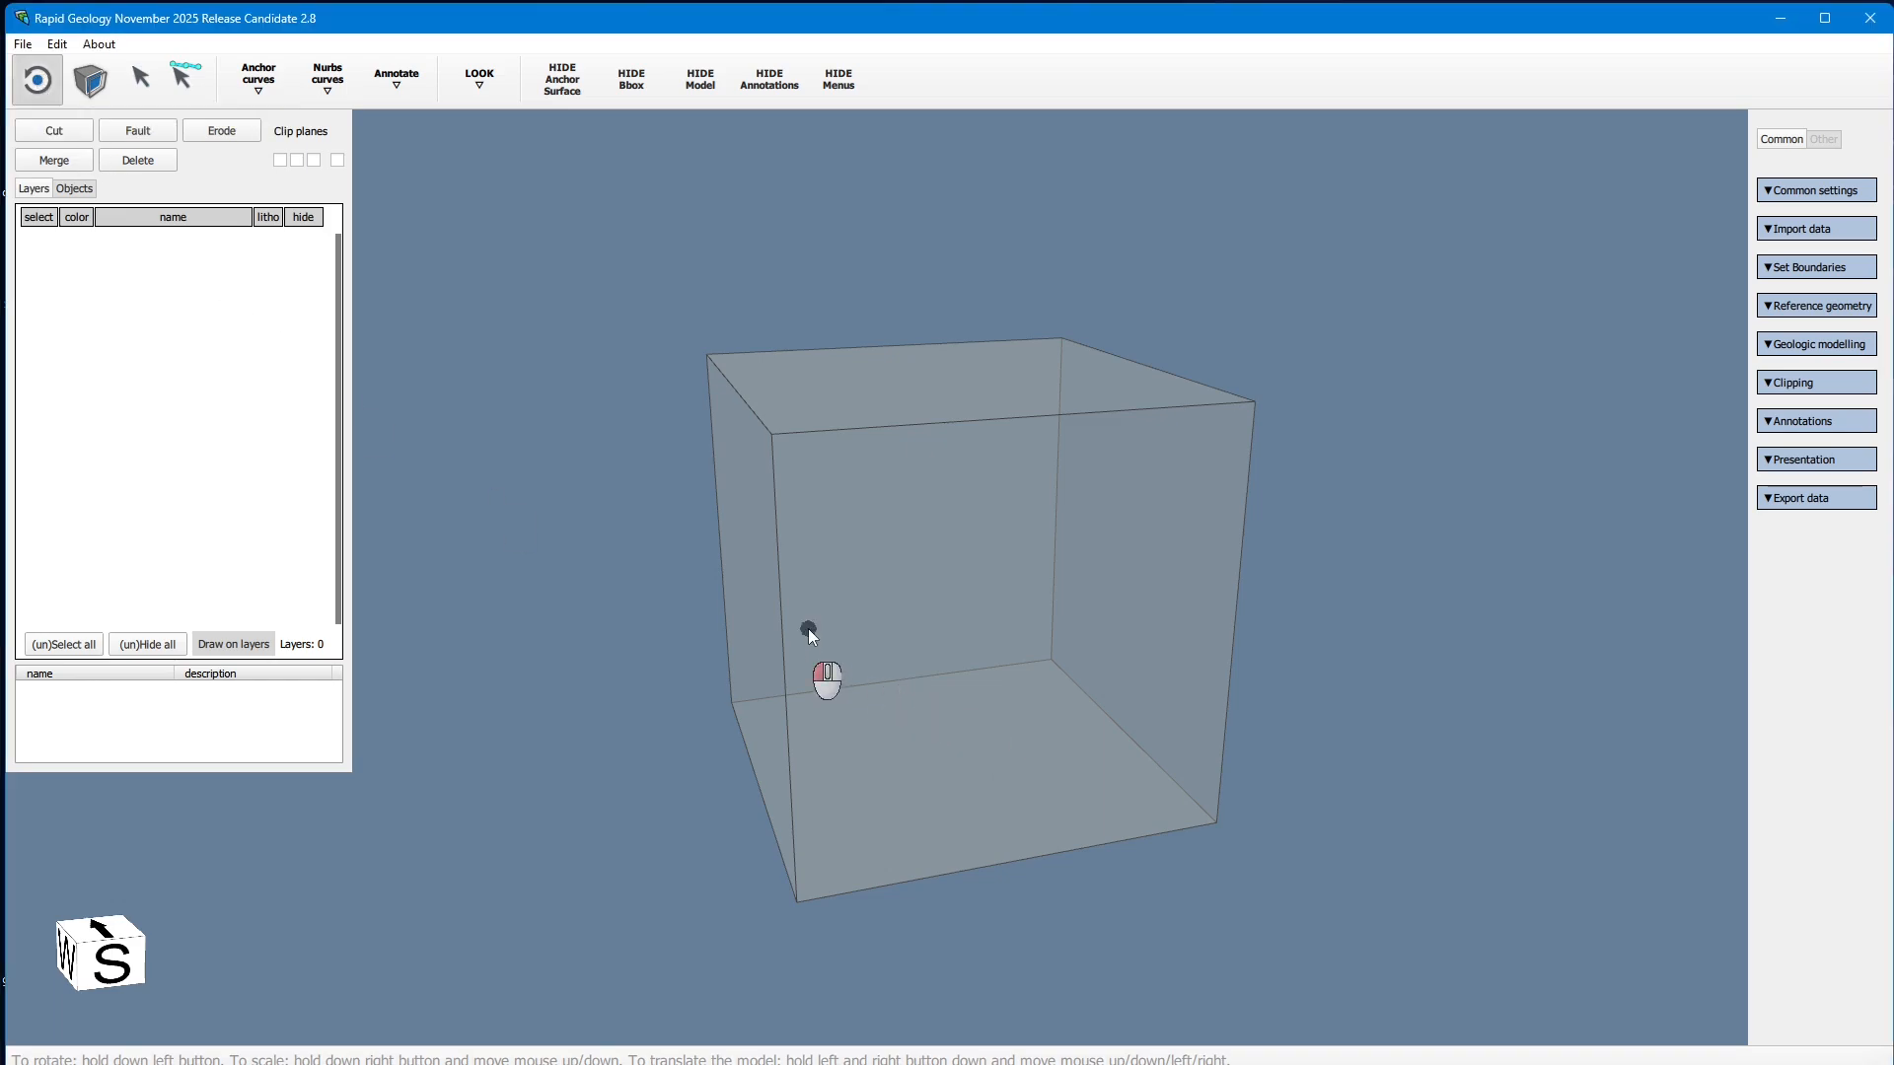
pyautogui.moveTo(827, 629); pyautogui.dragTo(935, 720, button='right')
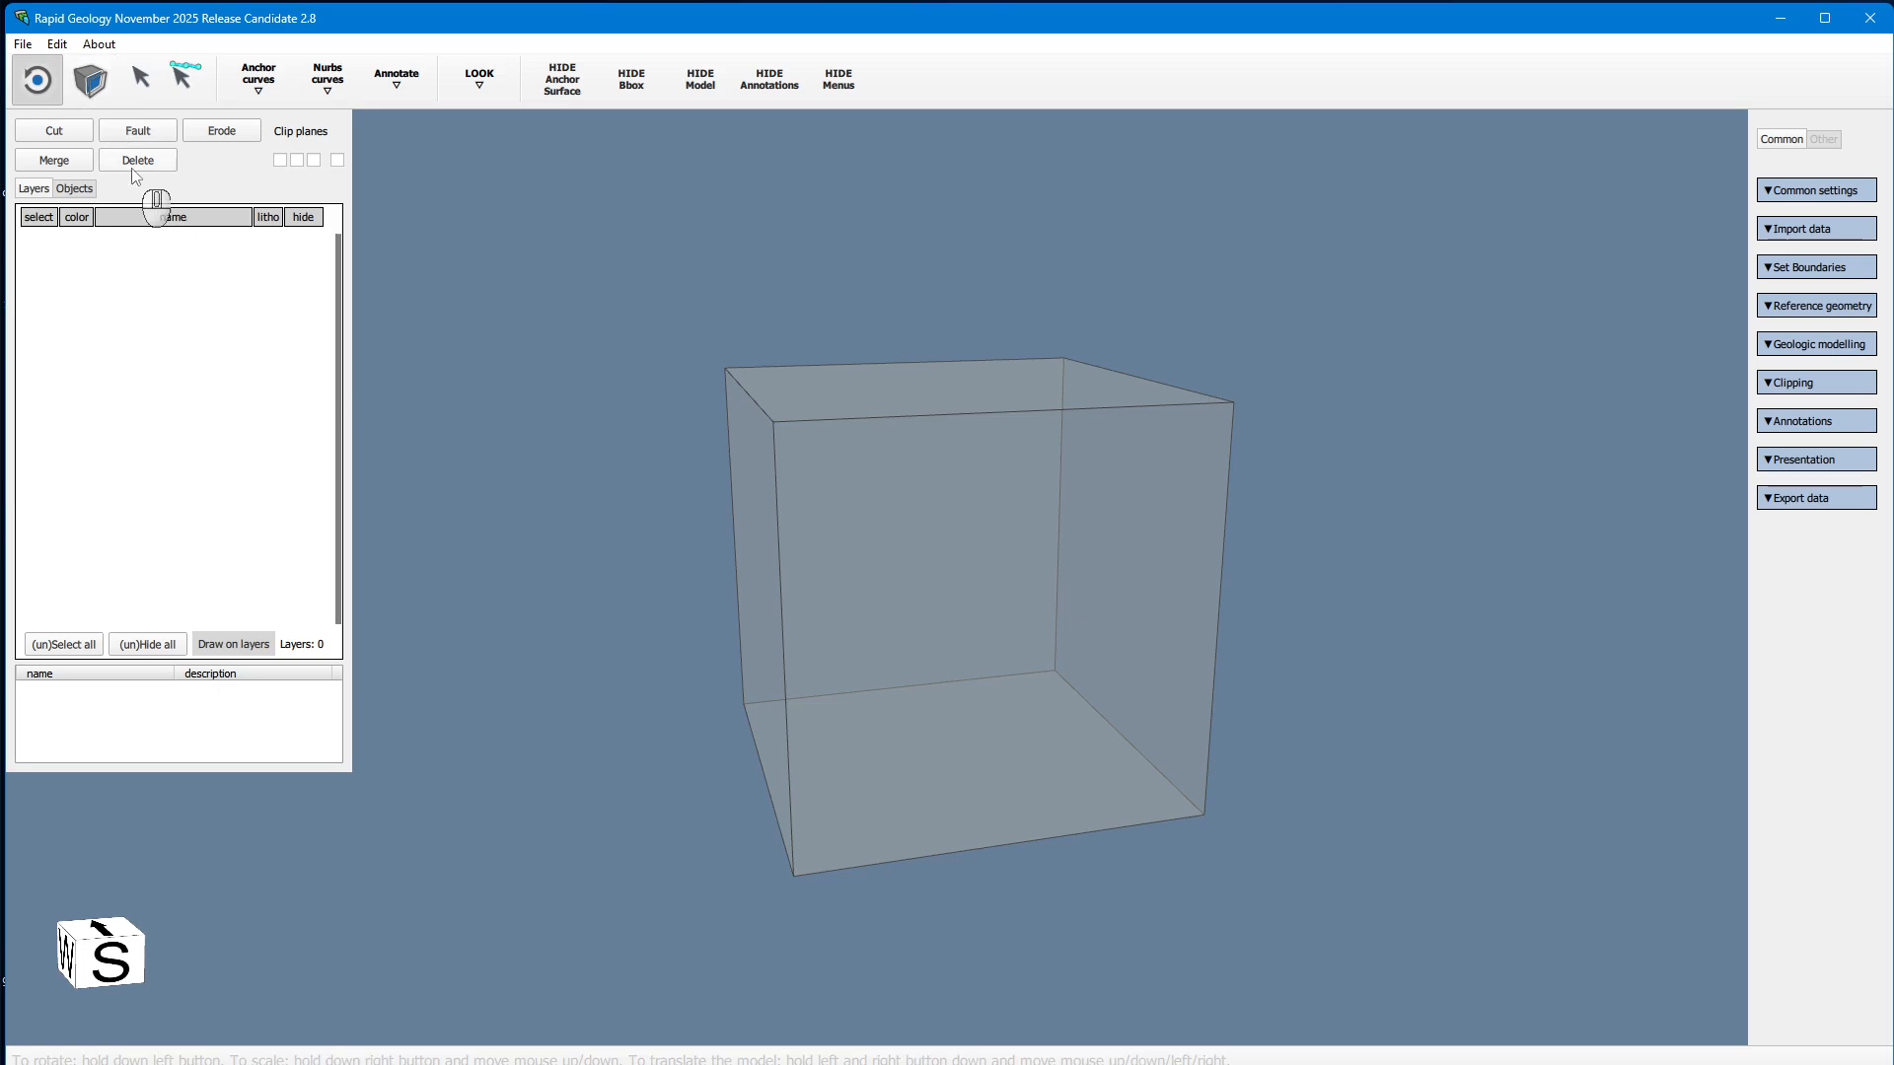
pyautogui.click(90, 80)
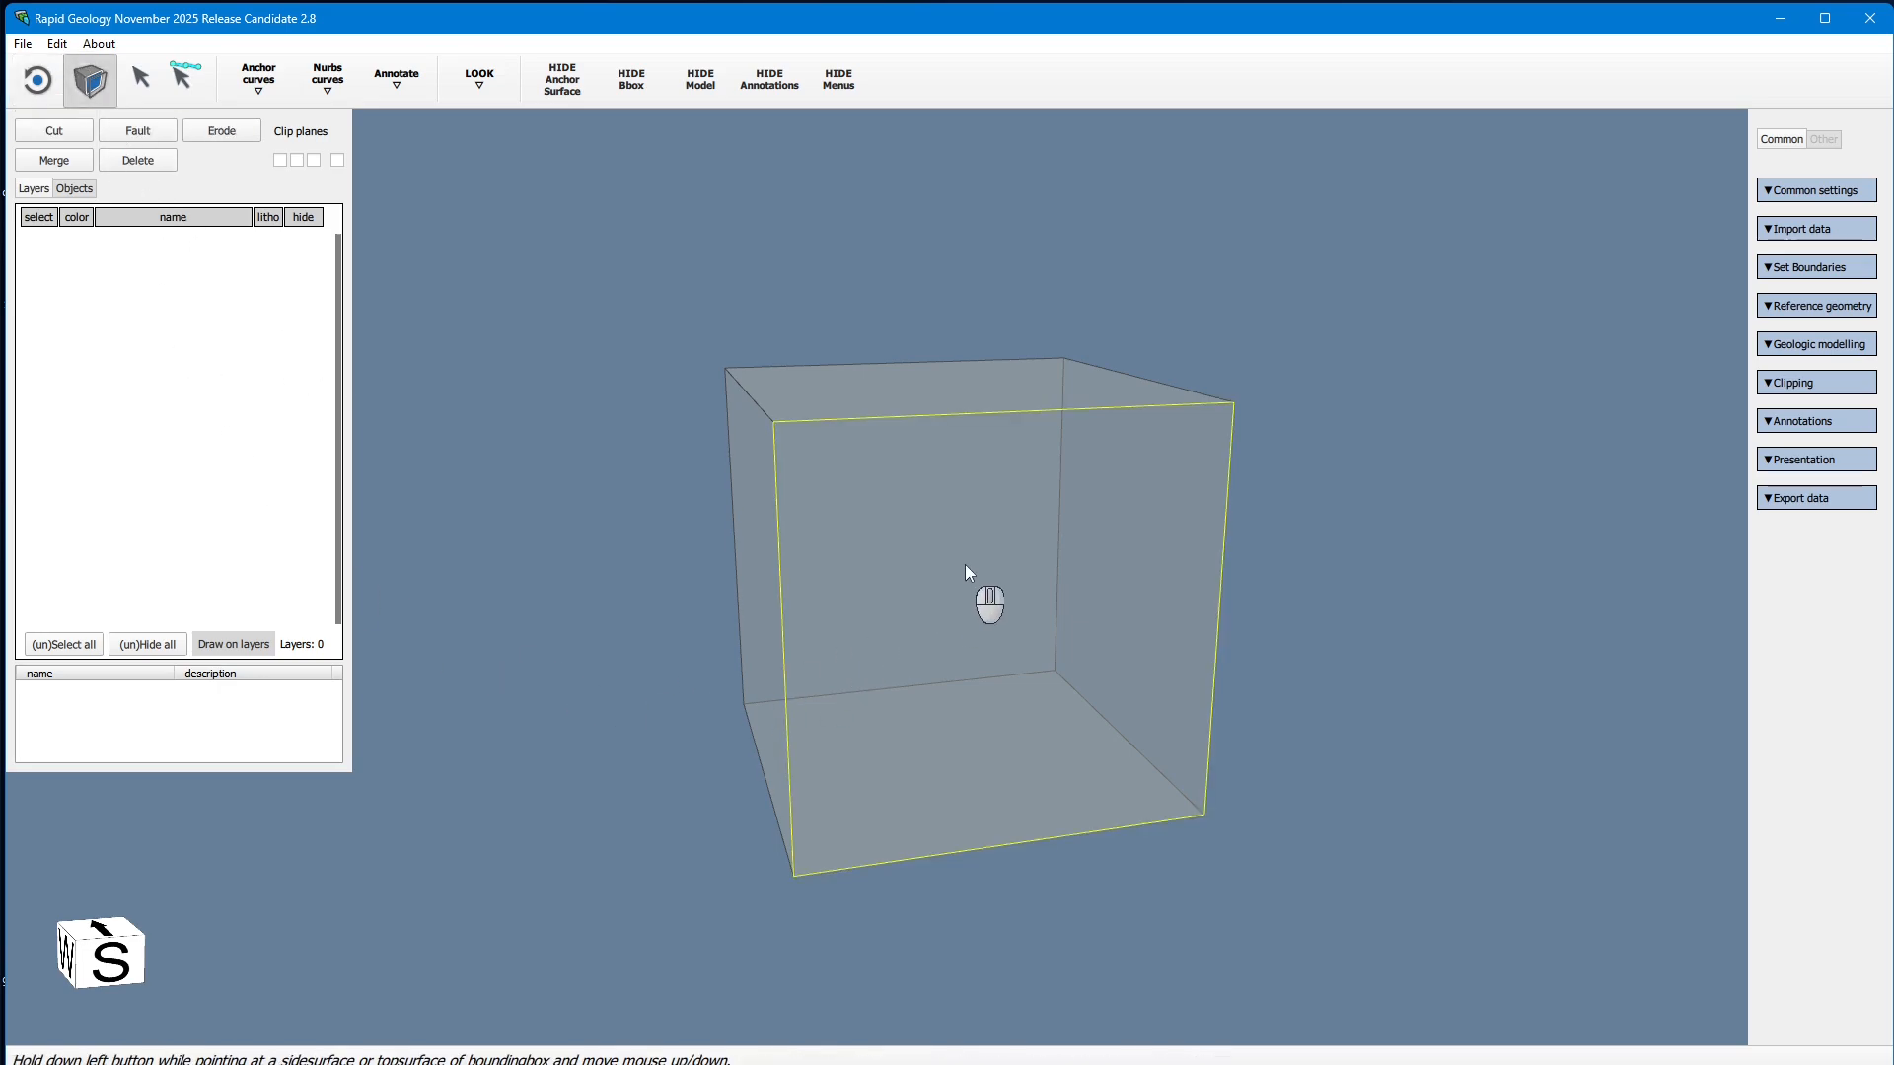
pyautogui.moveTo(965, 550); pyautogui.dragTo(943, 304)
pyautogui.click(139, 92)
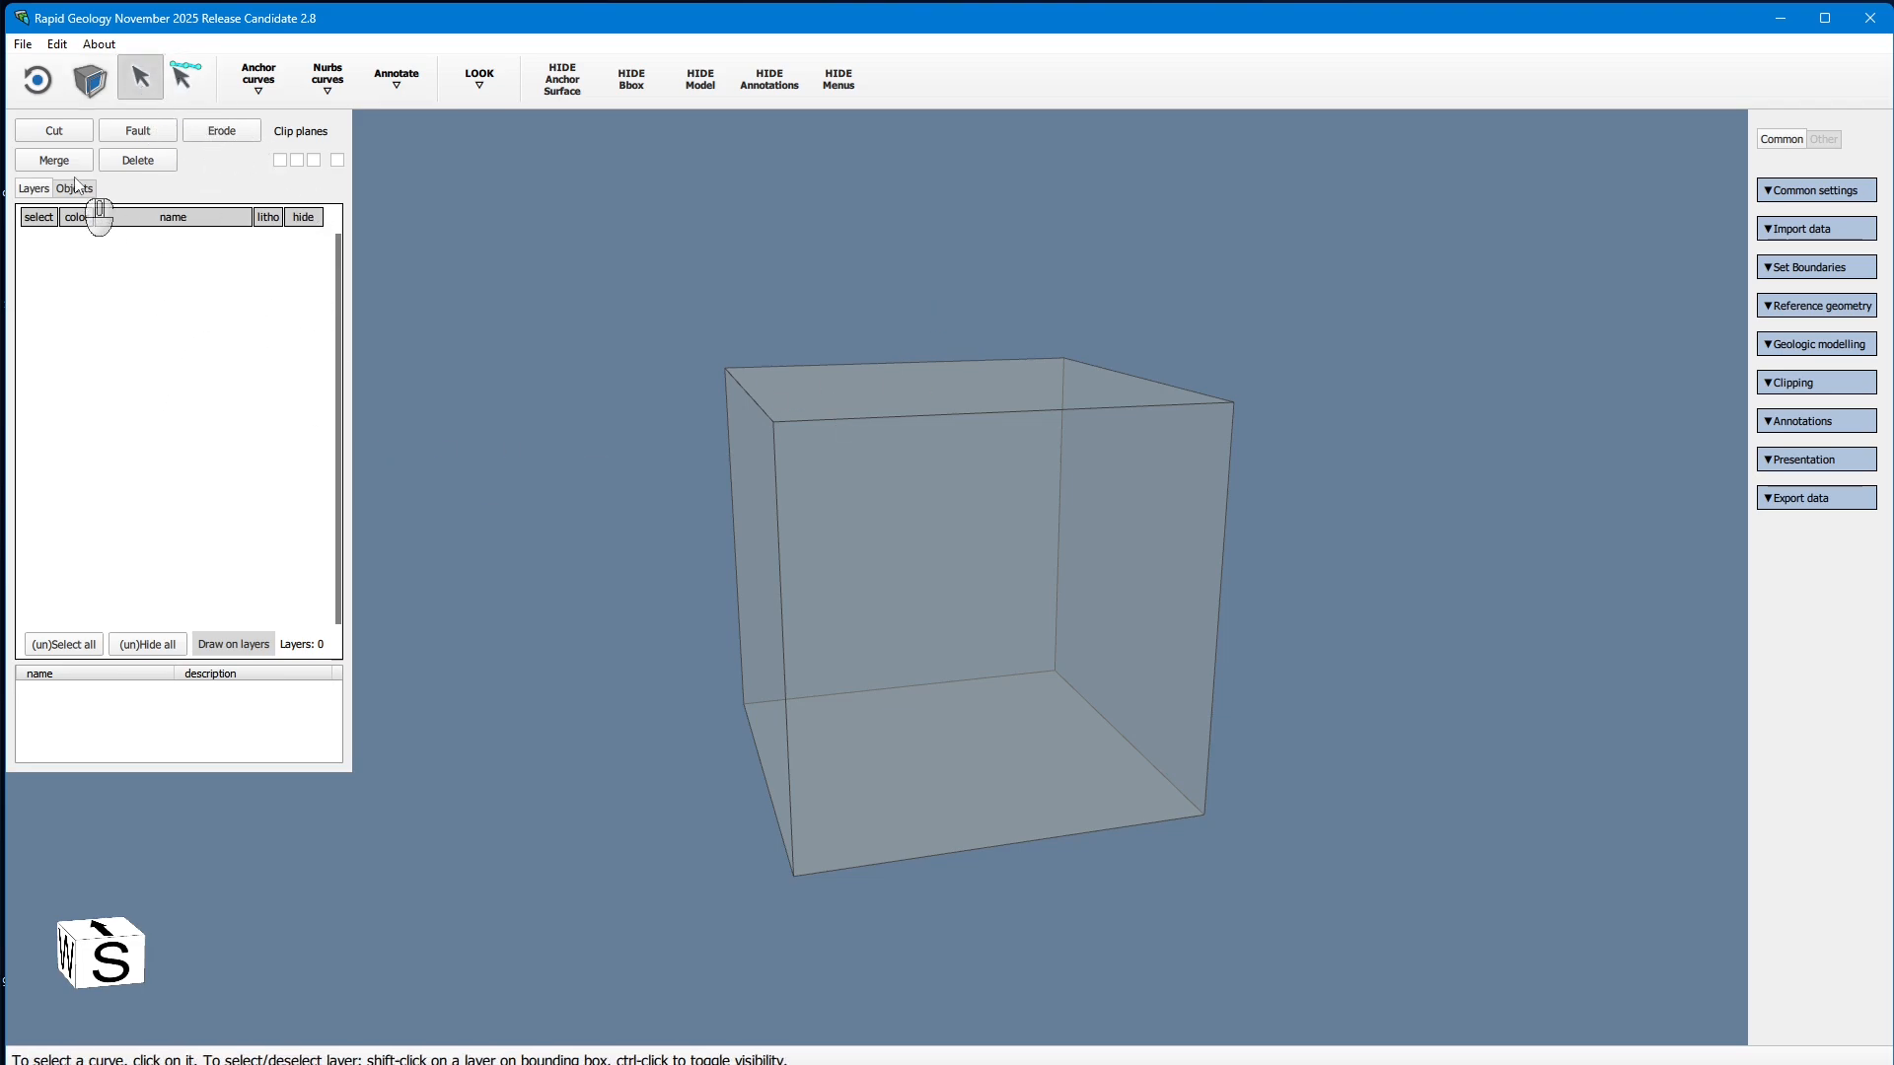
pyautogui.click(43, 90)
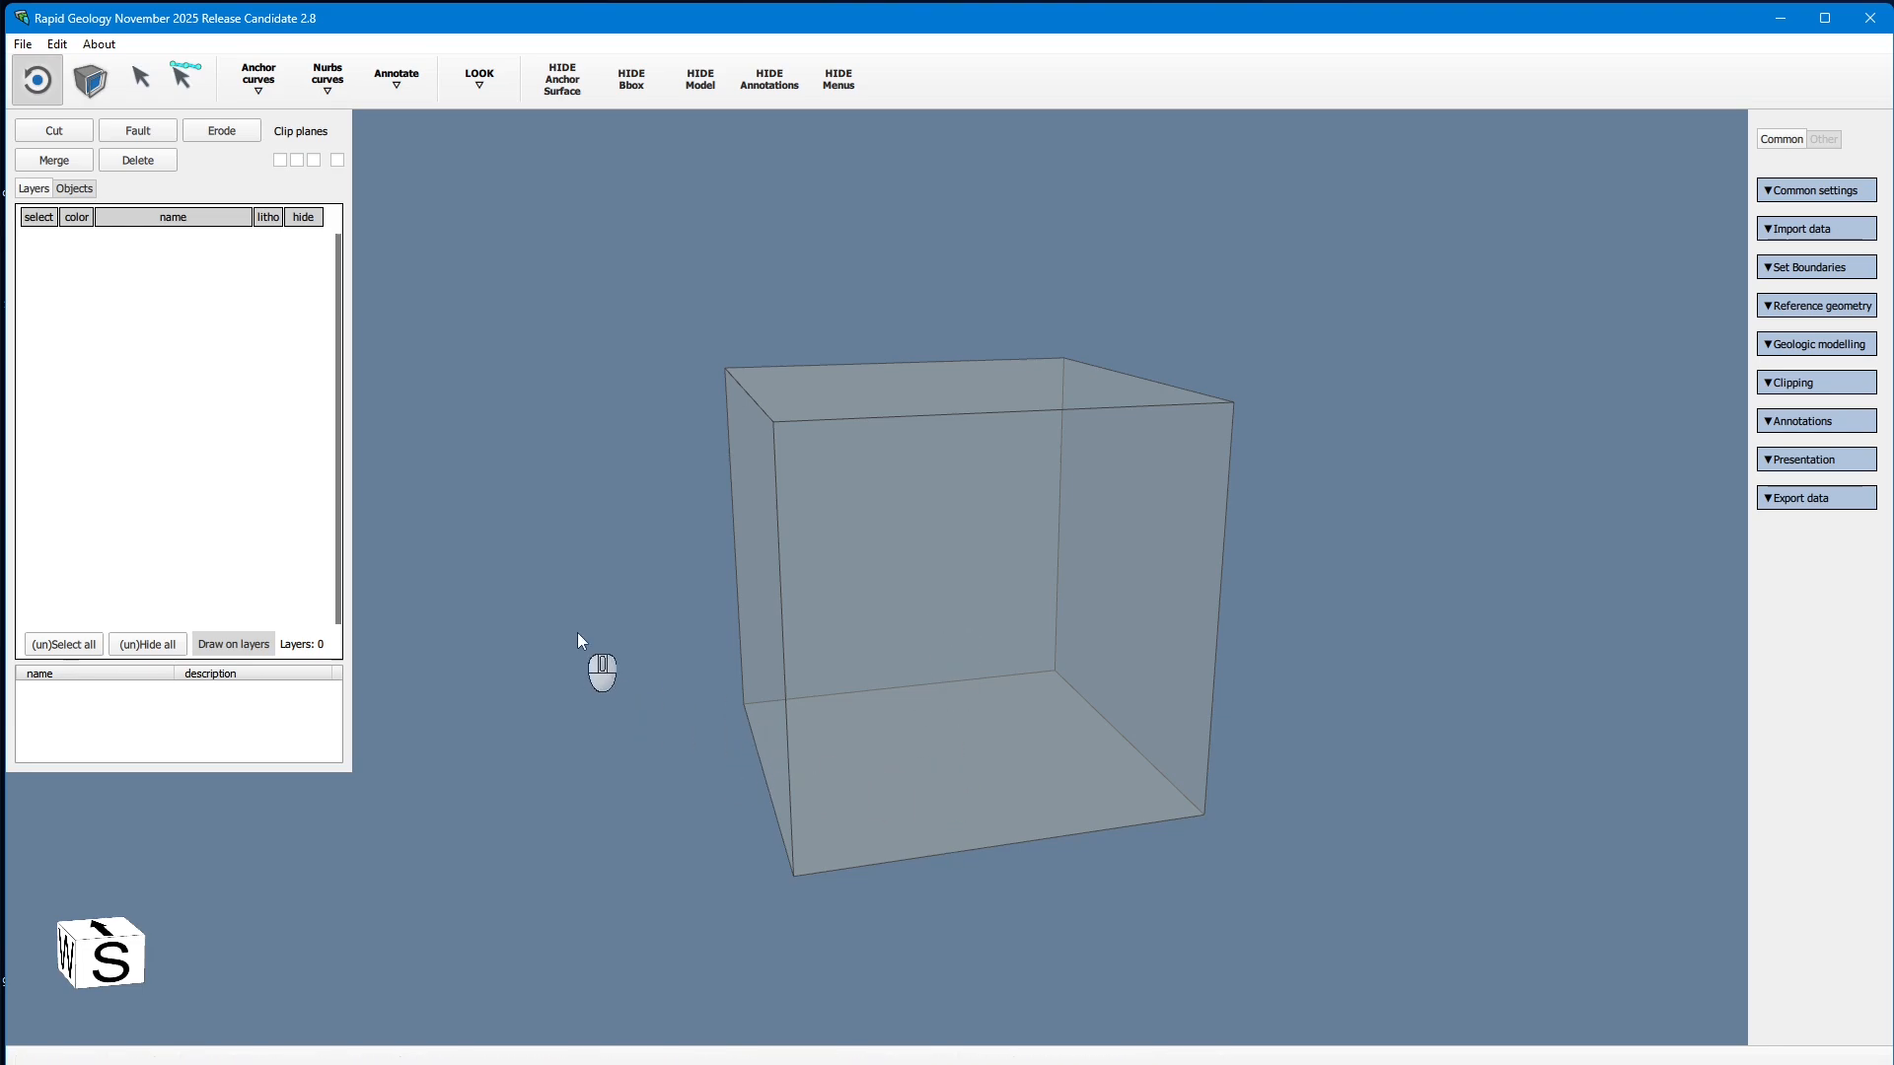
# Step: Draw a wavy curve across the middle of the box's south face and cut the empty volume along it
pyautogui.click(181, 73)
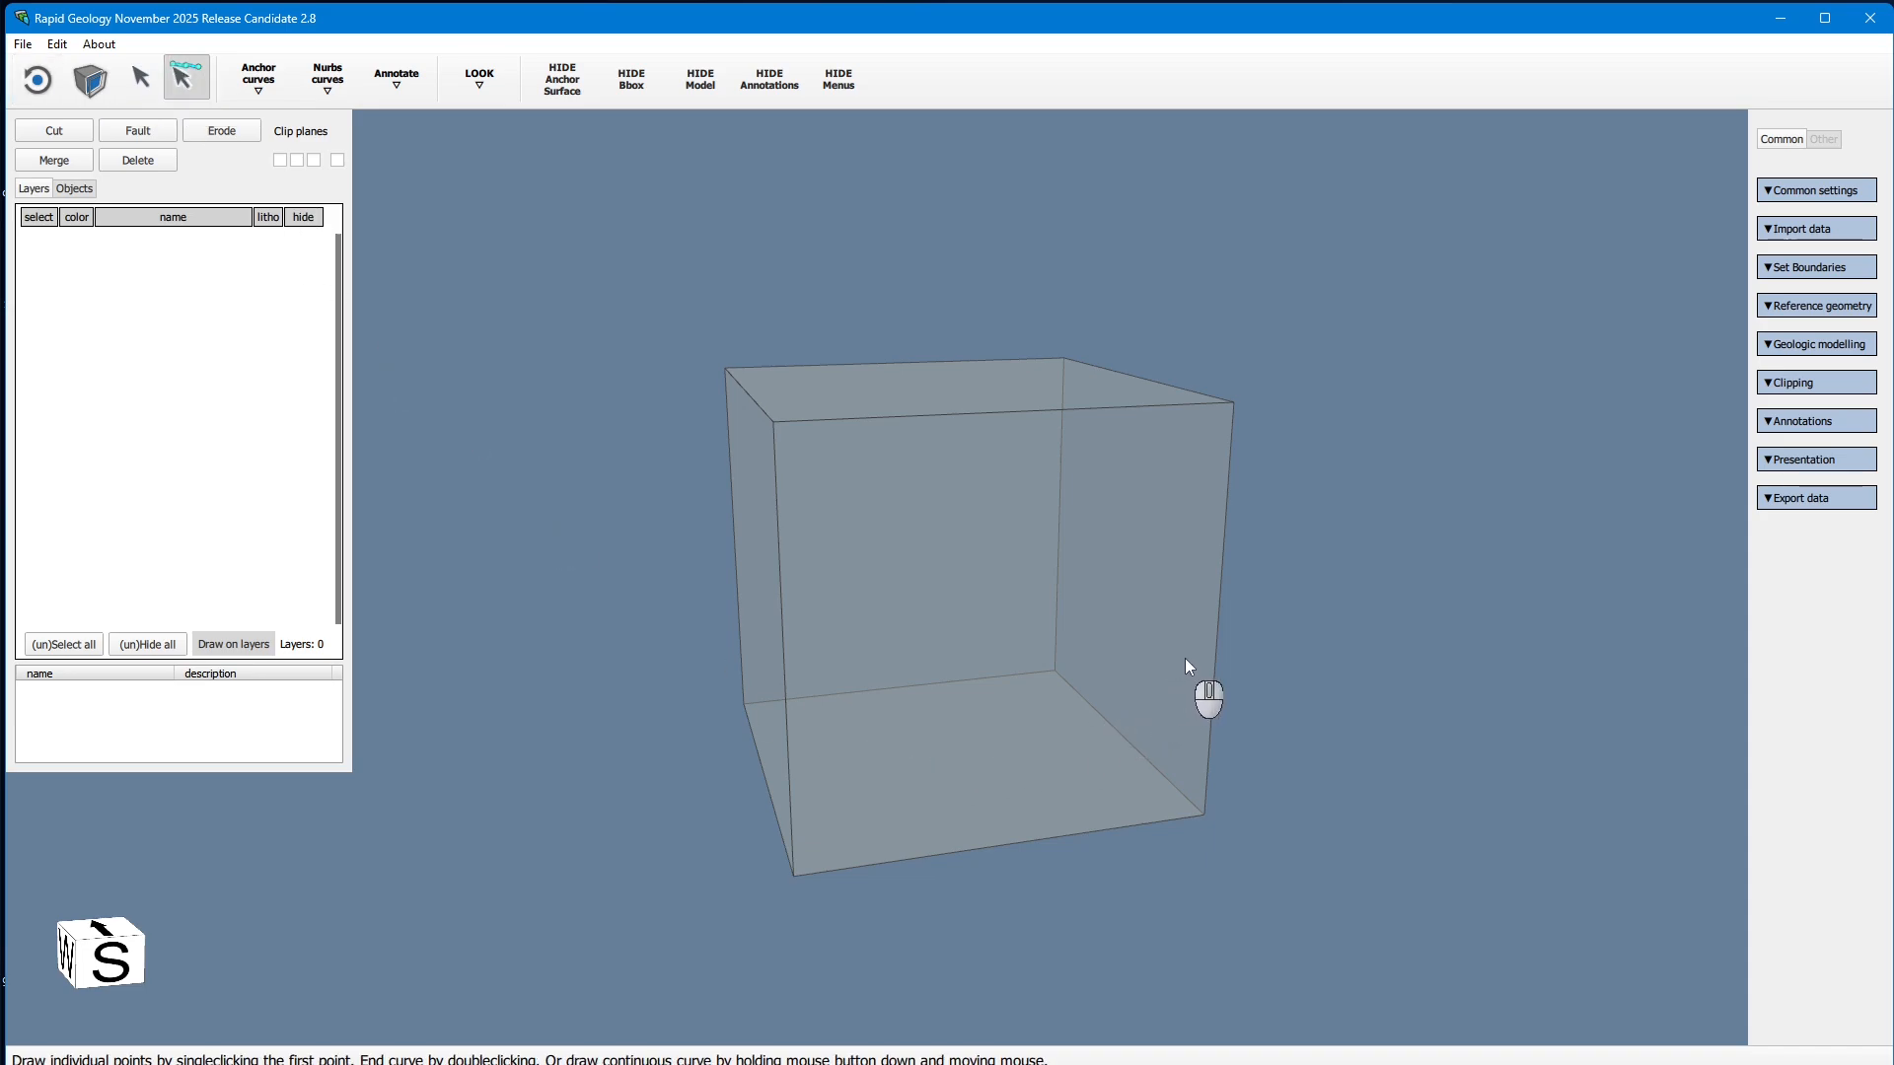
pyautogui.moveTo(1201, 632)
pyautogui.mouseDown()
pyautogui.moveTo(1122, 671)
pyautogui.moveTo(820, 679)
pyautogui.mouseUp()
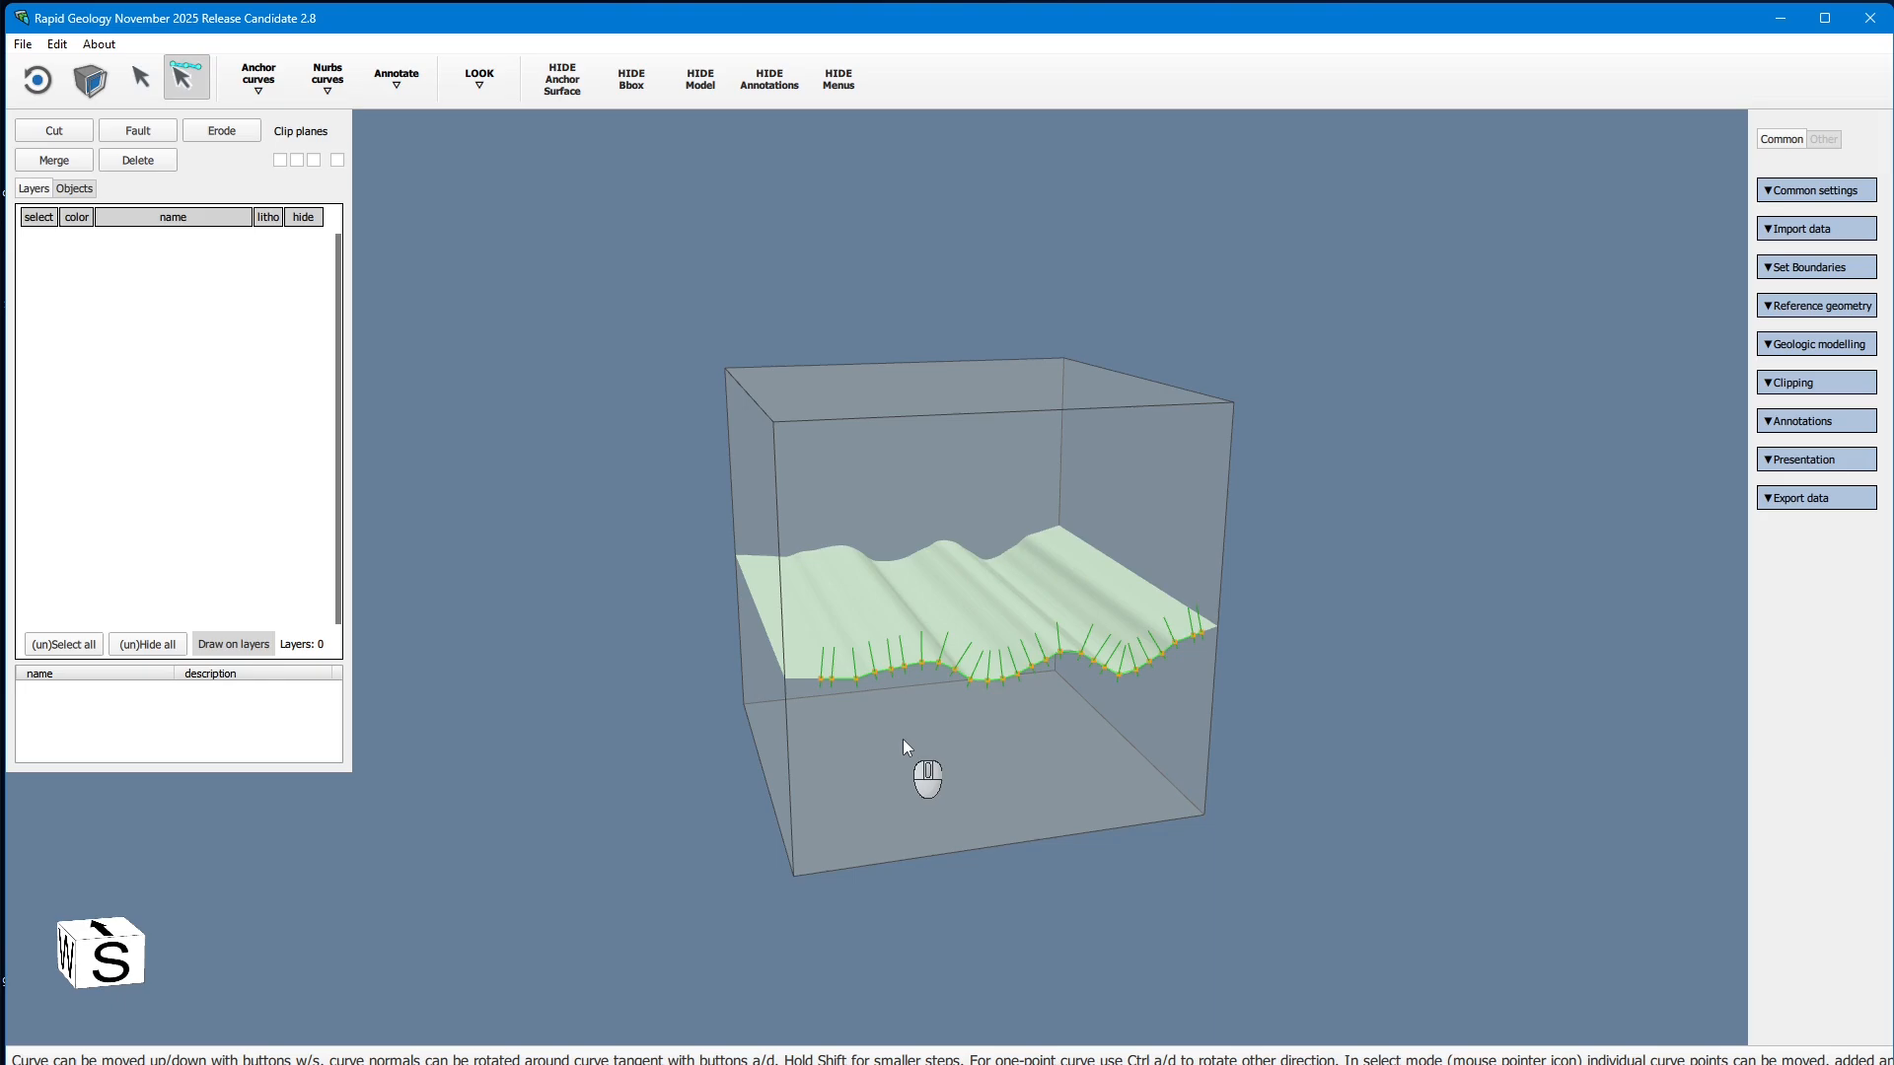
pyautogui.click(66, 135)
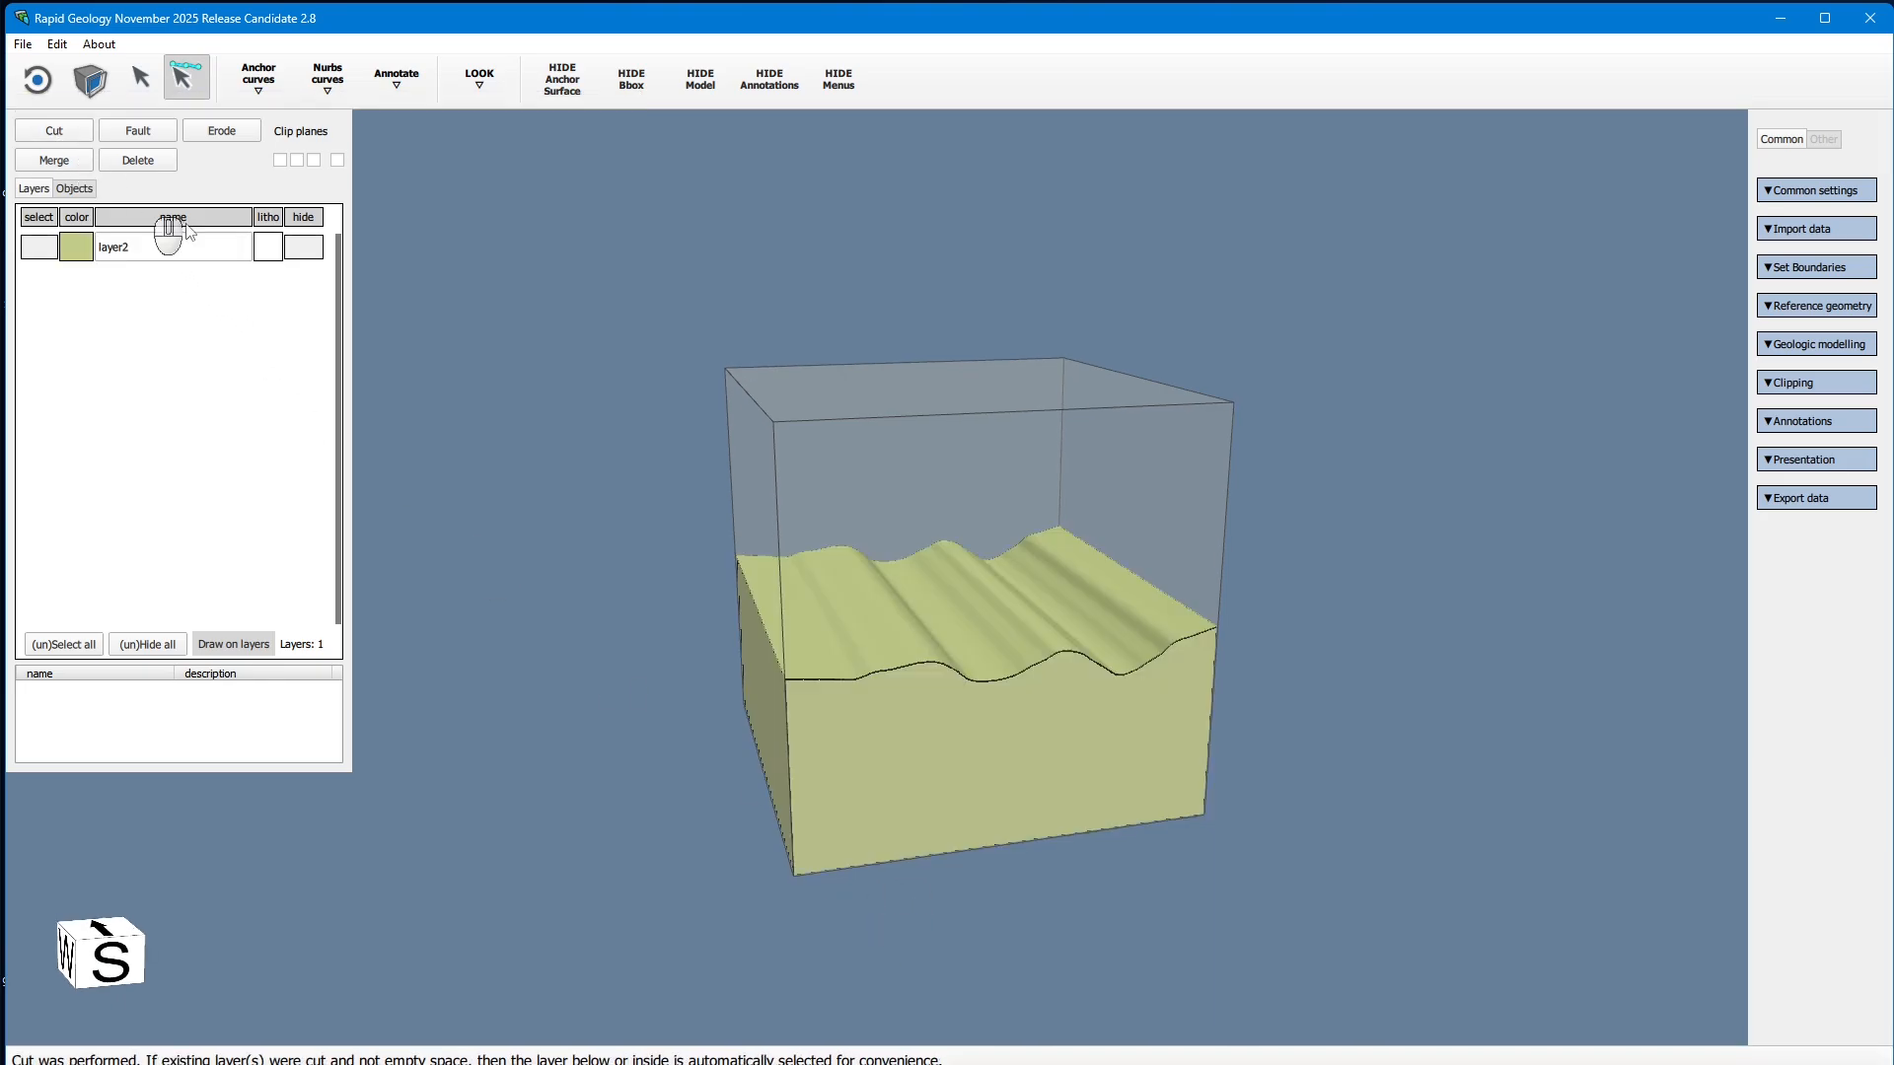
# Step: Draw a nearly flat curve across the south face just above the wavy layer and cut a second layer with it
pyautogui.moveTo(1195, 602); pyautogui.dragTo(992, 624)
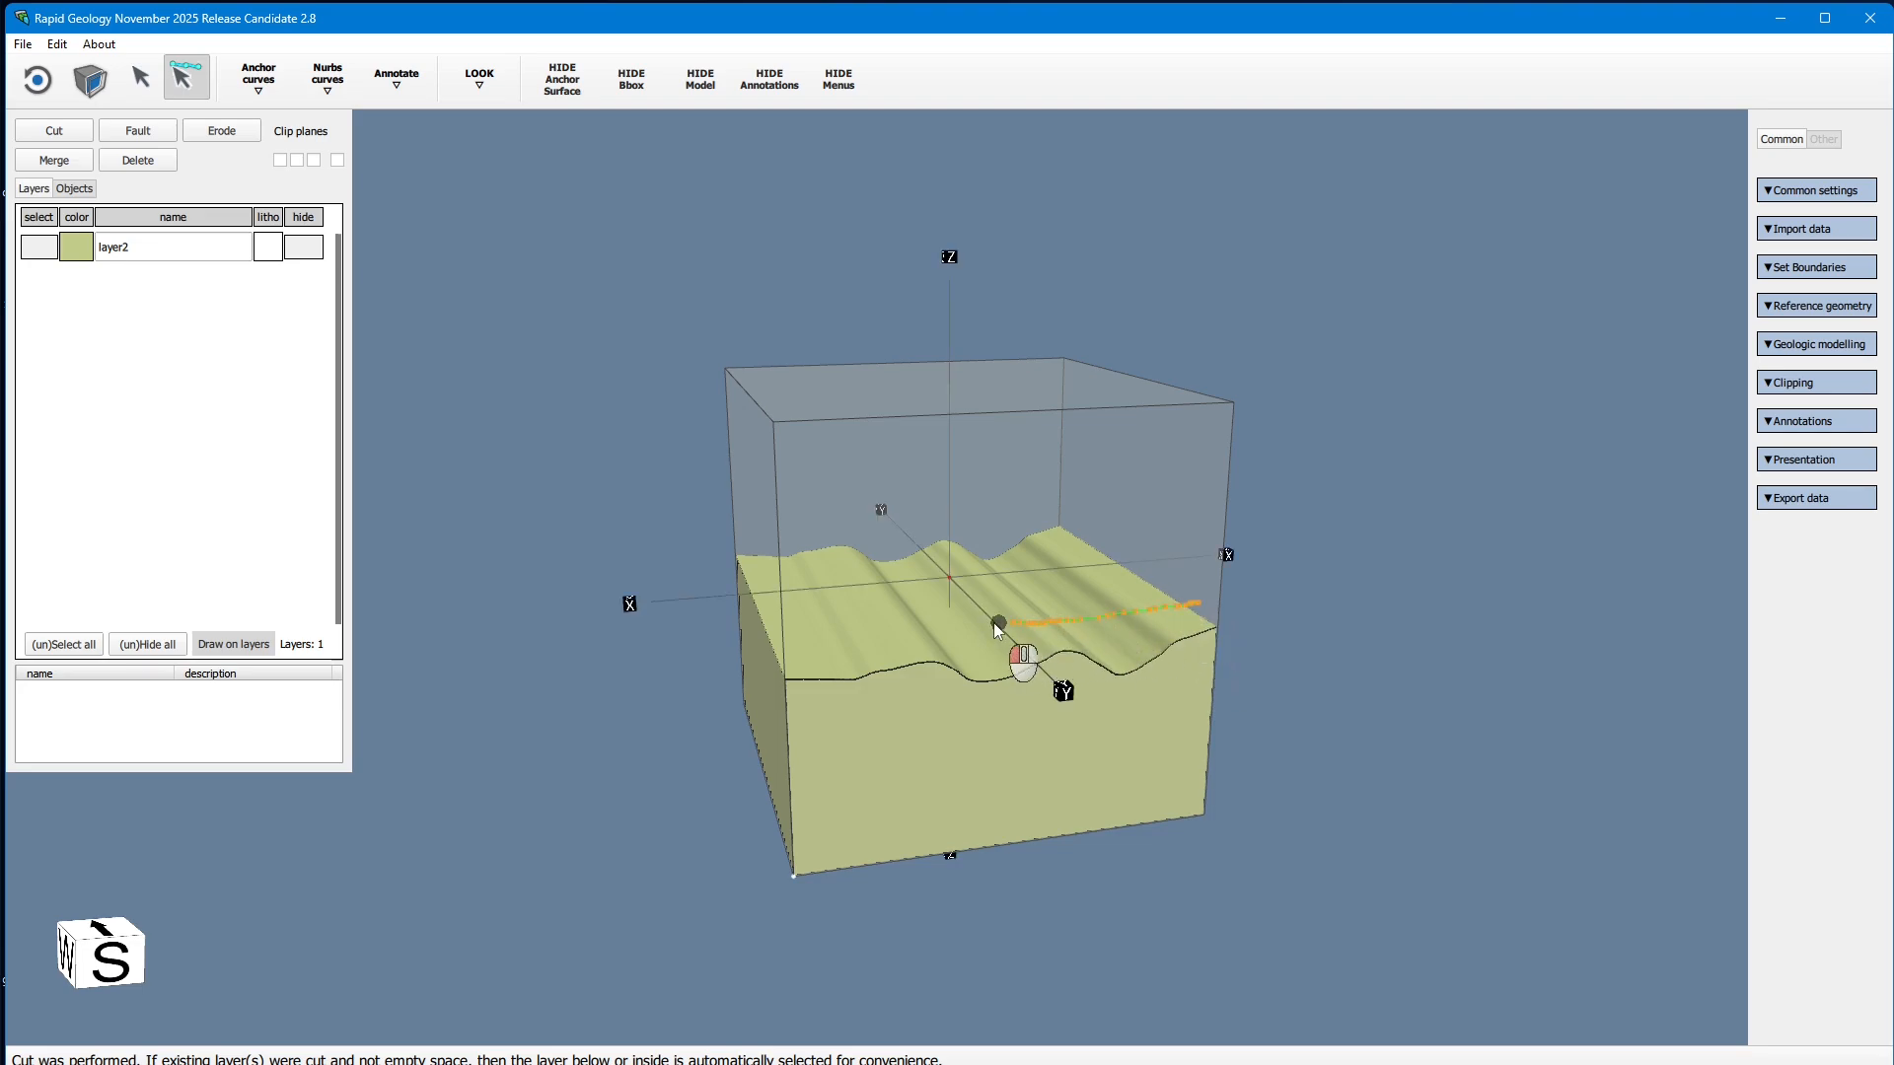
pyautogui.moveTo(872, 642); pyautogui.dragTo(838, 642)
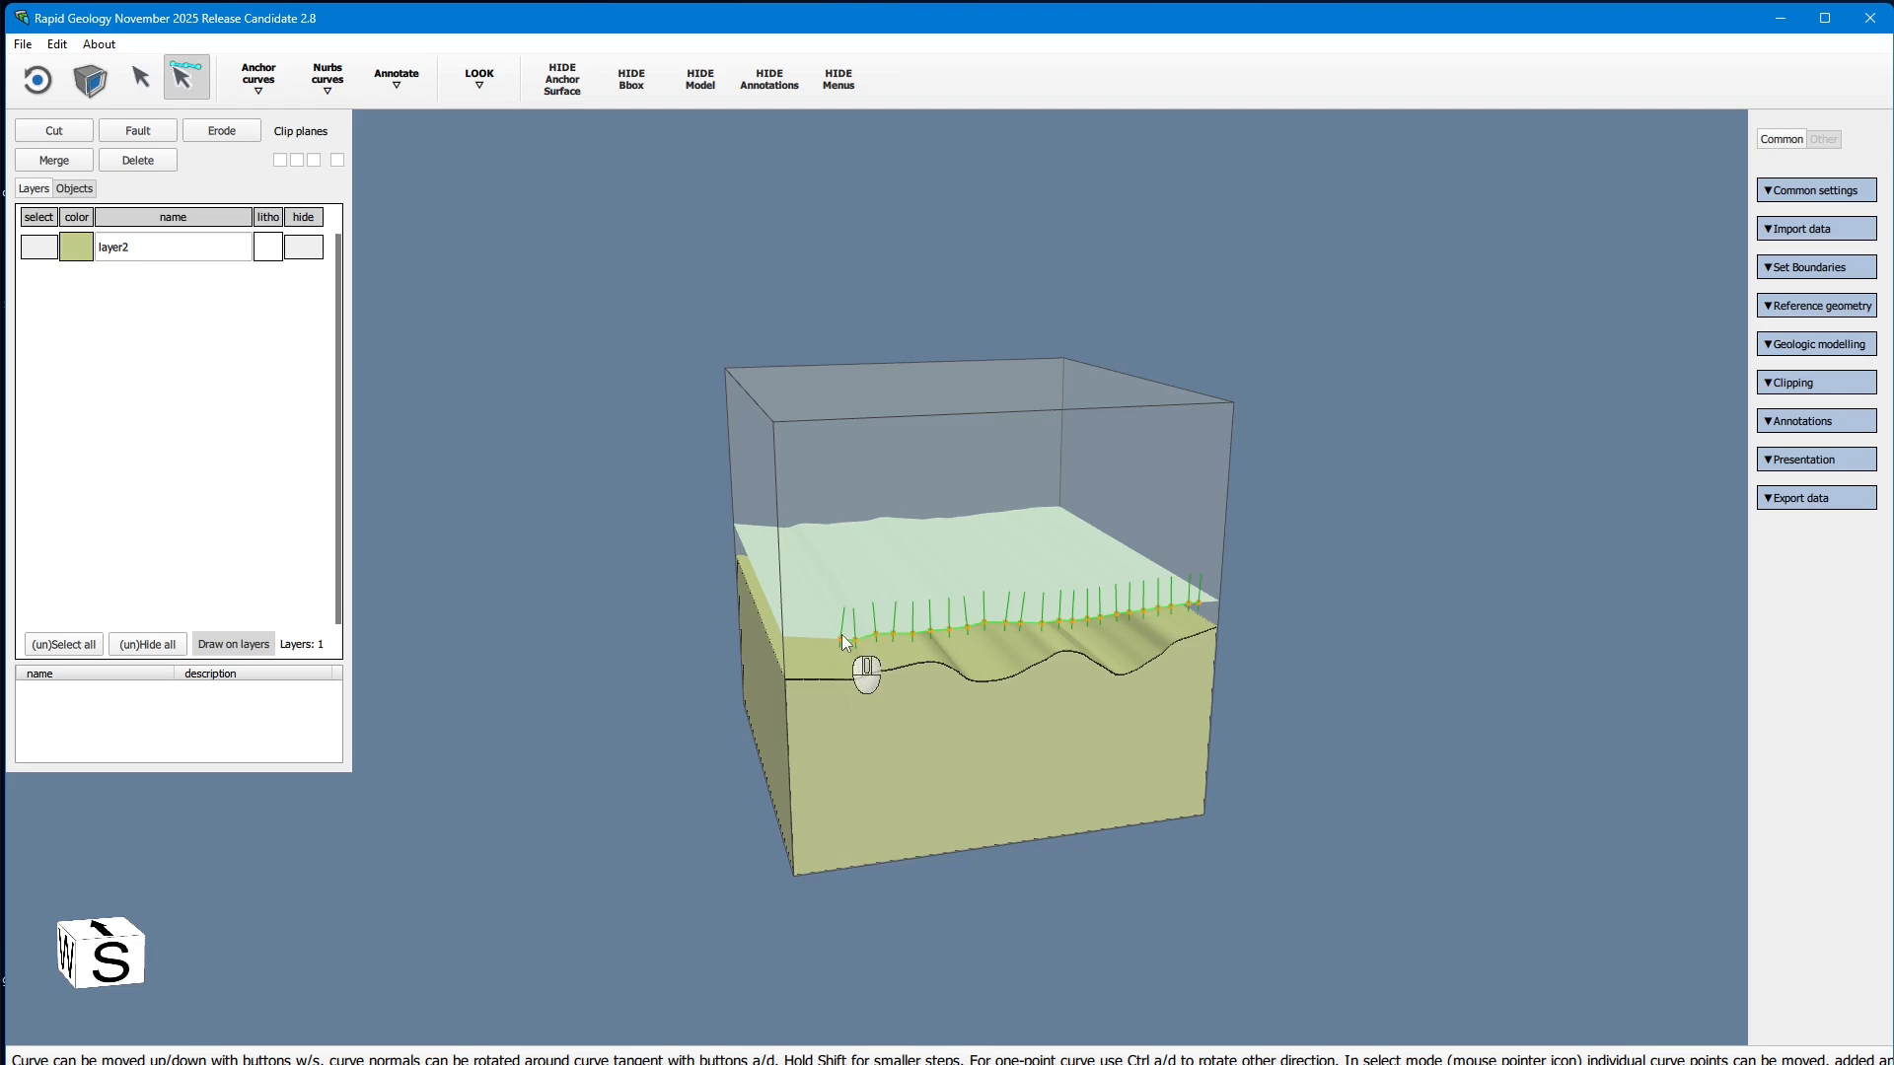
pyautogui.click(38, 79)
pyautogui.moveTo(464, 385); pyautogui.dragTo(591, 472)
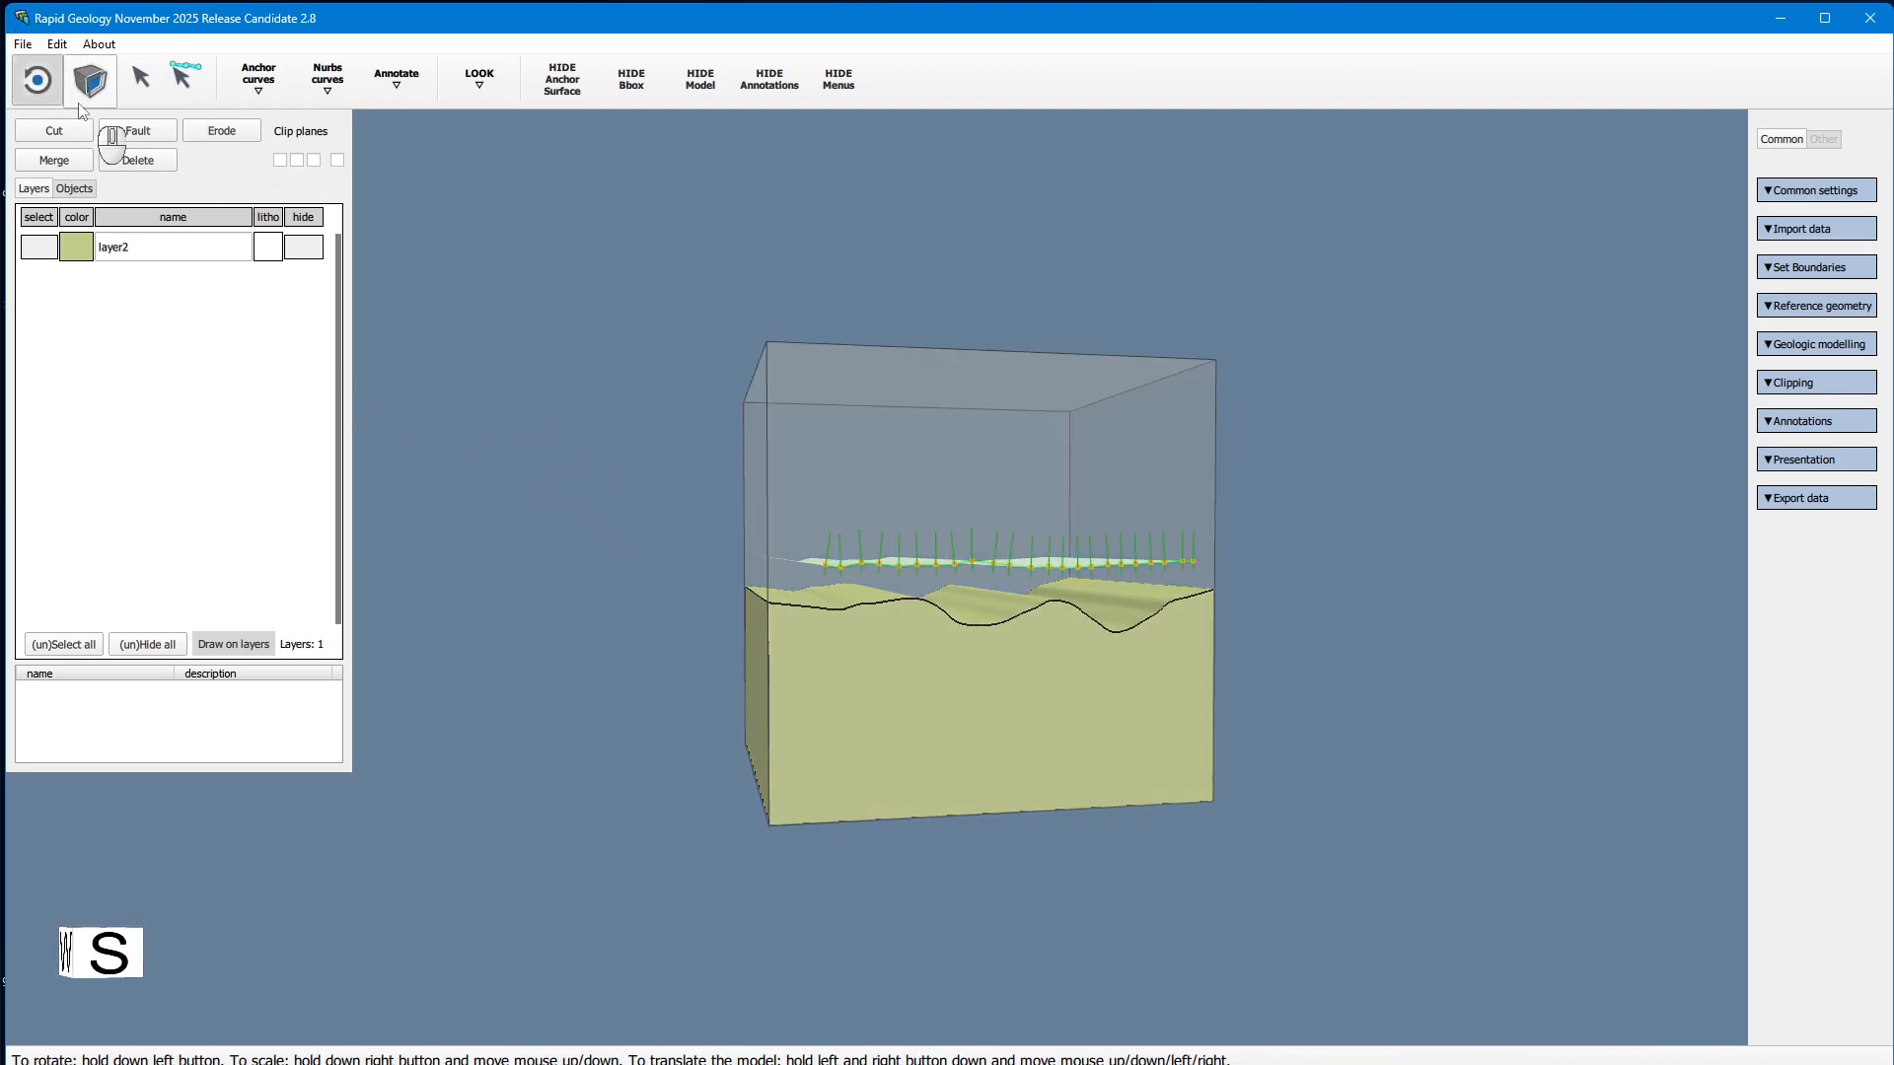
pyautogui.click(67, 134)
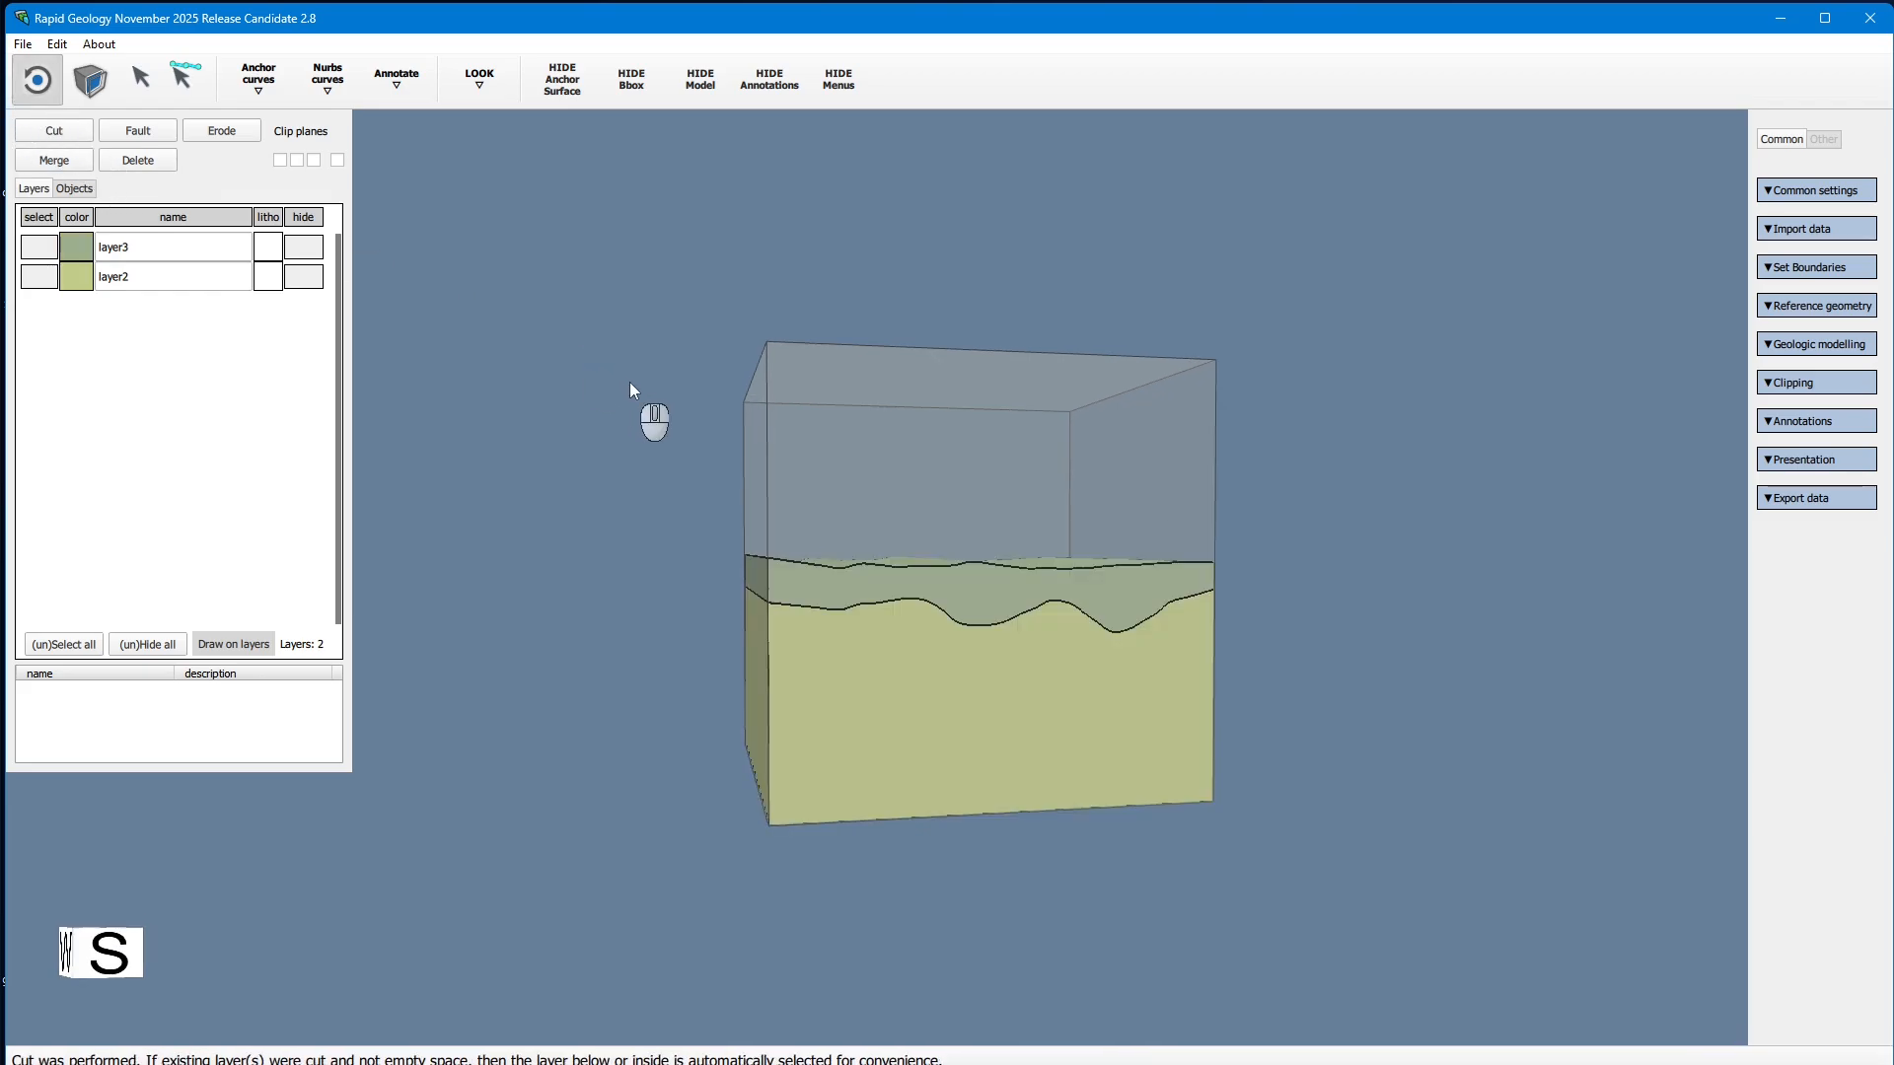
# Step: Draw a steep curve from the box's east edge down into the layers, preview its surface without the model, and cut a third layer
pyautogui.moveTo(629, 381); pyautogui.dragTo(613, 421)
pyautogui.click(182, 77)
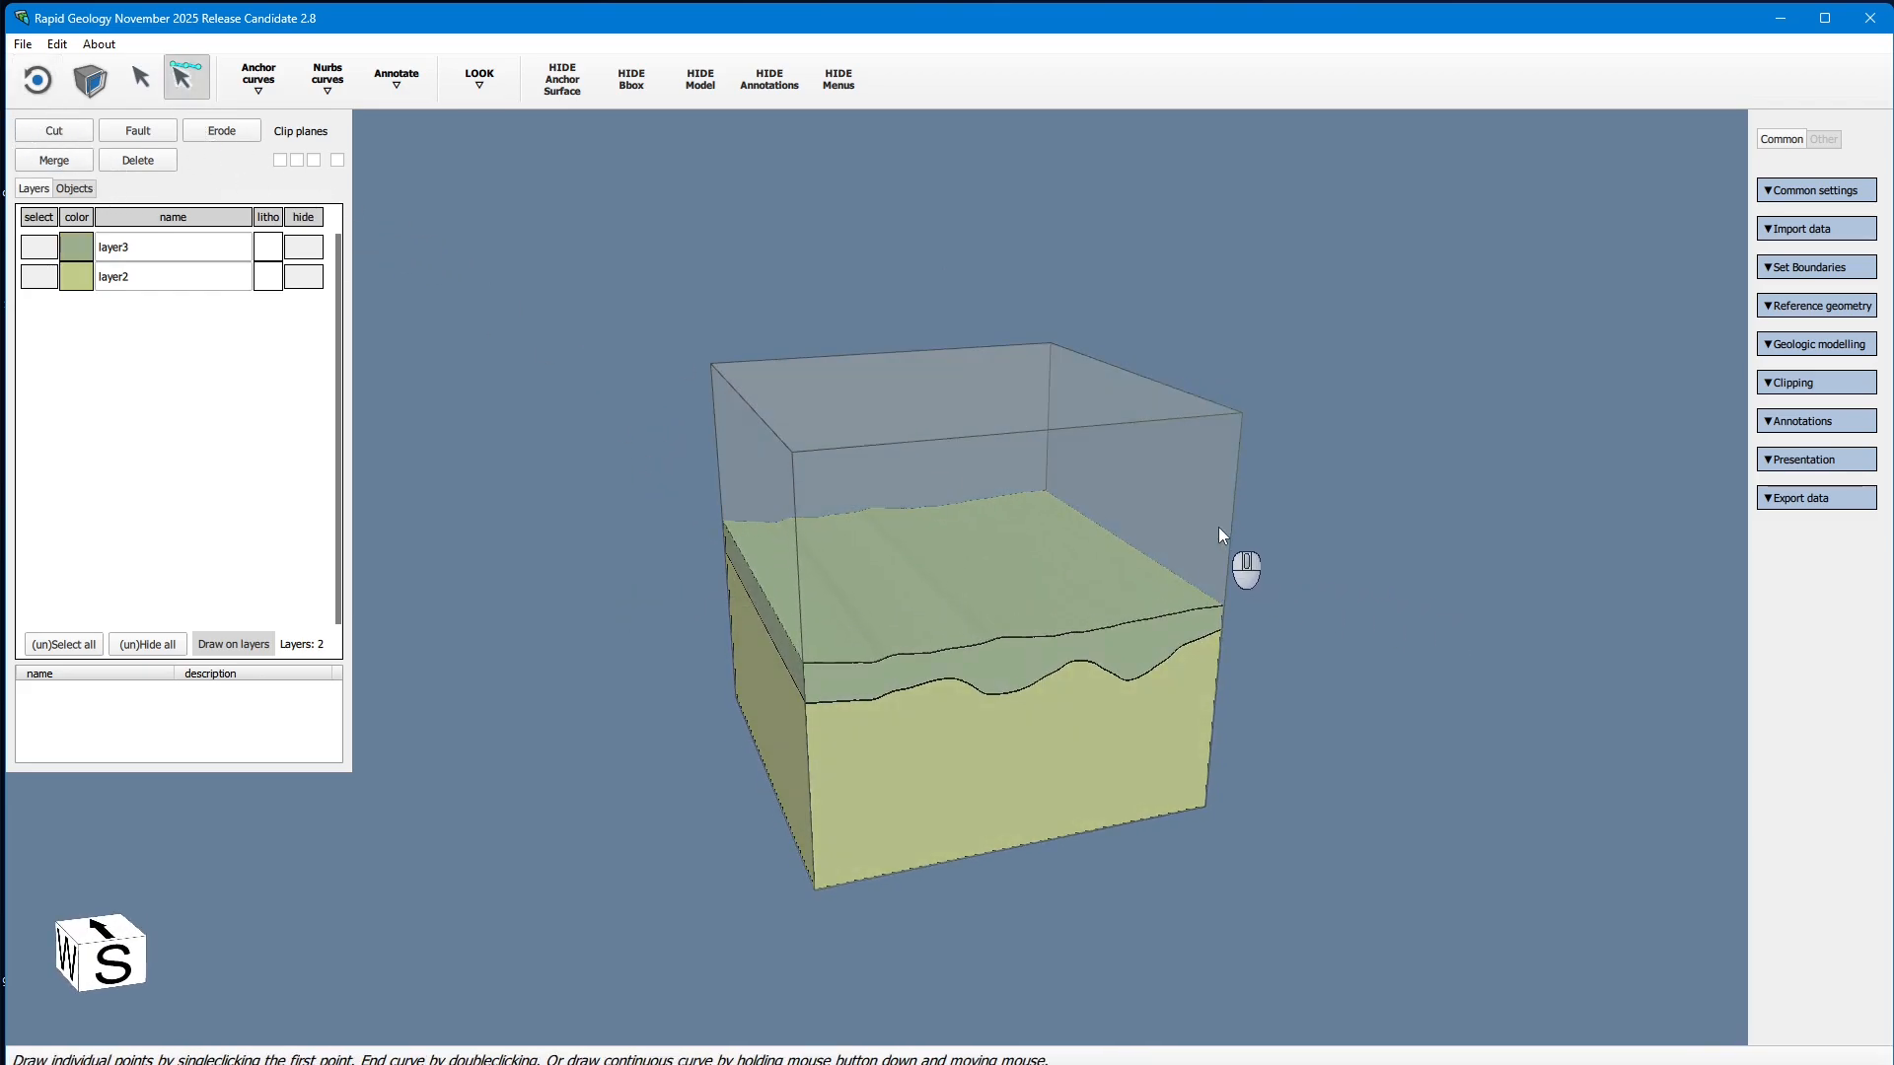
pyautogui.moveTo(1217, 527); pyautogui.dragTo(1031, 669)
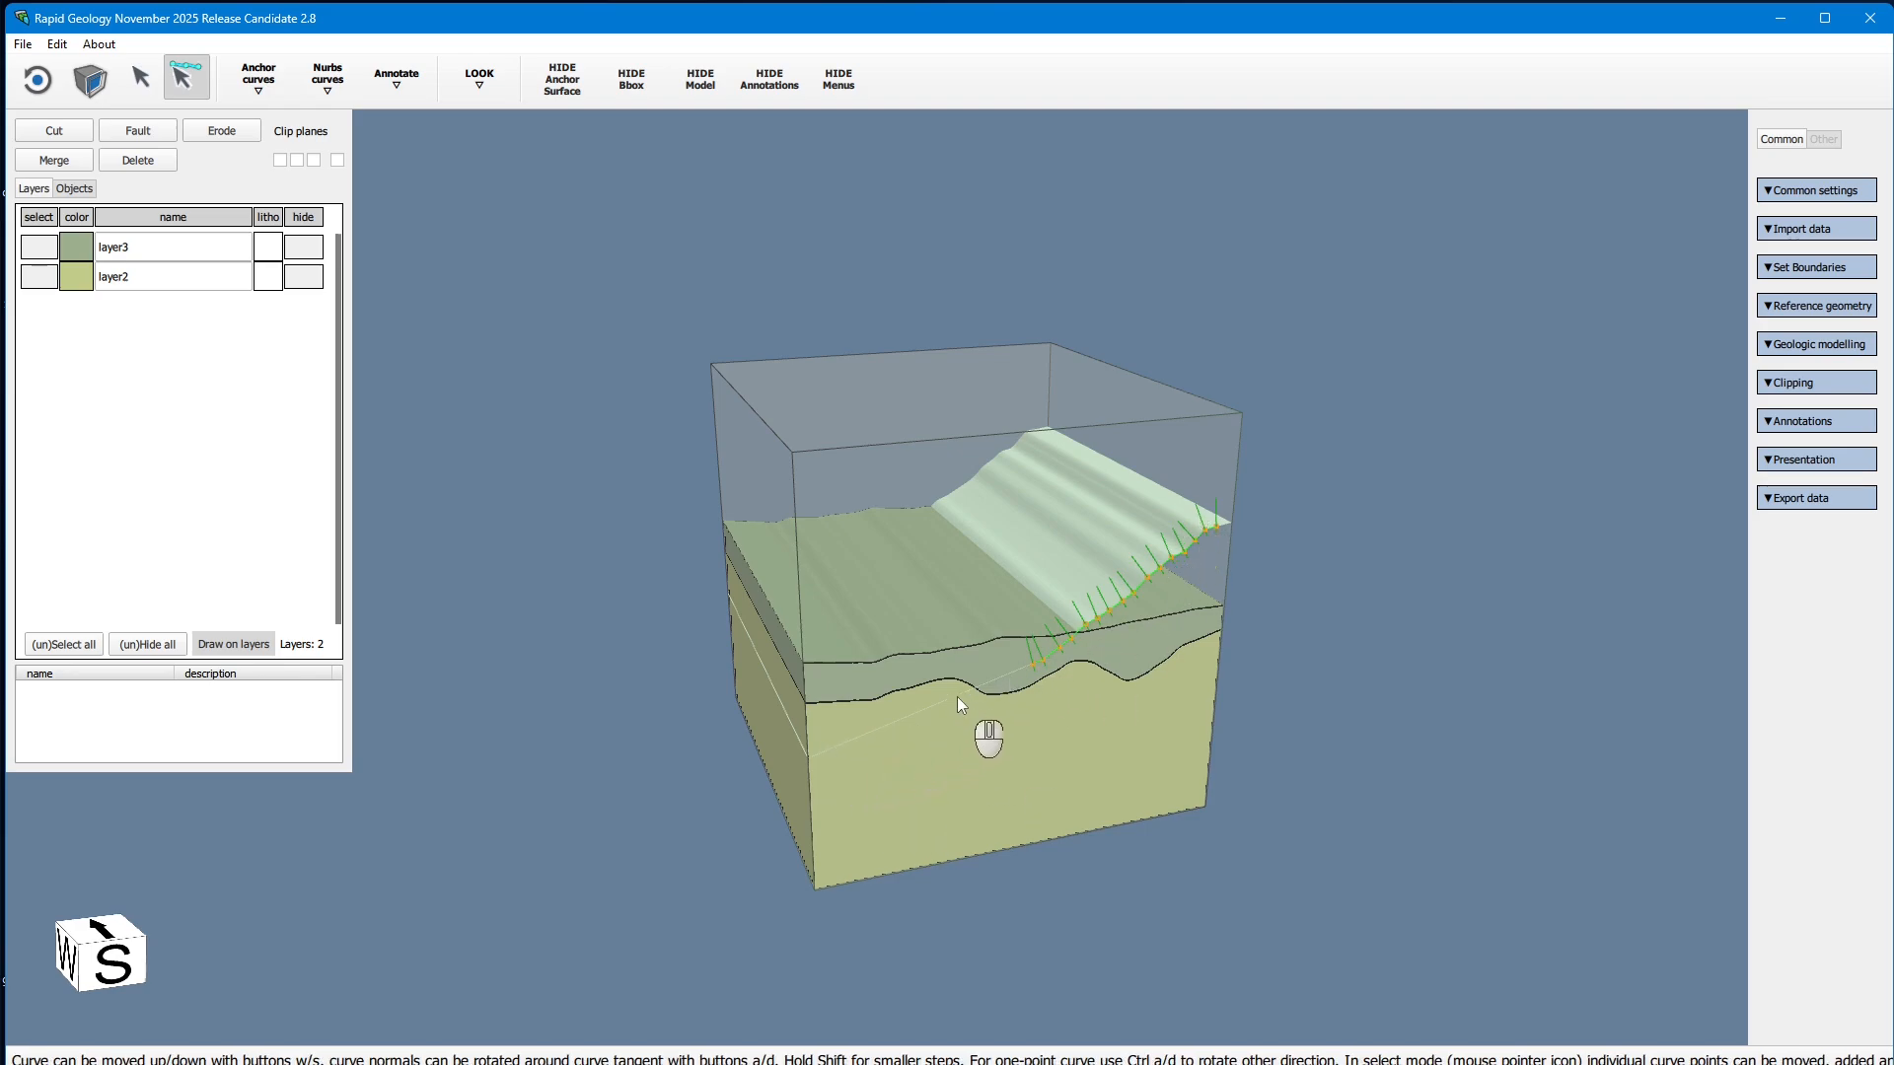
pyautogui.click(706, 87)
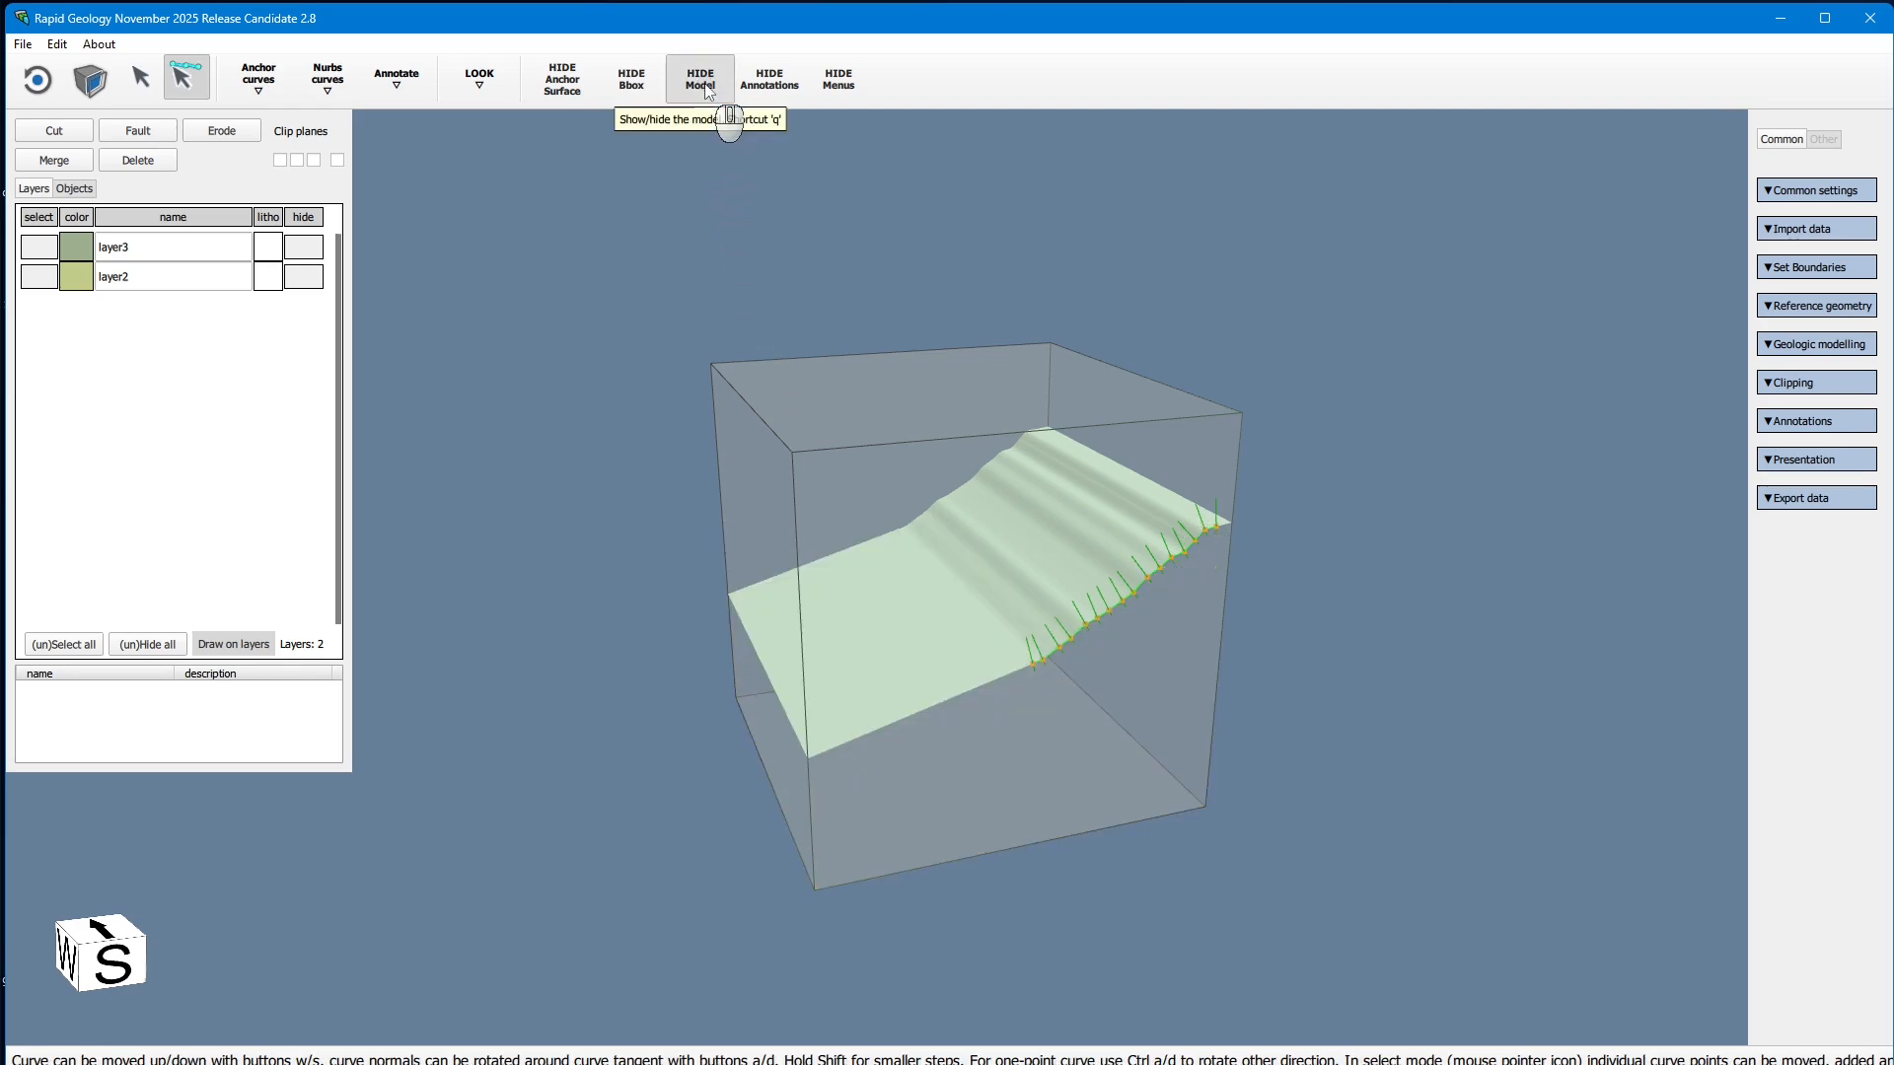
pyautogui.click(706, 87)
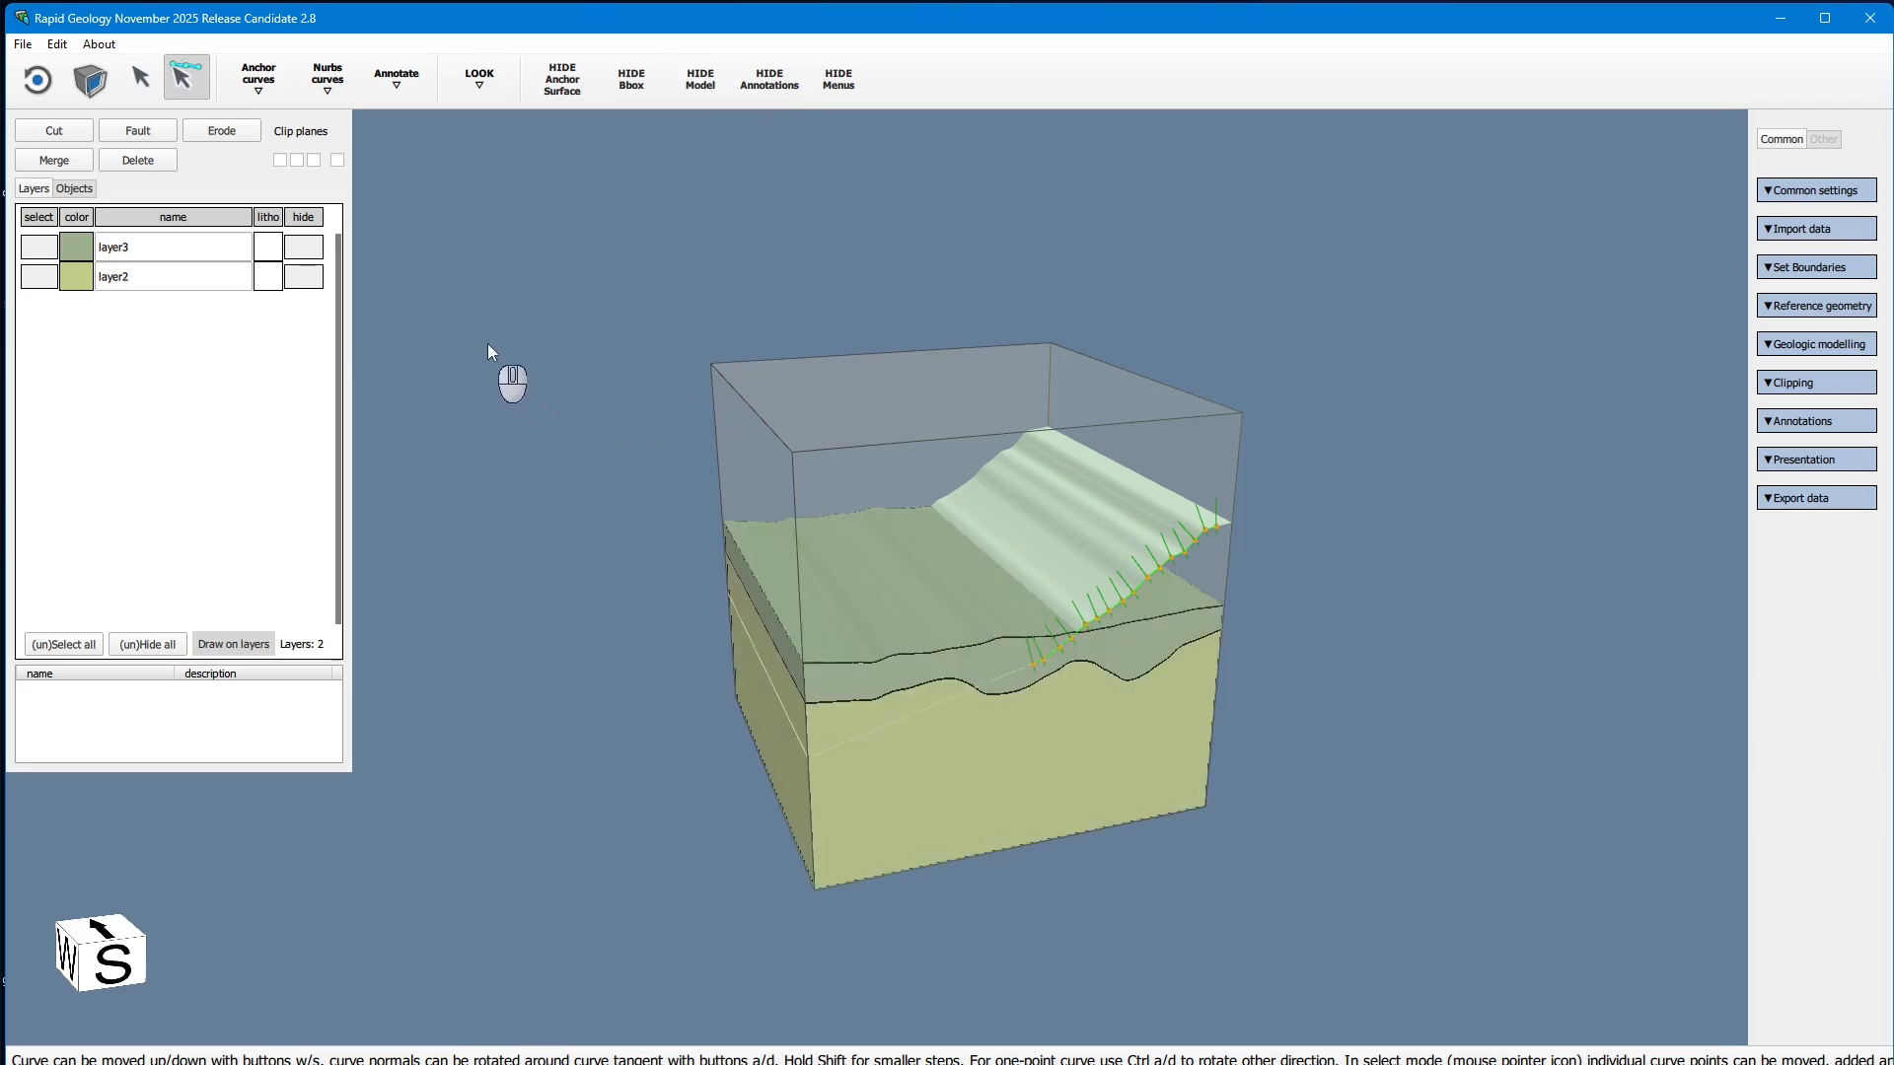
pyautogui.click(53, 131)
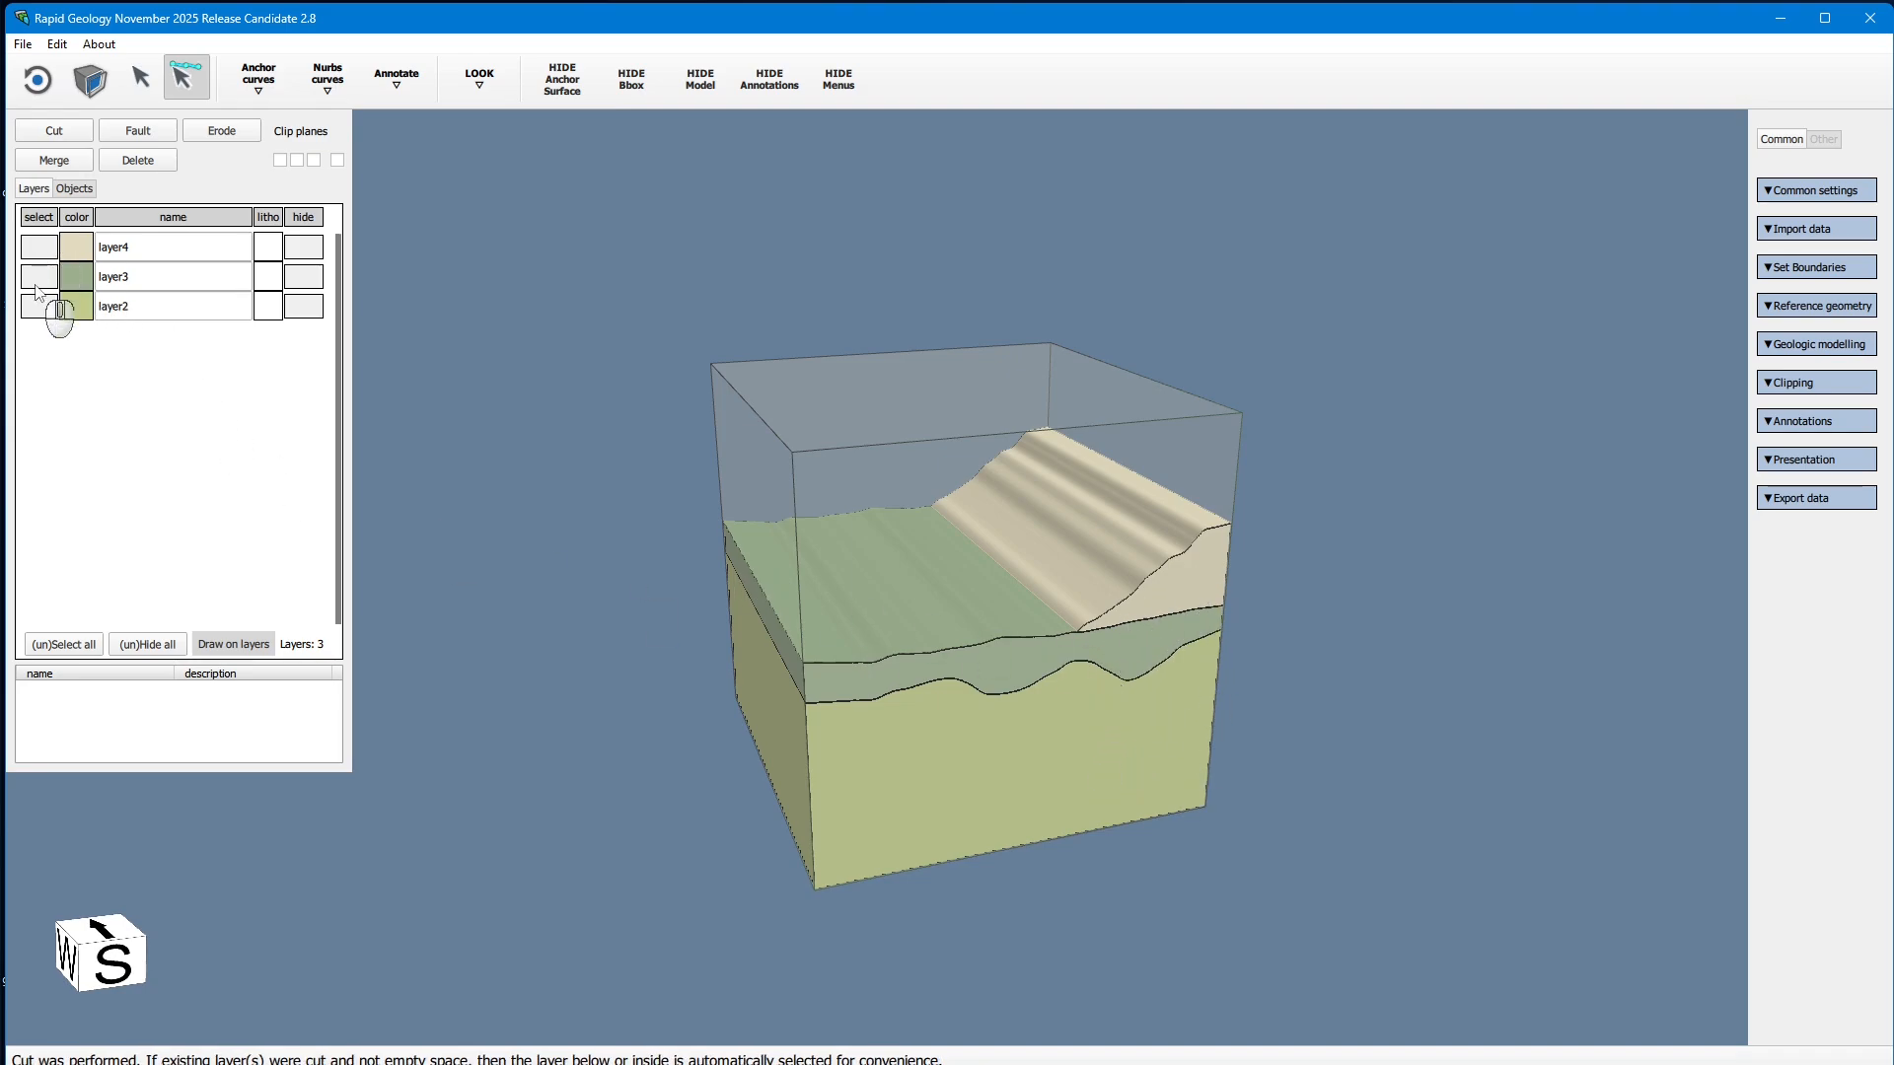
# Step: Select and deselect layer4, layer3 and layer2 in turn to identify each one in the model
pyautogui.click(45, 249)
pyautogui.click(45, 249)
pyautogui.click(41, 277)
pyautogui.click(42, 278)
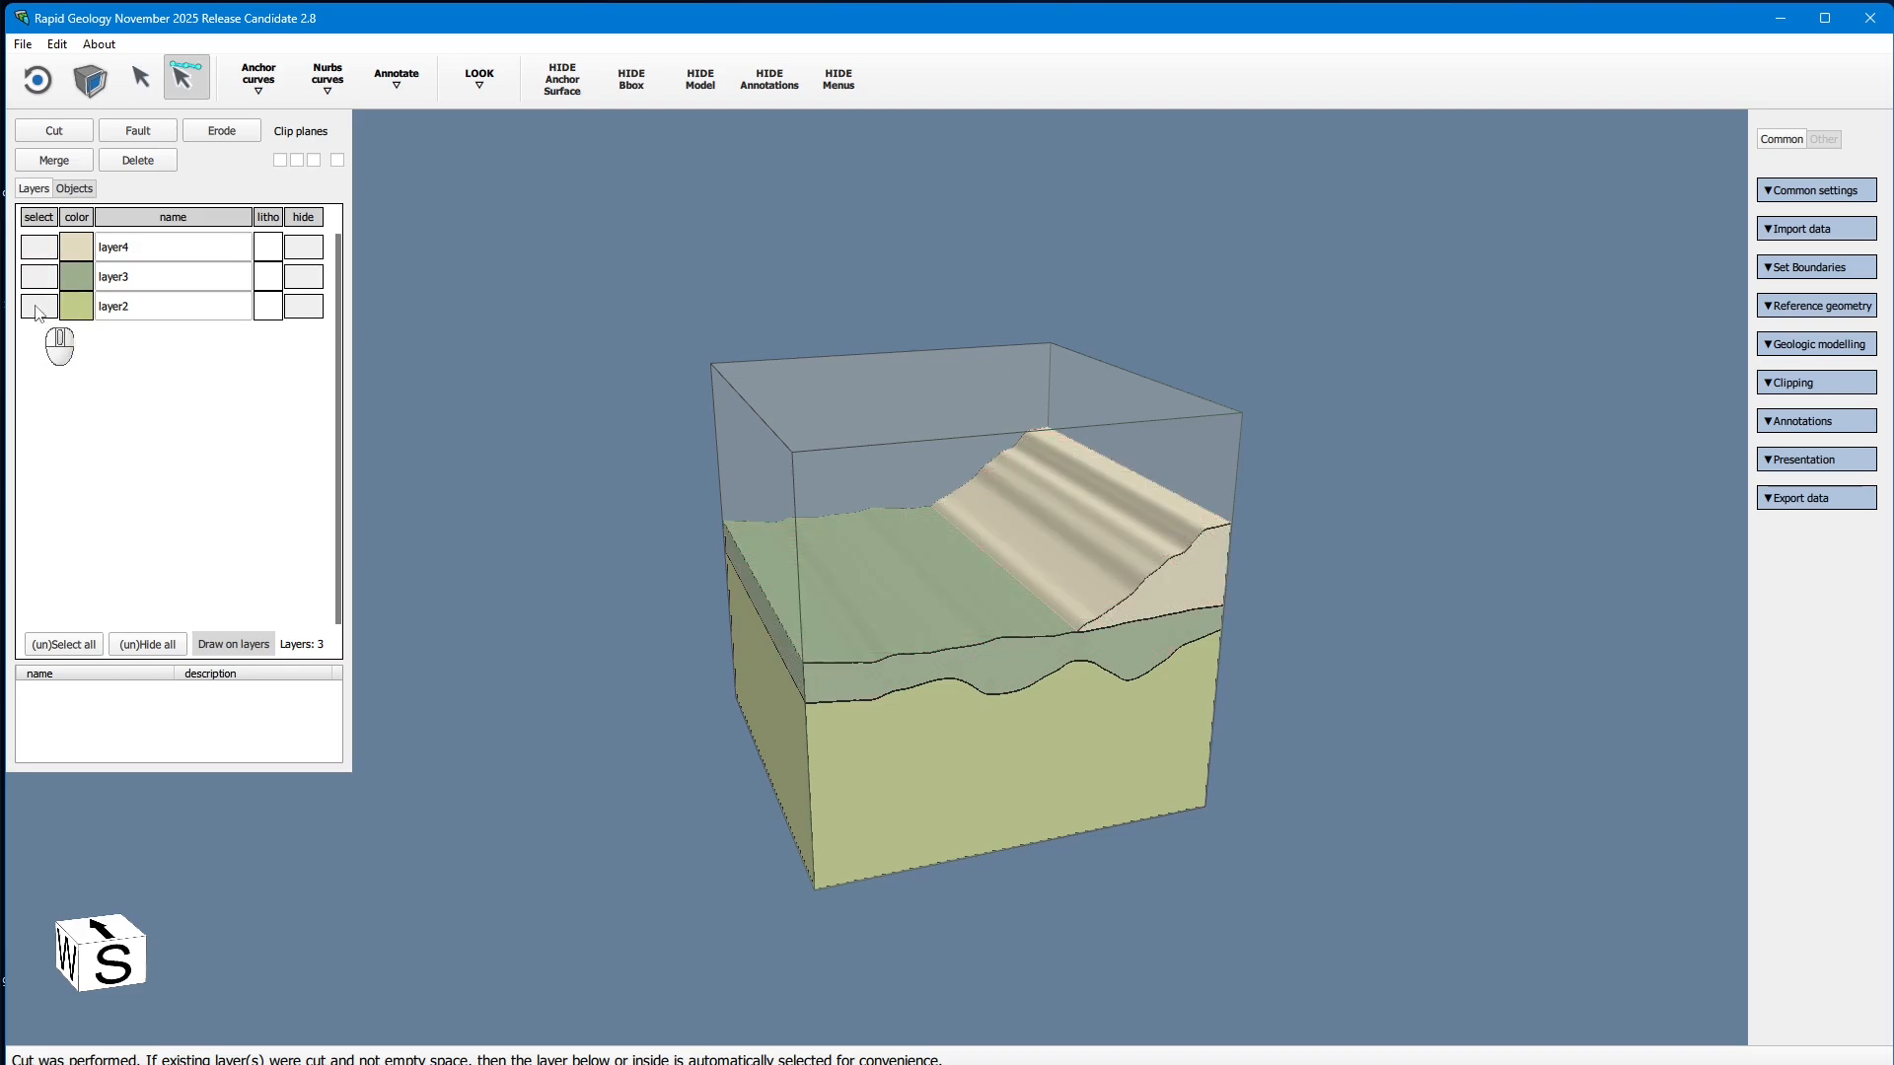
pyautogui.click(40, 308)
pyautogui.click(40, 309)
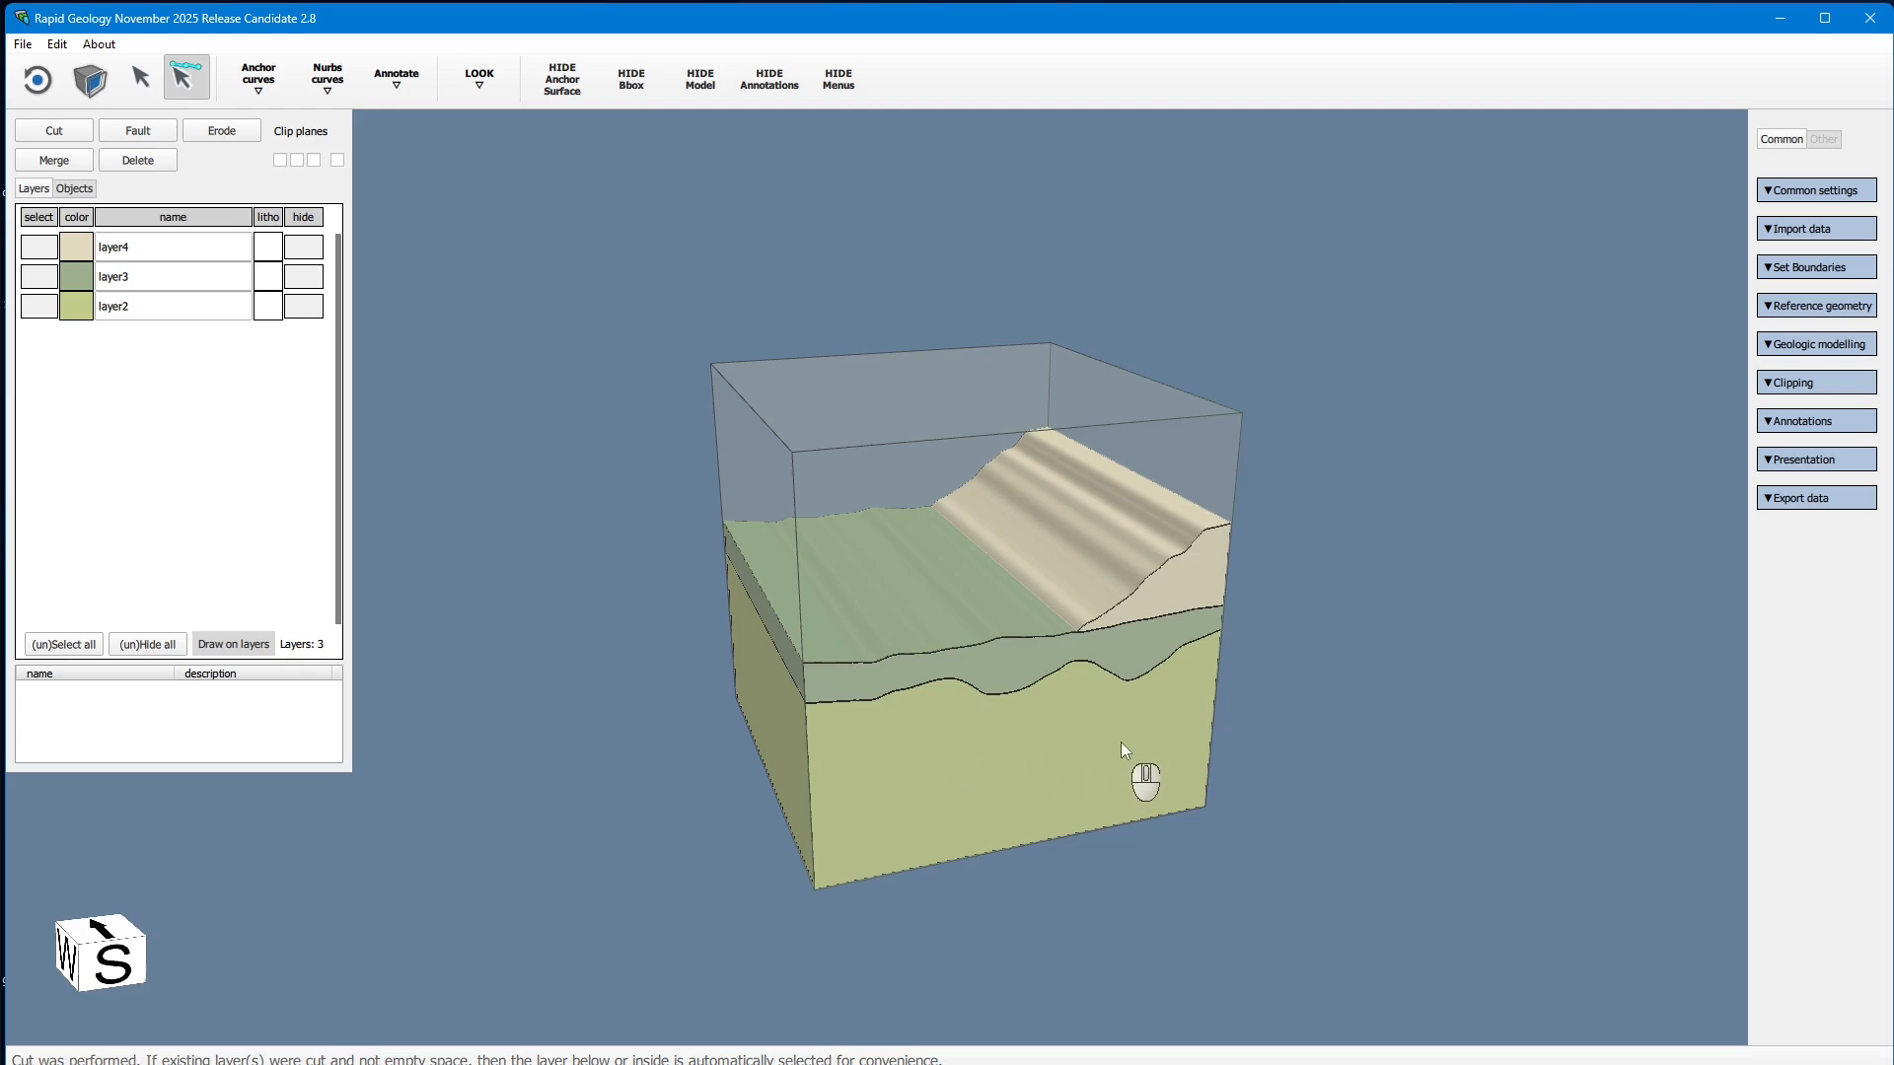
# Step: Select only layer2, draw a gently undulating curve across its south face, preview the surface, and cut the layer along it
pyautogui.click(39, 307)
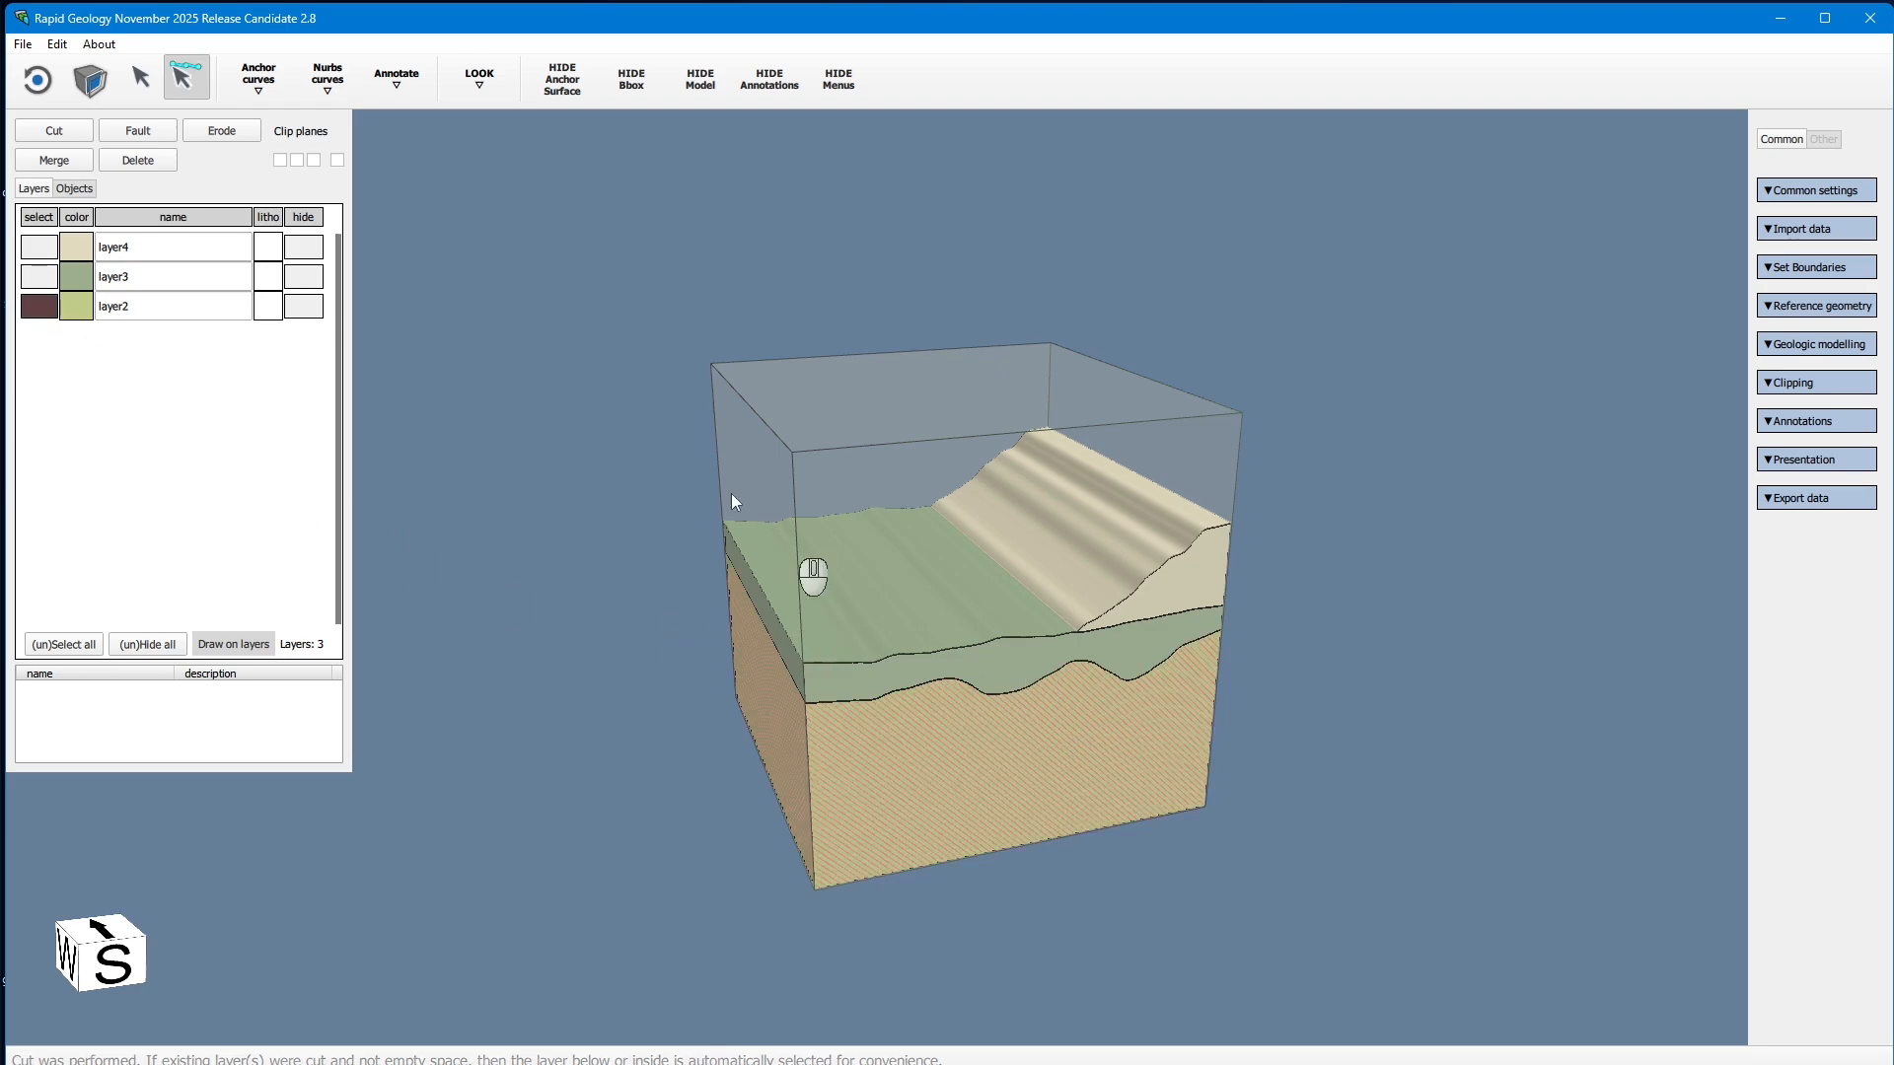
pyautogui.moveTo(1198, 731); pyautogui.dragTo(833, 780)
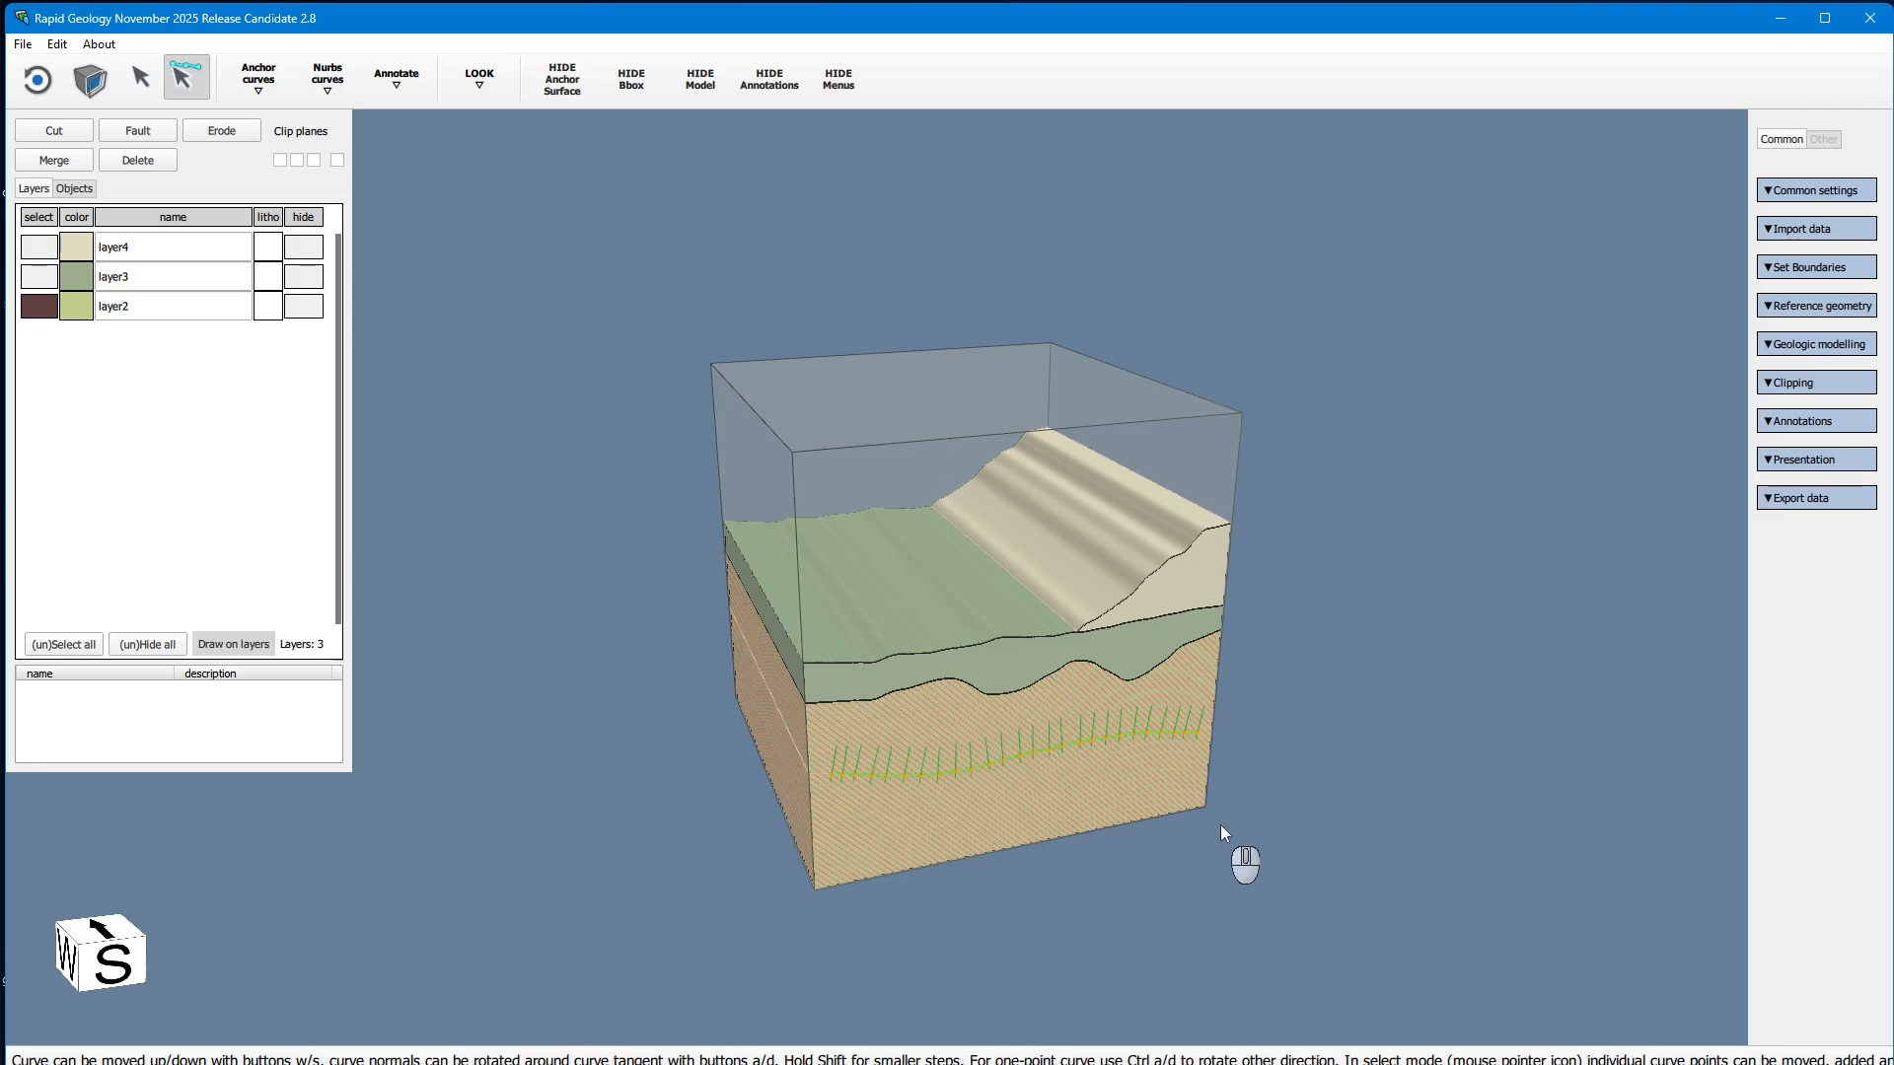
pyautogui.click(702, 89)
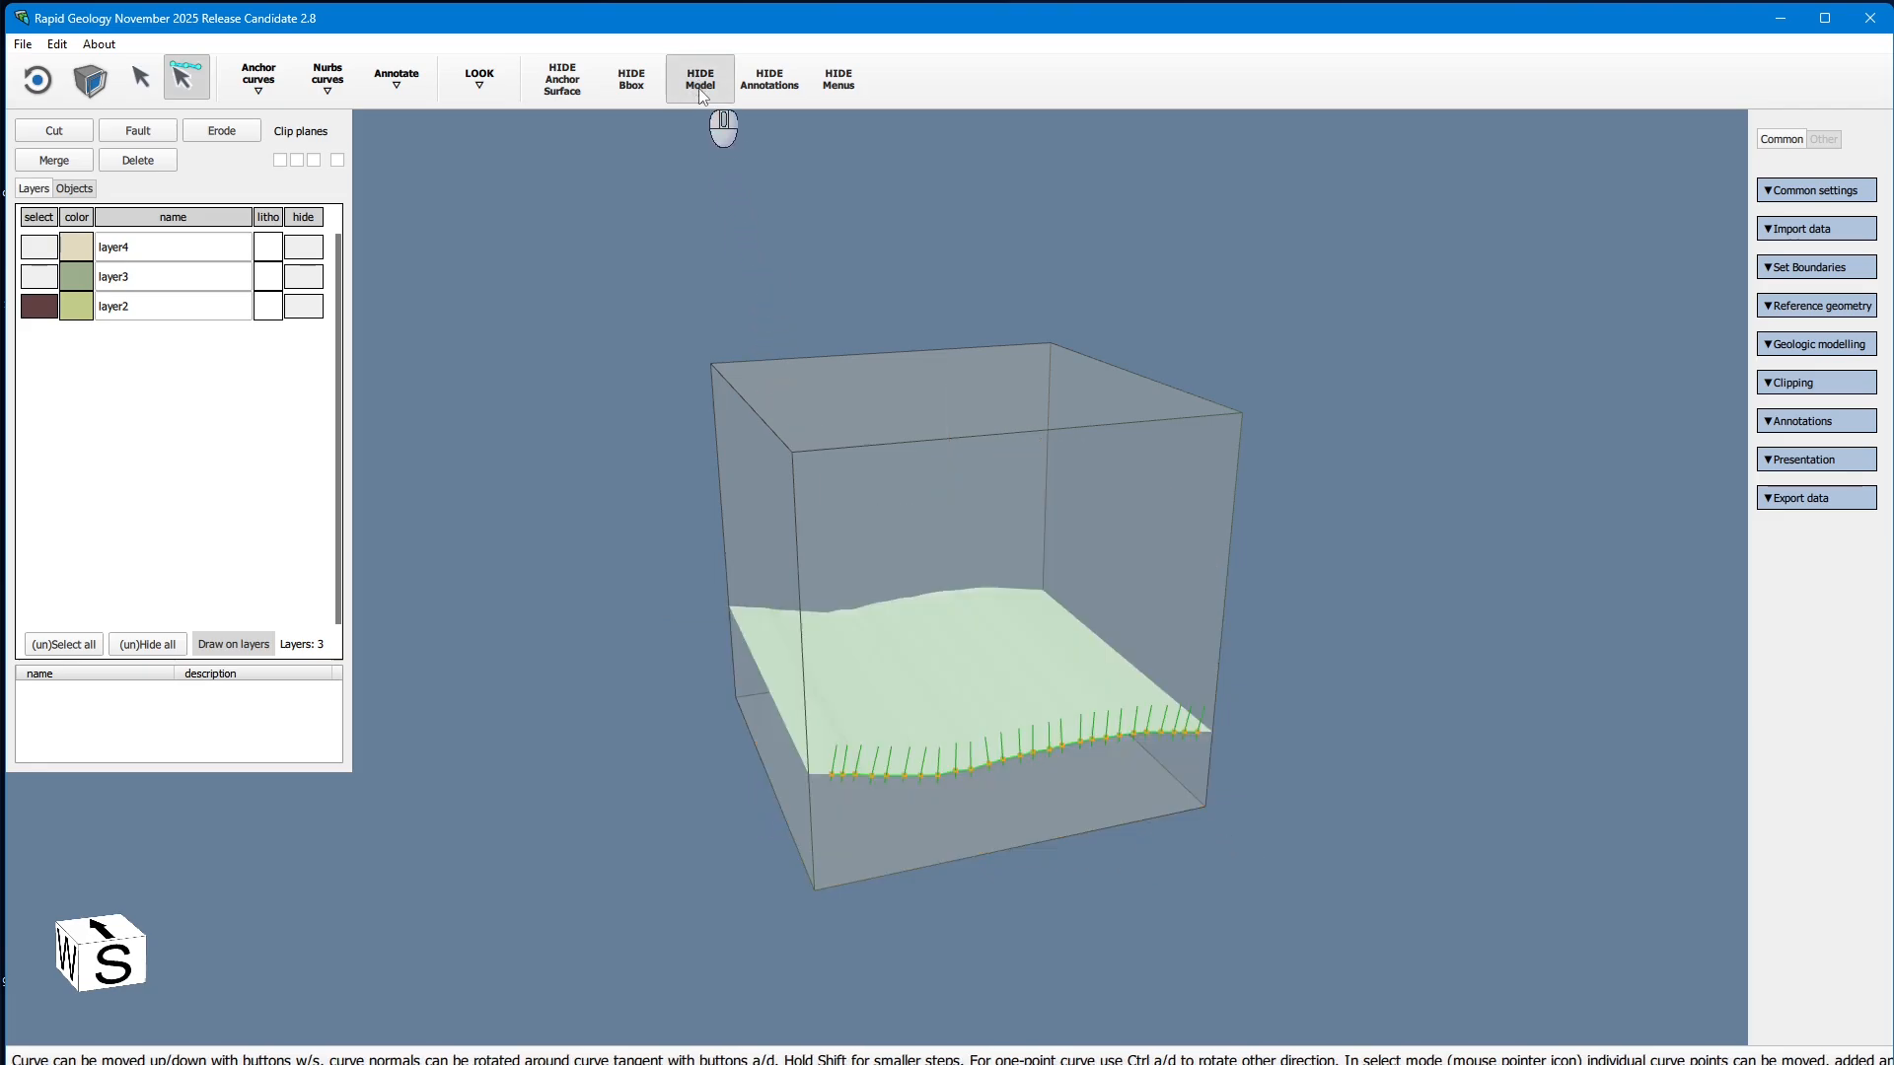
pyautogui.click(702, 89)
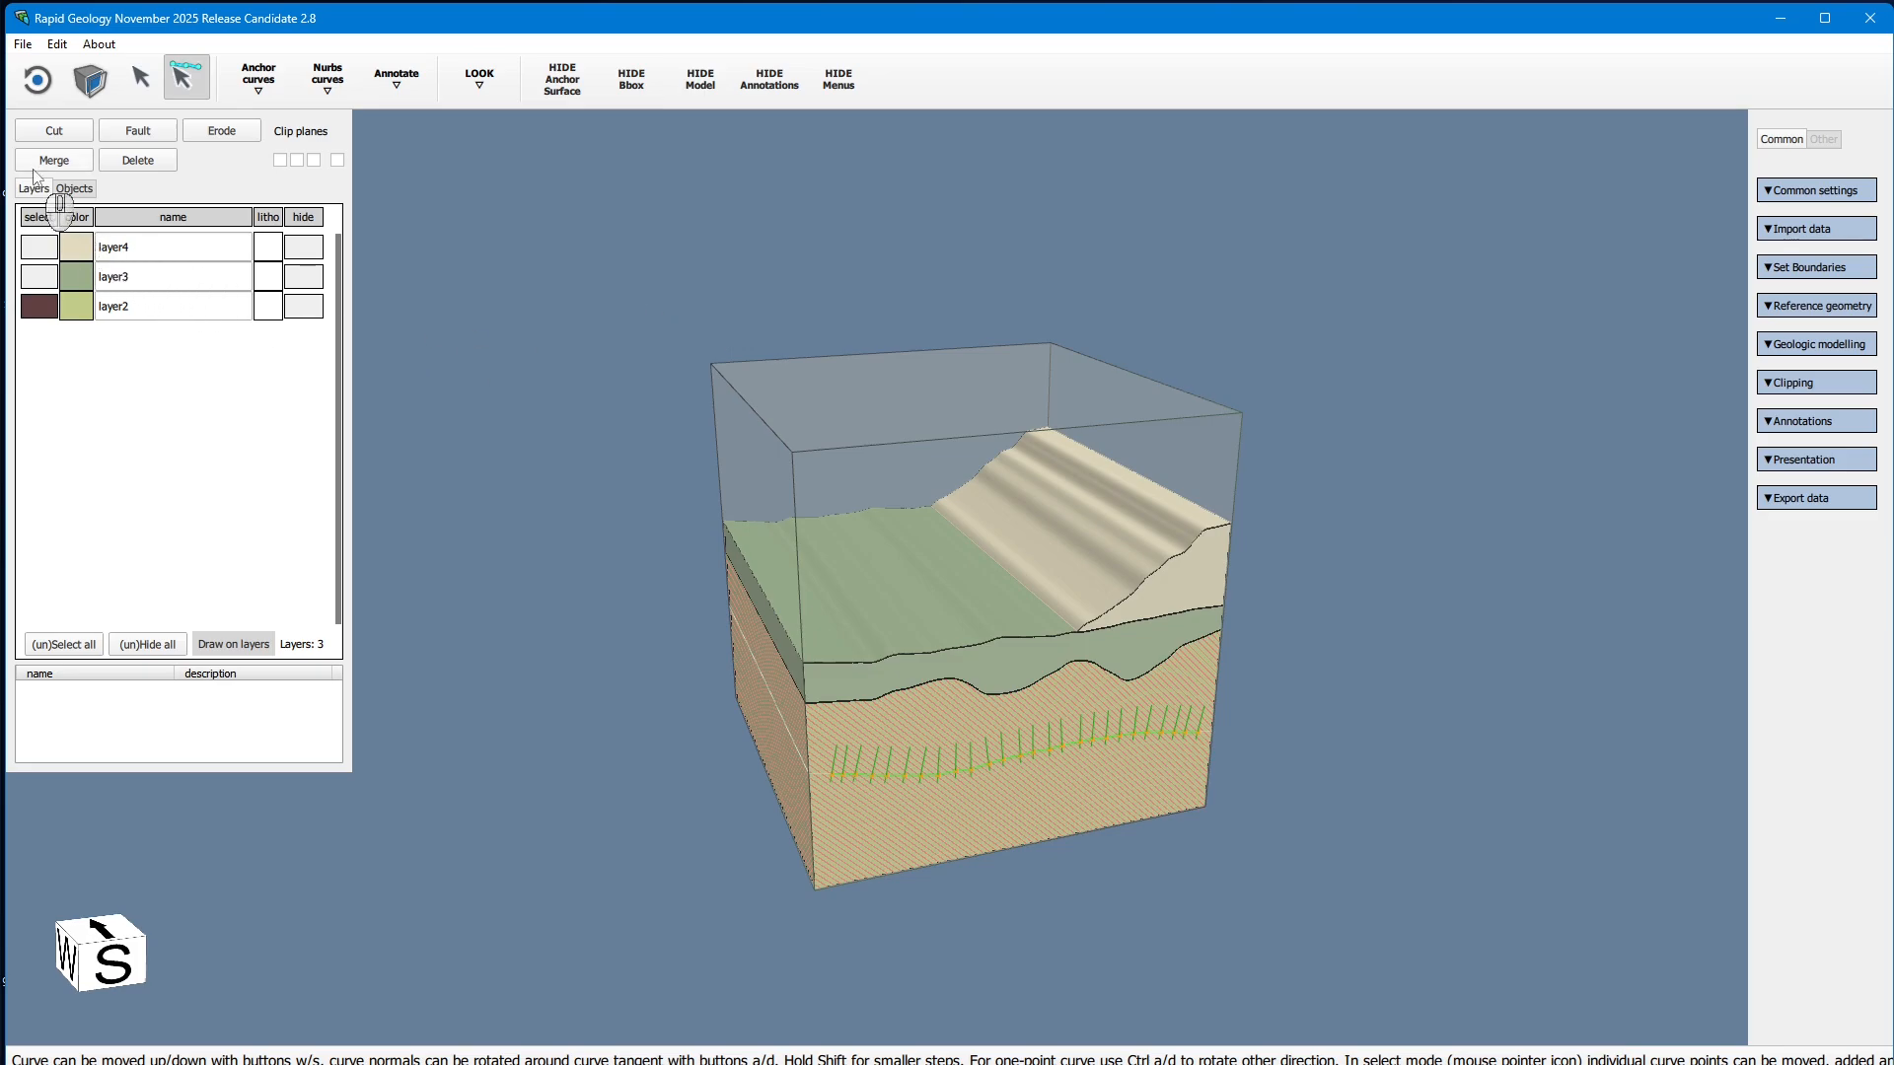
pyautogui.click(54, 132)
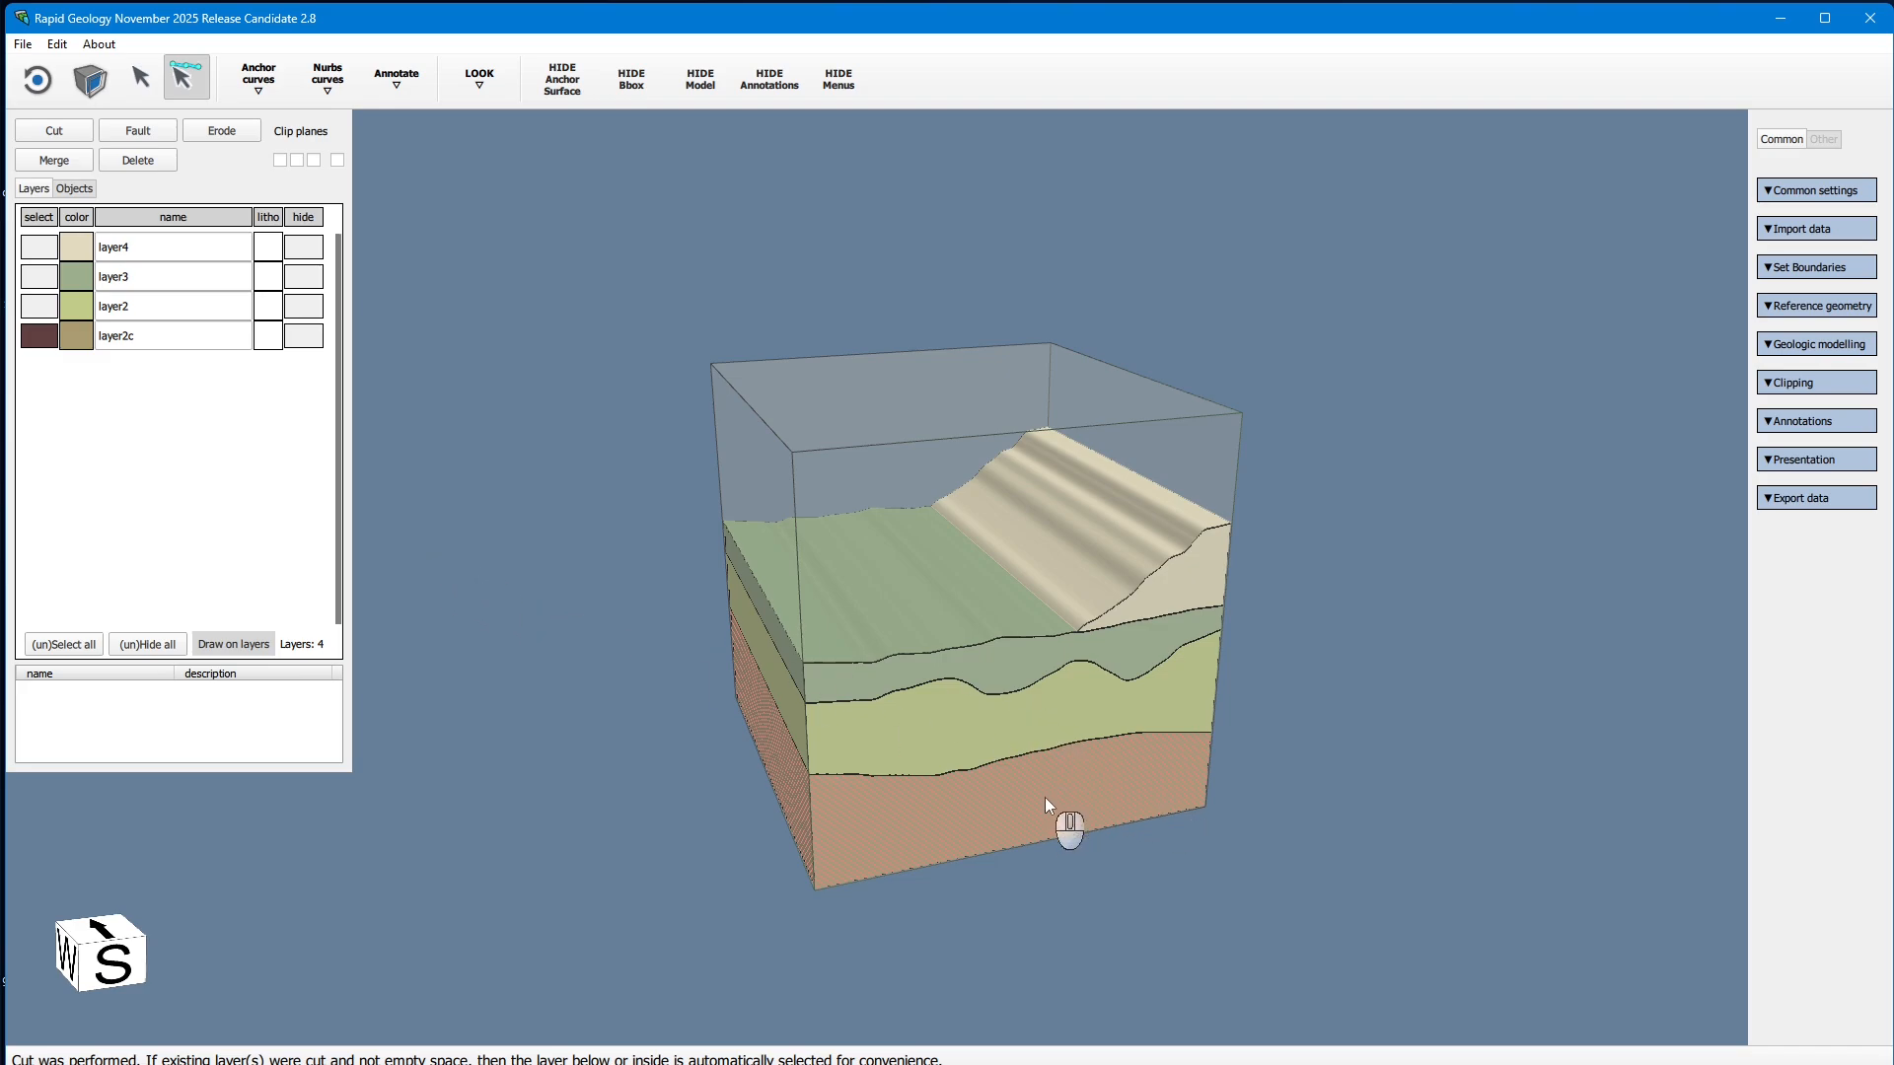
# Step: Select the lowest layer, split off from layer2, and delete it
pyautogui.click(39, 337)
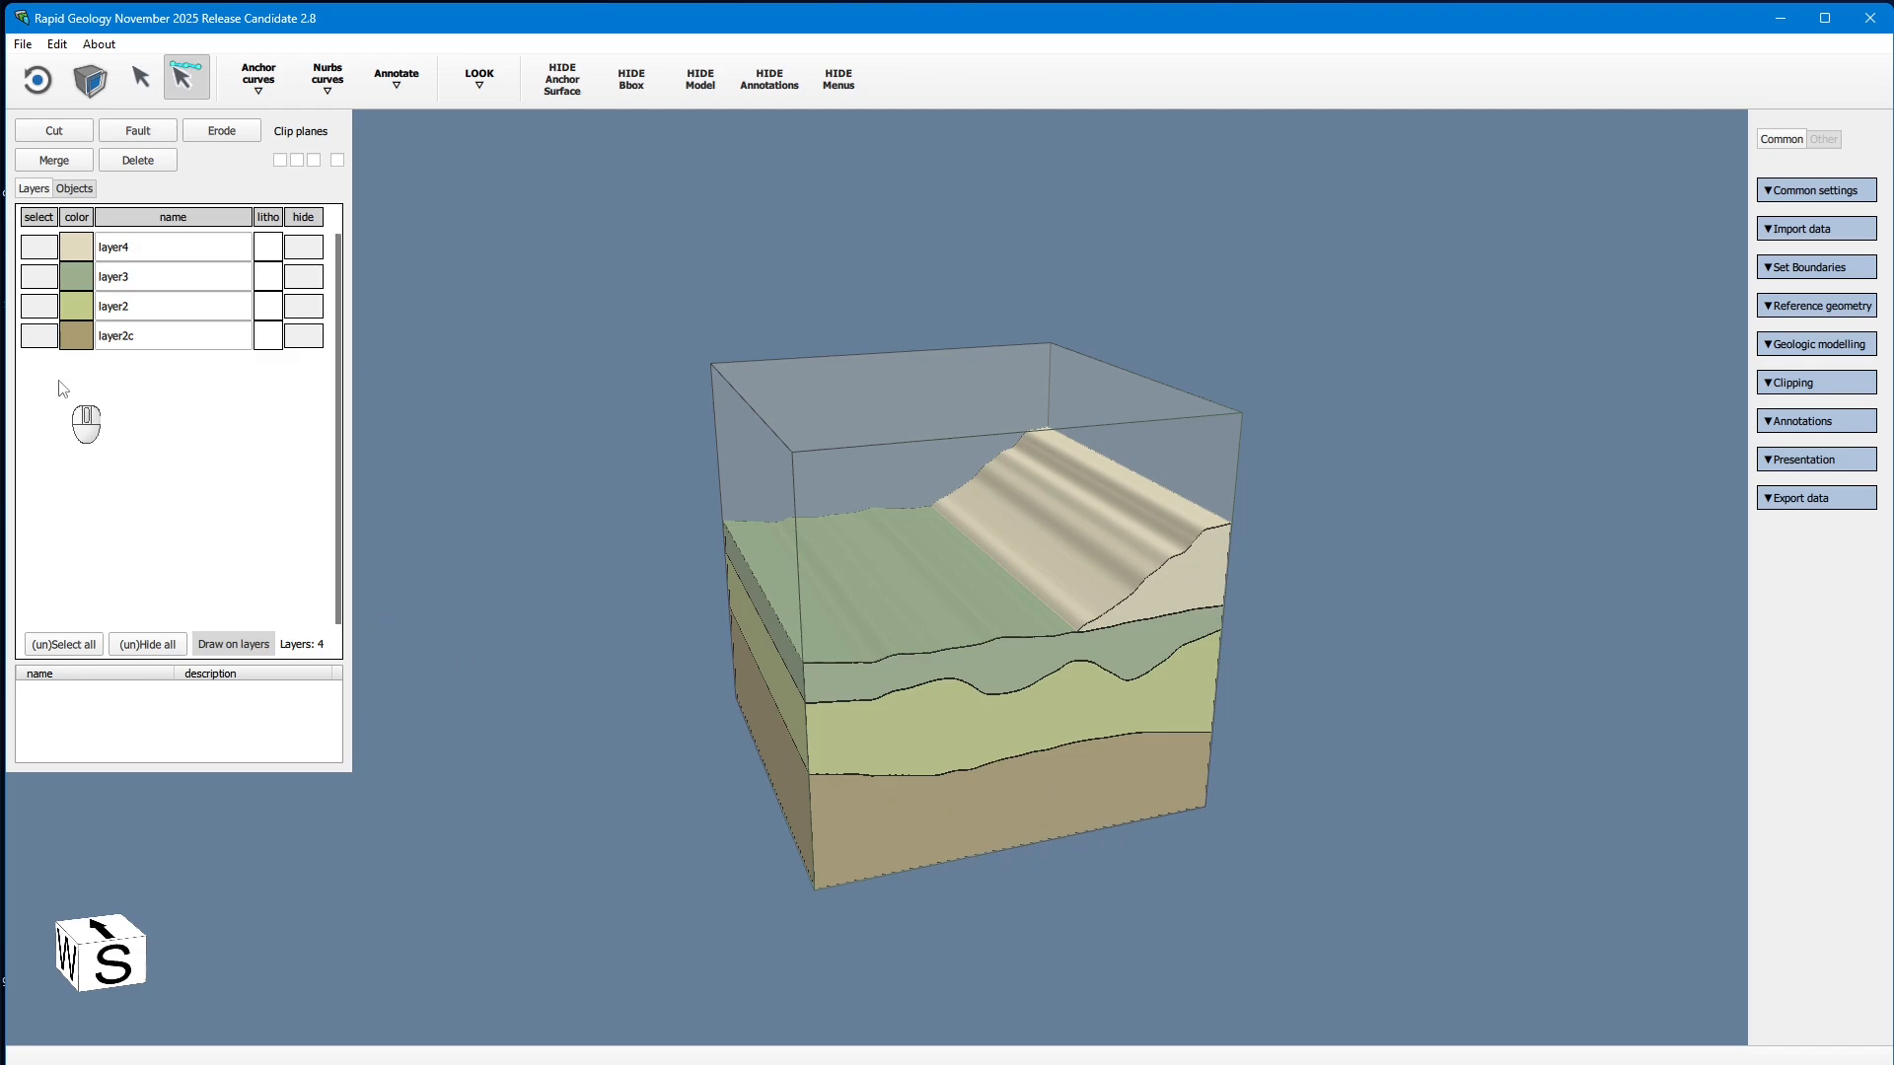
pyautogui.click(40, 336)
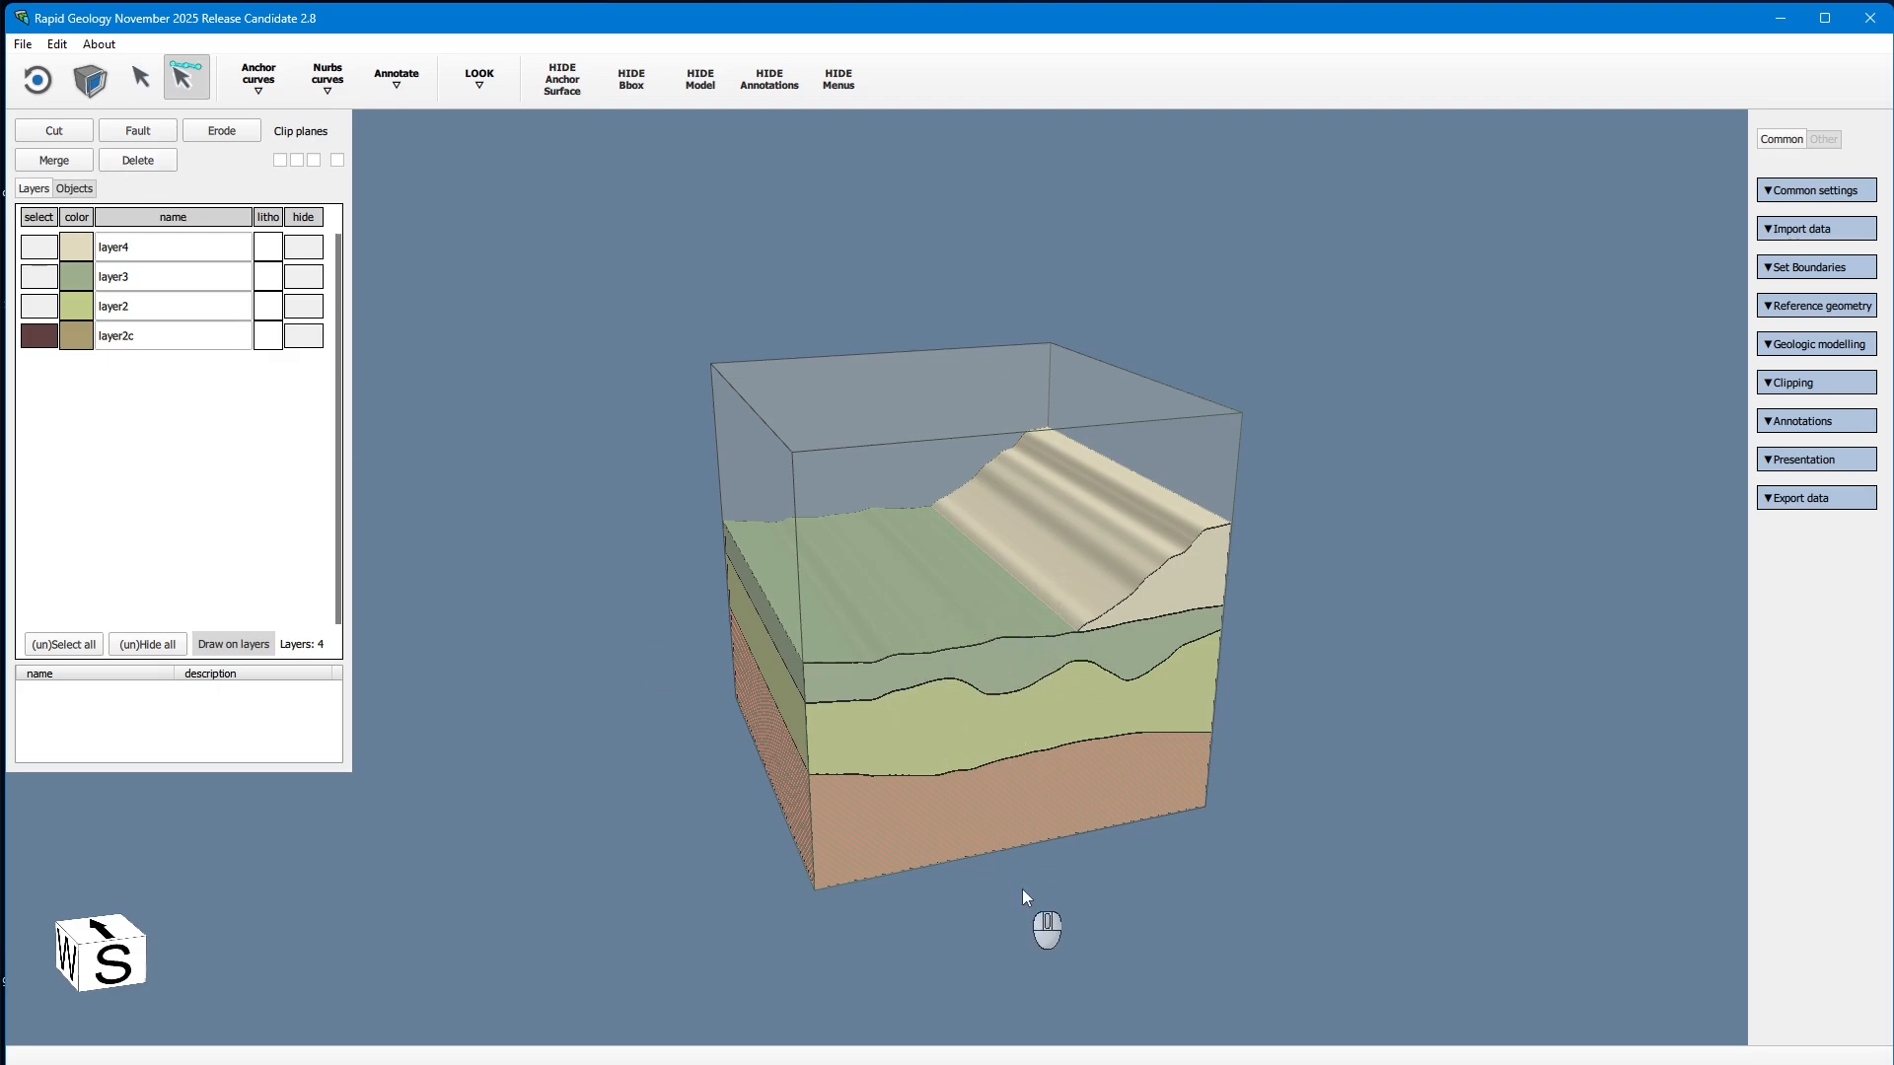
pyautogui.click(141, 162)
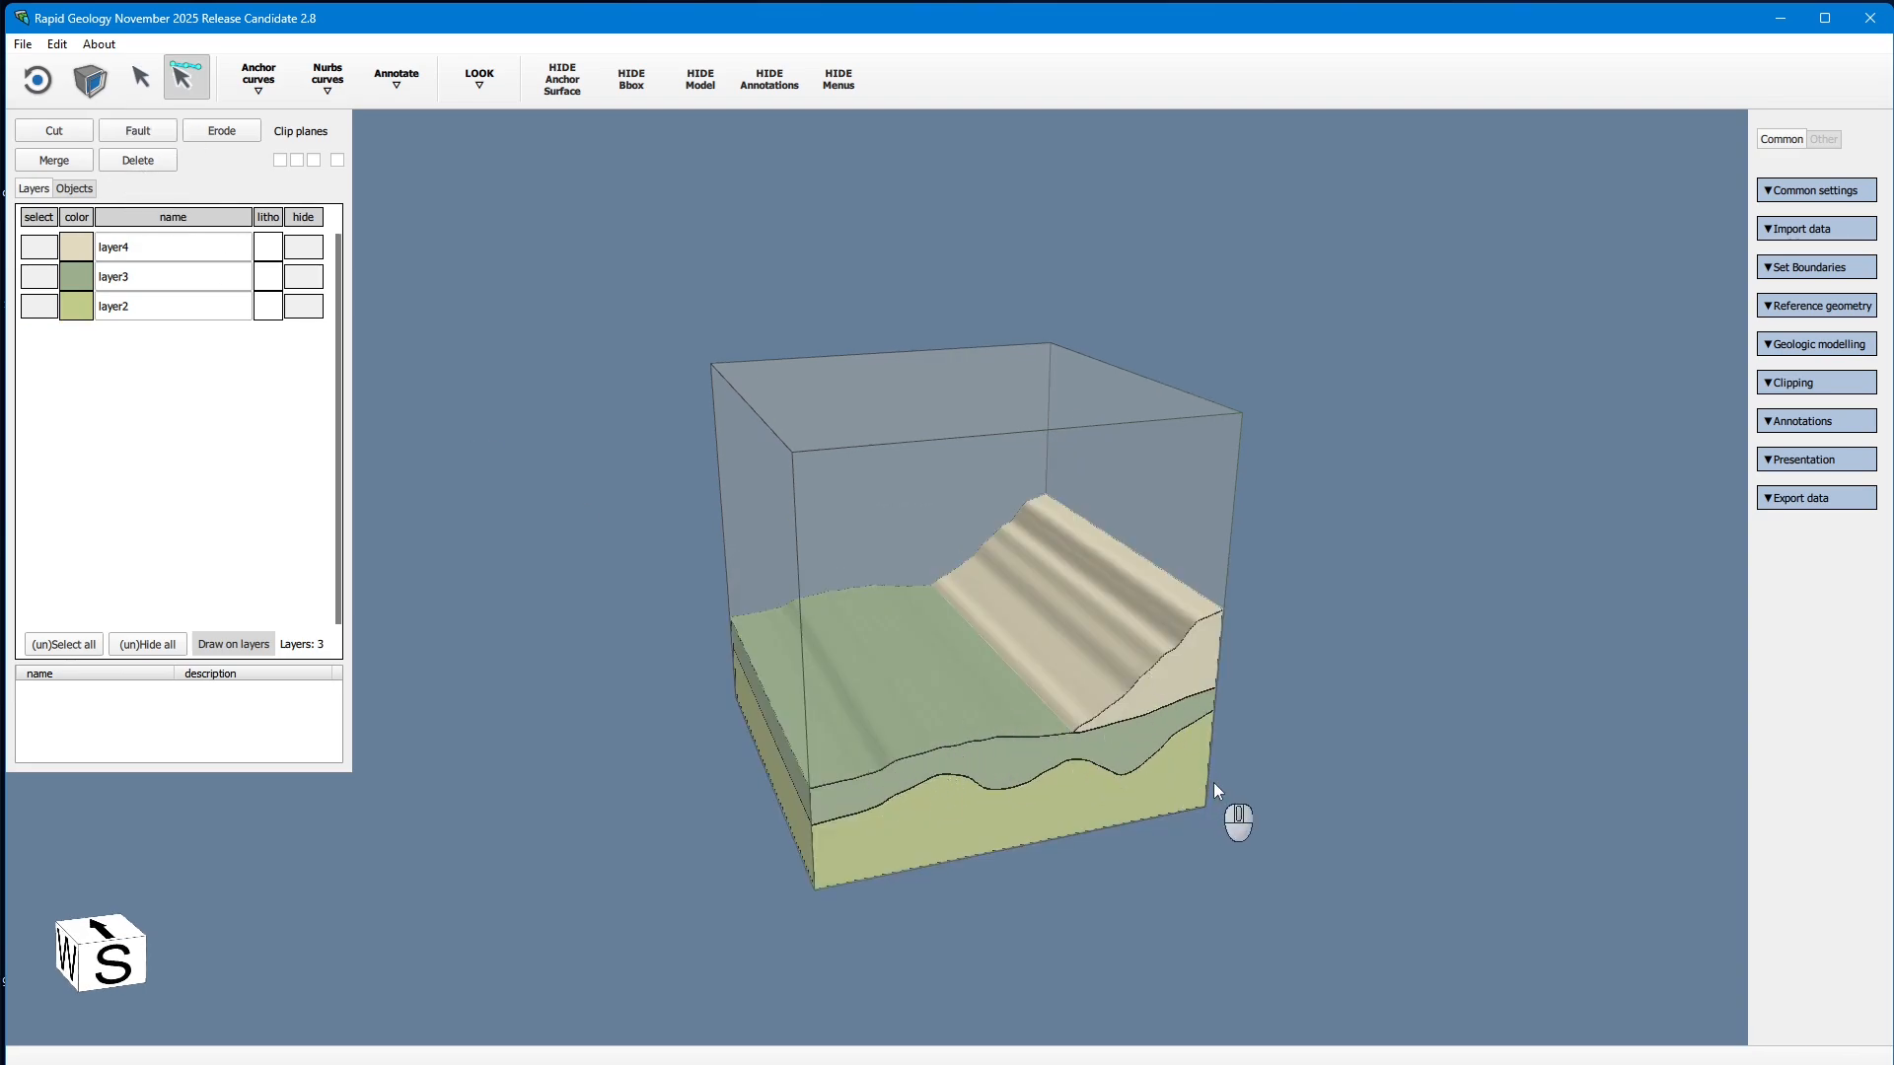
# Step: Undo the deletion of the lowest layer and the cut that split it from layer2
pyautogui.click(22, 45)
pyautogui.click(58, 45)
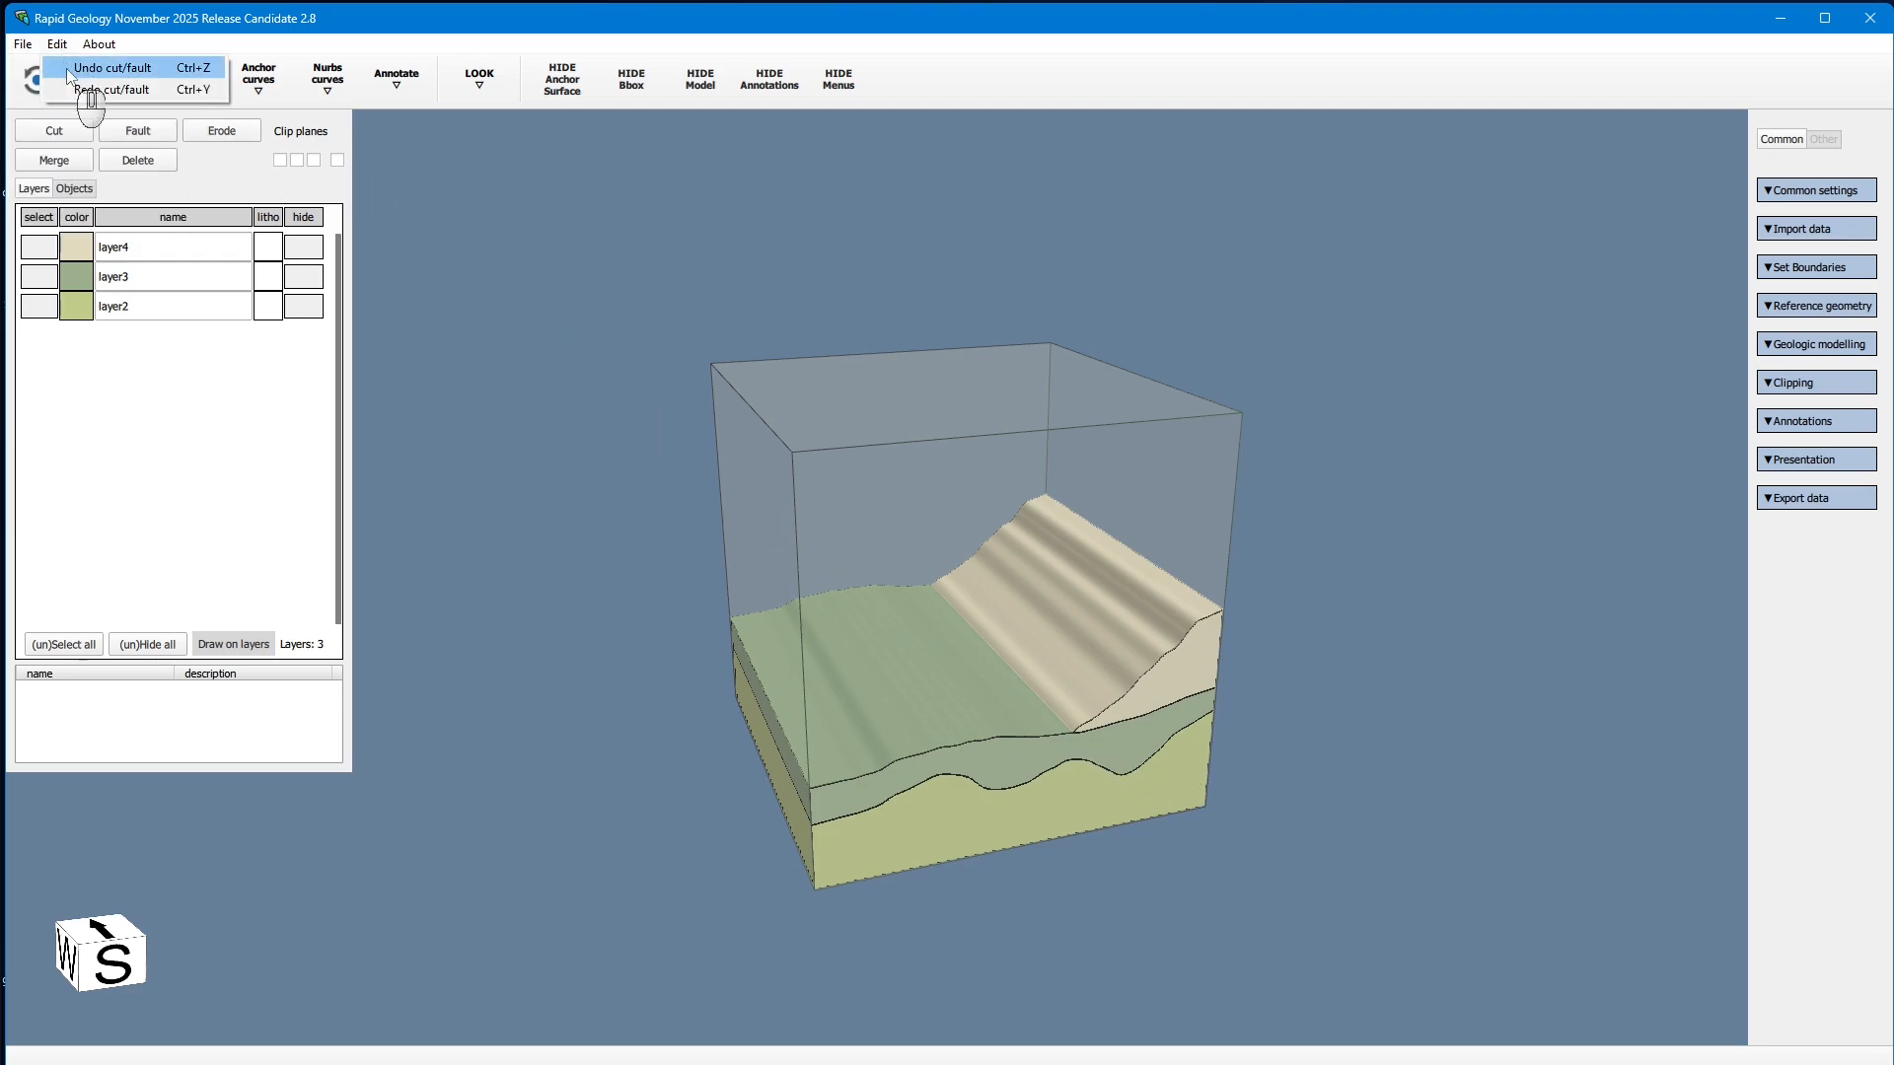
pyautogui.click(69, 69)
pyautogui.click(57, 45)
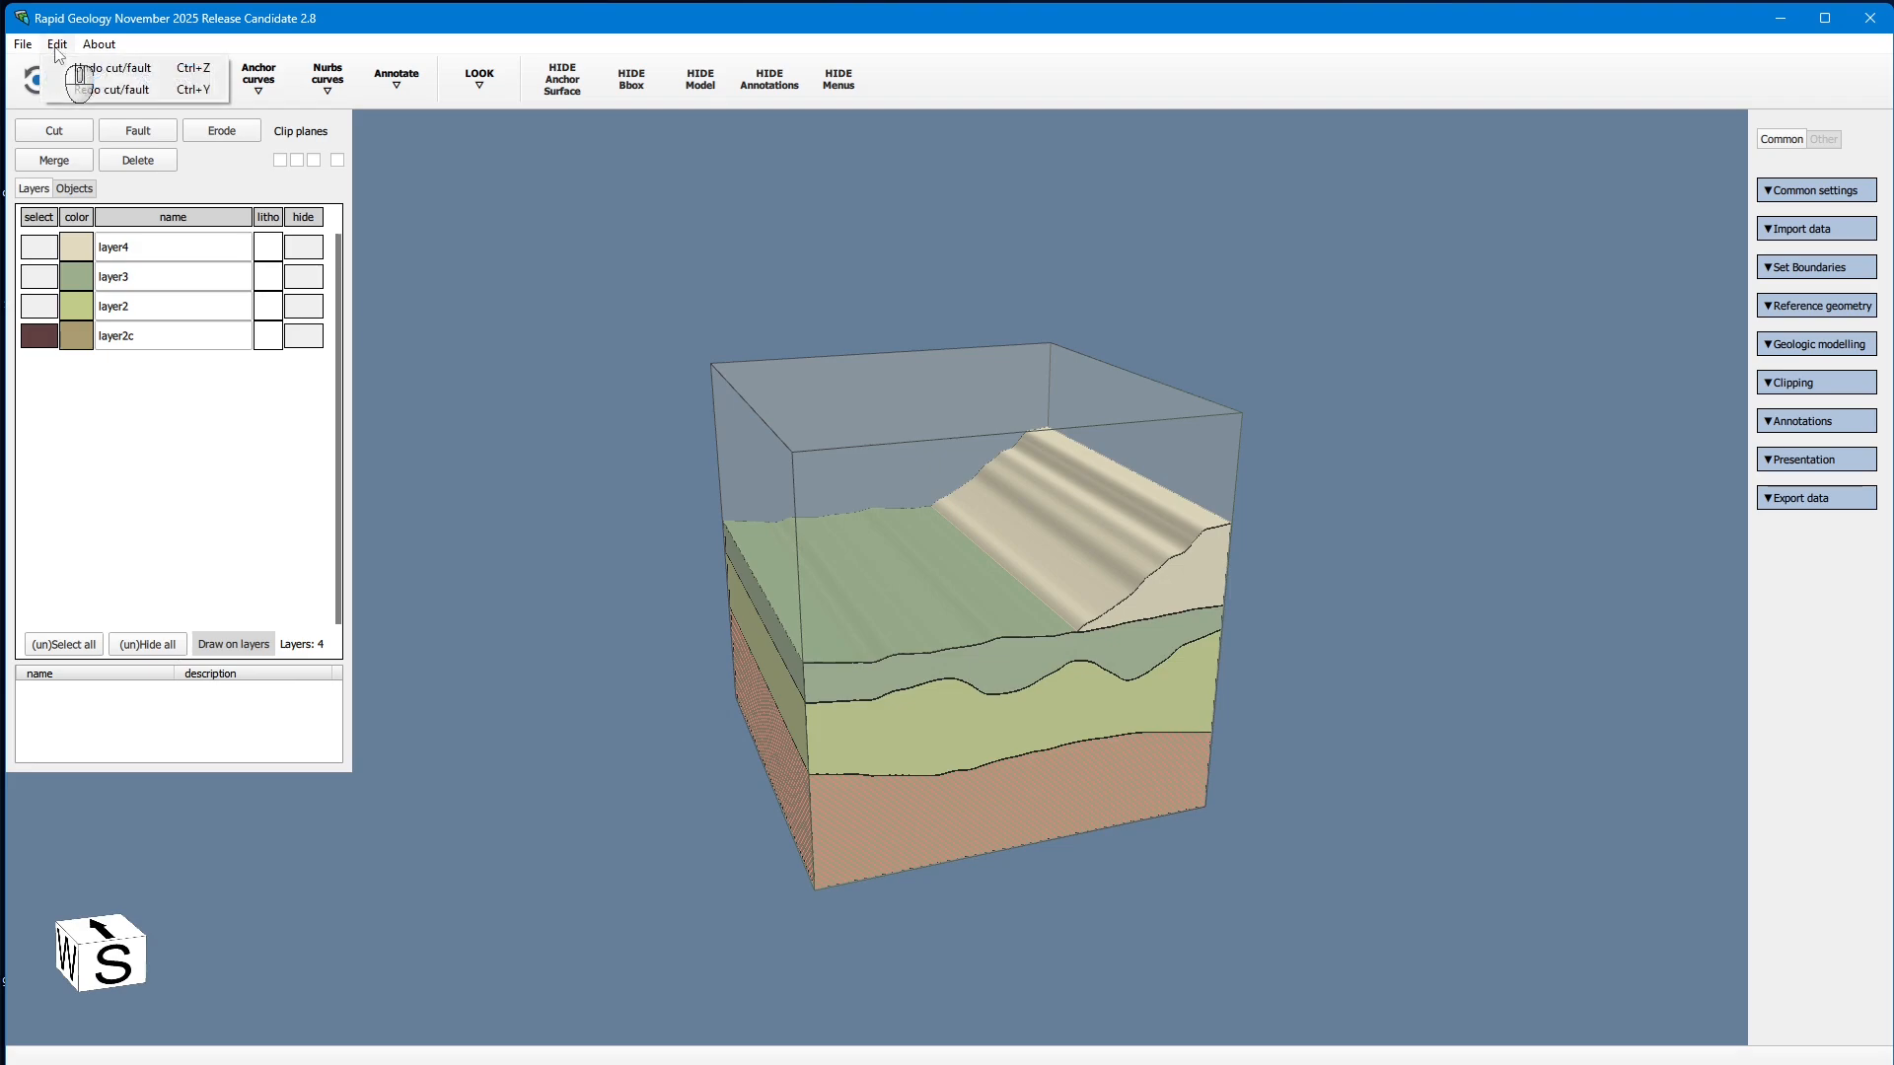
pyautogui.click(110, 89)
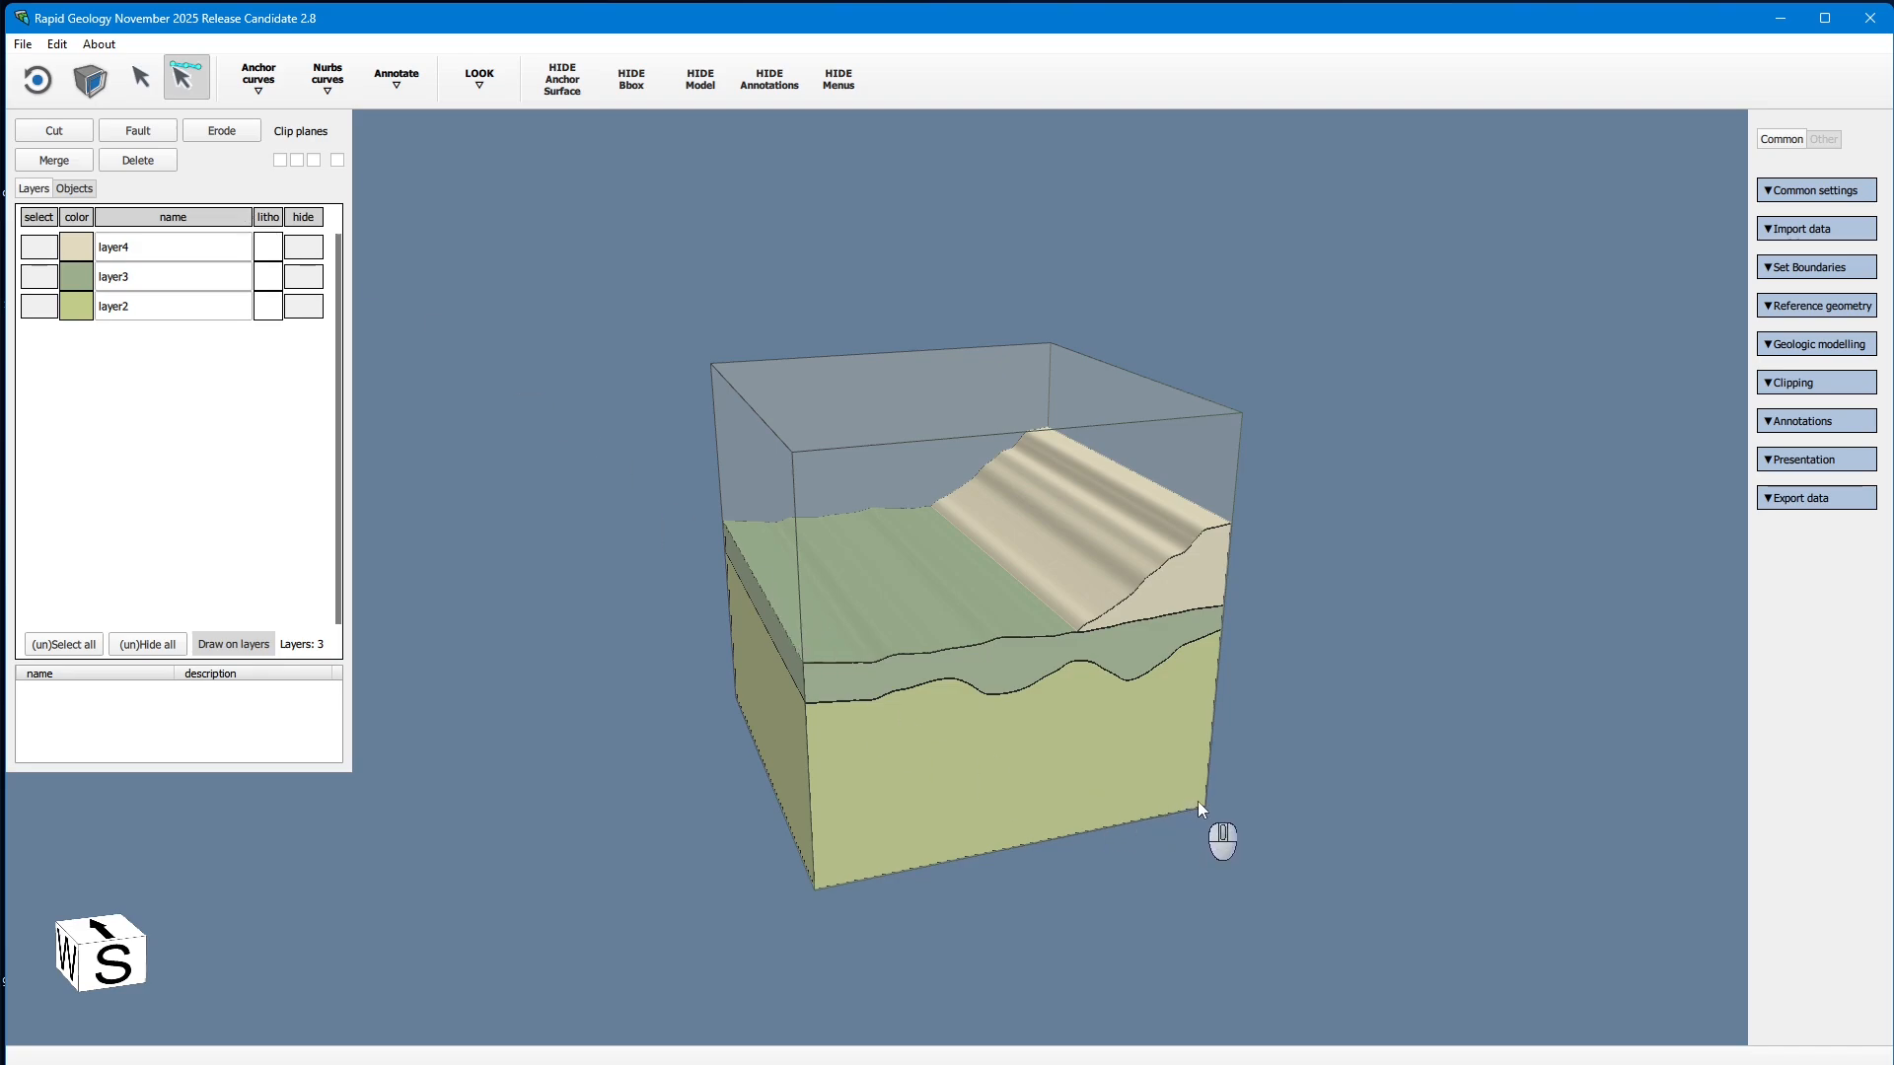
# Step: Draw a convoluted curve with overhanging lobes across layer2's south face, cut only layer2 along it, and clear the layer selection
pyautogui.moveTo(1198, 801)
pyautogui.mouseDown()
pyautogui.moveTo(1091, 805)
pyautogui.moveTo(1103, 733)
pyautogui.moveTo(1120, 752)
pyautogui.moveTo(1020, 710)
pyautogui.mouseUp()
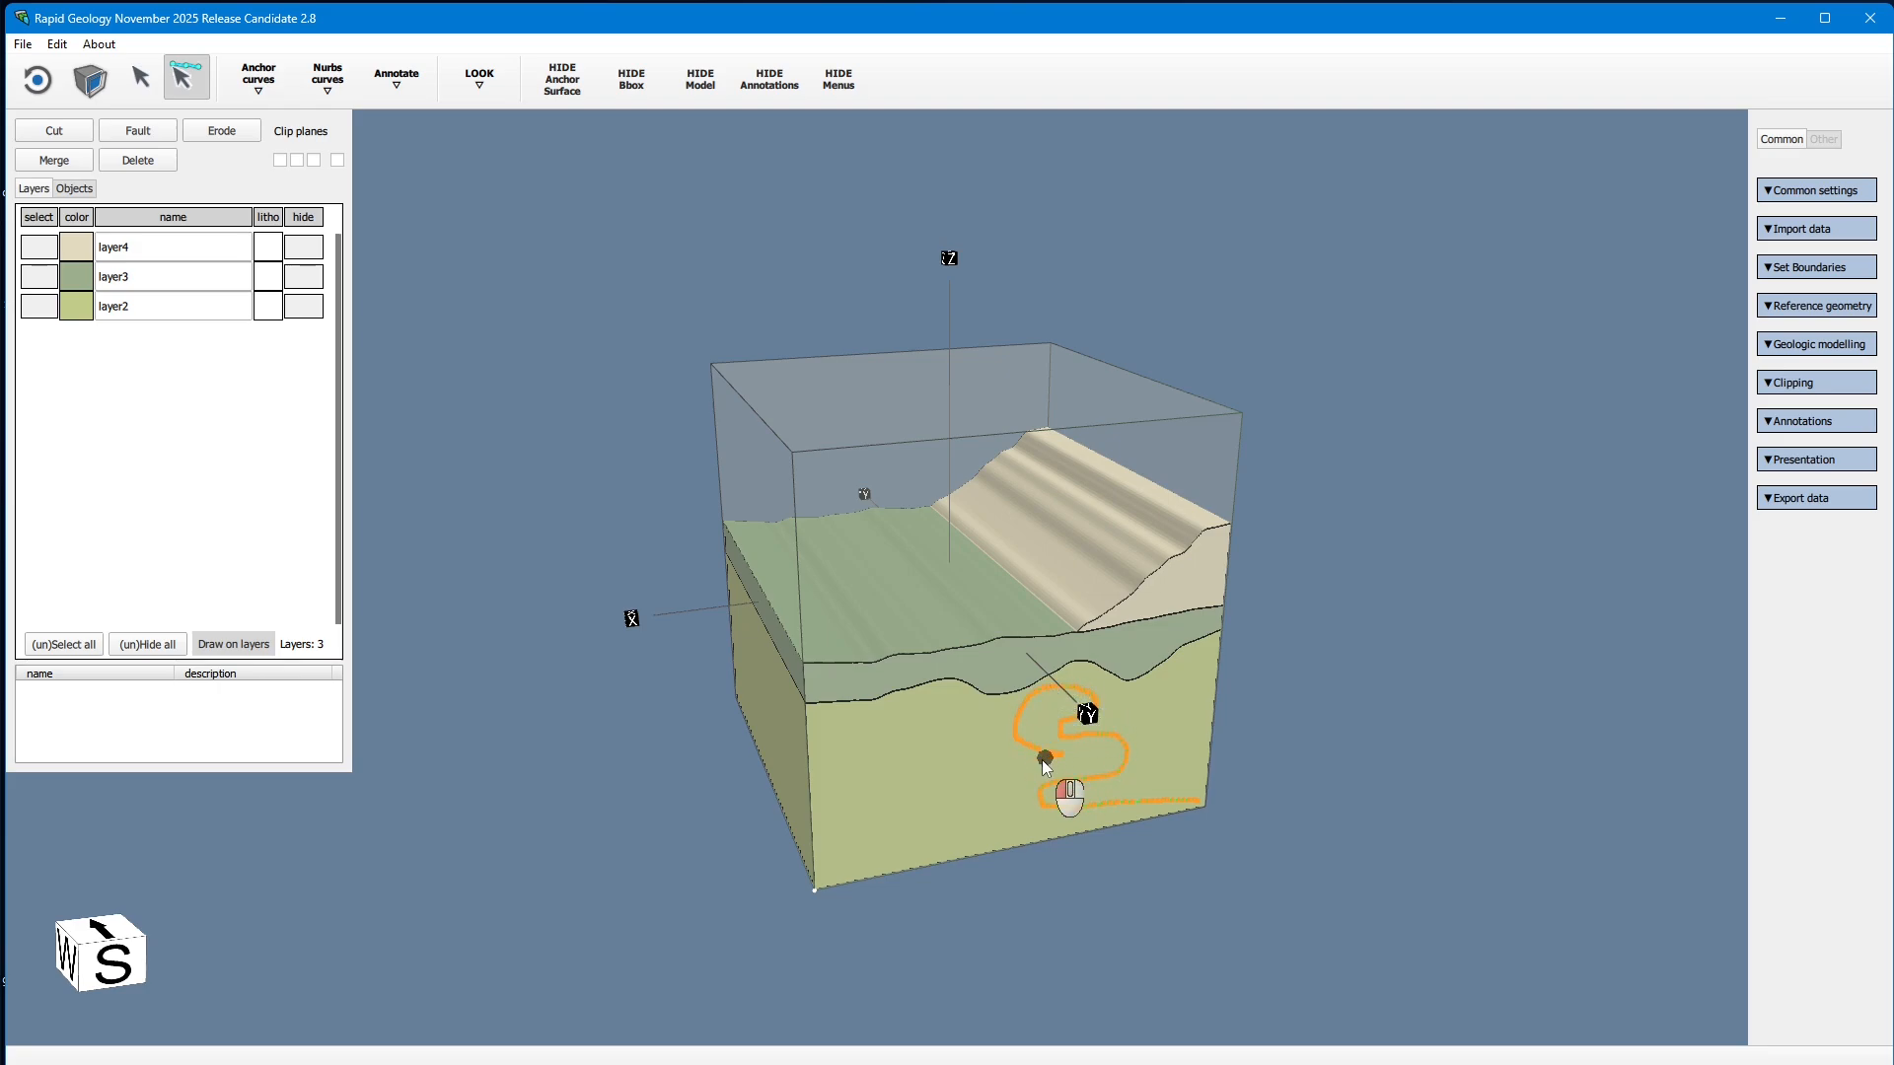
pyautogui.moveTo(924, 792); pyautogui.dragTo(853, 815)
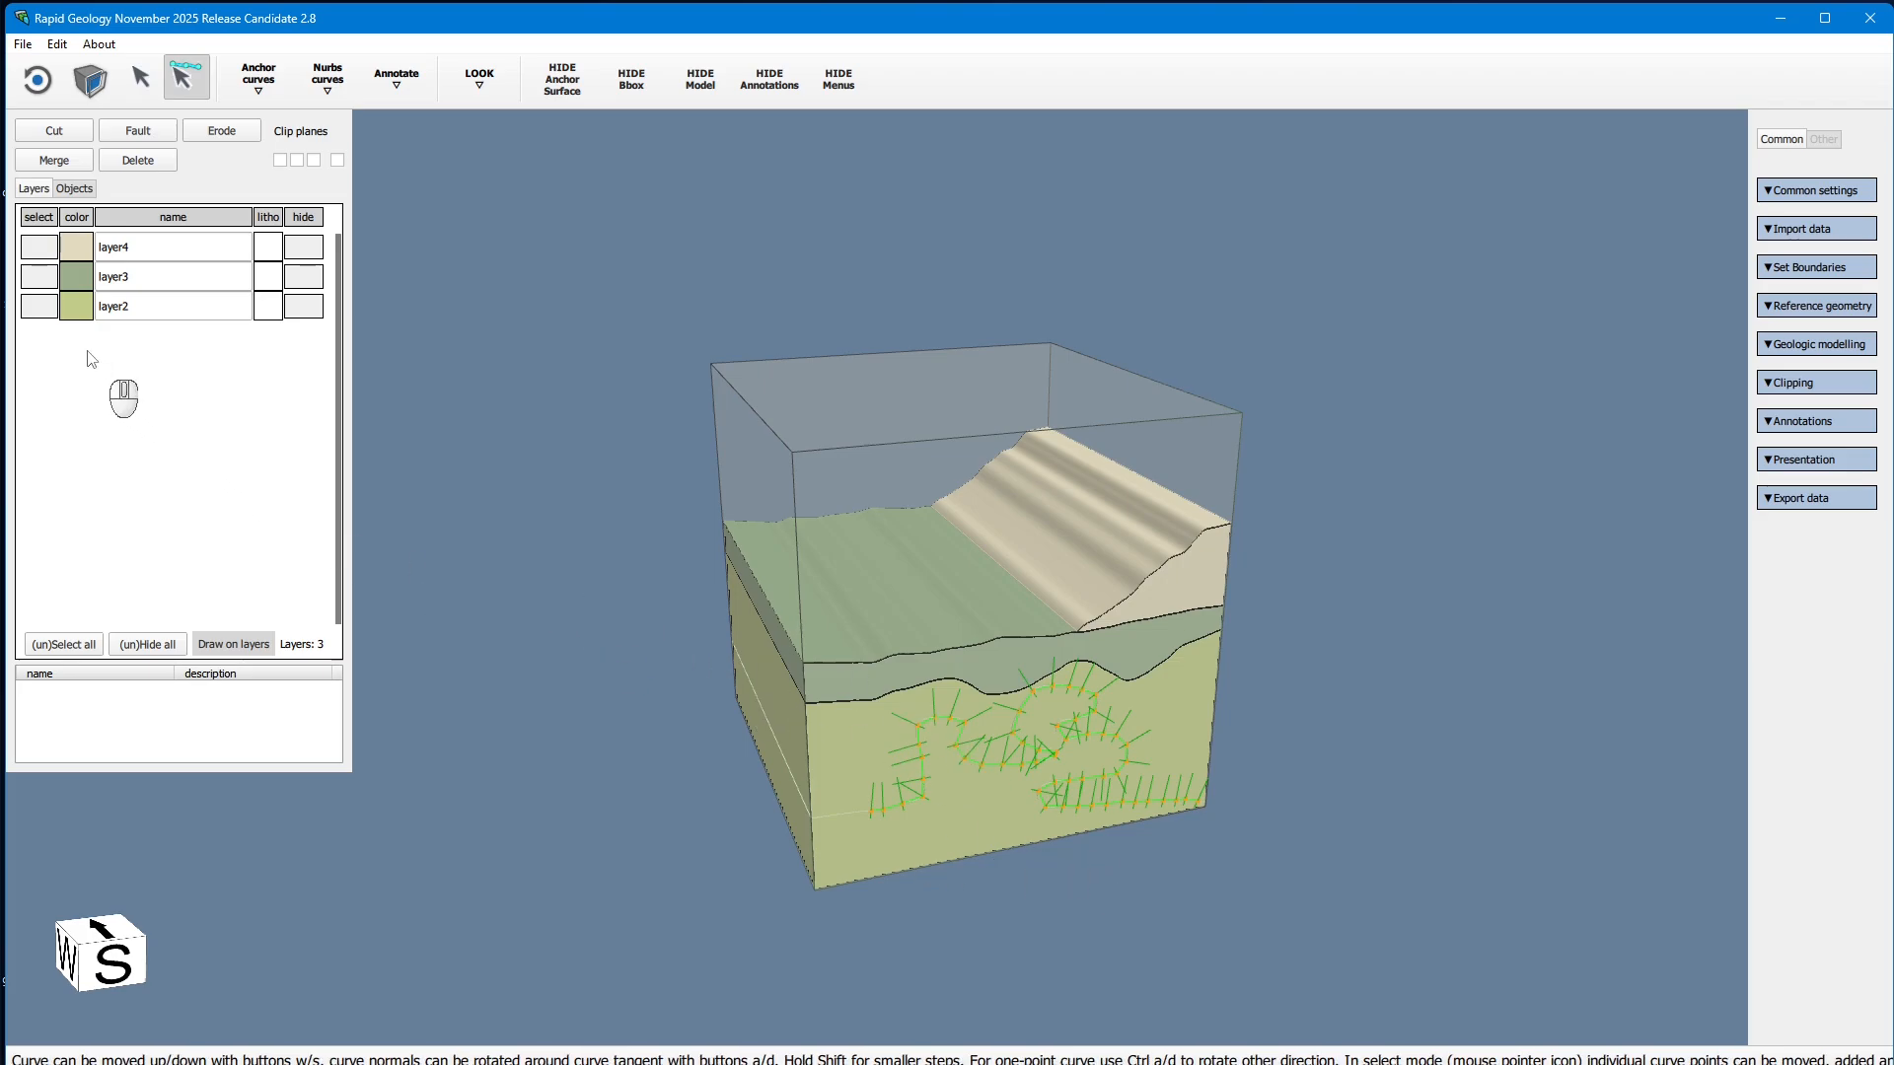
pyautogui.click(38, 306)
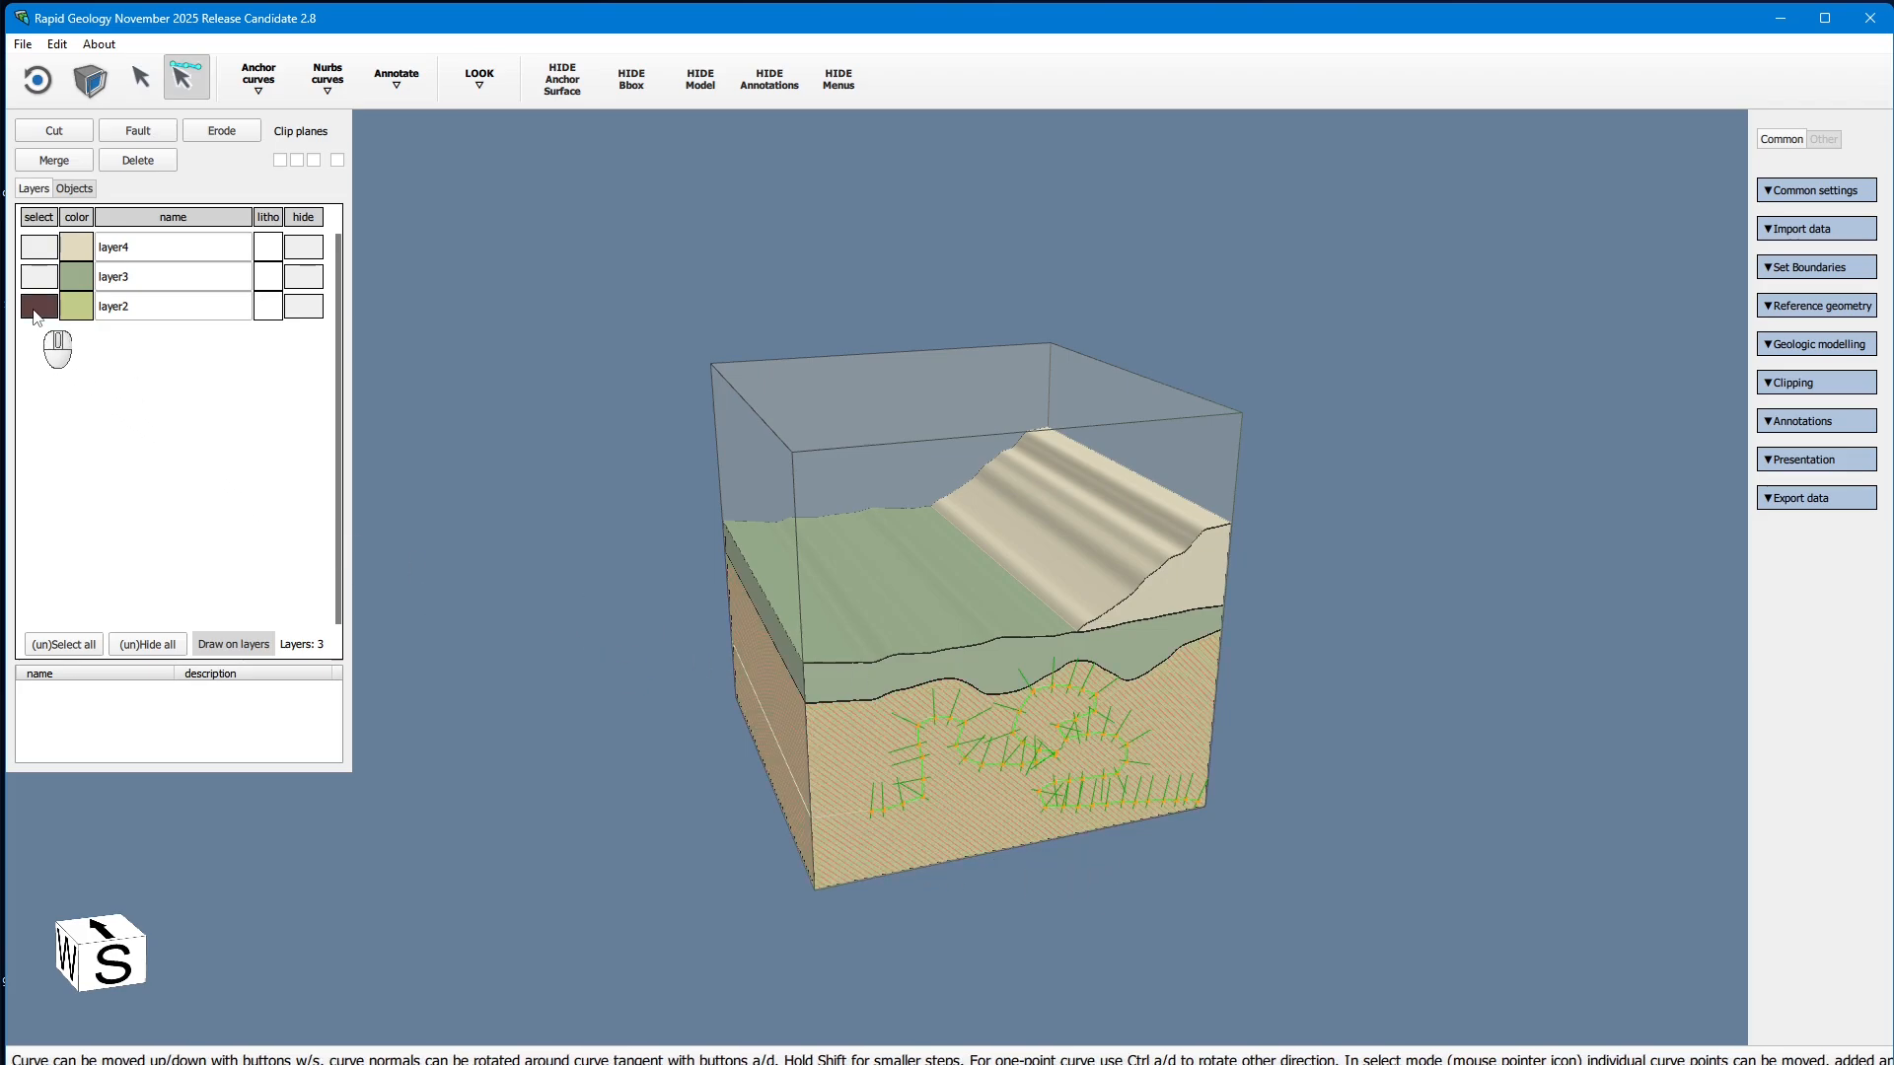
pyautogui.click(54, 130)
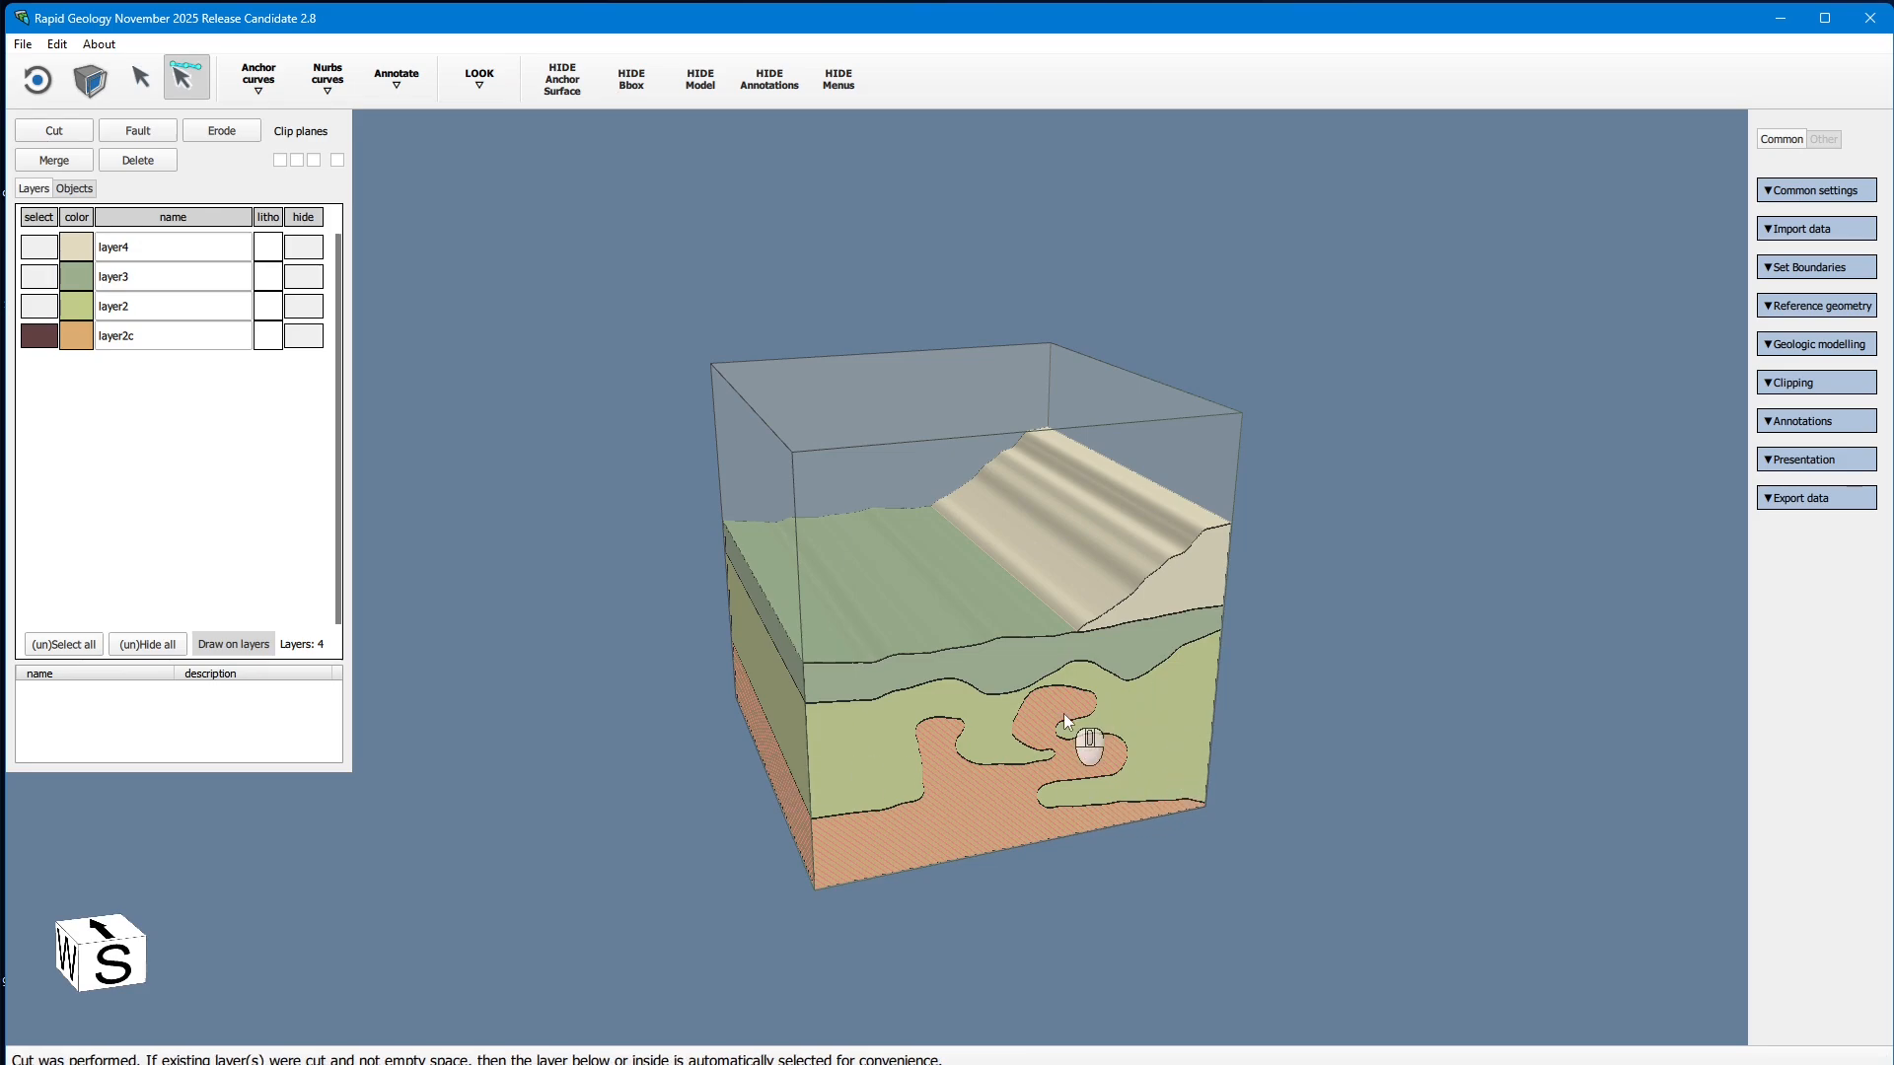
pyautogui.click(49, 344)
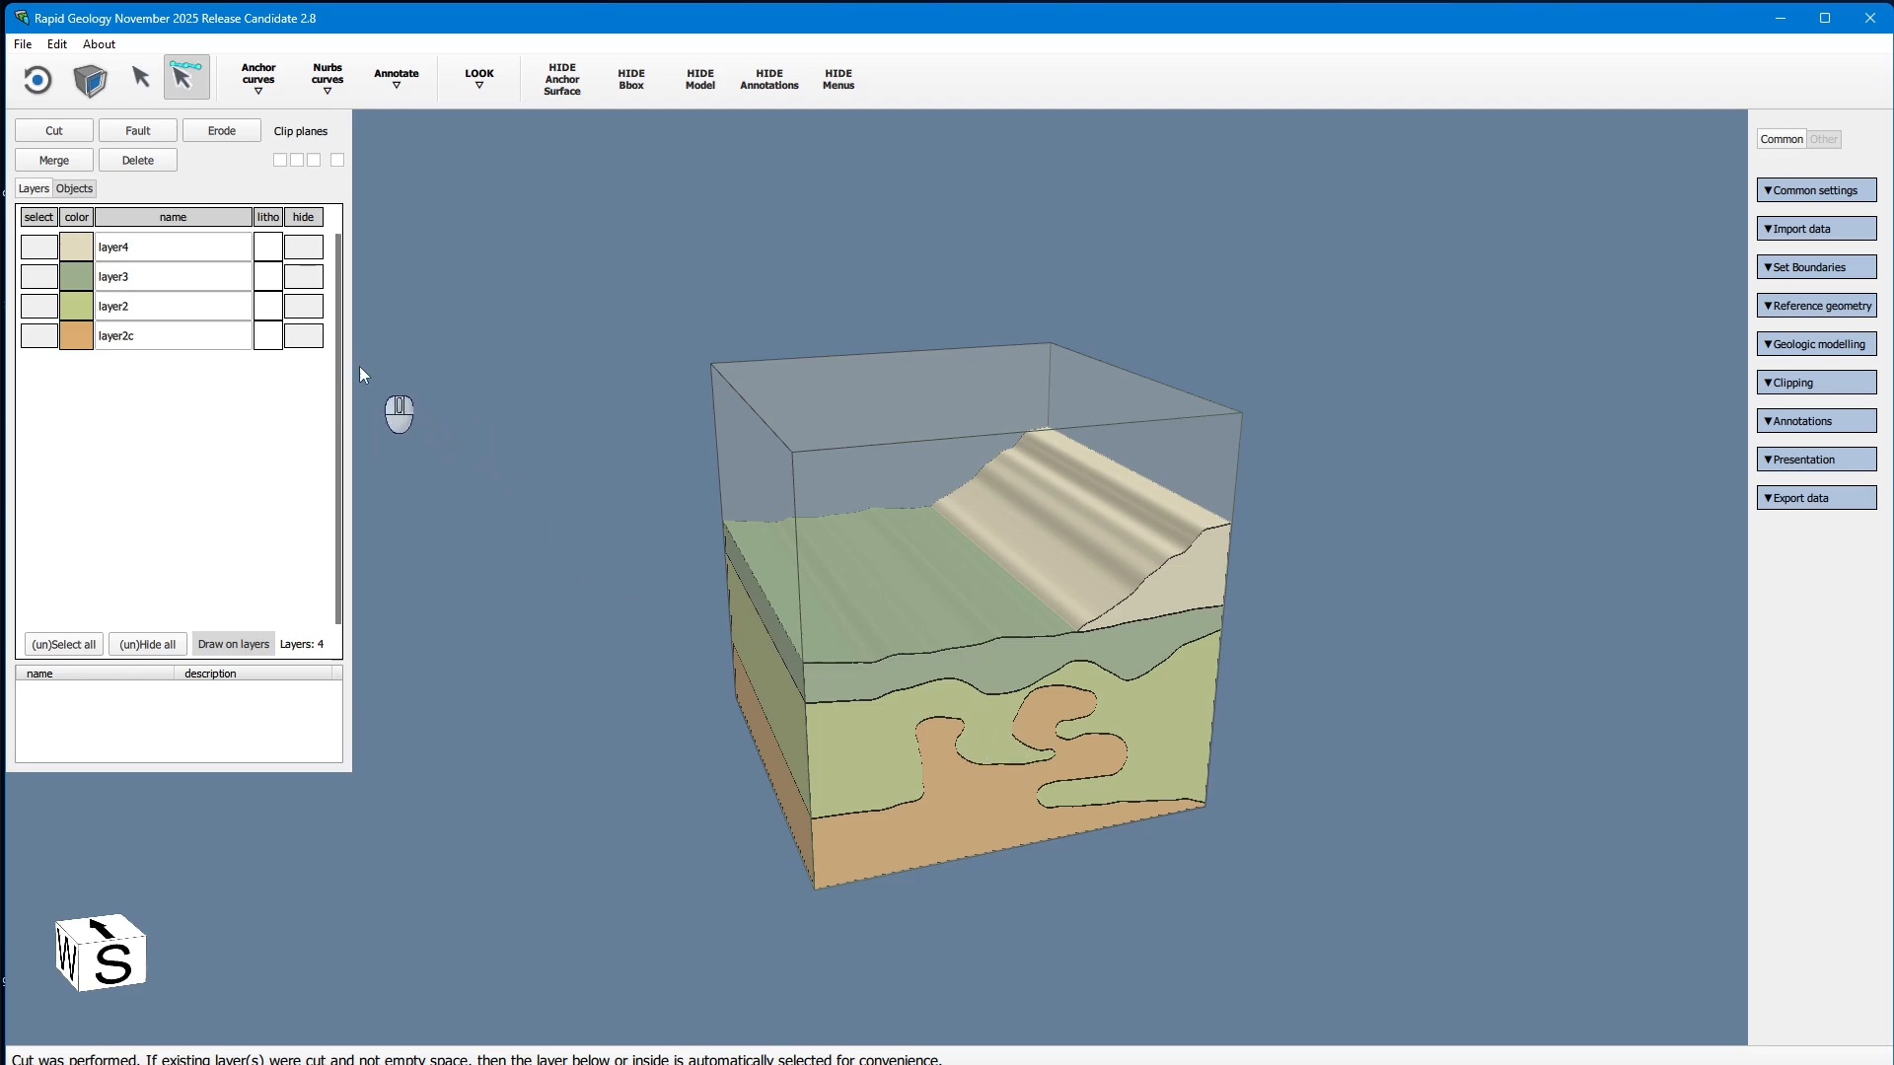
# Step: Hide layer2c and layer2 in turn to inspect the convoluted contact surface, and show both layers again
pyautogui.click(312, 337)
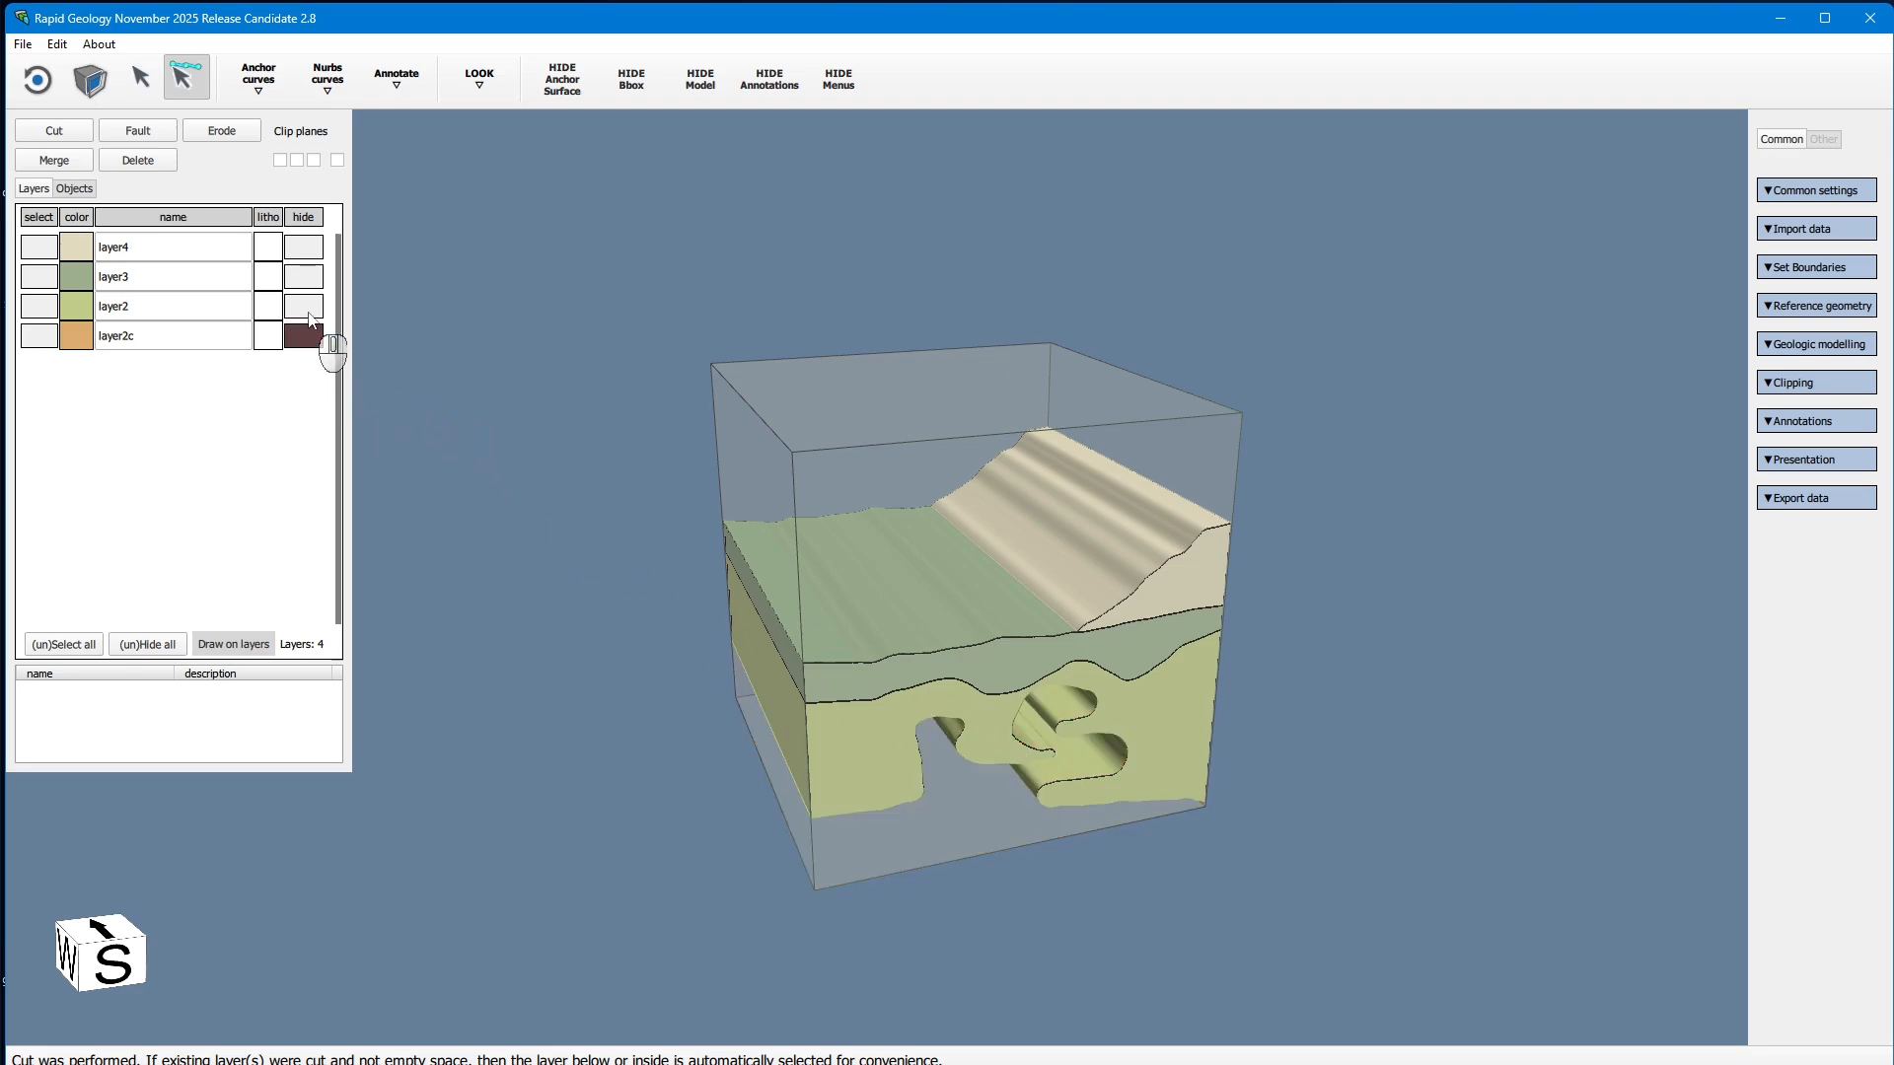
pyautogui.click(310, 313)
pyautogui.click(310, 314)
pyautogui.click(305, 336)
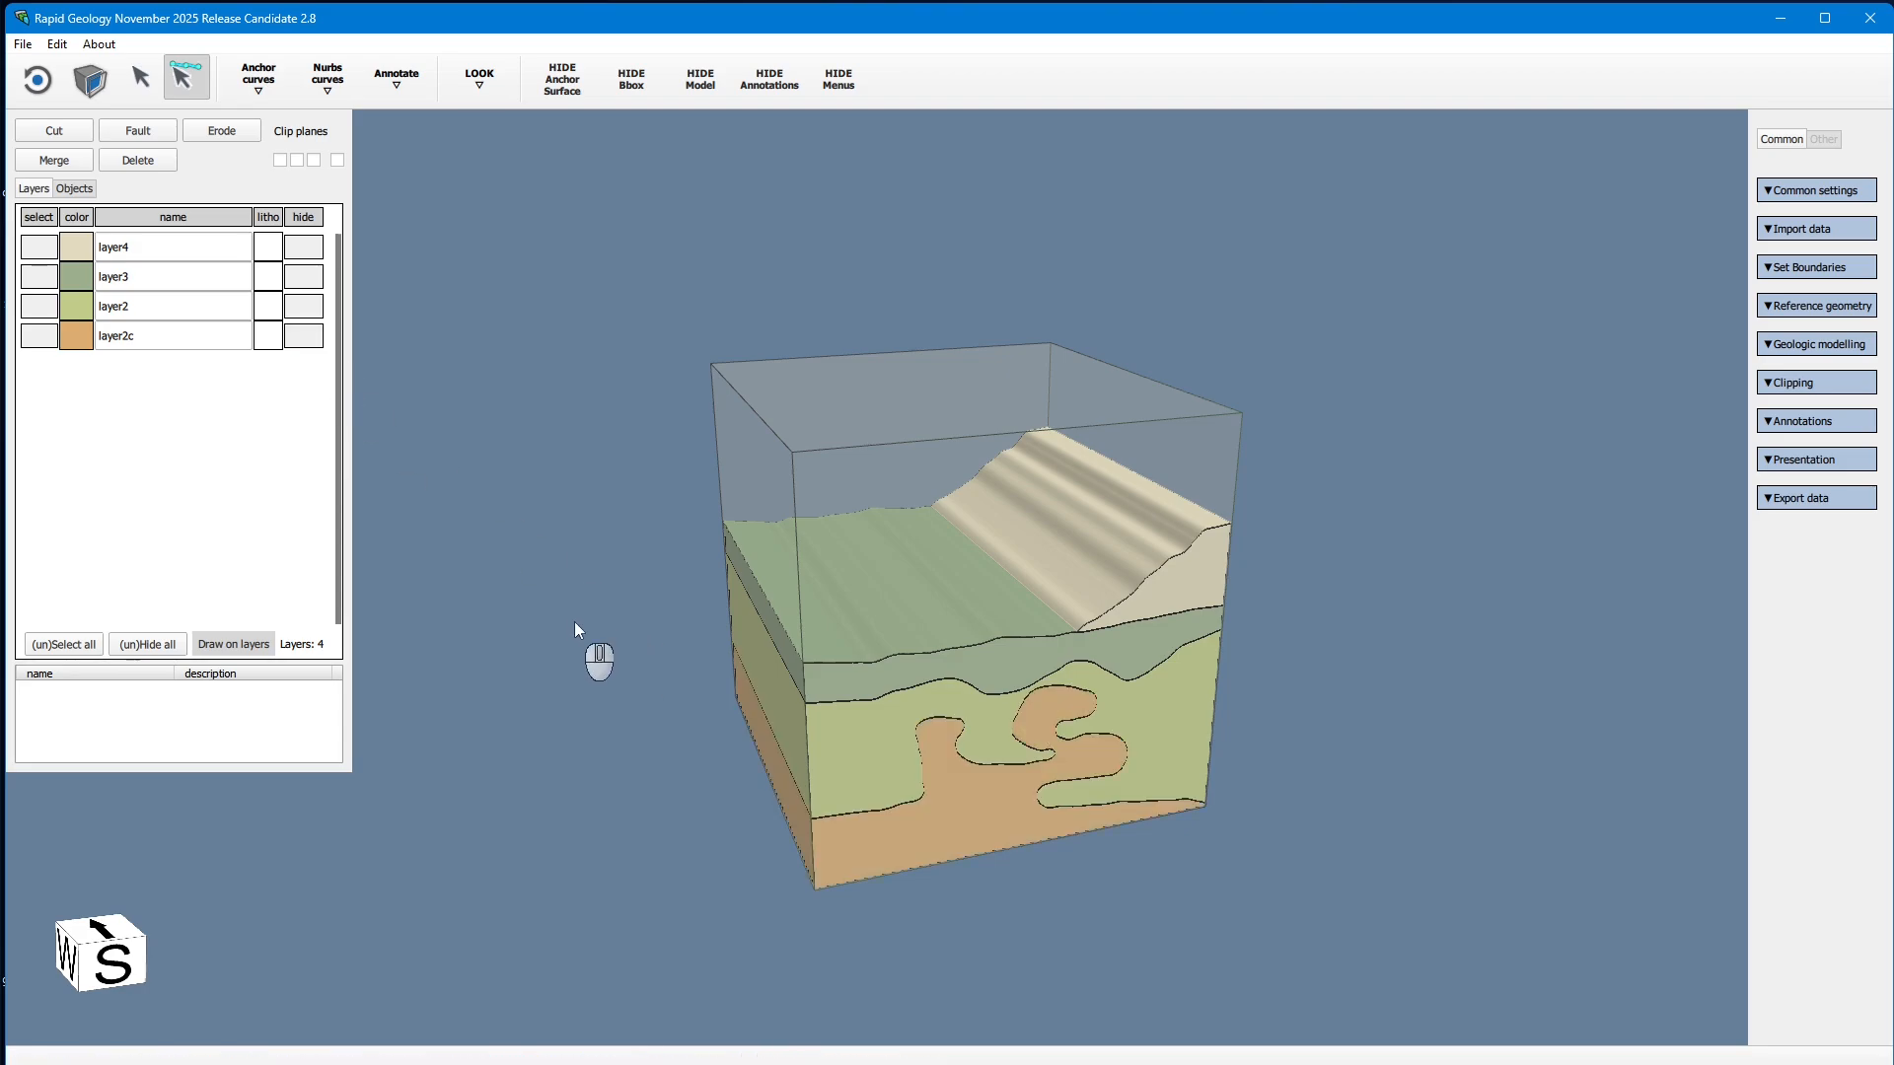
# Step: Draw a five-point fault curve descending eastward across the south face and fault all layers along it
pyautogui.click(845, 554)
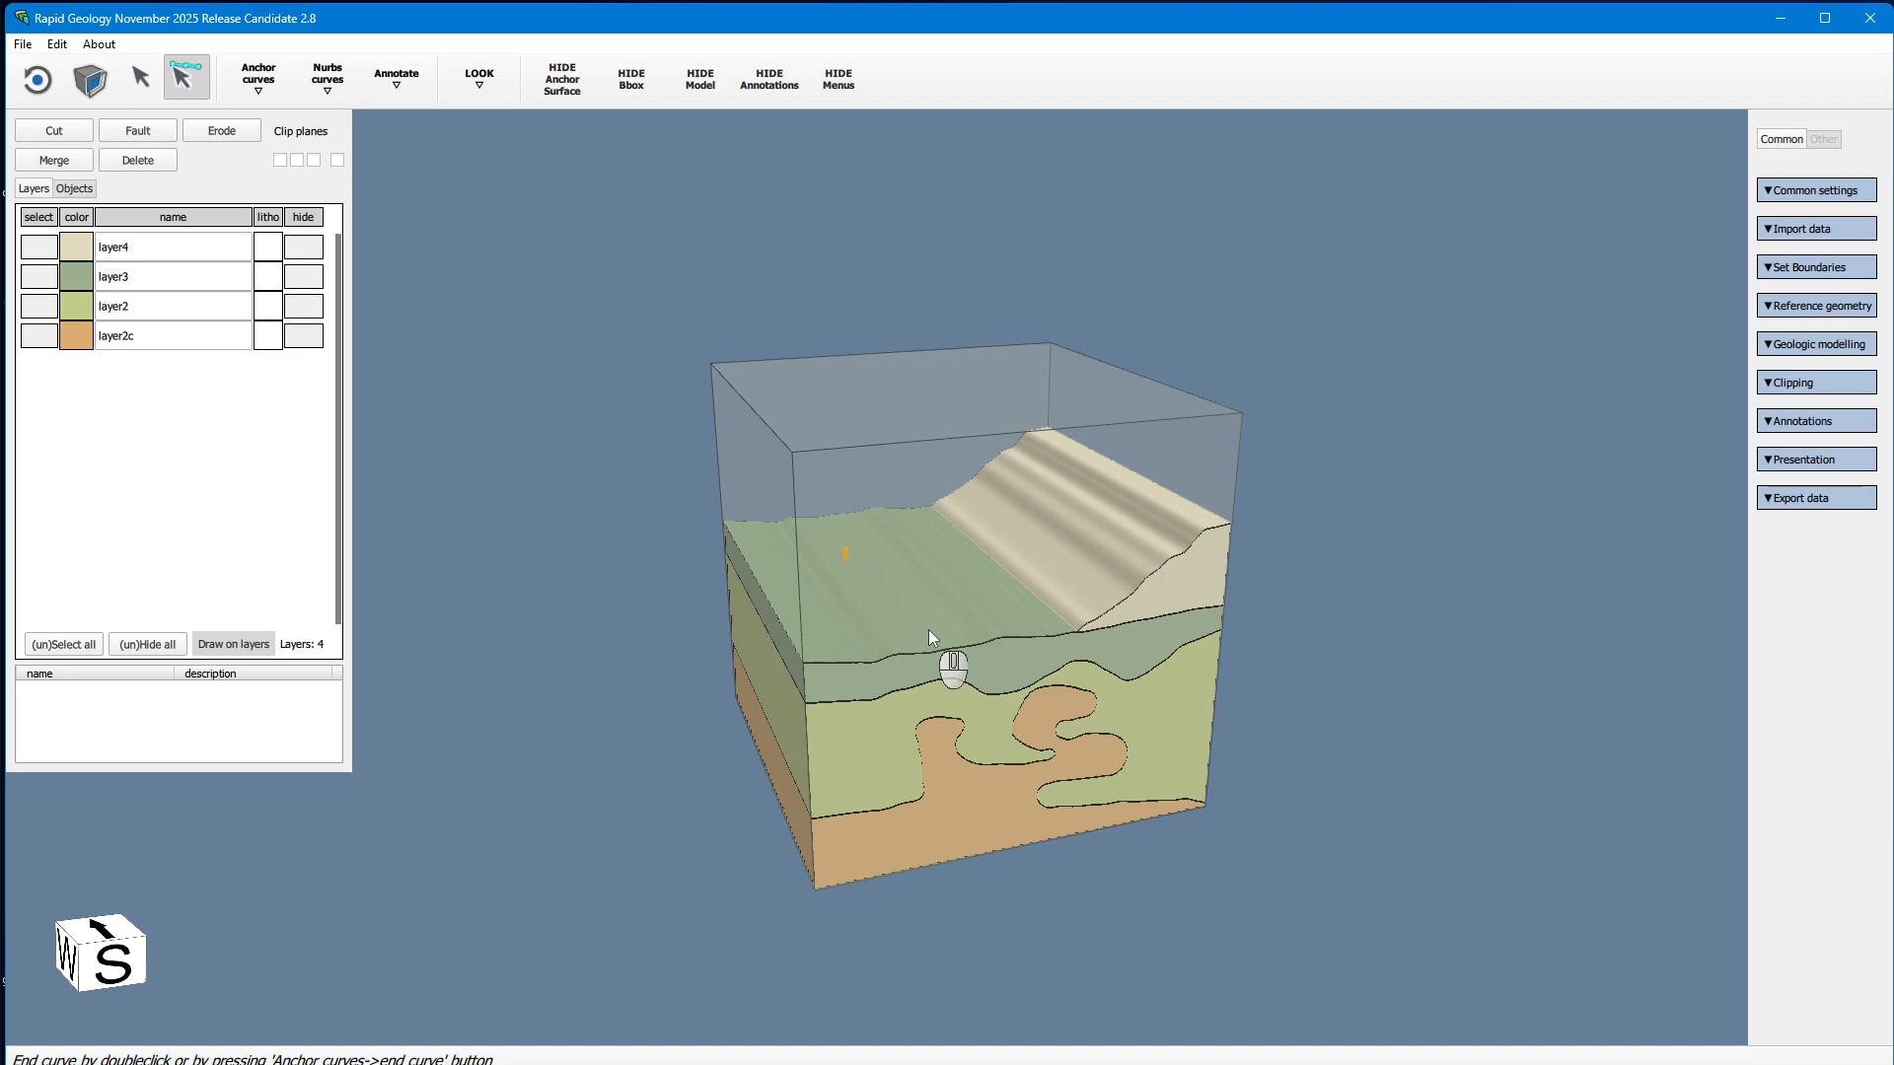
pyautogui.click(1112, 709)
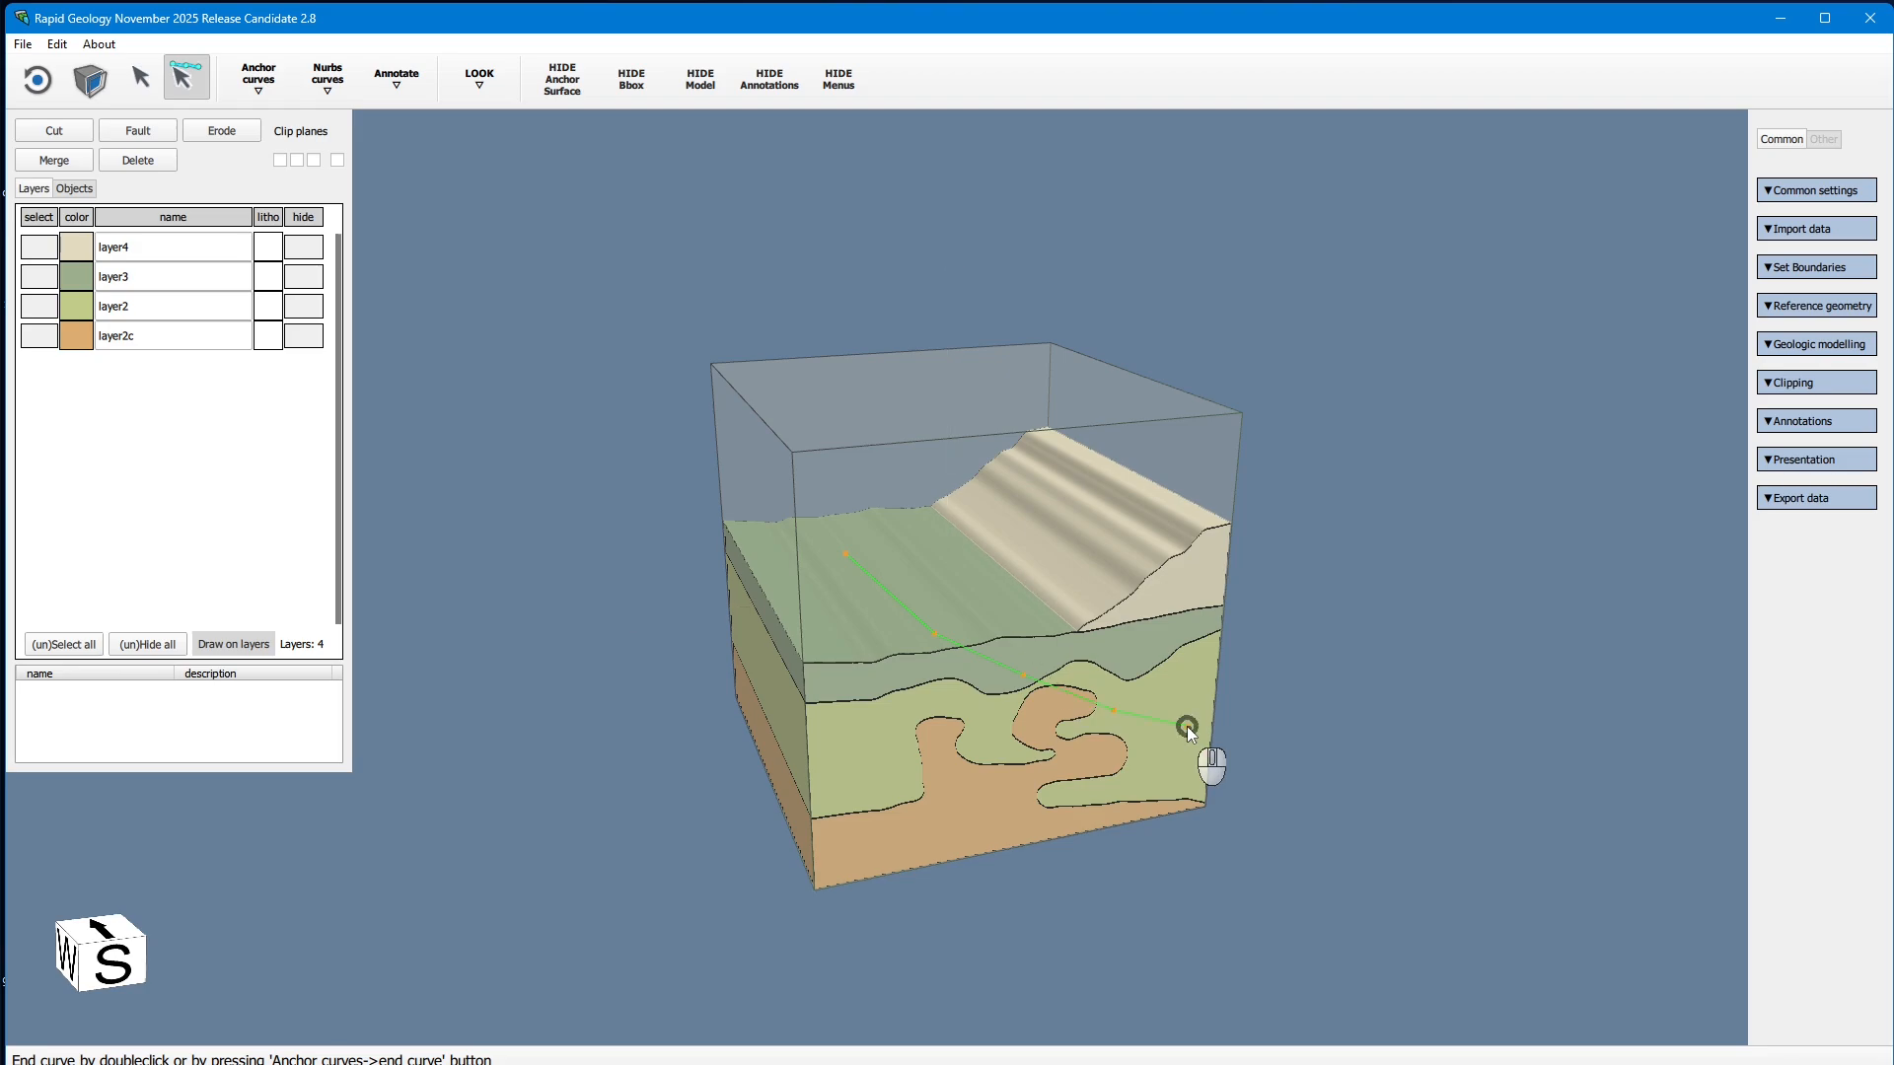
pyautogui.doubleClick(1187, 726)
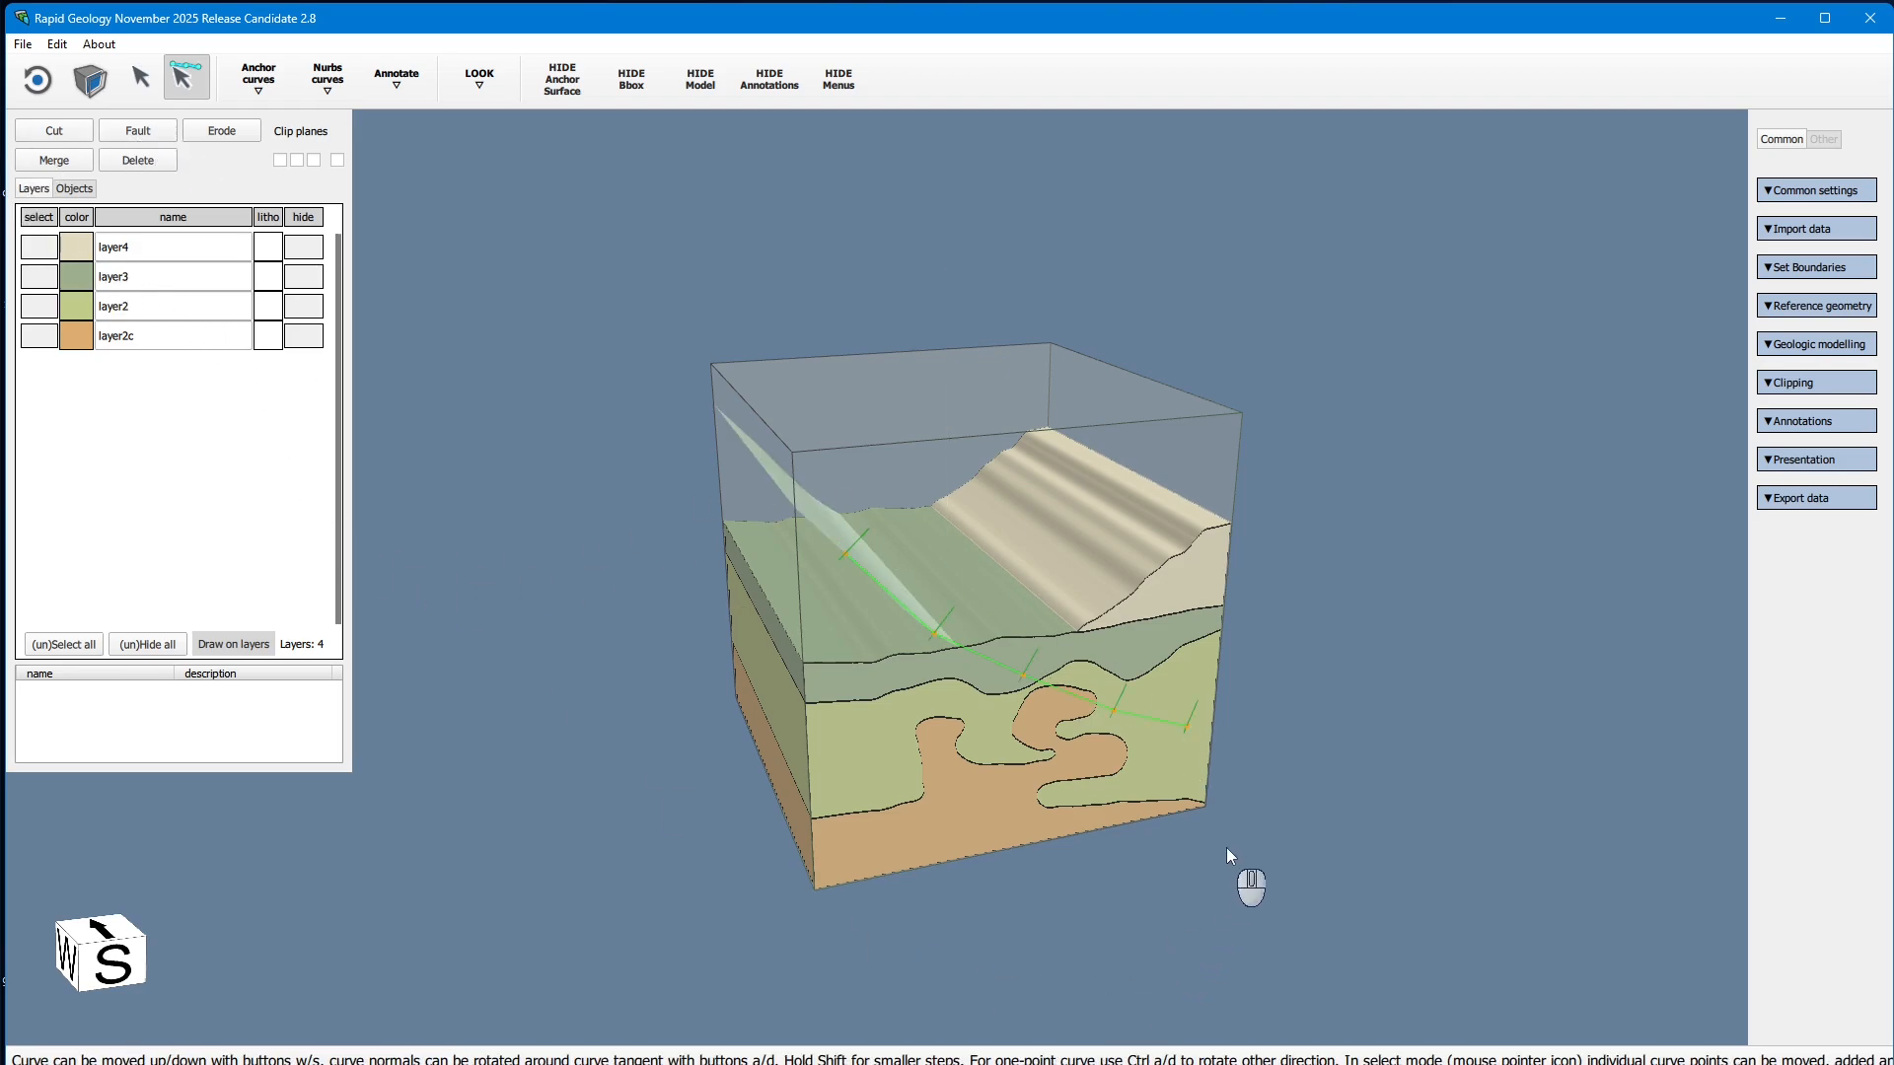
pyautogui.click(138, 130)
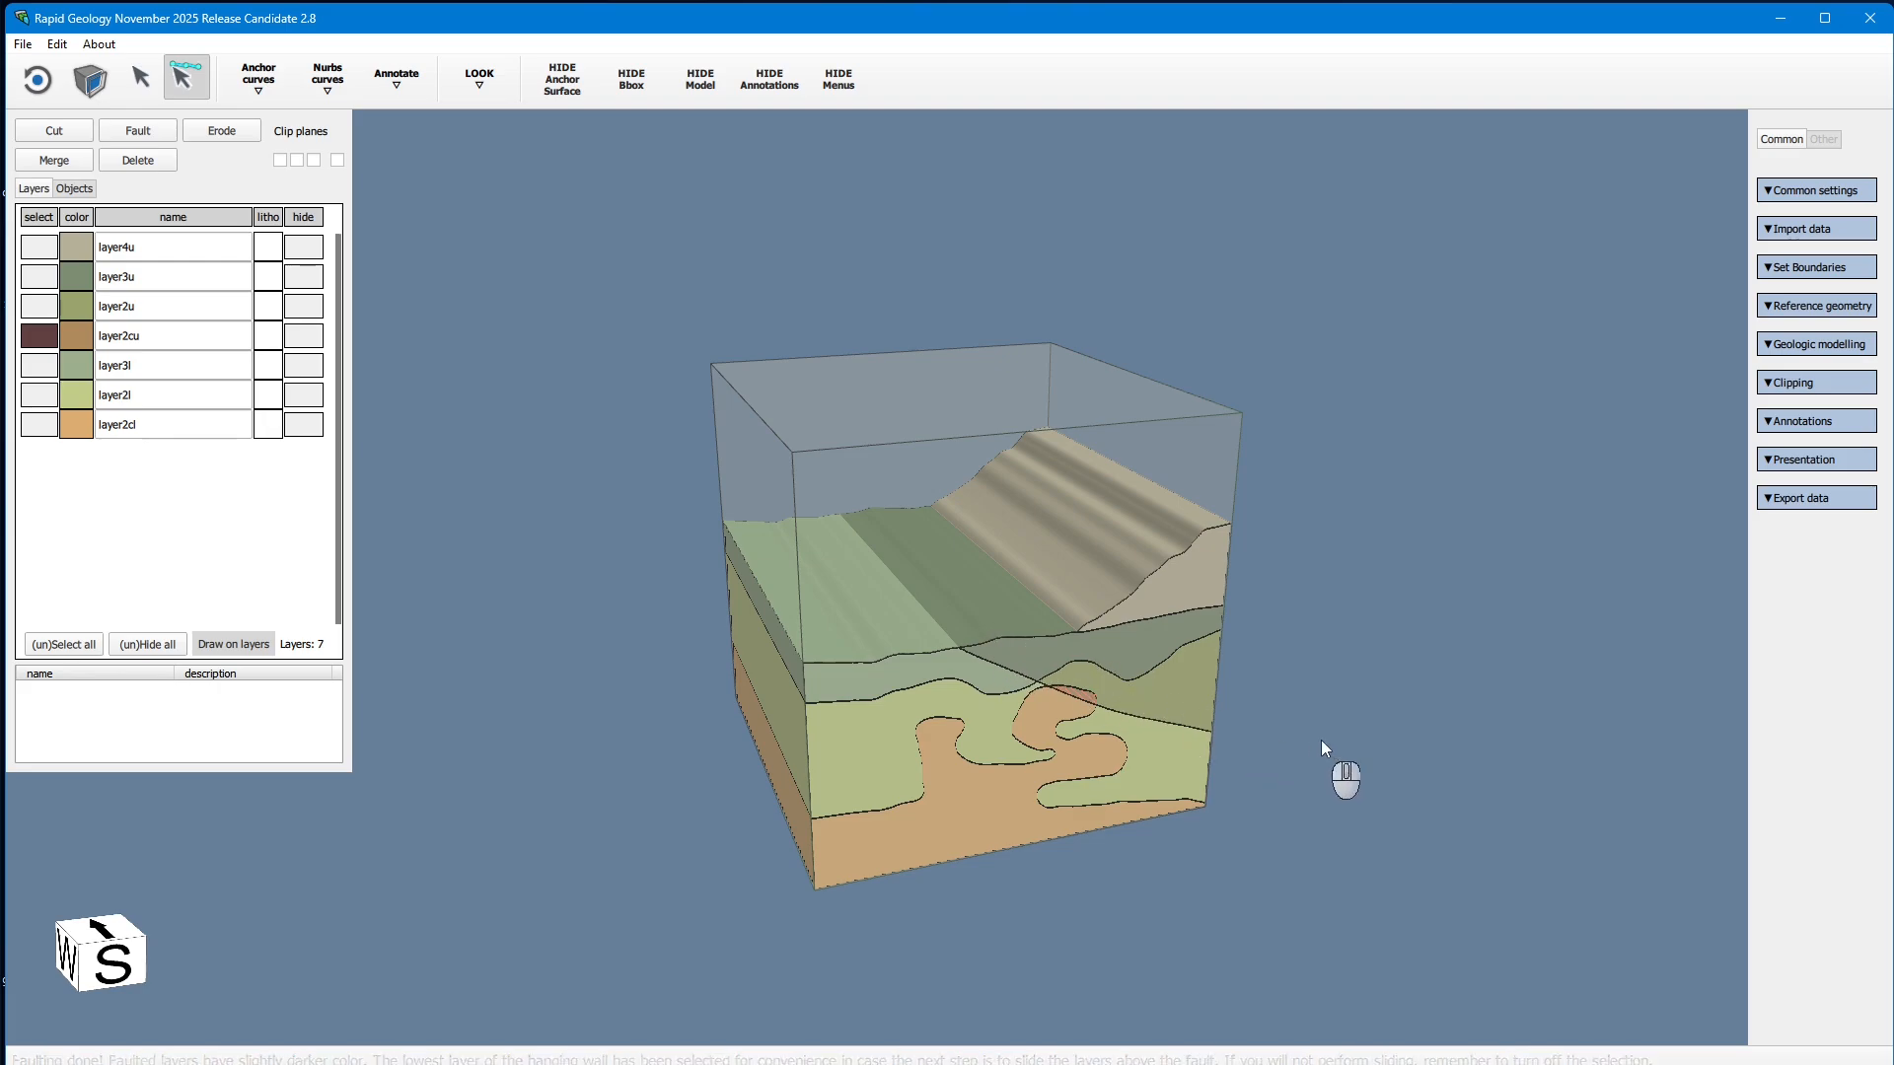
# Step: Slide the block above the fault down along the fault surface, finalize the sliding, reset the sliding distance to 0, and deselect layer2cu
pyautogui.click(1809, 347)
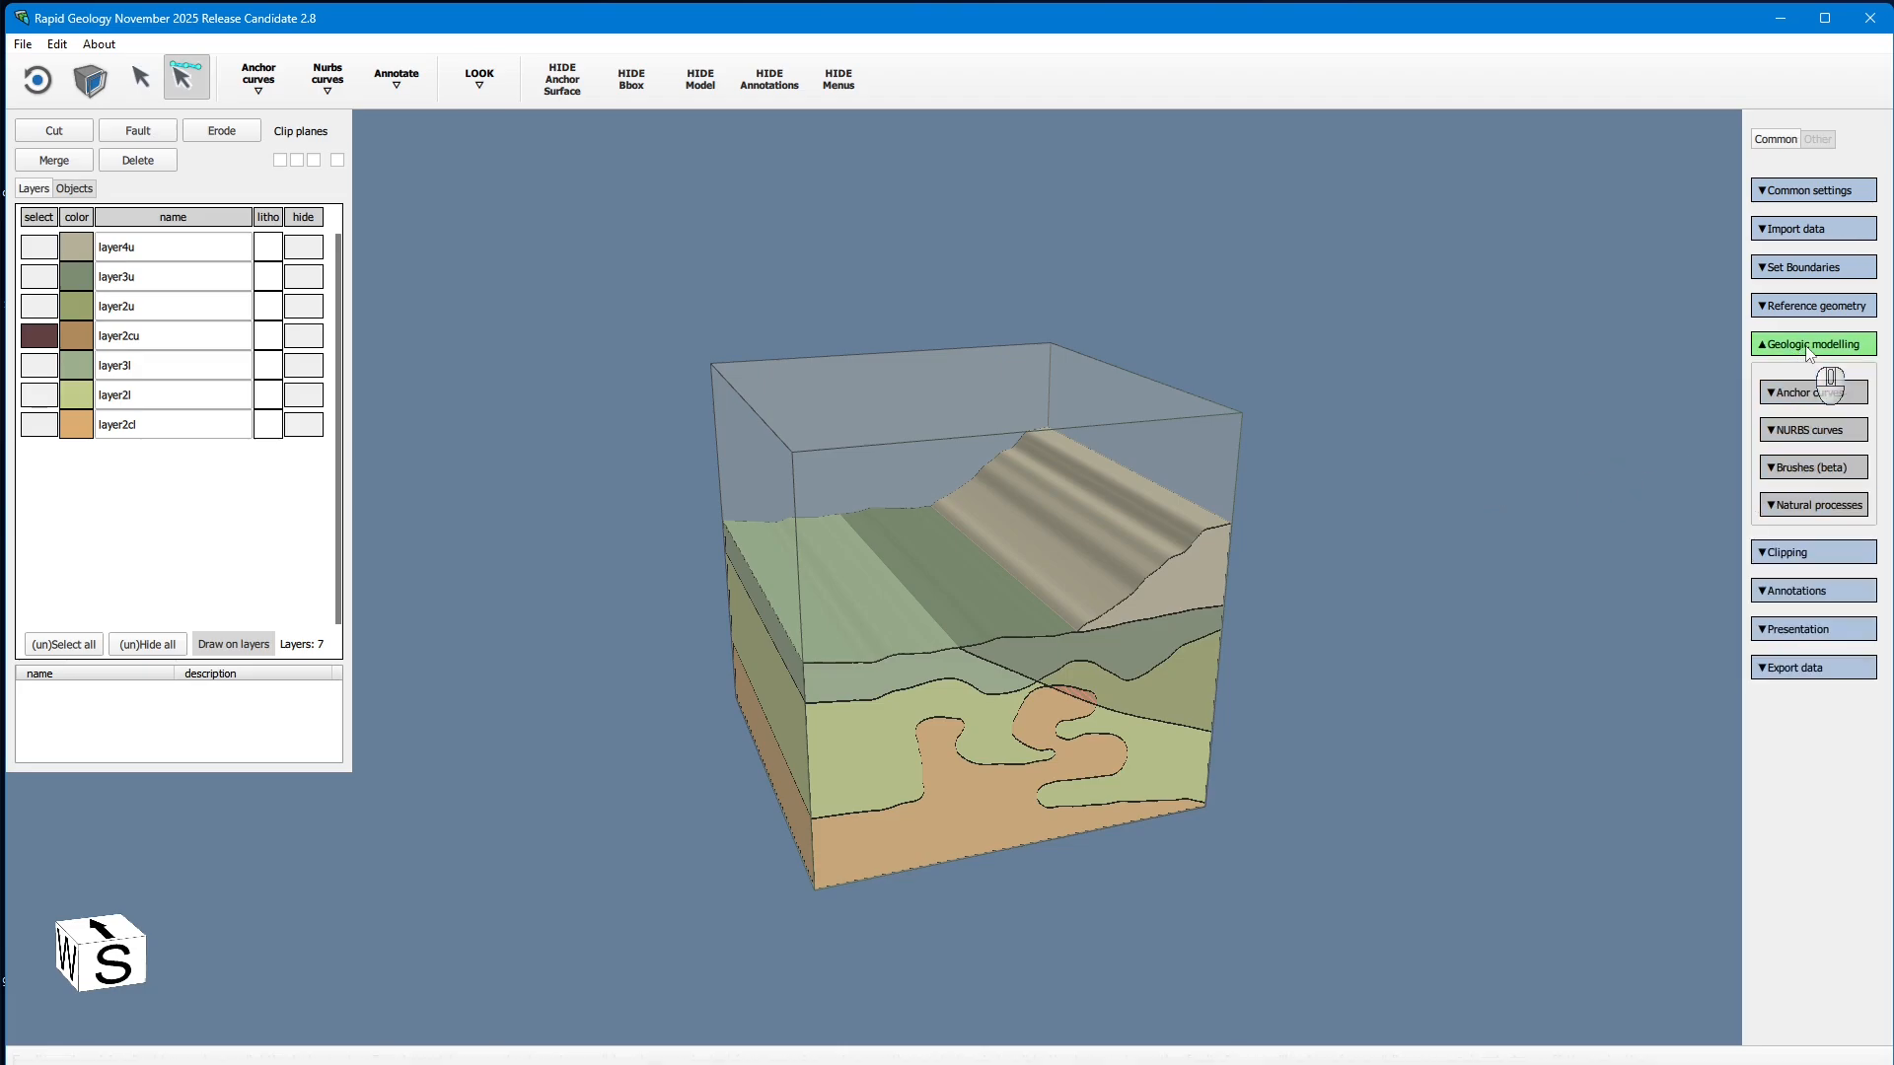
pyautogui.click(1810, 506)
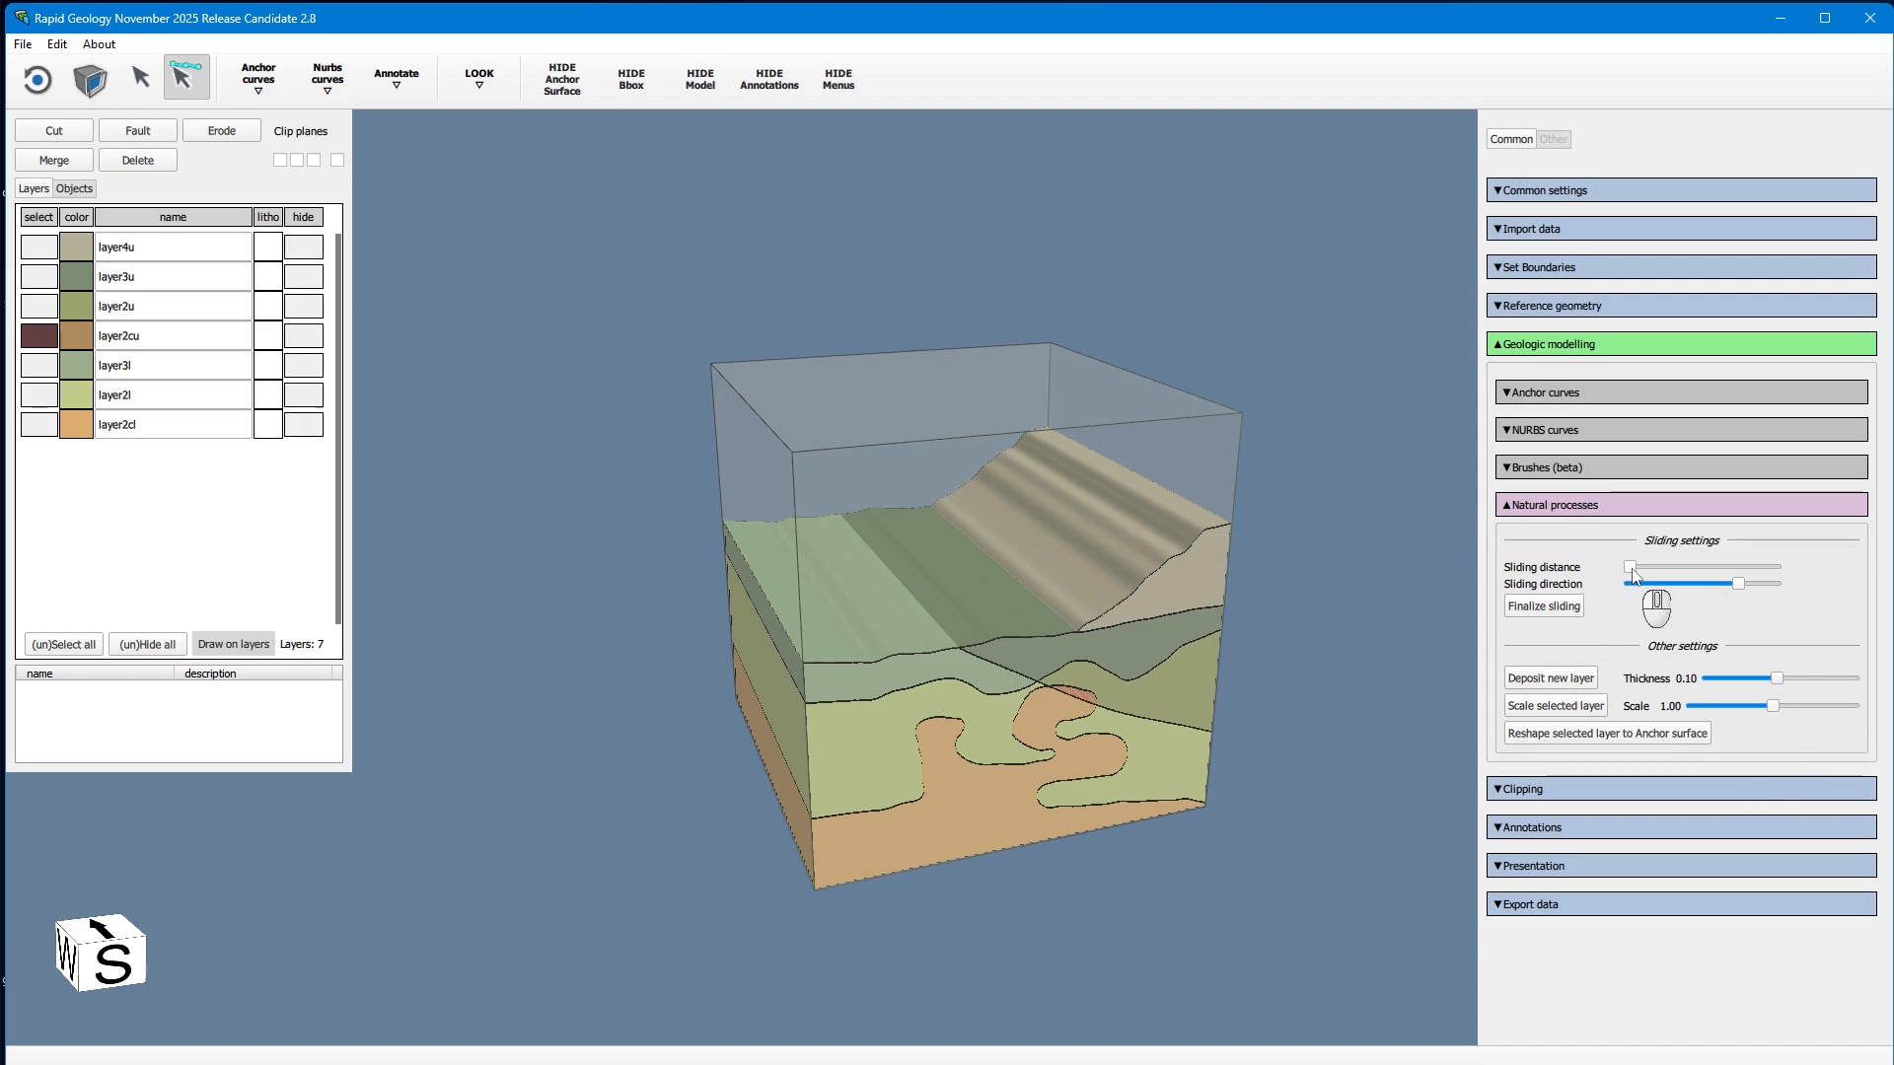
pyautogui.moveTo(1631, 571); pyautogui.dragTo(1686, 579)
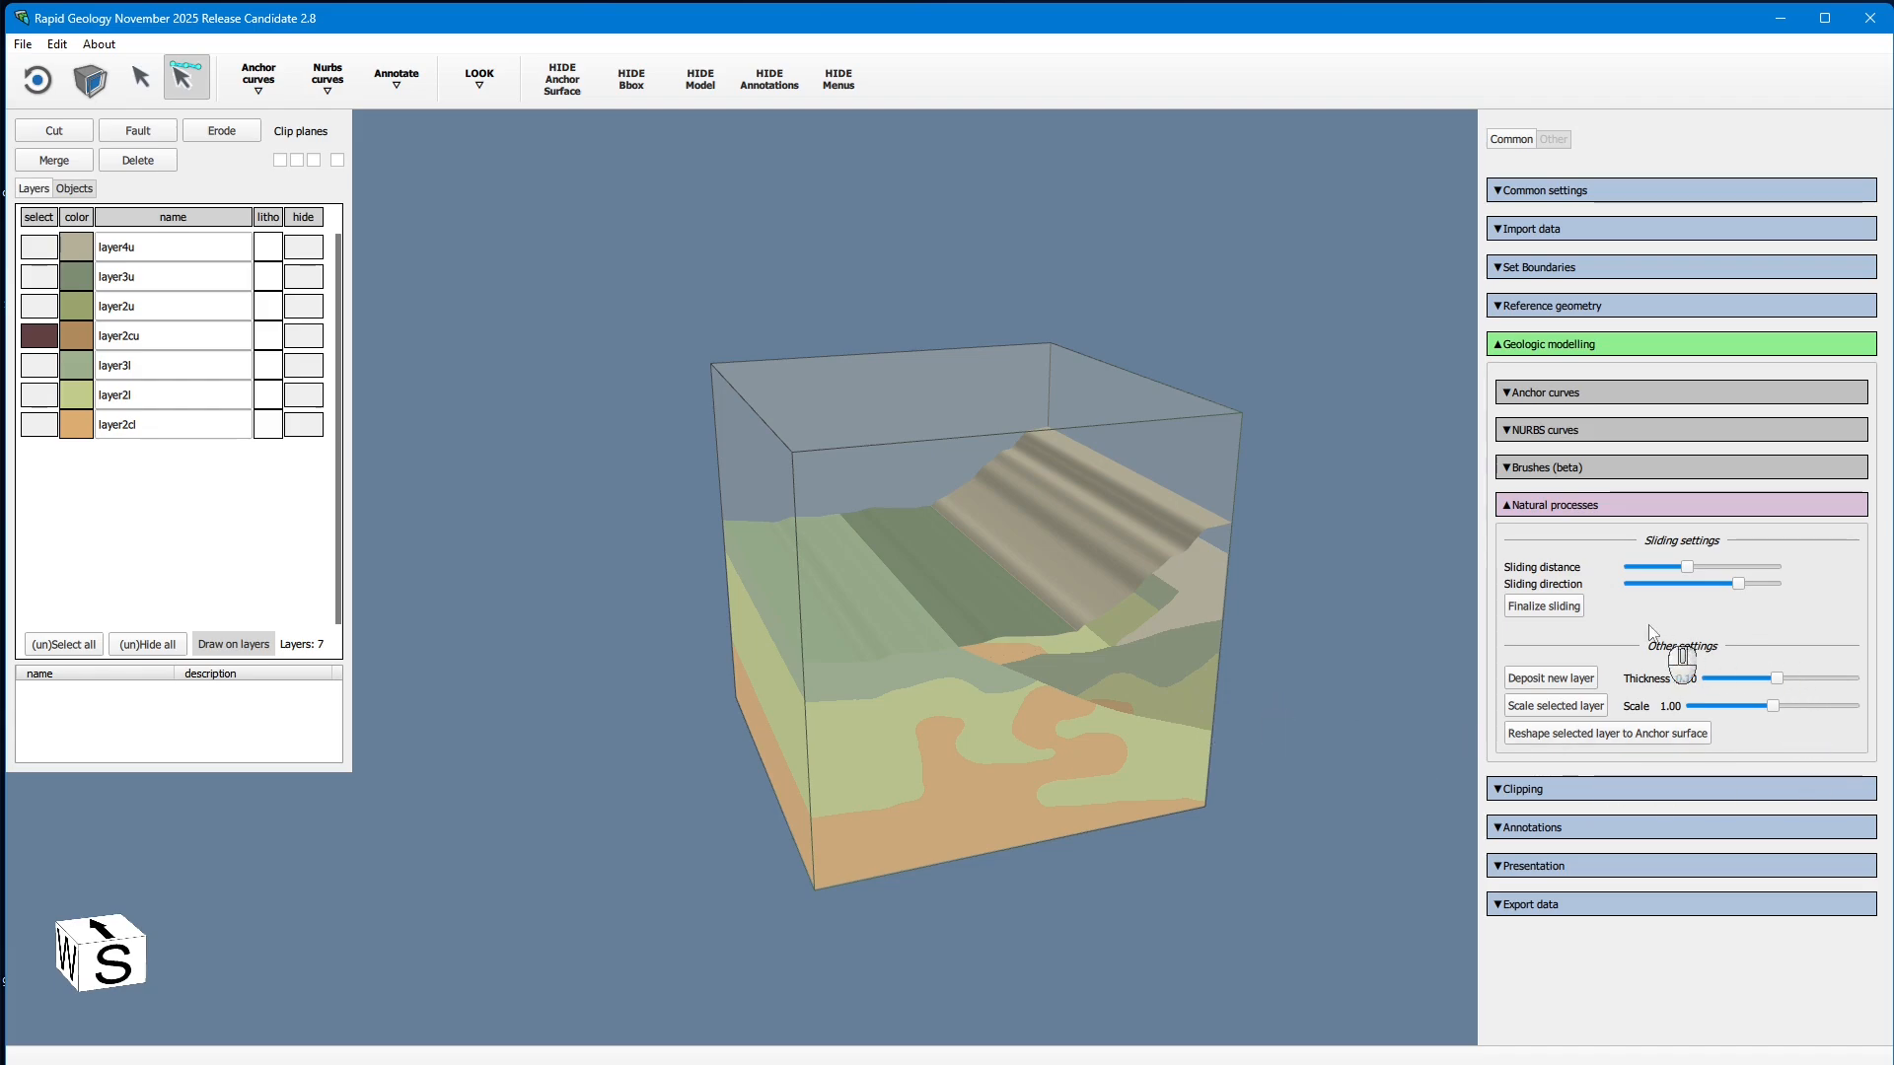
pyautogui.click(1552, 605)
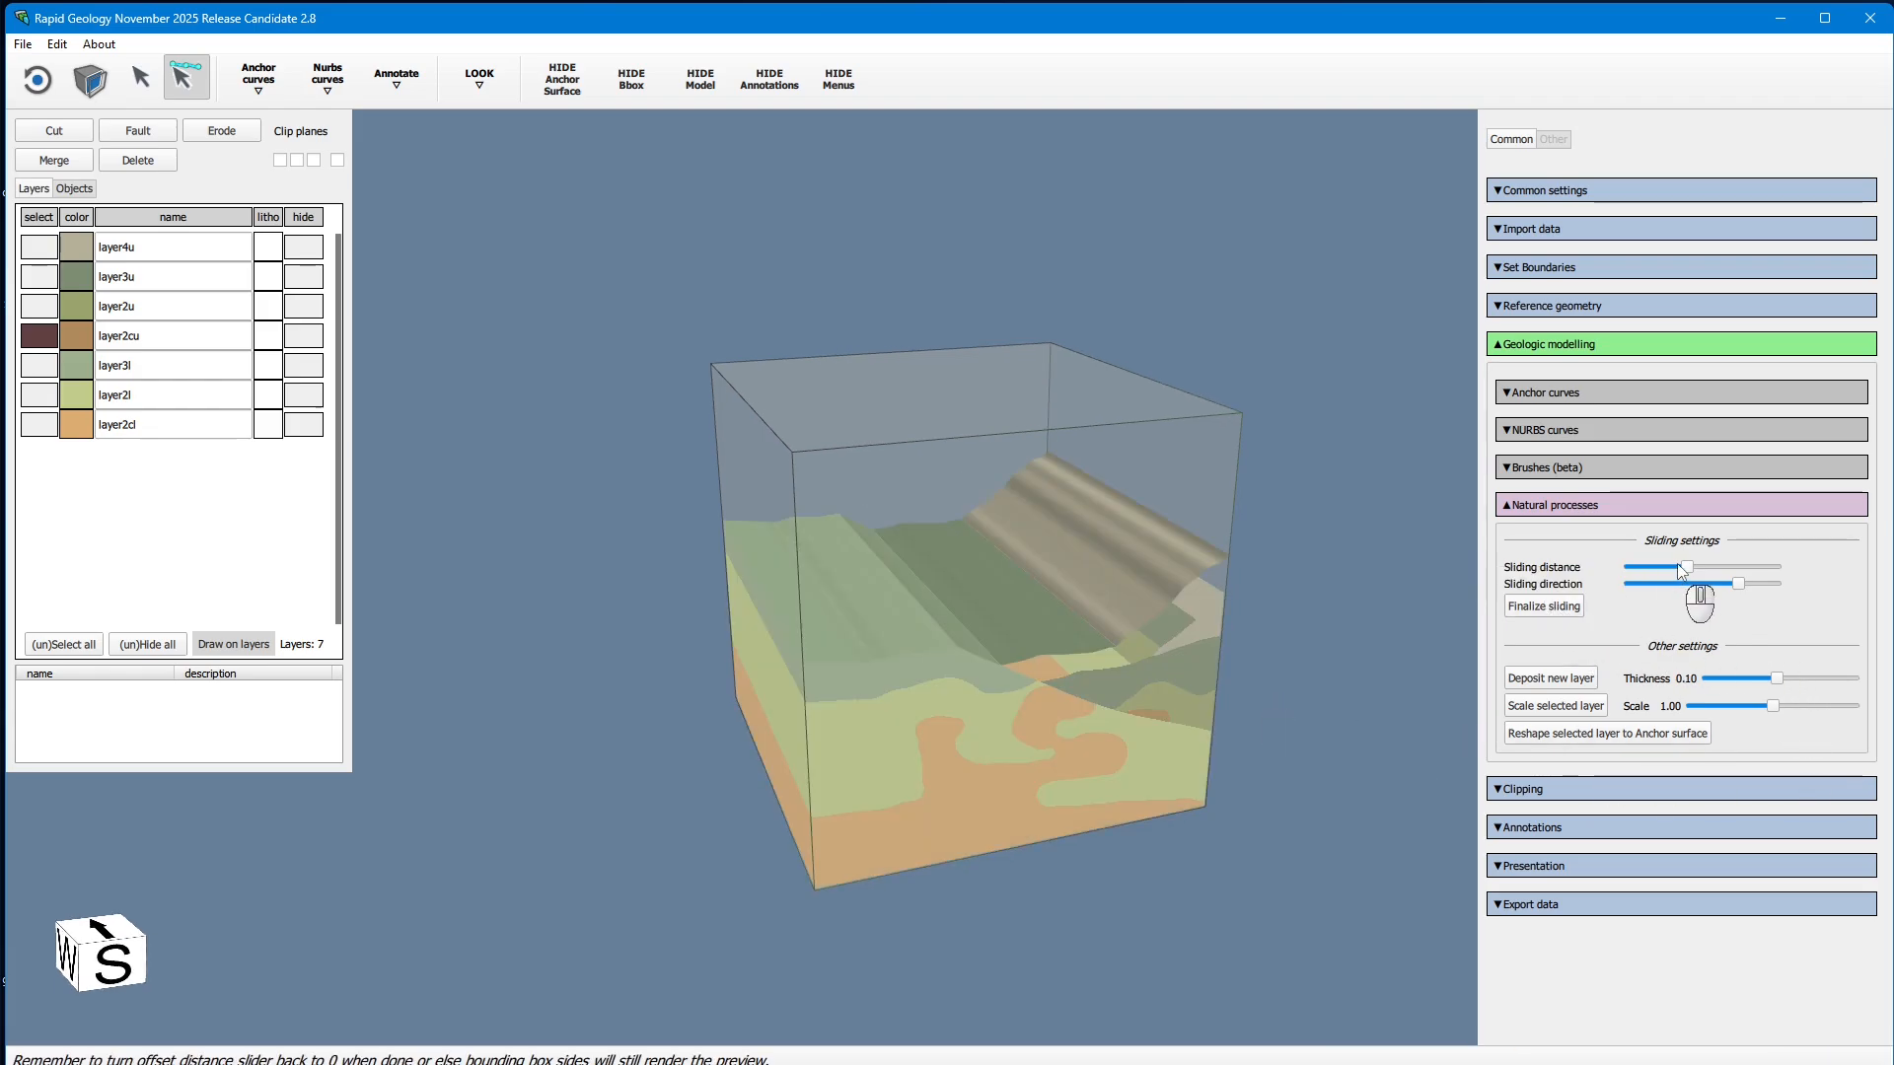
pyautogui.moveTo(1684, 568); pyautogui.dragTo(1572, 572)
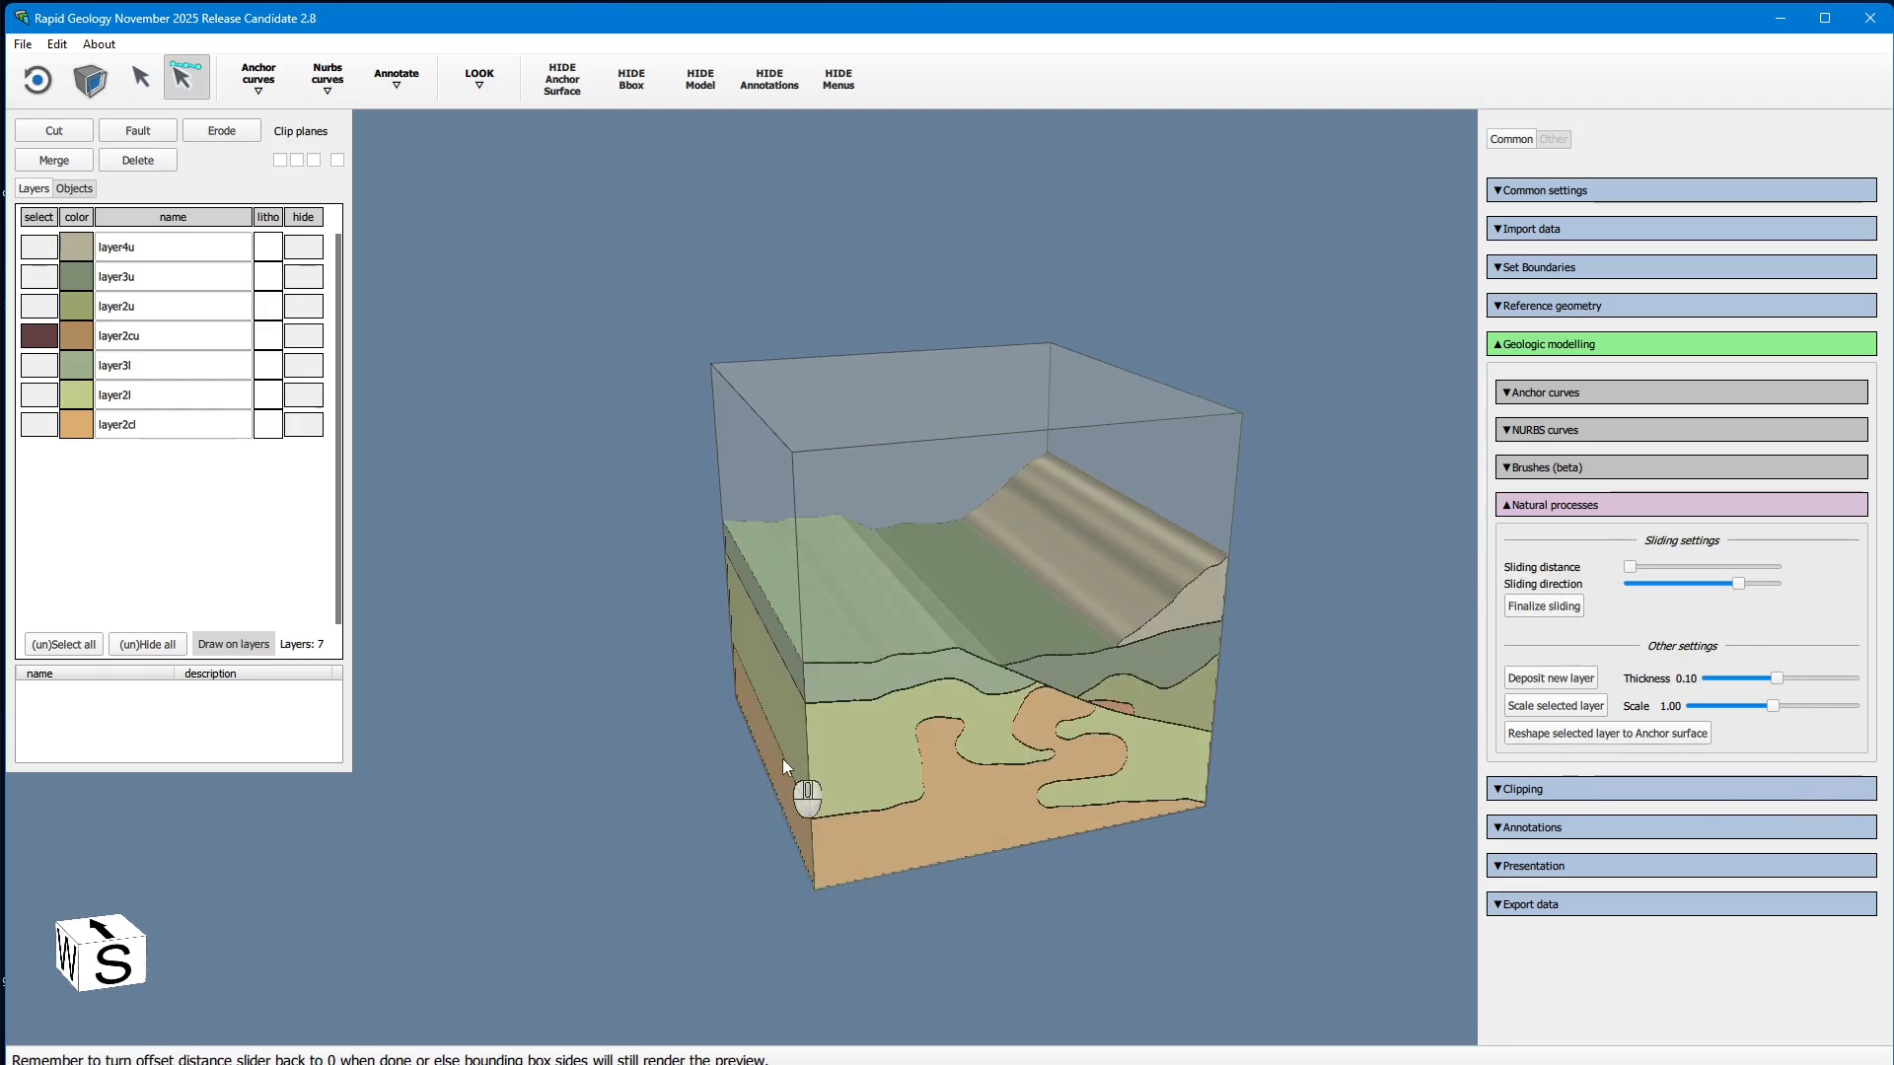
pyautogui.click(42, 340)
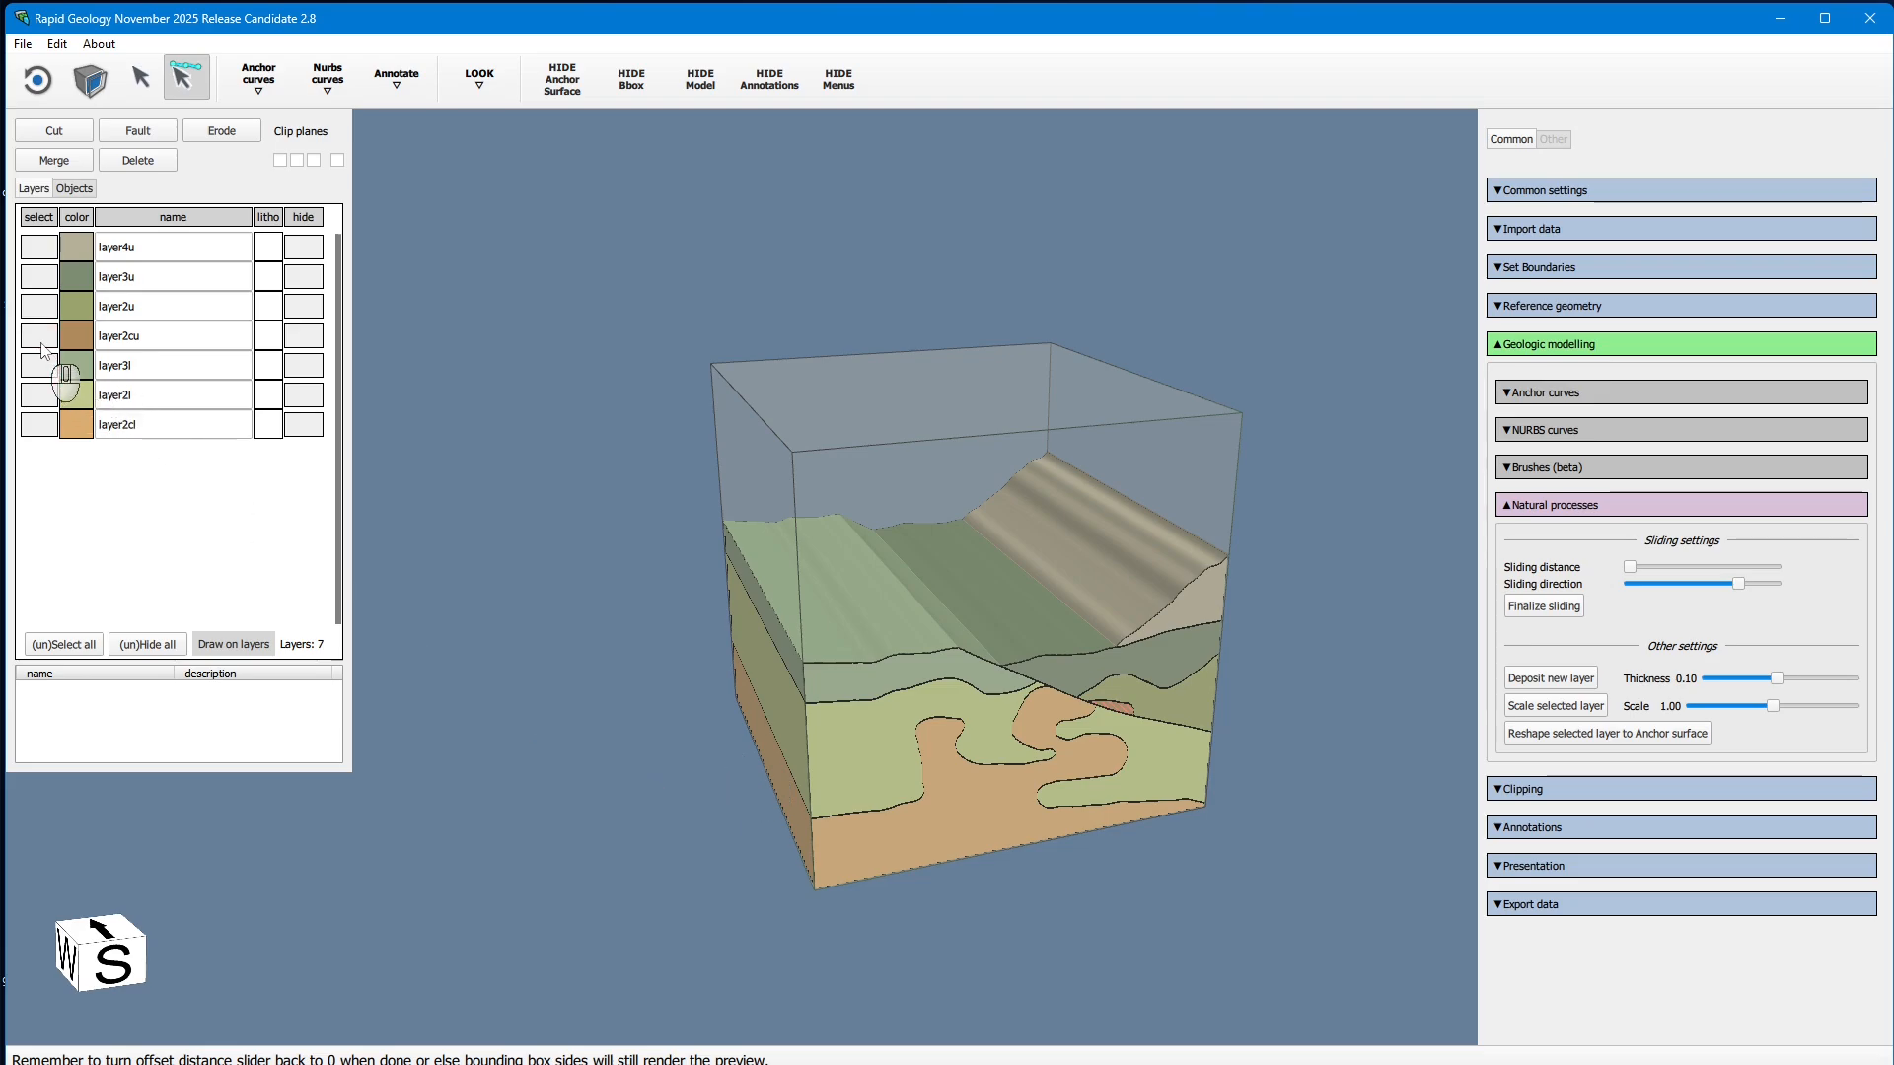
pyautogui.click(36, 79)
pyautogui.moveTo(963, 527); pyautogui.dragTo(1053, 594)
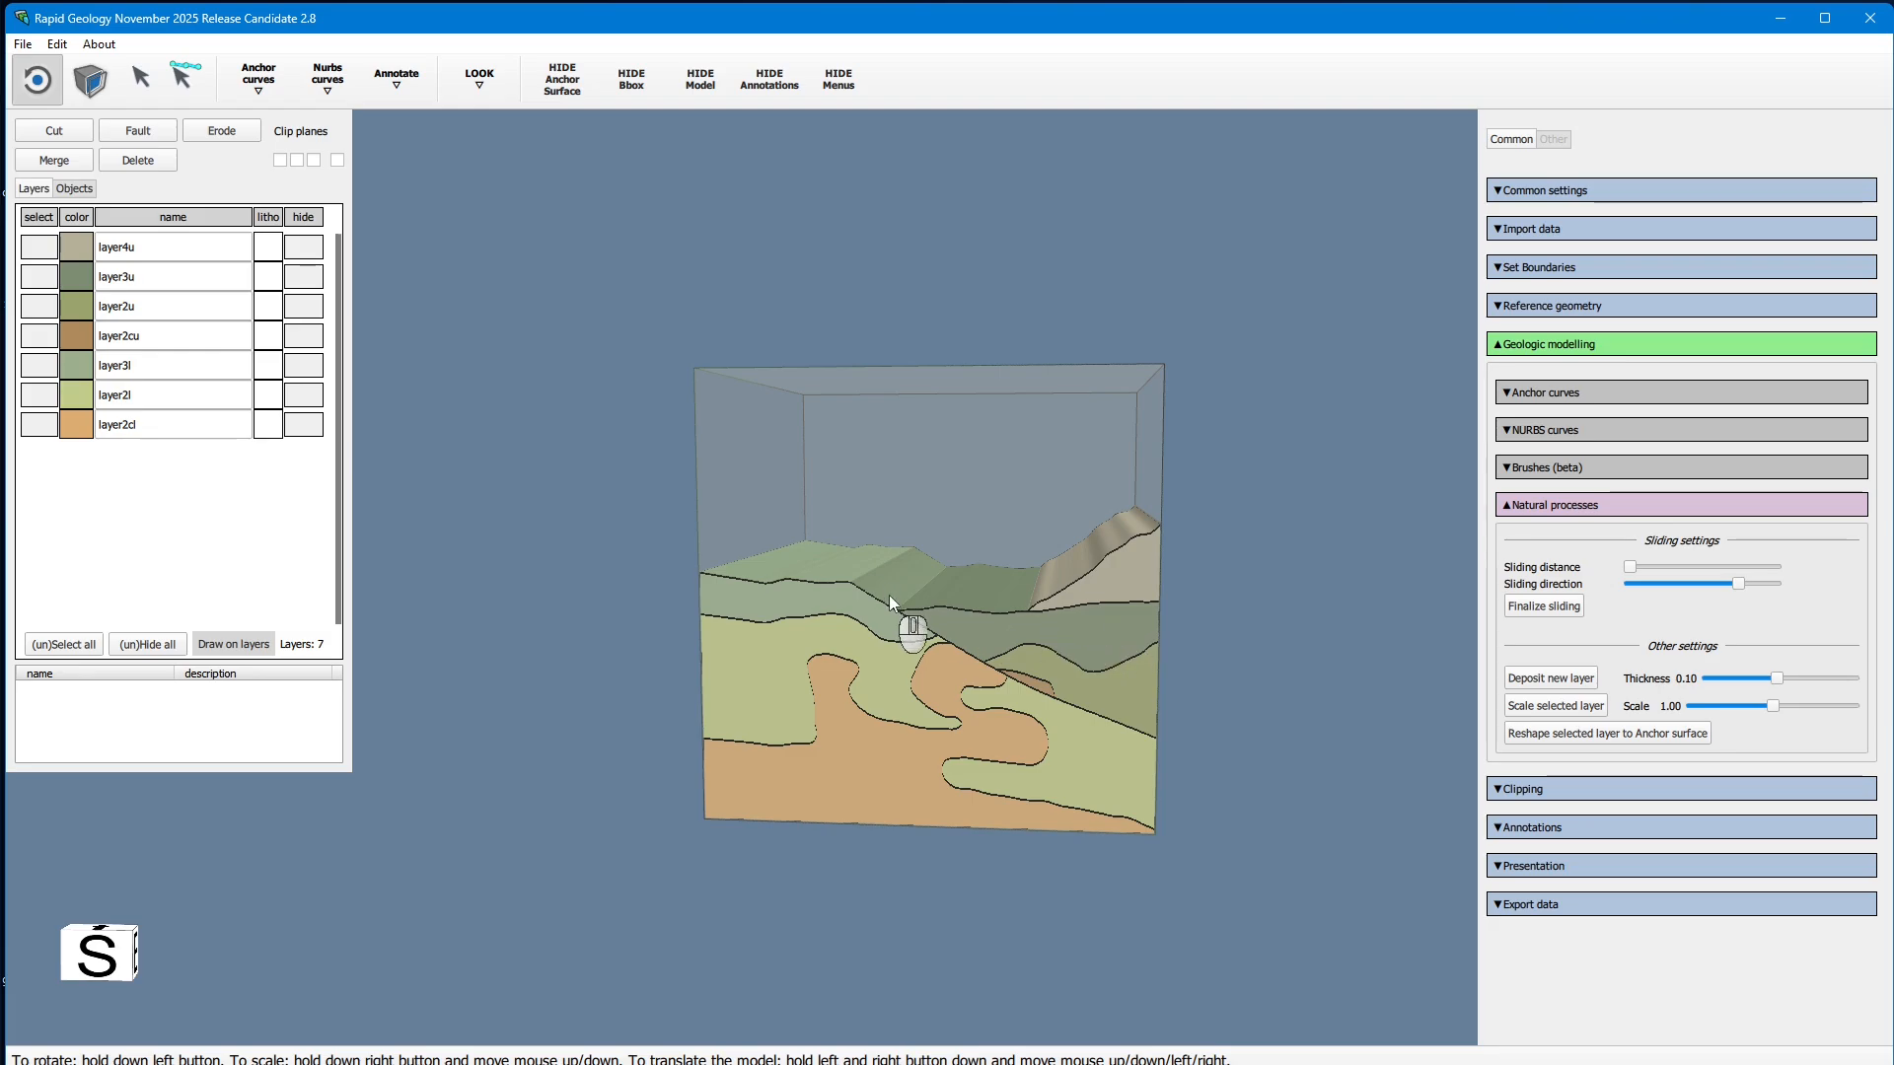
pyautogui.moveTo(494, 388); pyautogui.dragTo(678, 560)
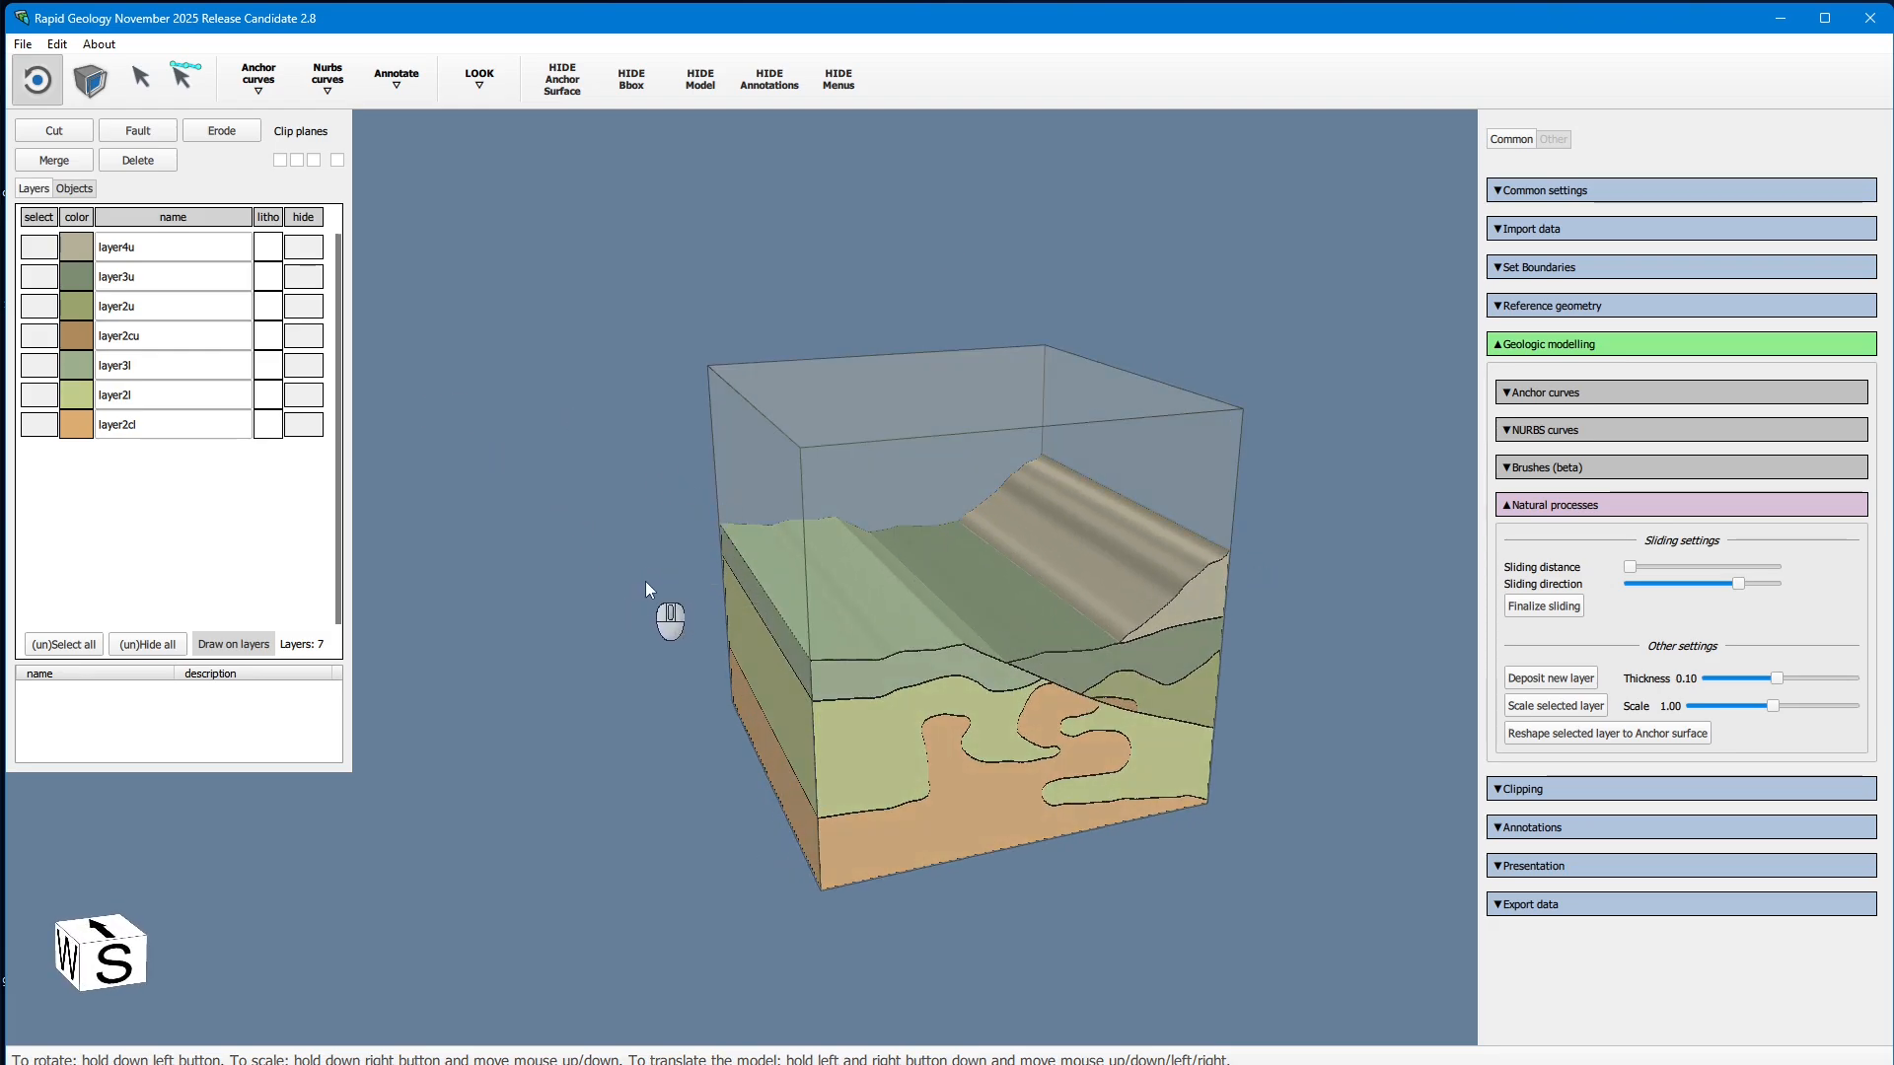
# Step: View the geologic time-scale colours for layer4u, and assign a random-dash lithology pattern to layer4u and a rounded-pebble pattern to layer3u
pyautogui.click(79, 242)
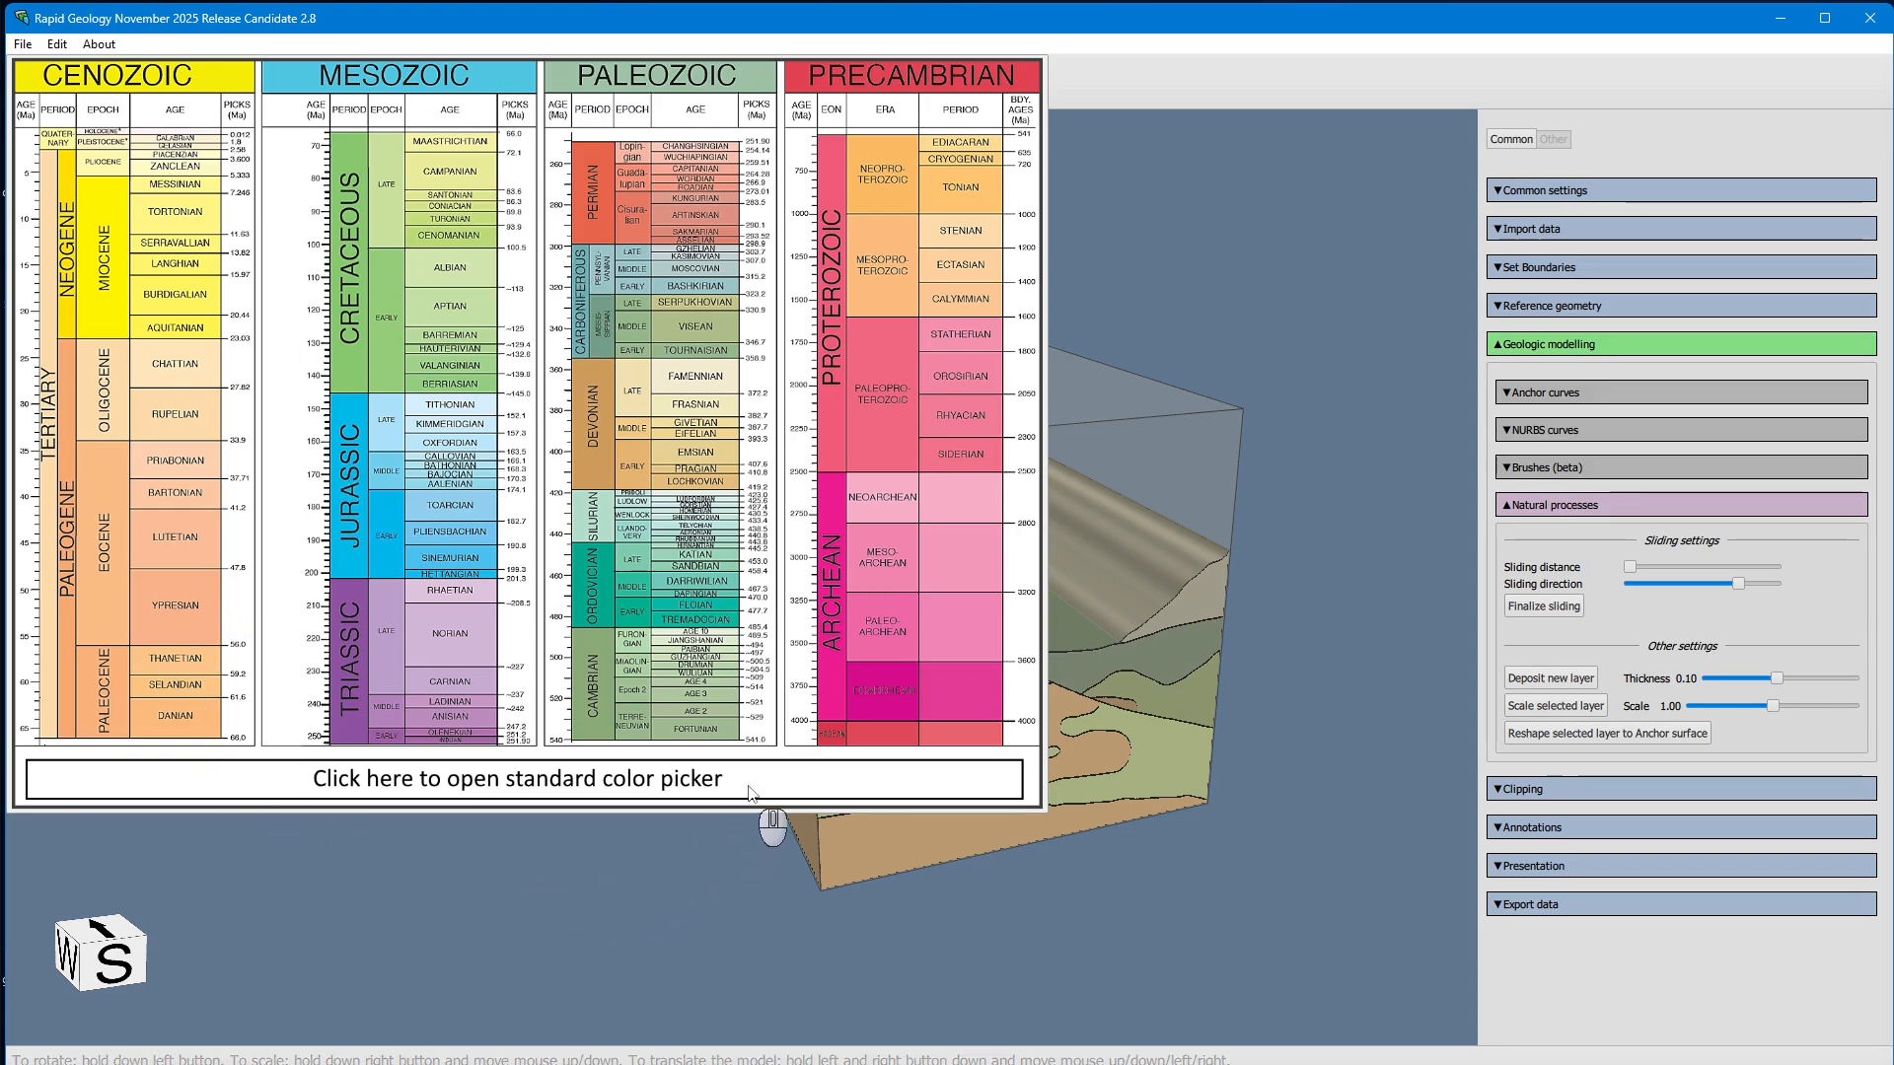
pyautogui.click(606, 899)
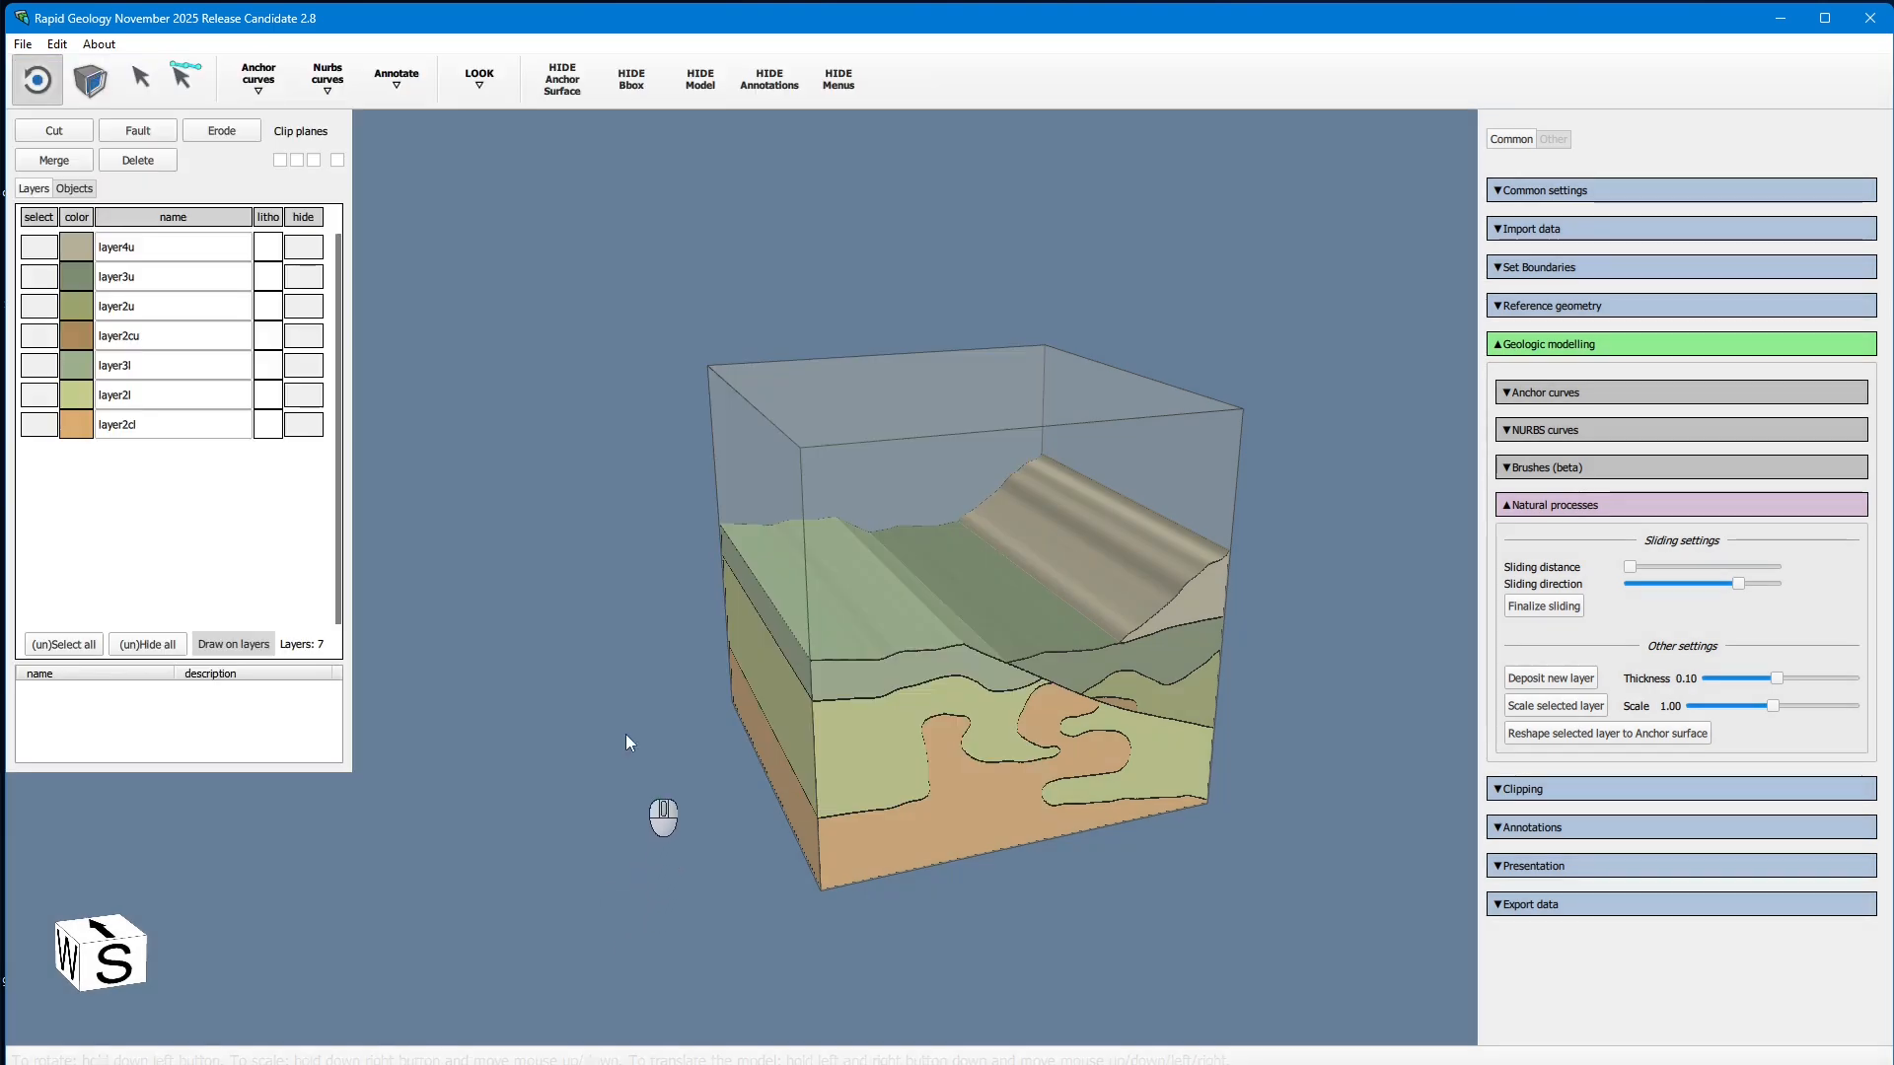
pyautogui.click(268, 247)
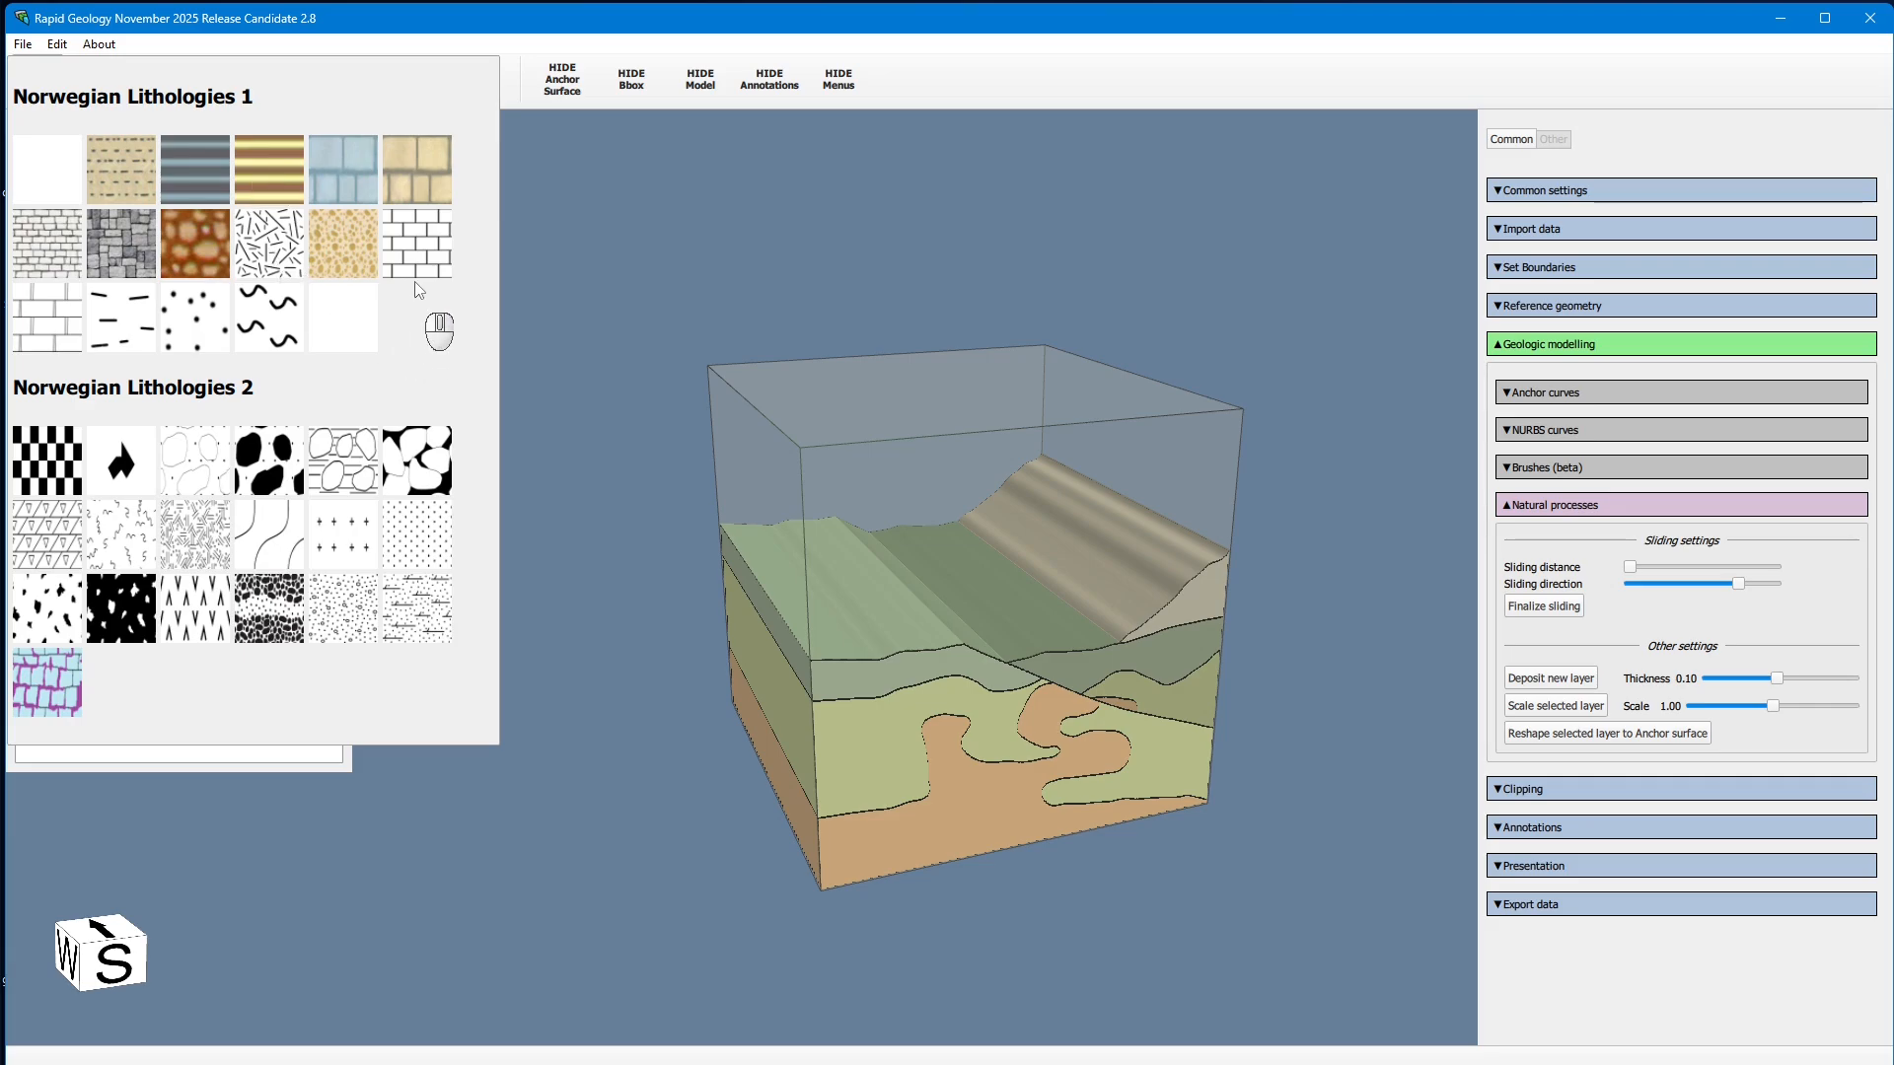
pyautogui.click(254, 239)
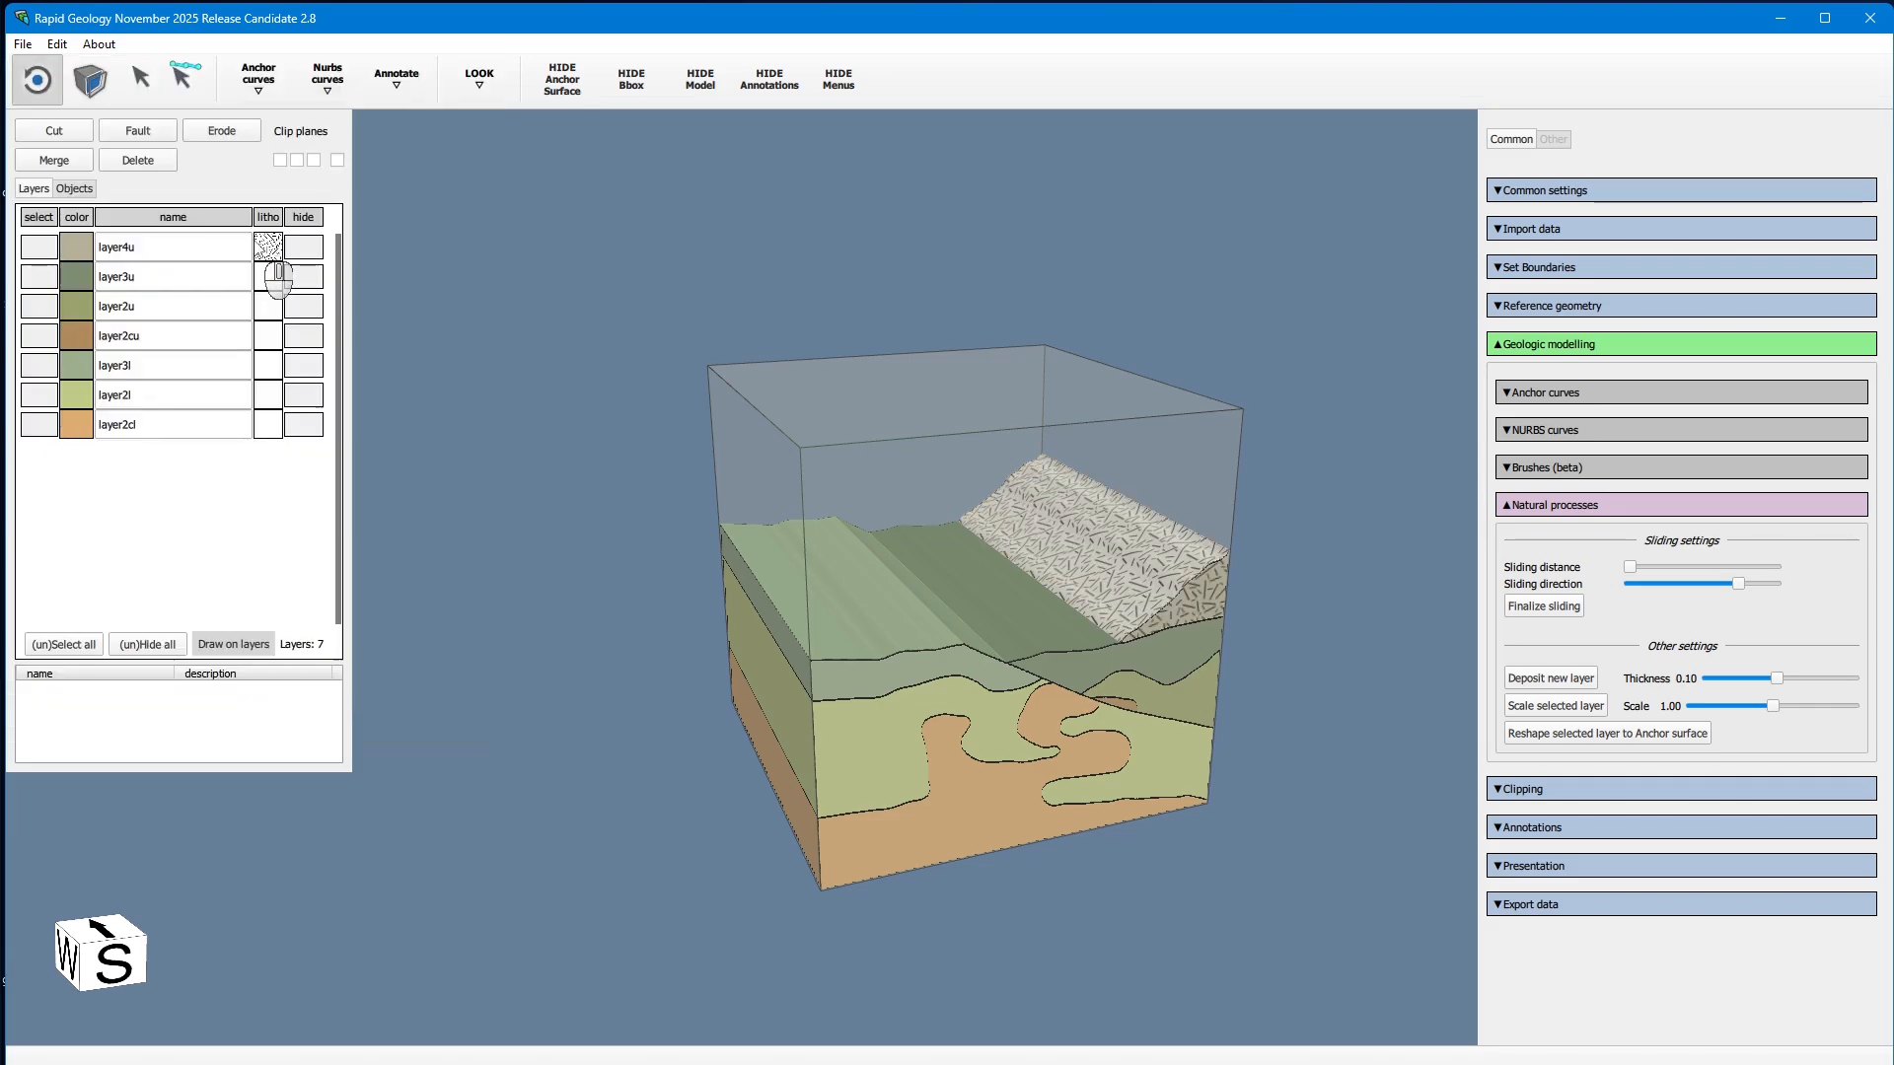
pyautogui.click(266, 279)
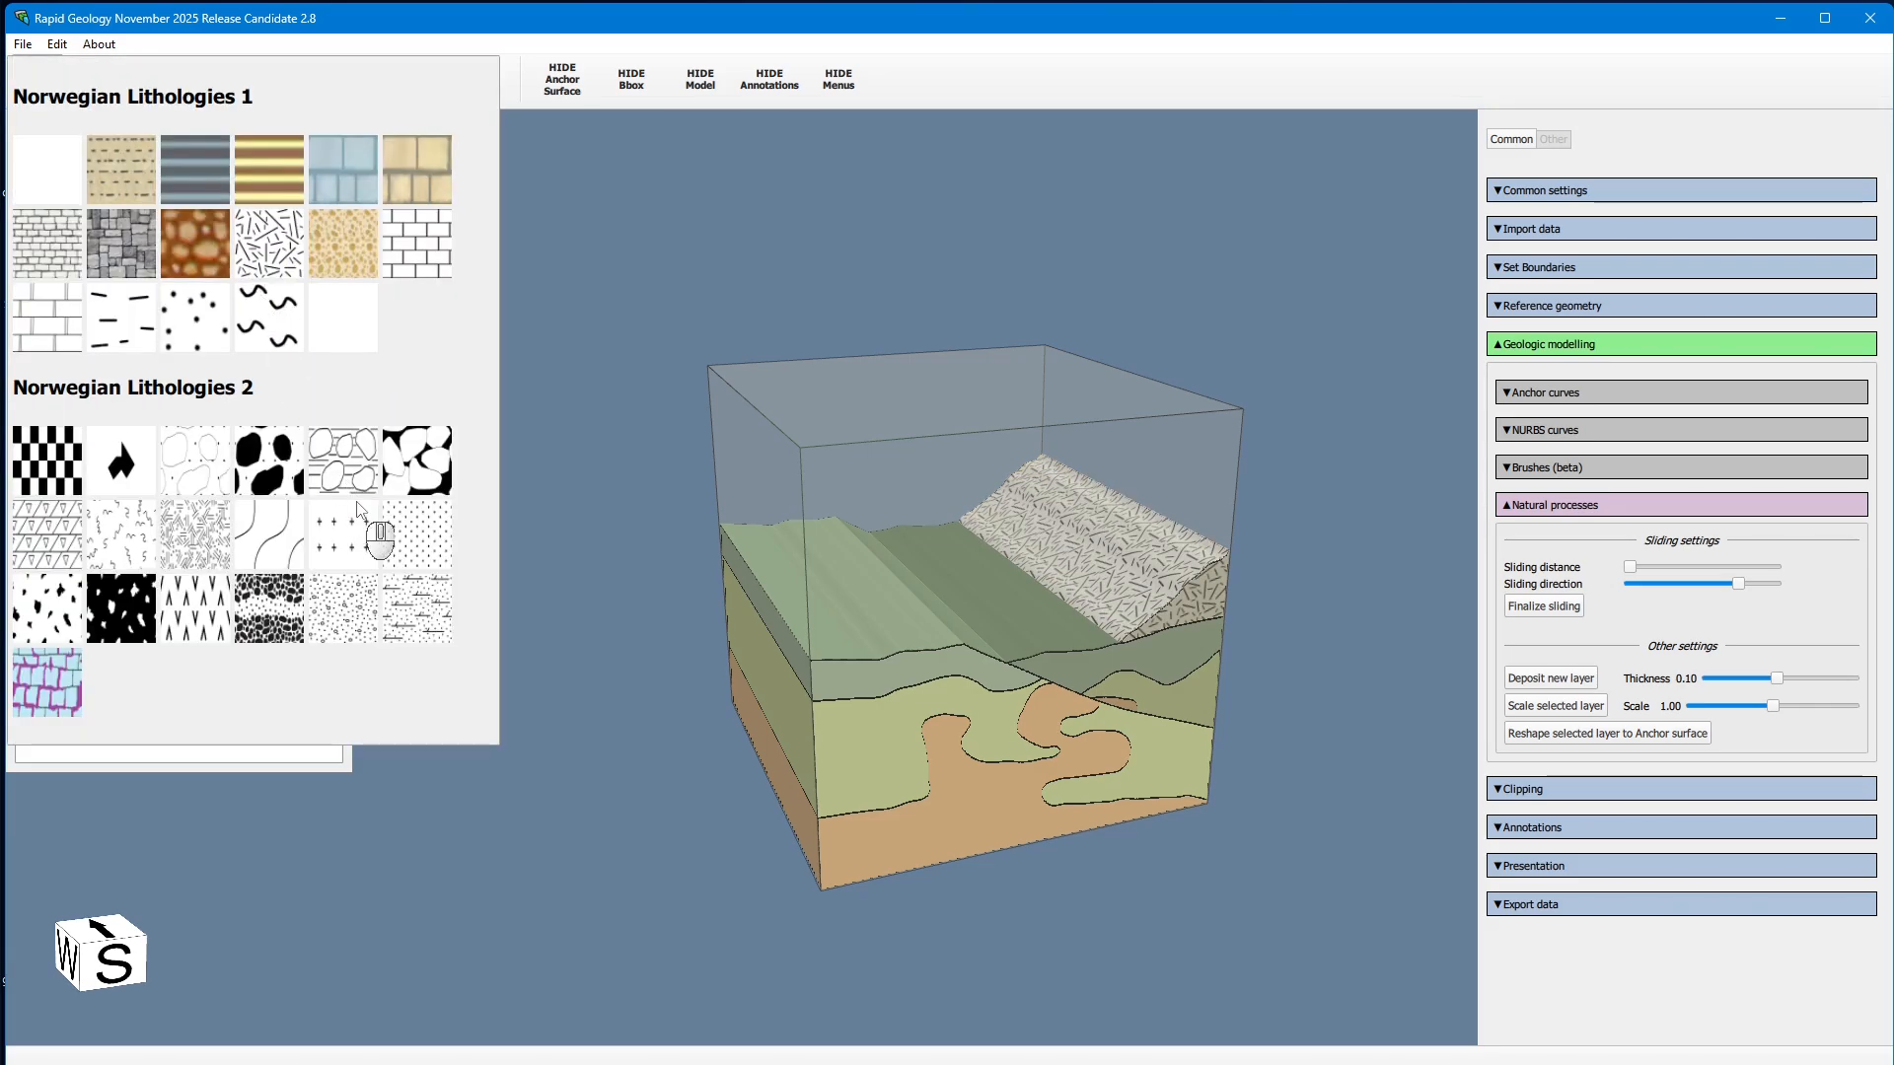
pyautogui.click(336, 457)
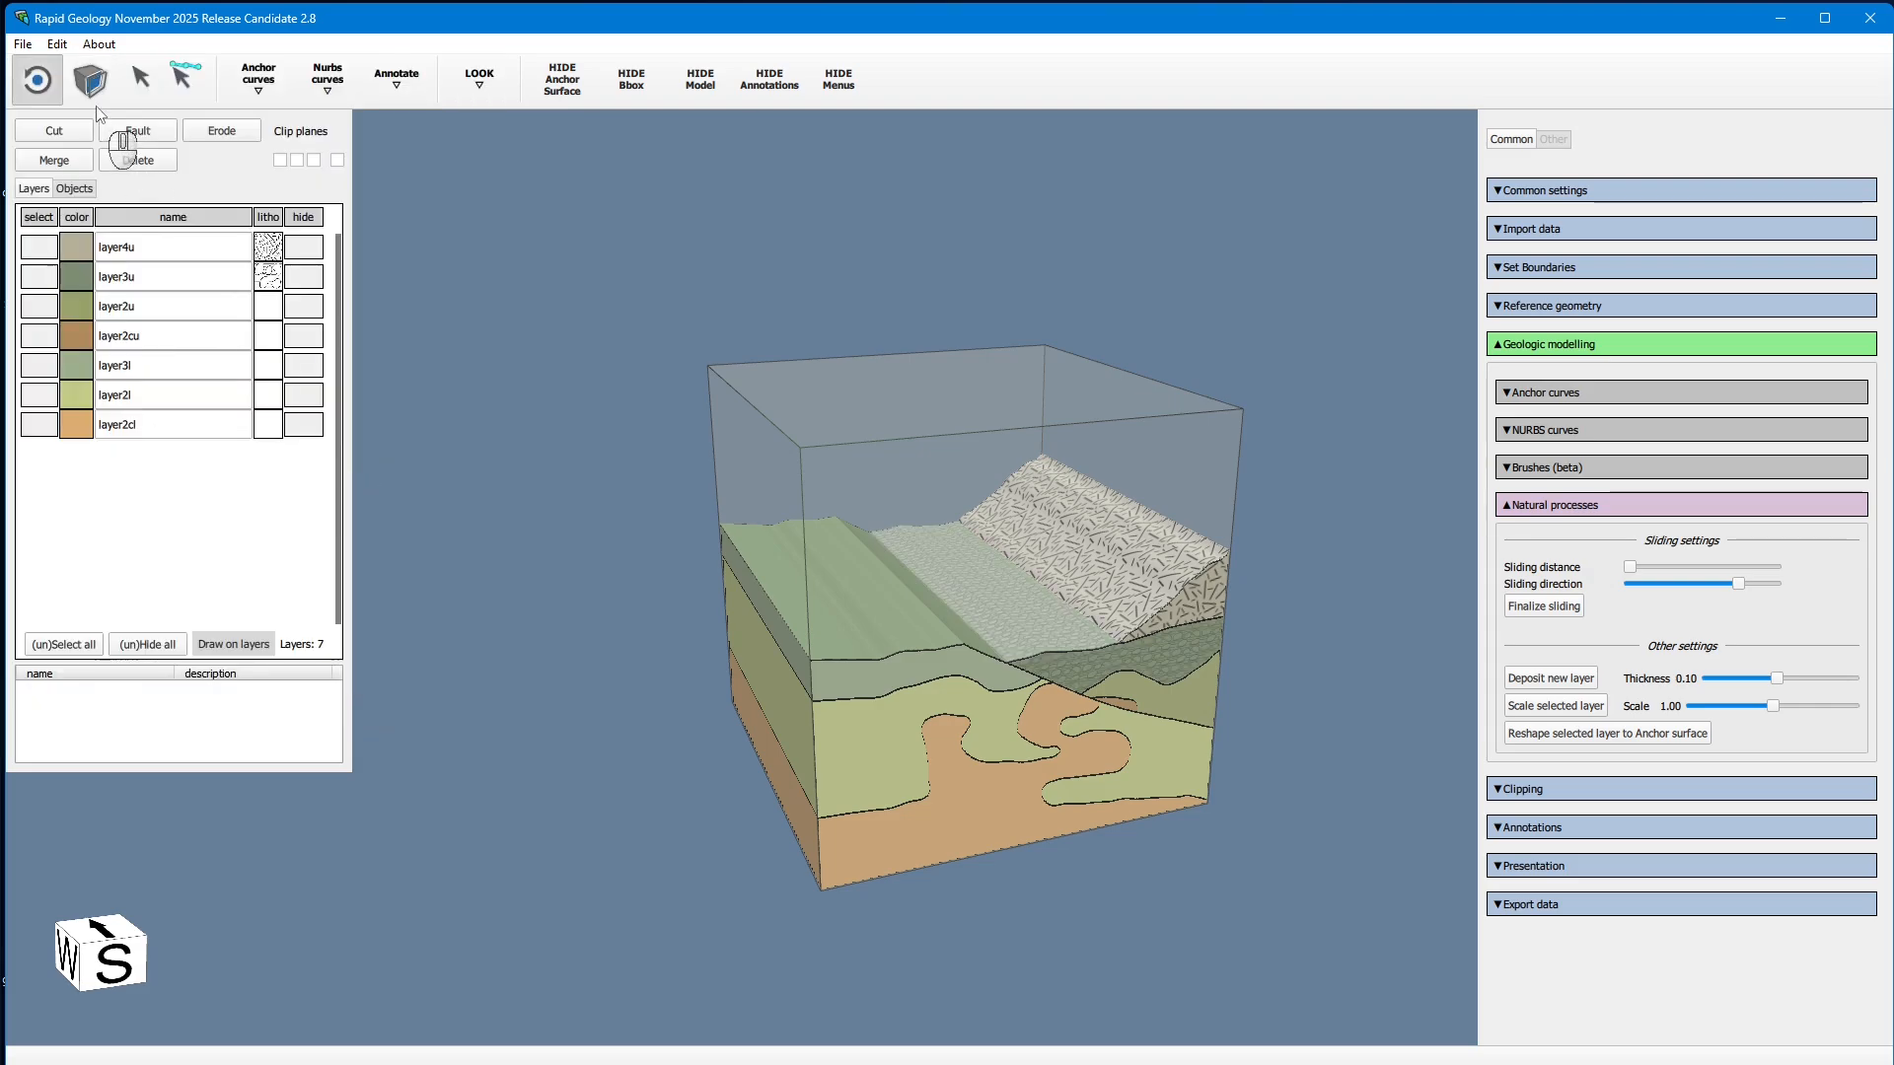
pyautogui.click(90, 79)
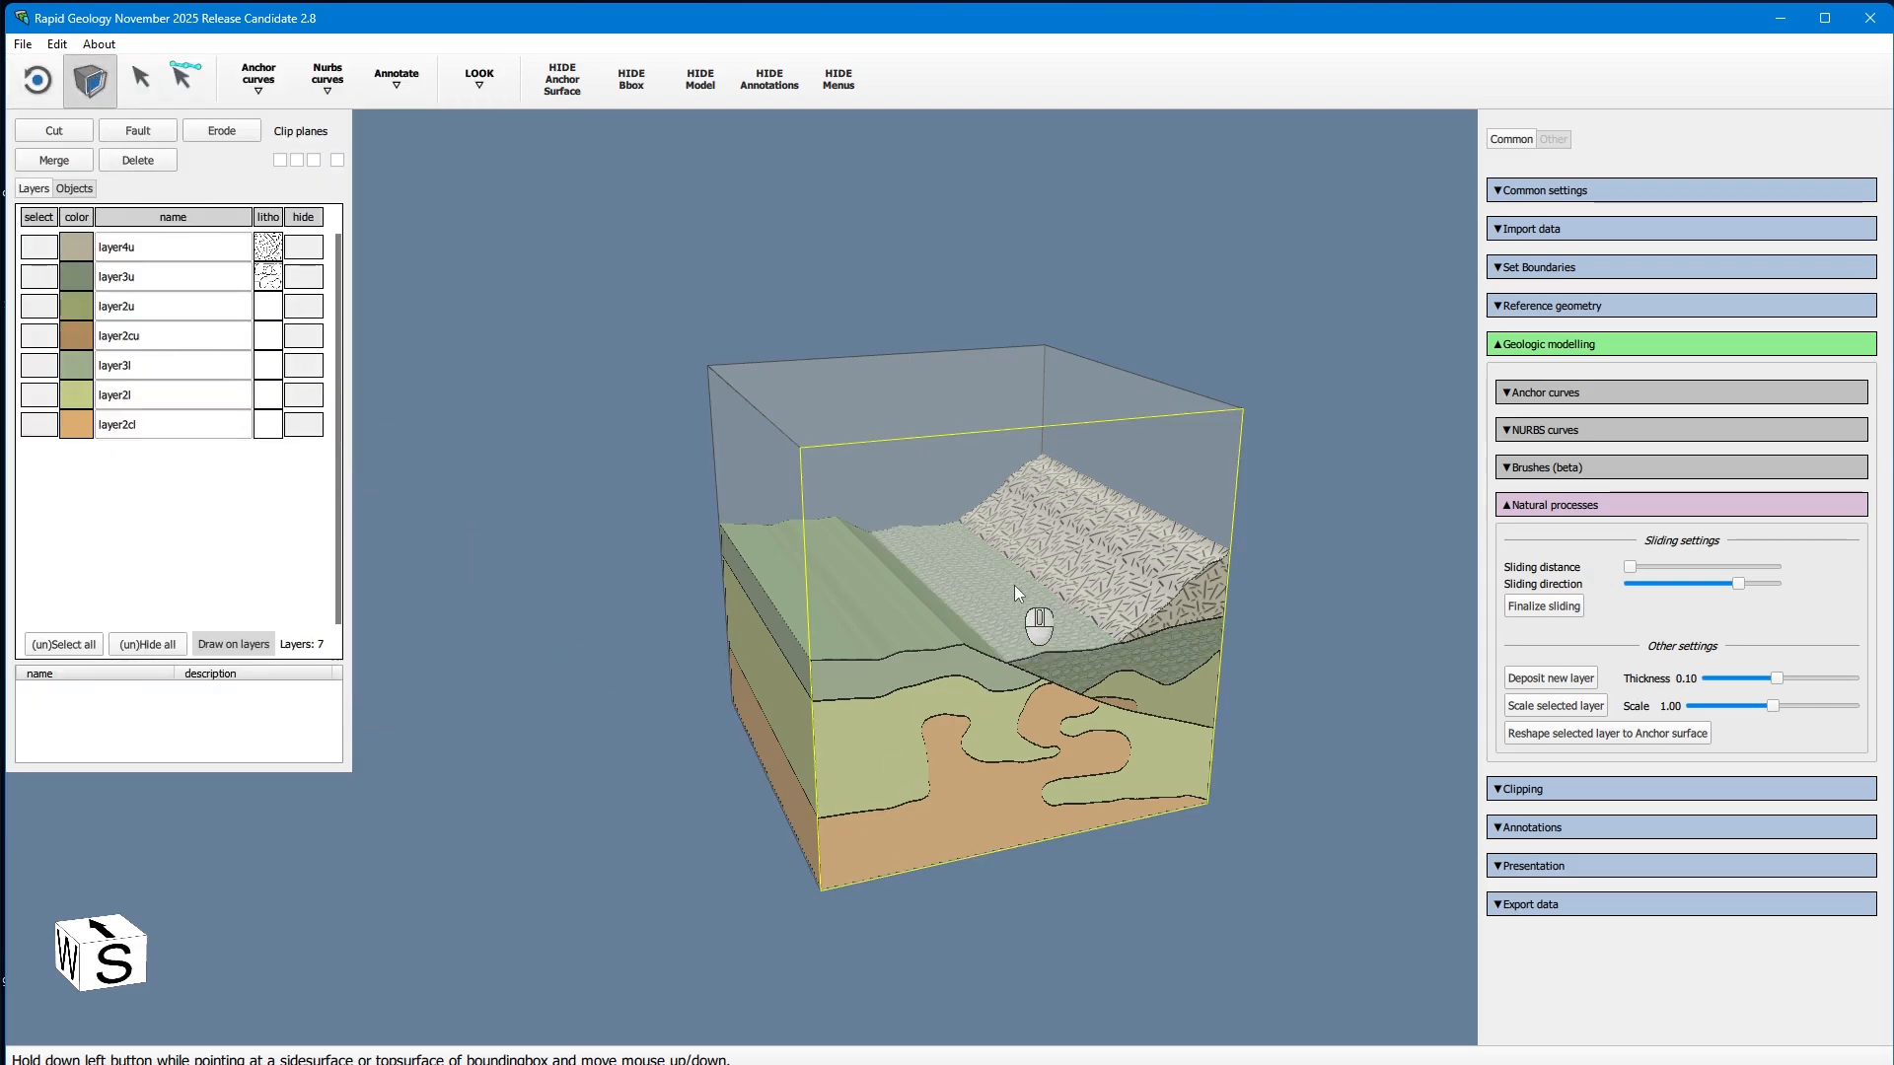
pyautogui.moveTo(947, 419)
pyautogui.mouseDown()
pyautogui.moveTo(997, 880)
pyautogui.moveTo(970, 671)
pyautogui.moveTo(961, 441)
pyautogui.moveTo(978, 407)
pyautogui.mouseUp()
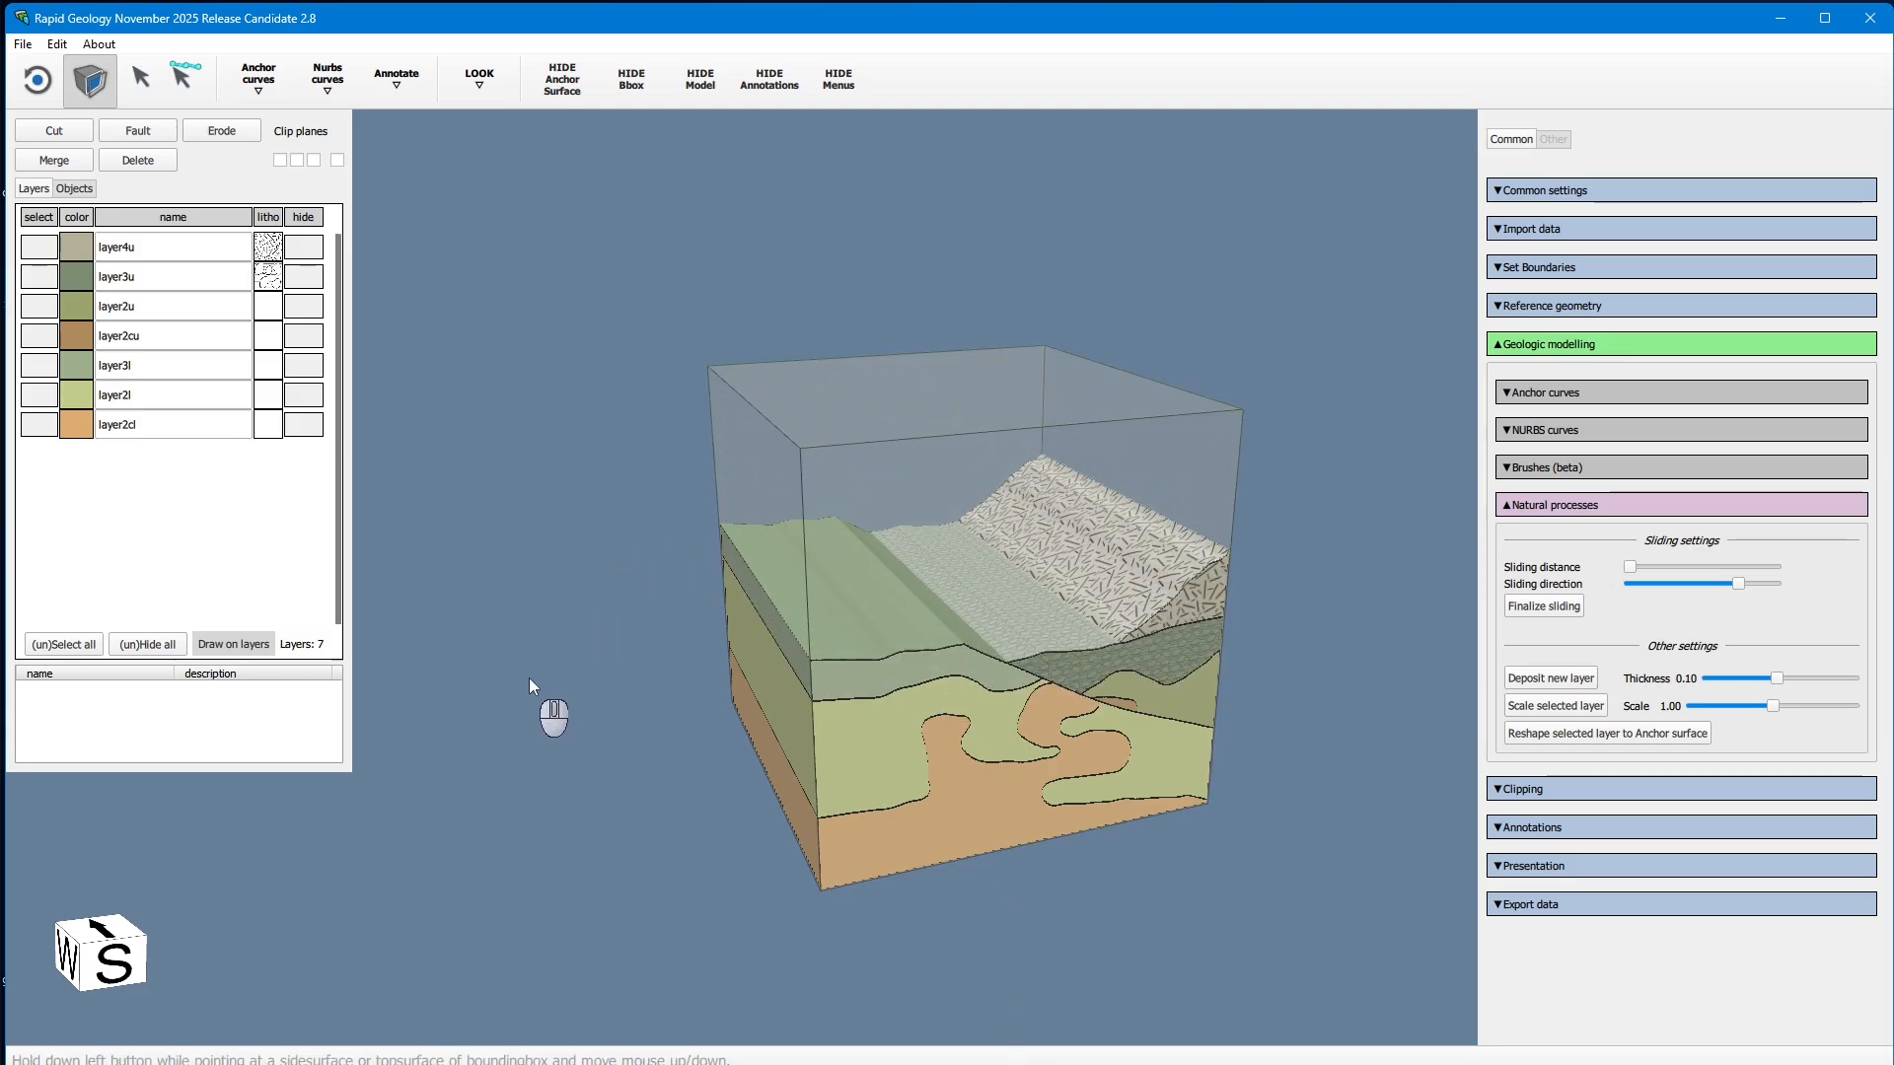
# Step: Draw a curve sagging westward across the south face above the terrain and a second curve along the west face
pyautogui.click(26, 88)
pyautogui.moveTo(606, 660)
pyautogui.mouseDown()
pyautogui.moveTo(546, 590)
pyautogui.moveTo(639, 643)
pyautogui.moveTo(641, 662)
pyautogui.moveTo(598, 659)
pyautogui.moveTo(631, 695)
pyautogui.moveTo(540, 625)
pyautogui.moveTo(572, 649)
pyautogui.moveTo(568, 632)
pyautogui.mouseUp()
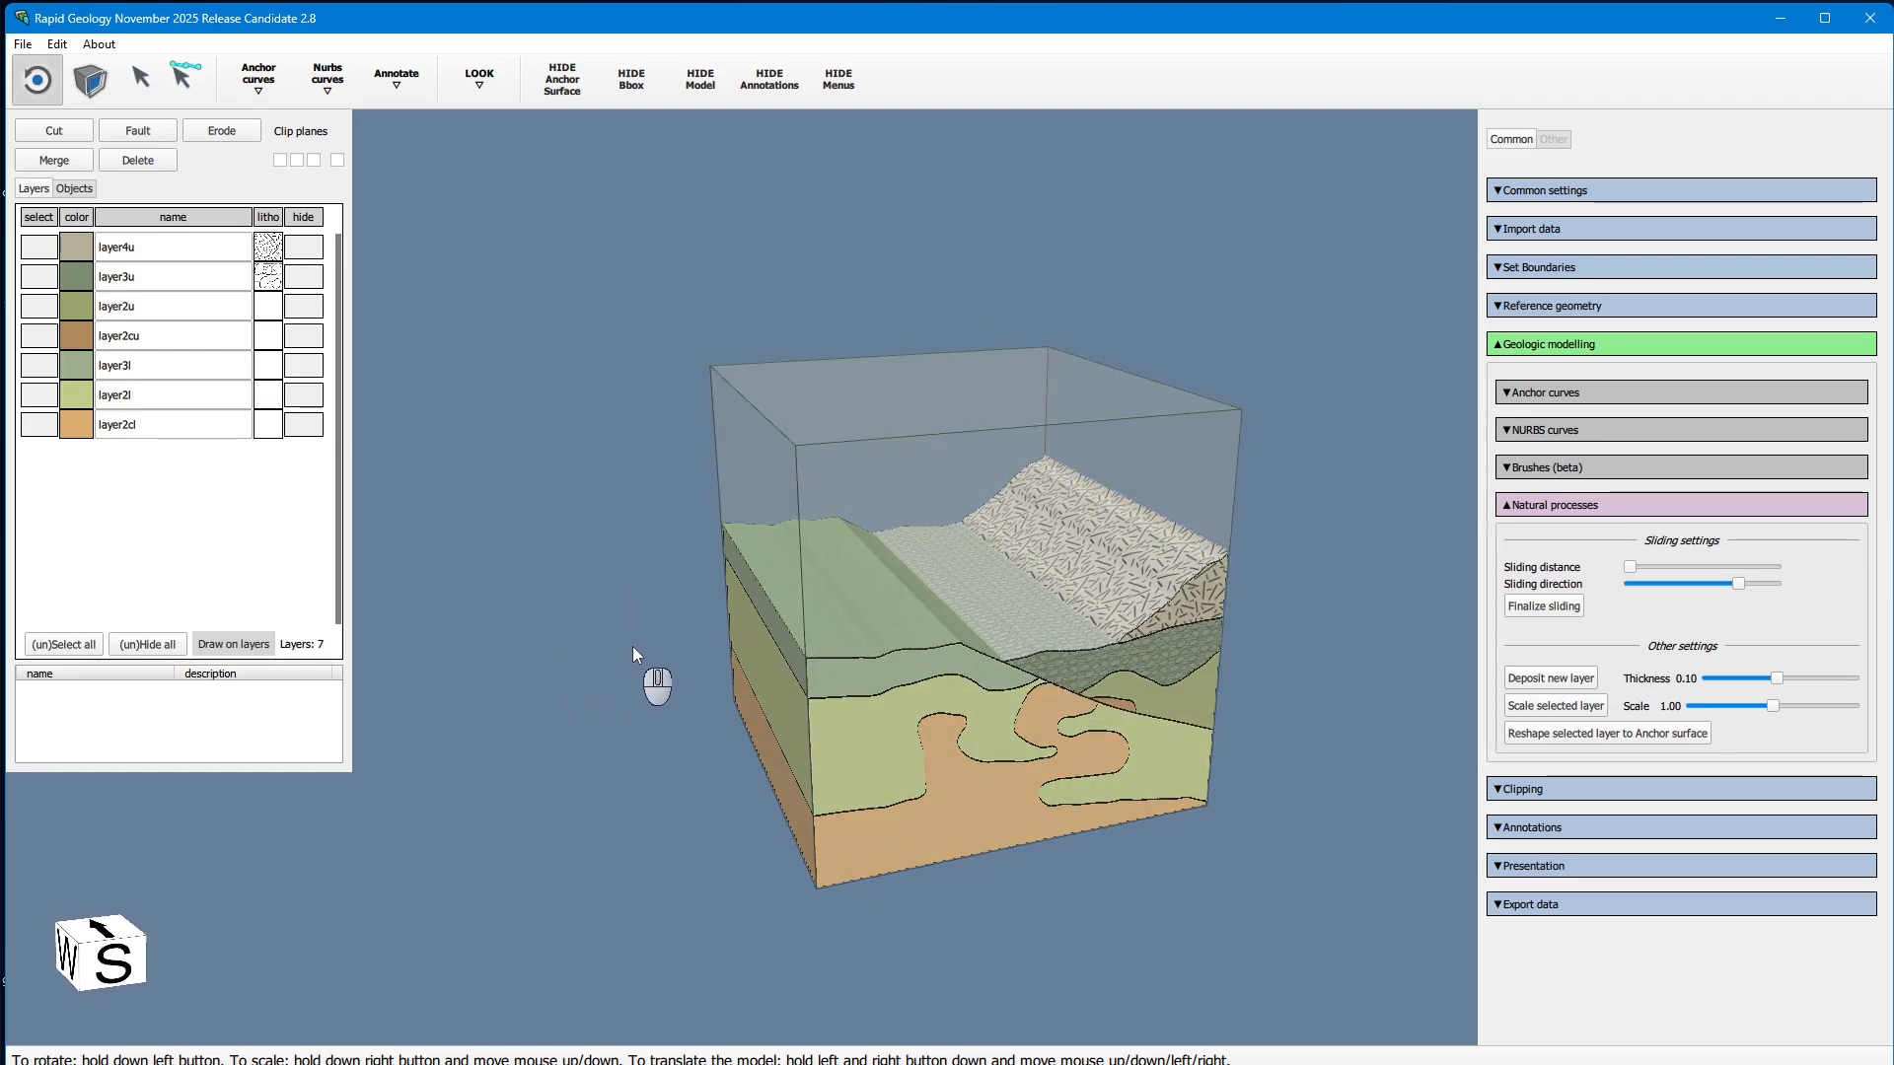
pyautogui.click(183, 78)
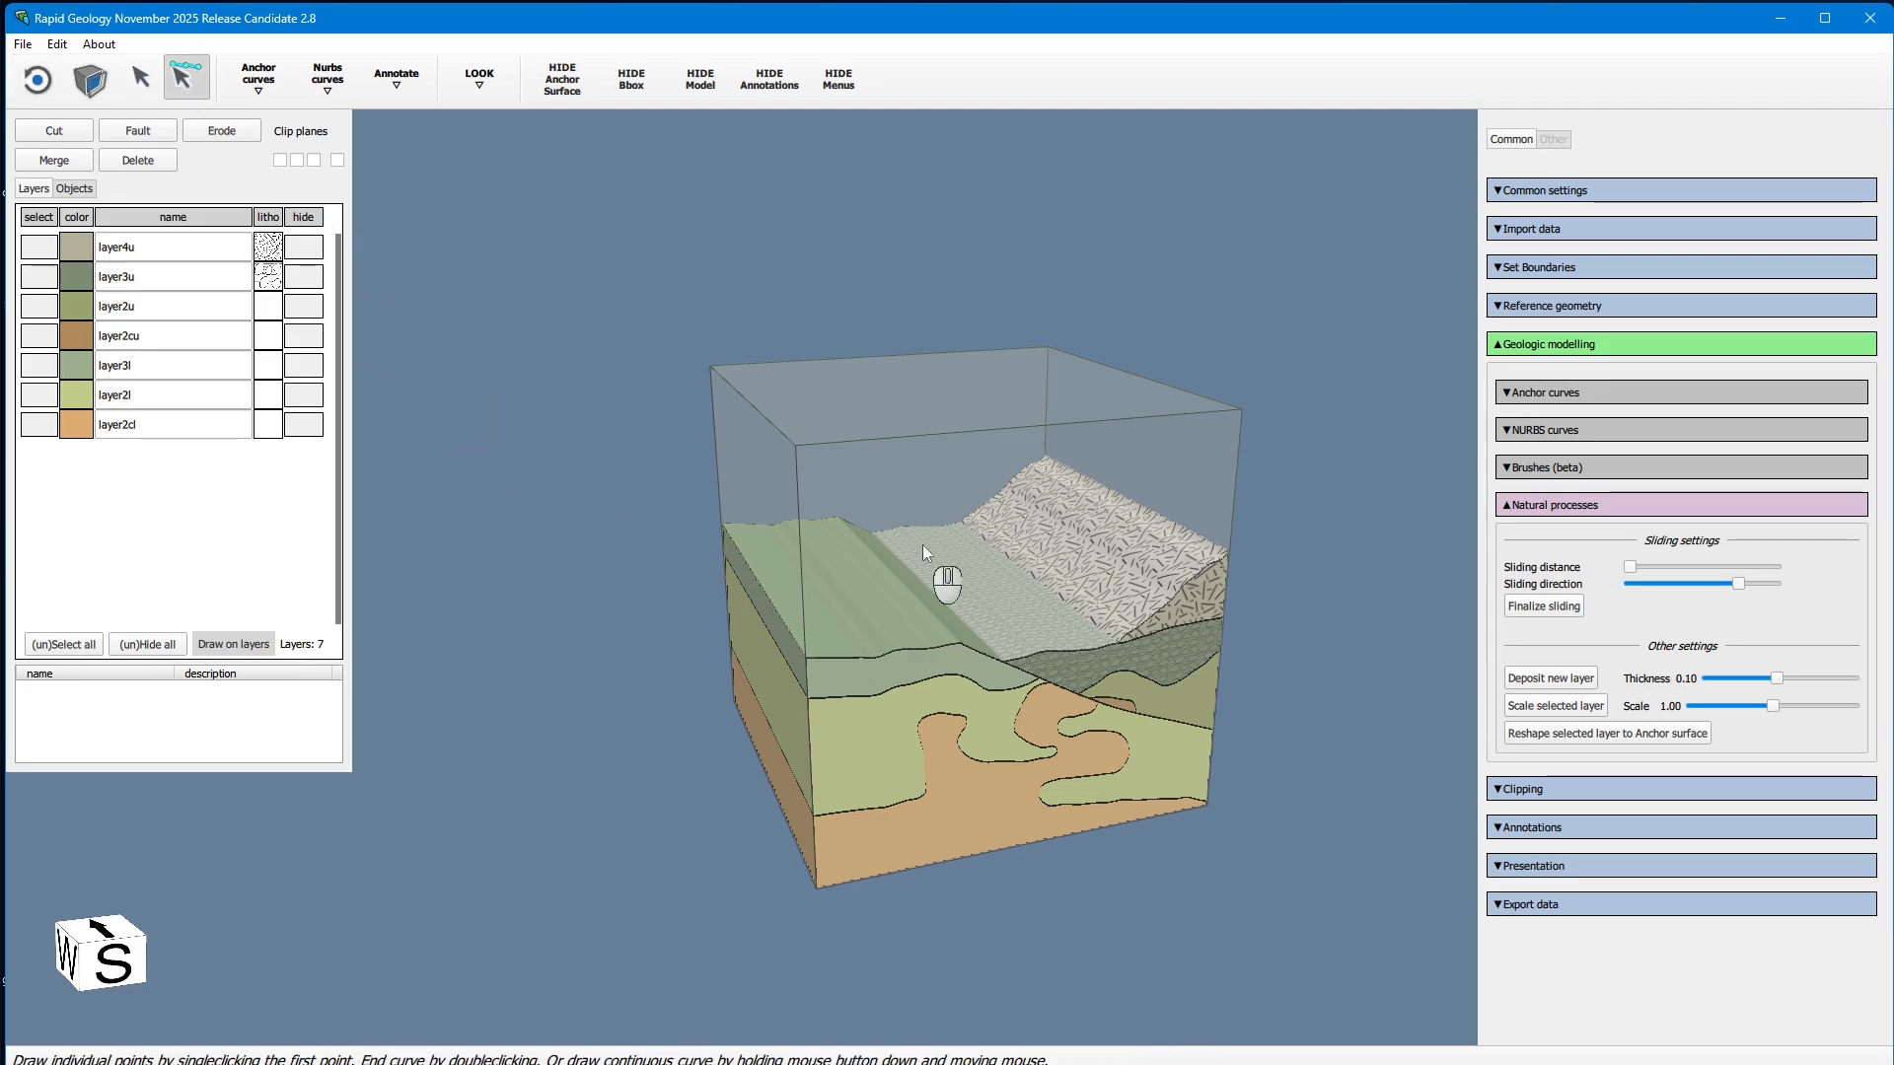
pyautogui.moveTo(1205, 542)
pyautogui.mouseDown()
pyautogui.moveTo(1118, 583)
pyautogui.moveTo(861, 601)
pyautogui.moveTo(724, 528)
pyautogui.mouseUp()
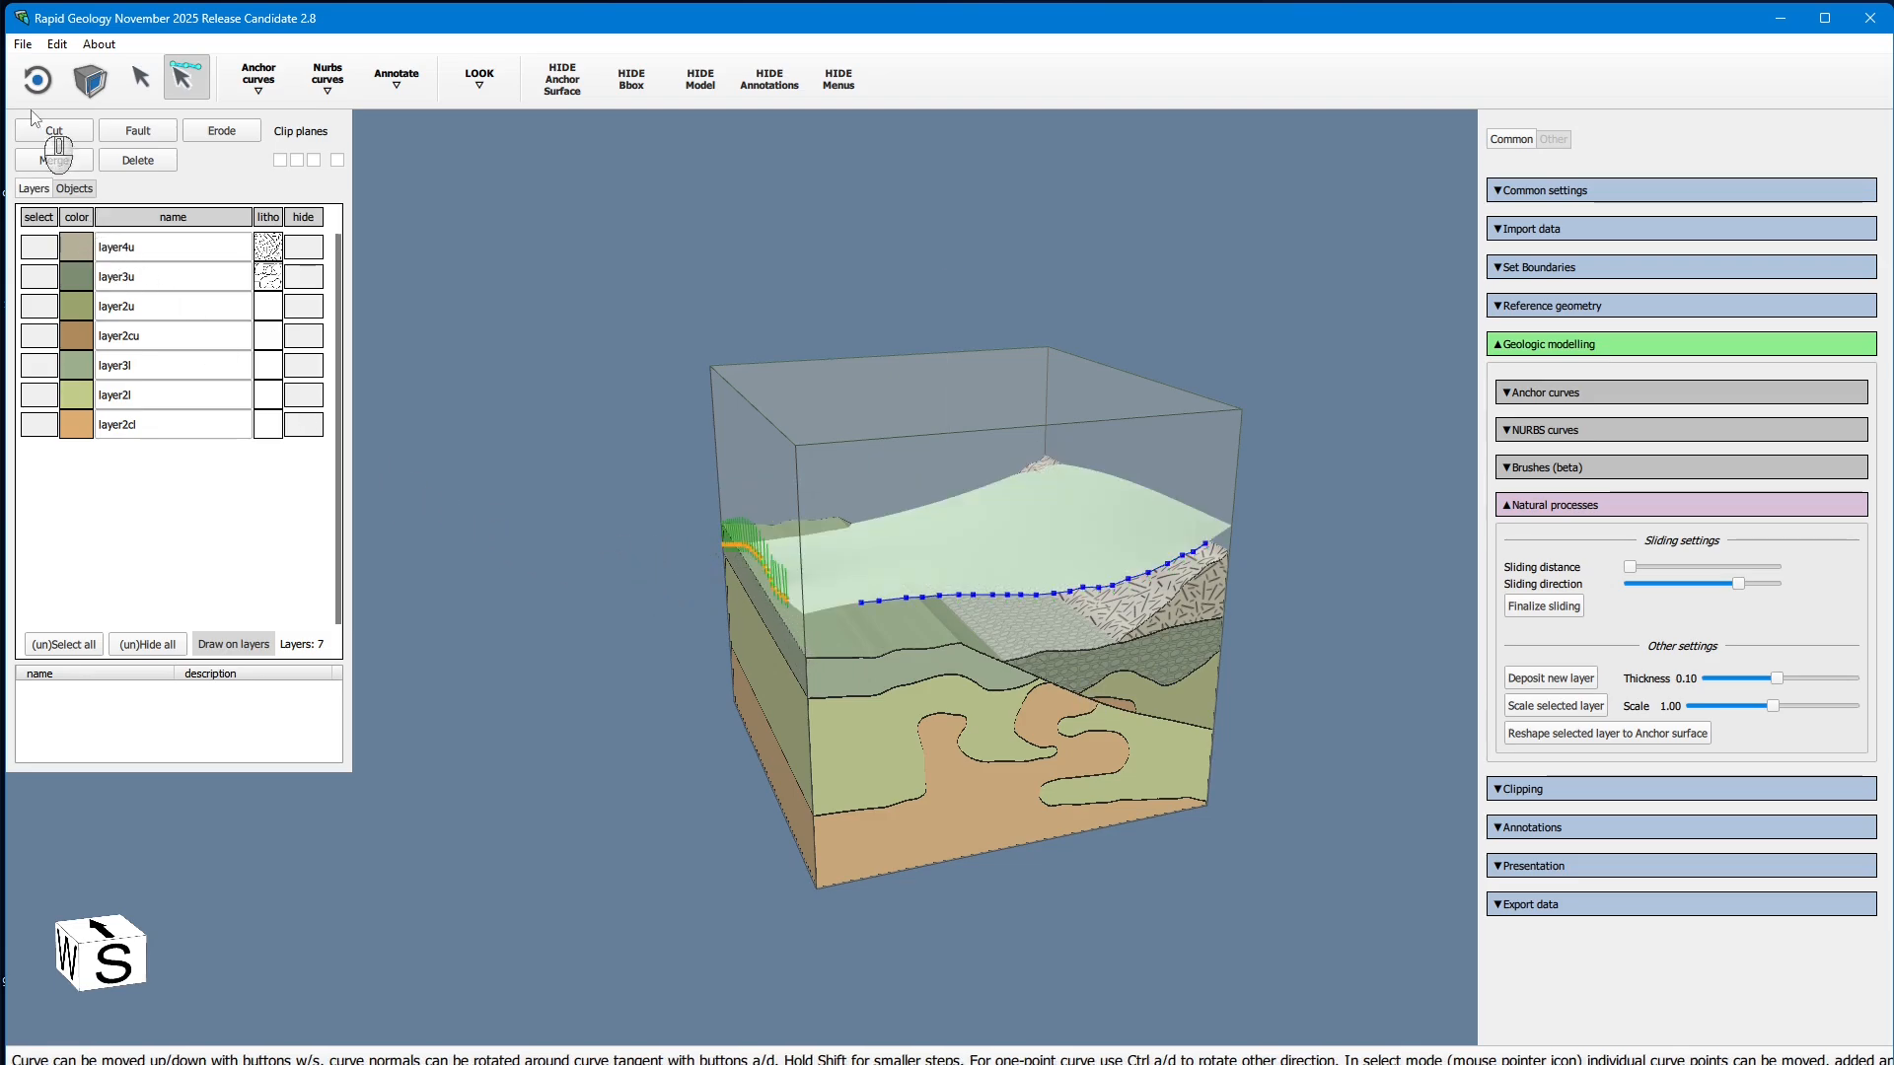
# Step: Push the bounding box's south face inward, draw a curve with a central peak on that section, and pull the face back out
pyautogui.click(37, 79)
pyautogui.moveTo(541, 499); pyautogui.dragTo(438, 518)
pyautogui.moveTo(1033, 498); pyautogui.dragTo(477, 418)
pyautogui.click(80, 81)
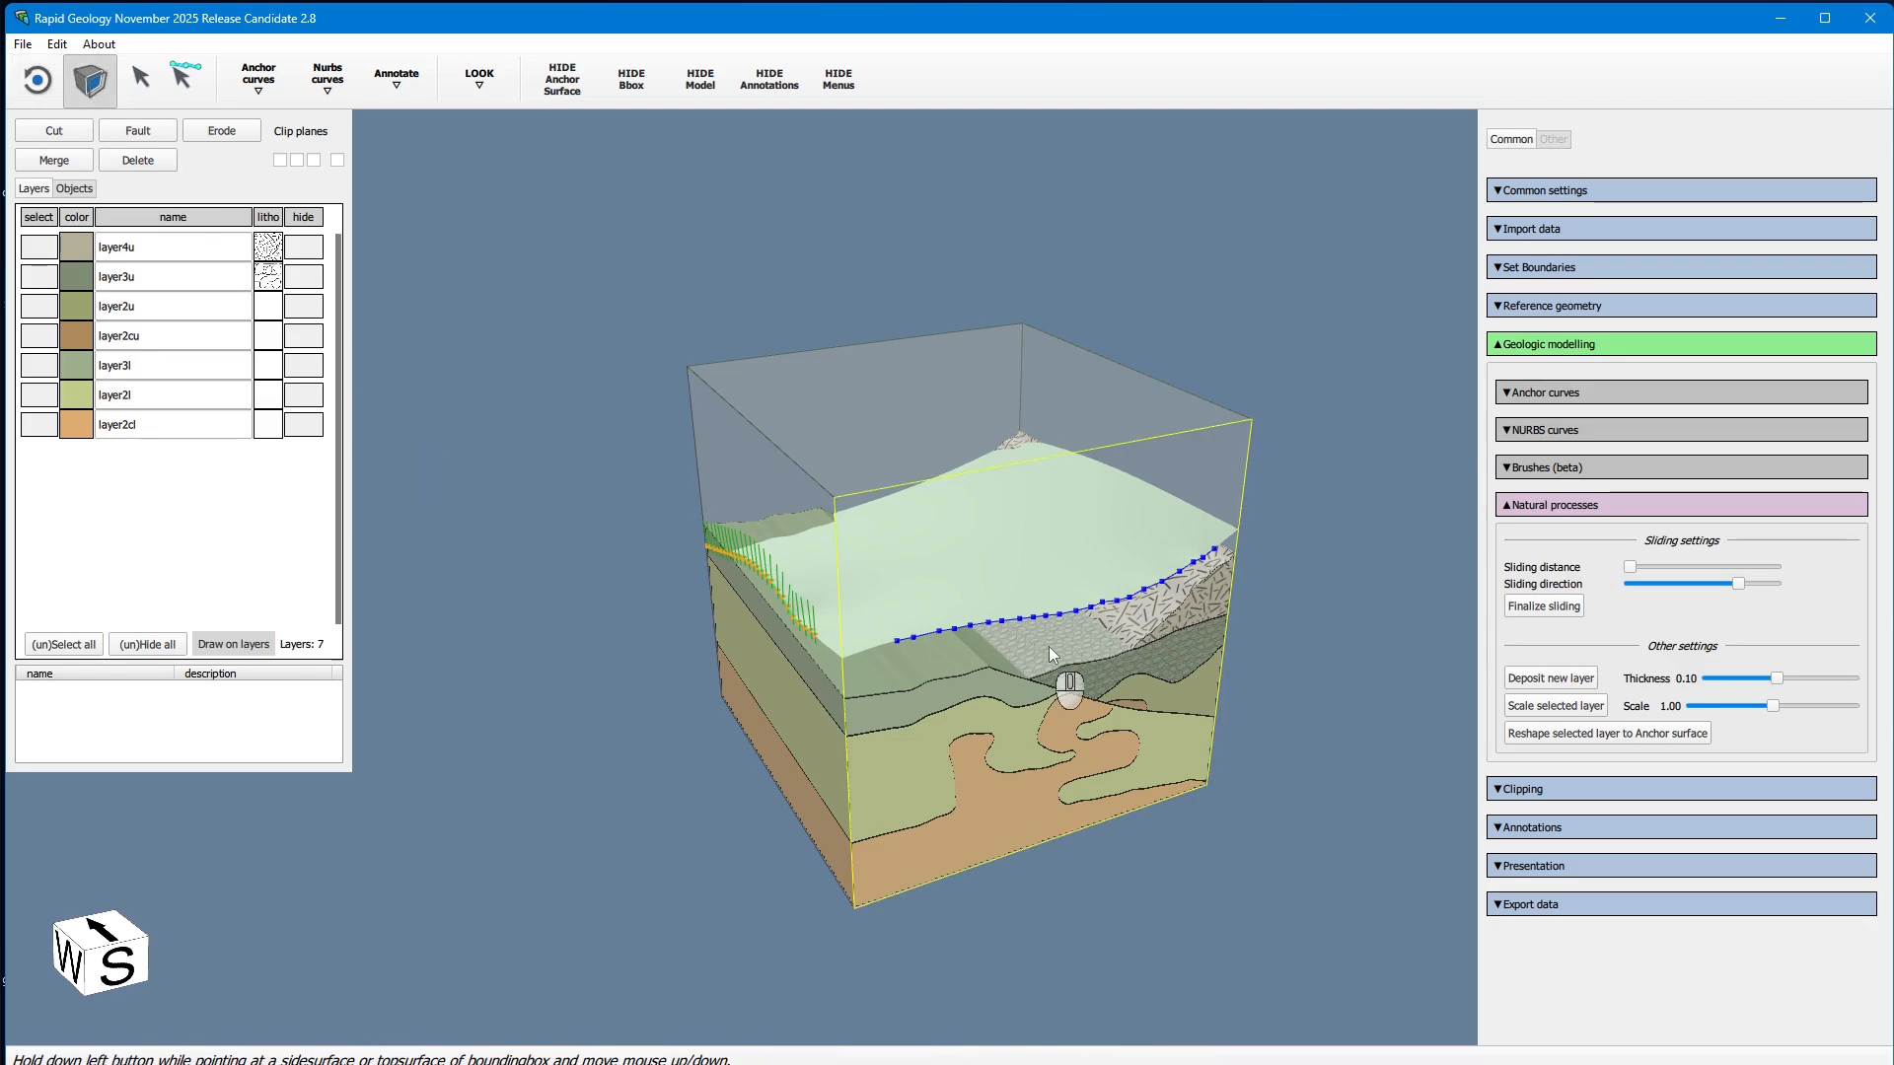
pyautogui.moveTo(1070, 516); pyautogui.dragTo(1034, 855)
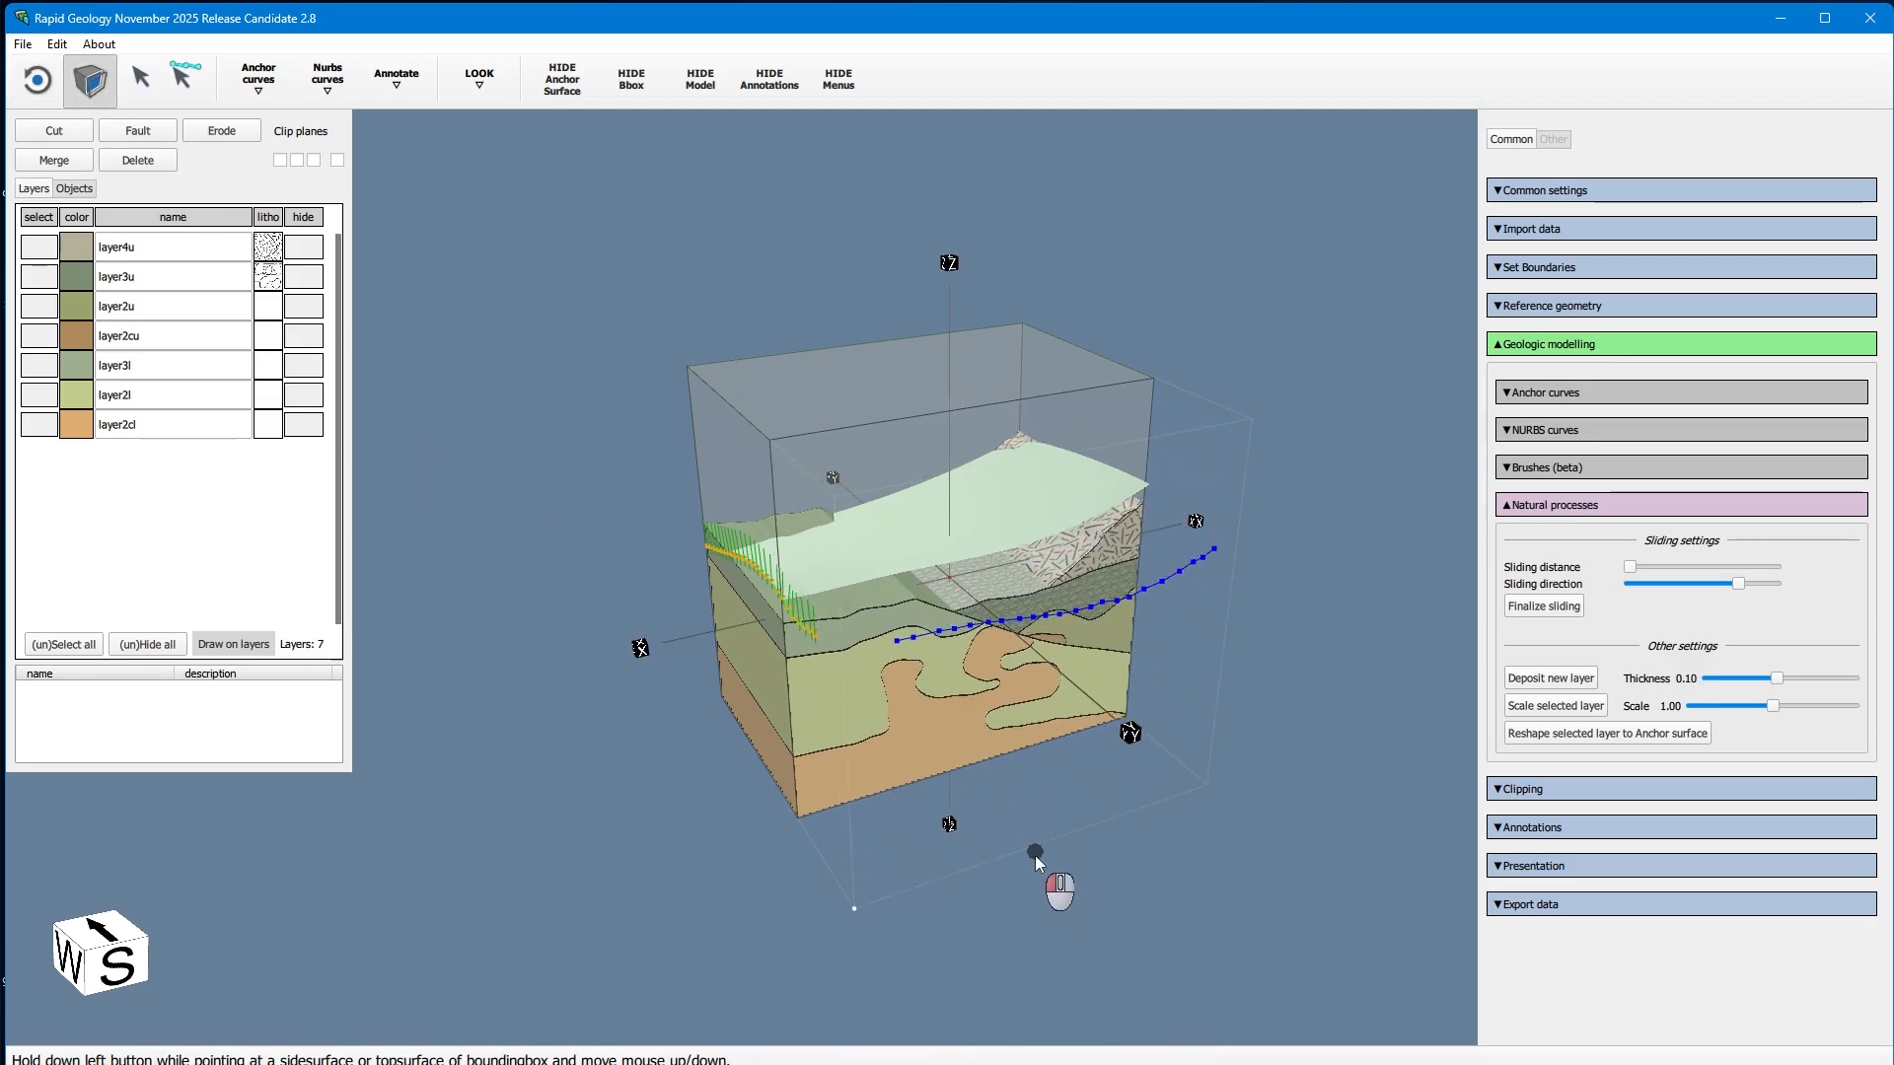
pyautogui.click(185, 79)
pyautogui.moveTo(1087, 514)
pyautogui.mouseDown()
pyautogui.moveTo(1021, 525)
pyautogui.moveTo(952, 494)
pyautogui.moveTo(854, 559)
pyautogui.mouseUp()
pyautogui.click(96, 84)
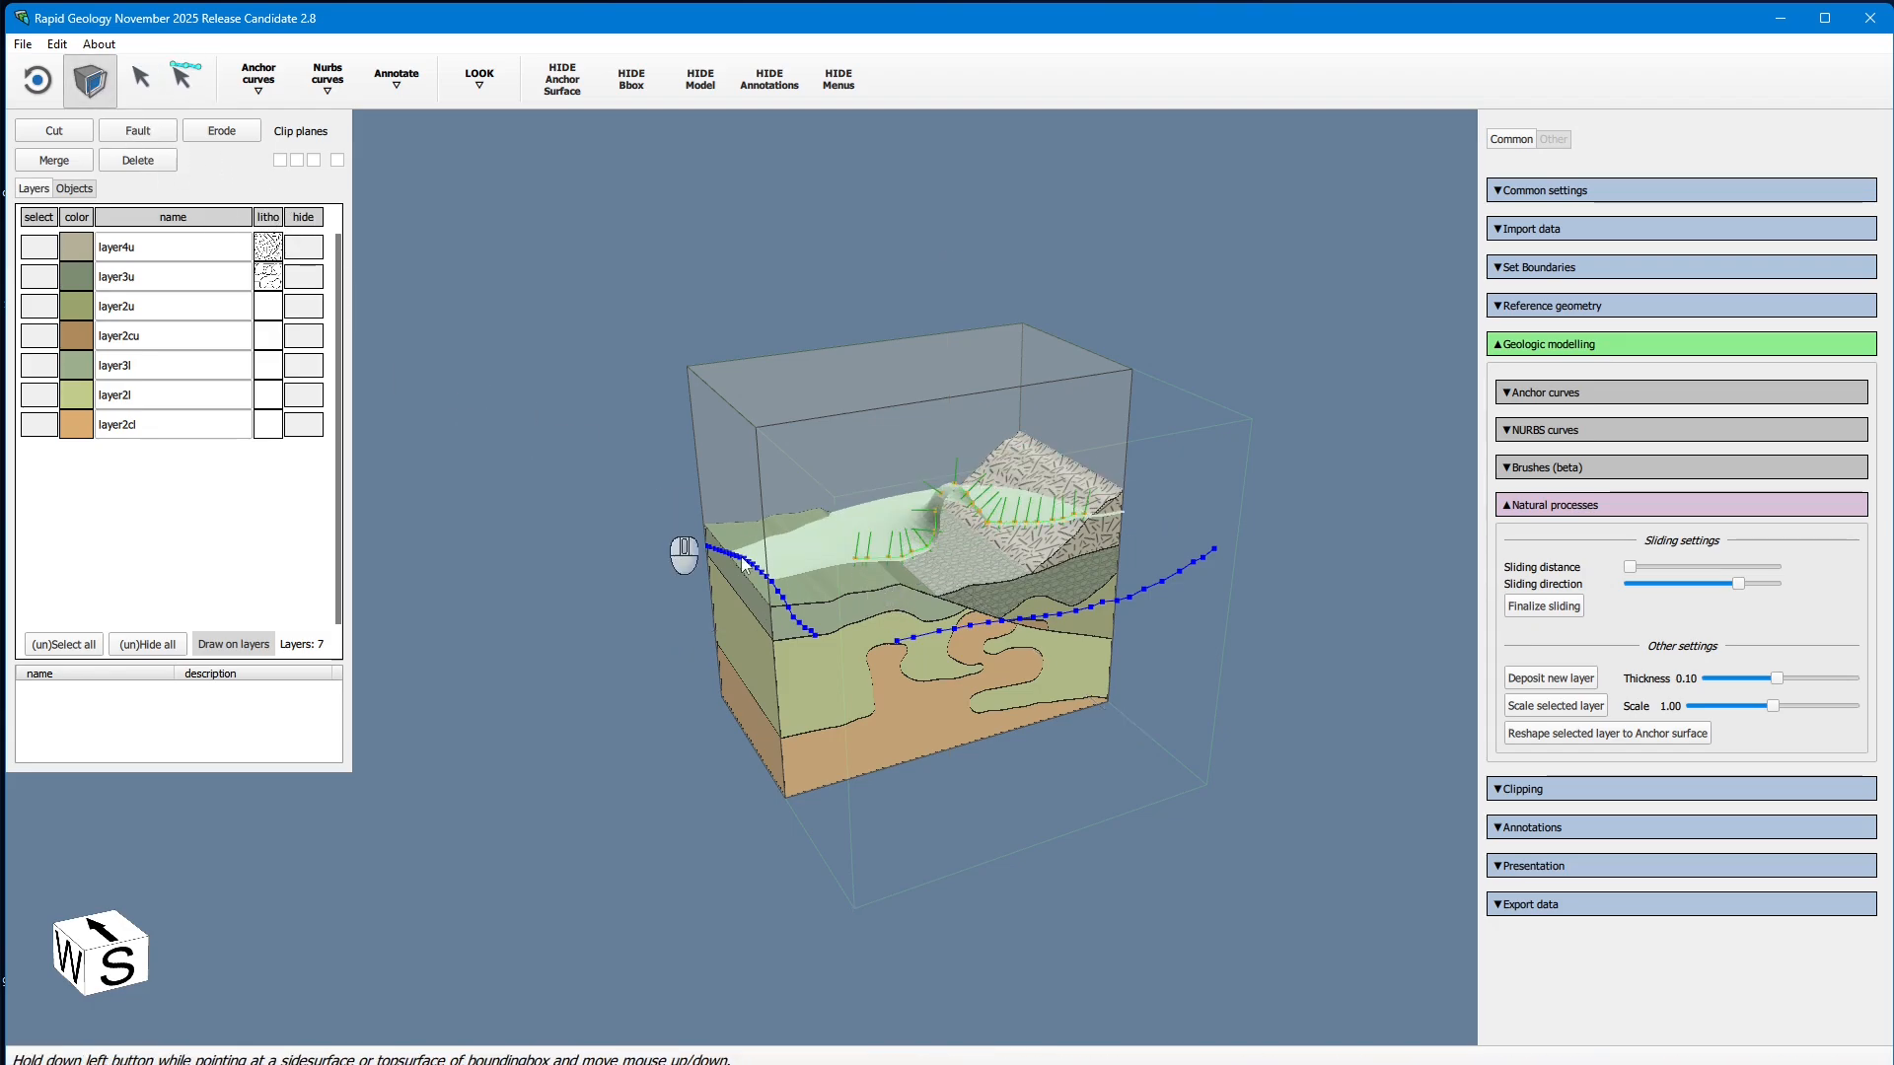
pyautogui.moveTo(944, 659); pyautogui.dragTo(896, 156)
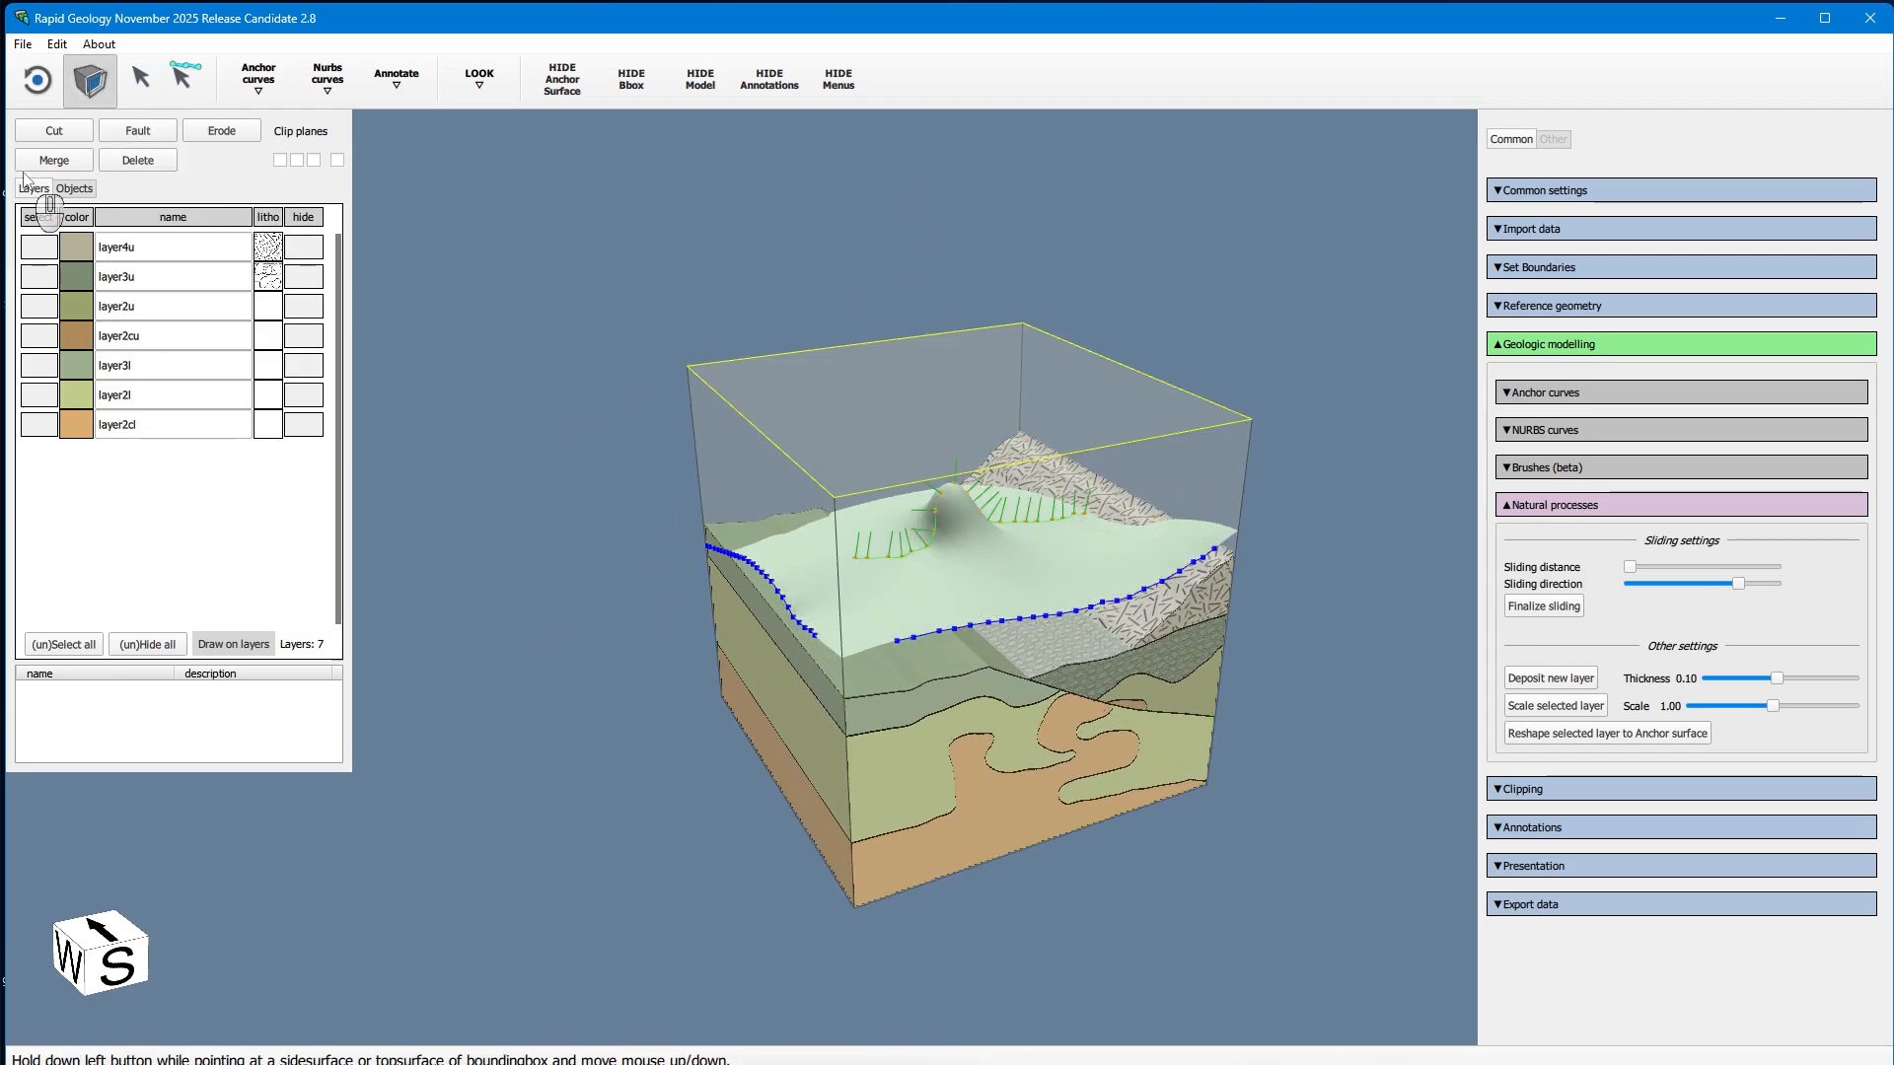
# Step: Cut the model along the peaked surface to create a new top layer over the faulted layers
pyautogui.click(37, 79)
pyautogui.moveTo(495, 545); pyautogui.dragTo(714, 586)
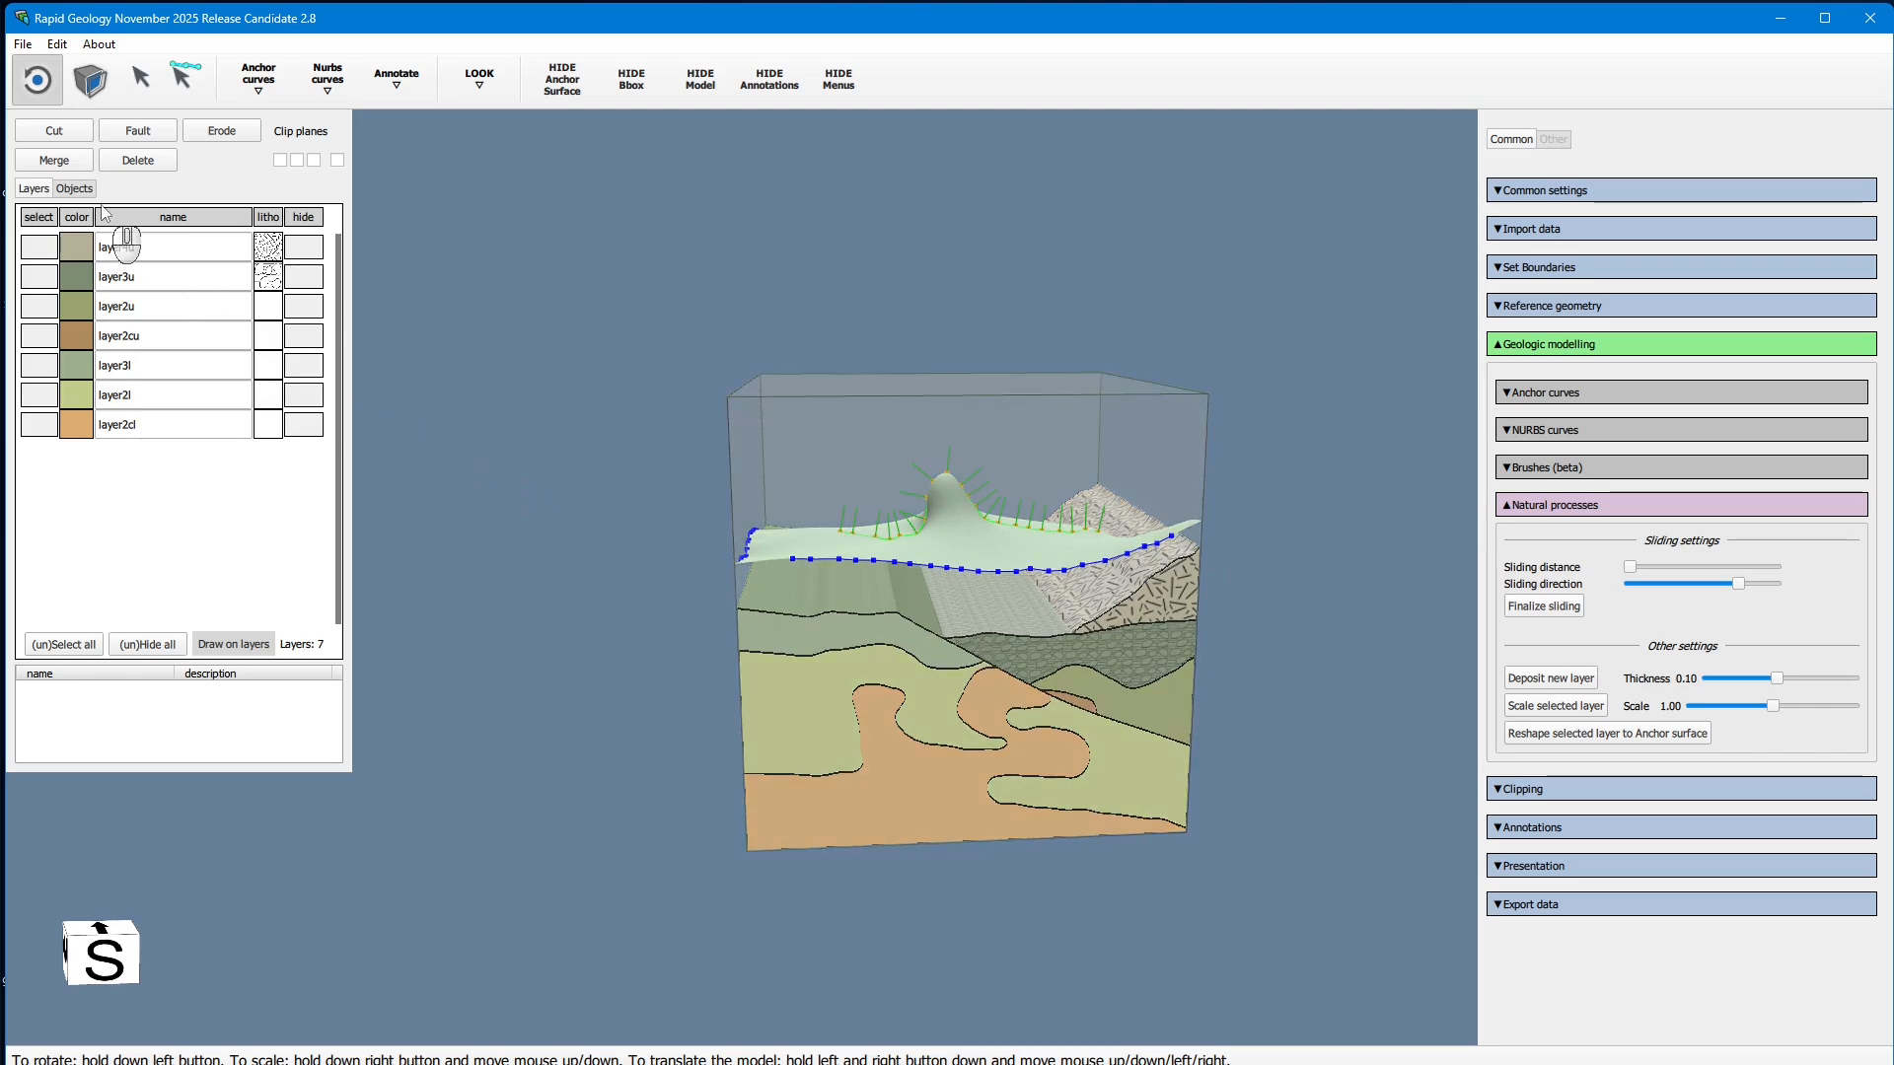
pyautogui.click(43, 138)
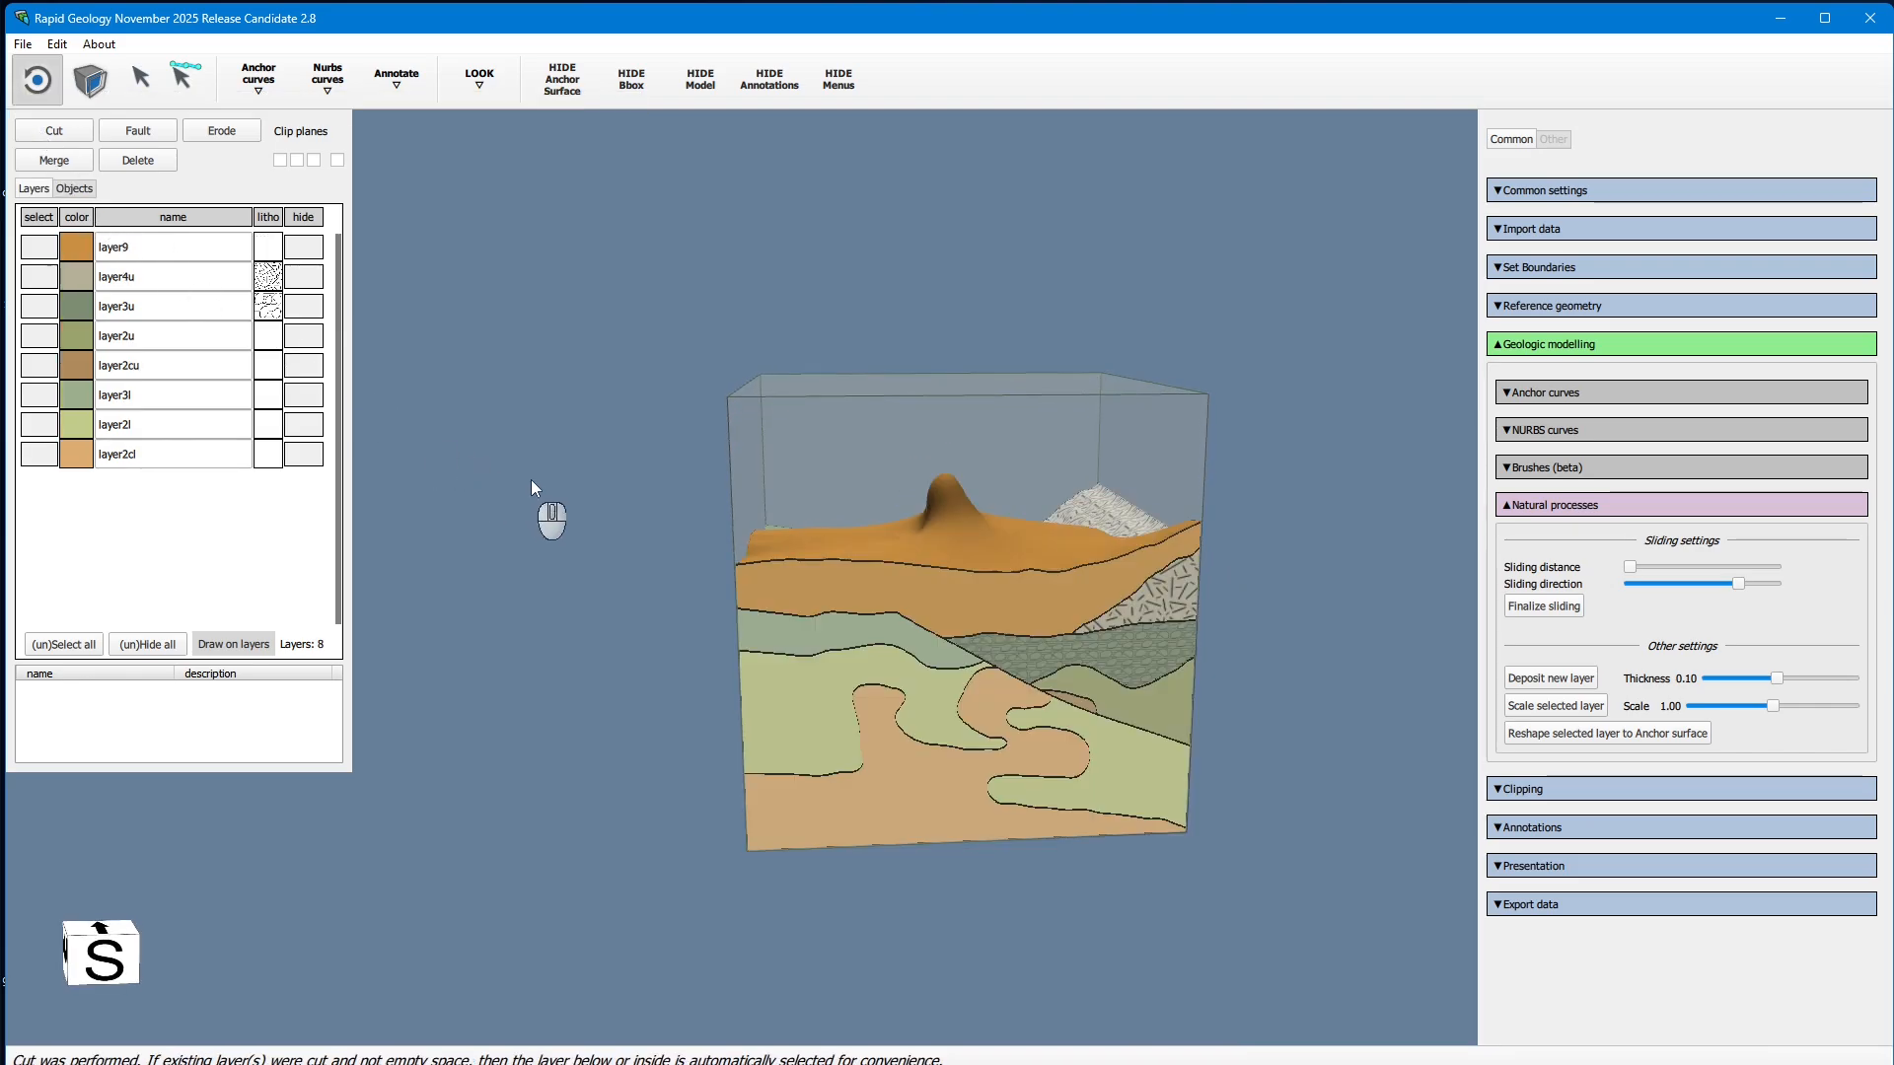
pyautogui.moveTo(532, 486)
pyautogui.mouseDown()
pyautogui.moveTo(626, 520)
pyautogui.moveTo(660, 574)
pyautogui.mouseUp()
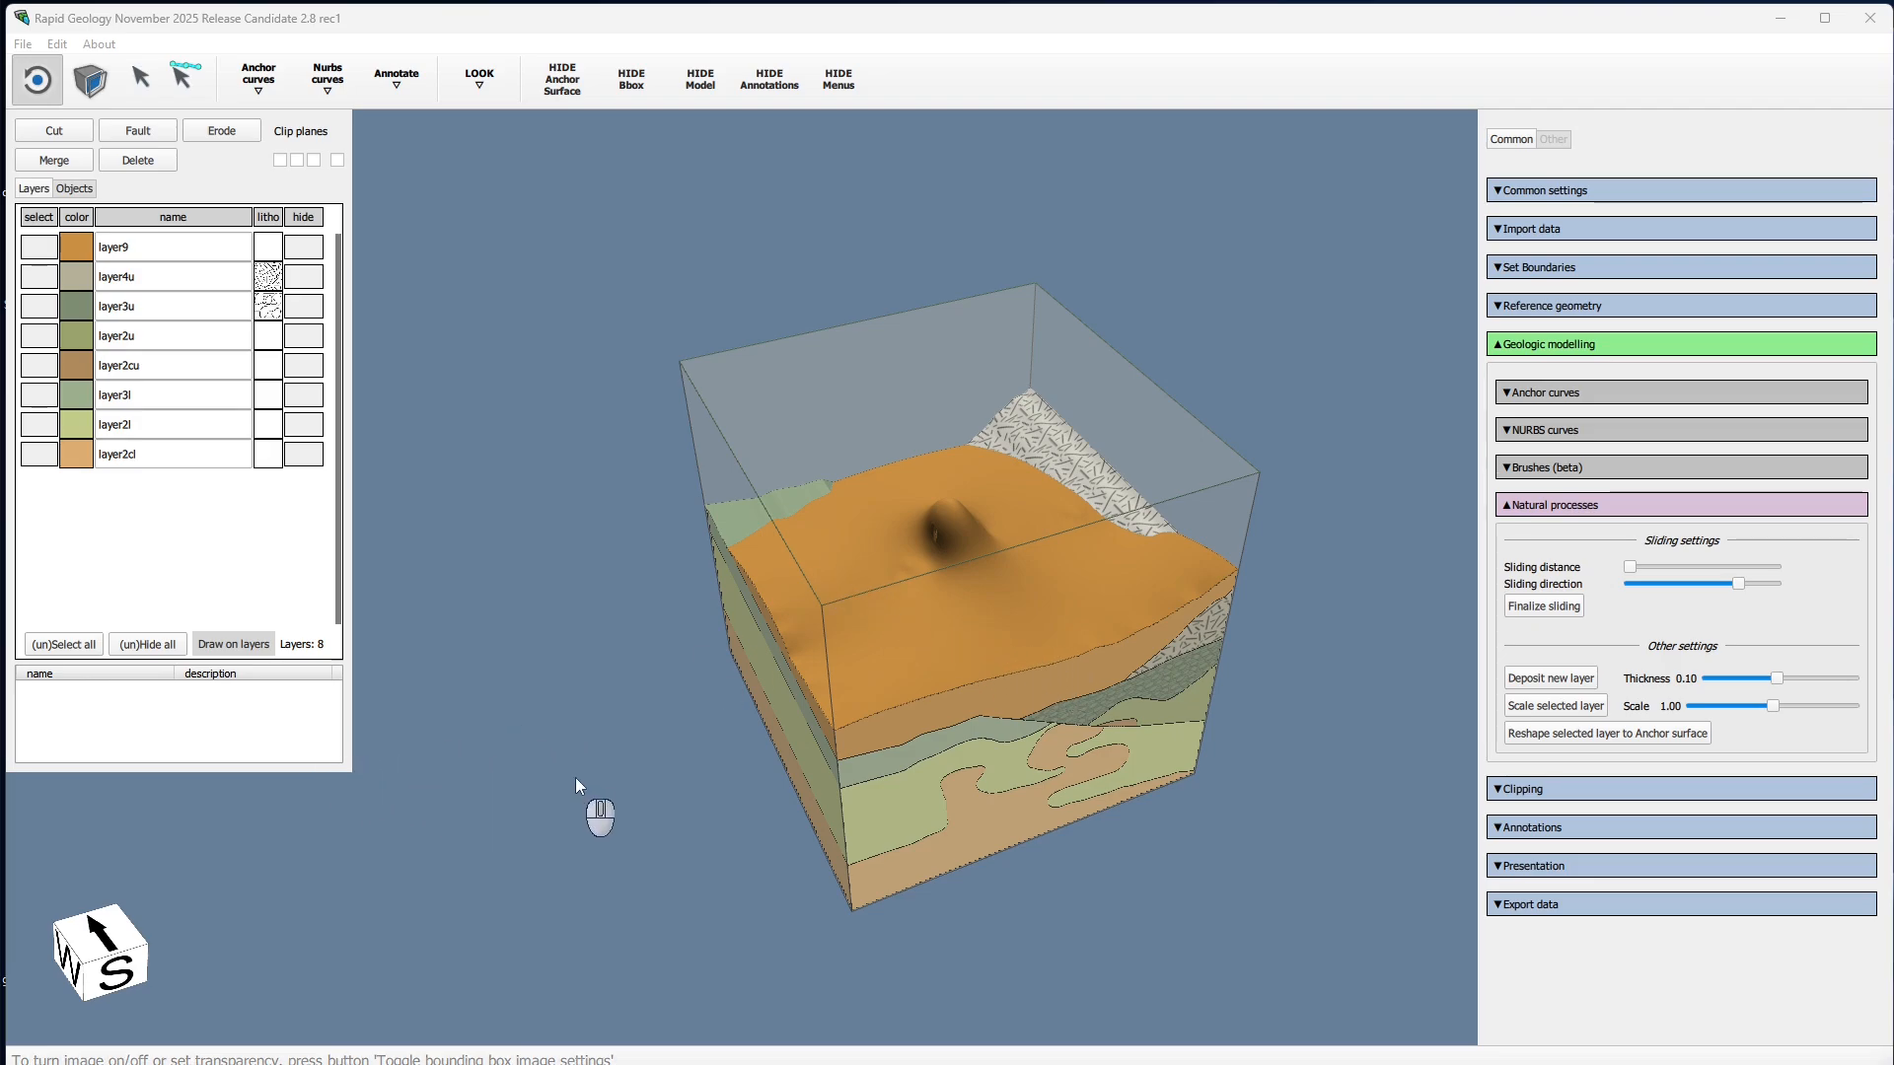
# Step: Enable drawing on layers, draw a NURBS extrusion spline looping around the peak from the terrain's south edge to its east side, and end it
pyautogui.click(228, 647)
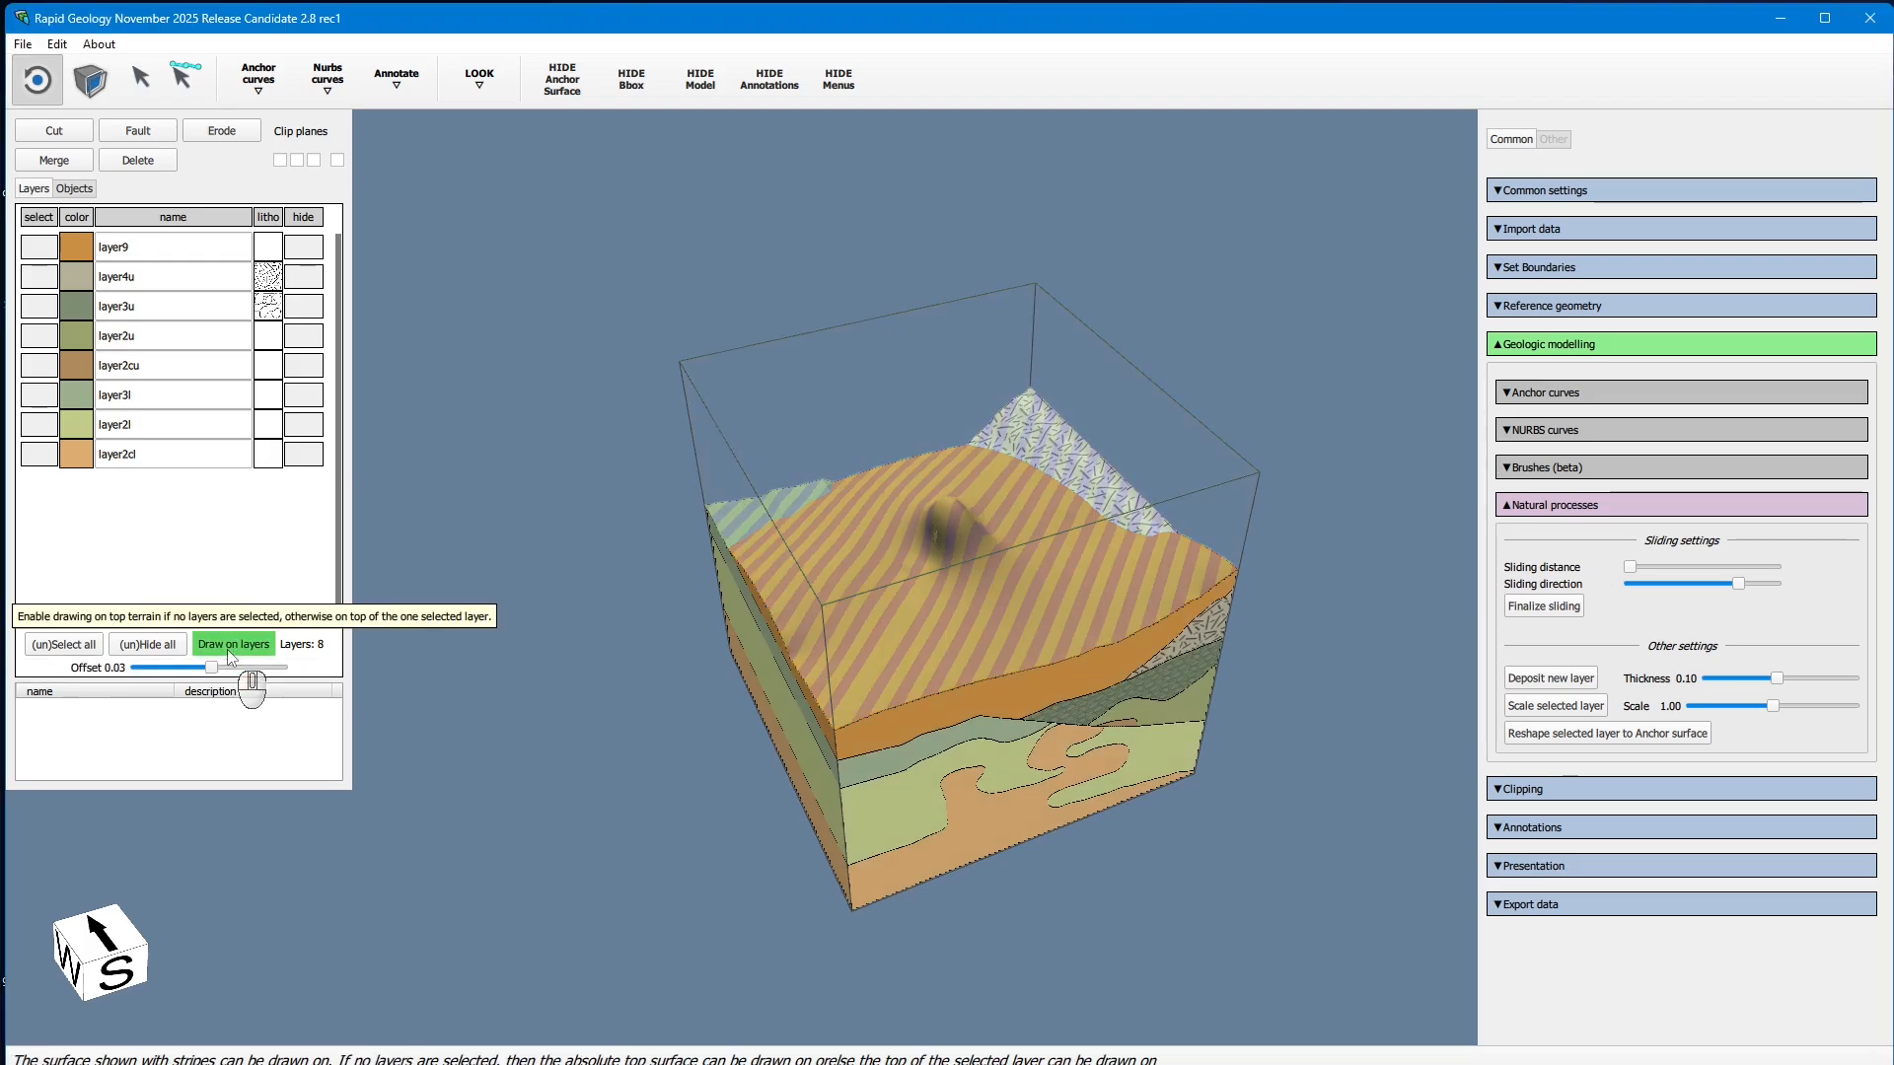
pyautogui.rightClick(268, 109)
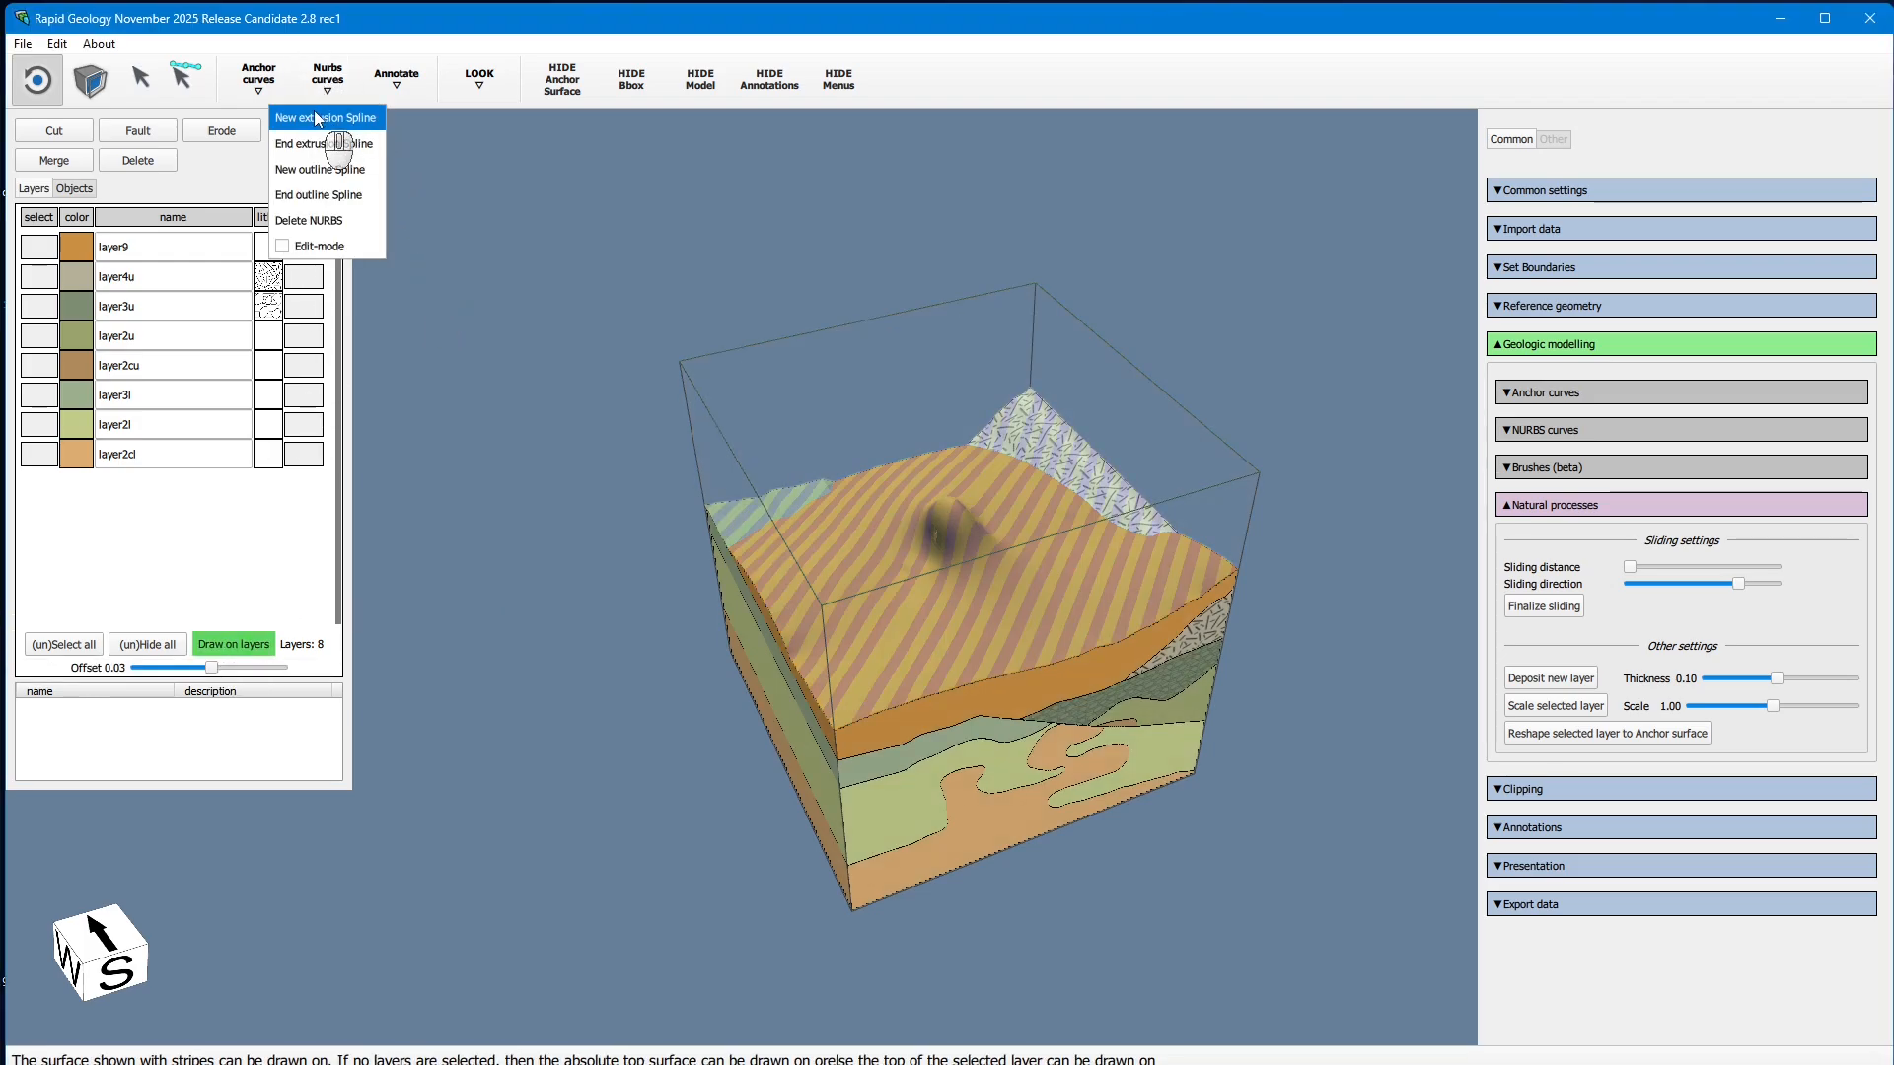
pyautogui.click(318, 113)
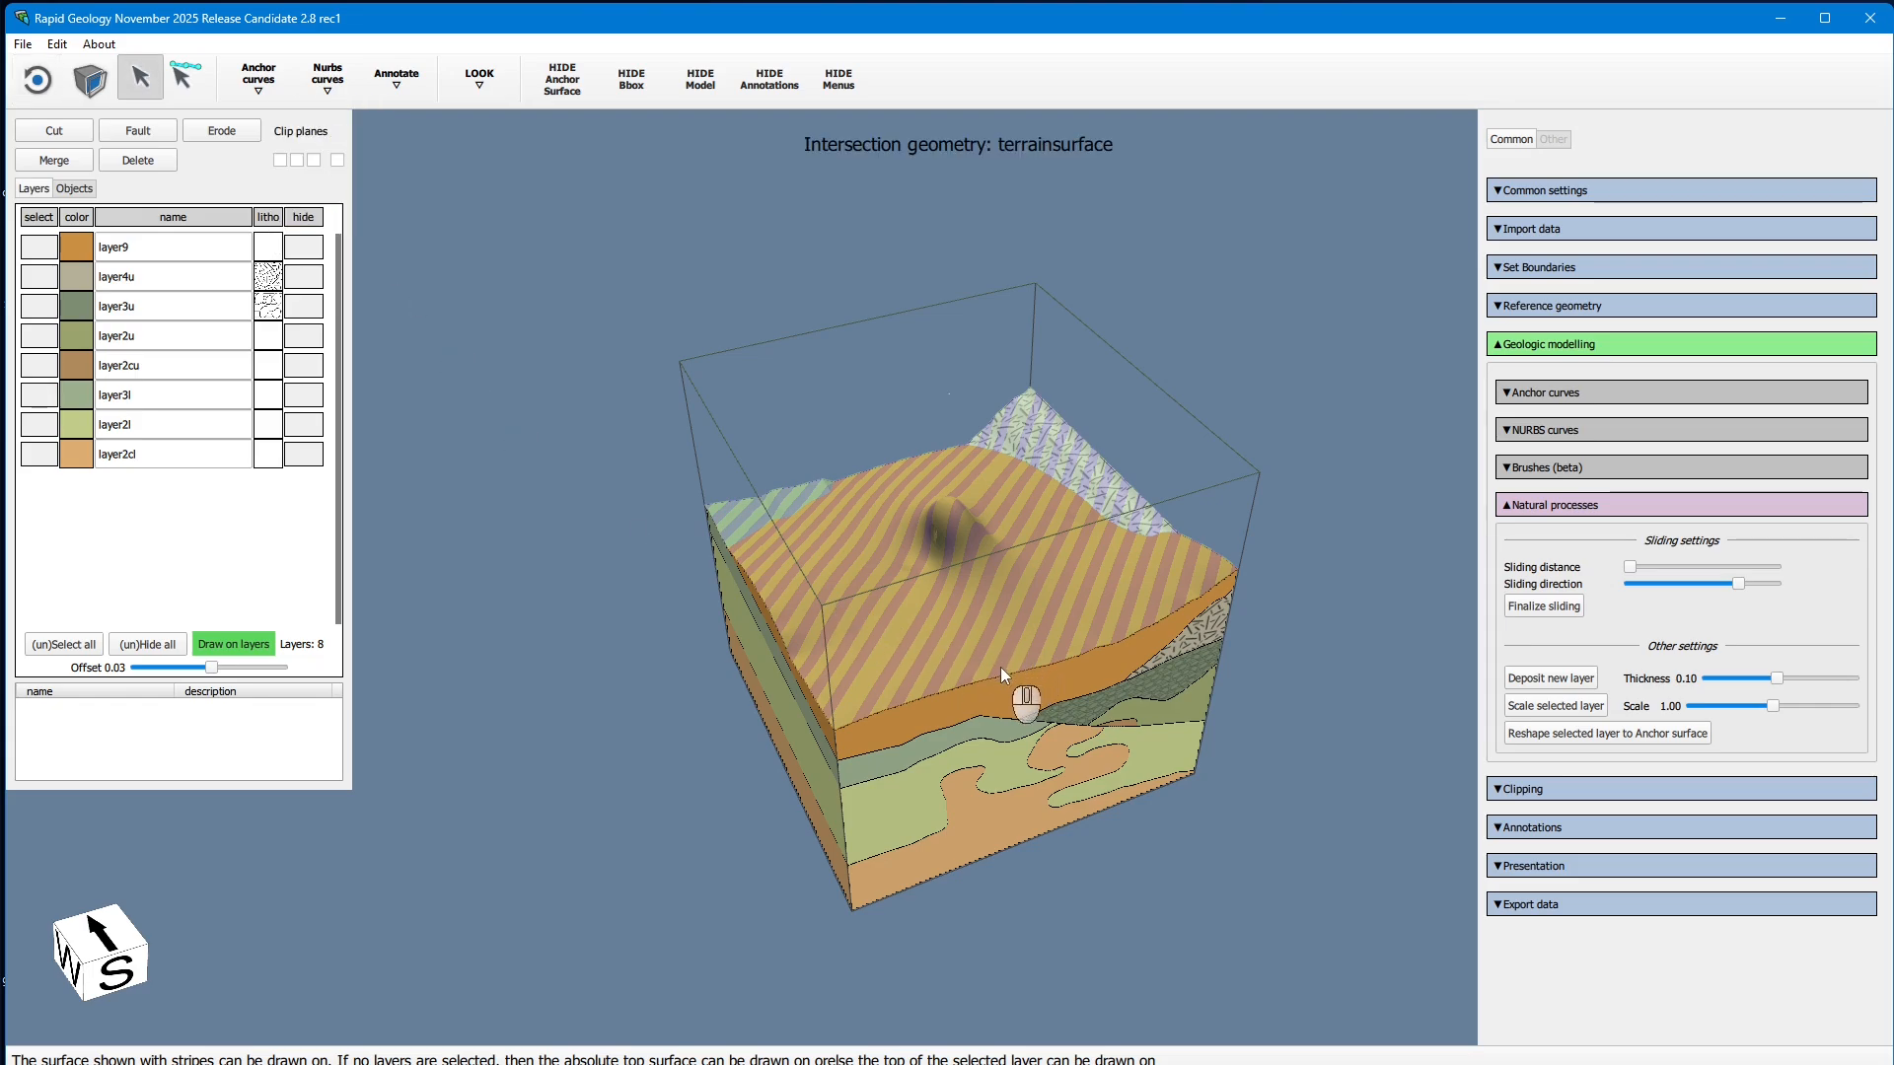
pyautogui.moveTo(984, 673); pyautogui.dragTo(896, 618)
pyautogui.moveTo(824, 546)
pyautogui.mouseDown()
pyautogui.moveTo(848, 500)
pyautogui.moveTo(896, 480)
pyautogui.moveTo(1010, 489)
pyautogui.moveTo(1139, 572)
pyautogui.moveTo(1172, 565)
pyautogui.mouseUp()
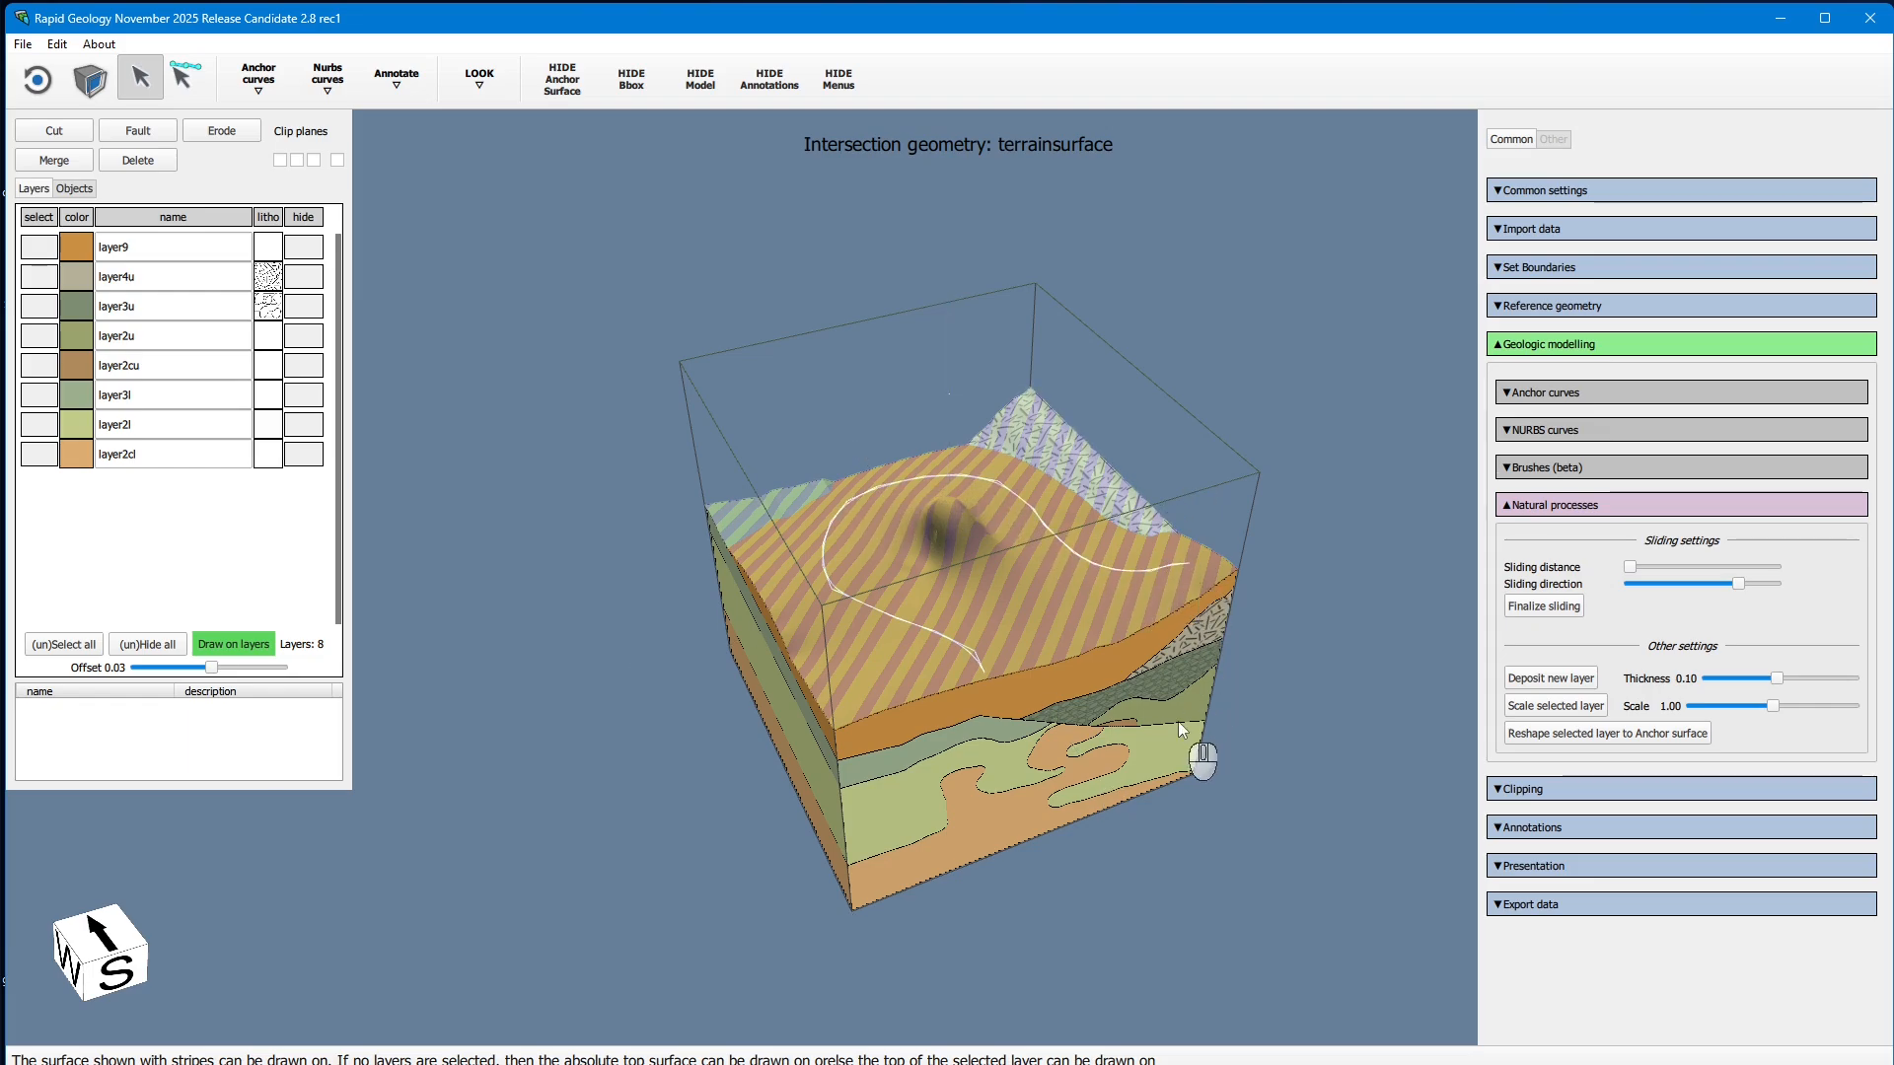
pyautogui.click(38, 78)
pyautogui.moveTo(390, 434); pyautogui.dragTo(464, 394)
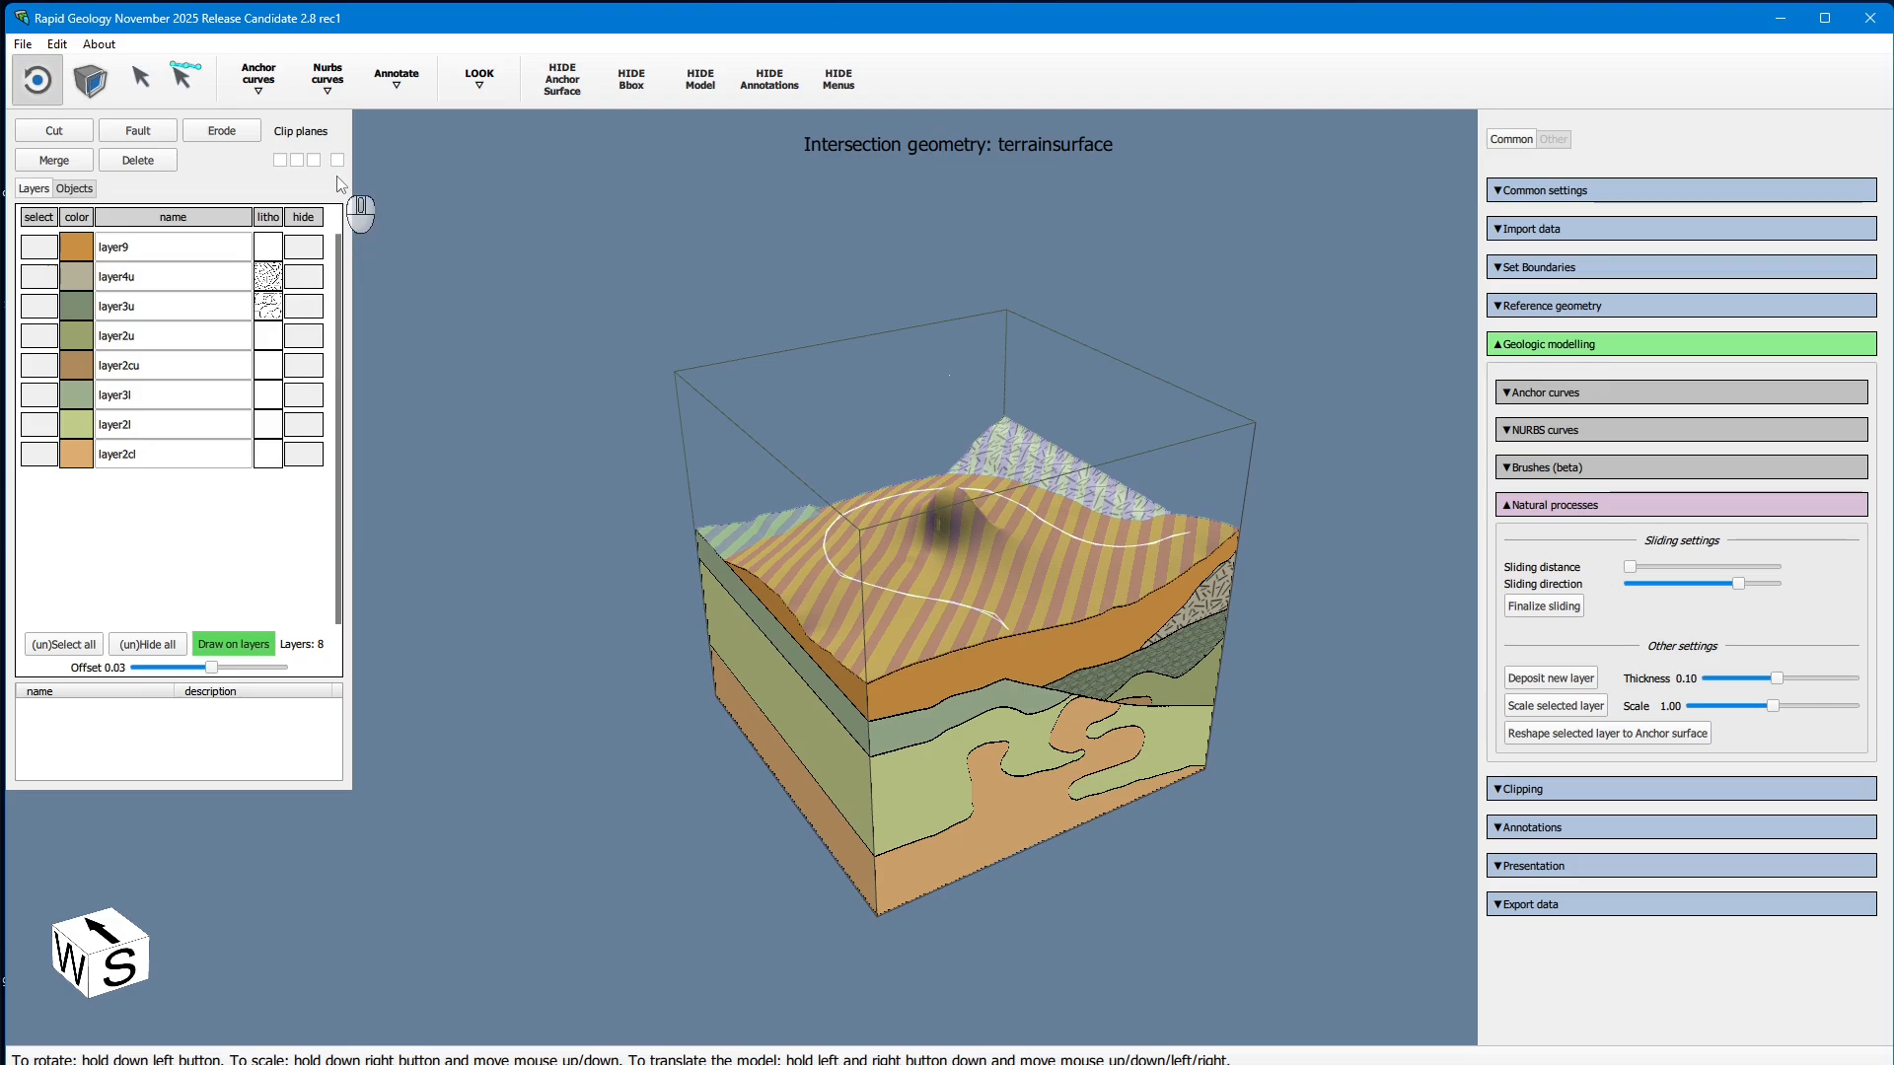
pyautogui.click(328, 81)
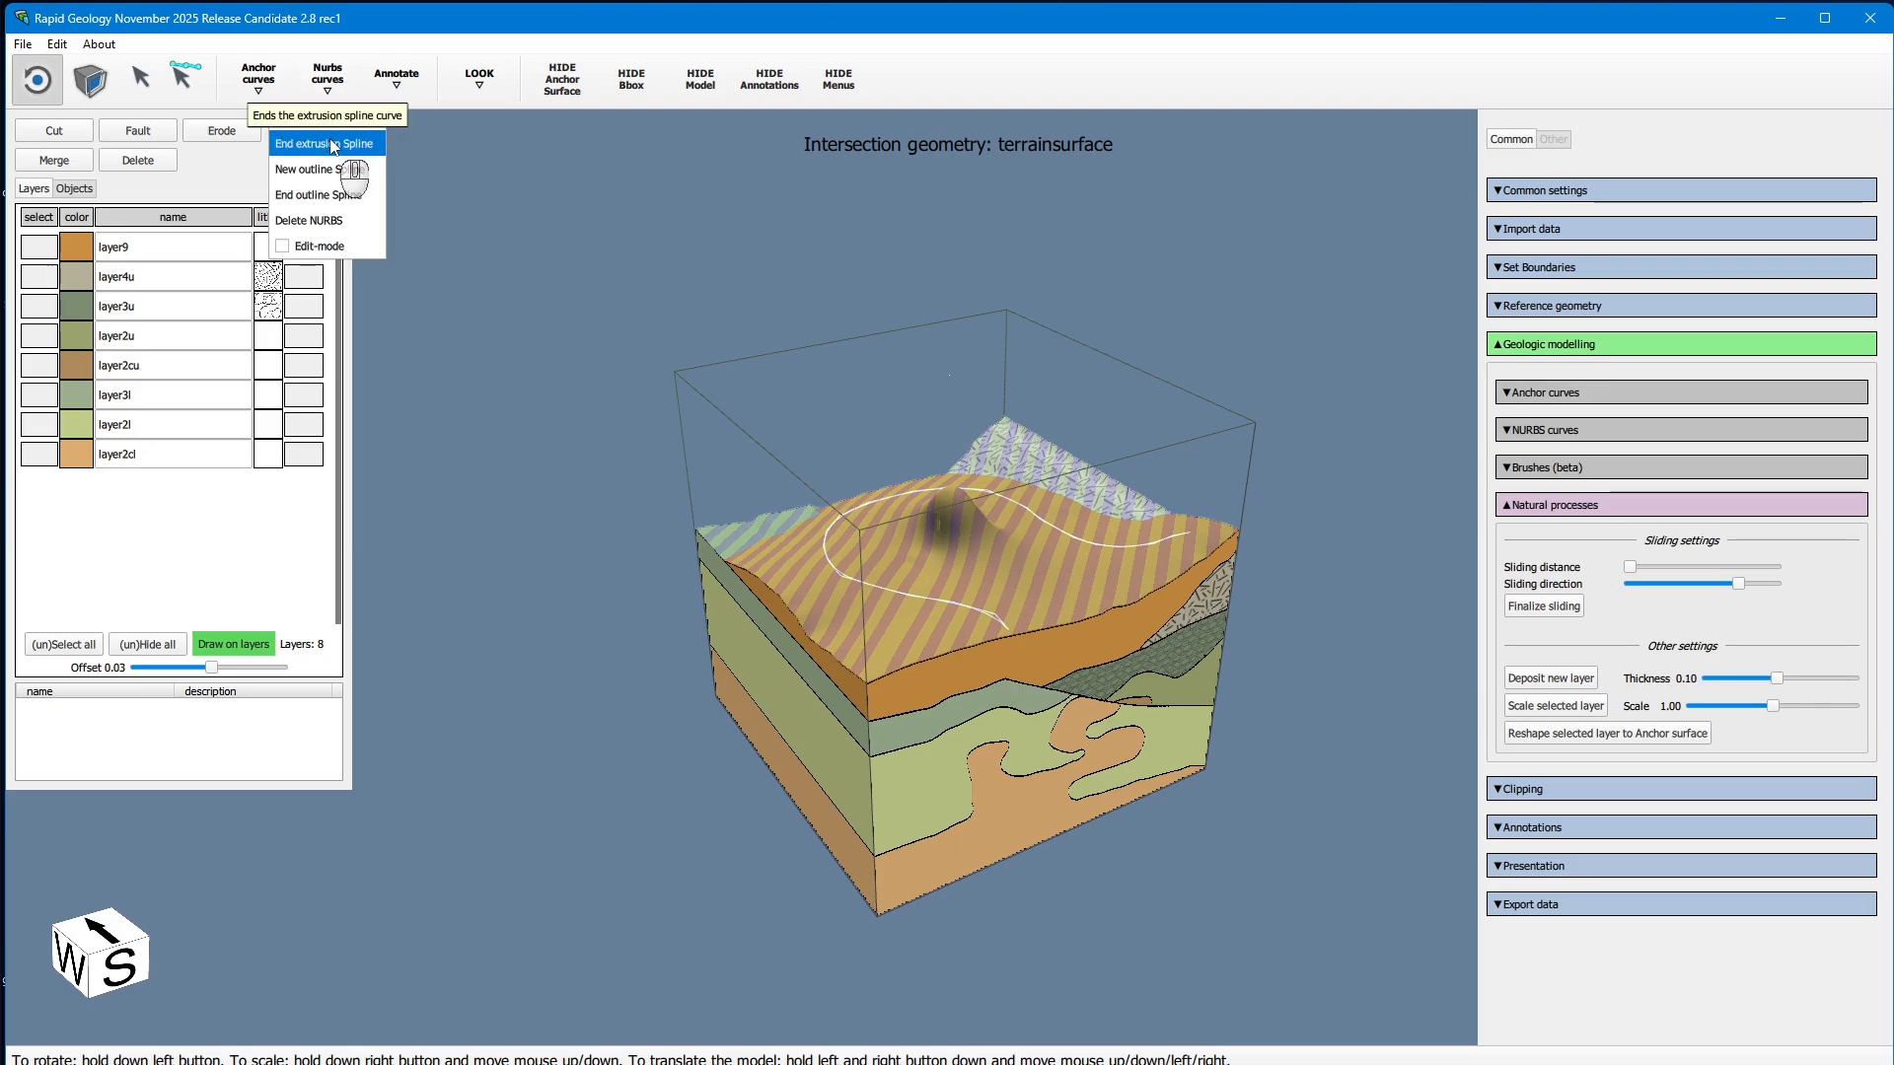
pyautogui.click(325, 144)
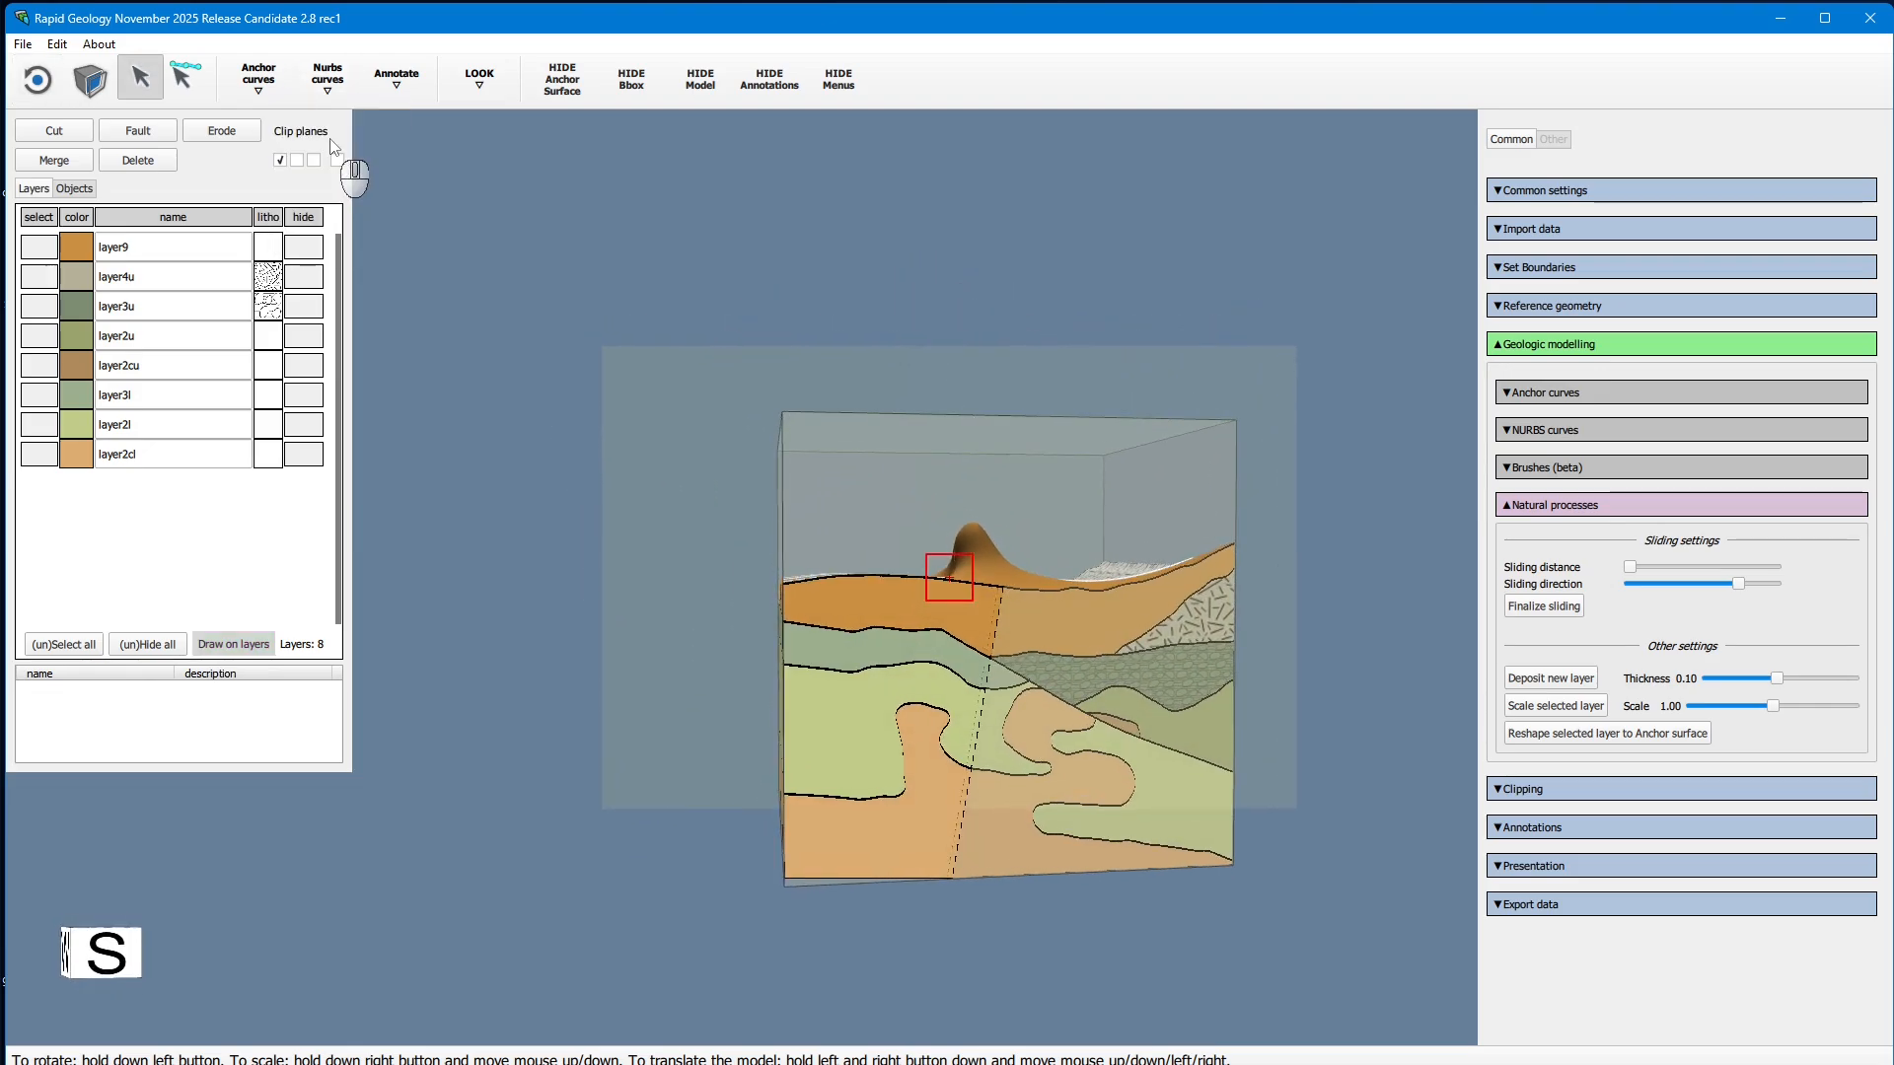
# Step: Draw an oval outline spline around the extrusion path's south end on the tangential plane and end it to generate the tube
pyautogui.click(36, 78)
pyautogui.moveTo(457, 523); pyautogui.dragTo(523, 353, button='right')
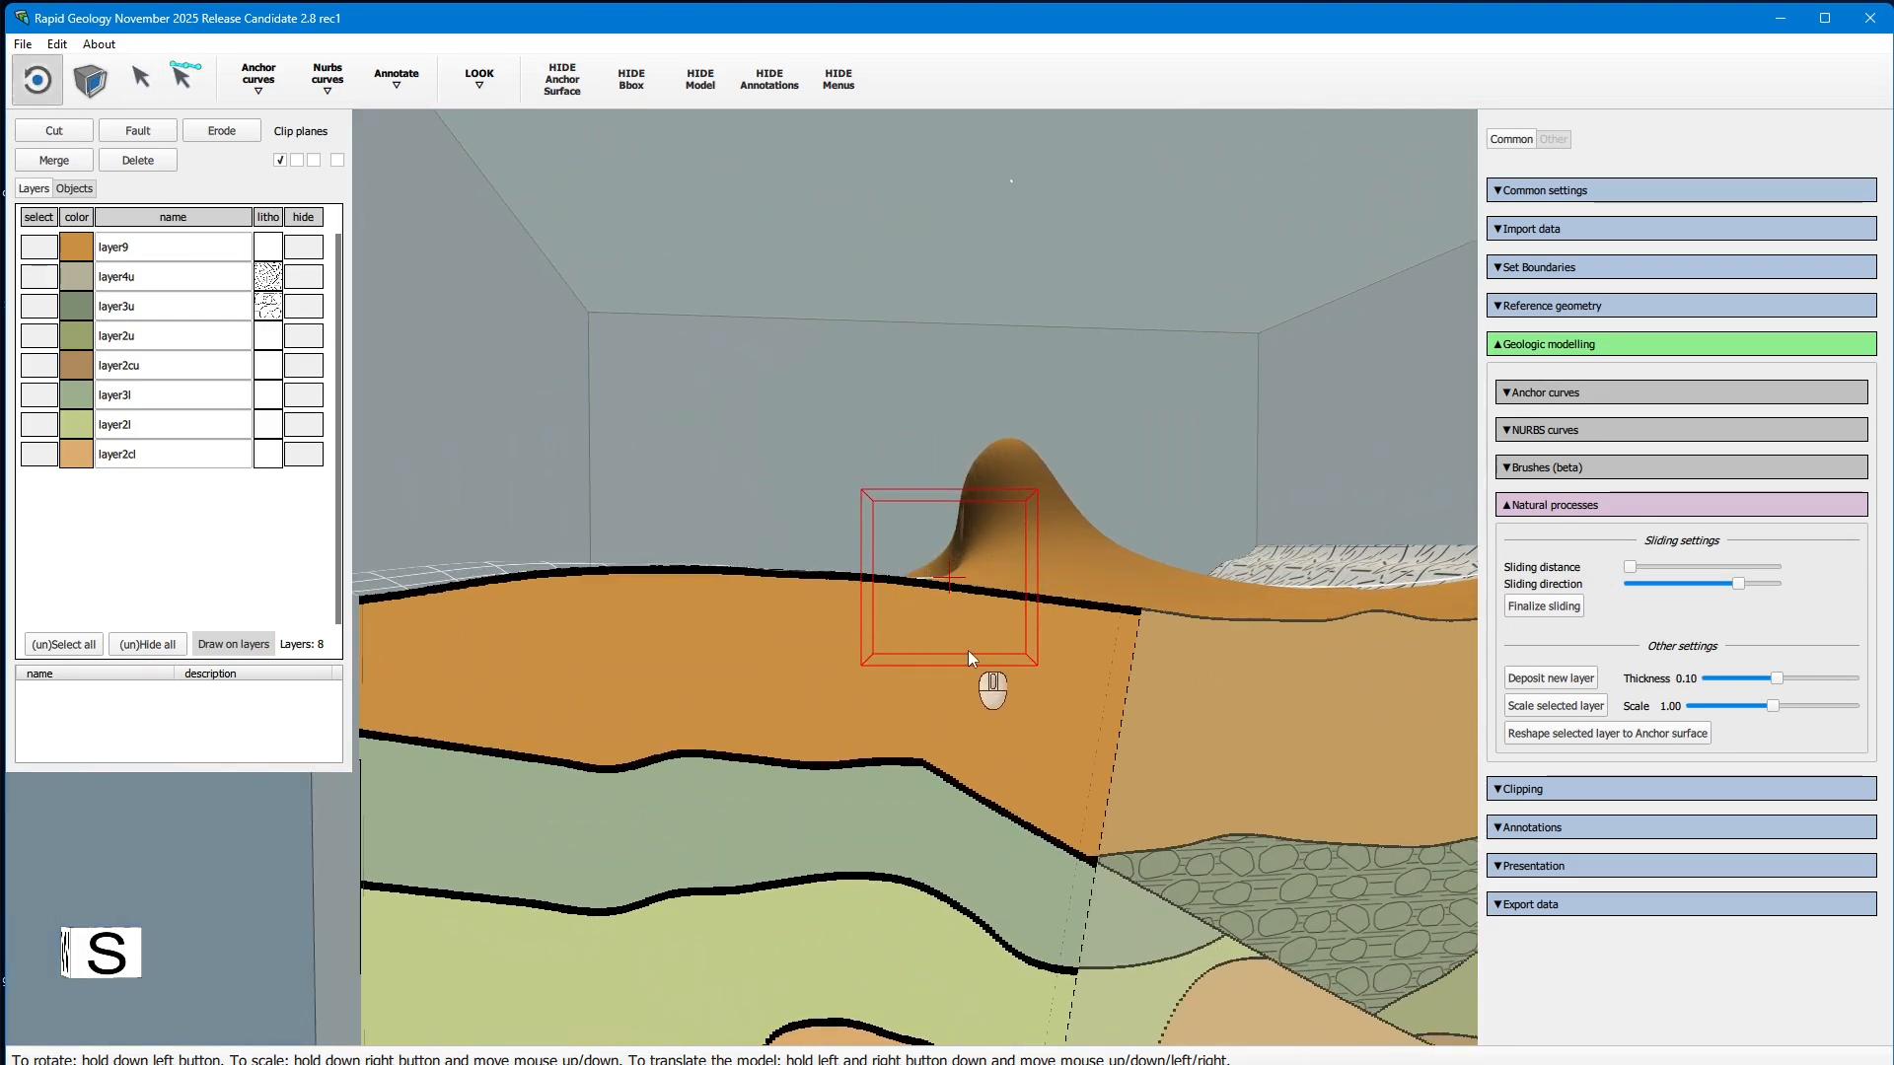
pyautogui.moveTo(709, 408); pyautogui.dragTo(716, 476)
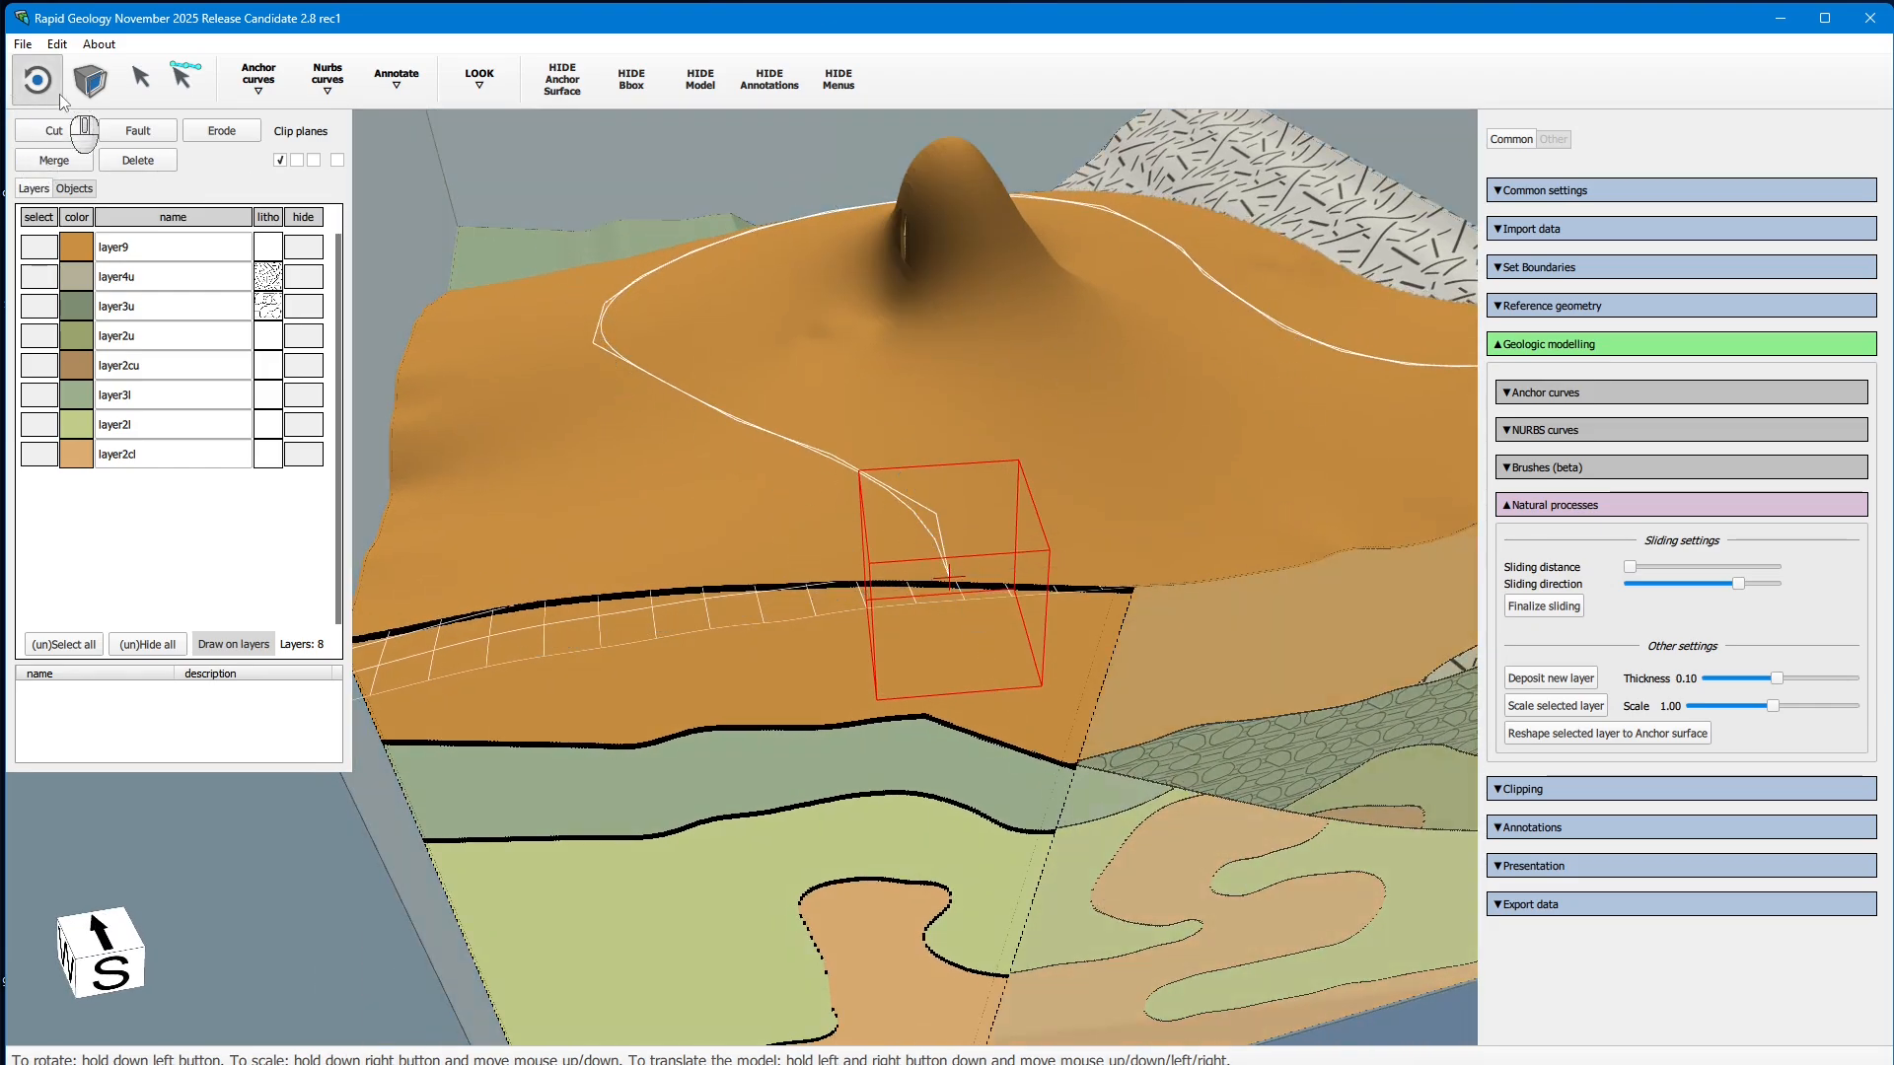
pyautogui.moveTo(536, 649); pyautogui.dragTo(494, 505)
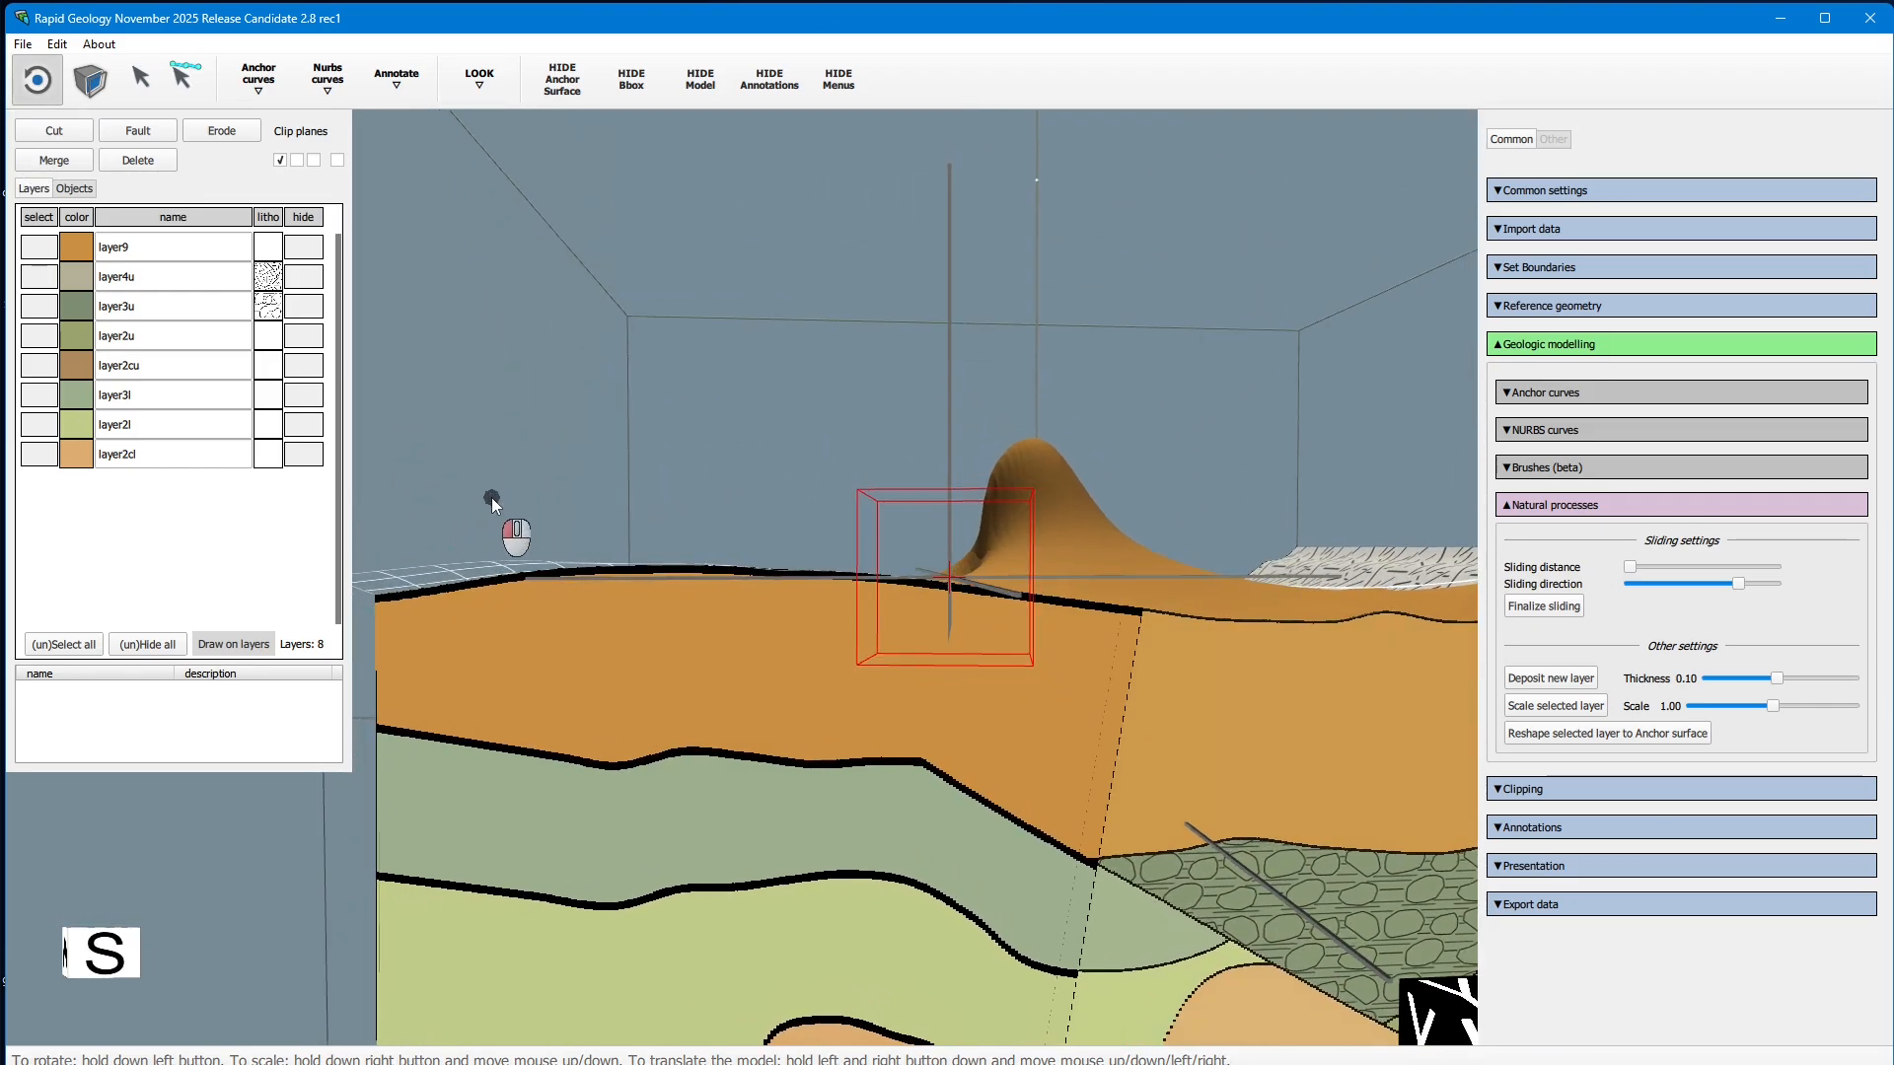
pyautogui.click(258, 79)
pyautogui.click(327, 79)
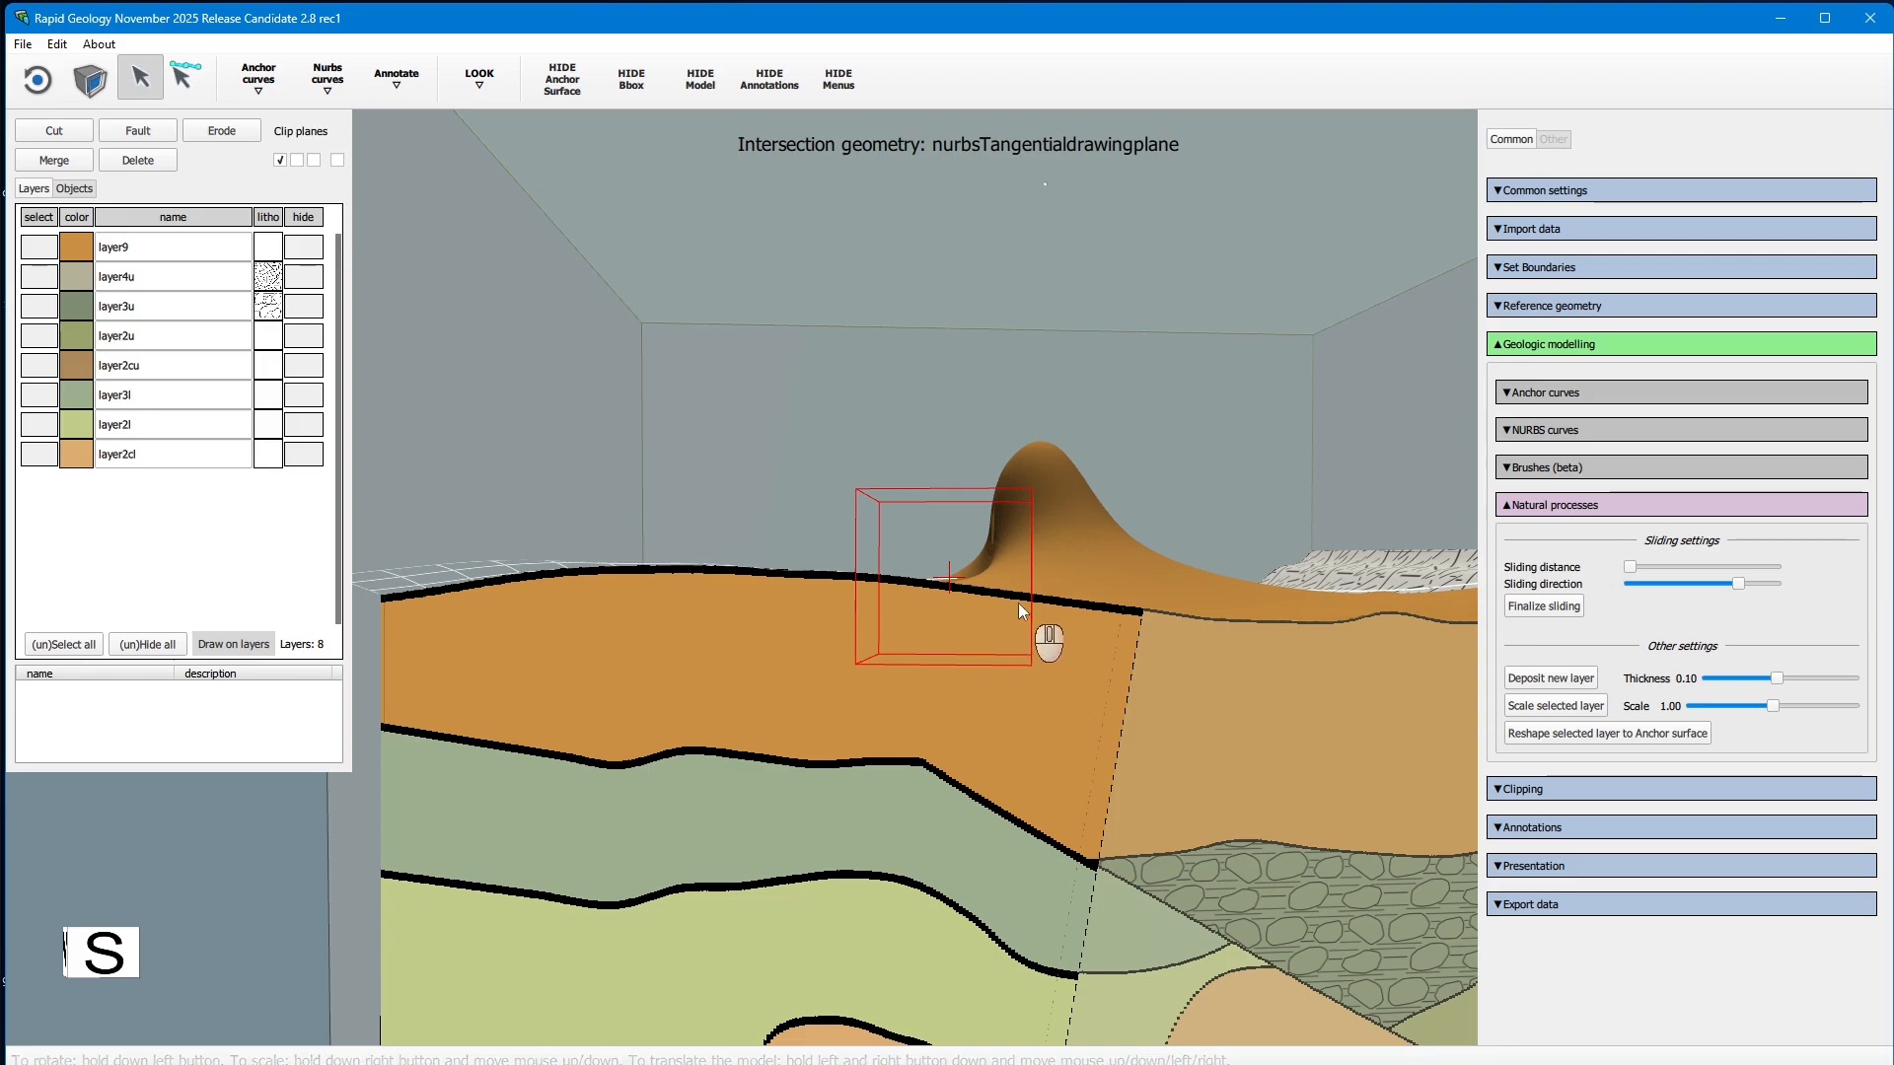
pyautogui.moveTo(1015, 597)
pyautogui.mouseDown()
pyautogui.moveTo(967, 501)
pyautogui.moveTo(819, 546)
pyautogui.moveTo(862, 611)
pyautogui.moveTo(947, 633)
pyautogui.mouseUp()
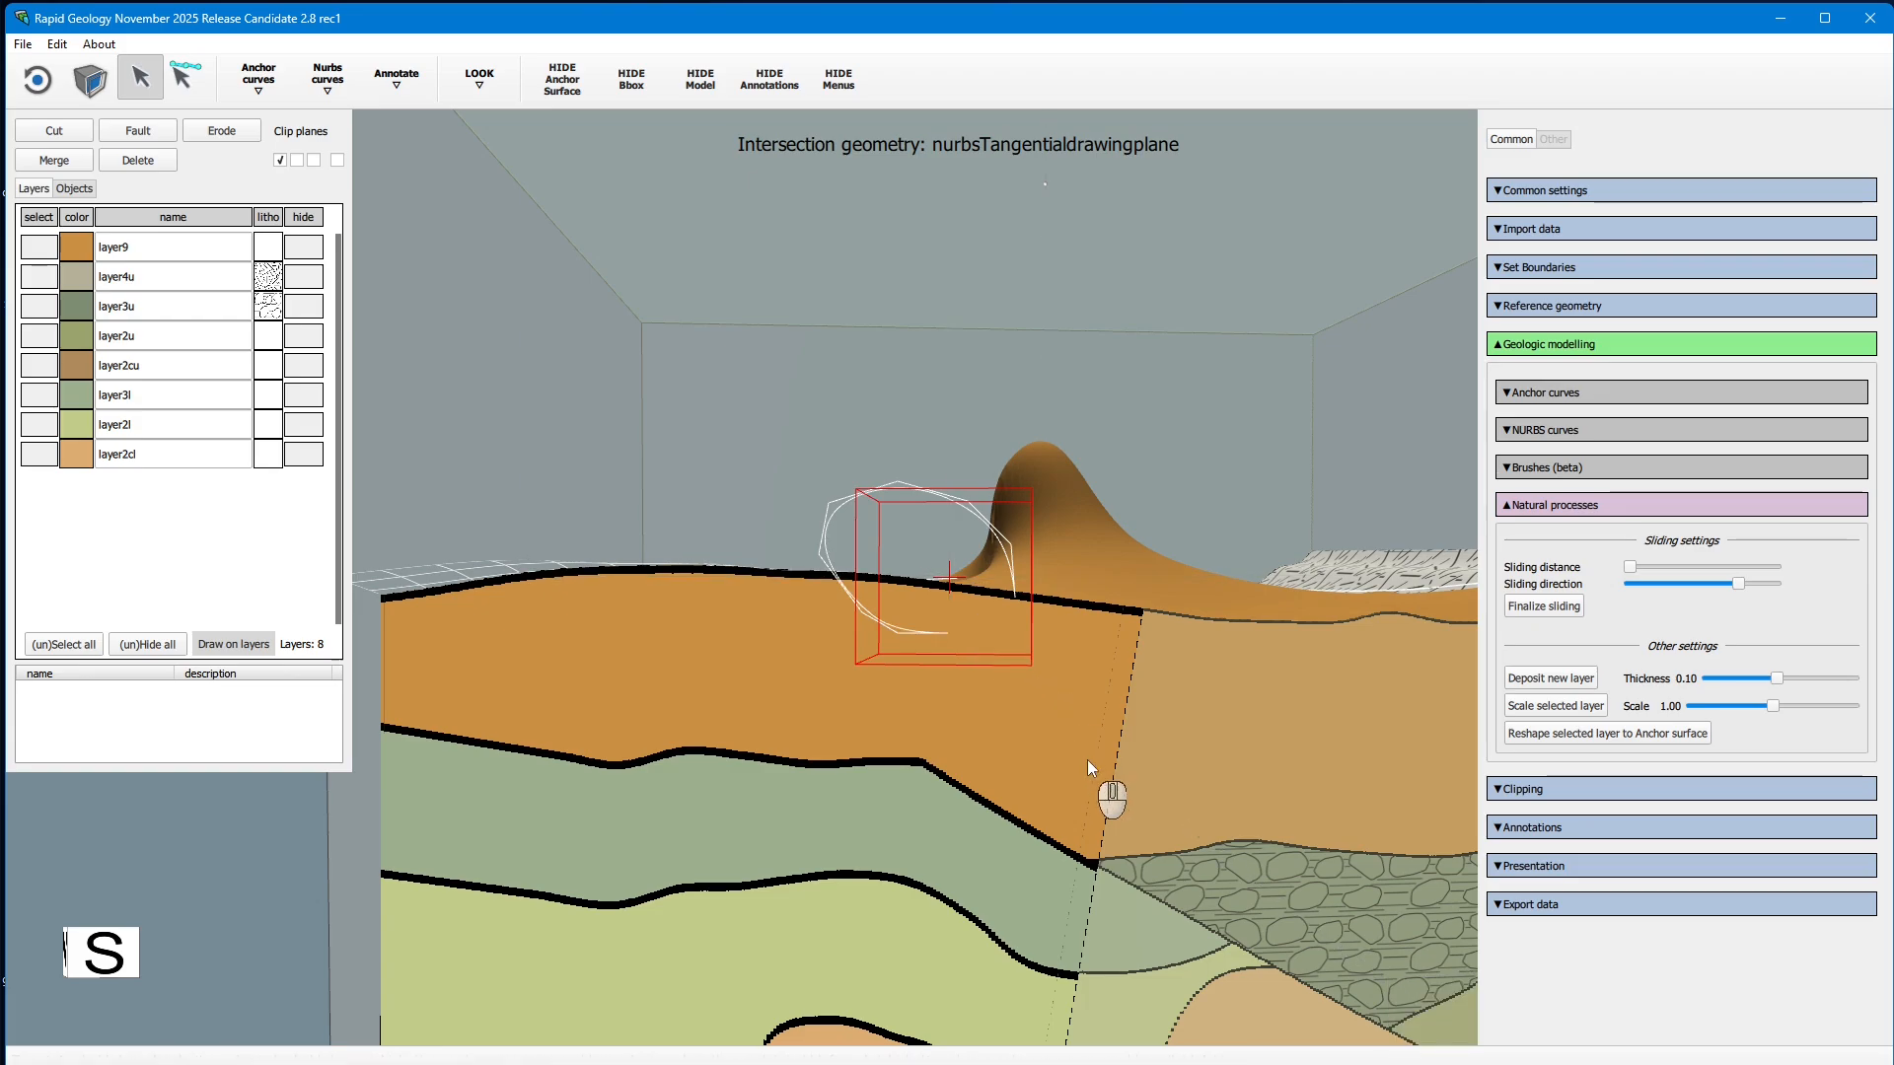
pyautogui.click(328, 79)
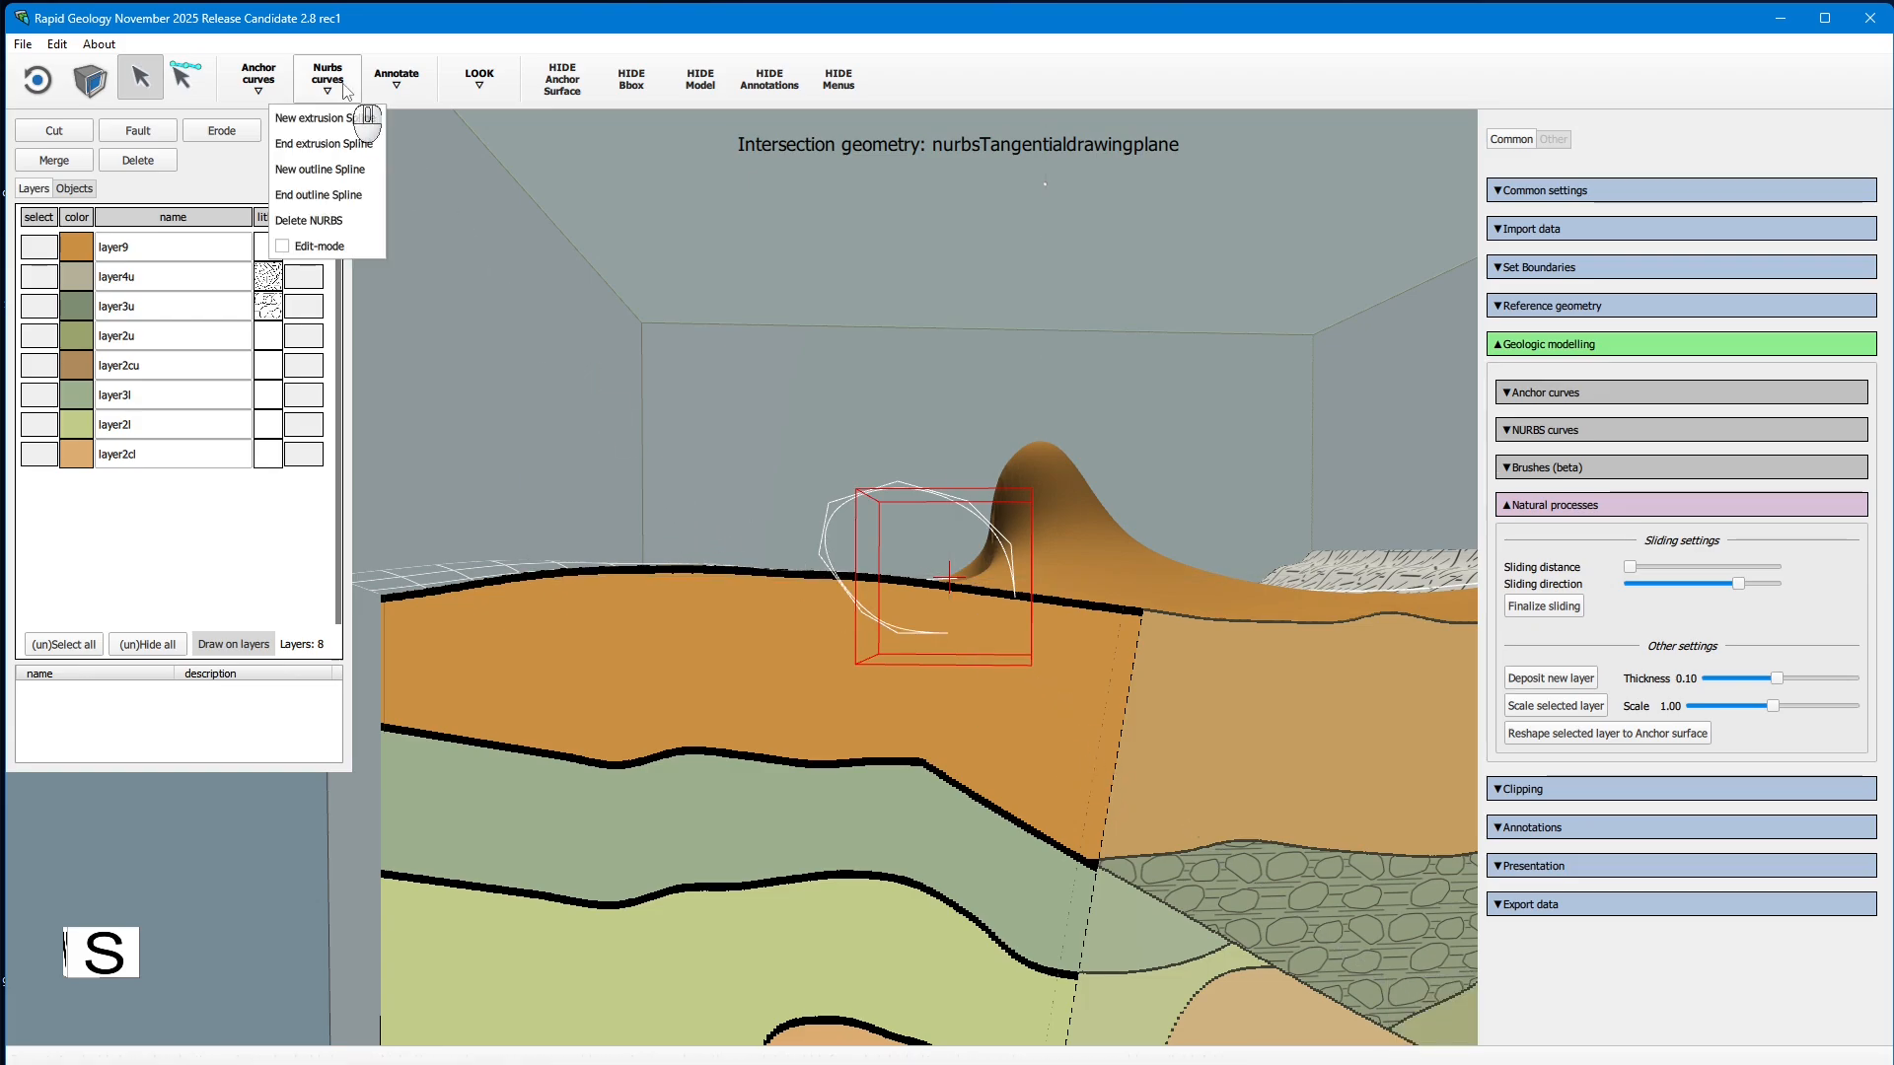
pyautogui.click(325, 197)
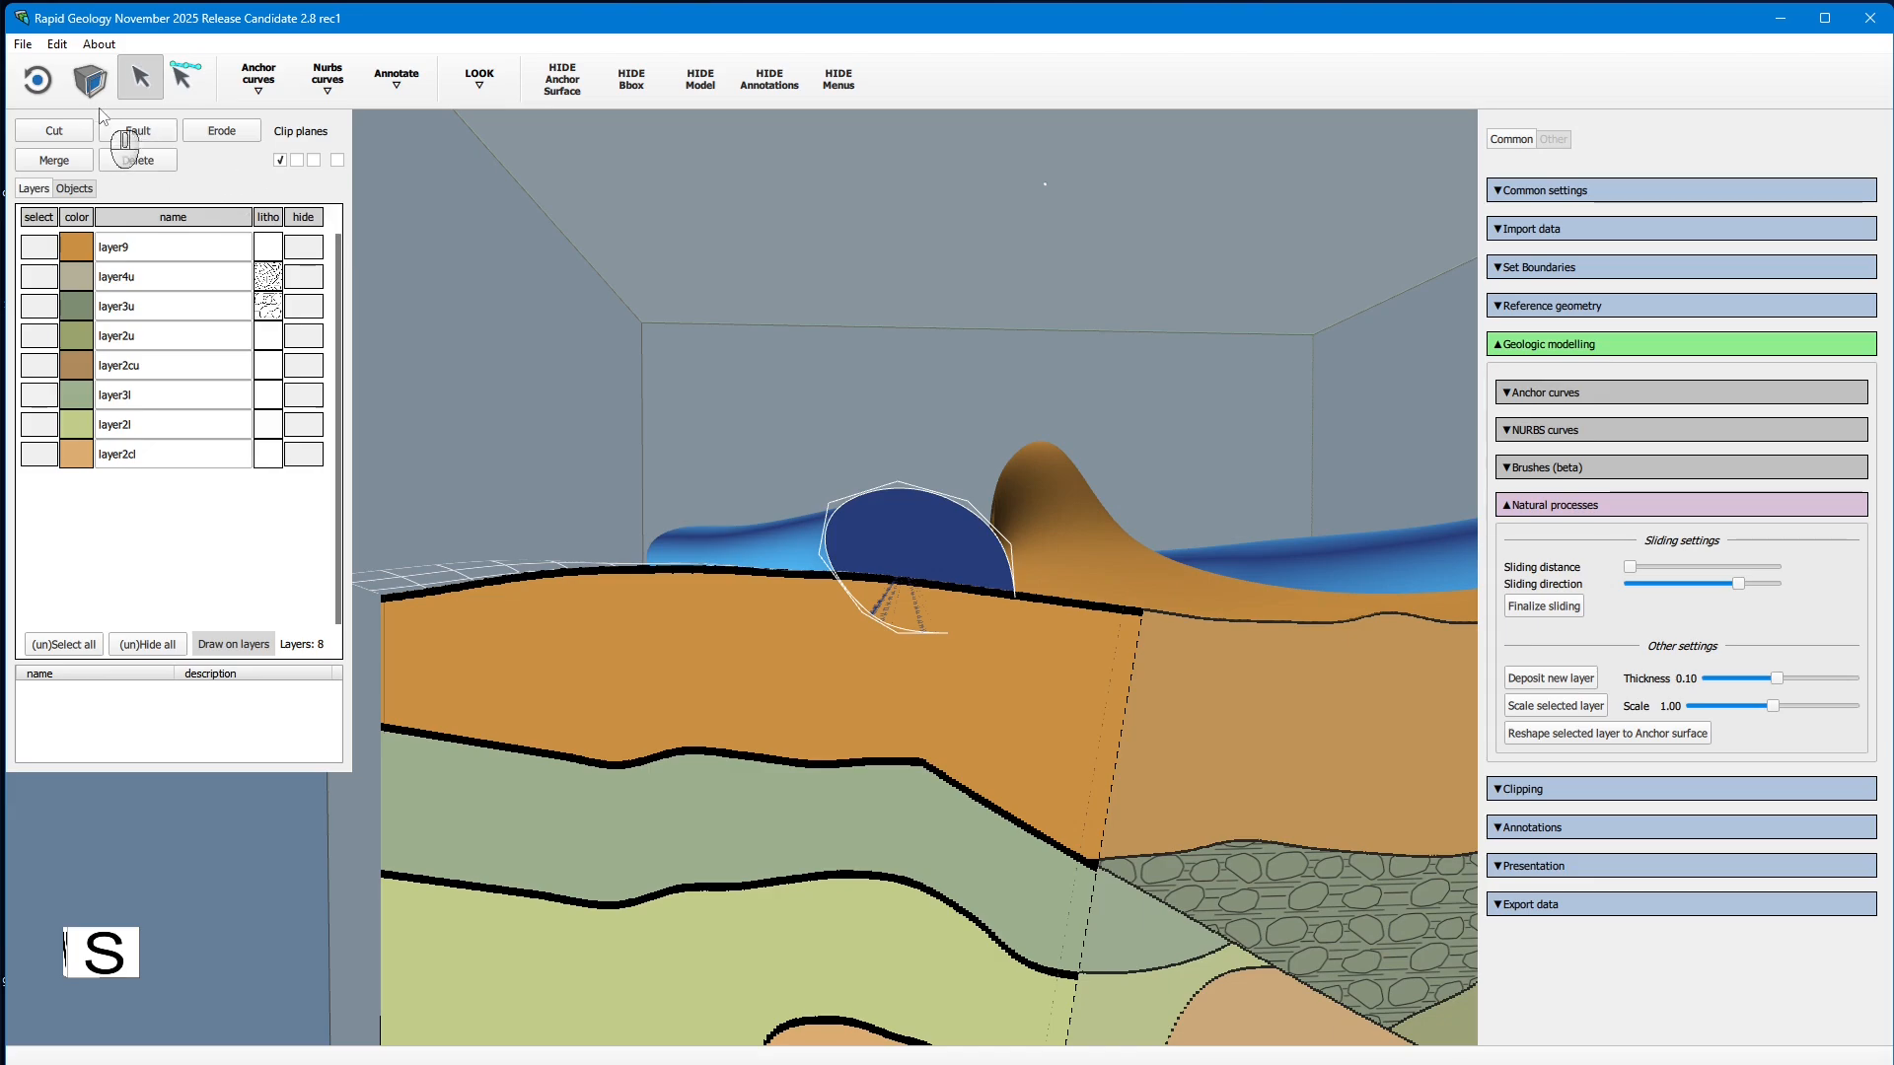
# Step: Reshape the tube's outline curve by moving its control points inward to make the cross-section smaller and flatter
pyautogui.click(37, 79)
pyautogui.moveTo(719, 278); pyautogui.dragTo(1198, 531)
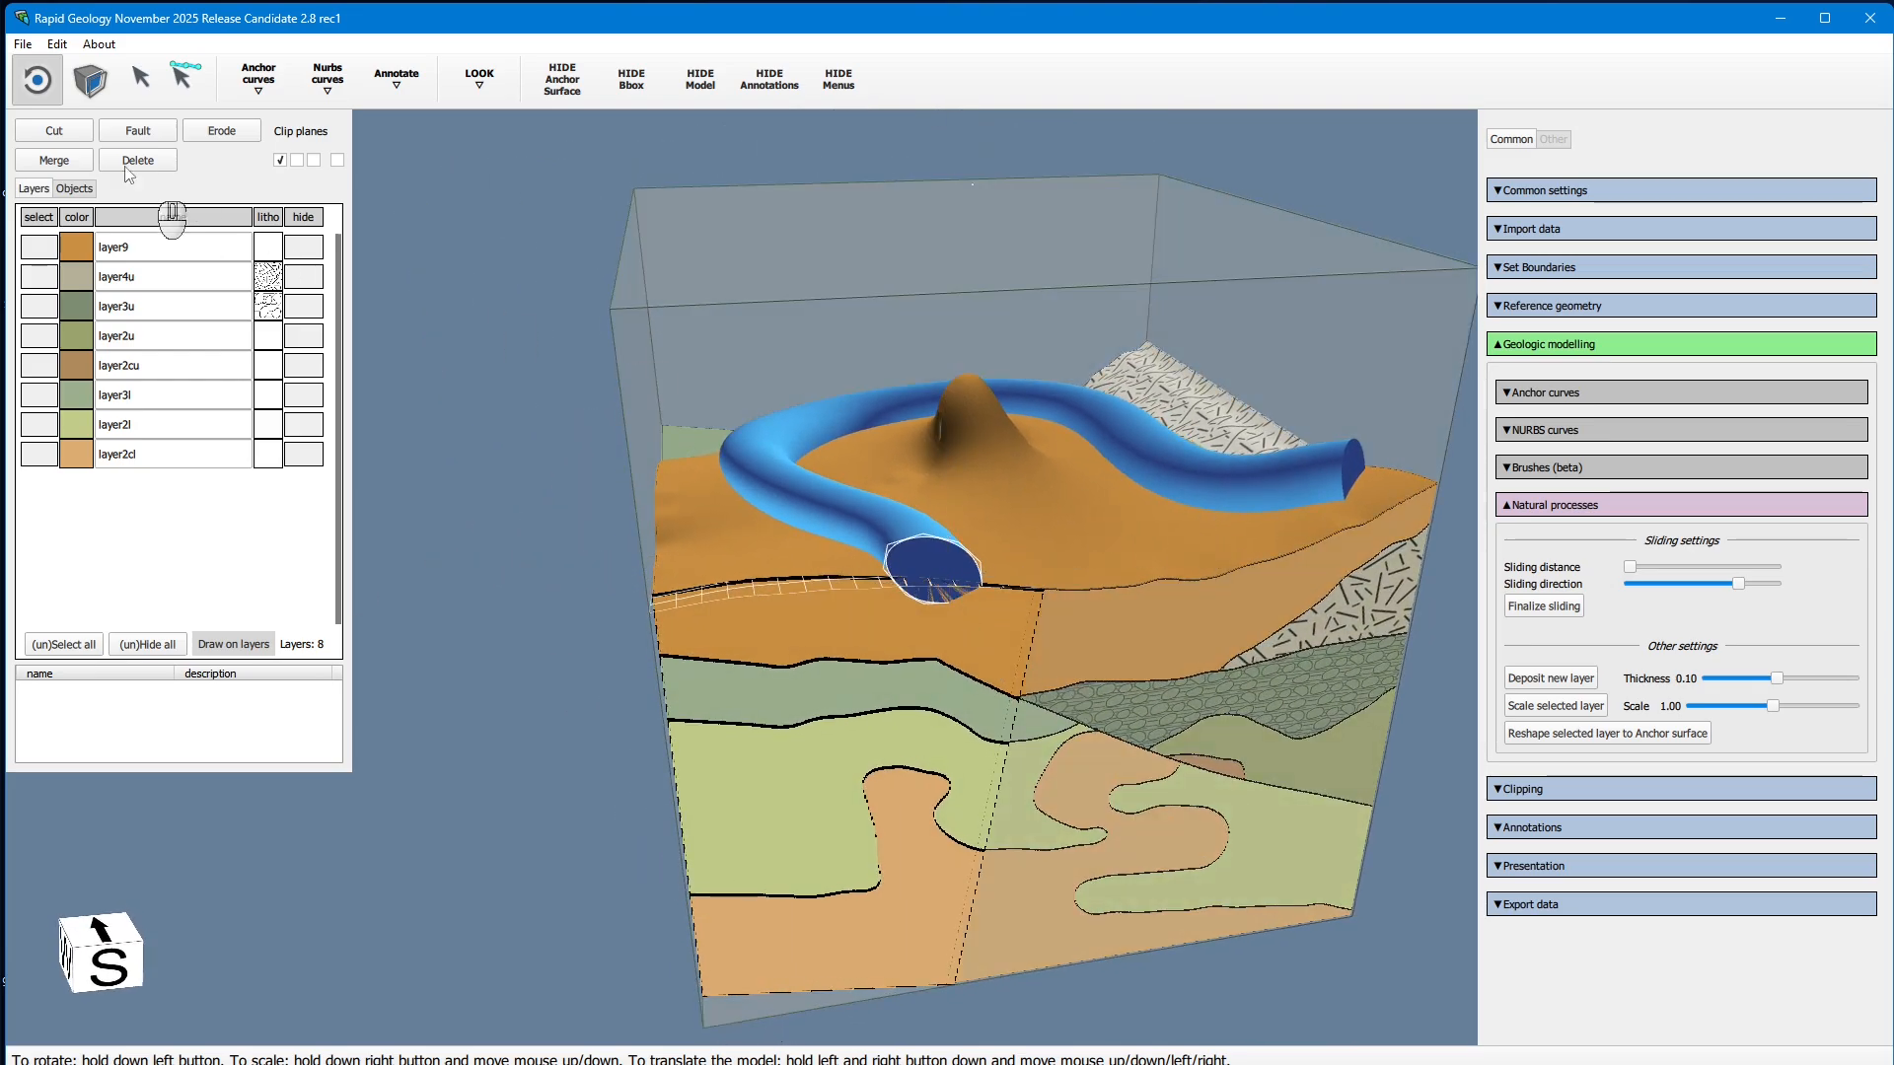
pyautogui.click(140, 77)
pyautogui.click(938, 540)
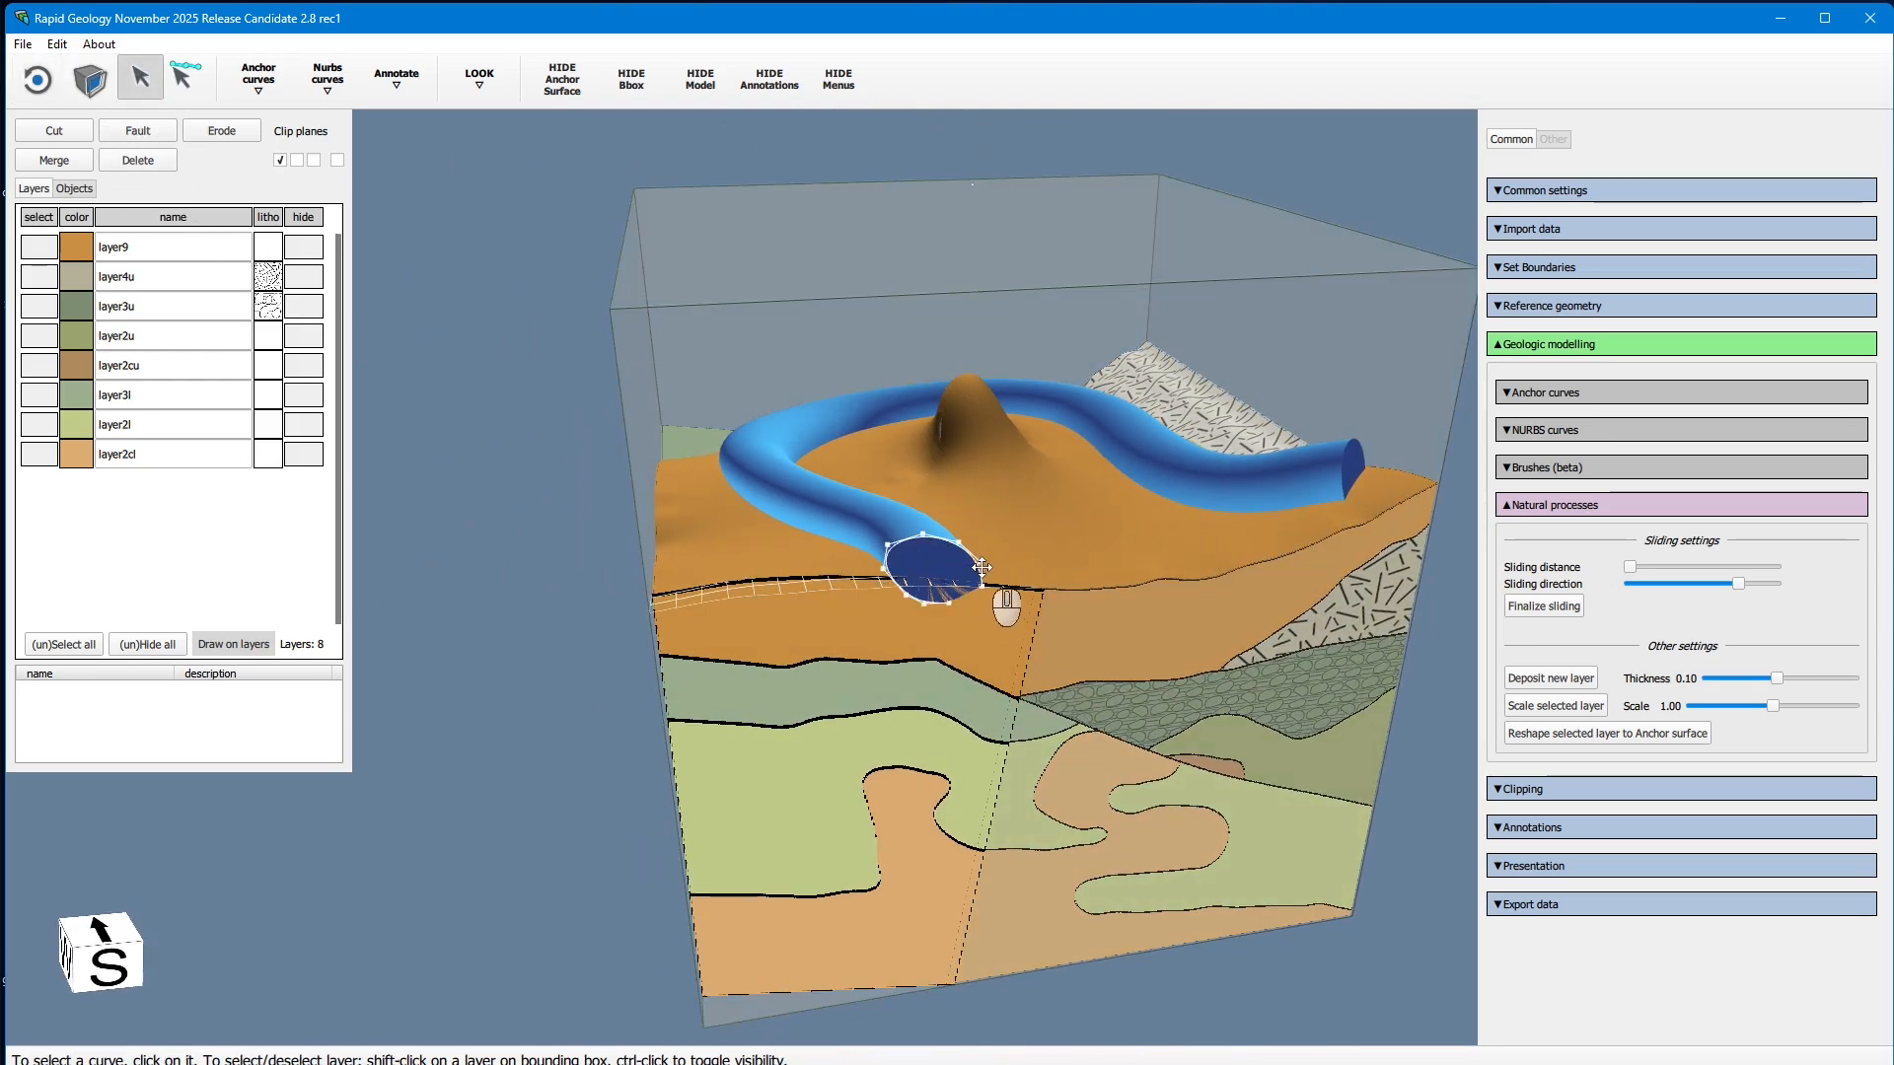
pyautogui.moveTo(980, 565); pyautogui.dragTo(892, 570)
pyautogui.click(957, 542)
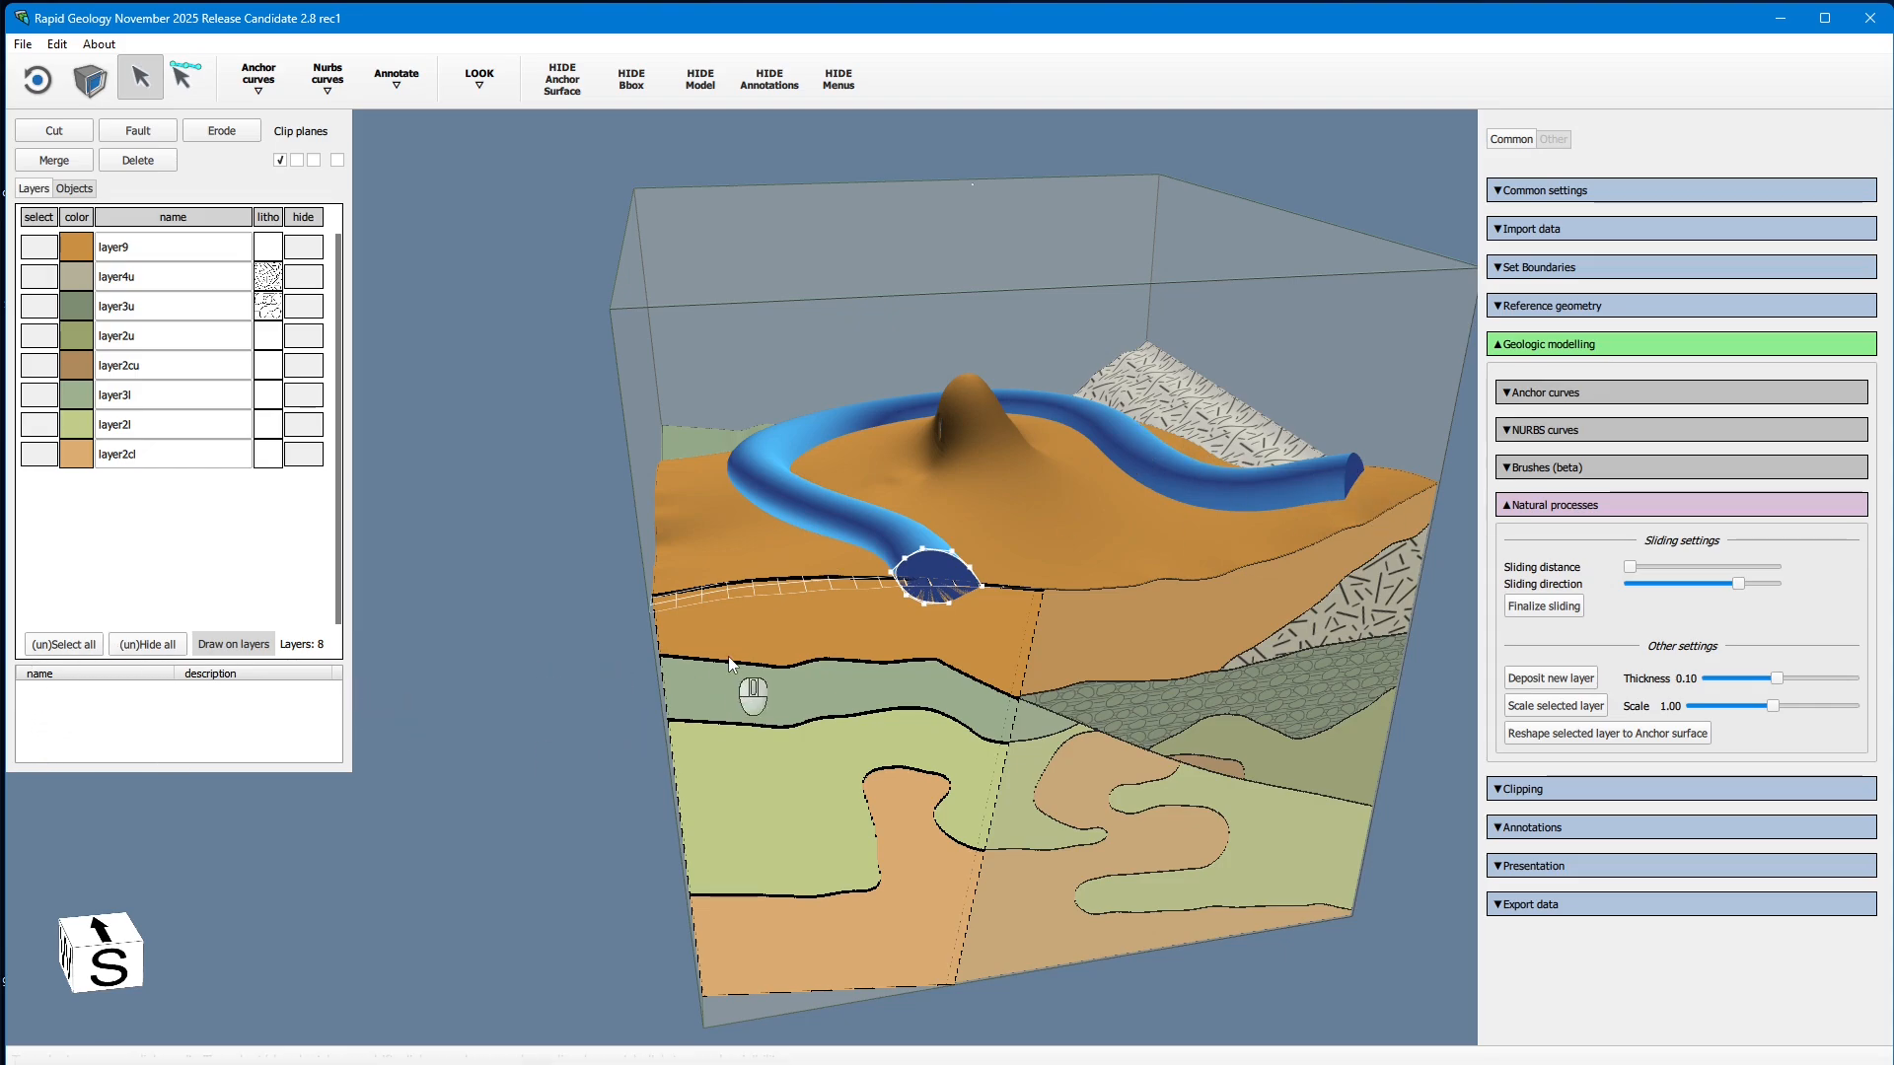
# Step: Cut the model with the NURBS tube to create a new layer, and delete the NURBS
pyautogui.click(54, 138)
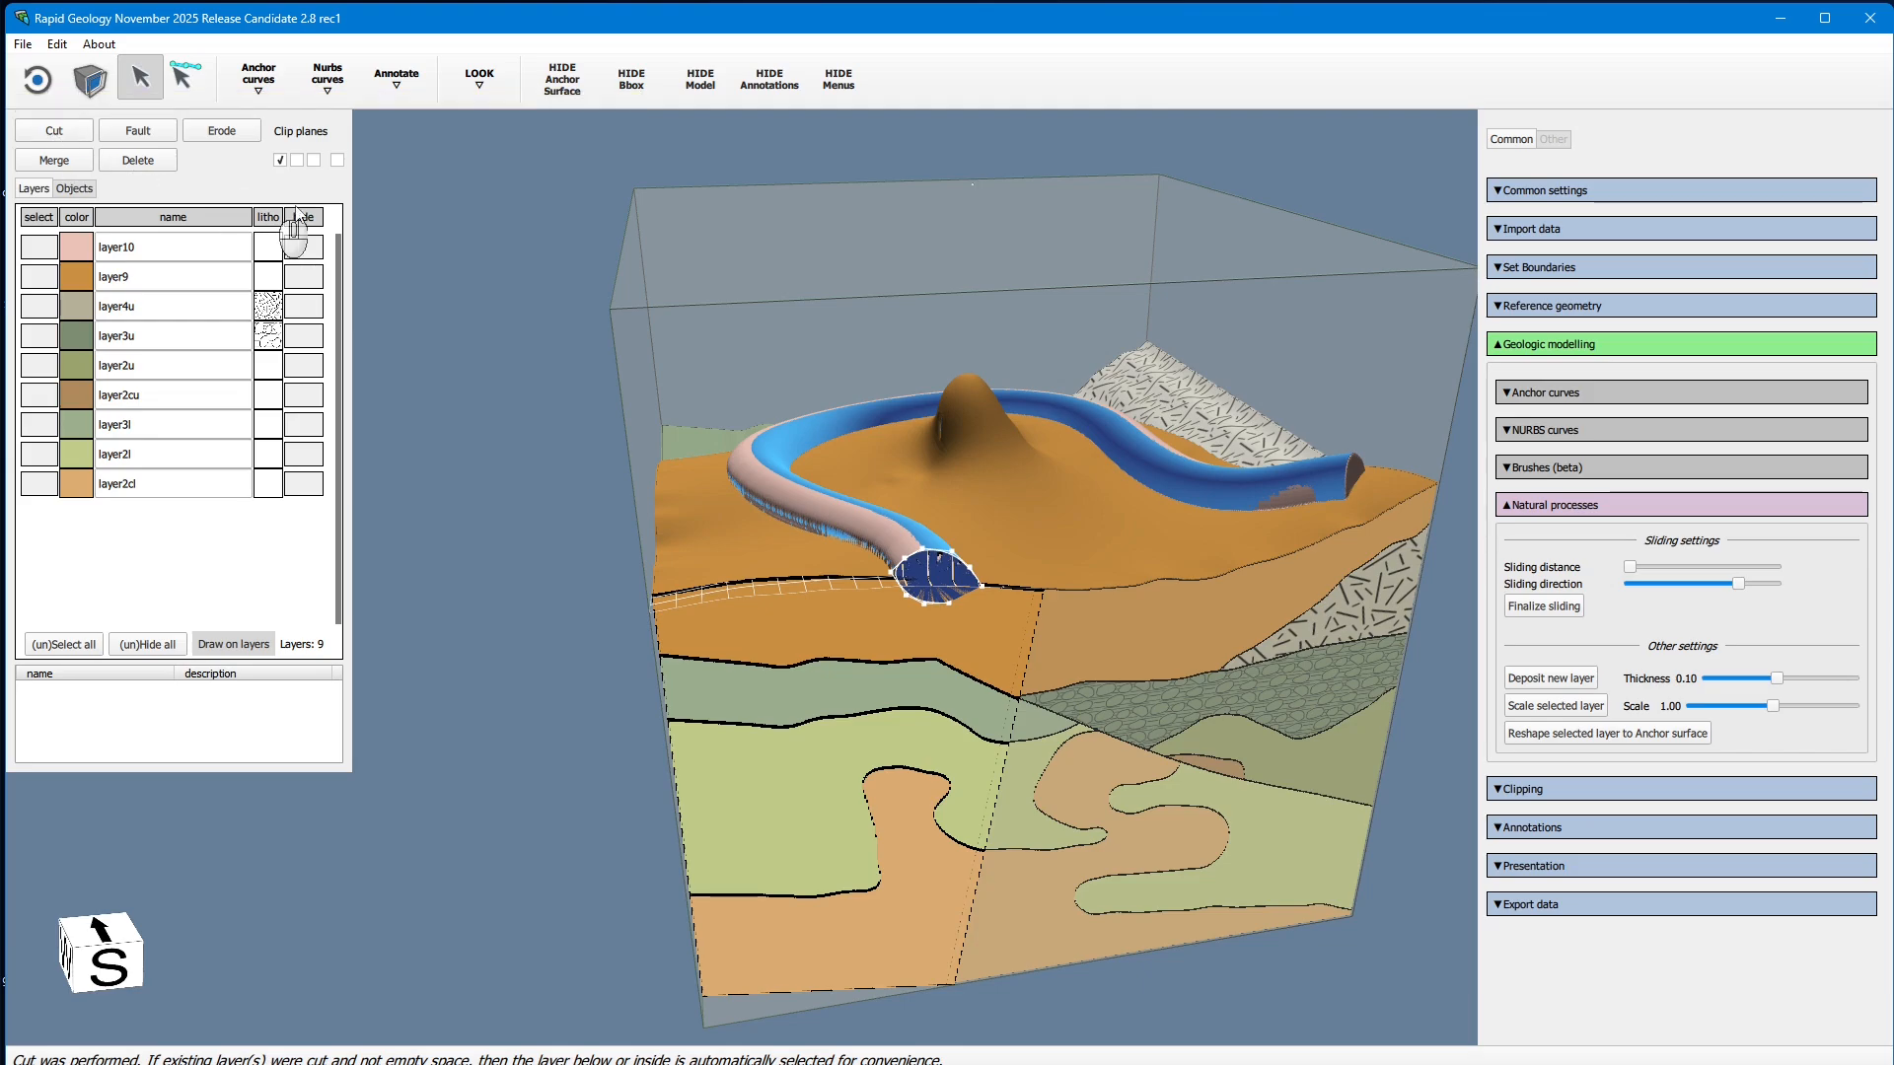
pyautogui.click(251, 81)
pyautogui.click(321, 220)
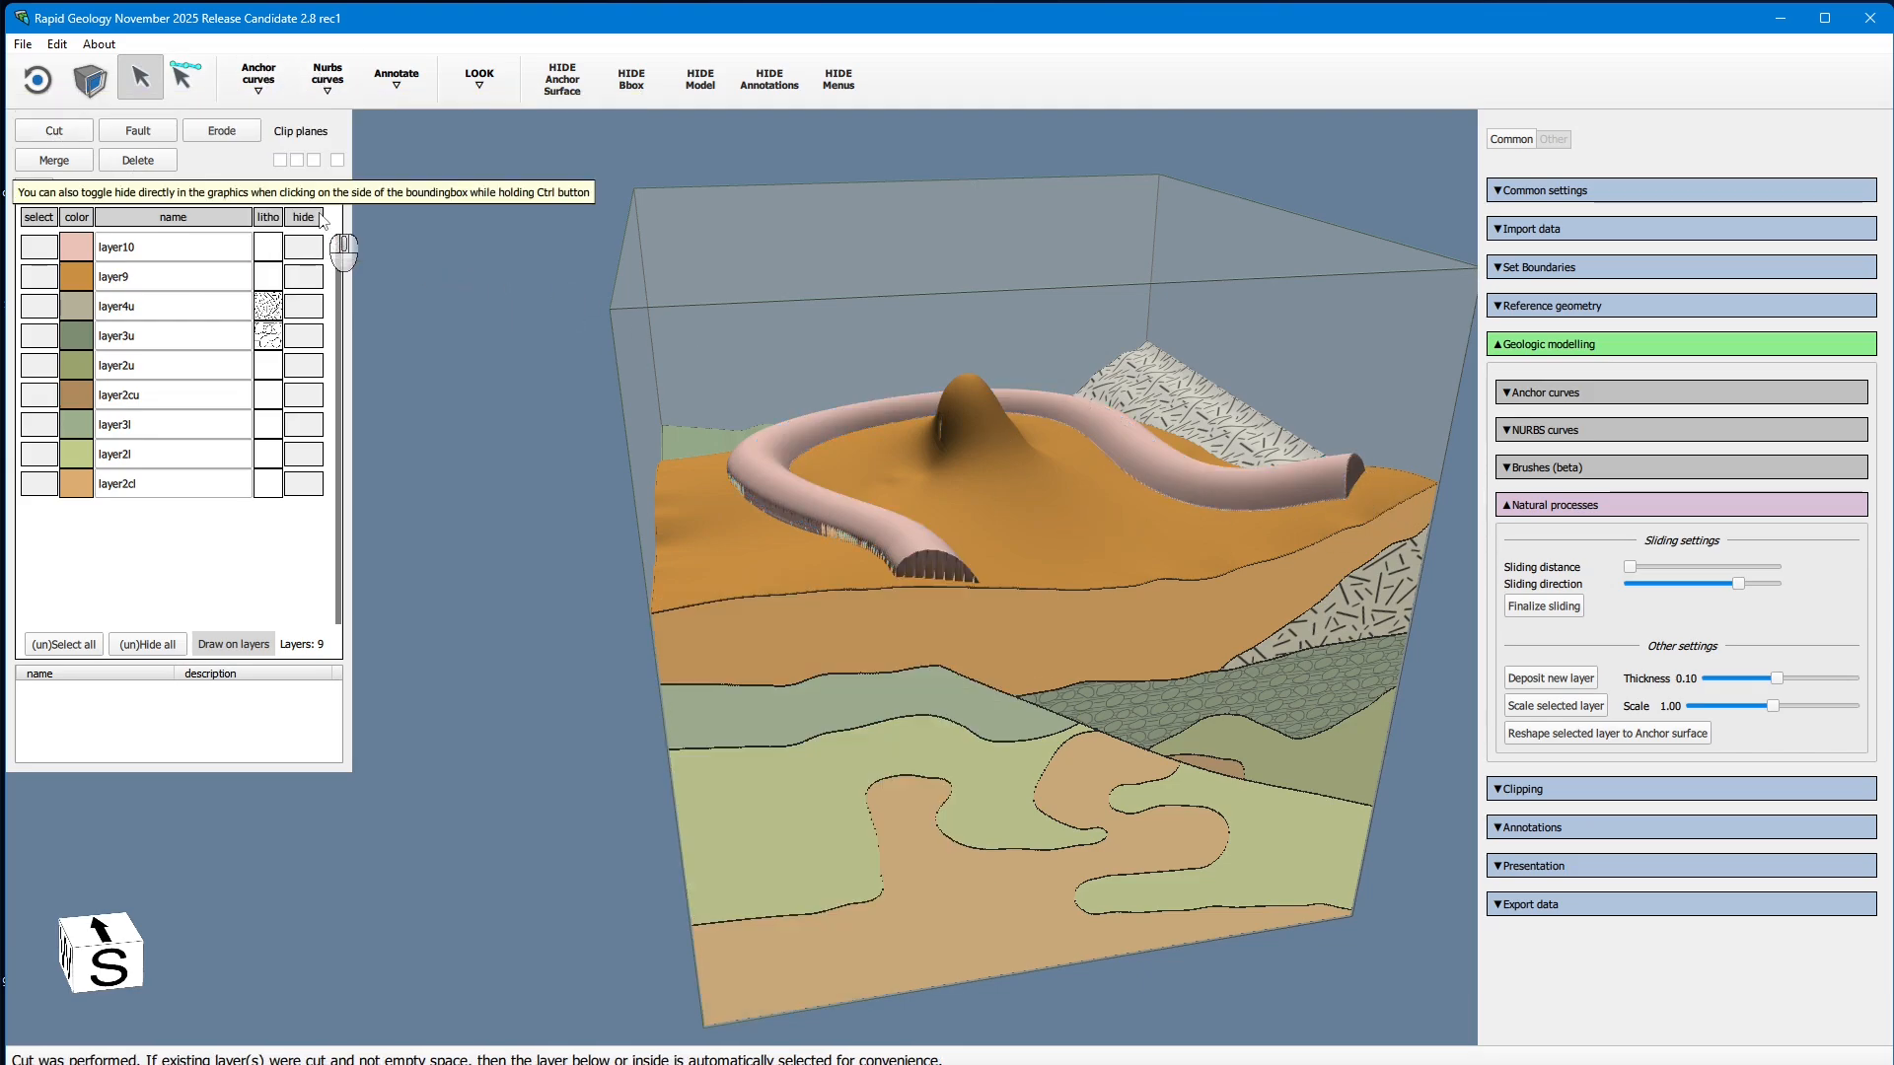
pyautogui.click(37, 78)
pyautogui.moveTo(848, 360); pyautogui.dragTo(1037, 685)
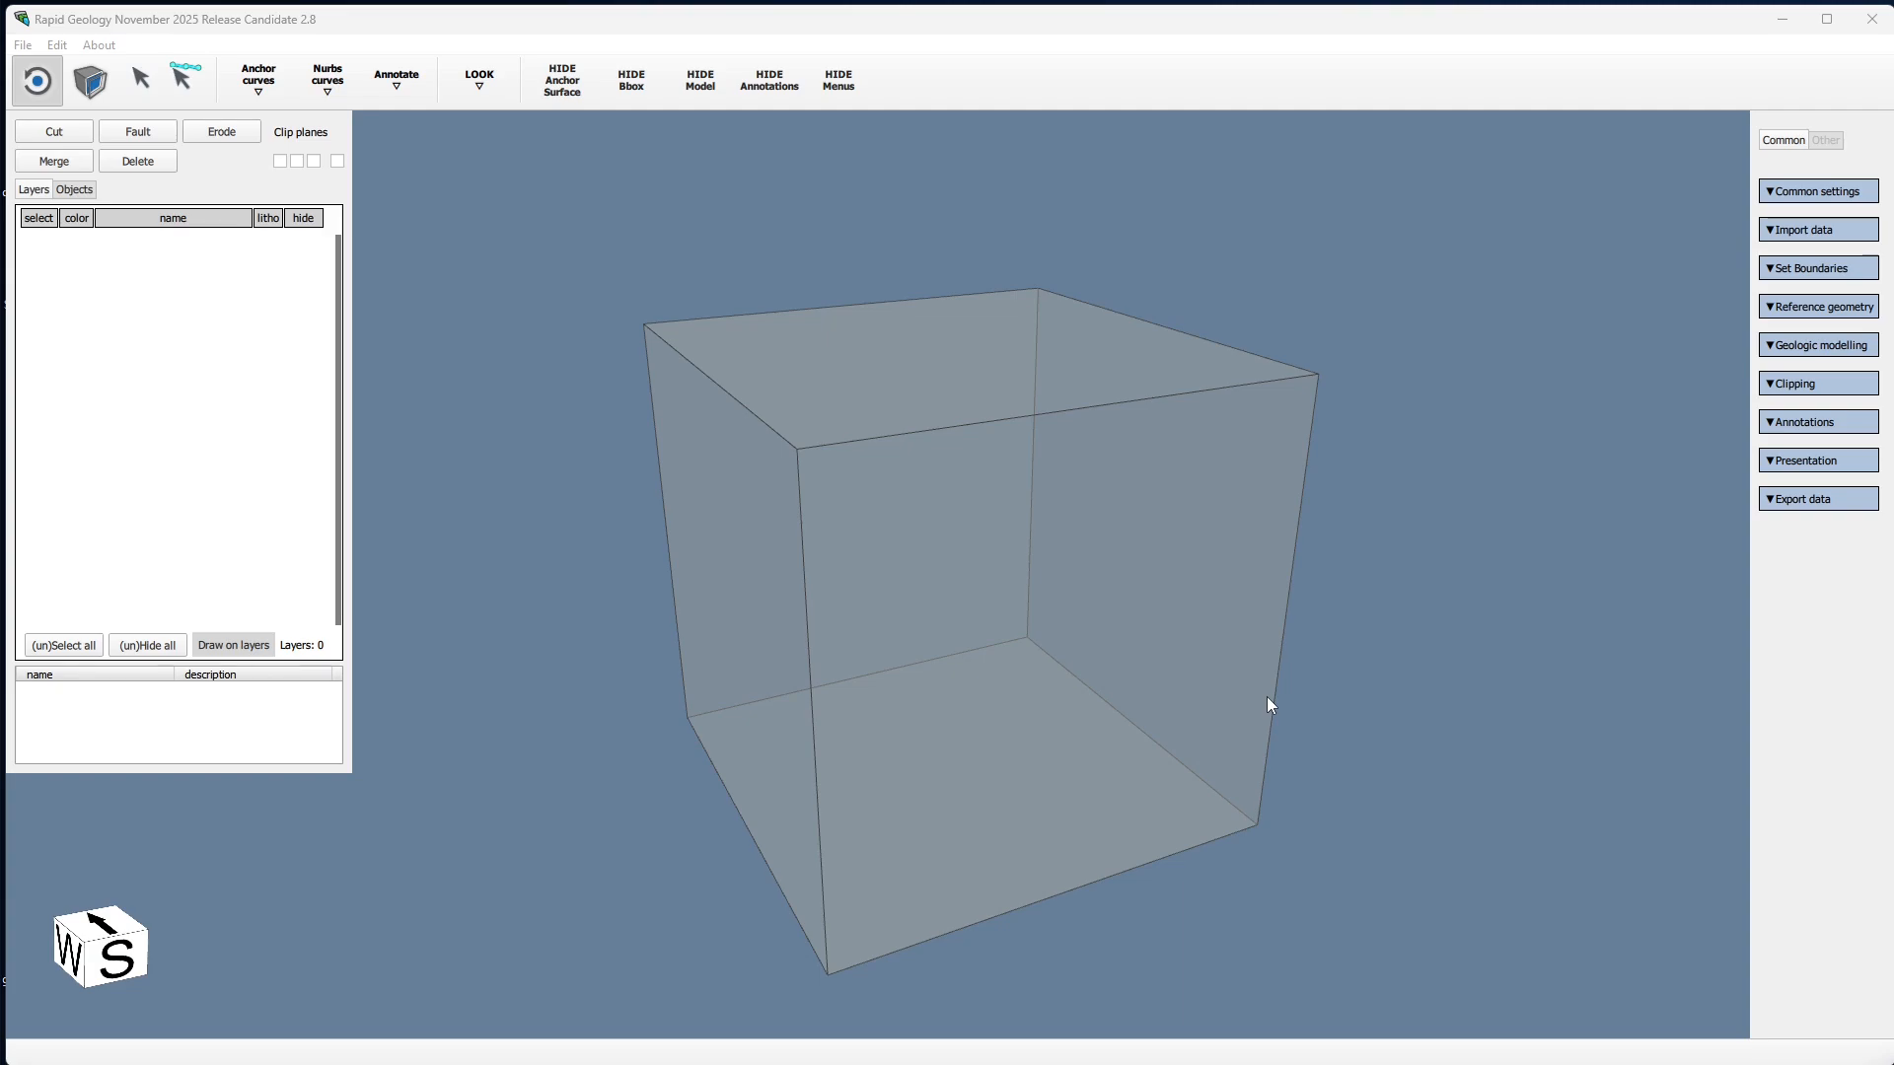
pyautogui.click(1820, 201)
pyautogui.click(1819, 197)
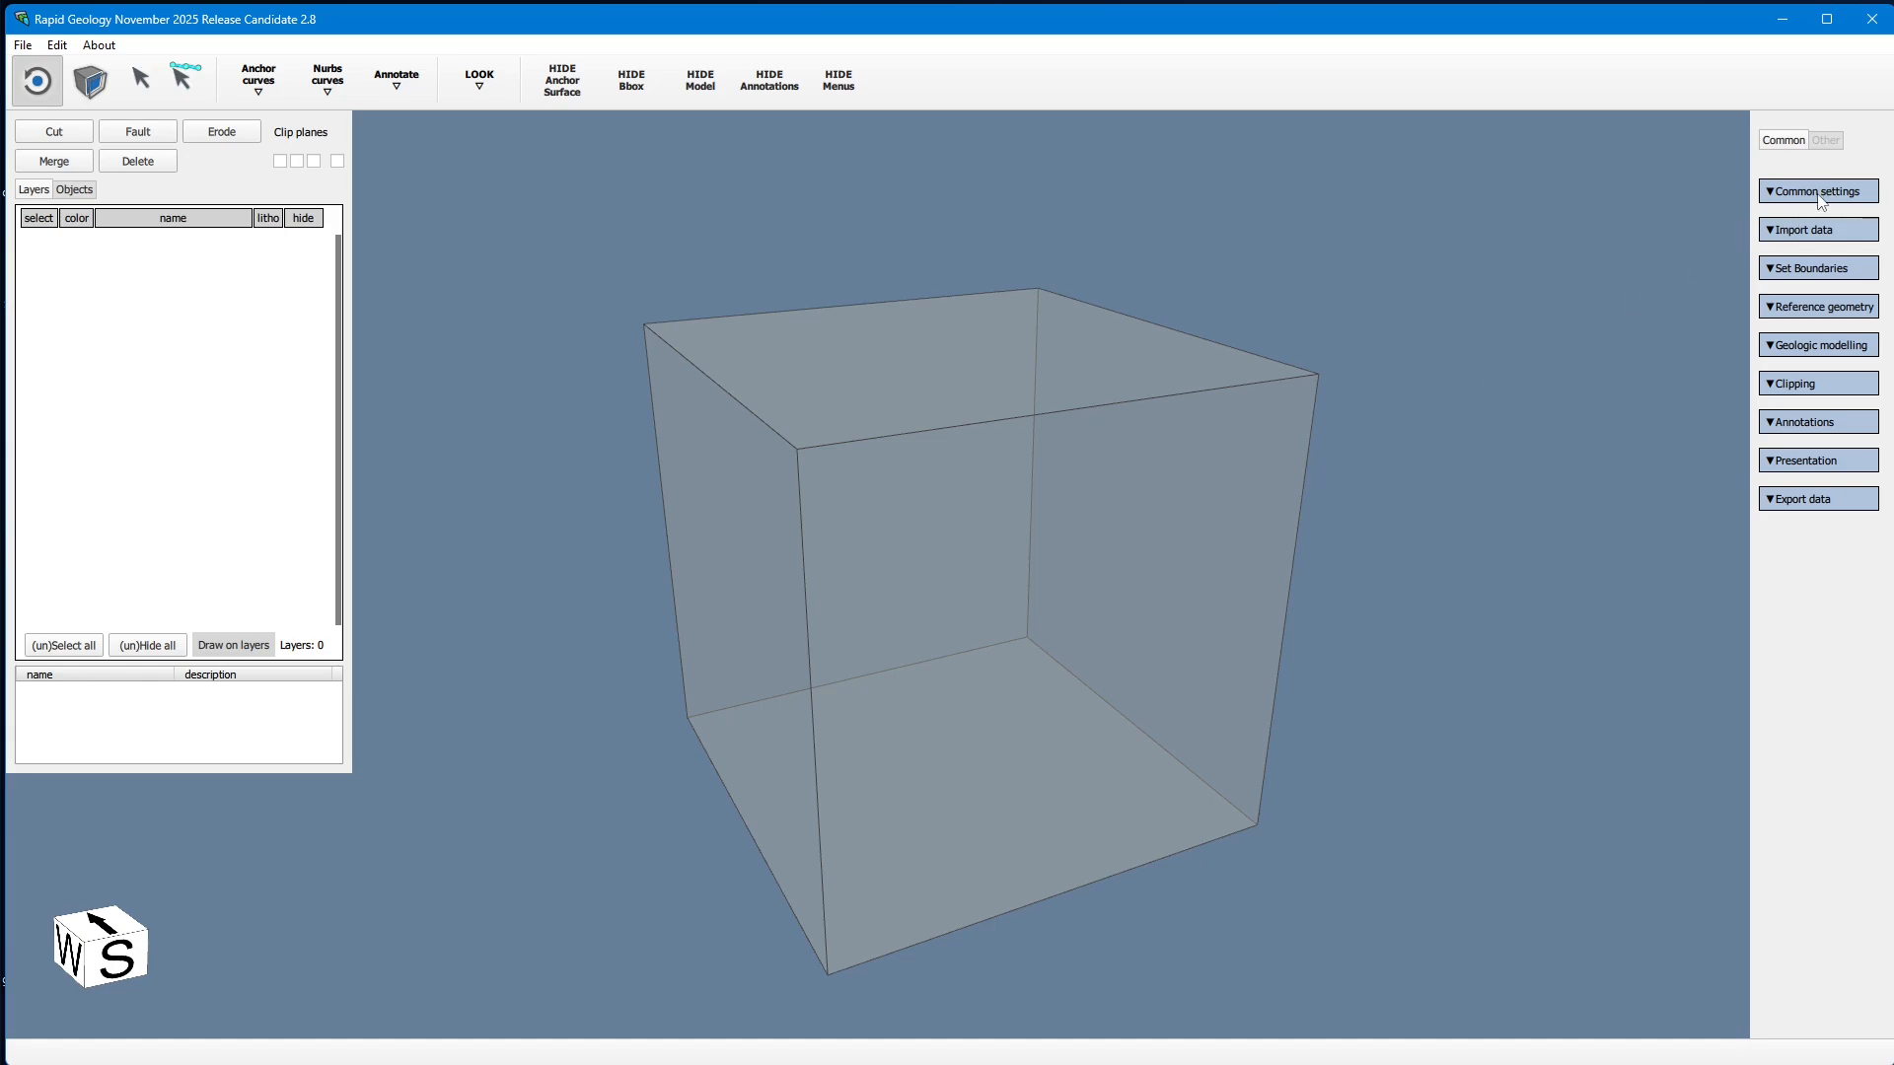
pyautogui.click(1260, 221)
pyautogui.click(1772, 460)
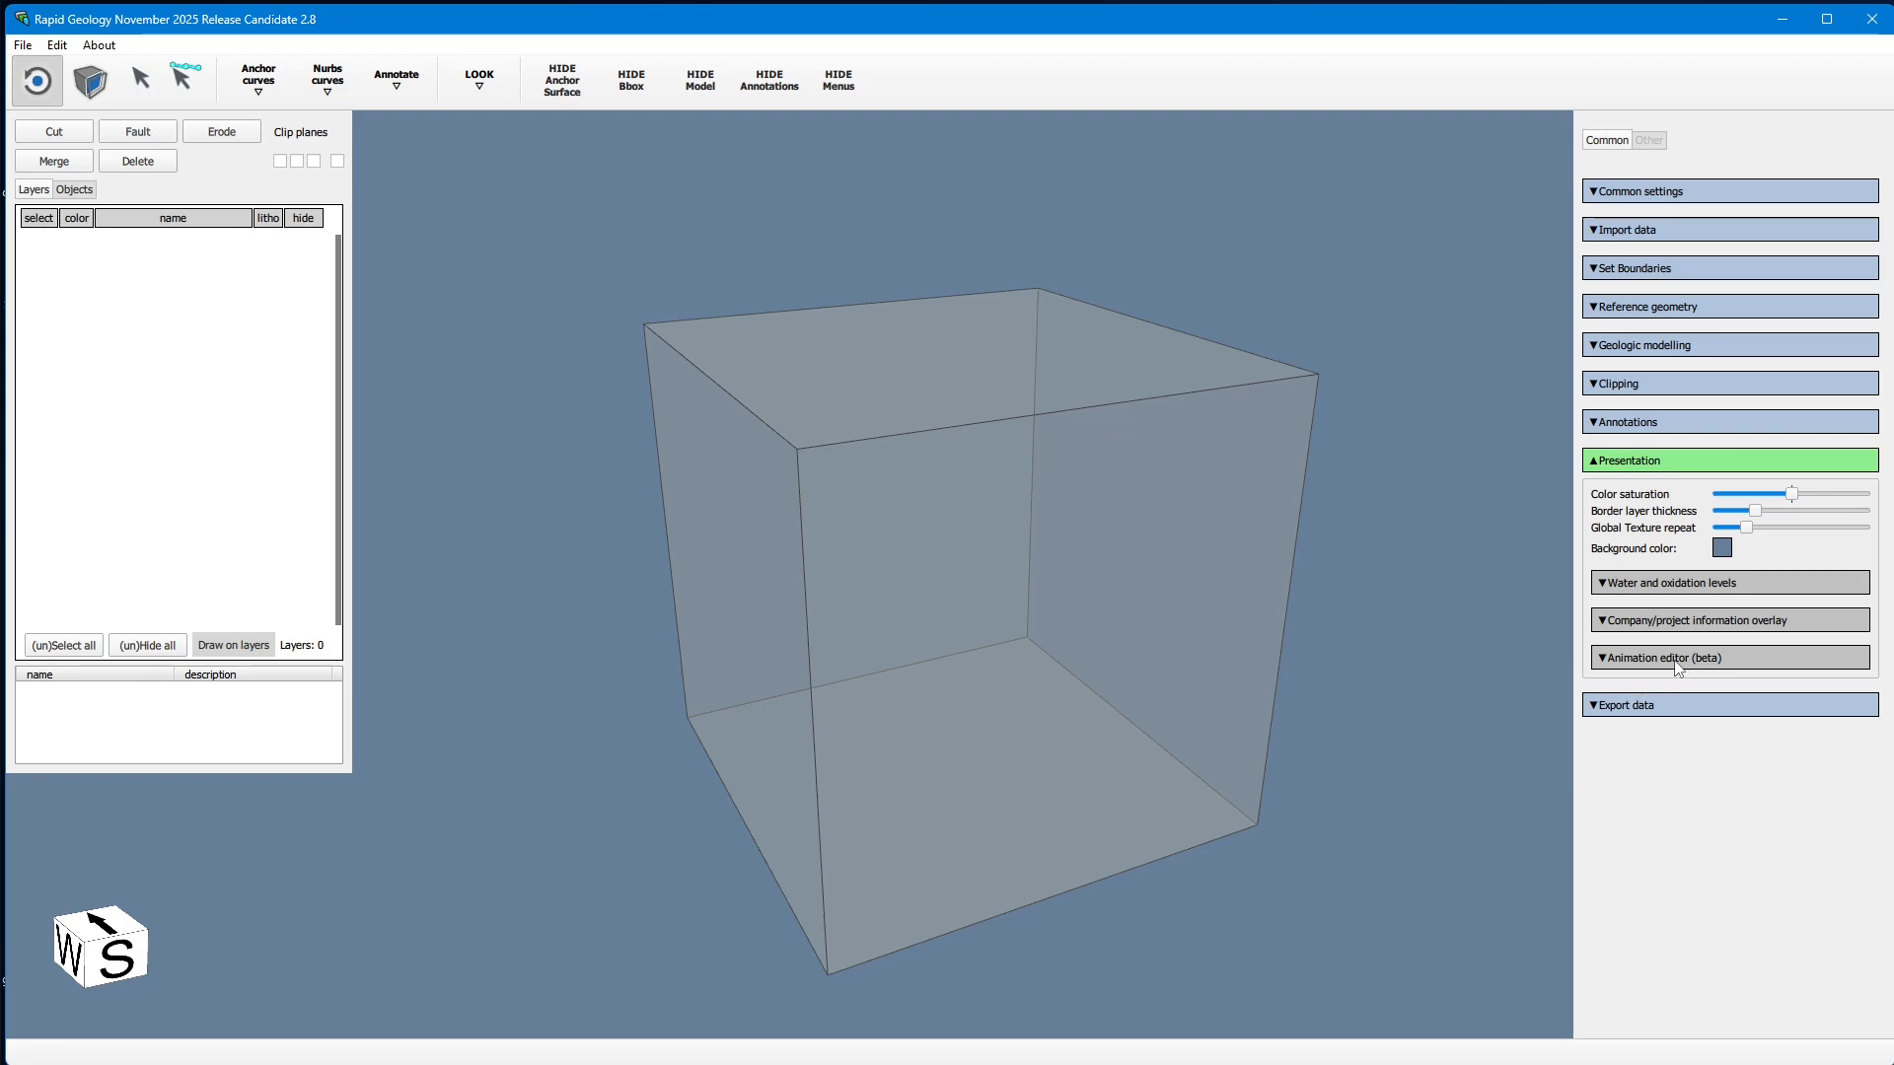
pyautogui.click(1688, 462)
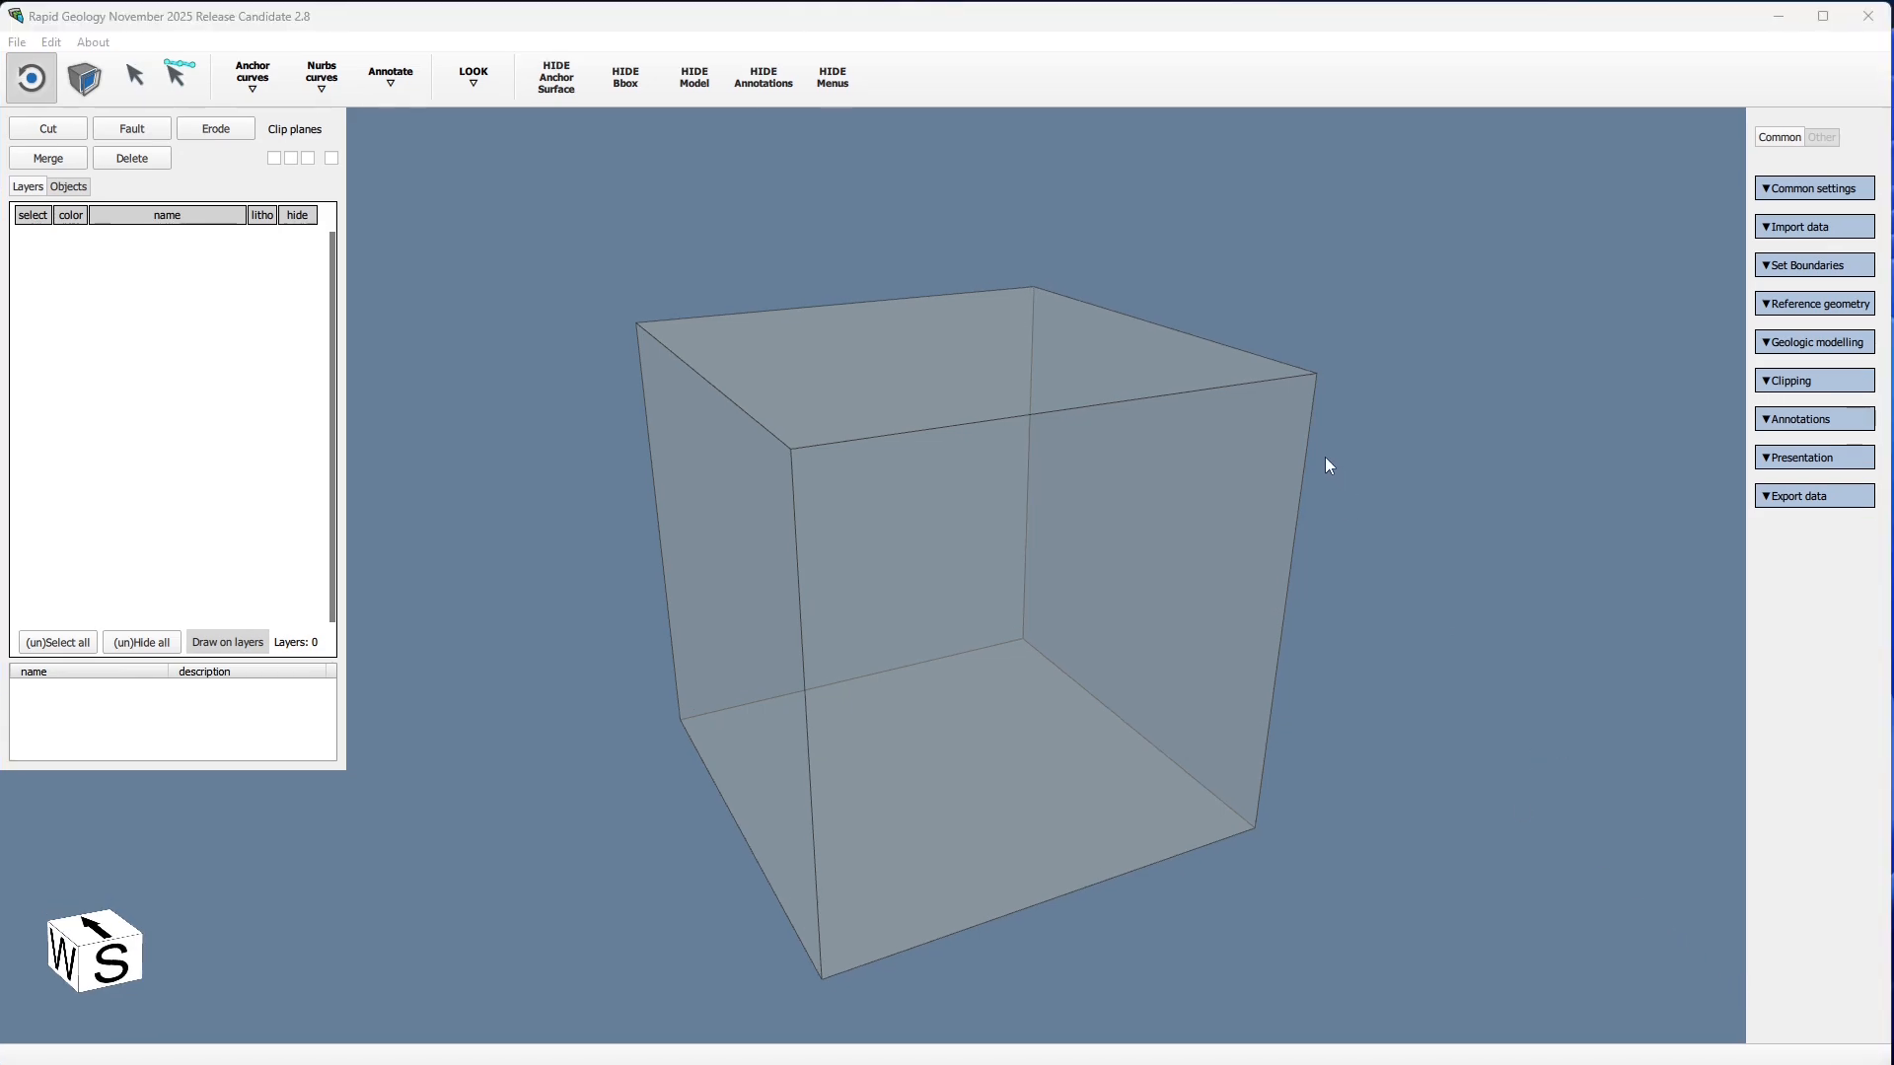
# Step: Launch the world map for import, bring the Bergen region into view, and switch the map provider to Google satellite imagery
pyautogui.click(1831, 229)
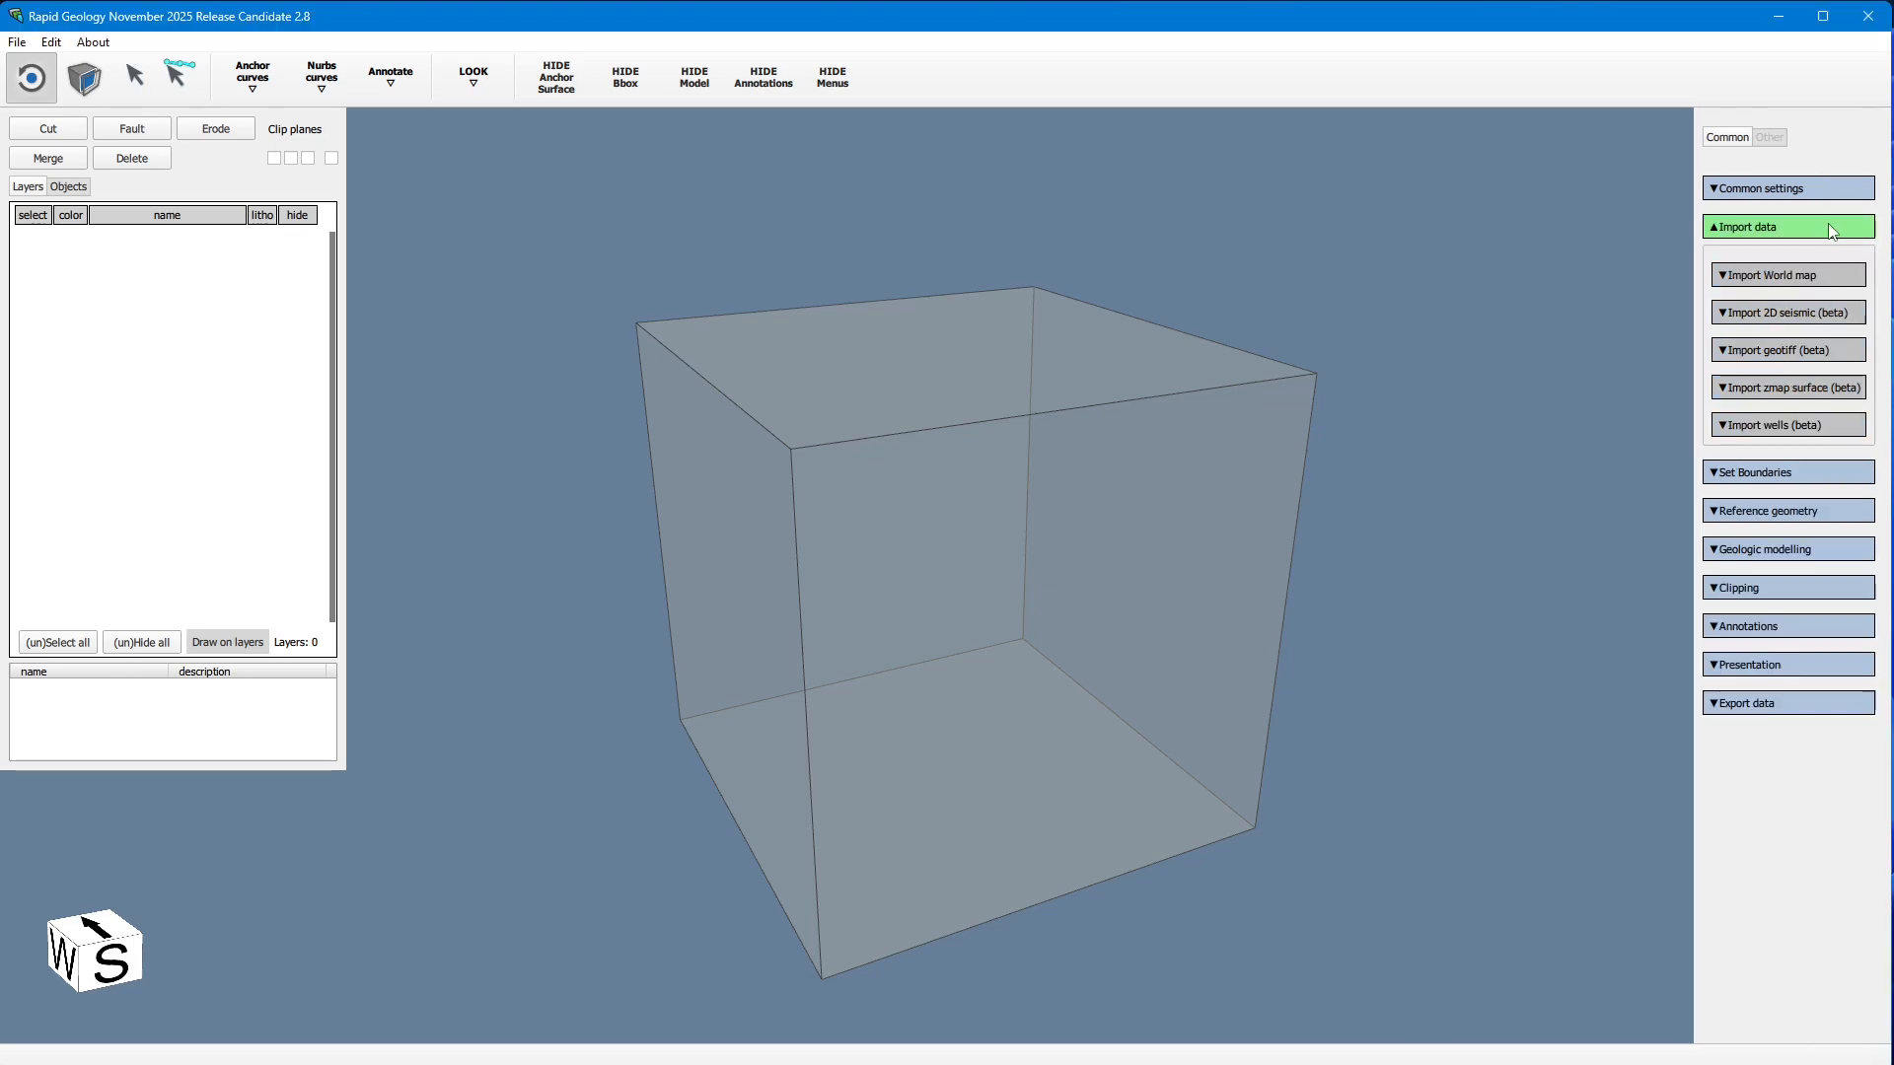
pyautogui.click(1771, 274)
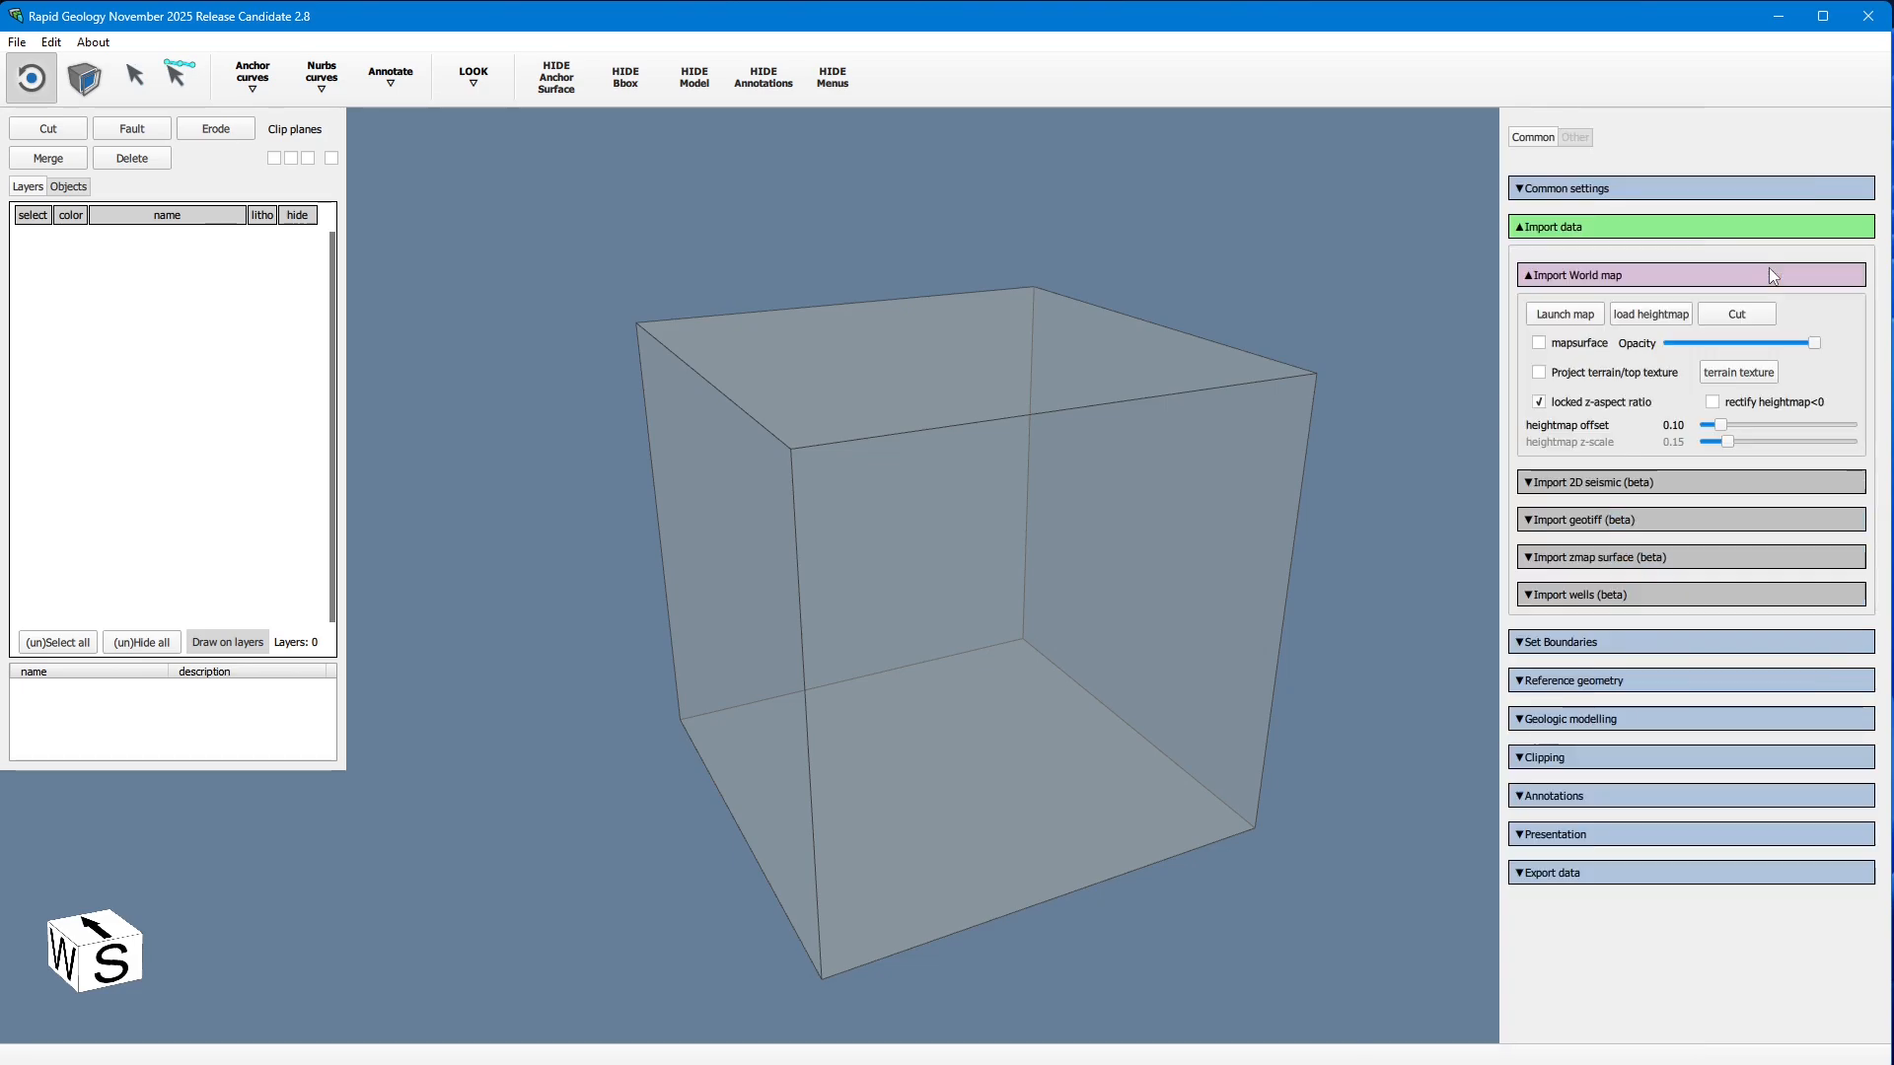
pyautogui.click(1564, 315)
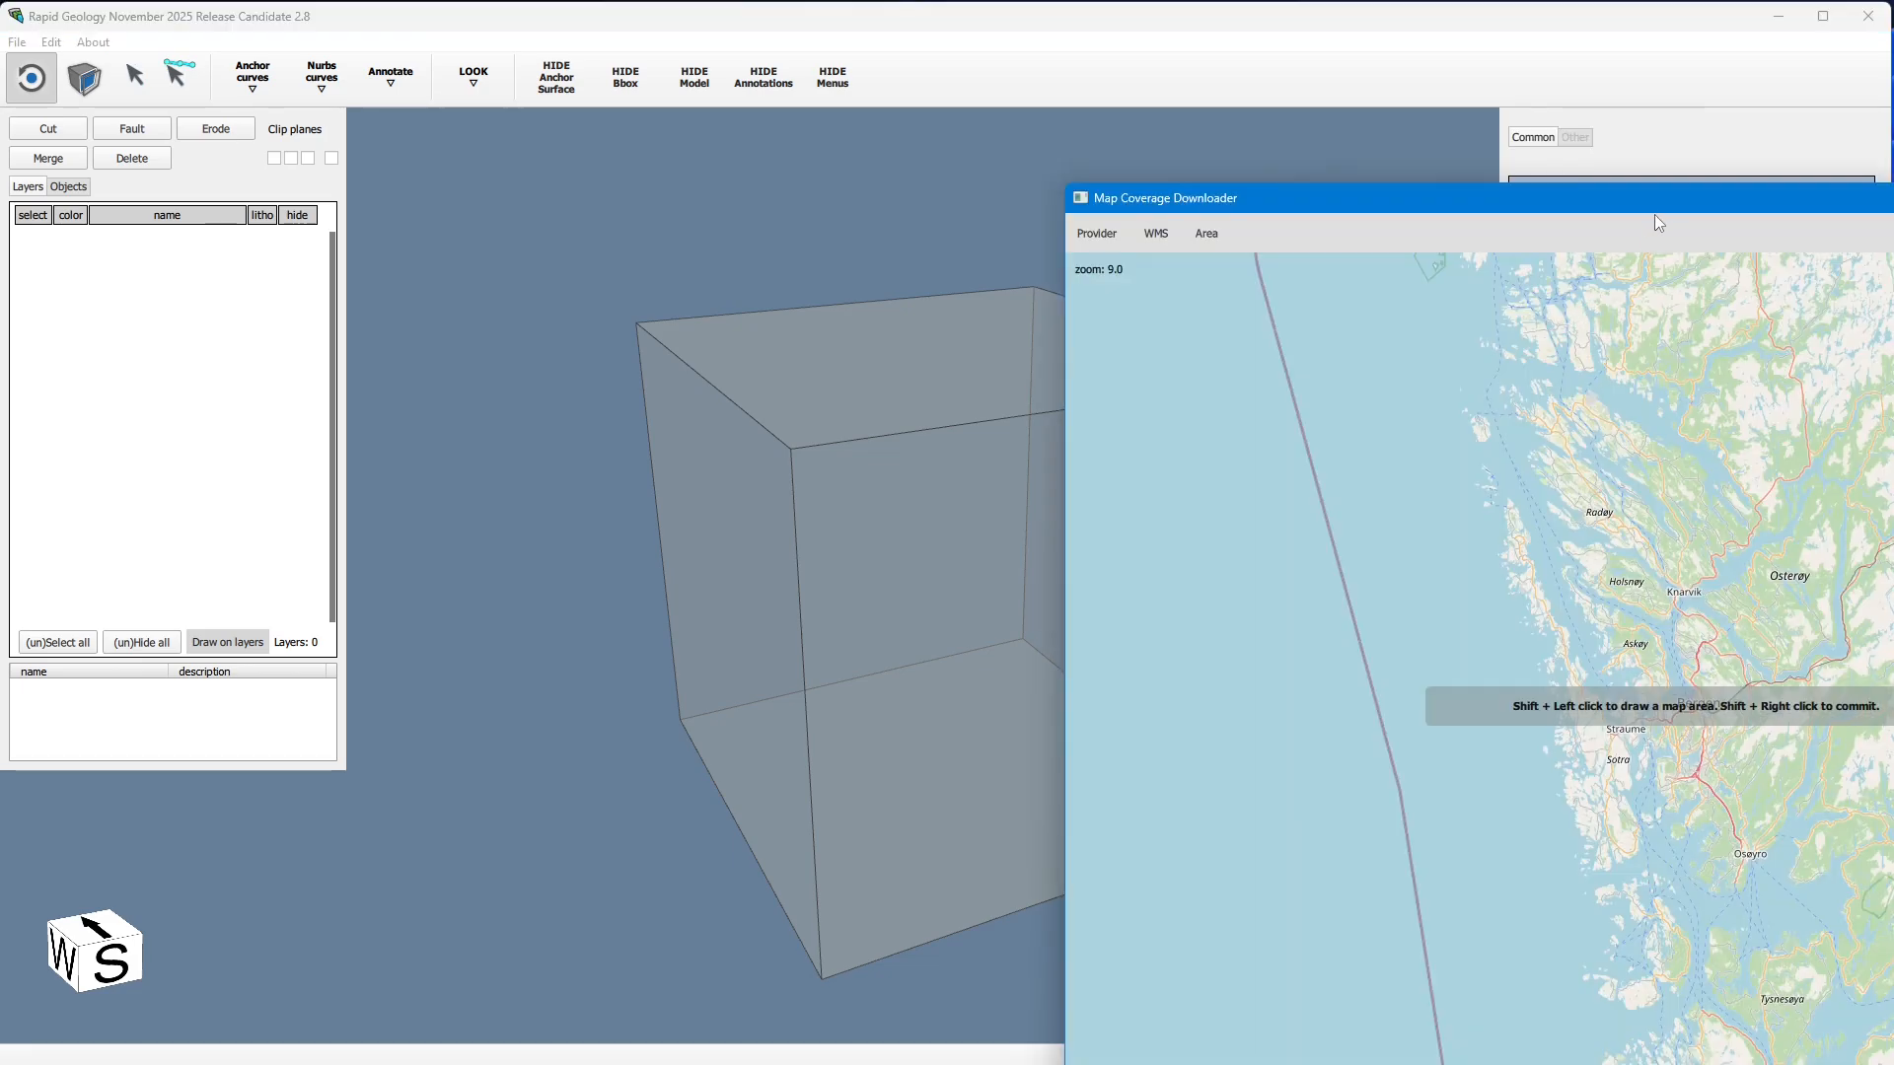
pyautogui.scroll(-7, 1363, 464)
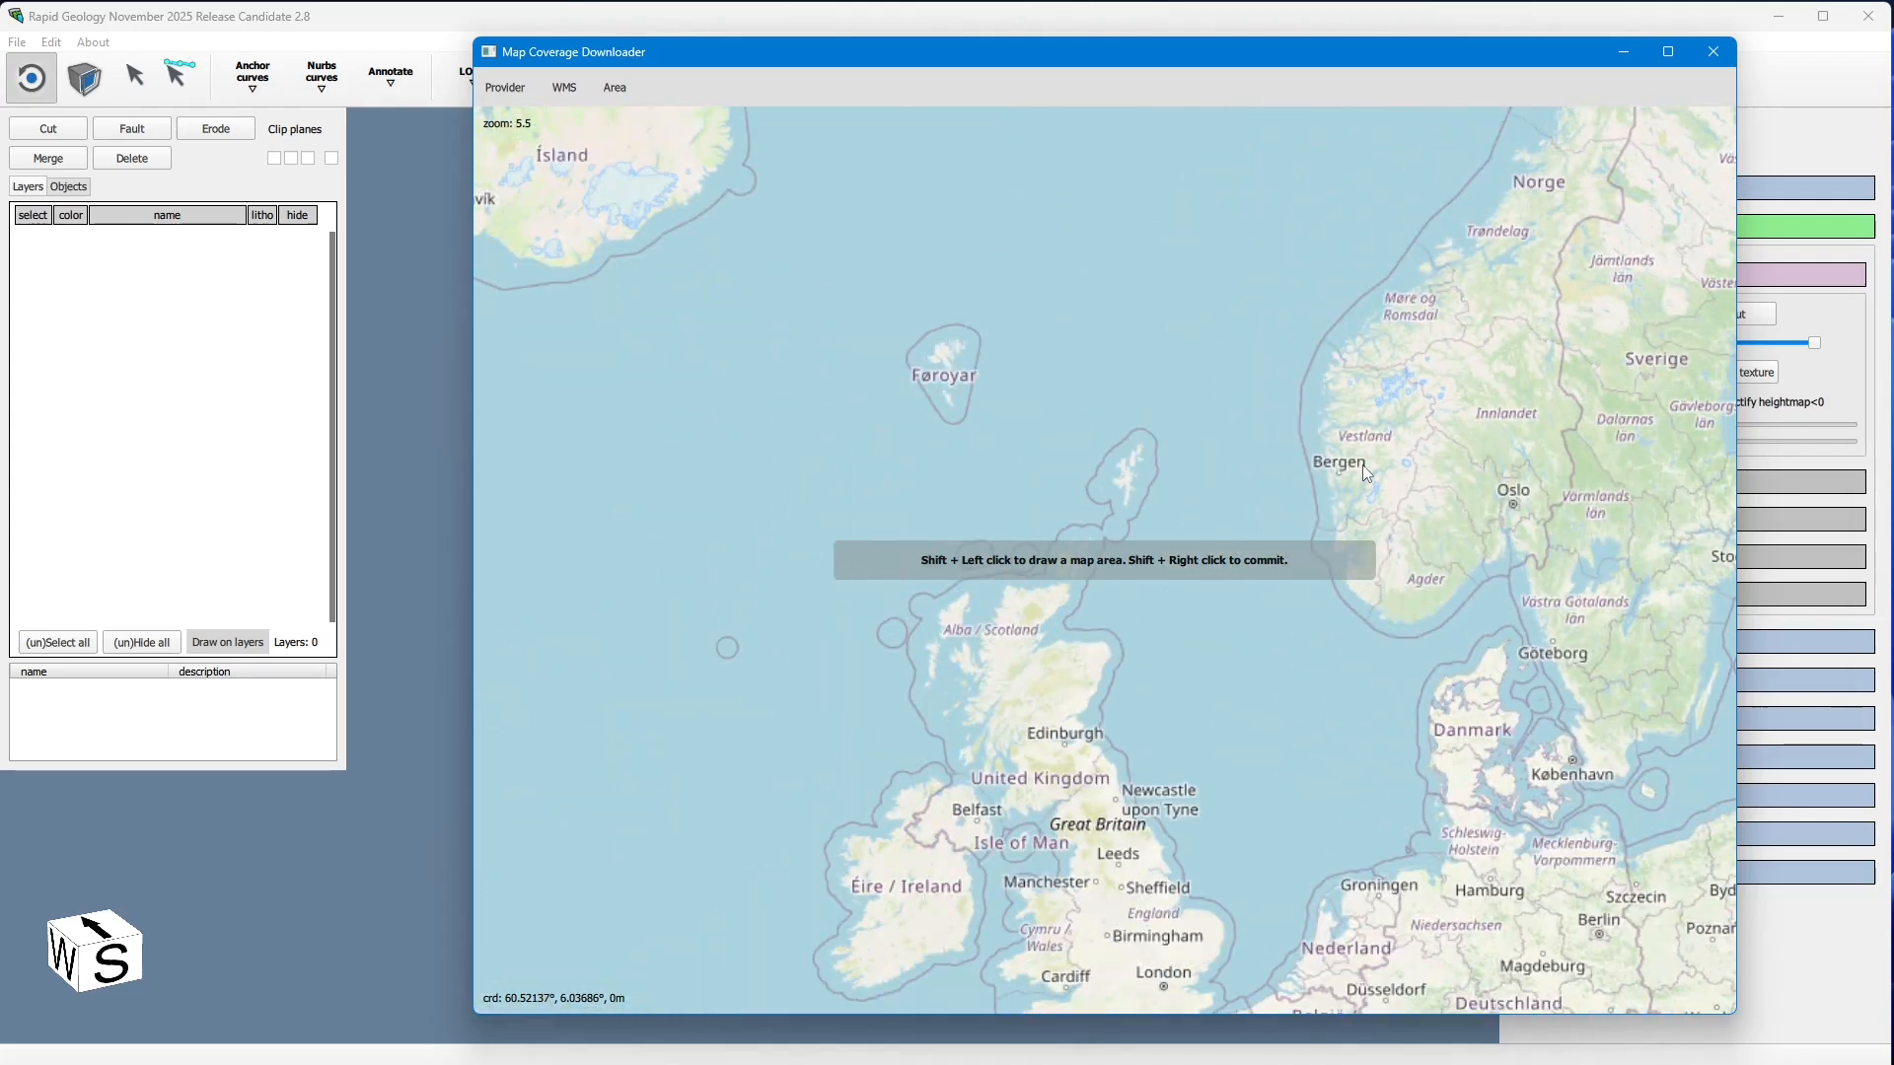
pyautogui.moveTo(1404, 551); pyautogui.dragTo(1333, 582)
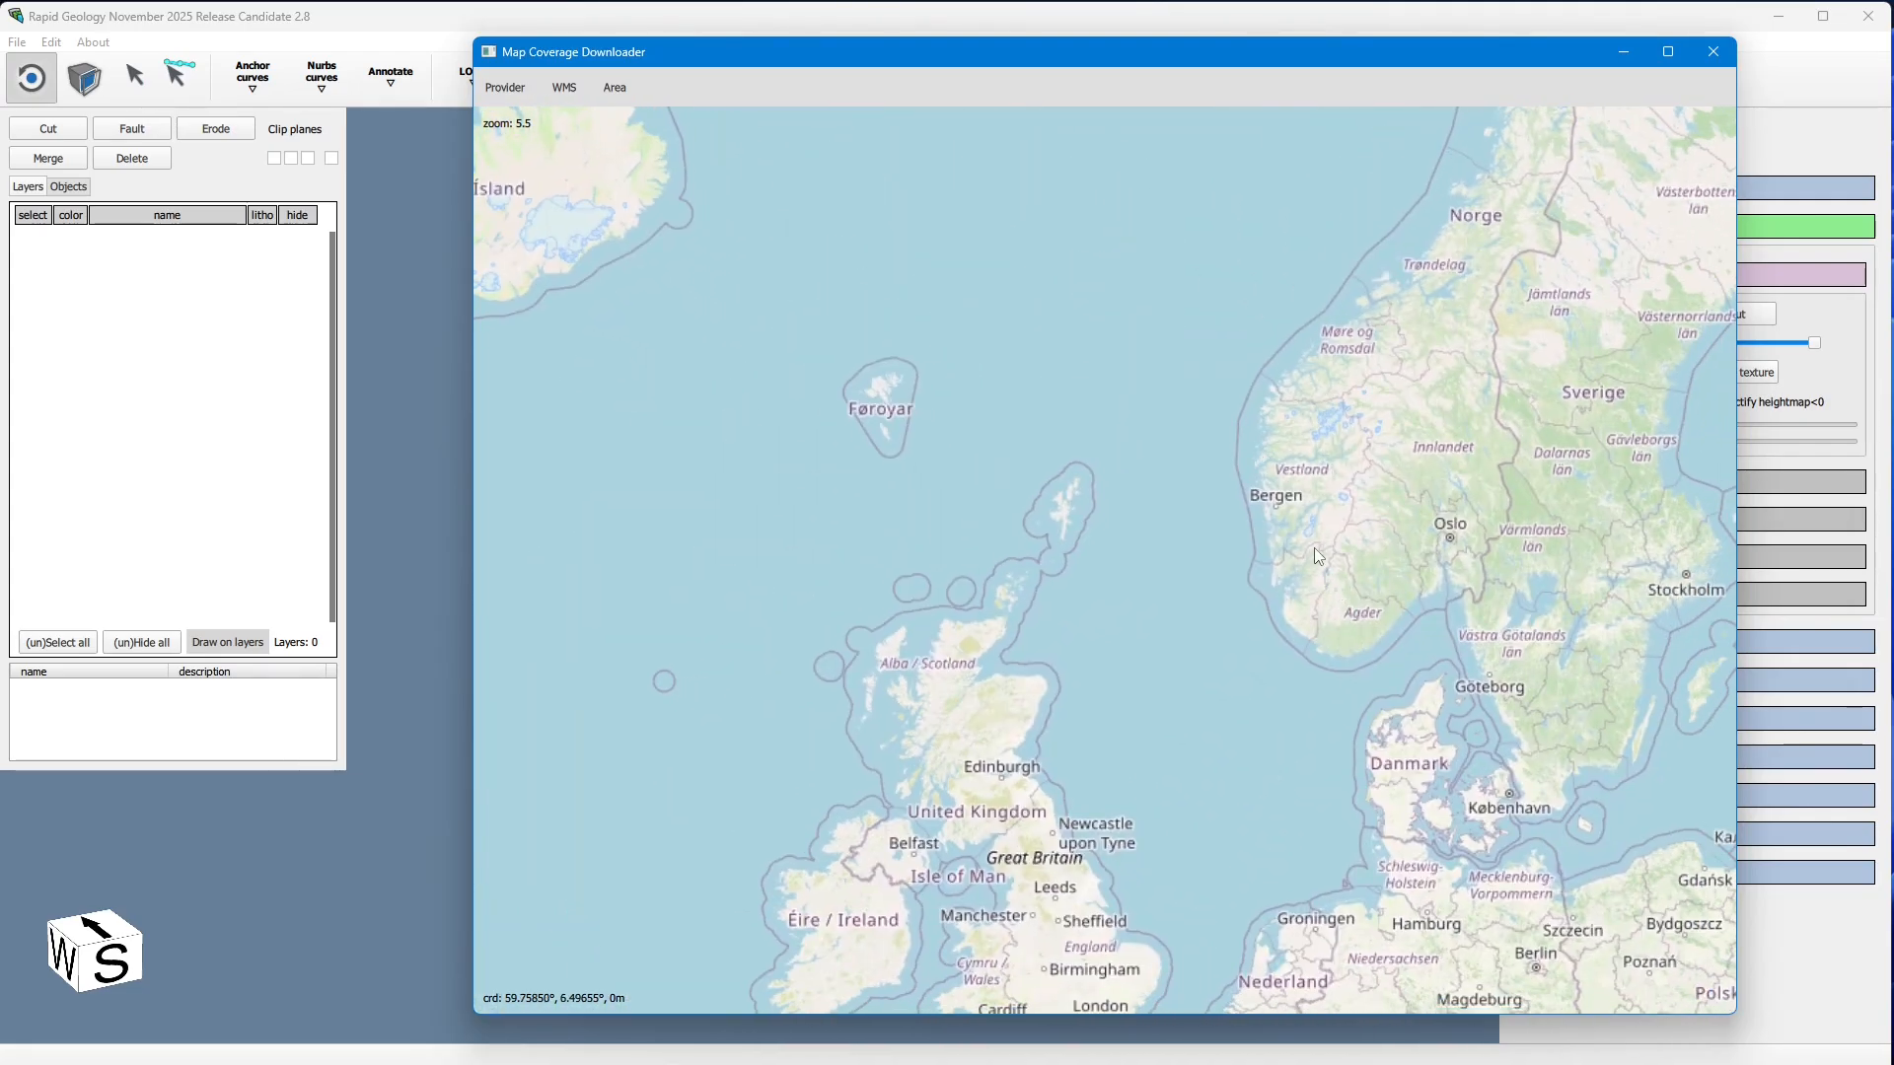
pyautogui.scroll(4, 1313, 546)
pyautogui.scroll(5, 1272, 434)
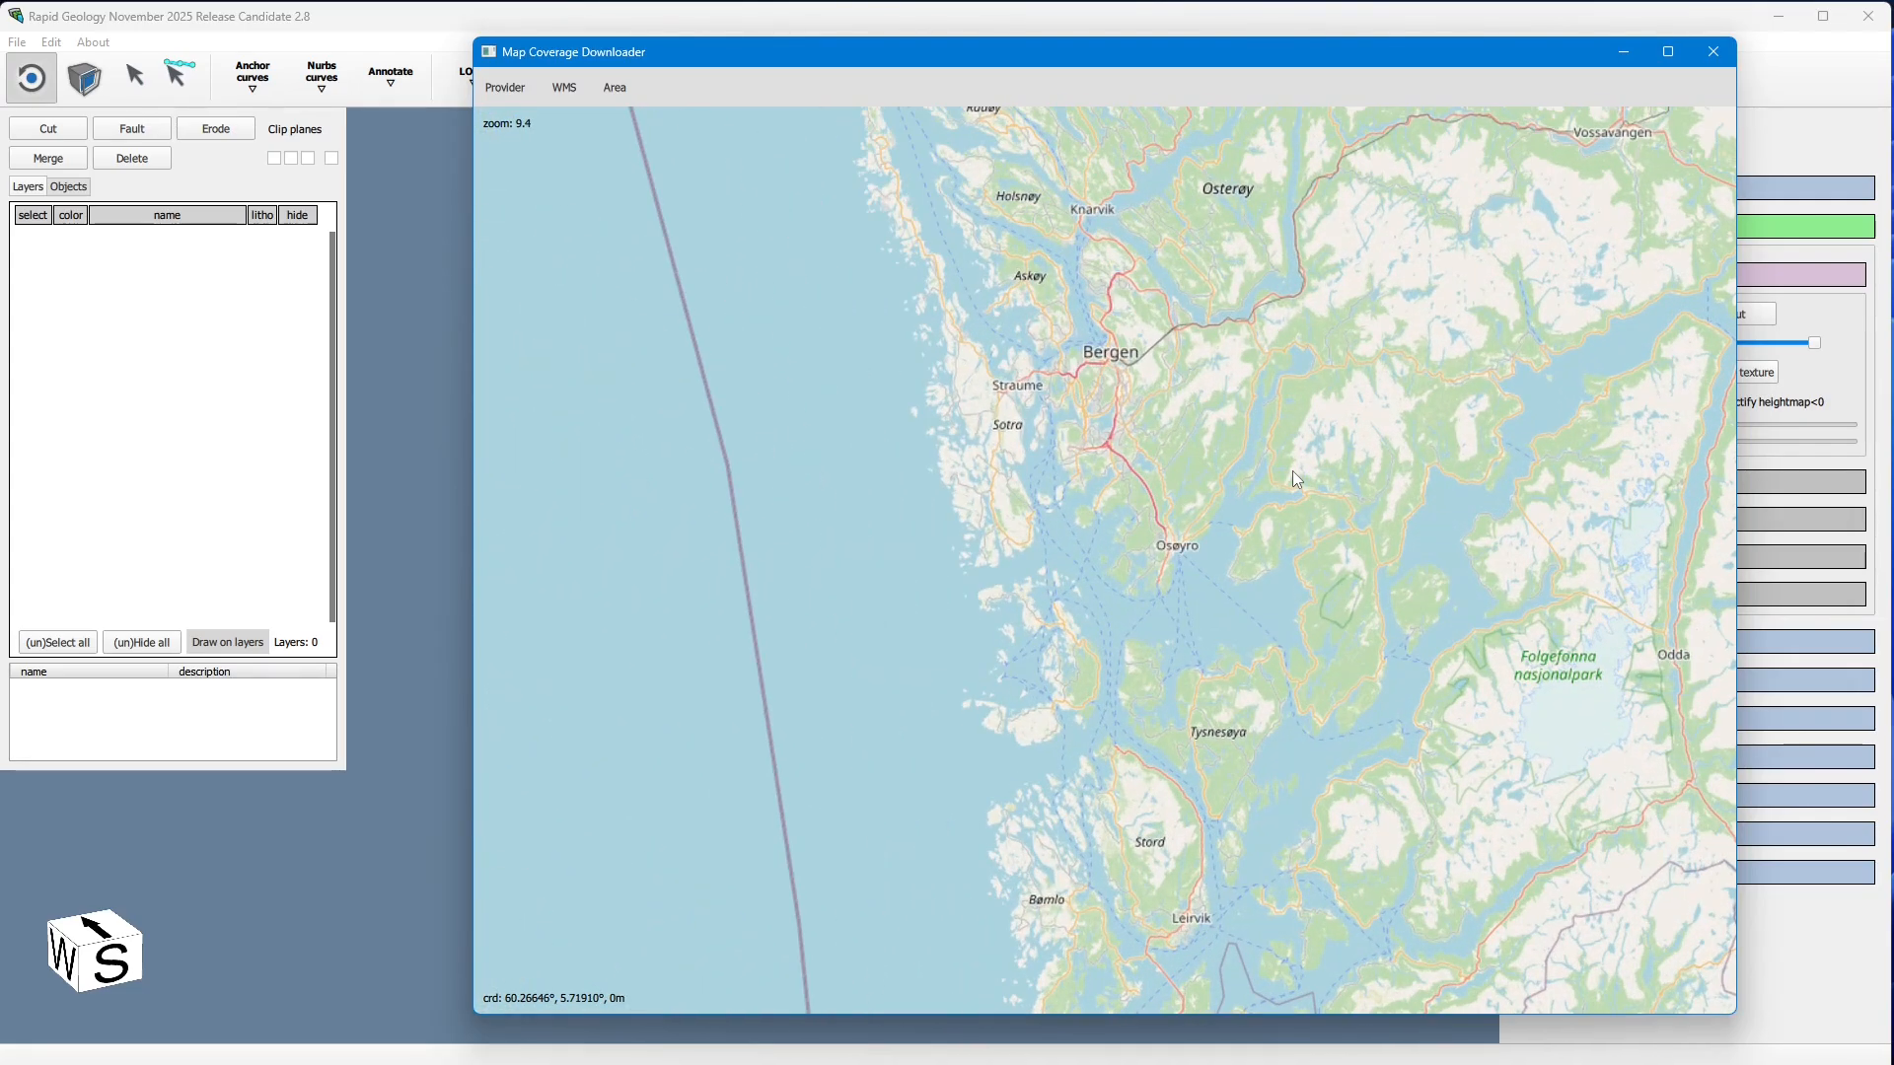
pyautogui.moveTo(1292, 470); pyautogui.dragTo(1328, 387)
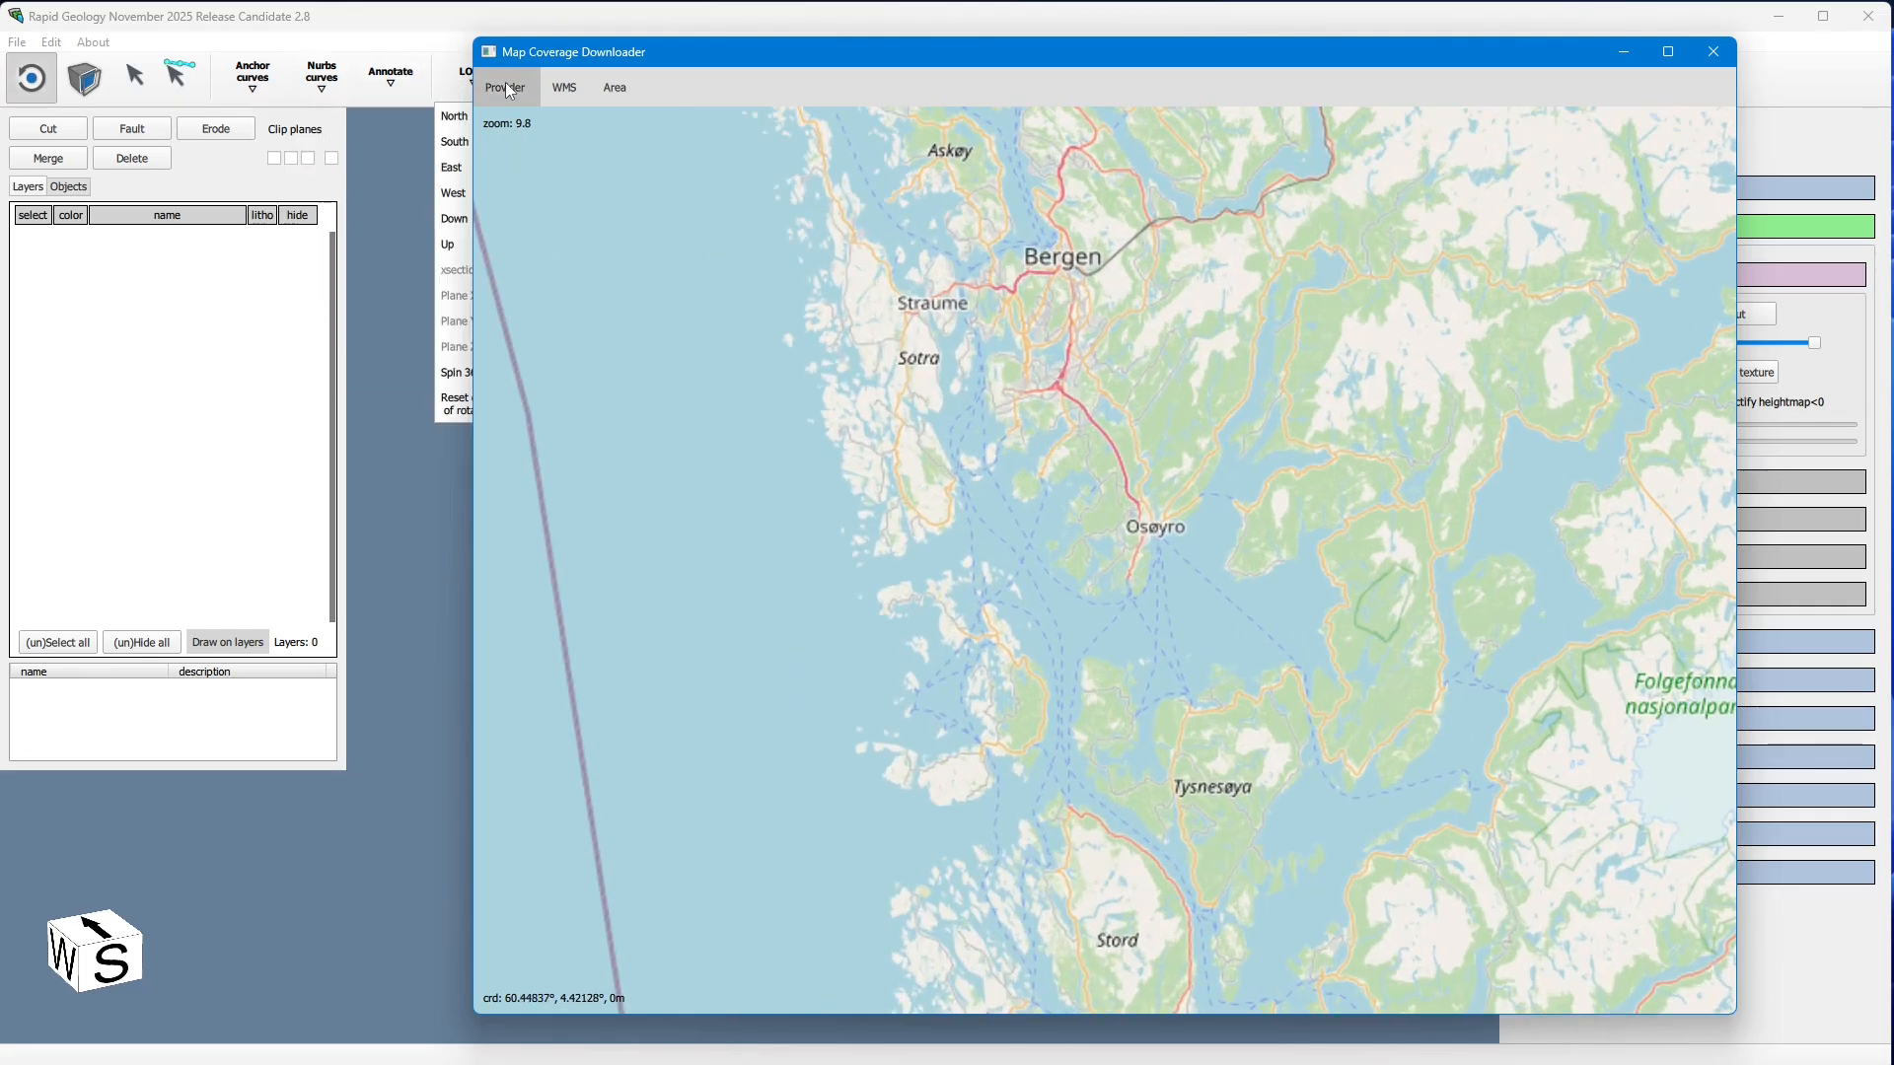
pyautogui.click(505, 87)
pyautogui.click(538, 164)
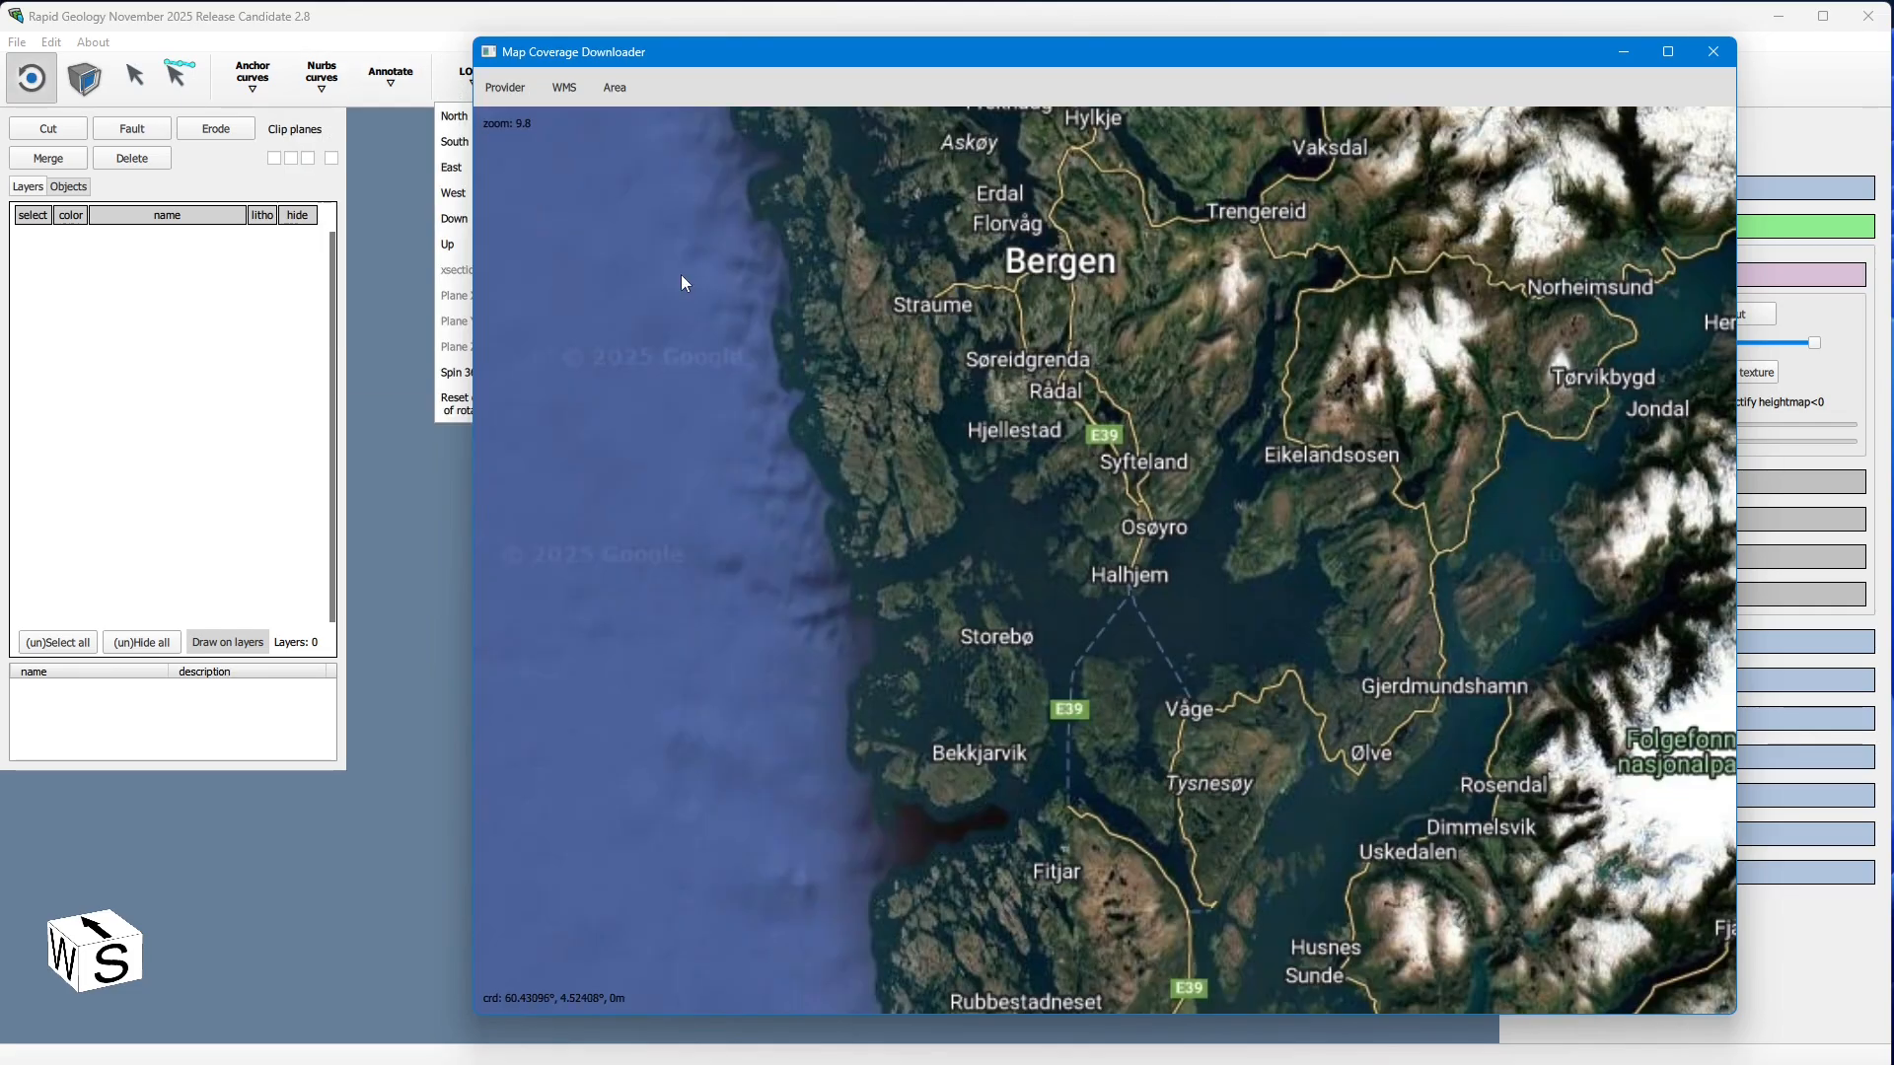
# Step: Mark a square map area east of Bergen around Norheimsund and Jondal, close the map, and load the area's heightmap into the bounding box
pyautogui.moveTo(1221, 428); pyautogui.dragTo(937, 489)
pyautogui.scroll(-1, 976, 489)
pyautogui.moveTo(1191, 472); pyautogui.dragTo(1088, 545)
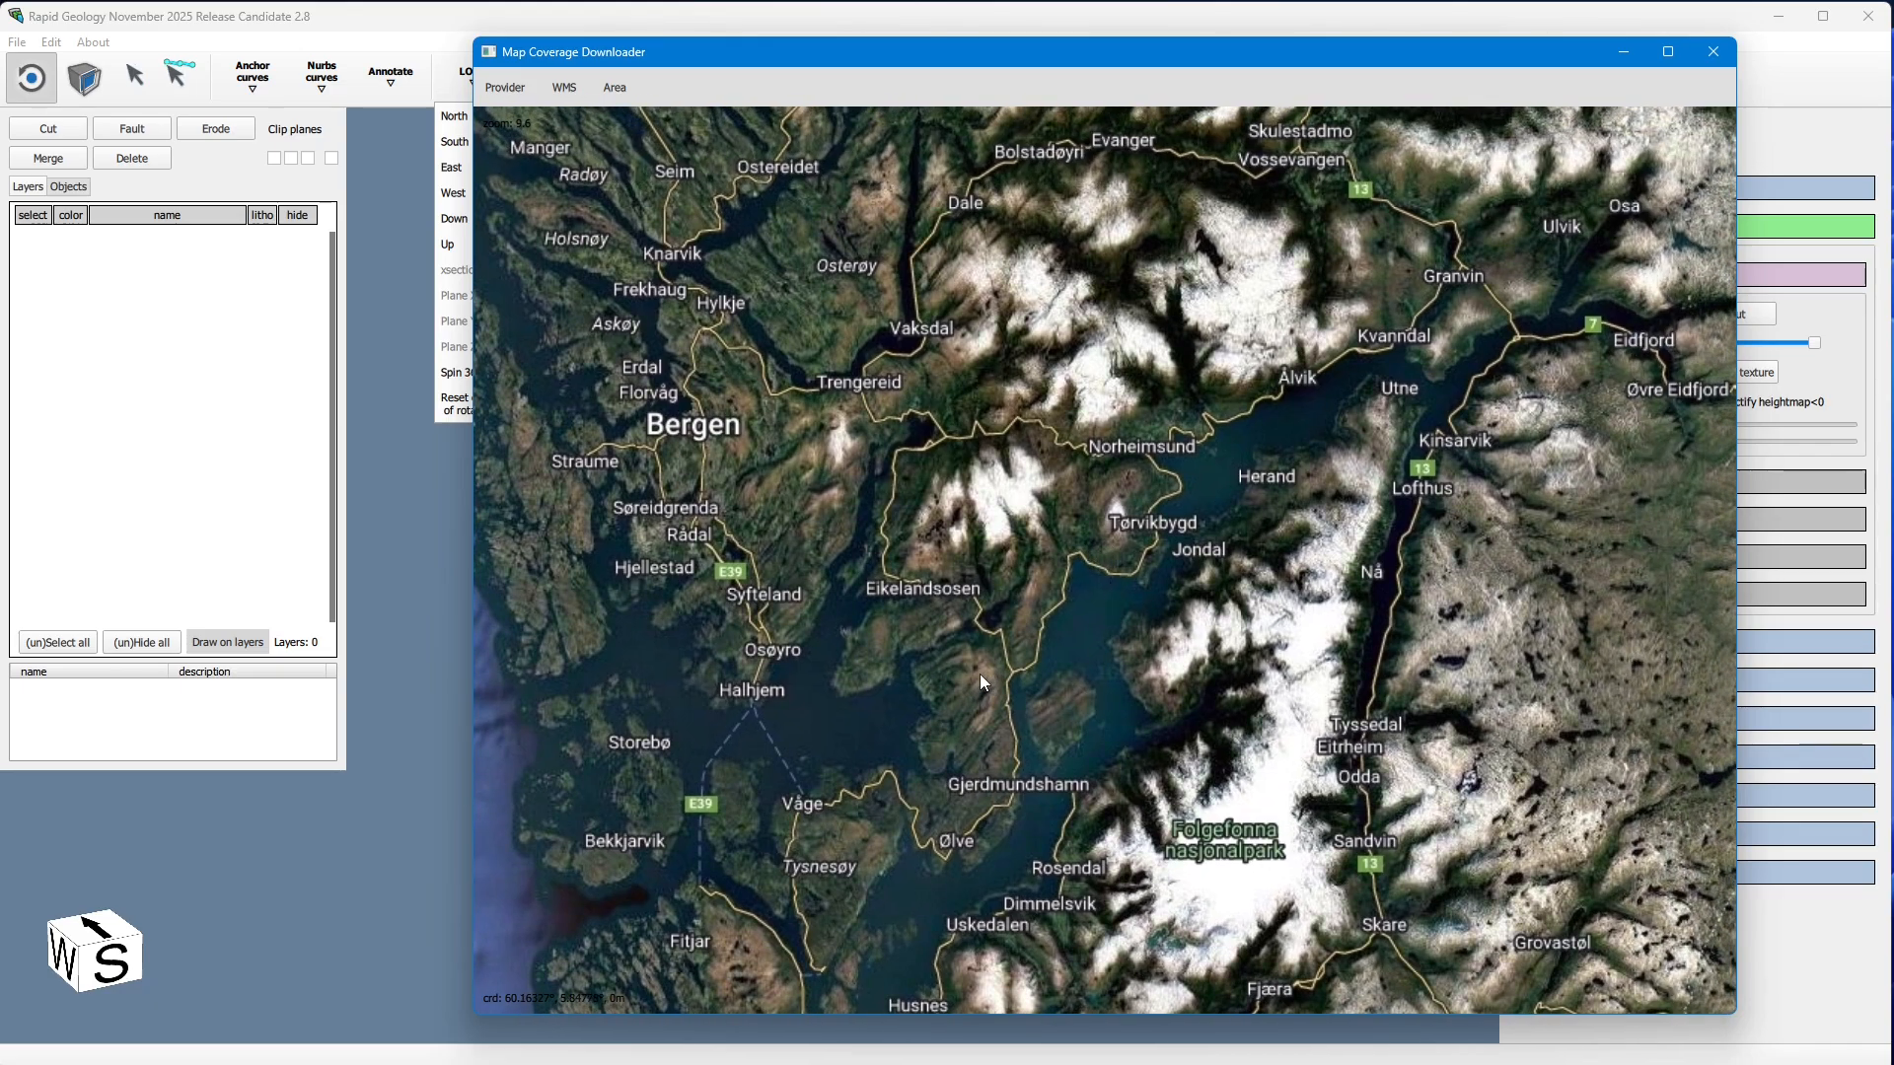
pyautogui.moveTo(978, 678); pyautogui.dragTo(1470, 329)
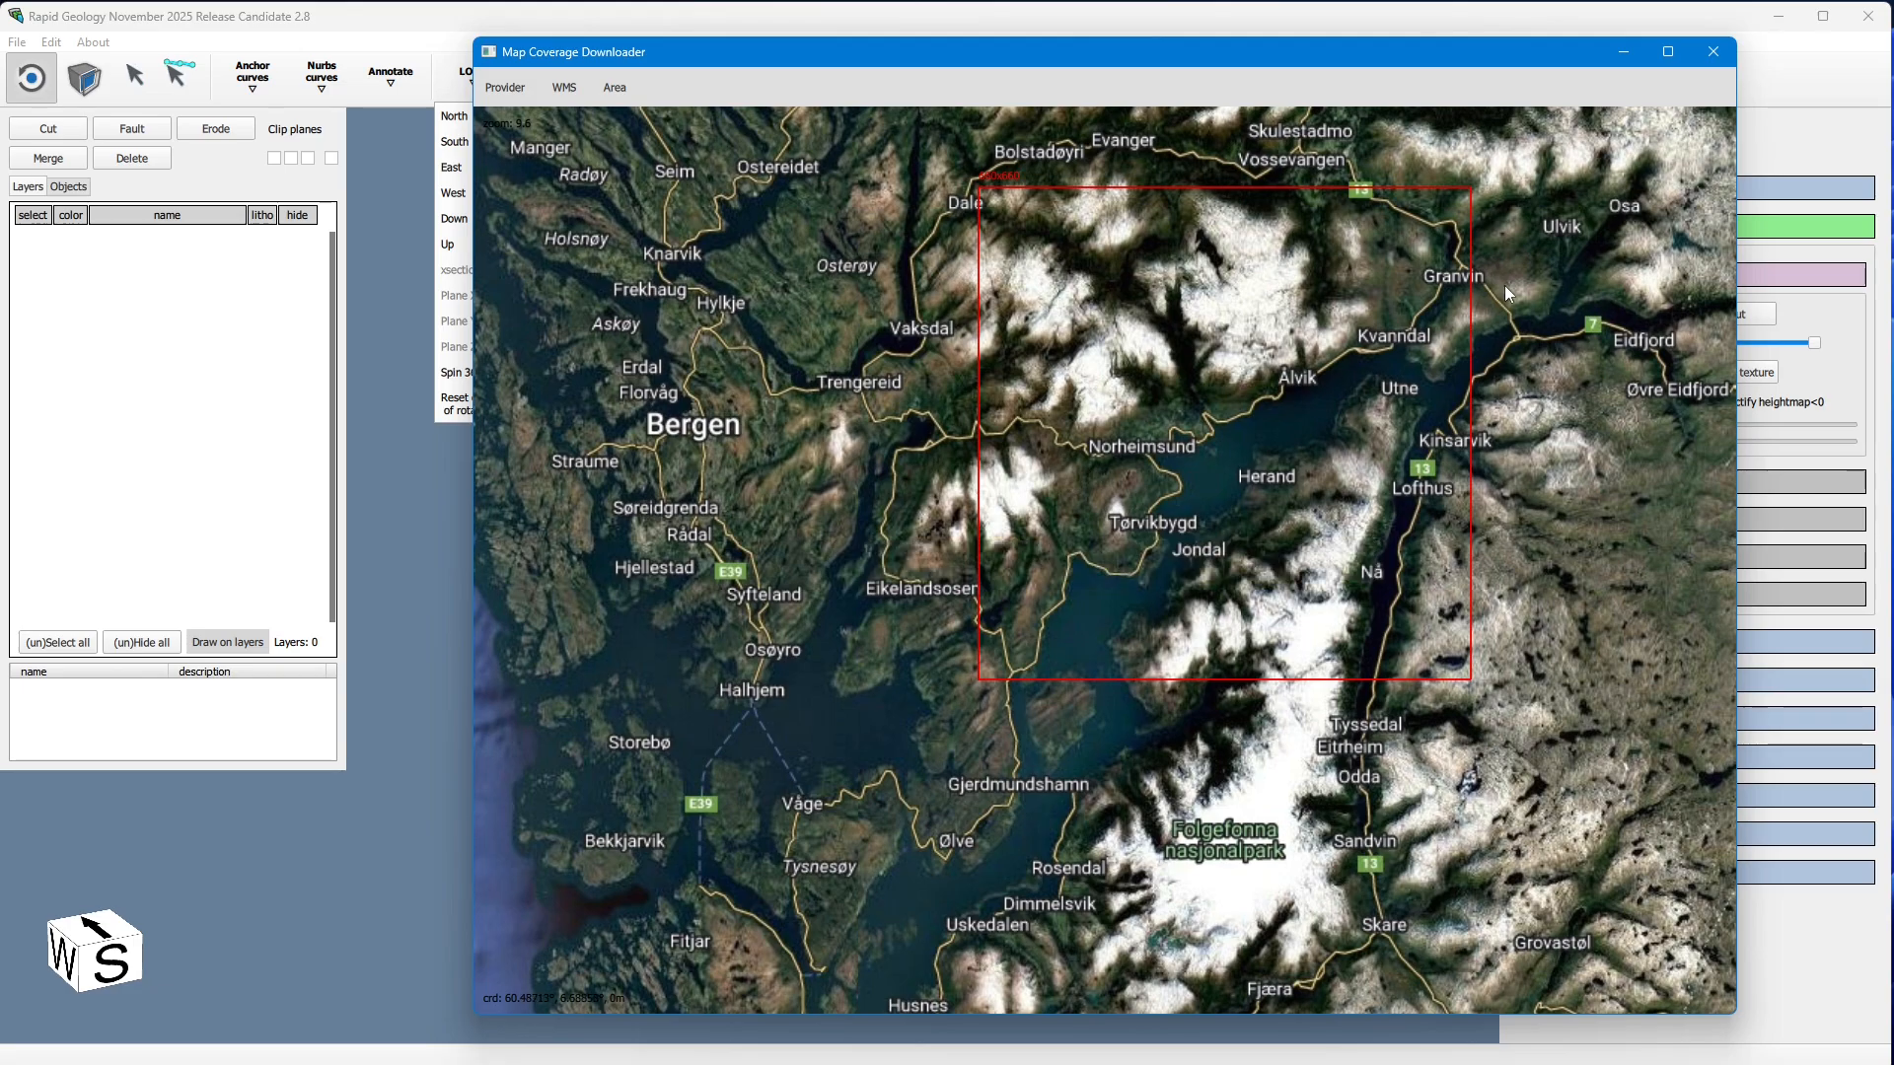
pyautogui.click(1711, 57)
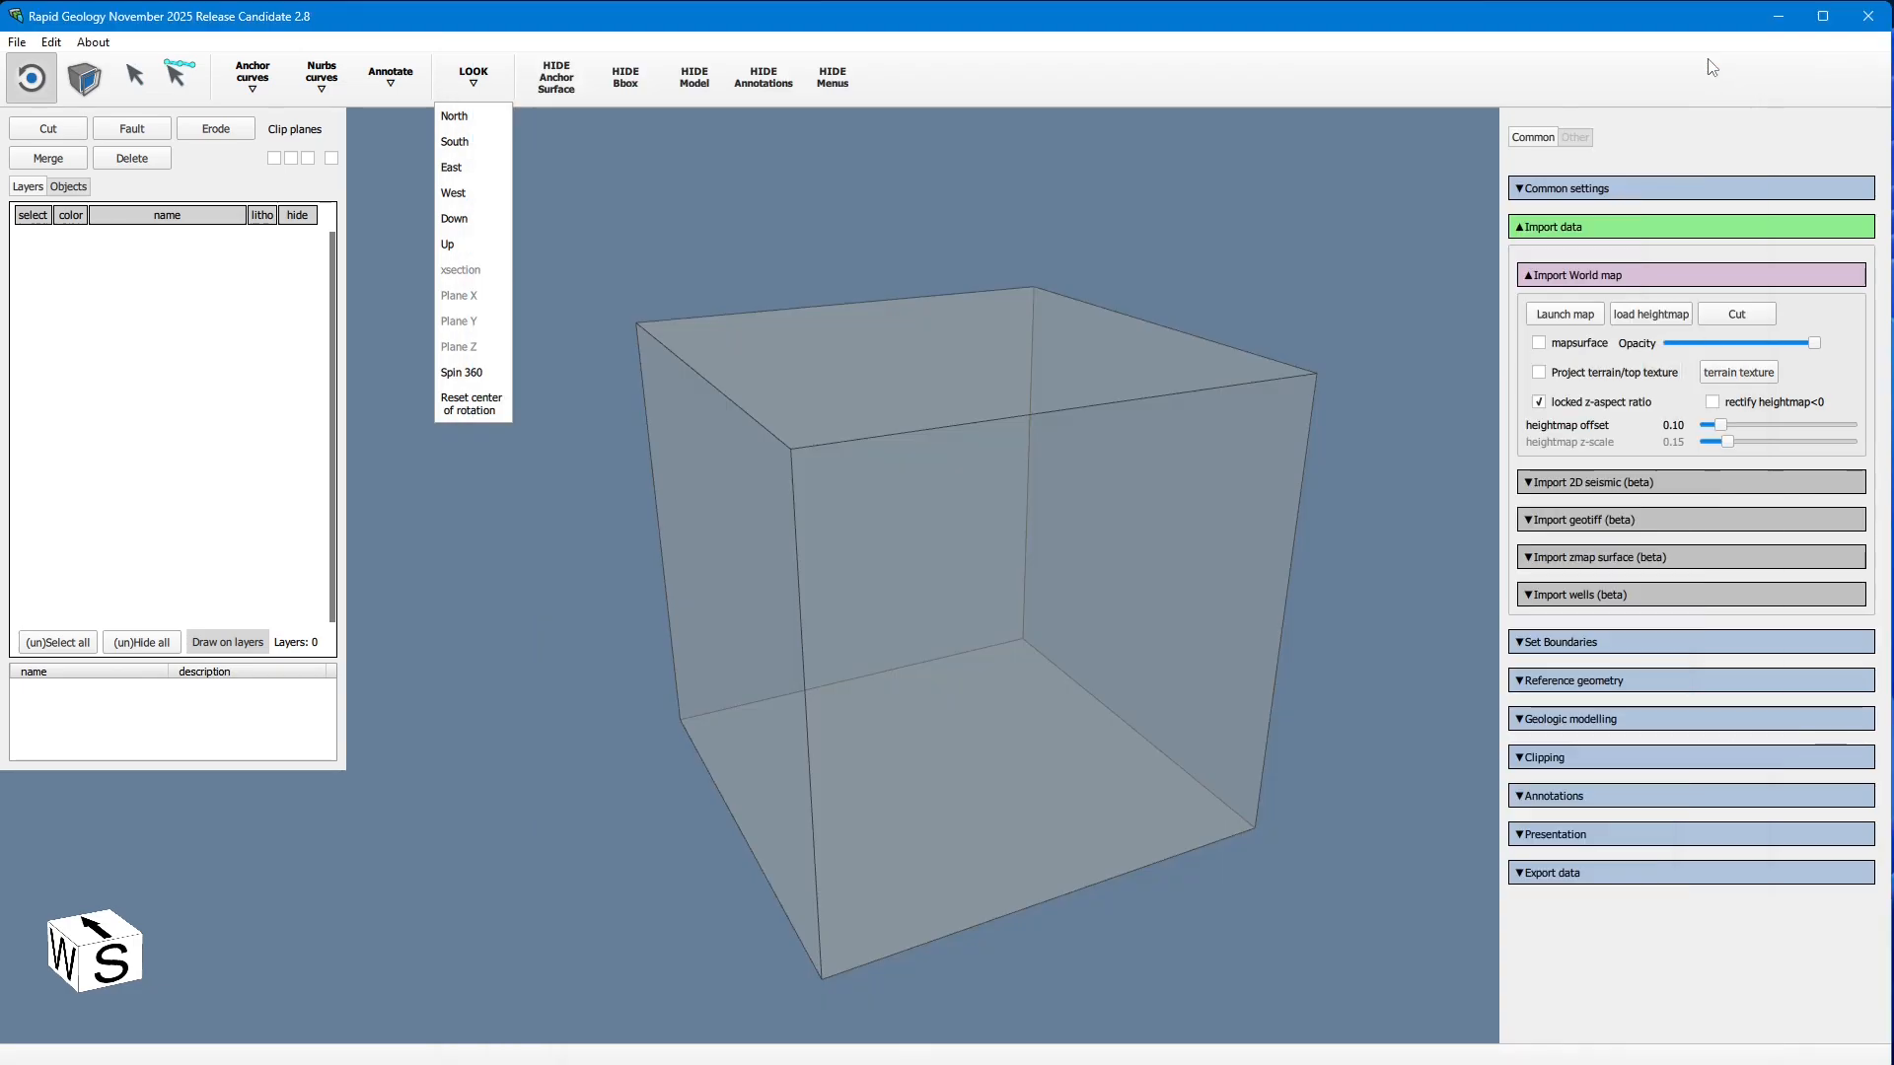
pyautogui.click(1647, 313)
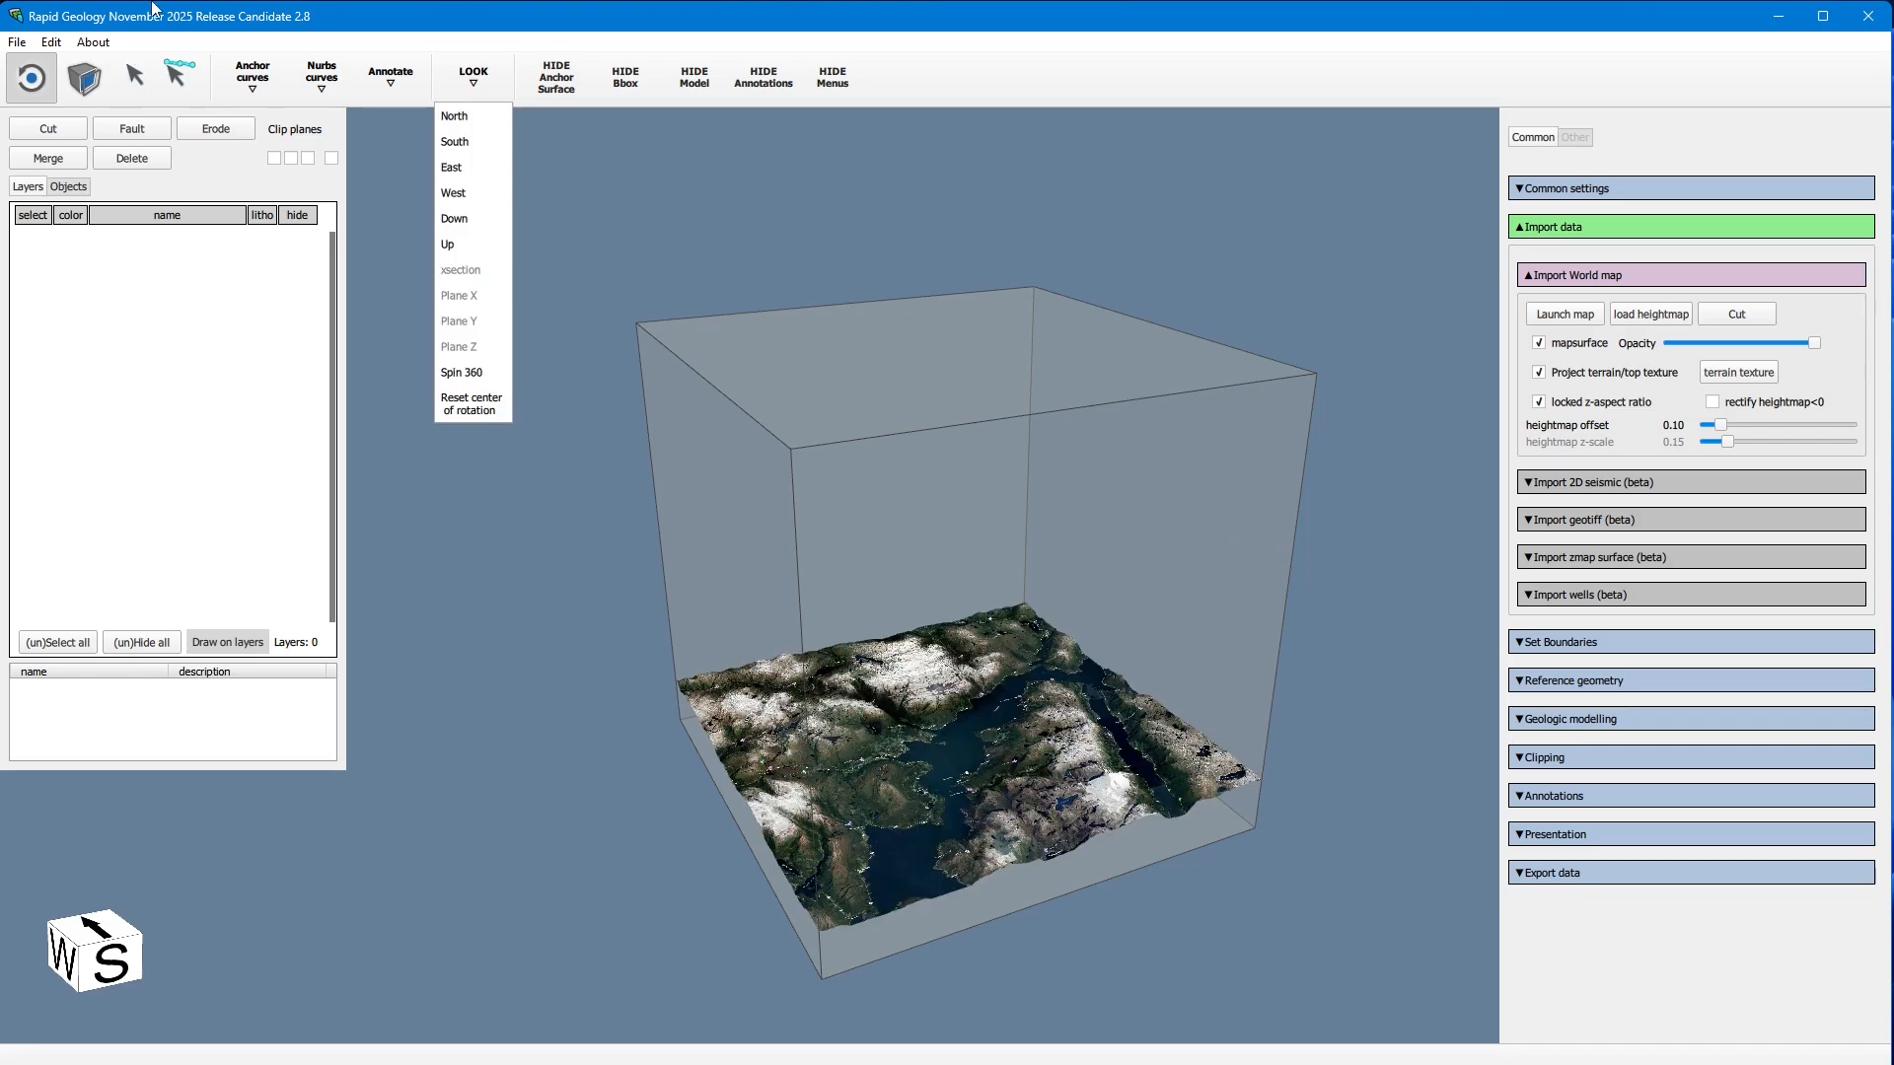
# Step: Unlock the heightmap's z-aspect ratio, and set its z-scale to 0.06 and its offset to 0.38
pyautogui.click(37, 67)
pyautogui.moveTo(850, 560)
pyautogui.mouseDown()
pyautogui.moveTo(832, 434)
pyautogui.moveTo(1004, 751)
pyautogui.moveTo(814, 770)
pyautogui.moveTo(610, 559)
pyautogui.moveTo(676, 627)
pyautogui.mouseUp()
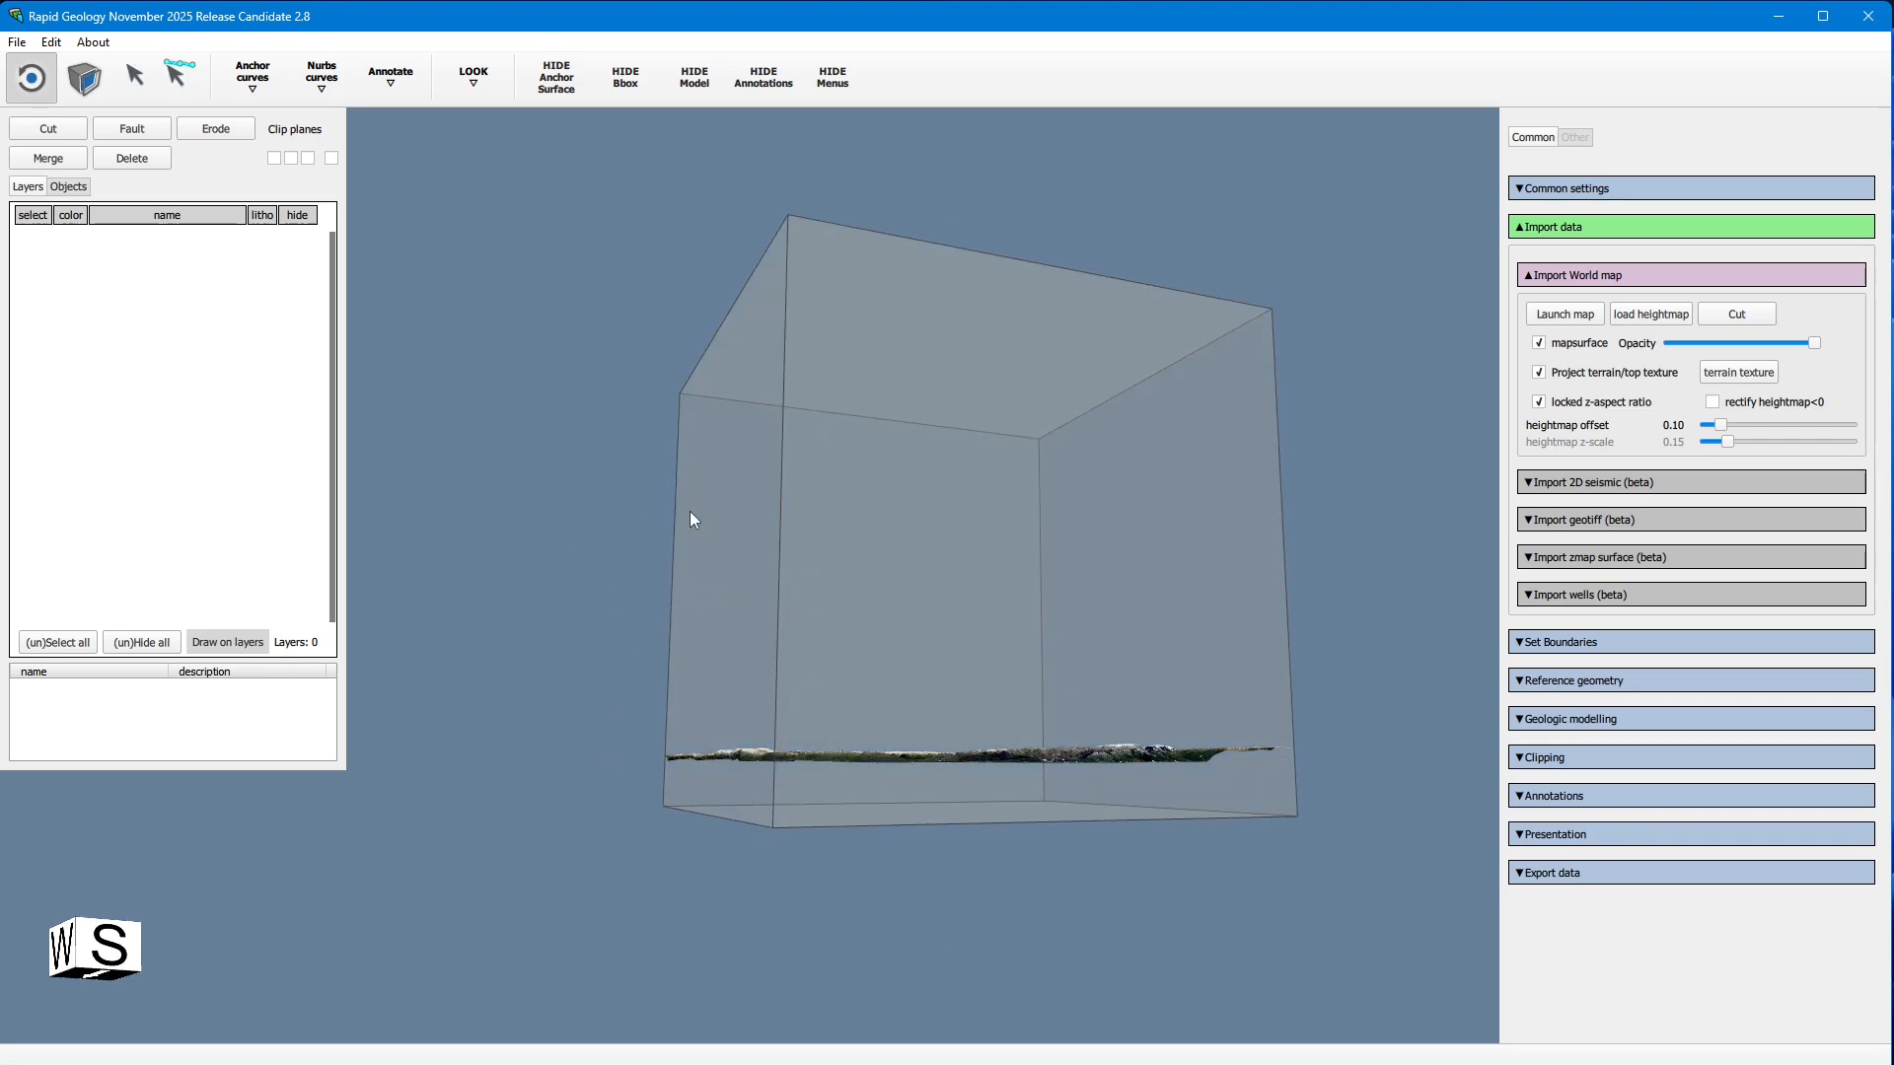
pyautogui.click(1573, 412)
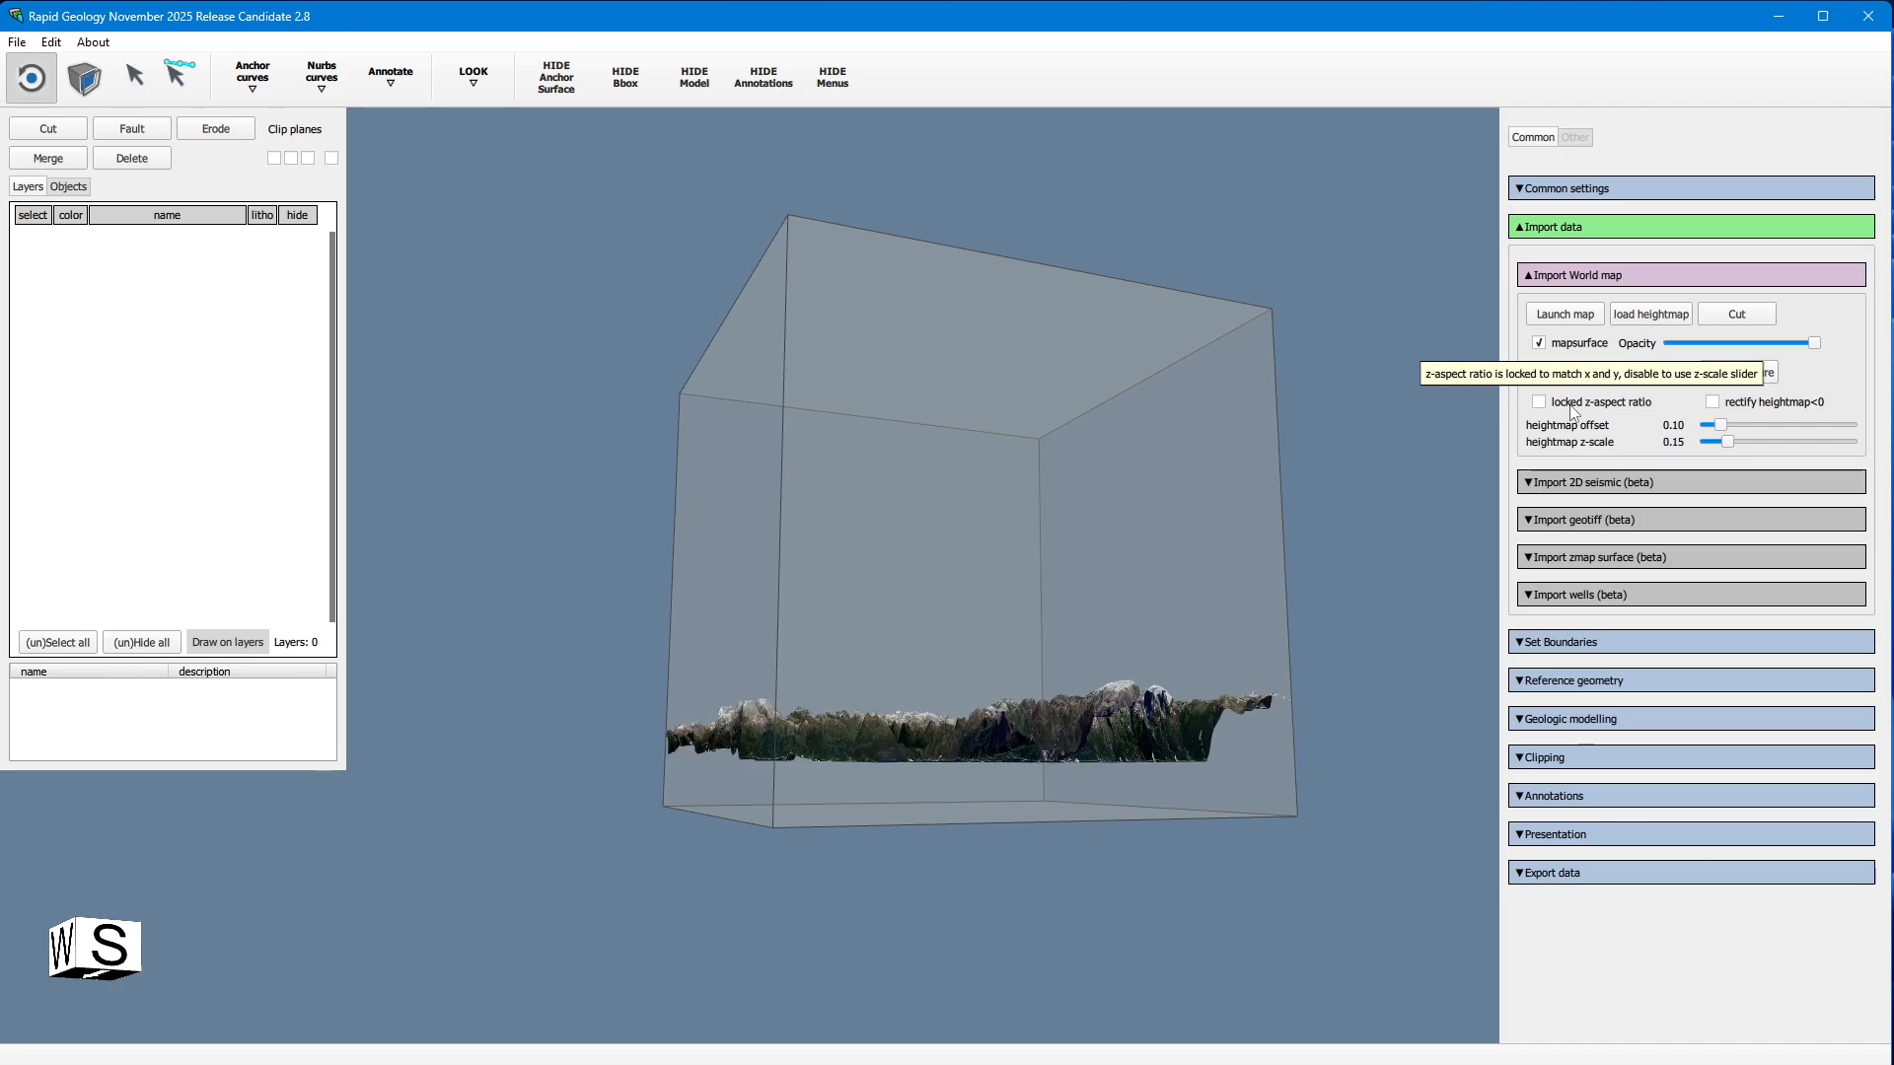
pyautogui.moveTo(1740, 446); pyautogui.dragTo(1714, 444)
pyautogui.moveTo(628, 312); pyautogui.dragTo(613, 405)
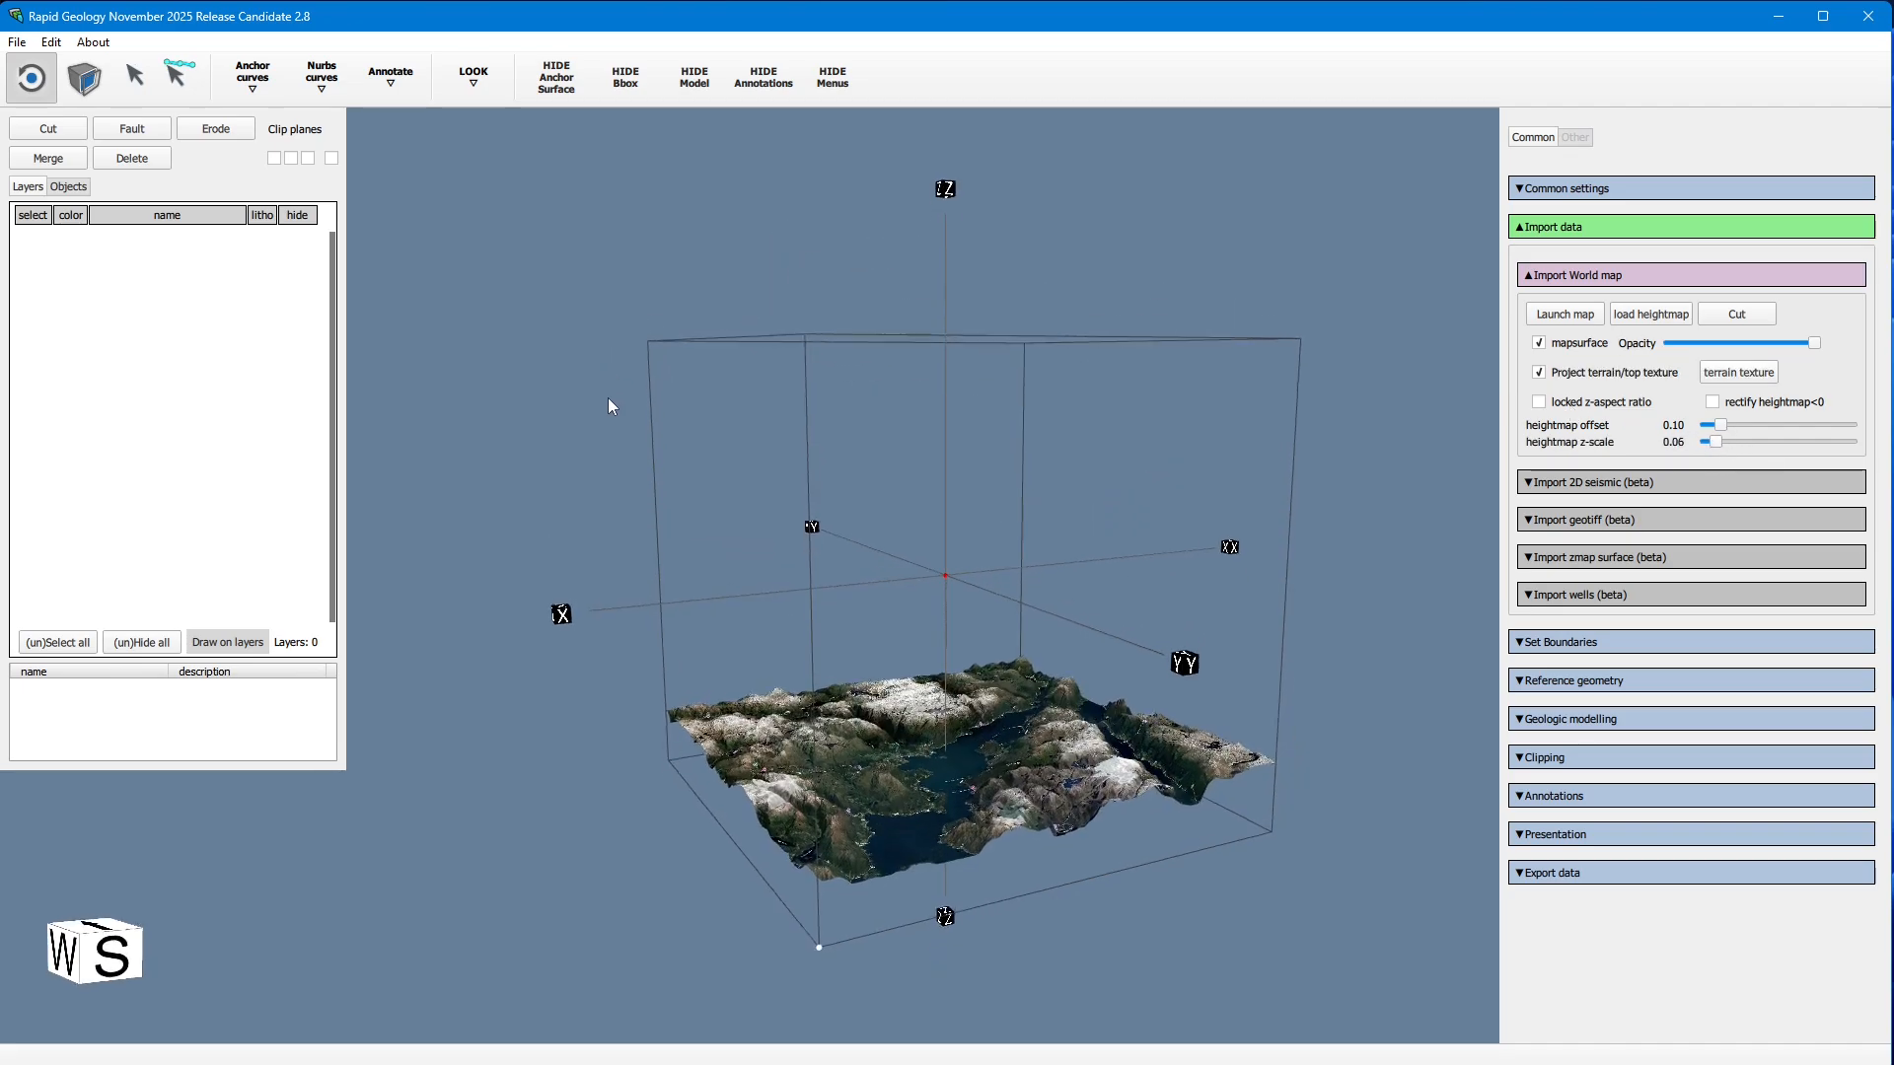
pyautogui.moveTo(1722, 426); pyautogui.dragTo(1762, 427)
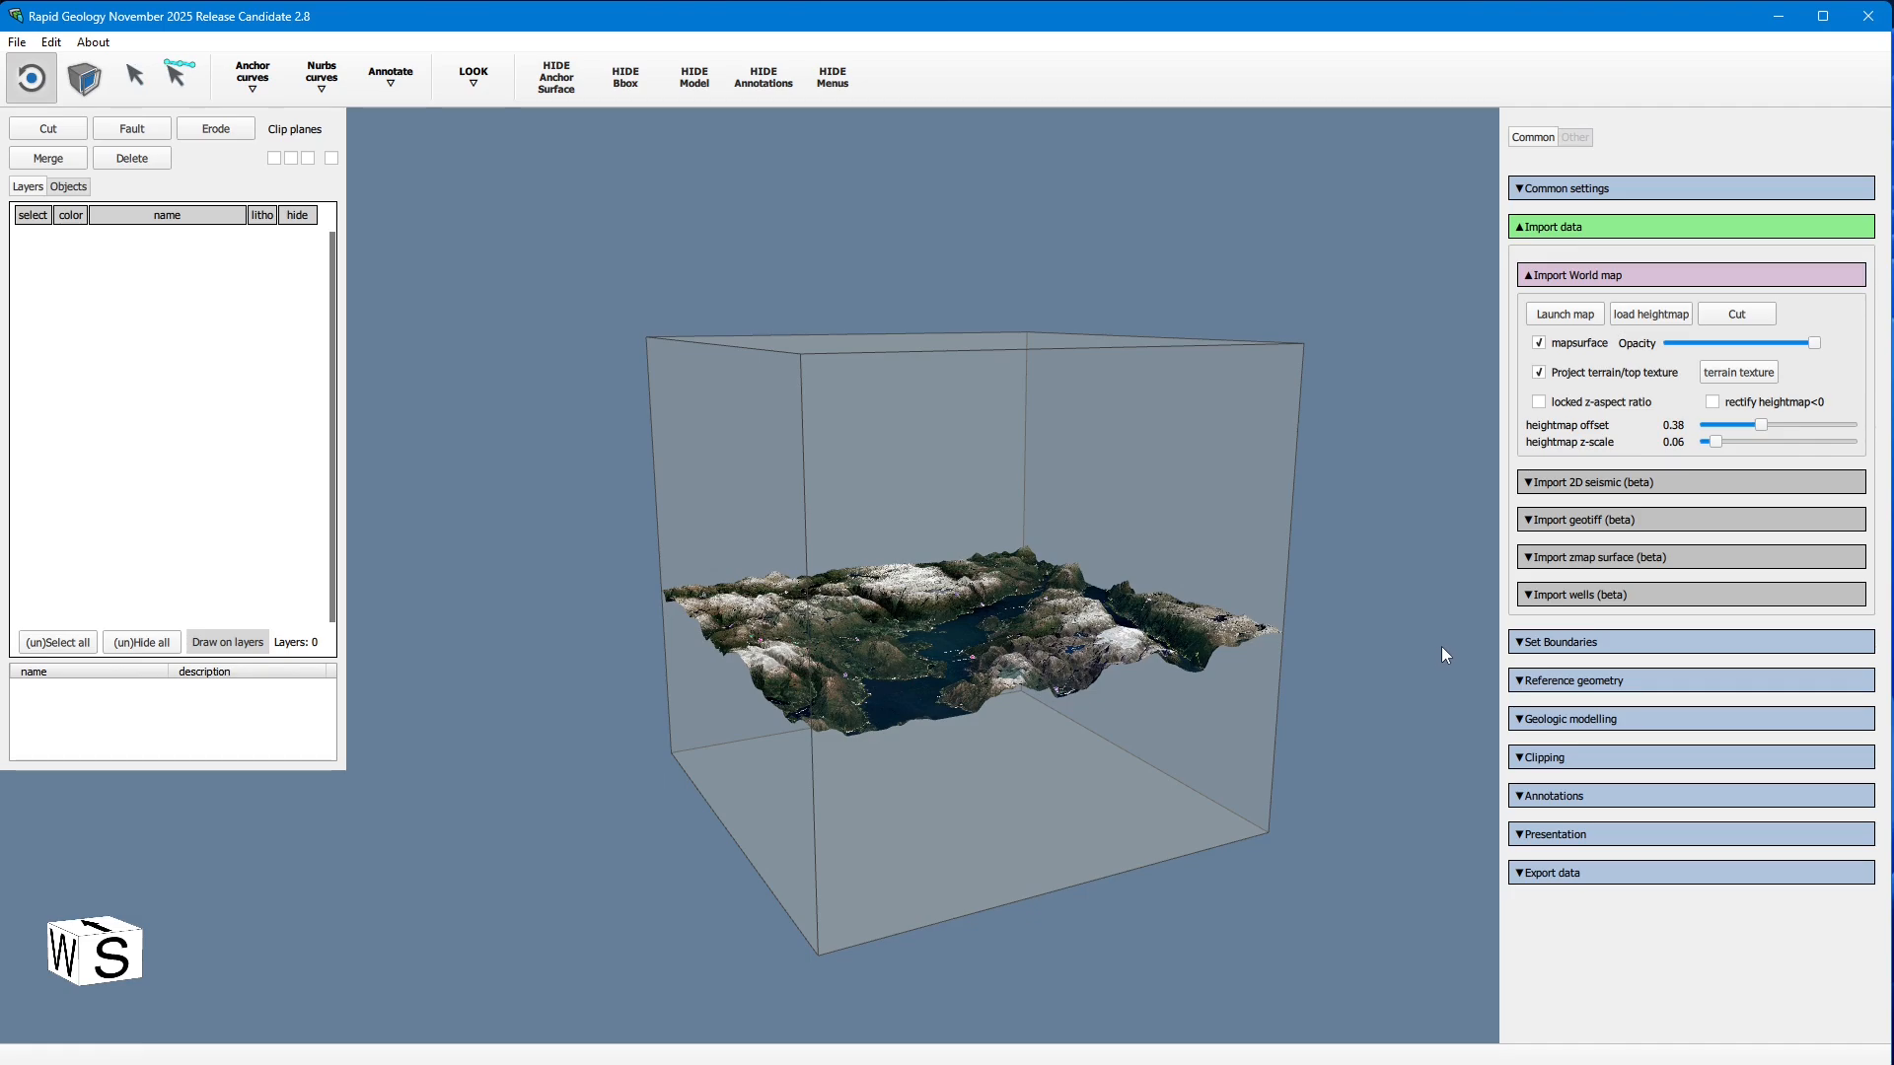
# Step: Cut the bounding box with the heightmap to create a terrain layer, and hide the map surface
pyautogui.click(1732, 316)
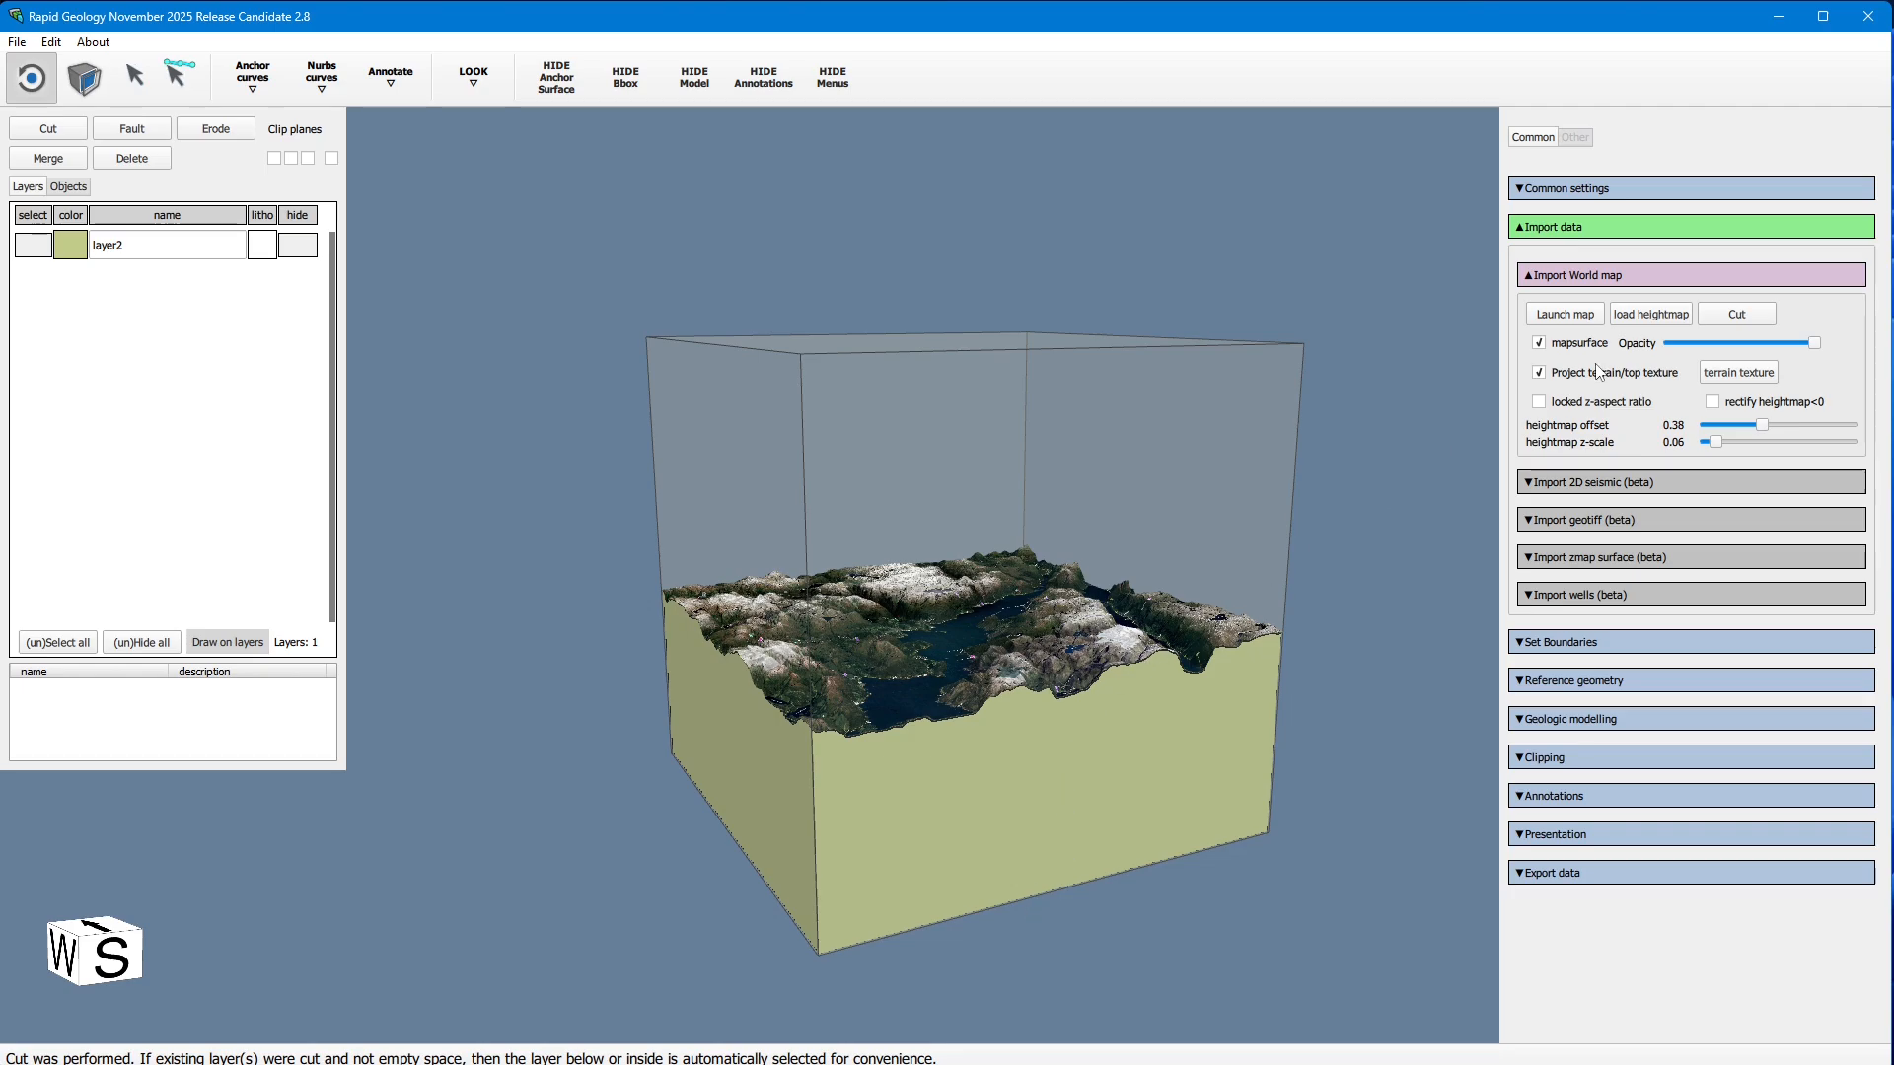
pyautogui.click(1570, 349)
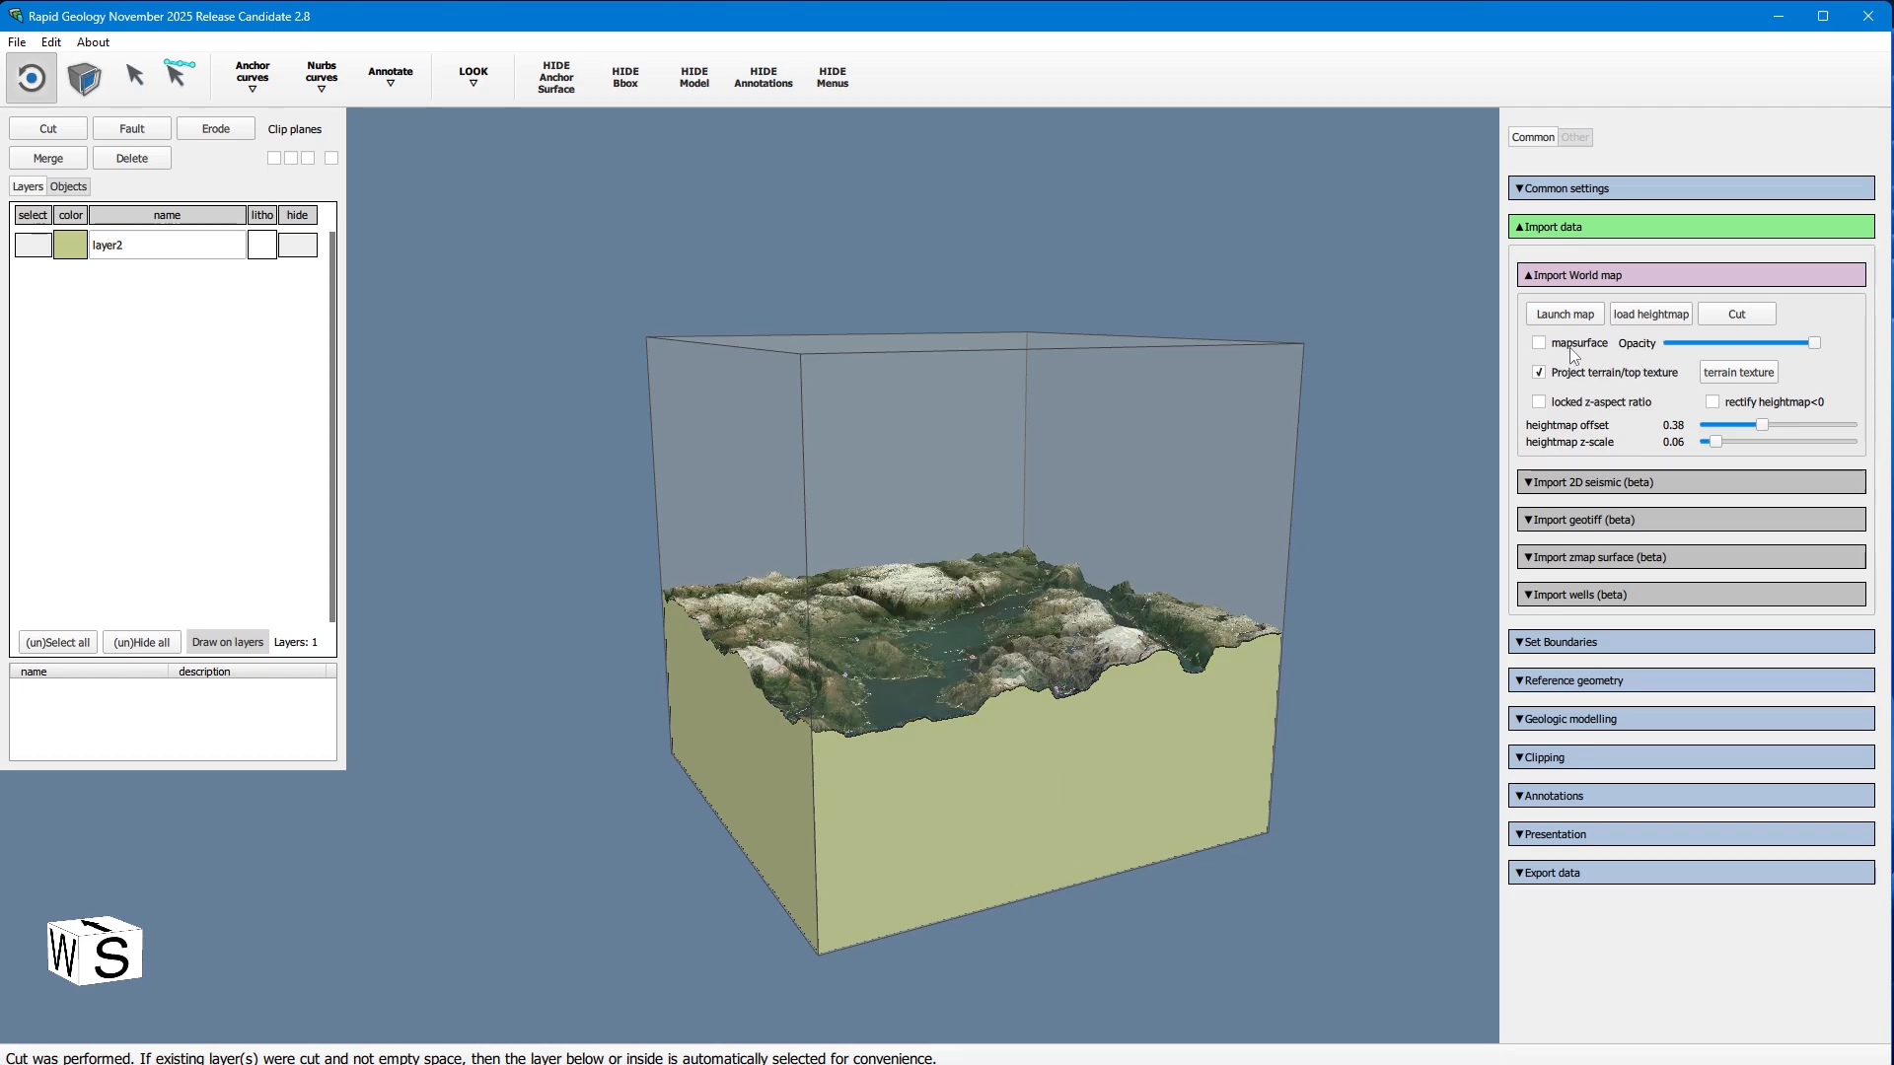
# Step: Reduce the terrain texture's opacity to zero so the layer shows only its plain colour, and inspect the relief
pyautogui.moveTo(1813, 345); pyautogui.dragTo(1654, 358)
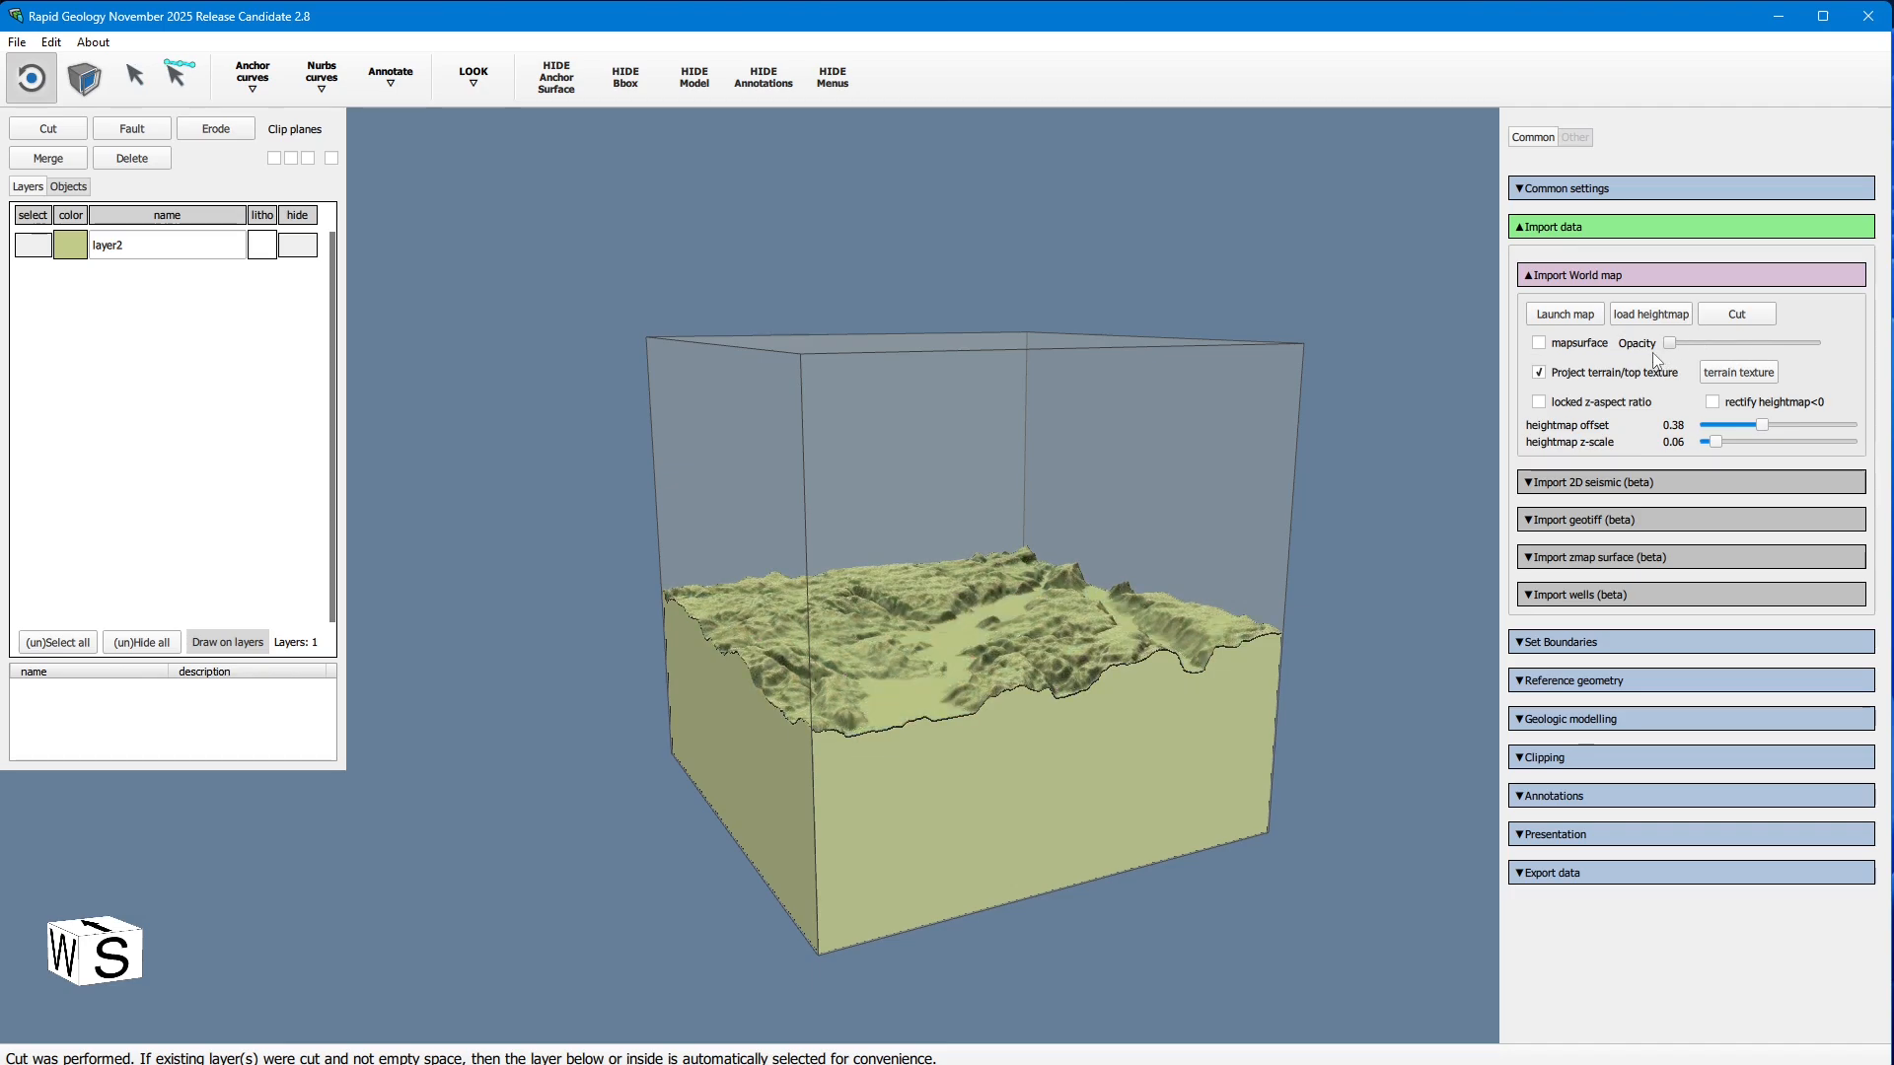
pyautogui.moveTo(920, 336); pyautogui.dragTo(943, 542)
pyautogui.moveTo(945, 706); pyautogui.dragTo(821, 714)
pyautogui.scroll(5, 821, 714)
pyautogui.scroll(-5, 892, 463)
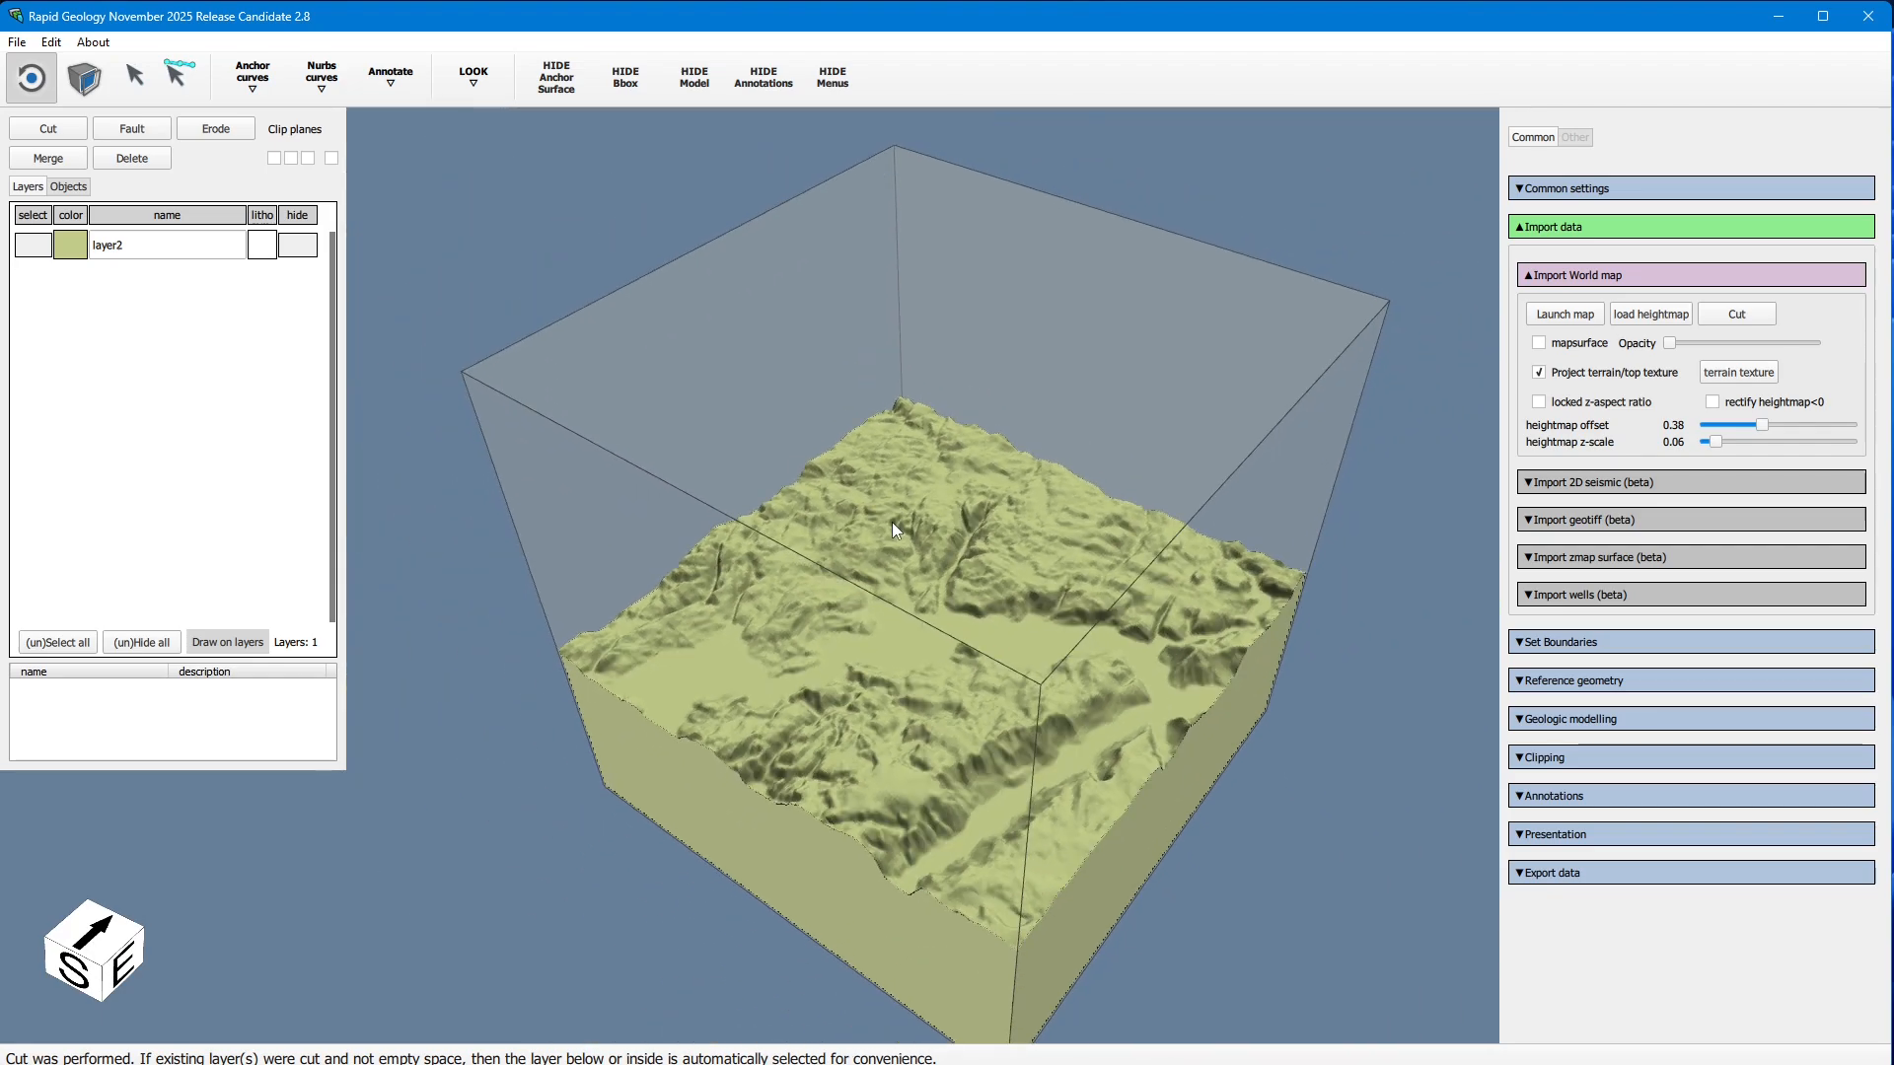
pyautogui.moveTo(892, 523); pyautogui.dragTo(985, 517)
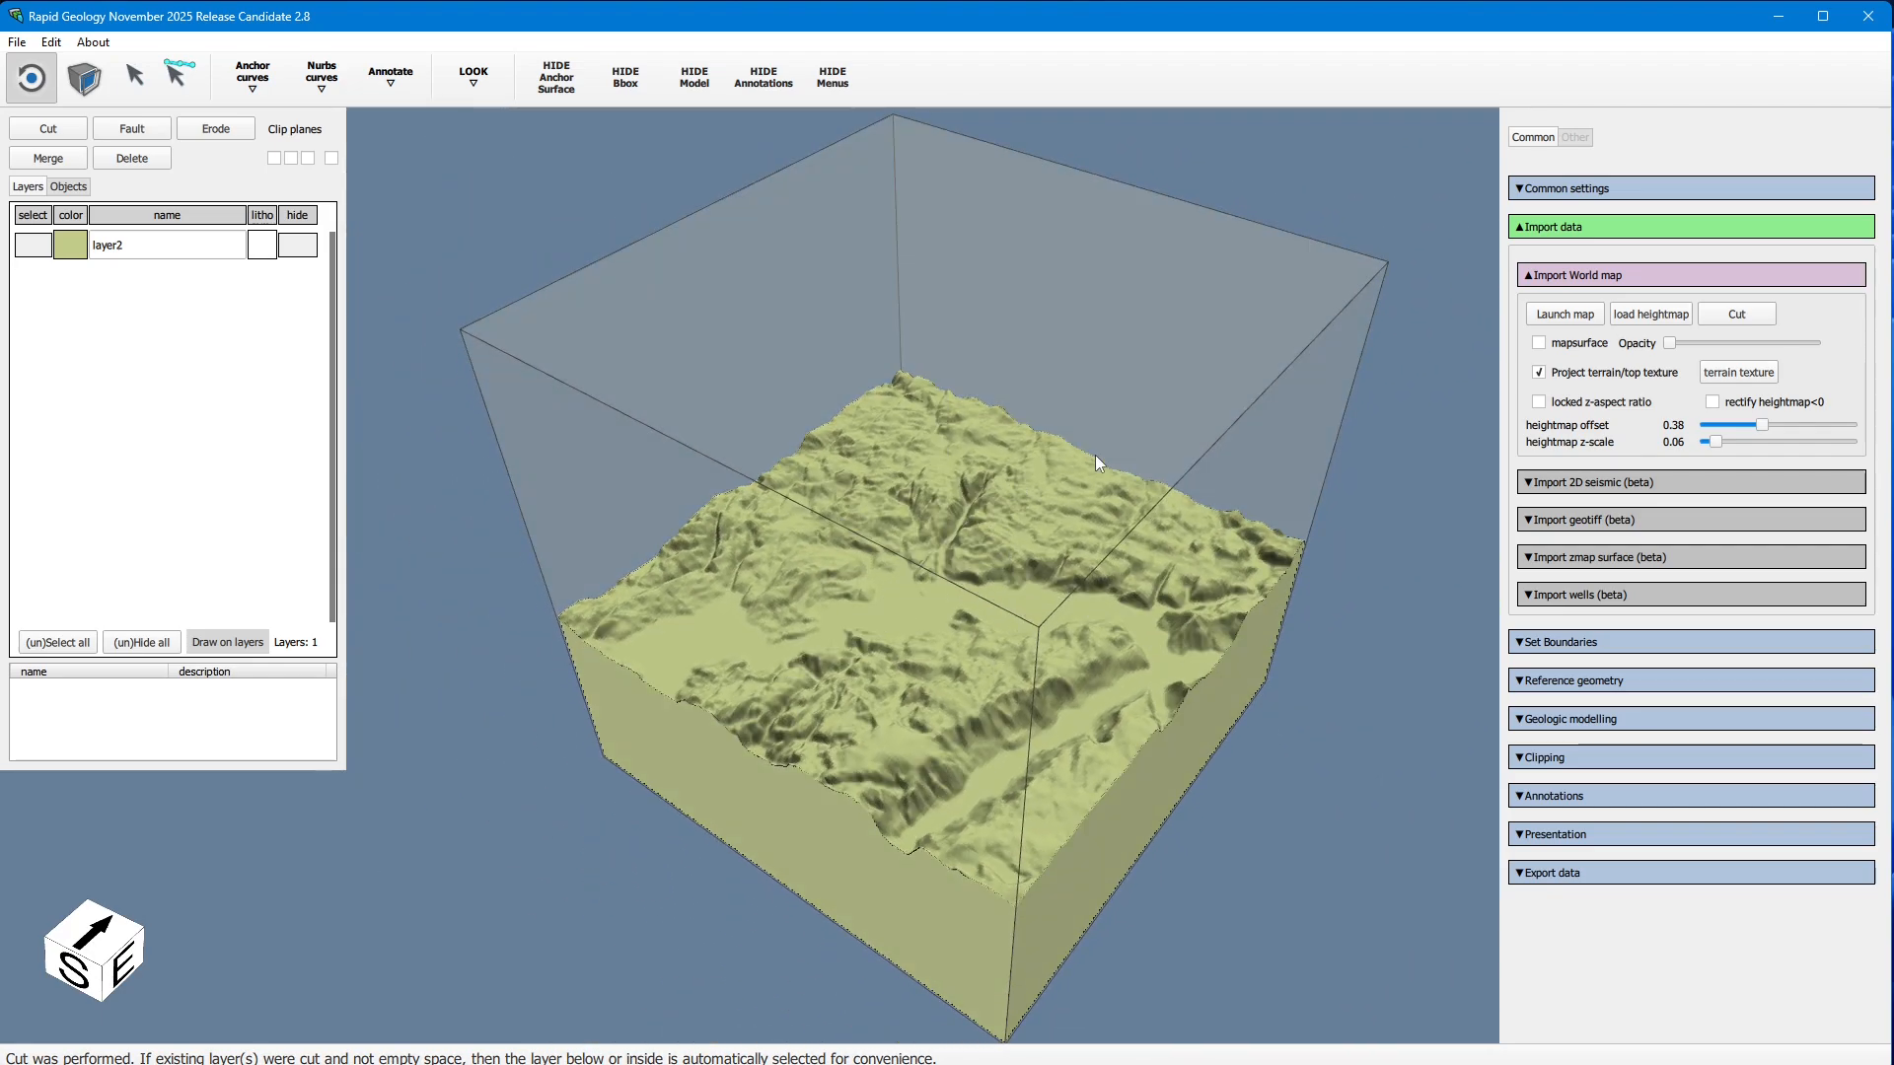
pyautogui.click(1578, 234)
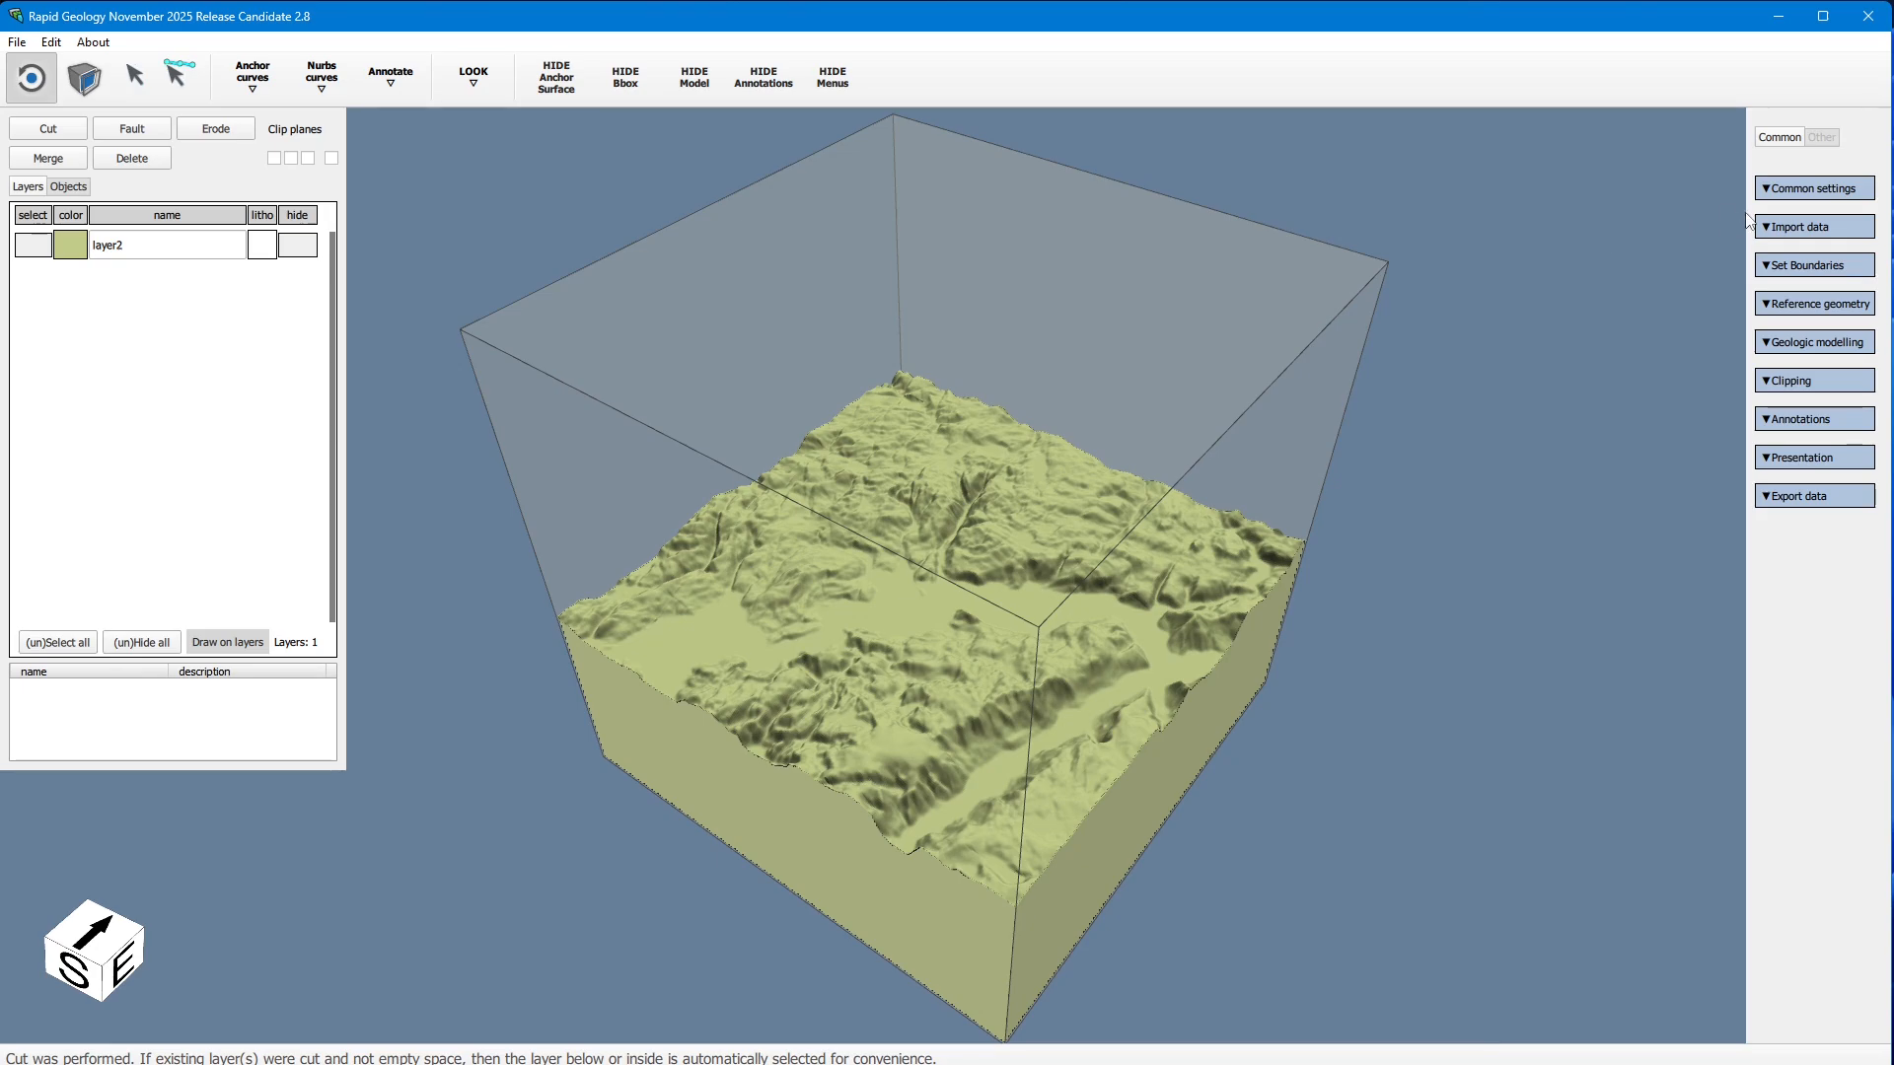
# Step: Enable opaque isolines on the terrain with an interval of 200 m and a thickness of 0.20
pyautogui.click(1809, 194)
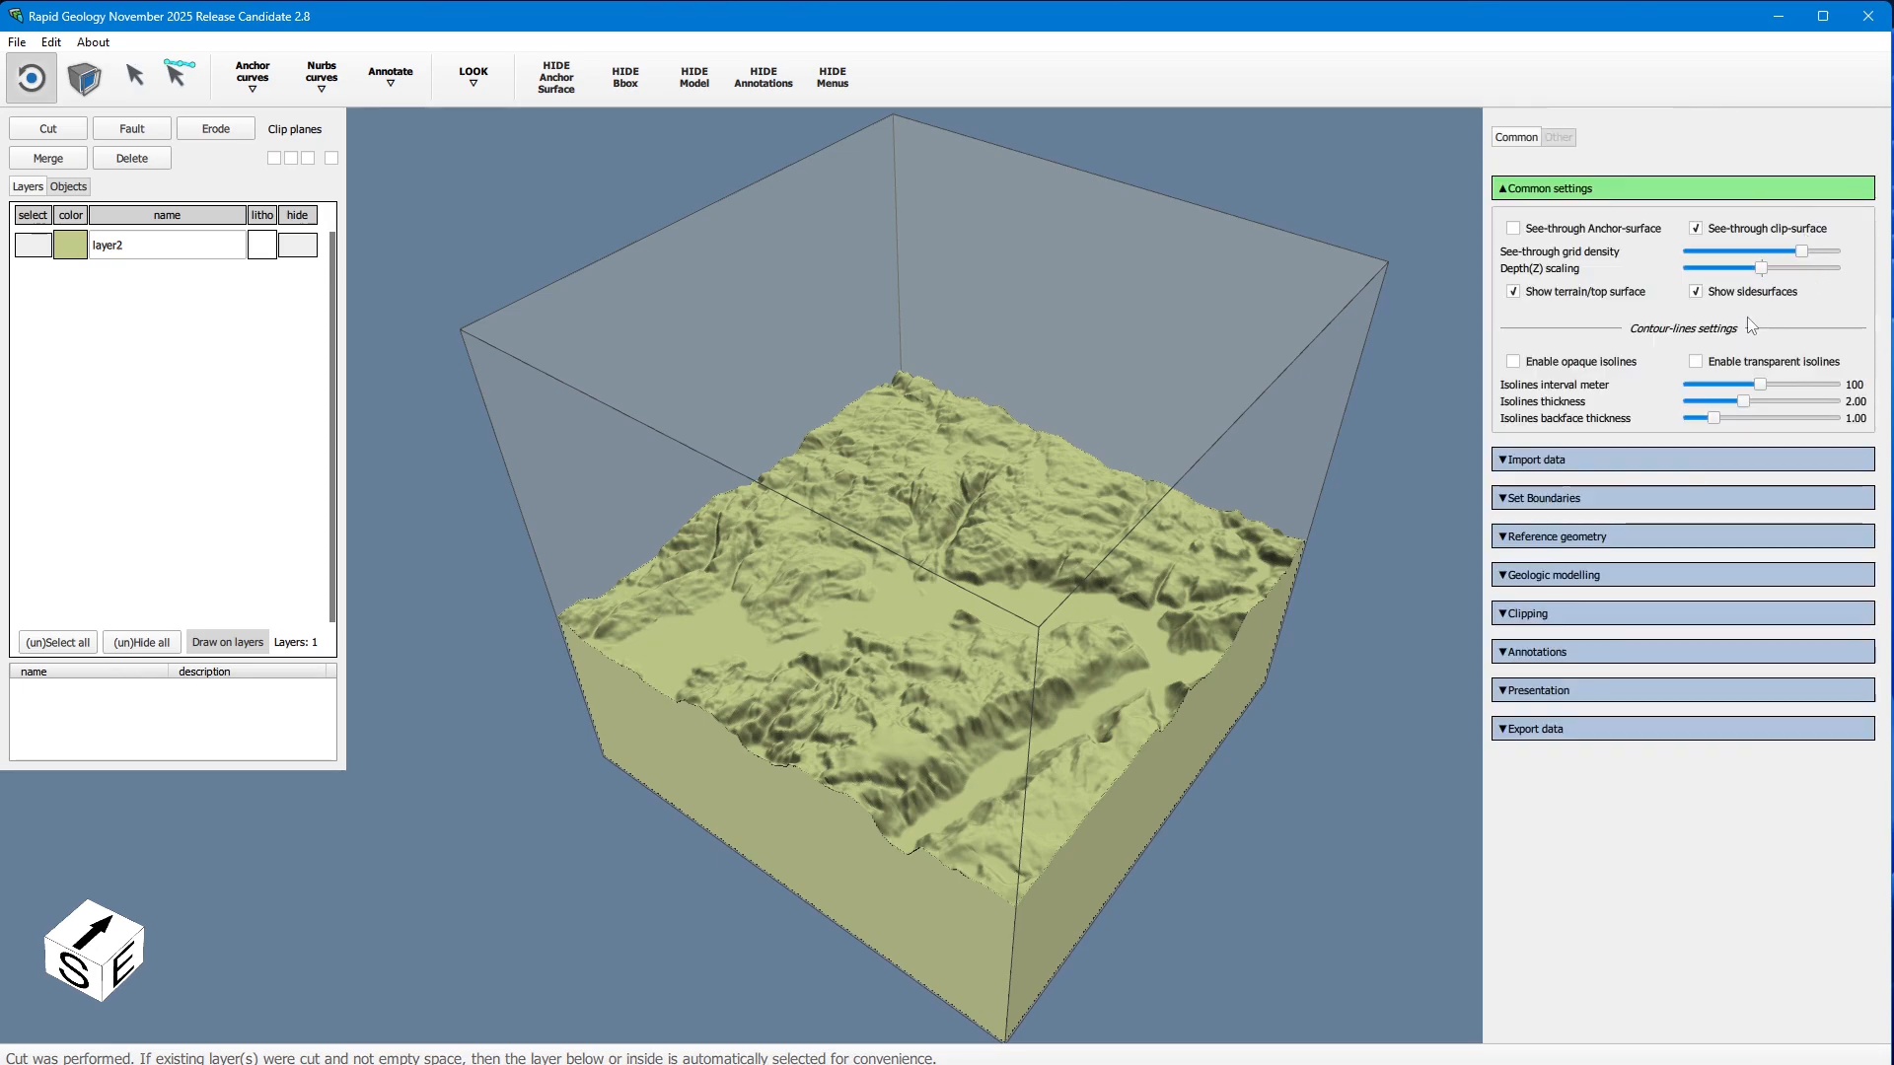
pyautogui.click(1599, 365)
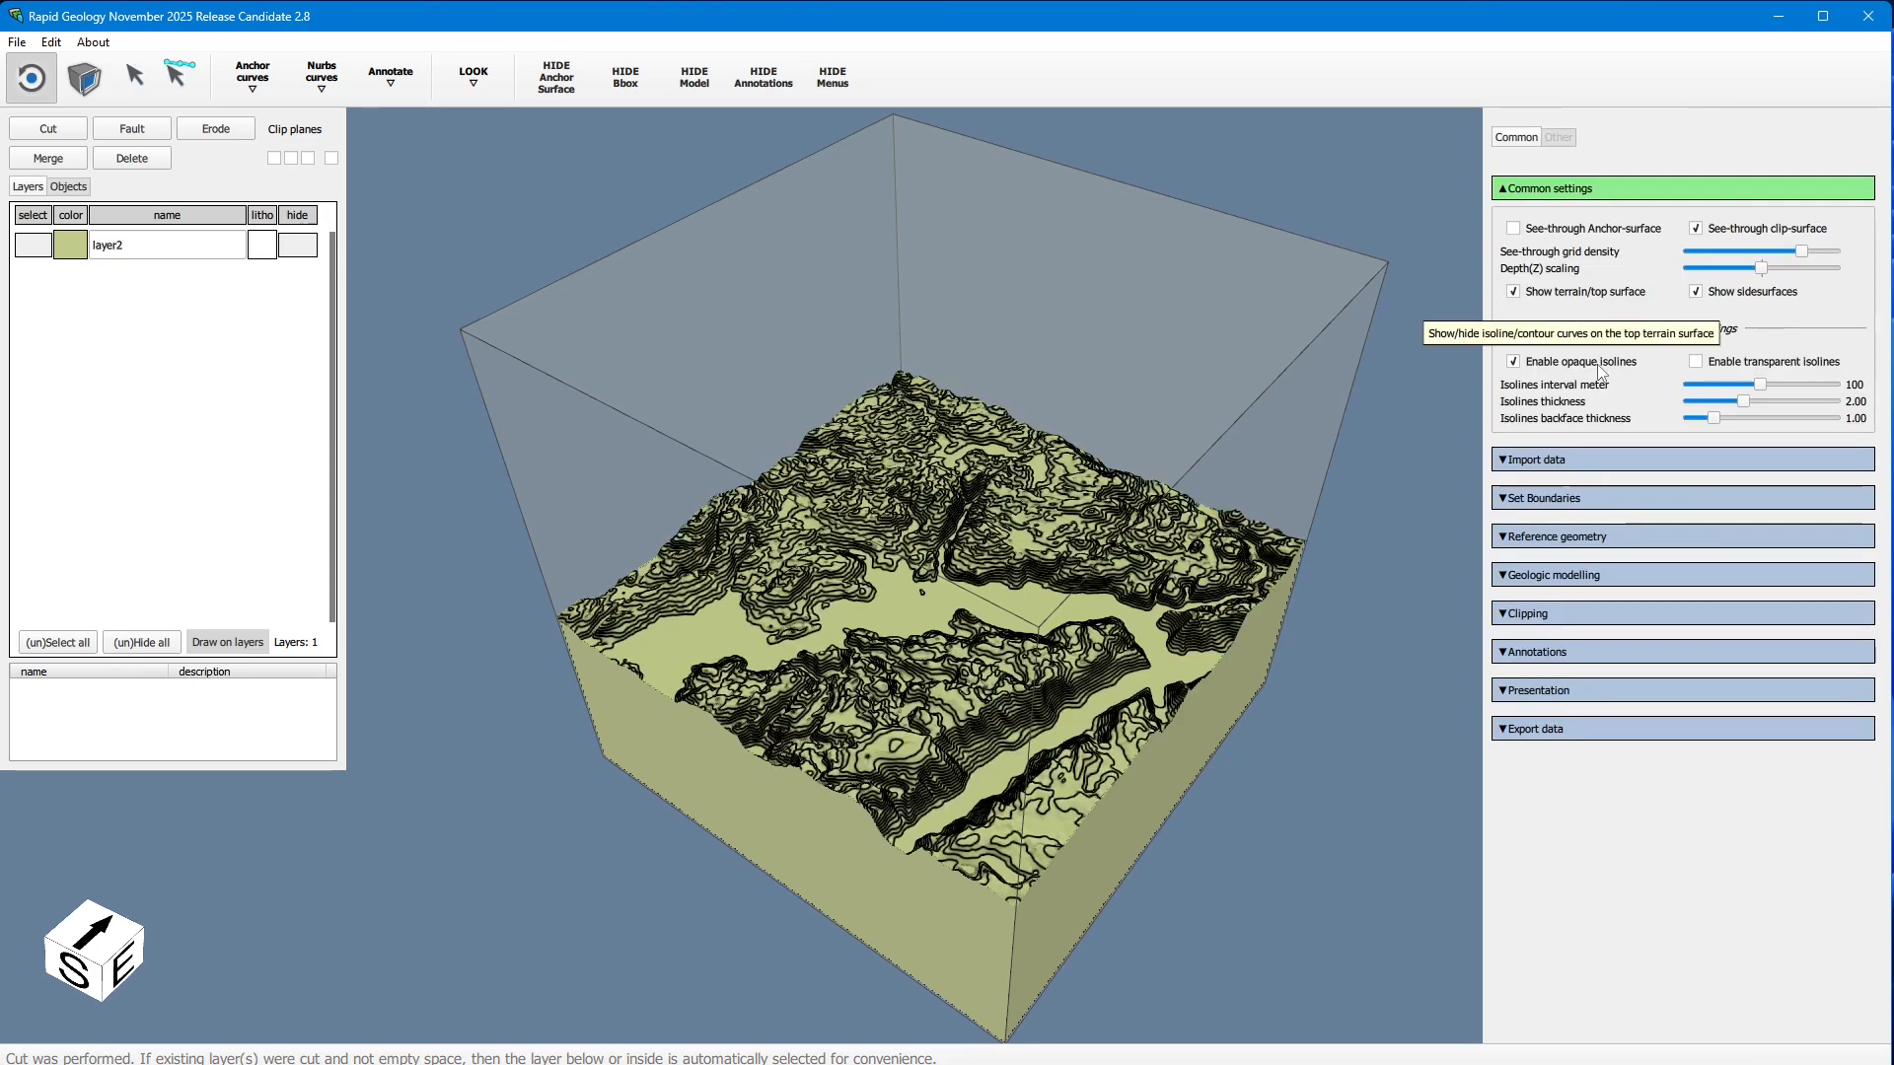
pyautogui.moveTo(1743, 400); pyautogui.dragTo(1833, 390)
pyautogui.moveTo(841, 690); pyautogui.dragTo(823, 621)
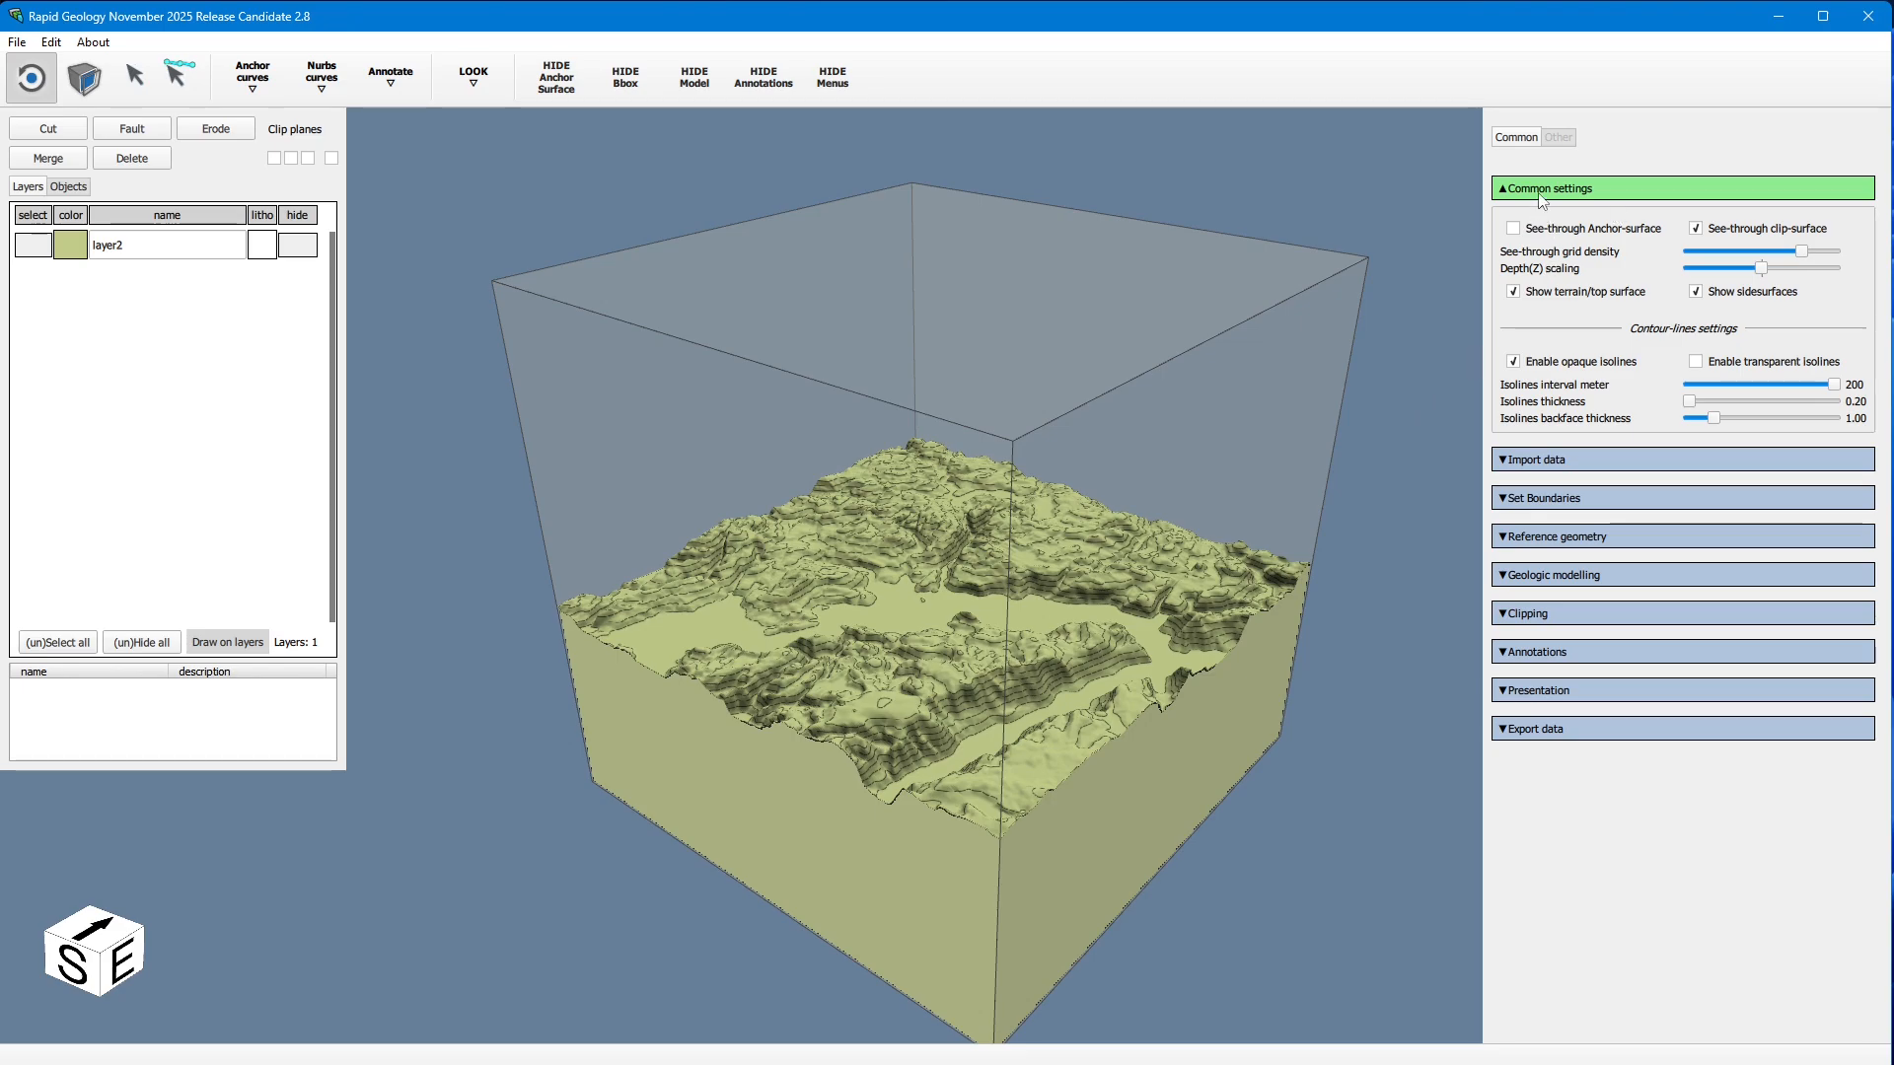
pyautogui.click(1541, 194)
# Step: Show the coordinate axes around the bounding box and inspect them from several sides
pyautogui.click(1796, 270)
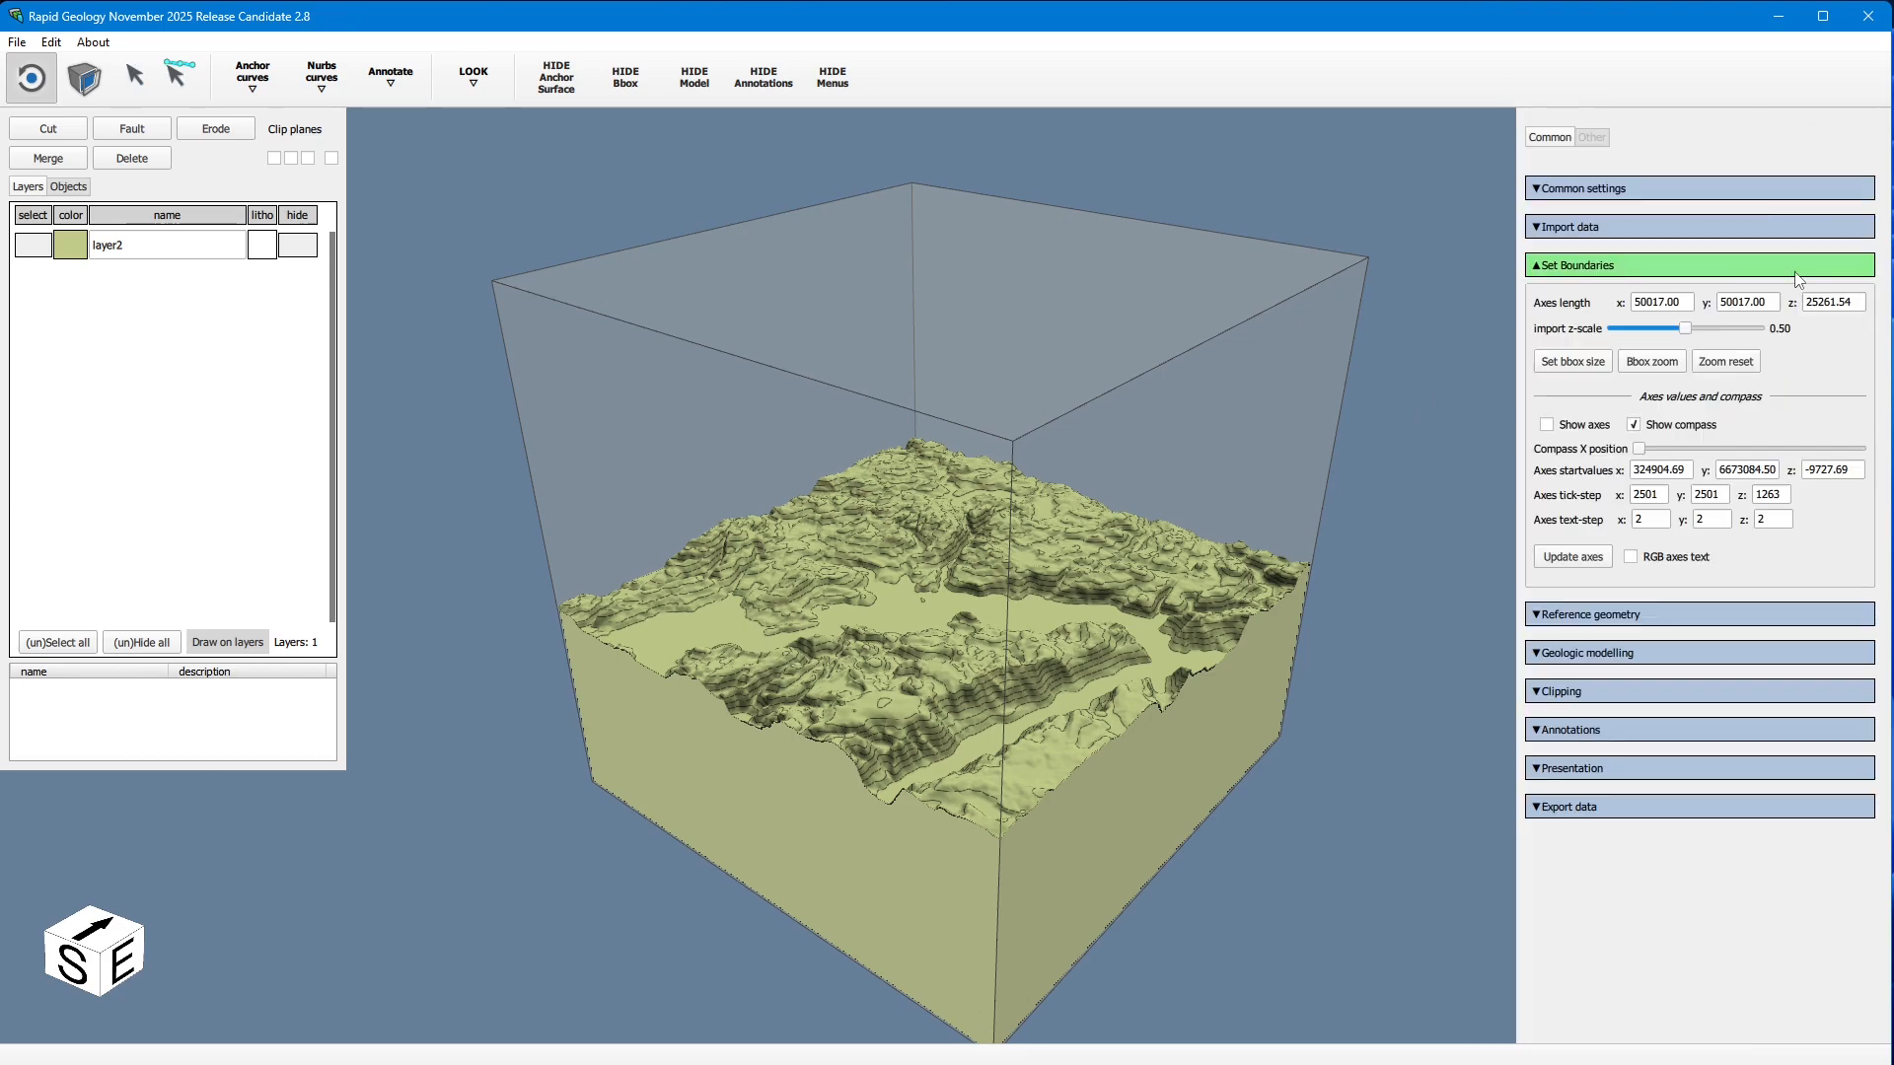
pyautogui.click(1547, 424)
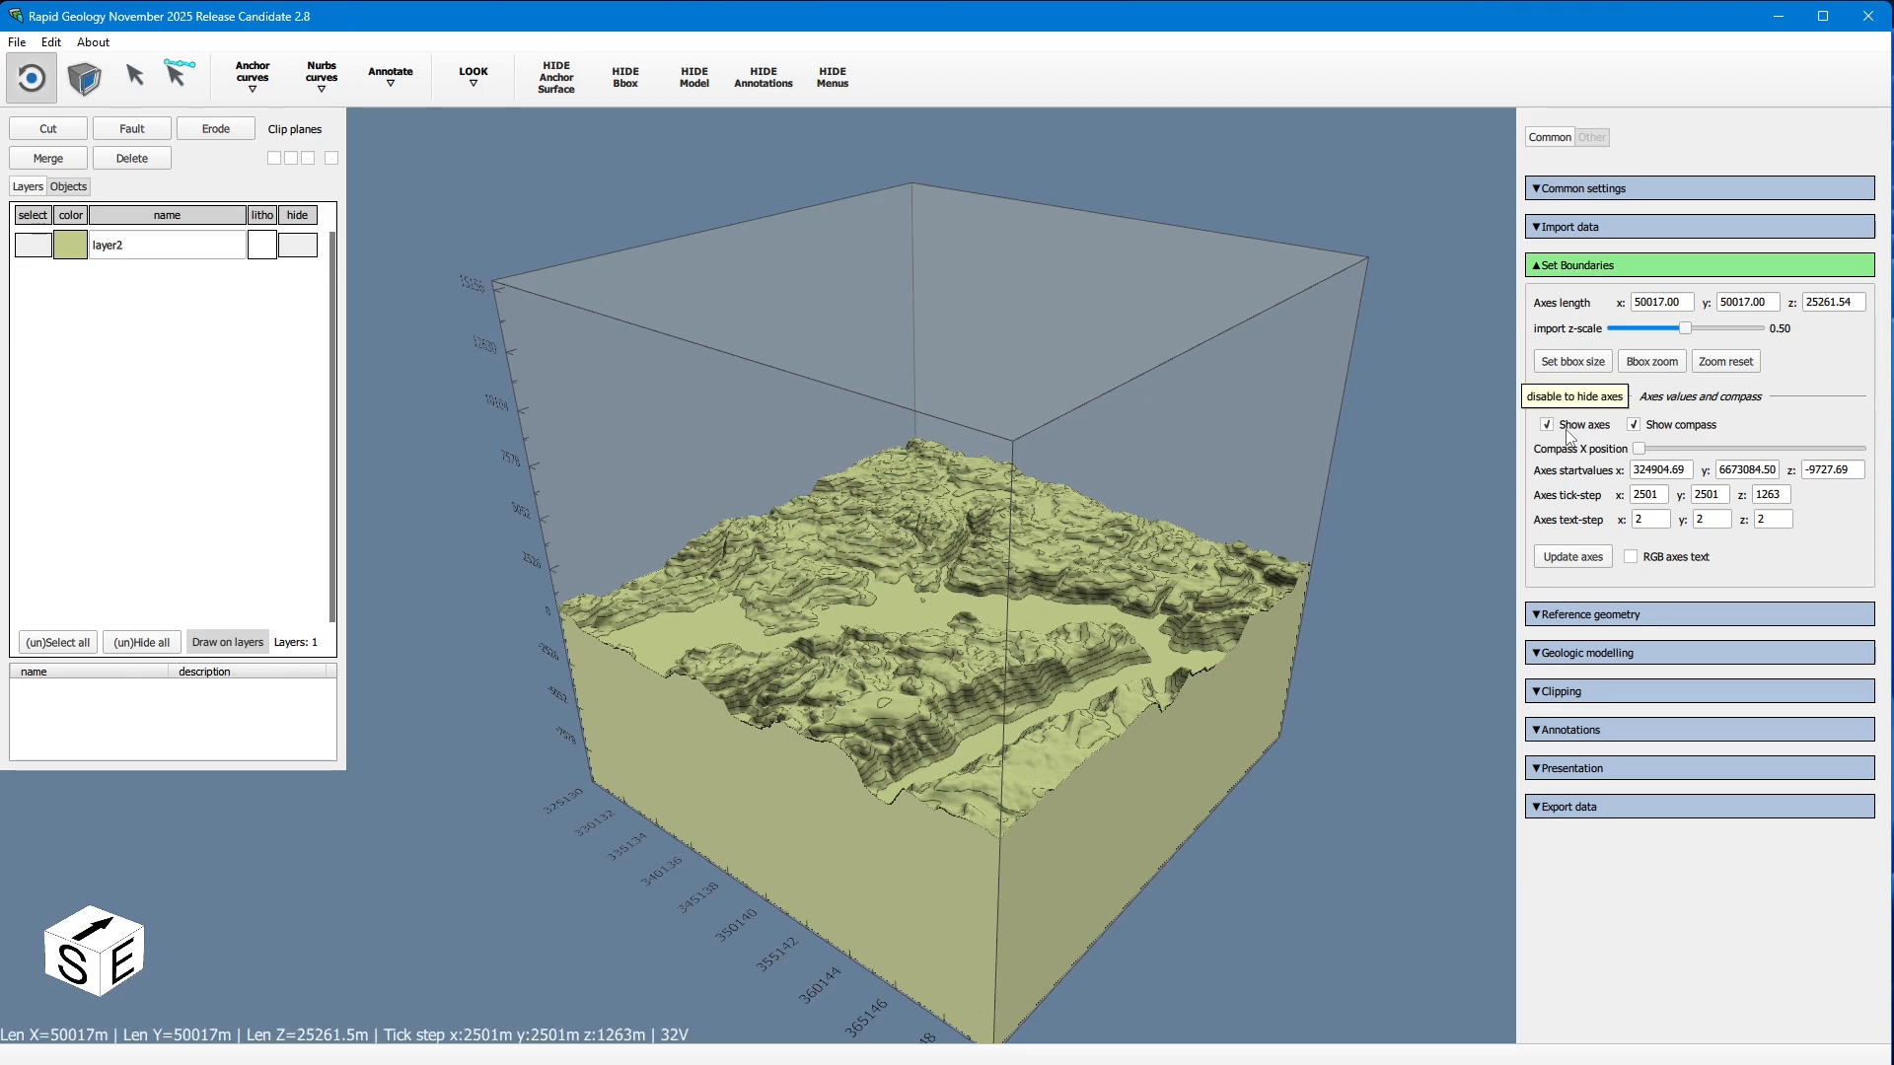
pyautogui.moveTo(415, 424)
pyautogui.mouseDown()
pyautogui.moveTo(524, 382)
pyautogui.moveTo(643, 391)
pyautogui.moveTo(665, 545)
pyautogui.moveTo(594, 524)
pyautogui.moveTo(635, 809)
pyautogui.moveTo(534, 588)
pyautogui.moveTo(979, 622)
pyautogui.moveTo(1092, 987)
pyautogui.mouseUp()
pyautogui.scroll(-2, 643, 390)
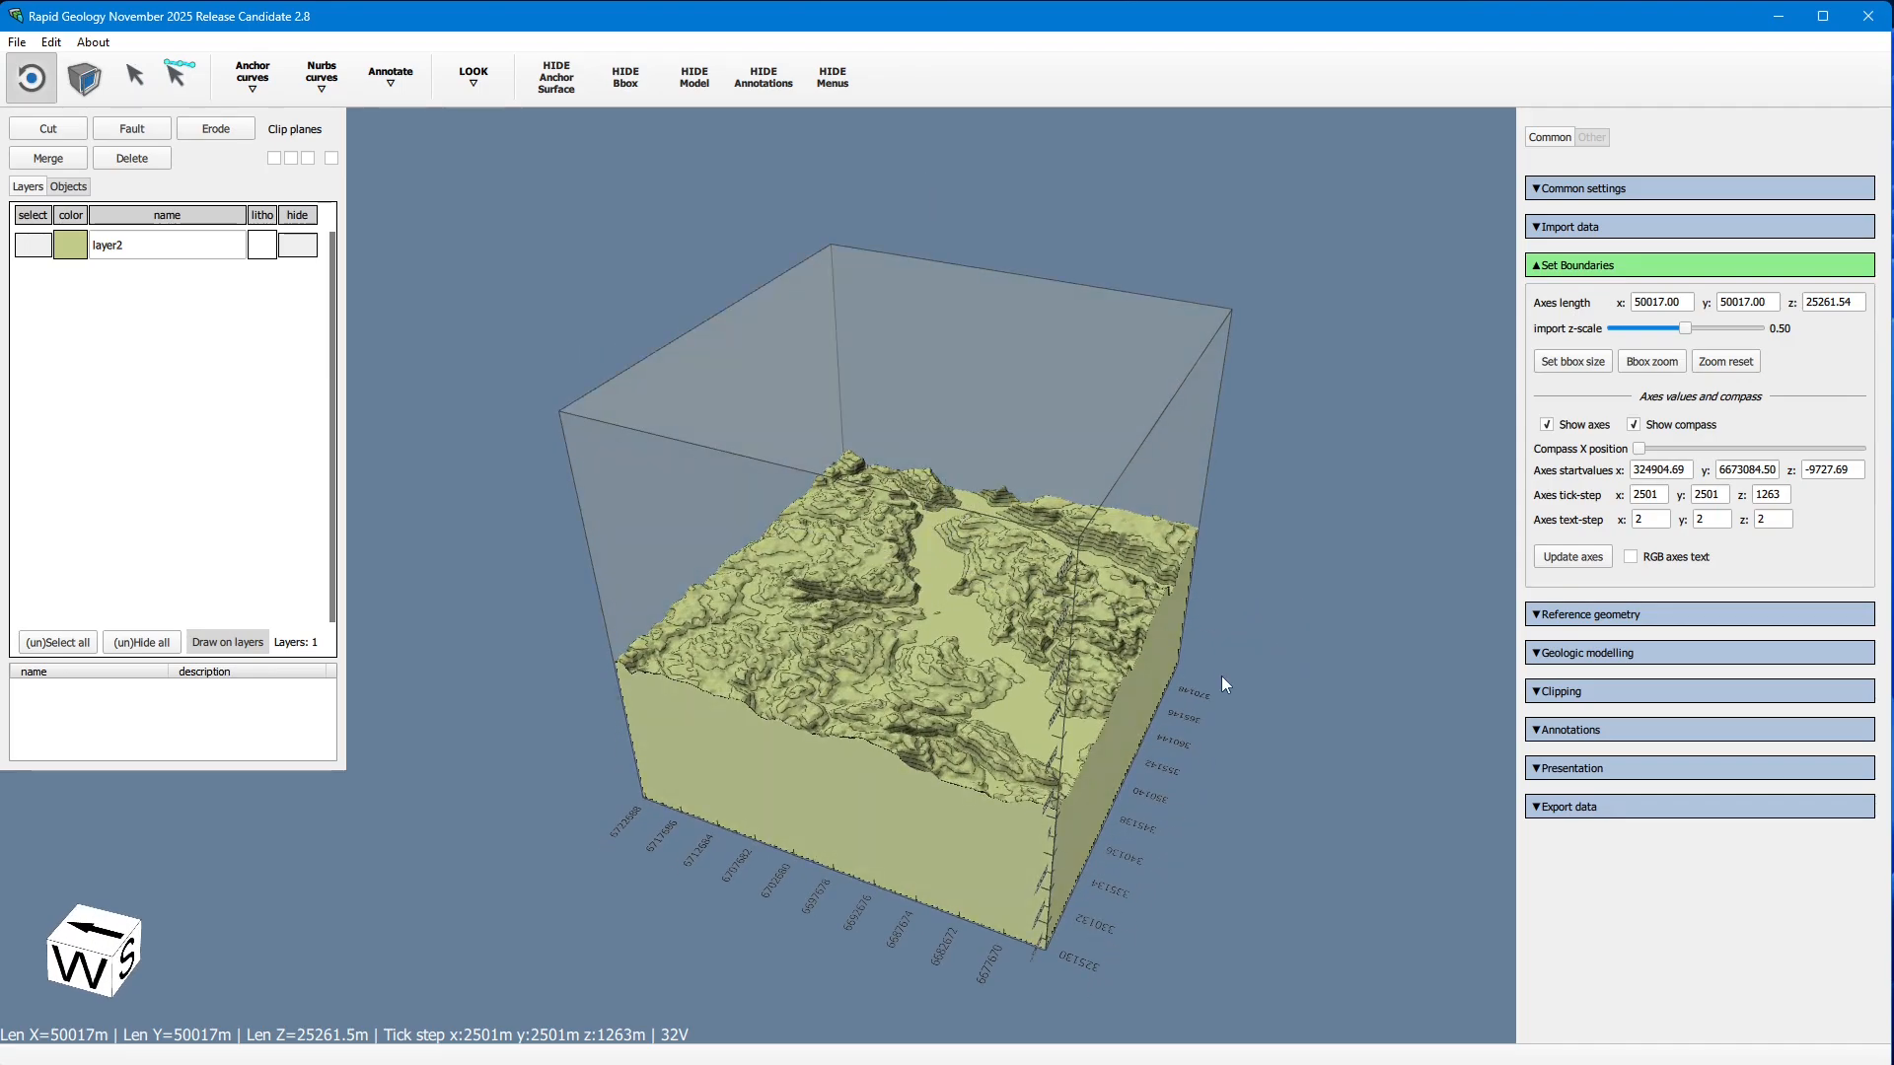
pyautogui.moveTo(1229, 787)
pyautogui.mouseDown()
pyautogui.moveTo(887, 898)
pyautogui.moveTo(656, 919)
pyautogui.moveTo(638, 904)
pyautogui.moveTo(649, 830)
pyautogui.moveTo(607, 834)
pyautogui.mouseUp()
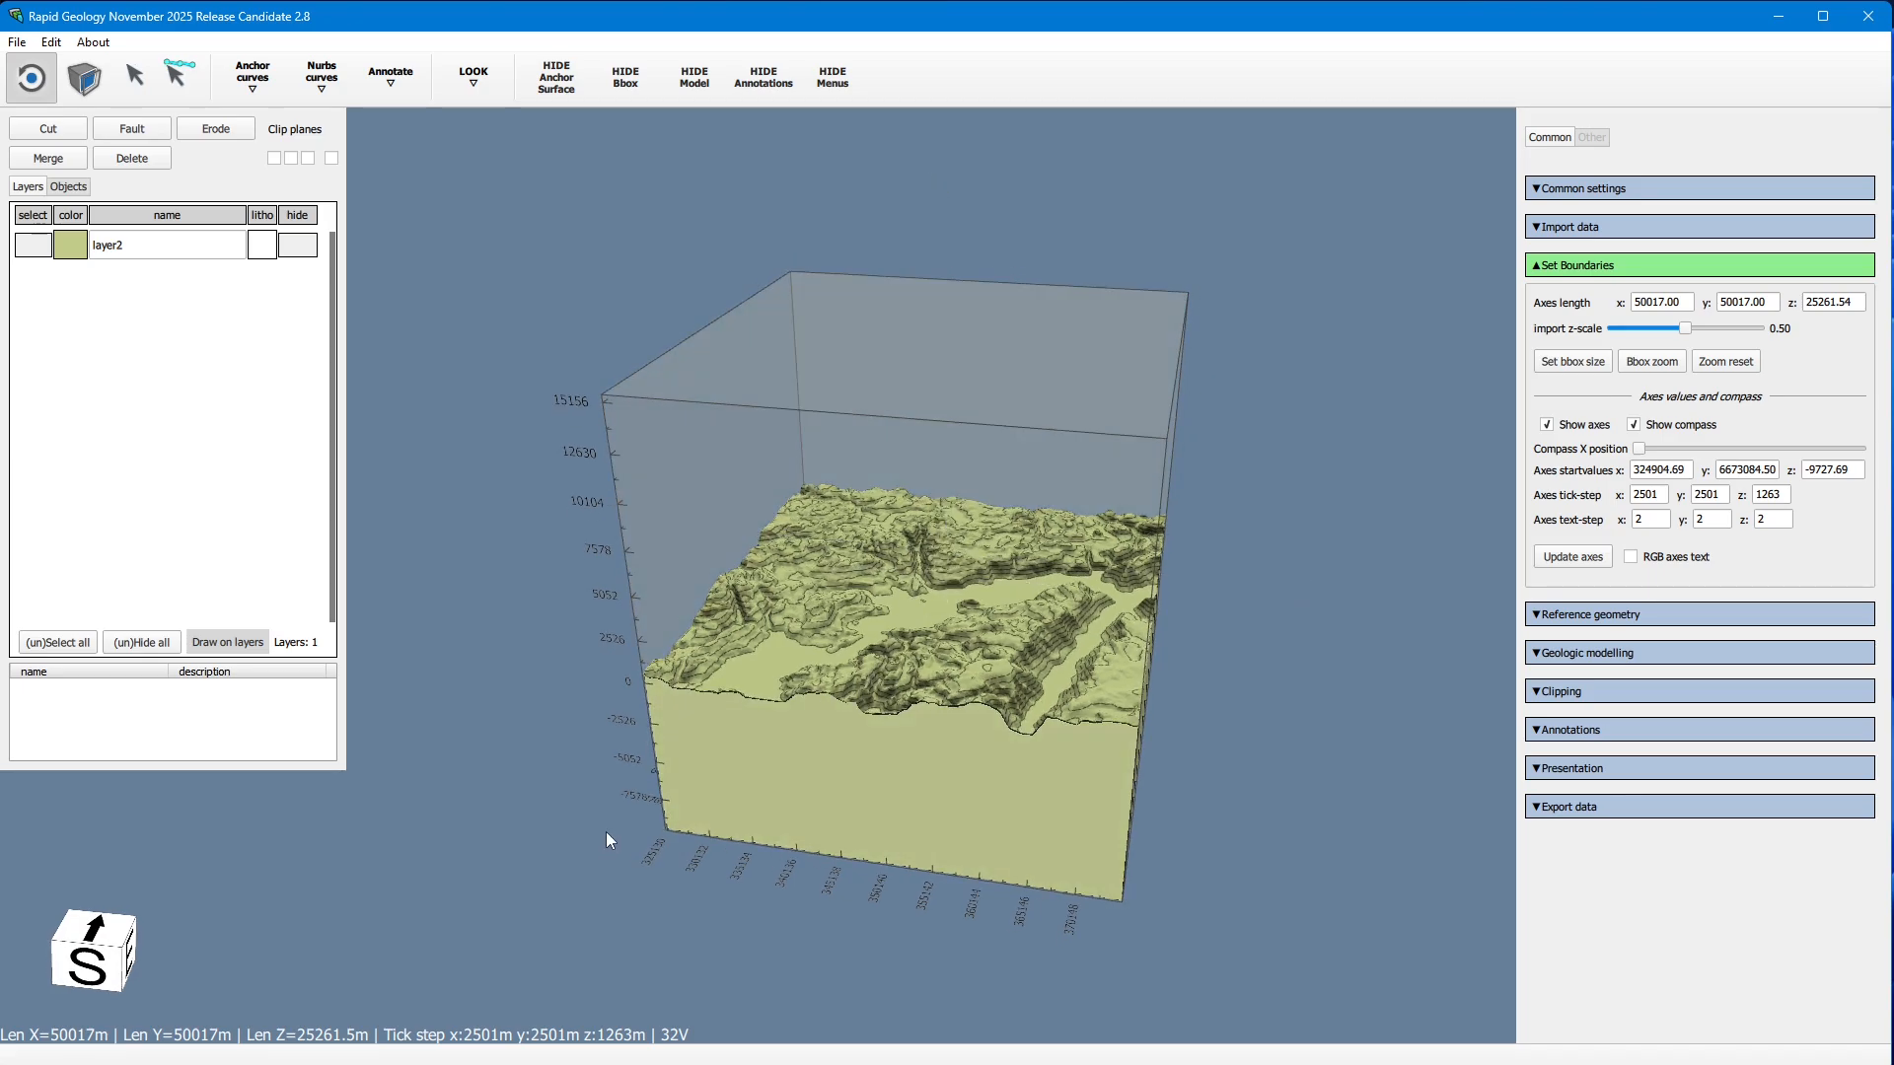
pyautogui.click(1604, 266)
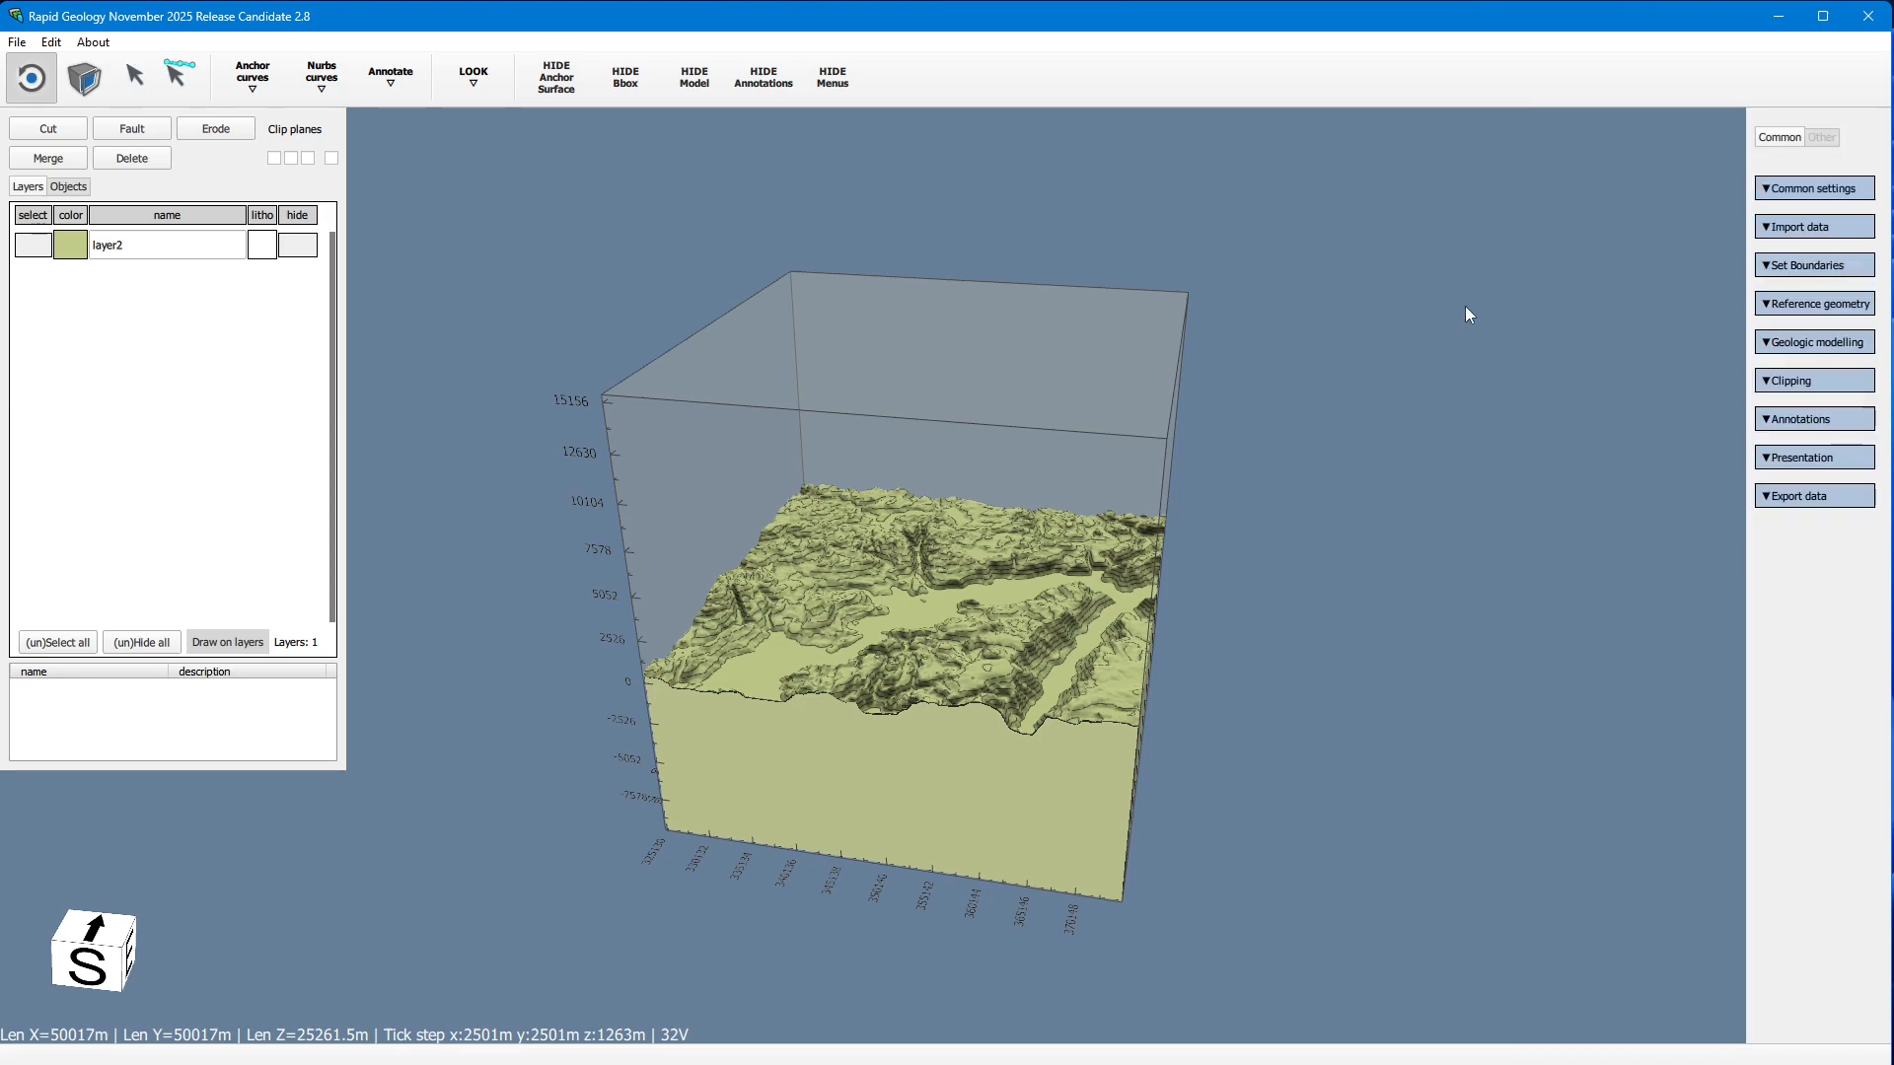
# Step: Enable the terrain brush and raise a chain of hills from the central terrain towards its northwest edge
pyautogui.click(1812, 345)
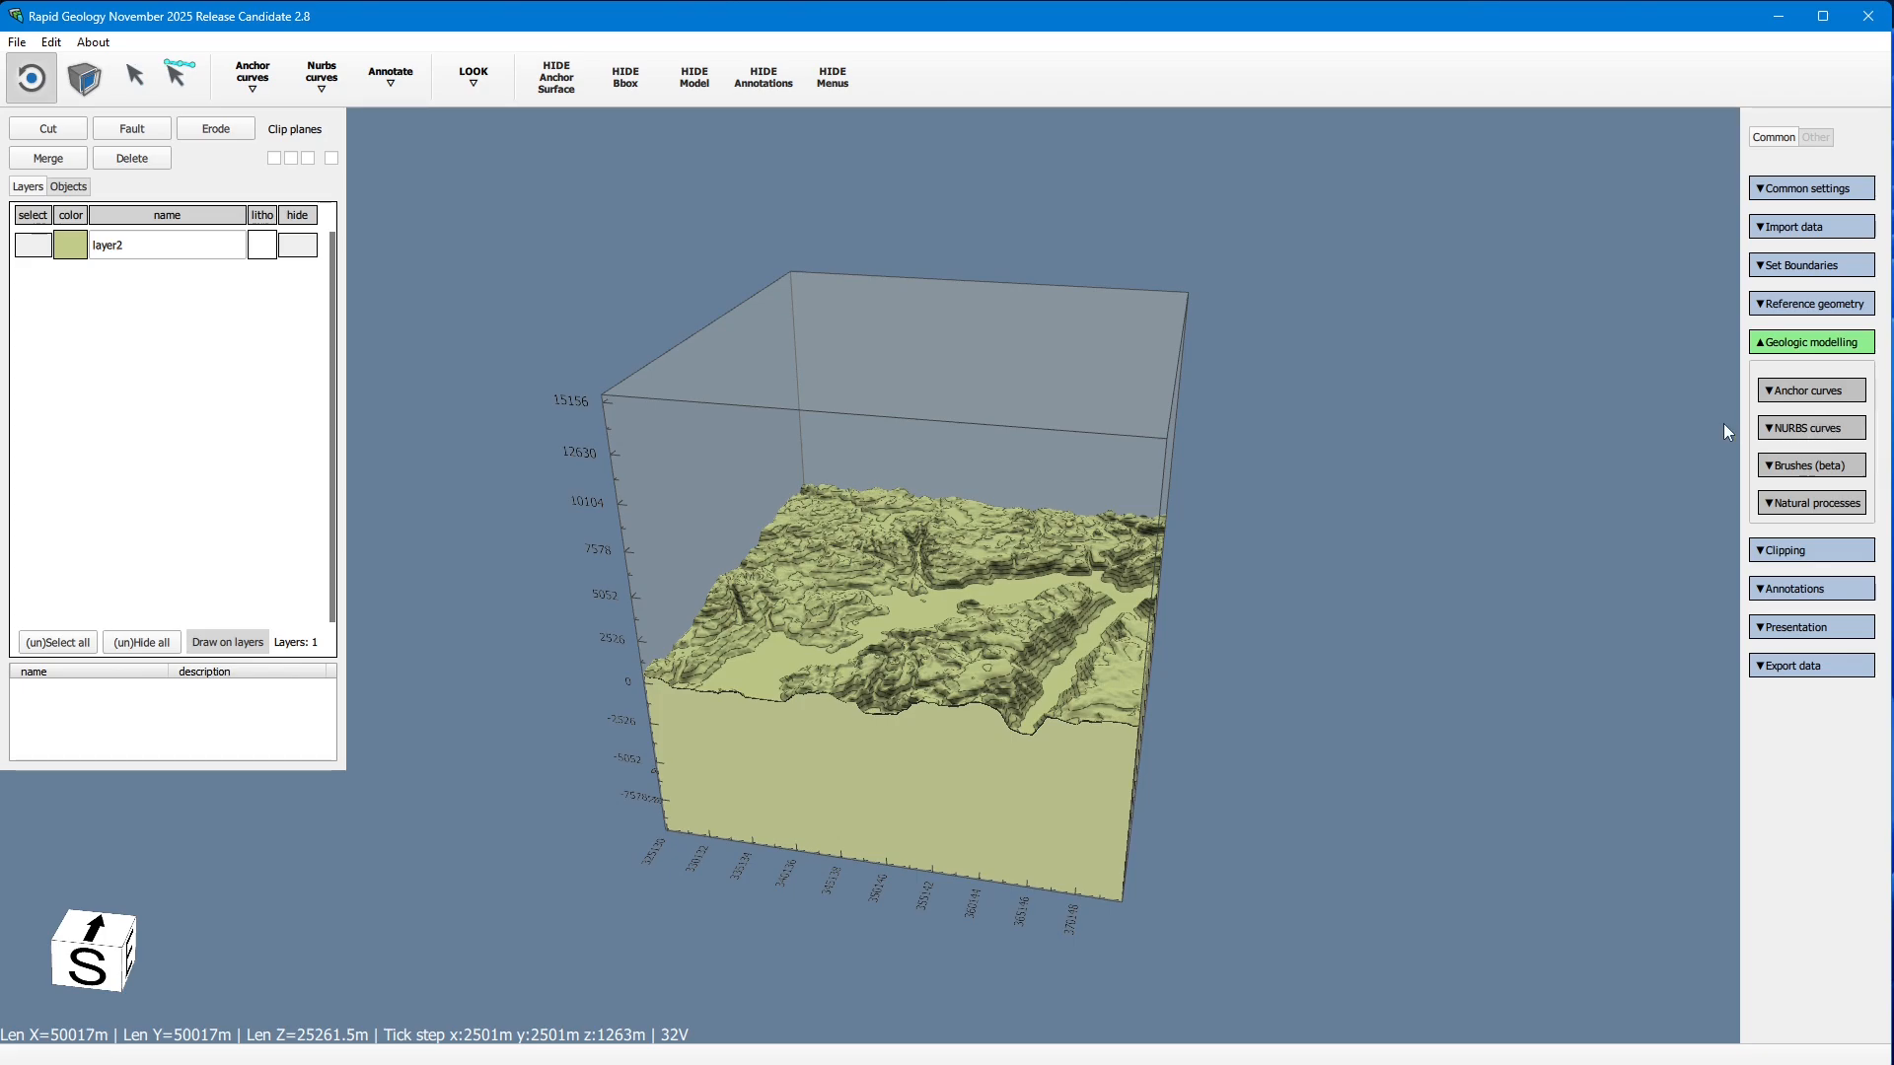
pyautogui.click(1818, 467)
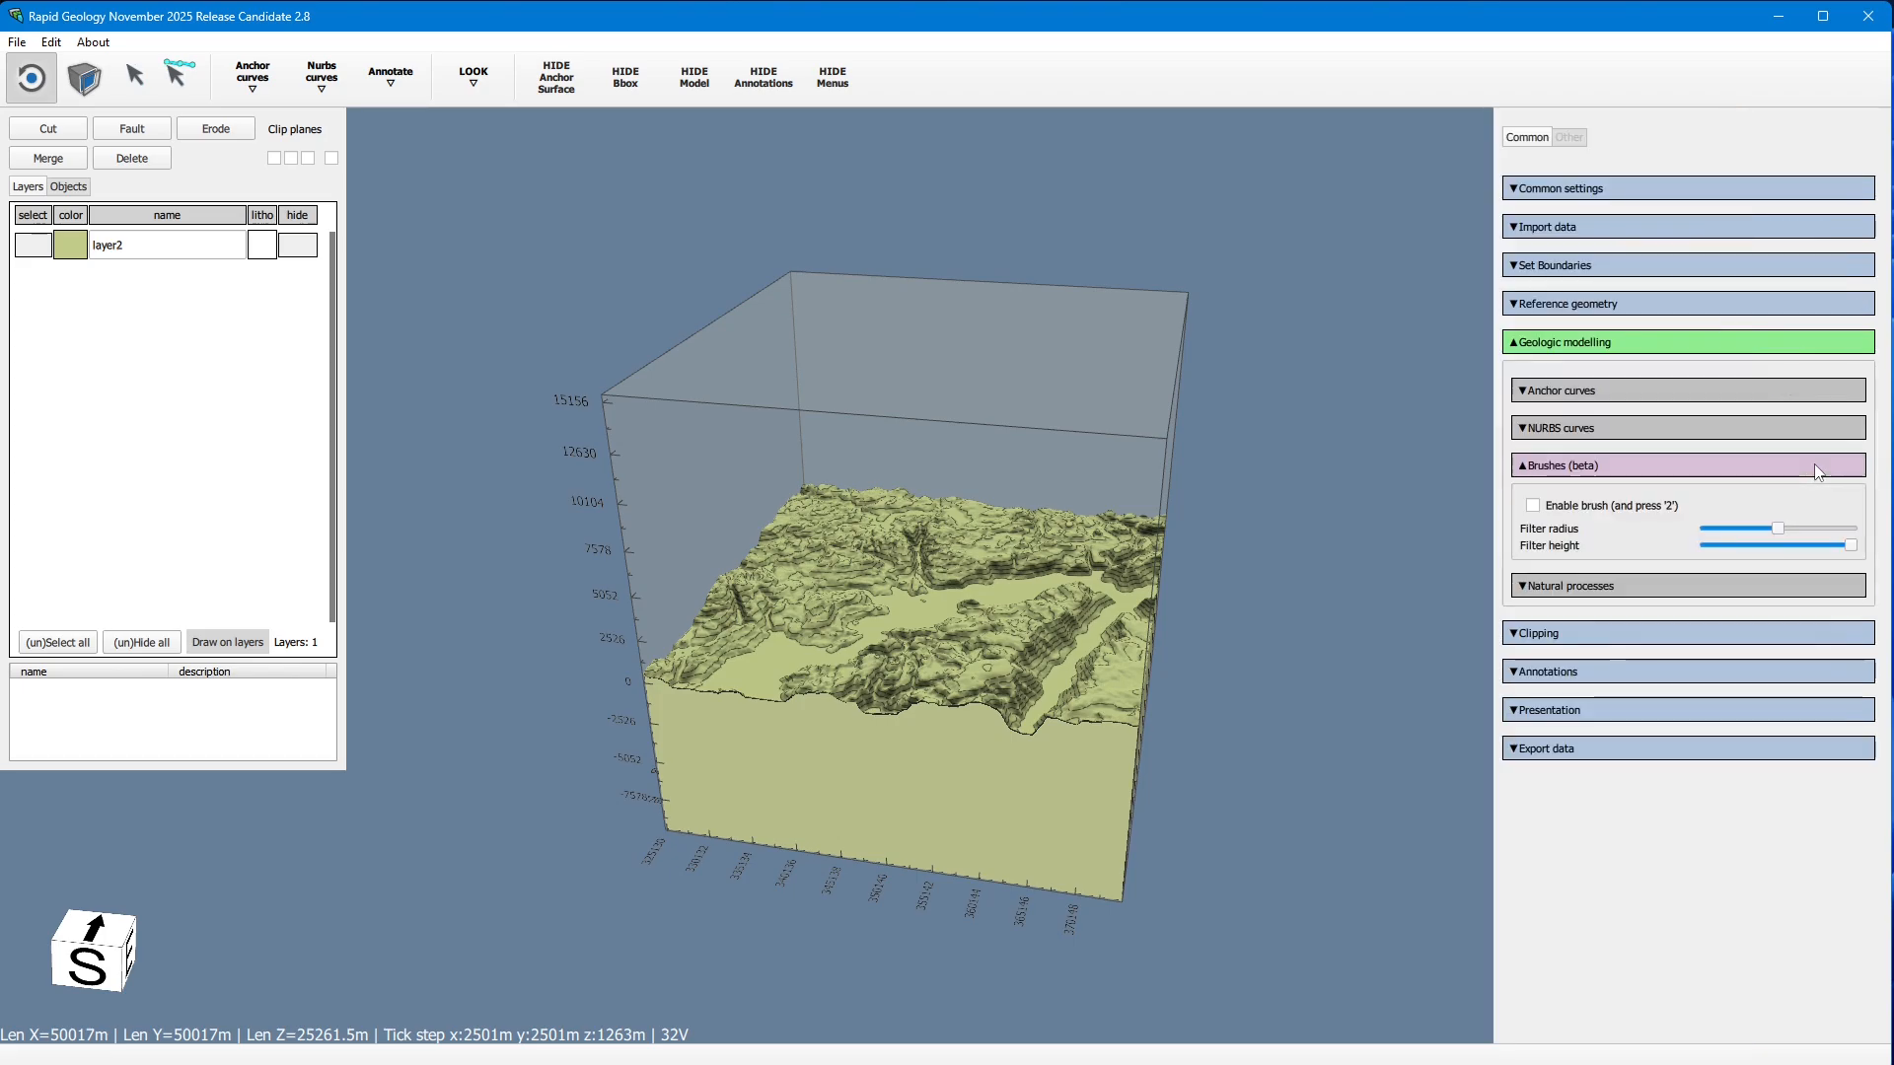
pyautogui.click(1564, 510)
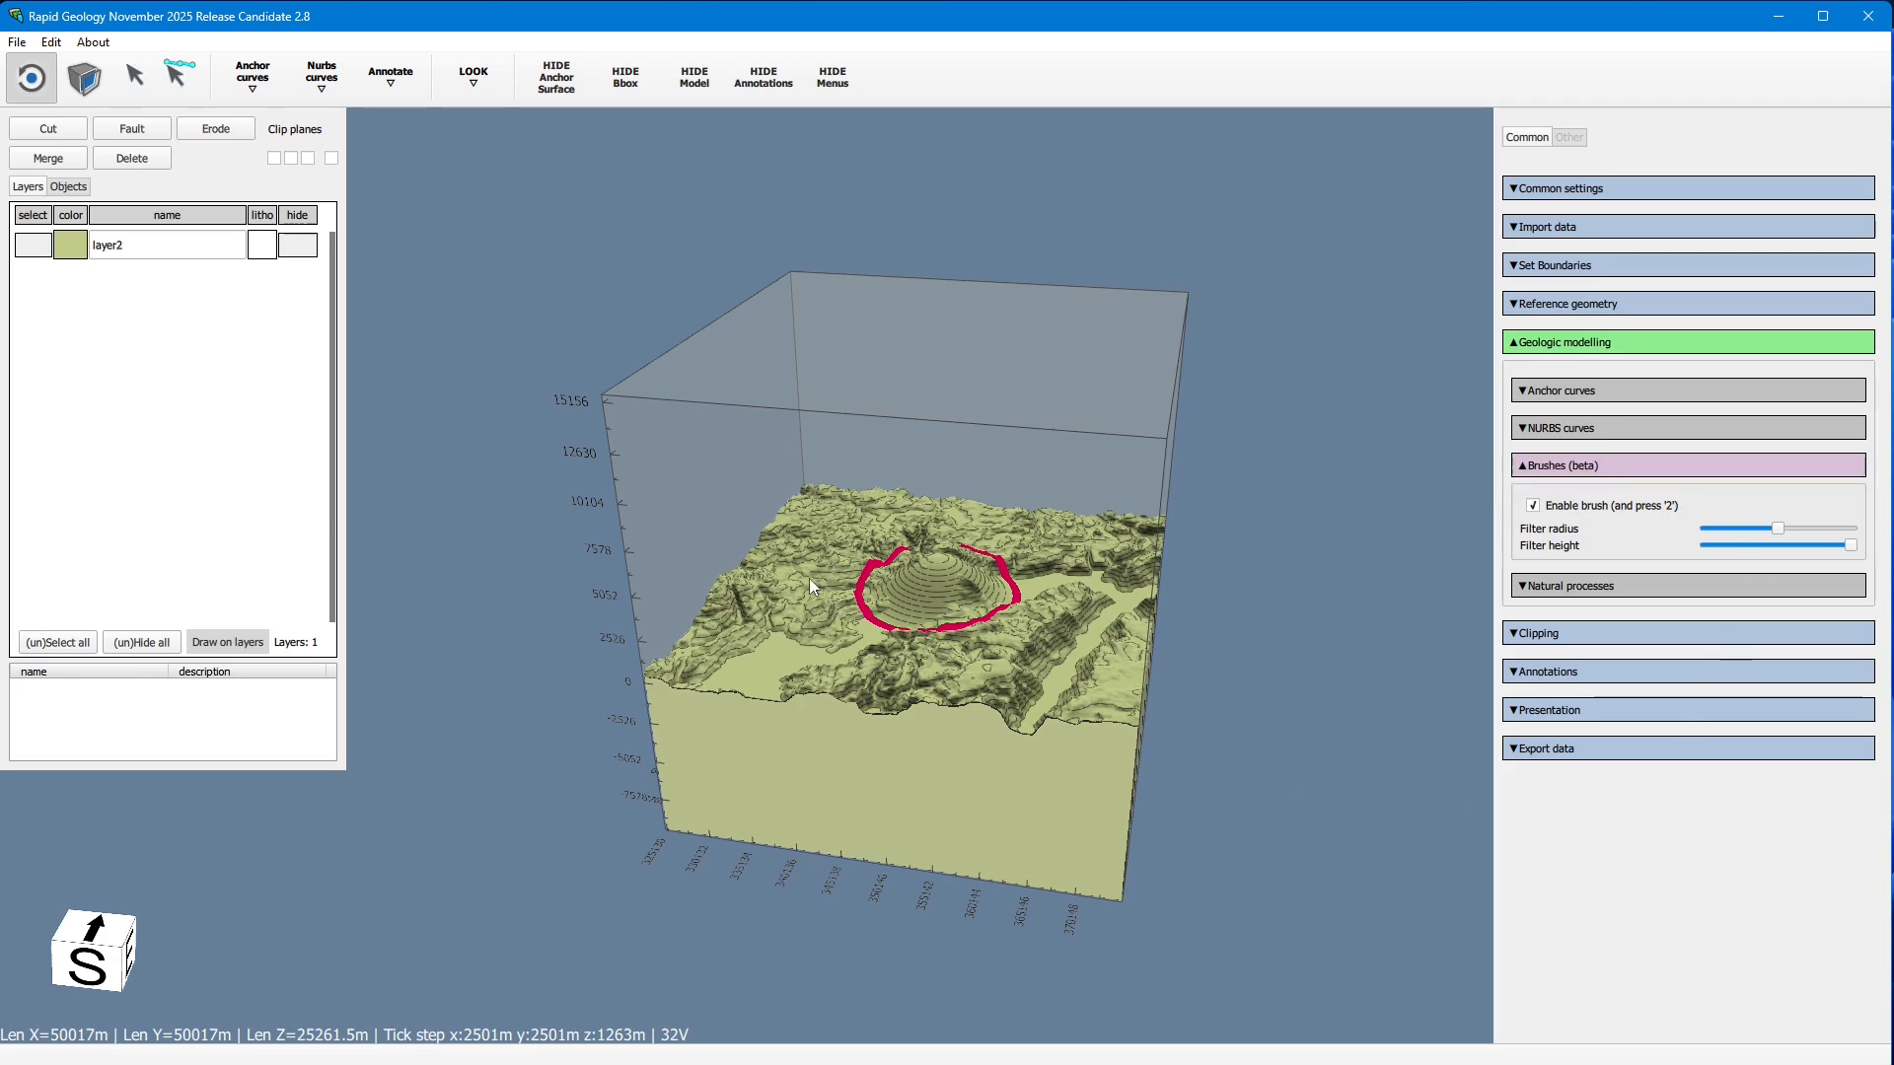
pyautogui.click(84, 78)
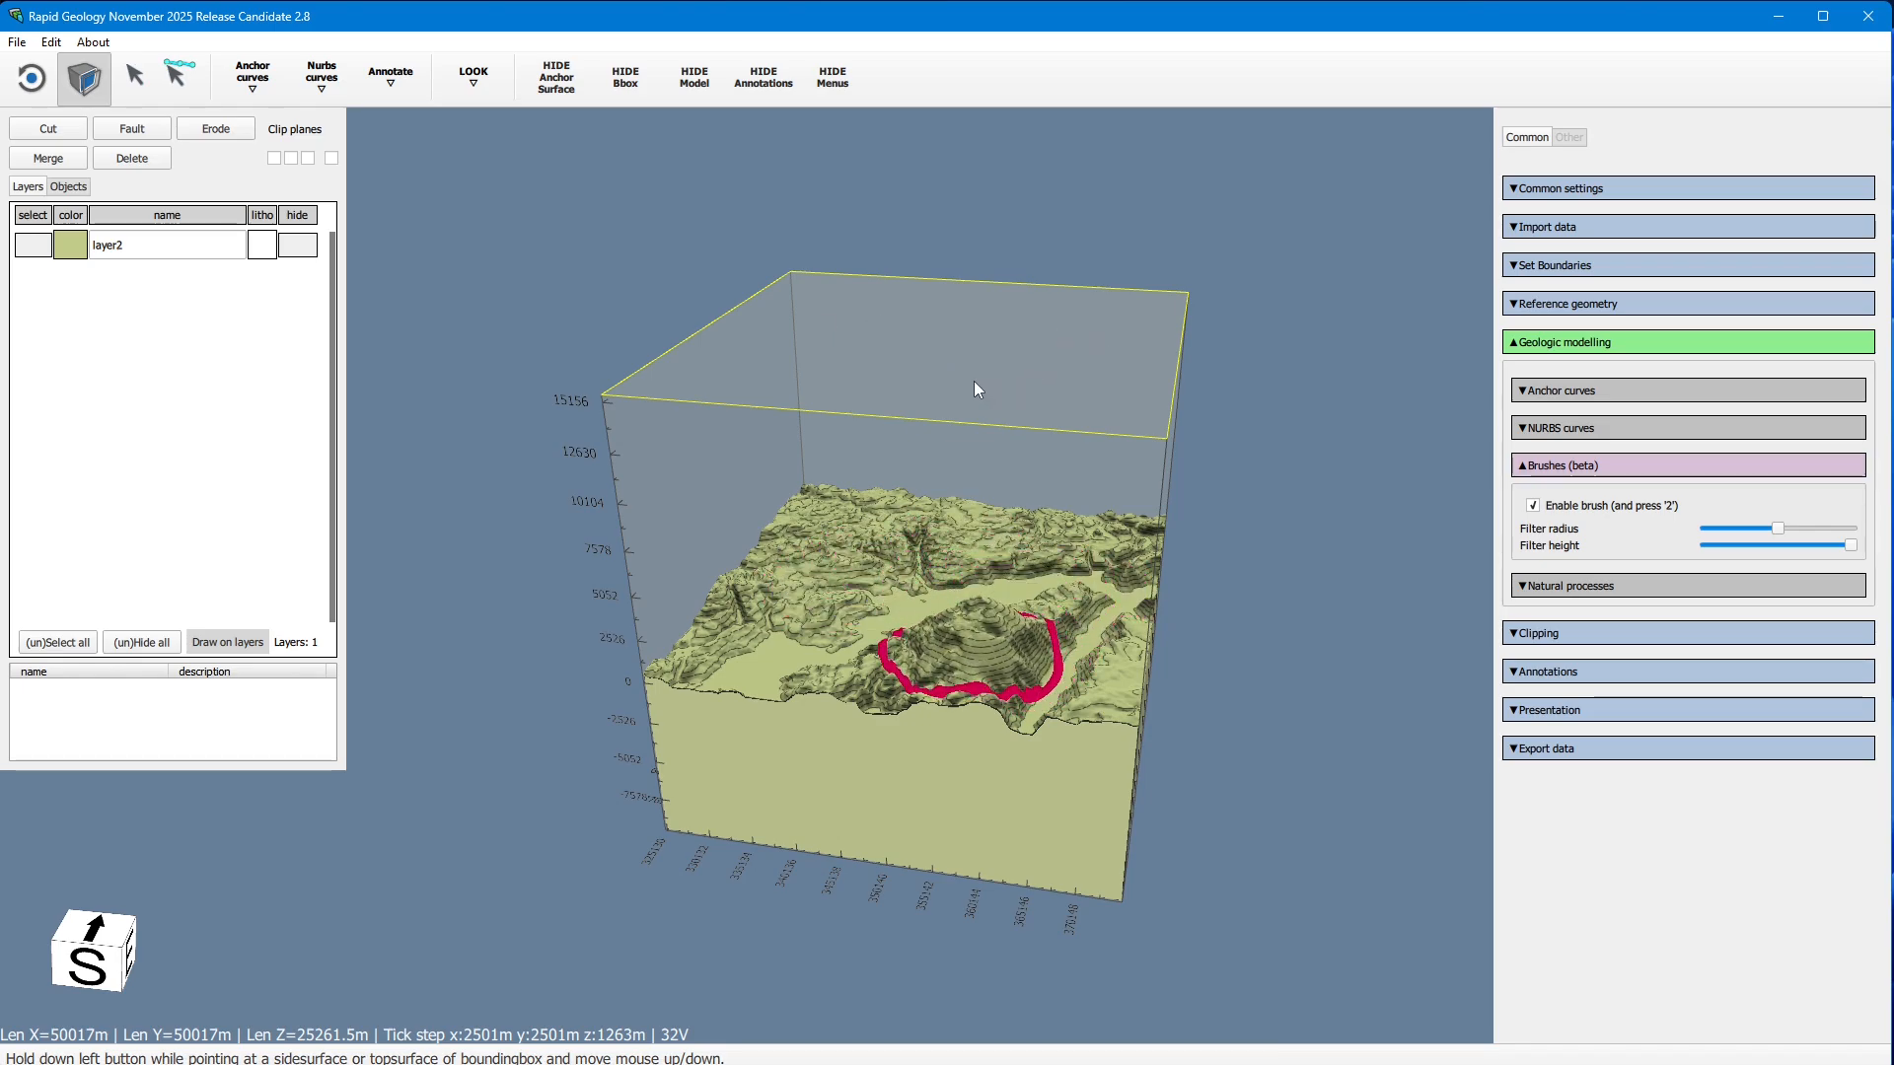
pyautogui.press('2')
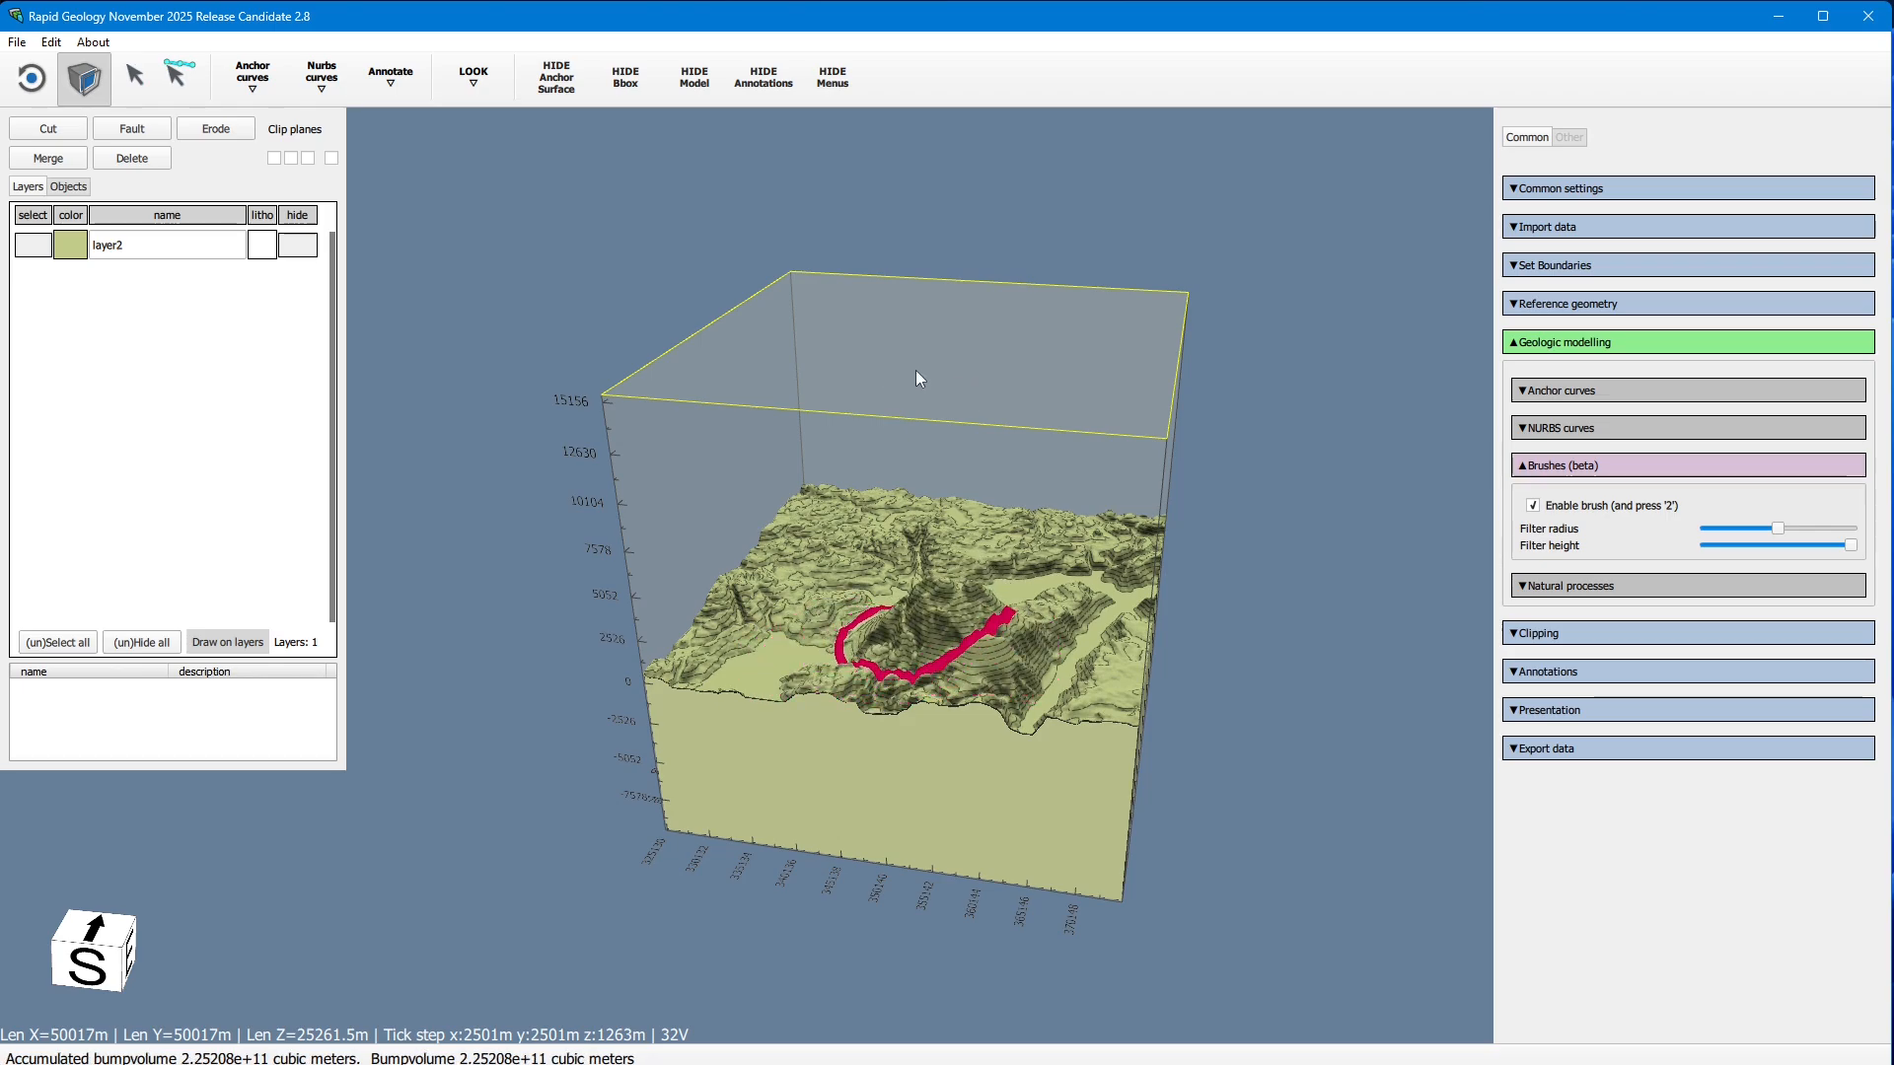
pyautogui.press('2')
pyautogui.press('2')
pyautogui.press('2')
pyautogui.press('2')
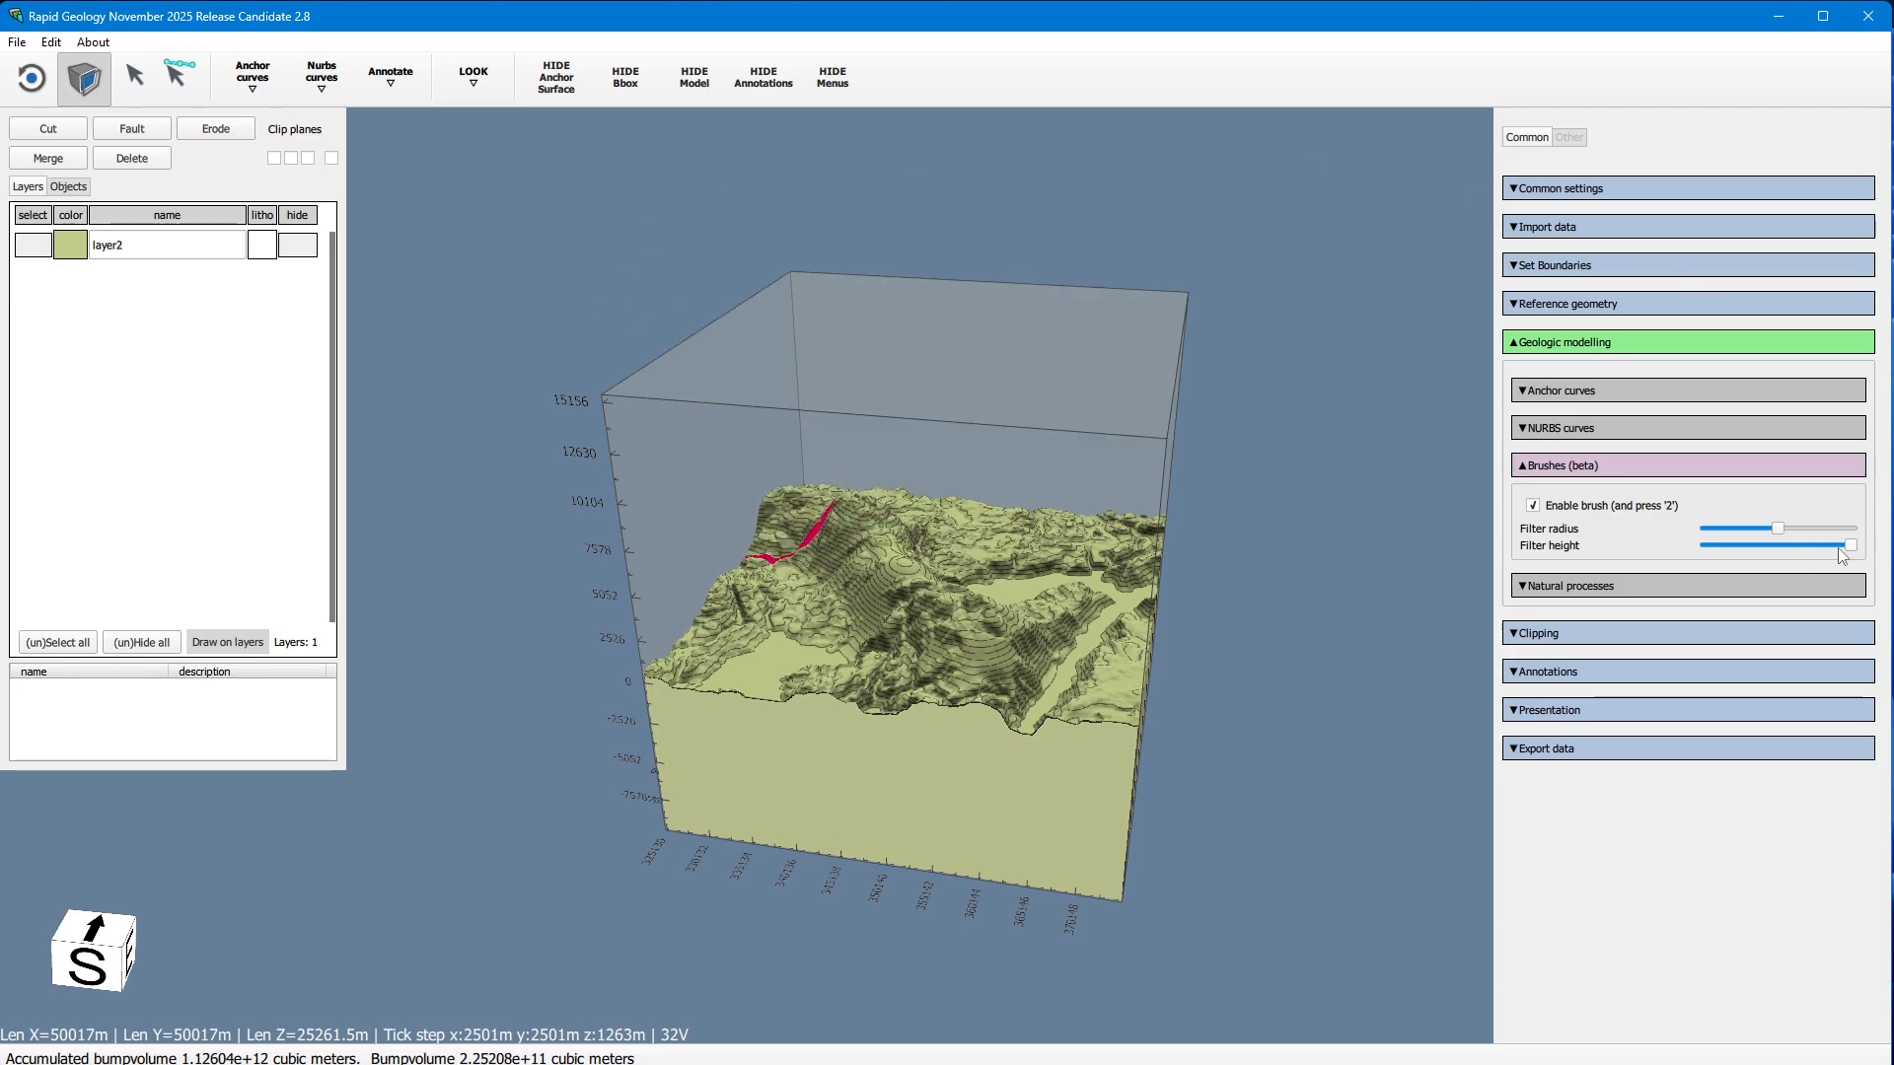
# Step: Lower the brush's filter height to carve a depression near the terrain's southwest edge, and disable the brush
pyautogui.moveTo(1850, 547); pyautogui.dragTo(1745, 549)
pyautogui.press('2')
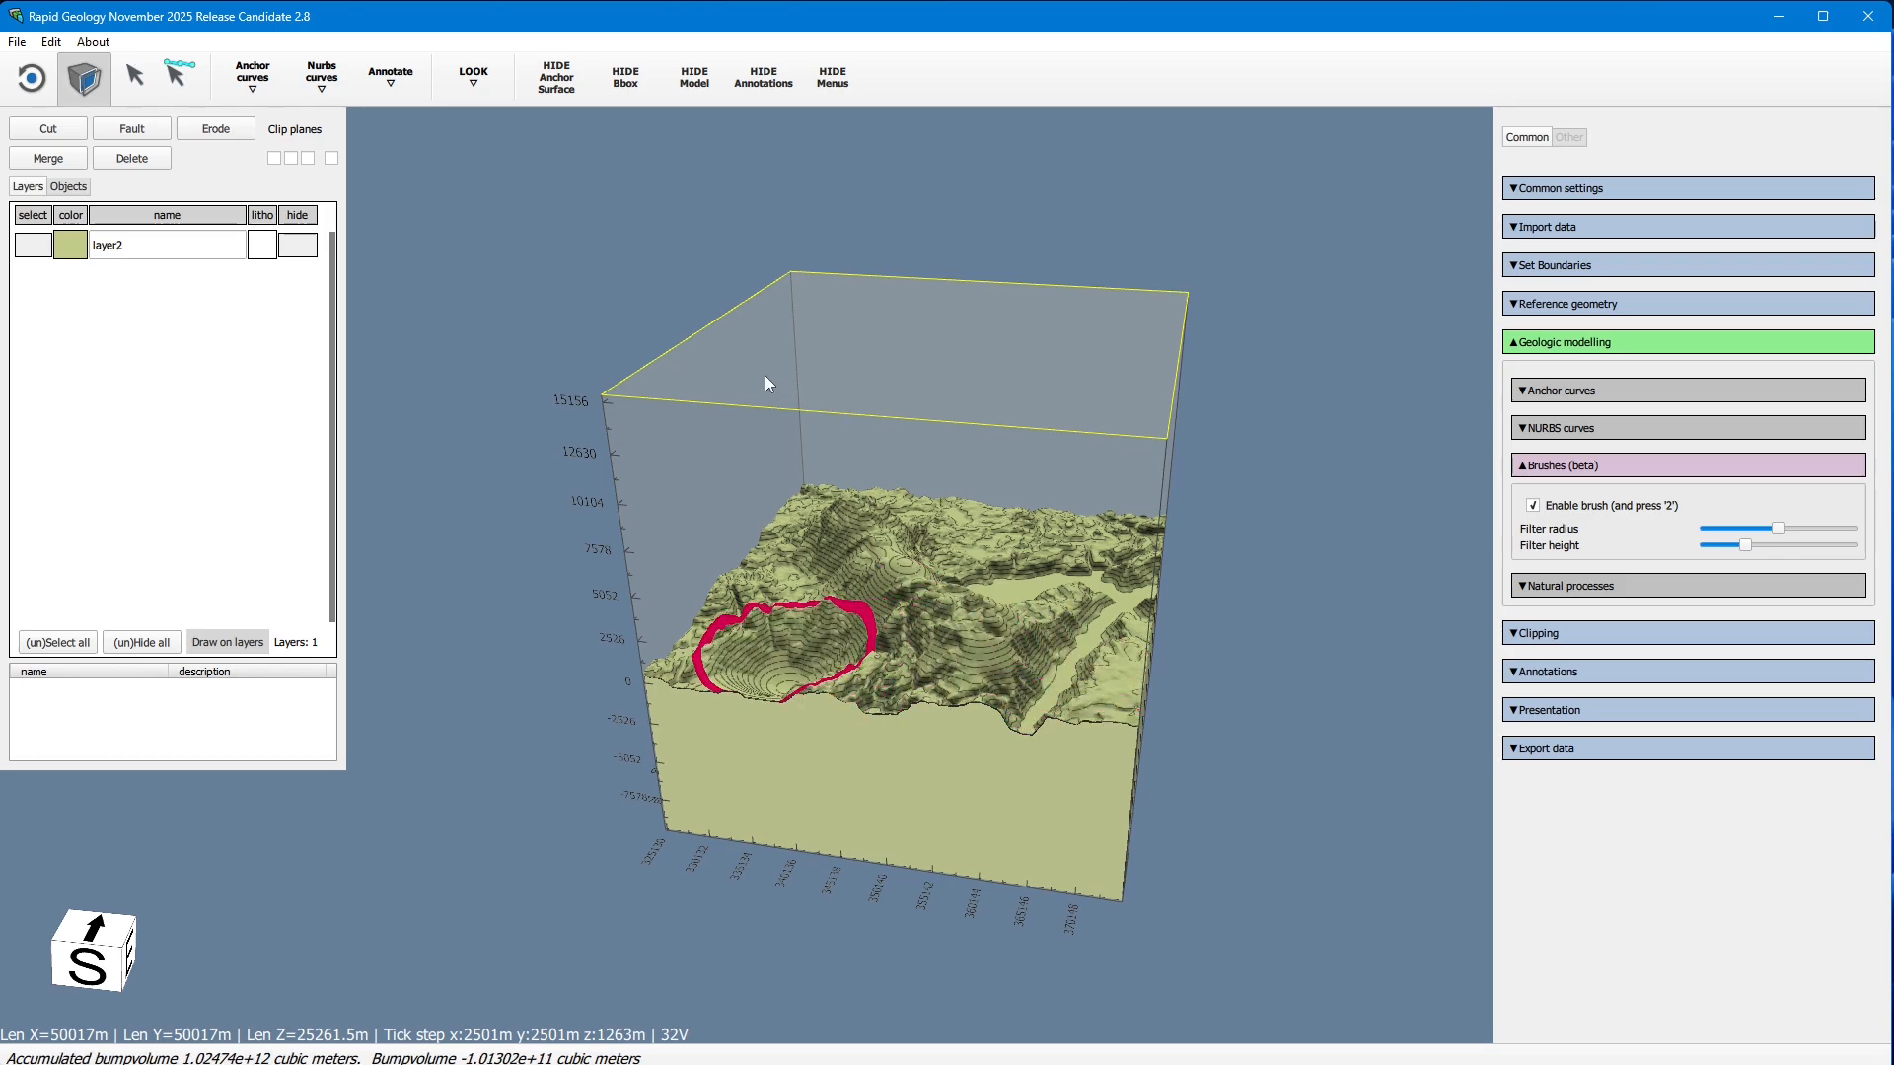
pyautogui.press('2')
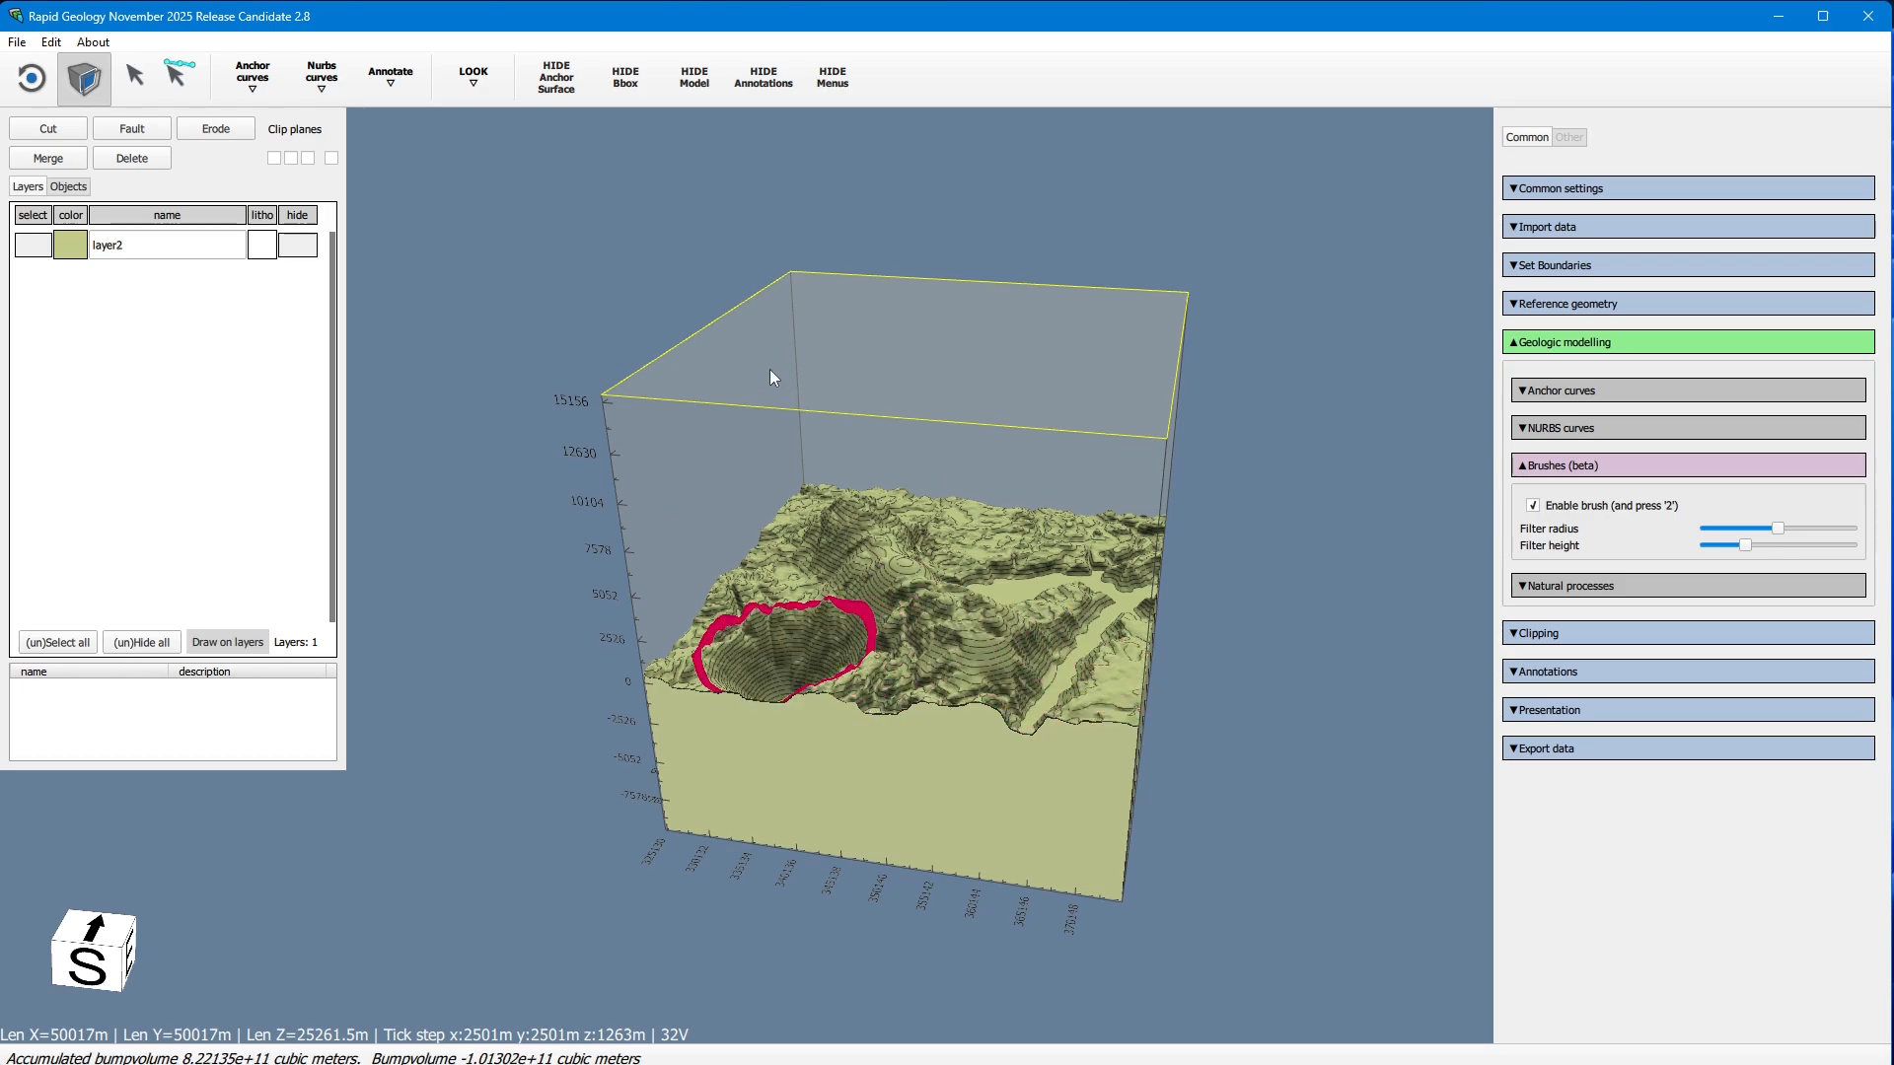
pyautogui.click(1549, 508)
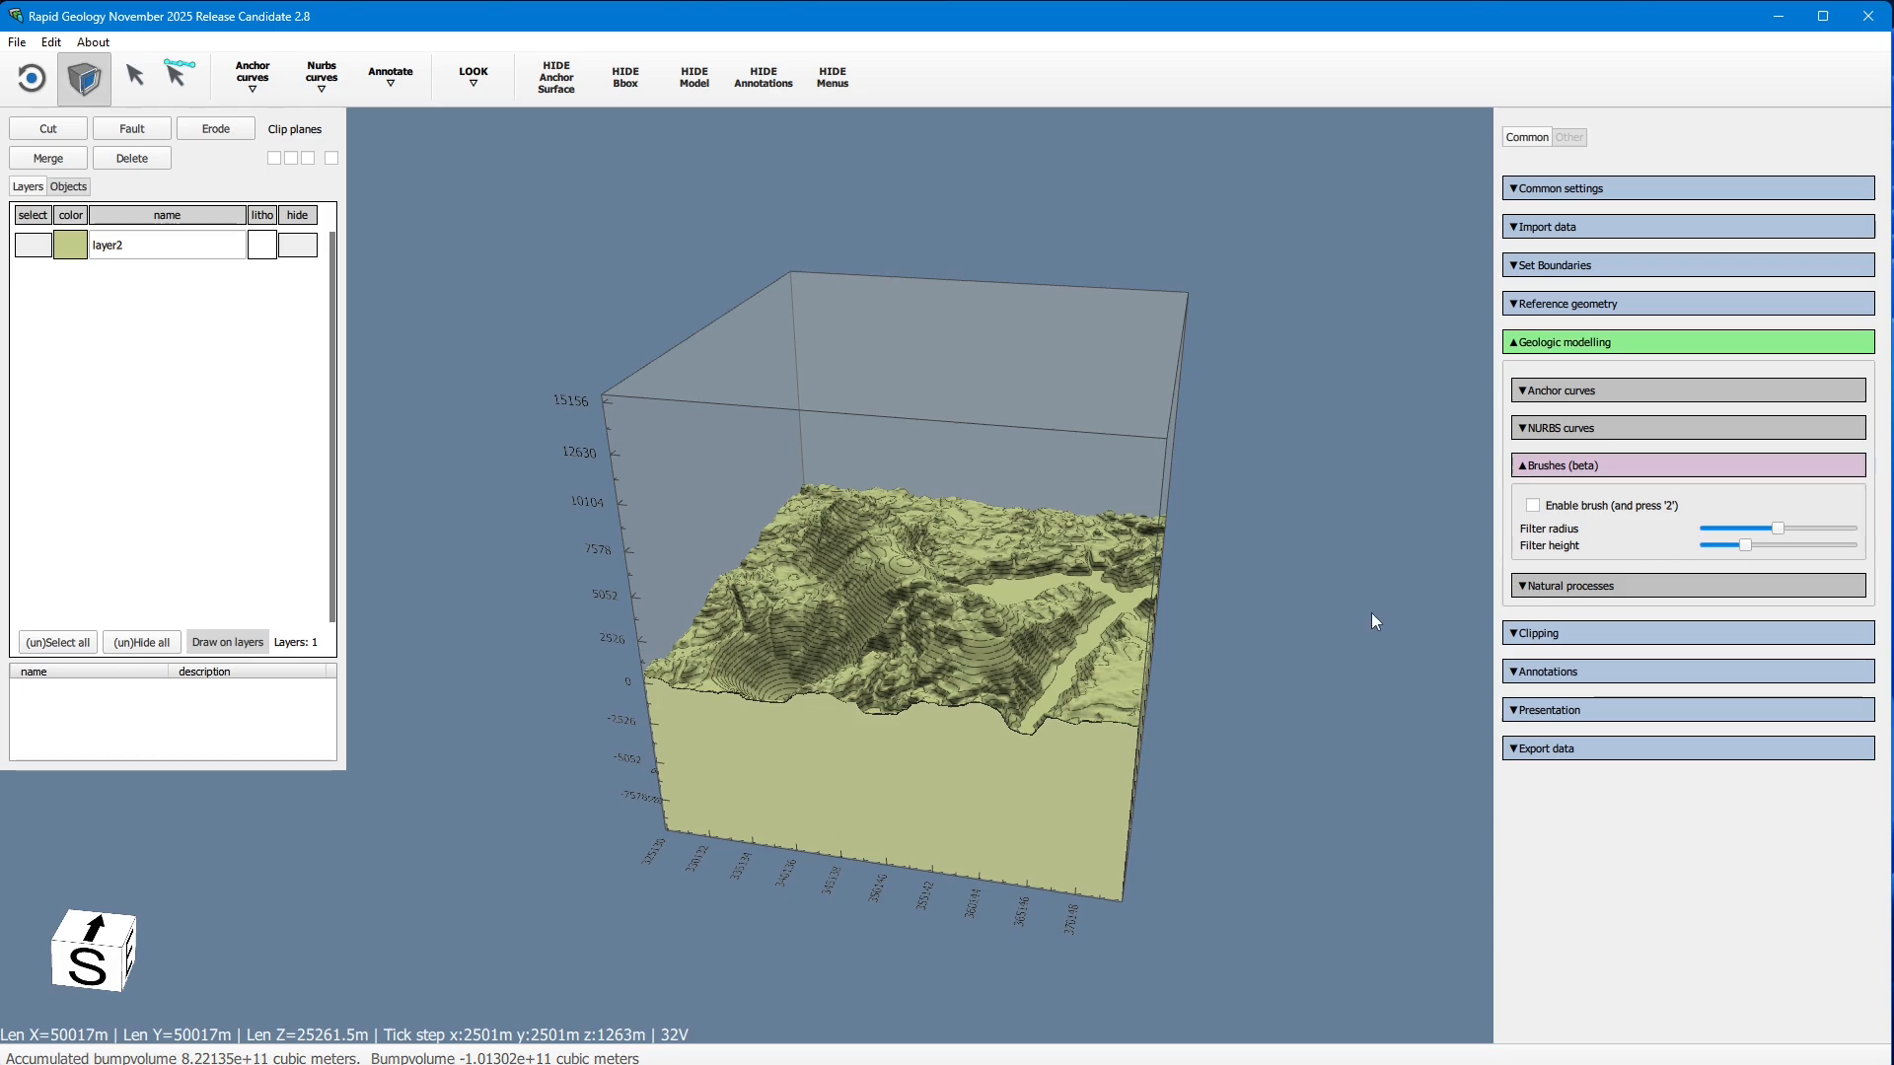
pyautogui.click(1560, 464)
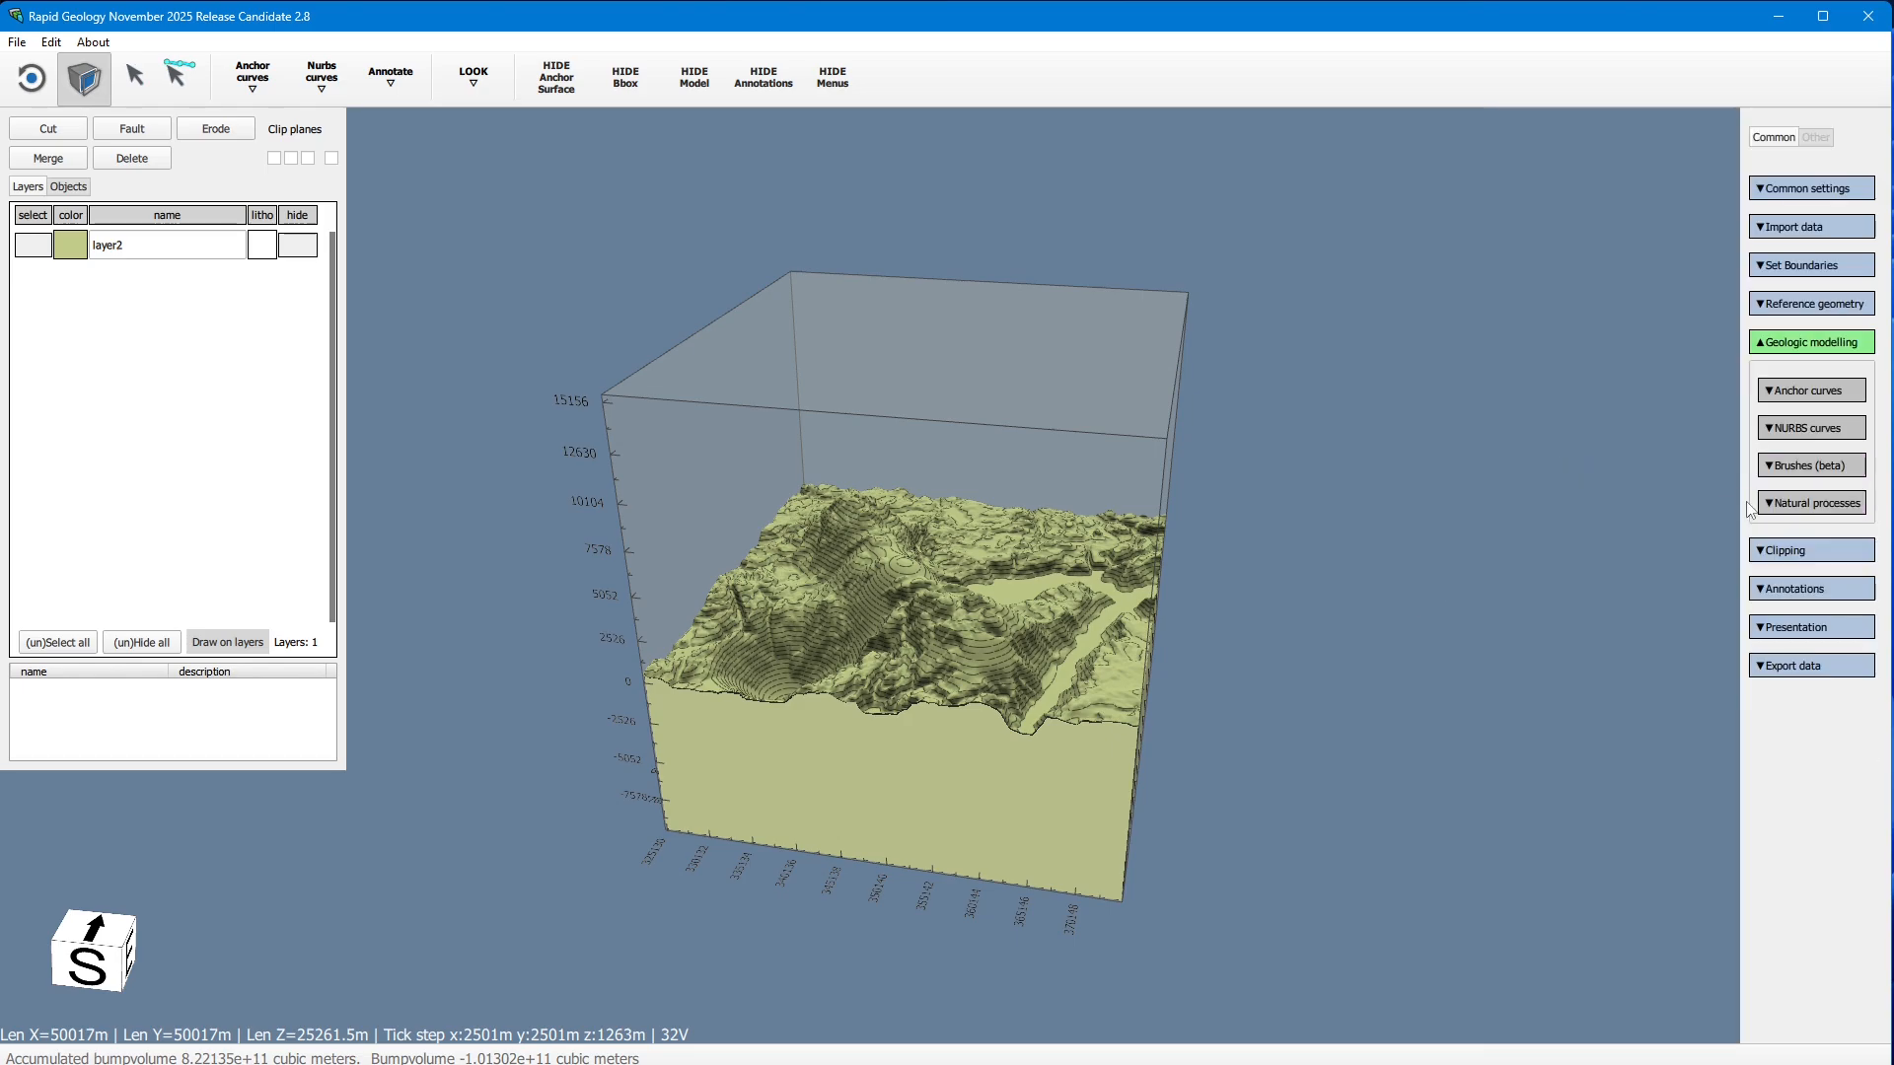
# Step: Set the deposit thickness to 0.02 and deposit nine new layers on top of the terrain
pyautogui.click(1820, 503)
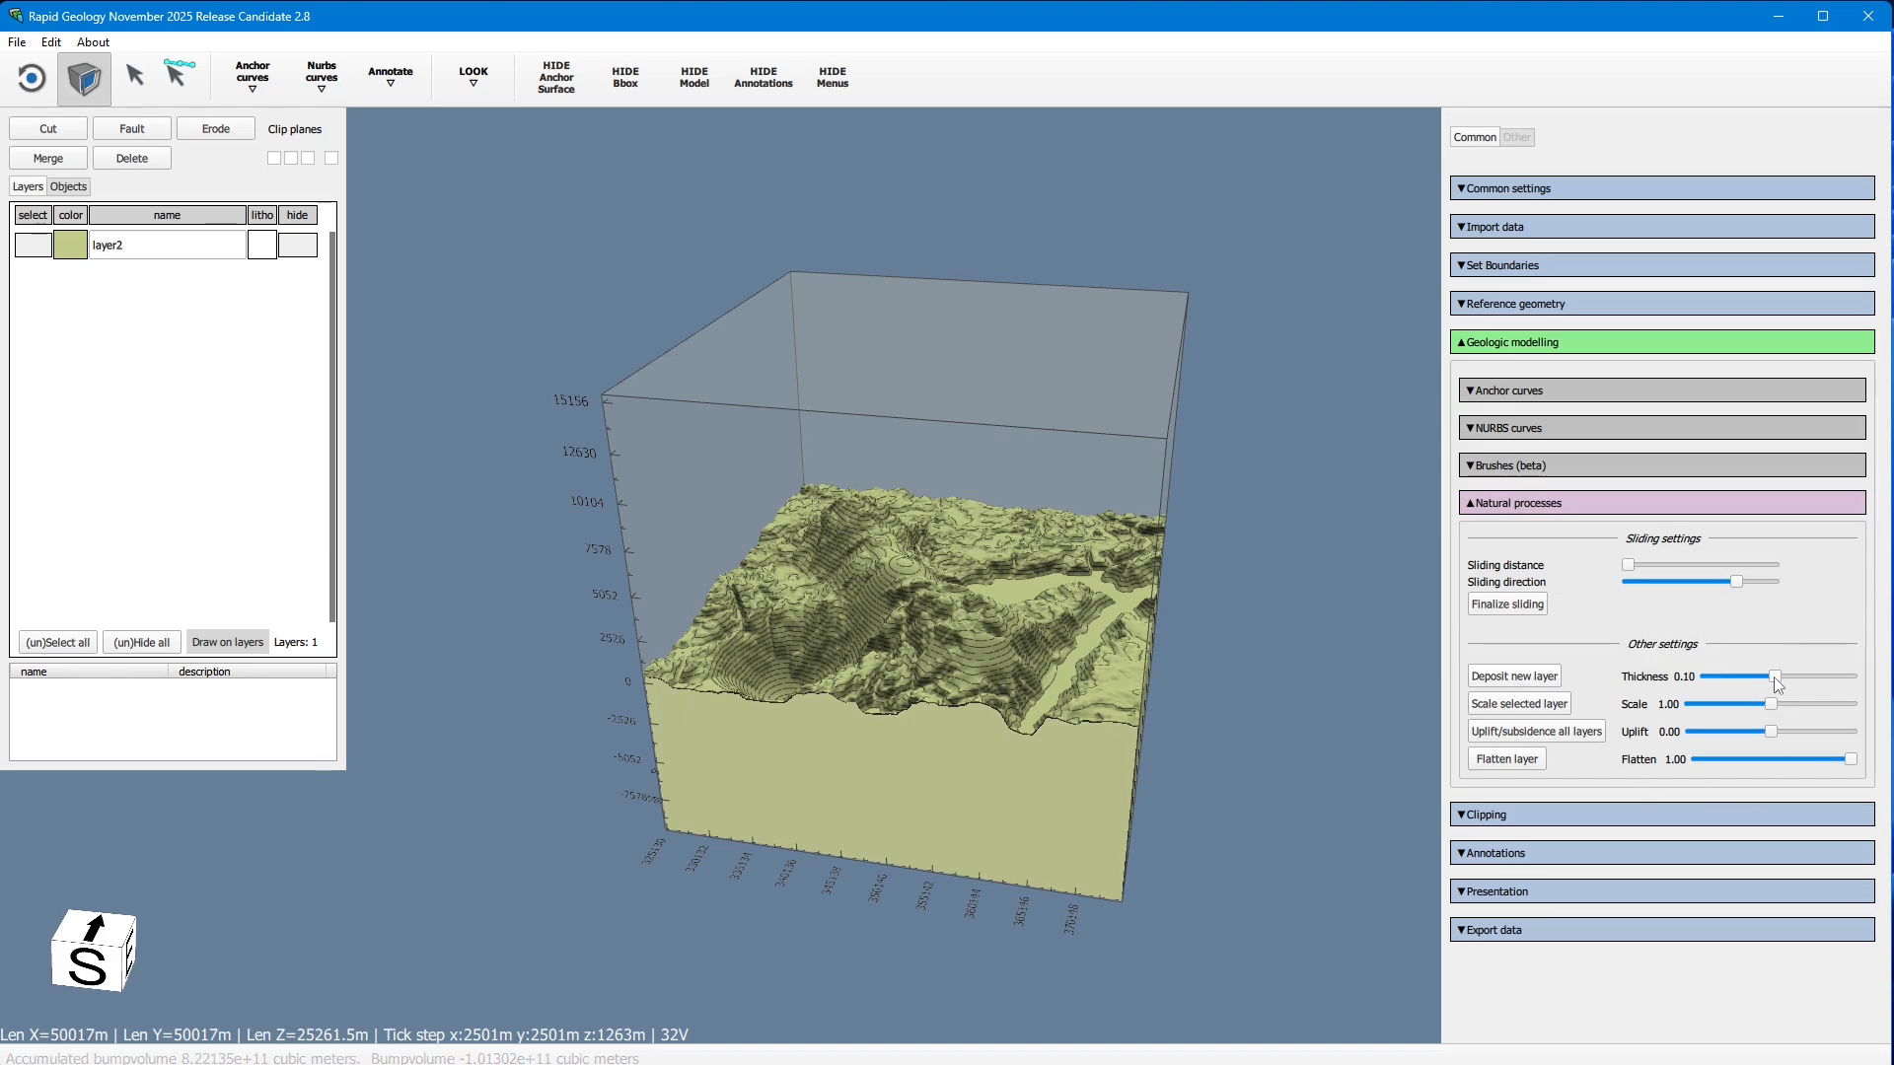
pyautogui.moveTo(1774, 676); pyautogui.dragTo(1718, 676)
pyautogui.click(1527, 681)
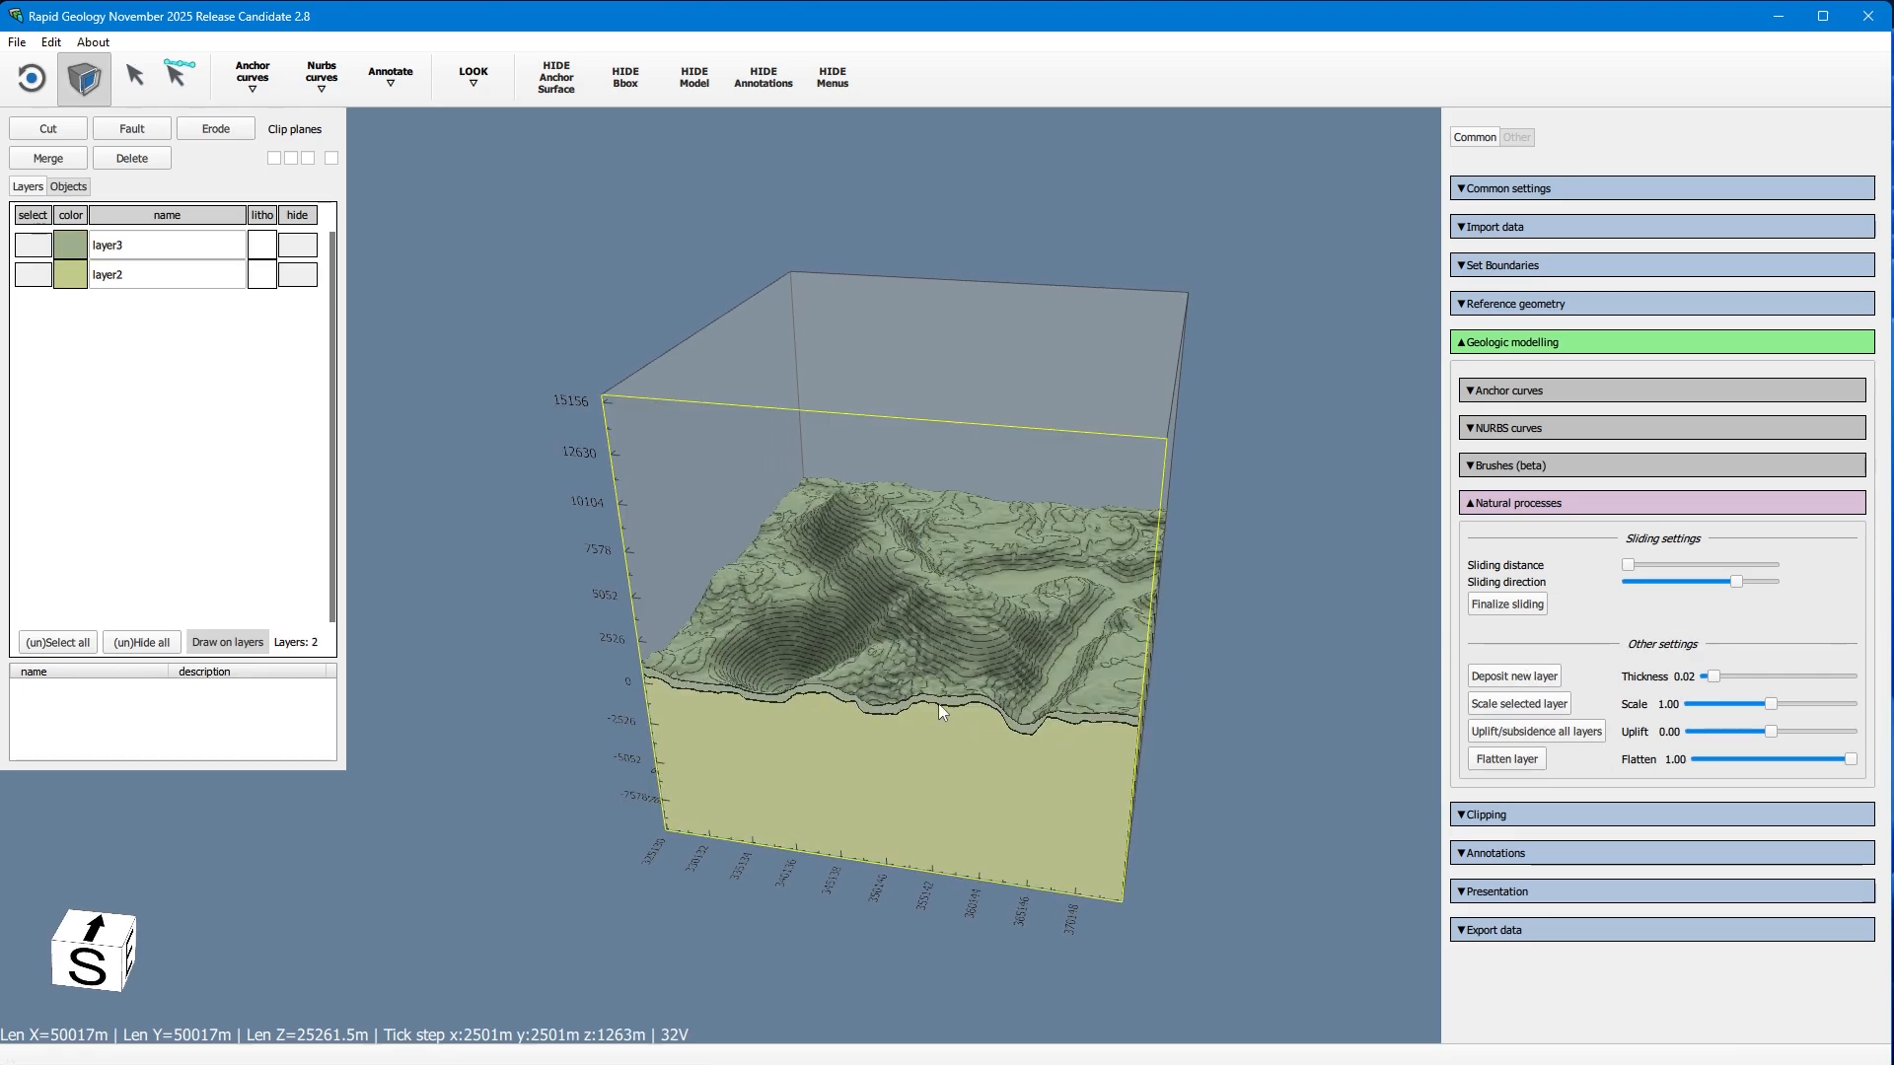
pyautogui.click(1527, 679)
pyautogui.click(1528, 681)
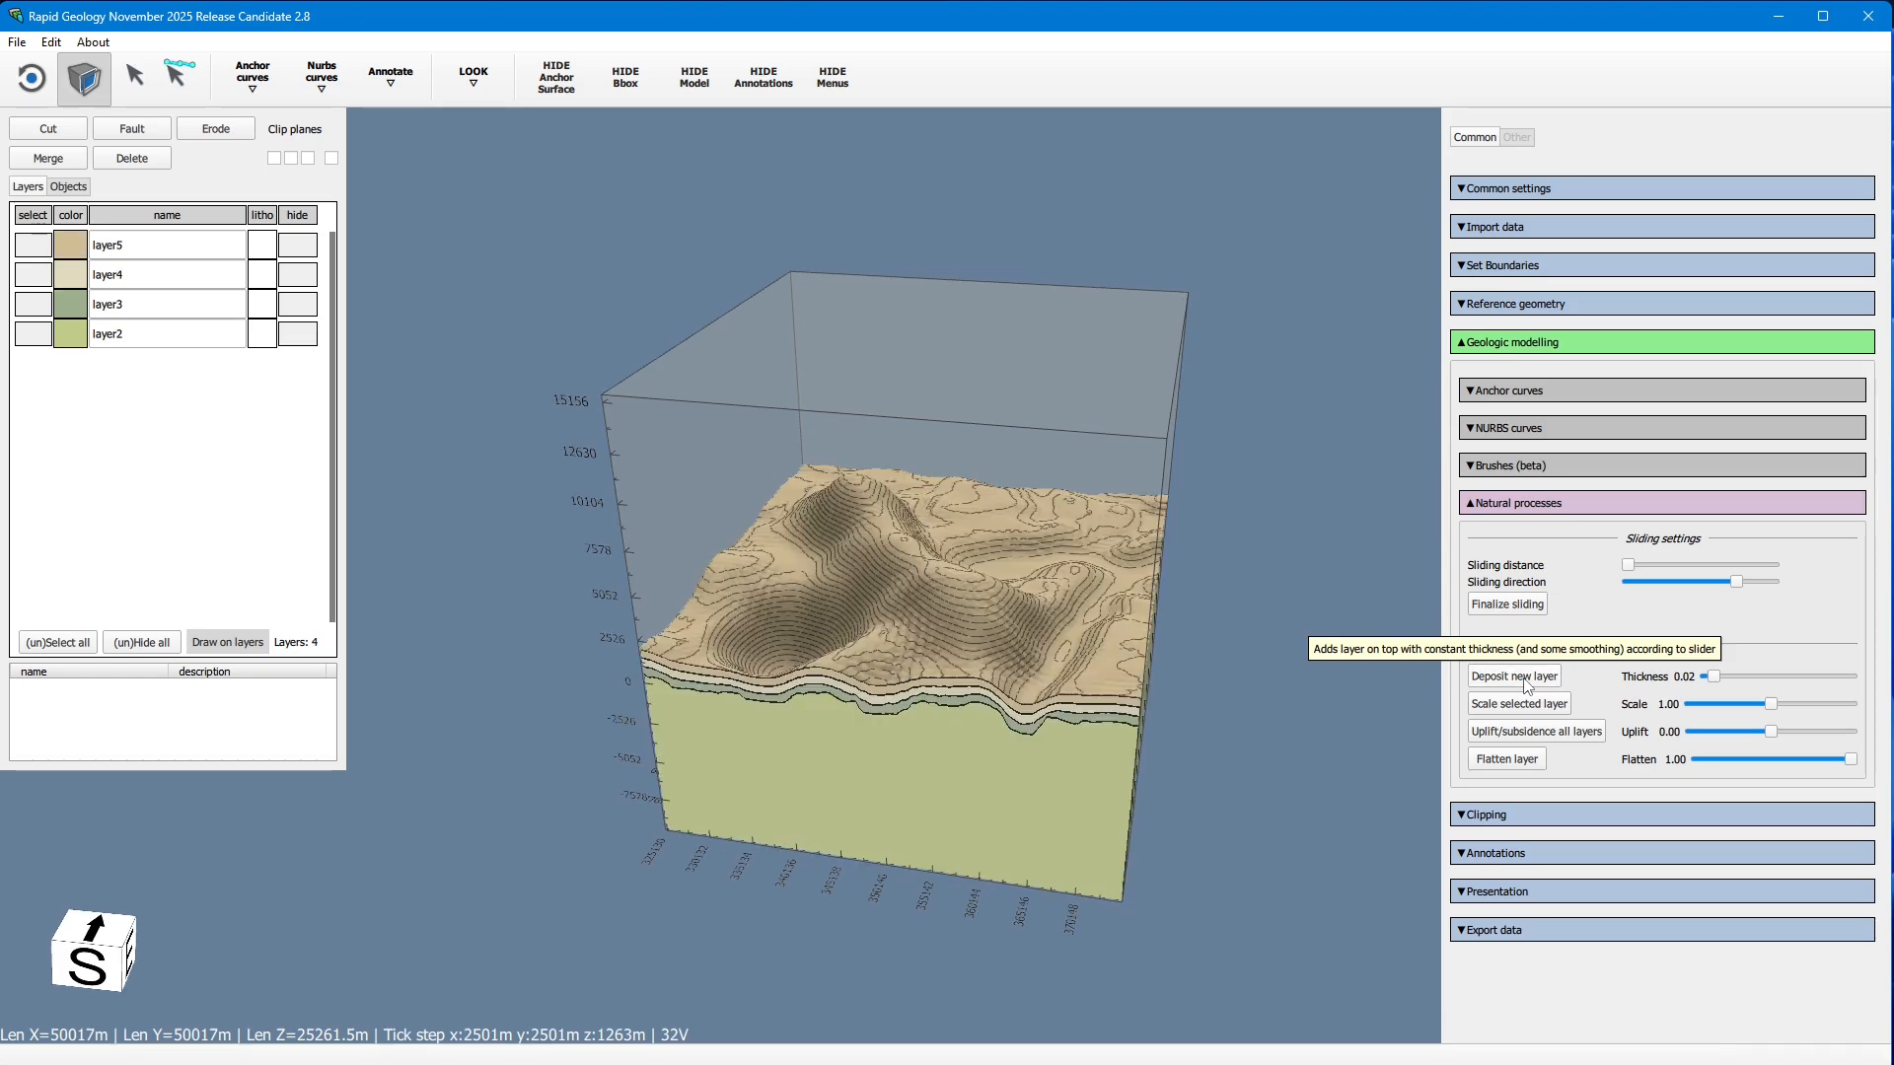
pyautogui.click(1528, 680)
pyautogui.click(1528, 680)
pyautogui.click(1528, 680)
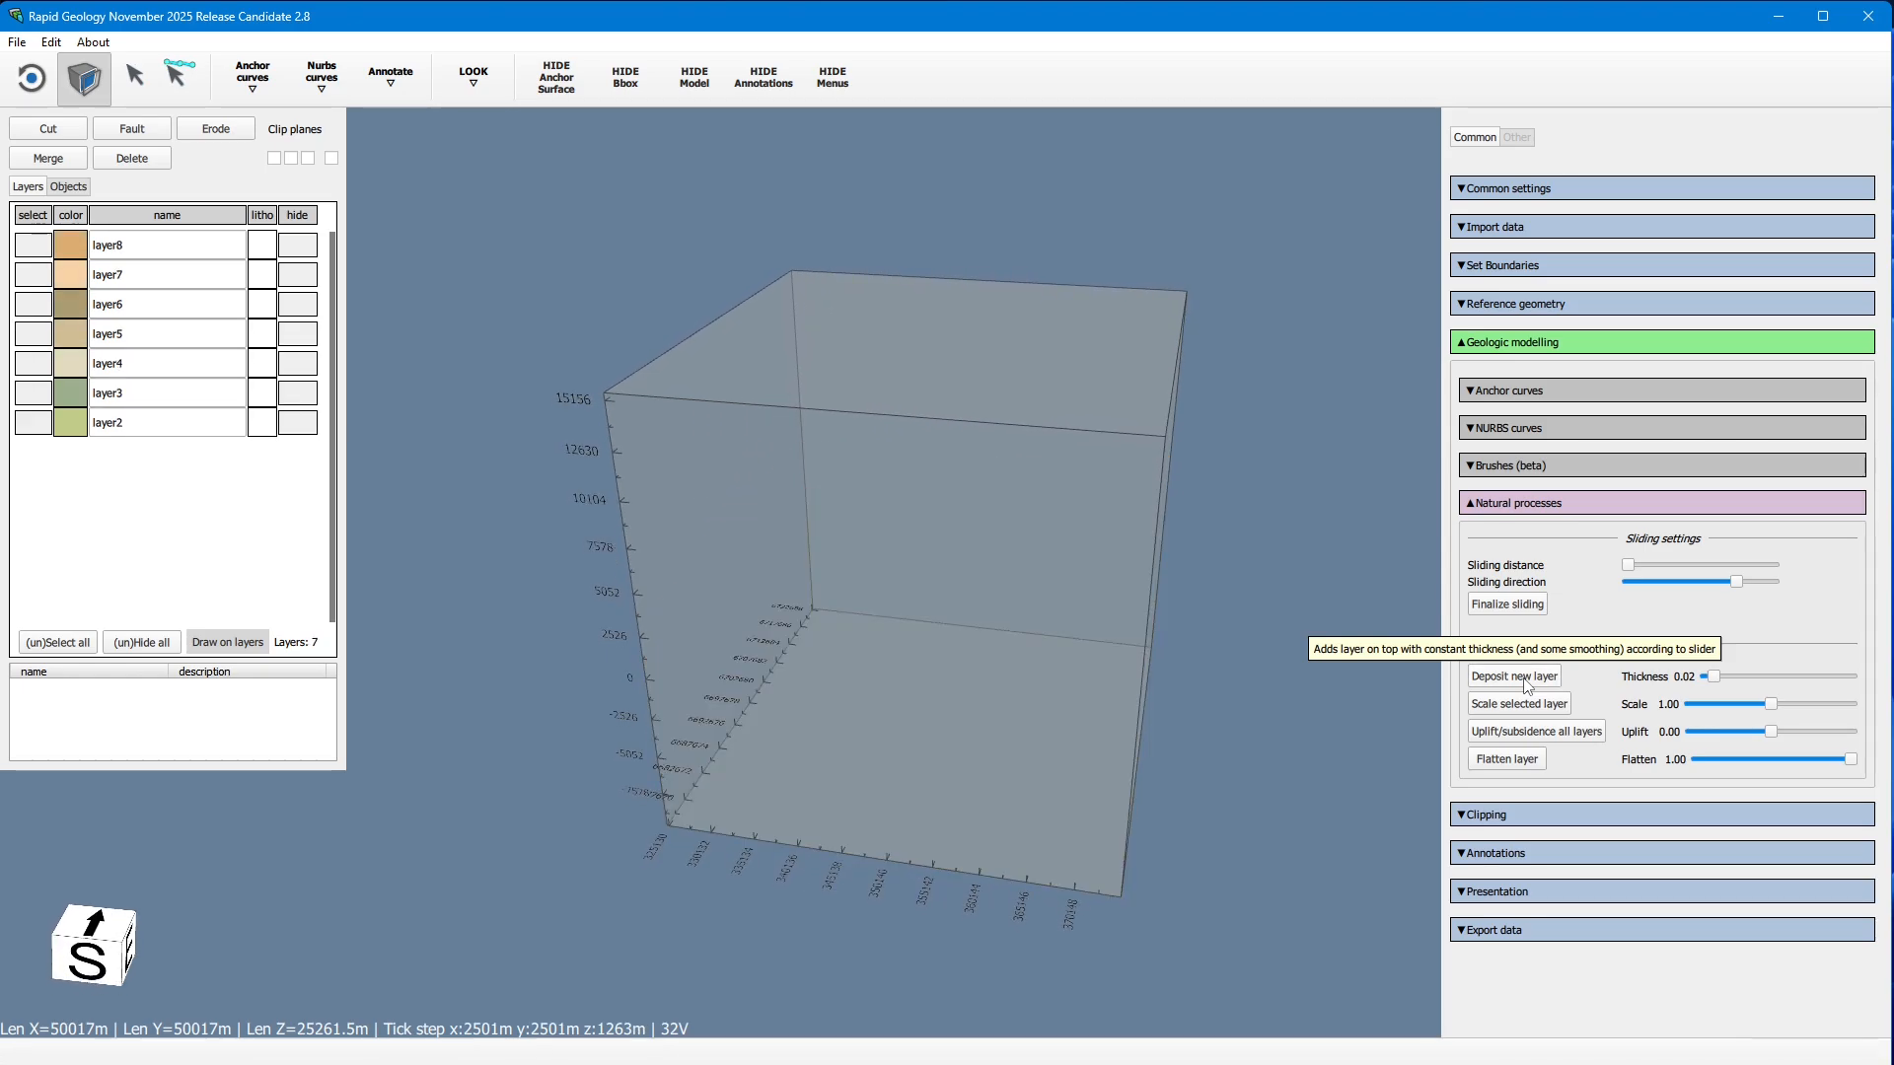
pyautogui.click(1528, 680)
pyautogui.click(1528, 681)
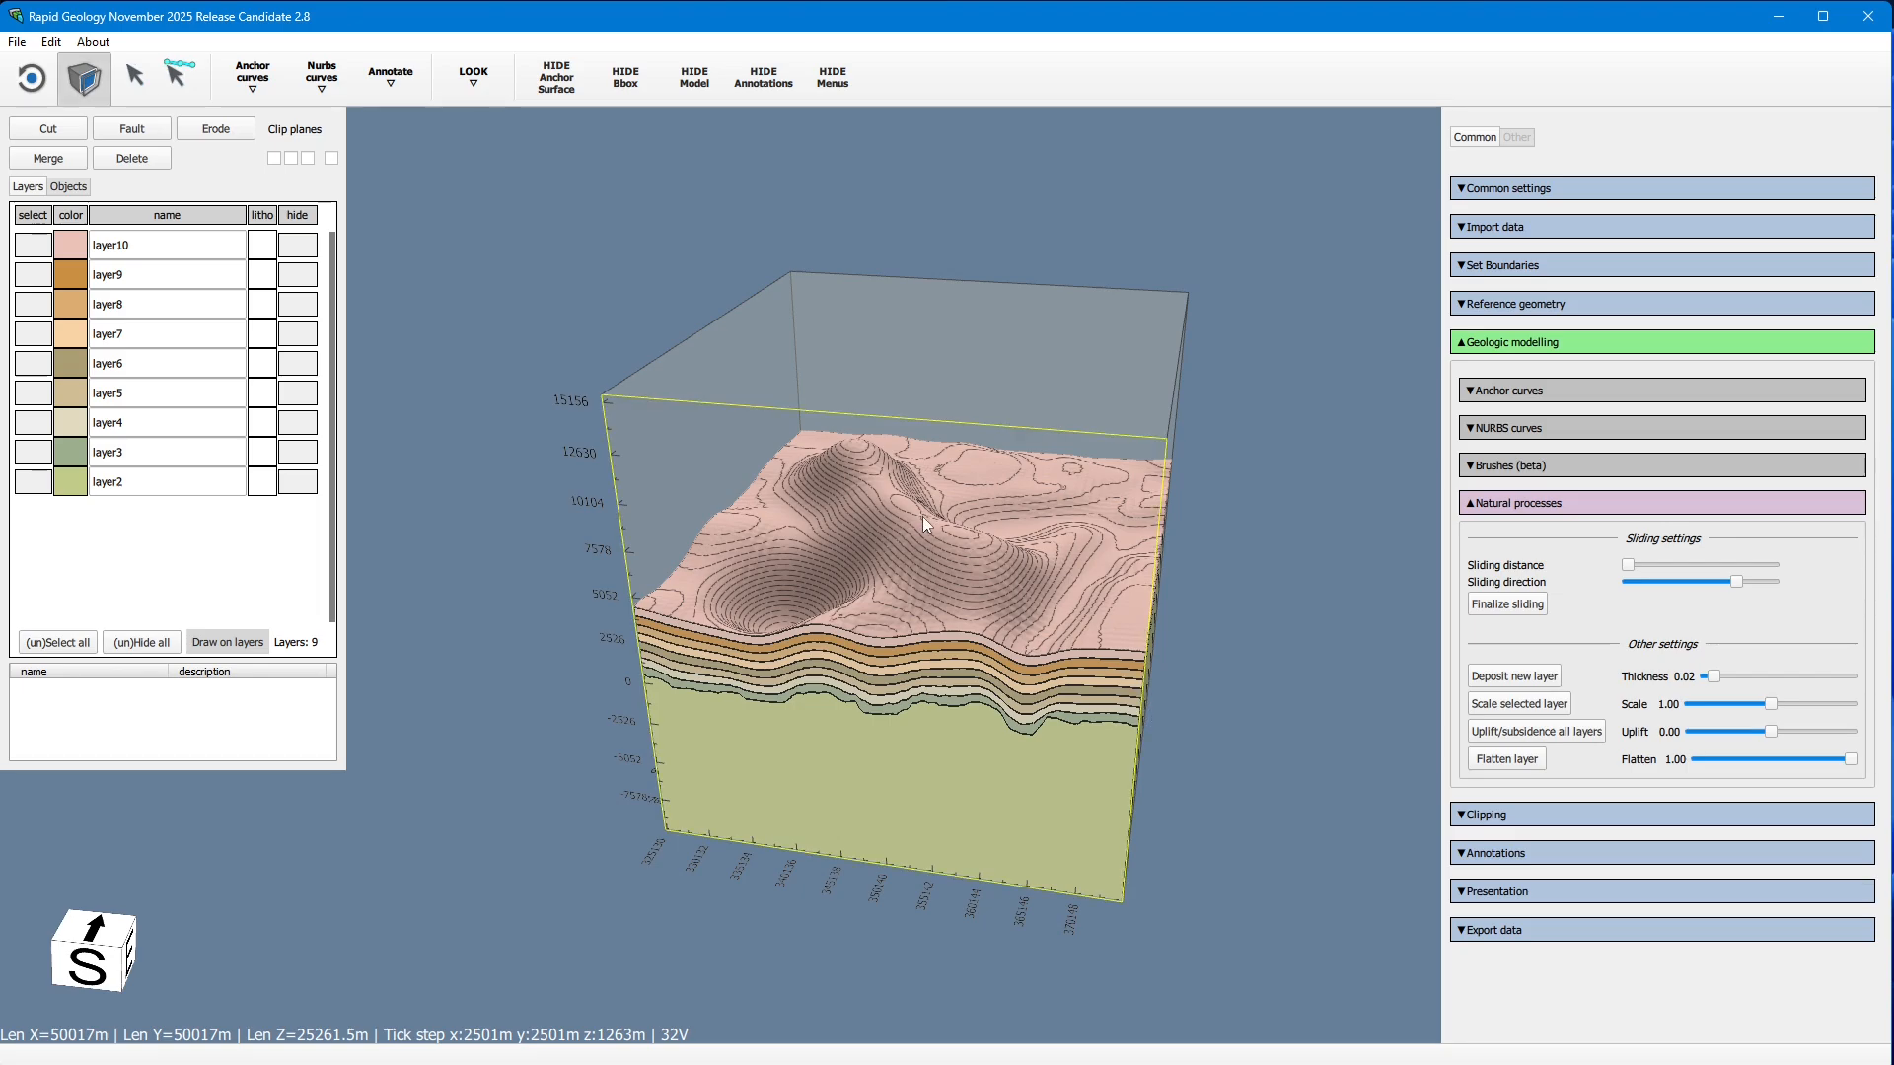
pyautogui.moveTo(923, 517)
pyautogui.mouseDown()
pyautogui.moveTo(1004, 885)
pyautogui.moveTo(1011, 1050)
pyautogui.moveTo(936, 546)
pyautogui.mouseUp()
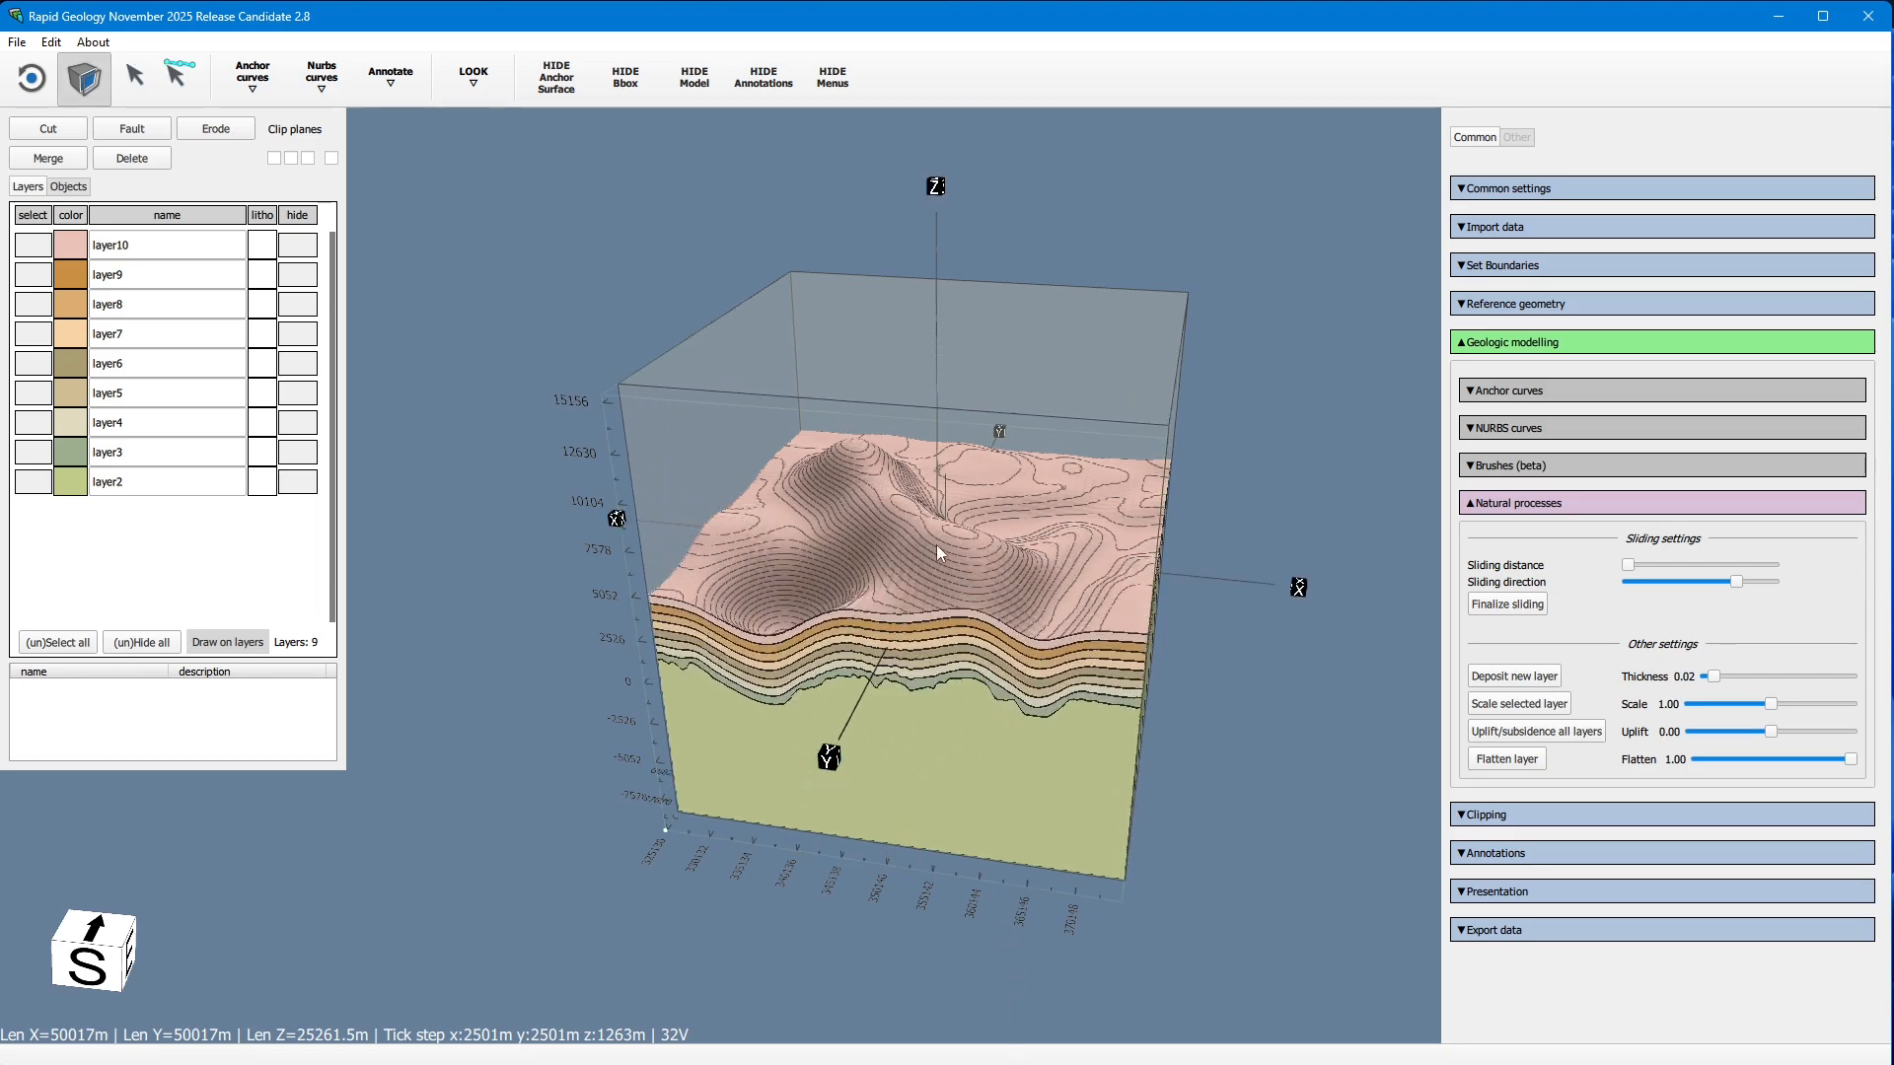
pyautogui.click(1543, 678)
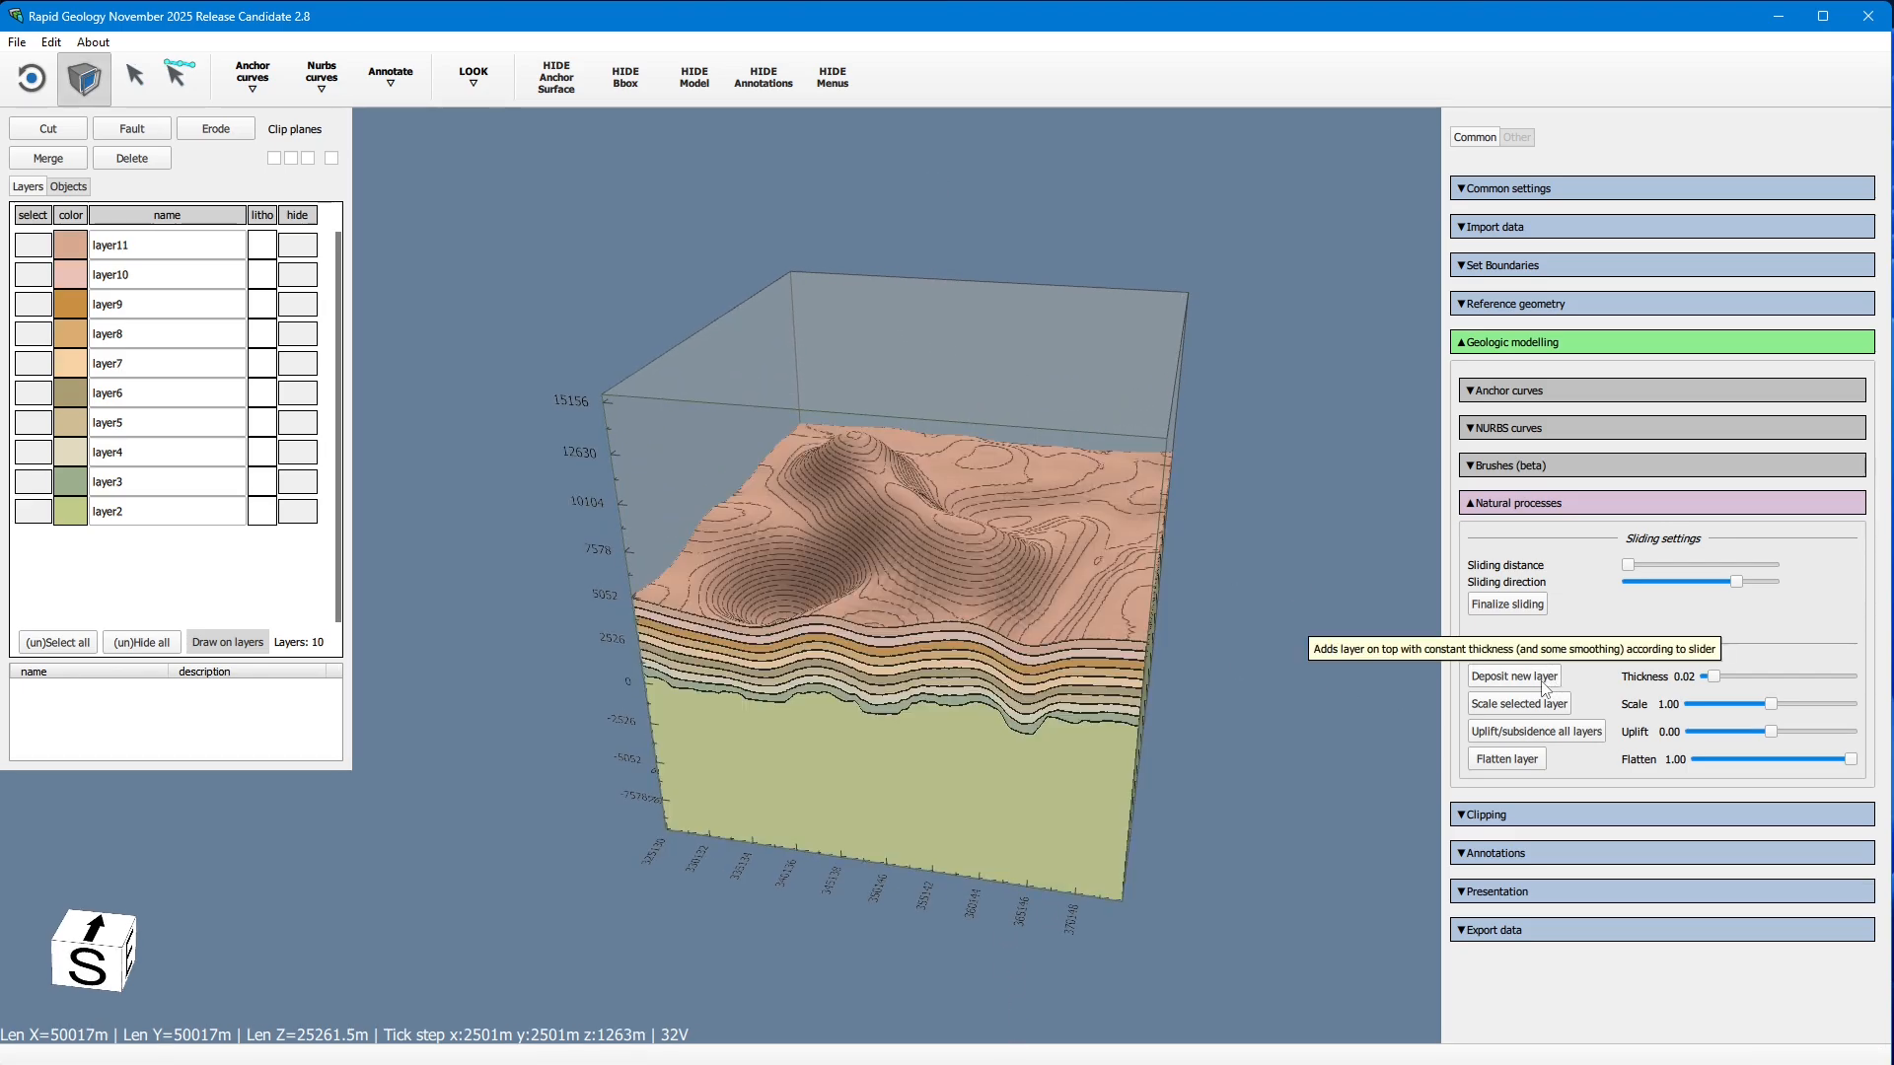
# Step: Deposit two more layers on top of the terrain and close the geologic modelling settings
pyautogui.click(1544, 681)
pyautogui.click(1544, 680)
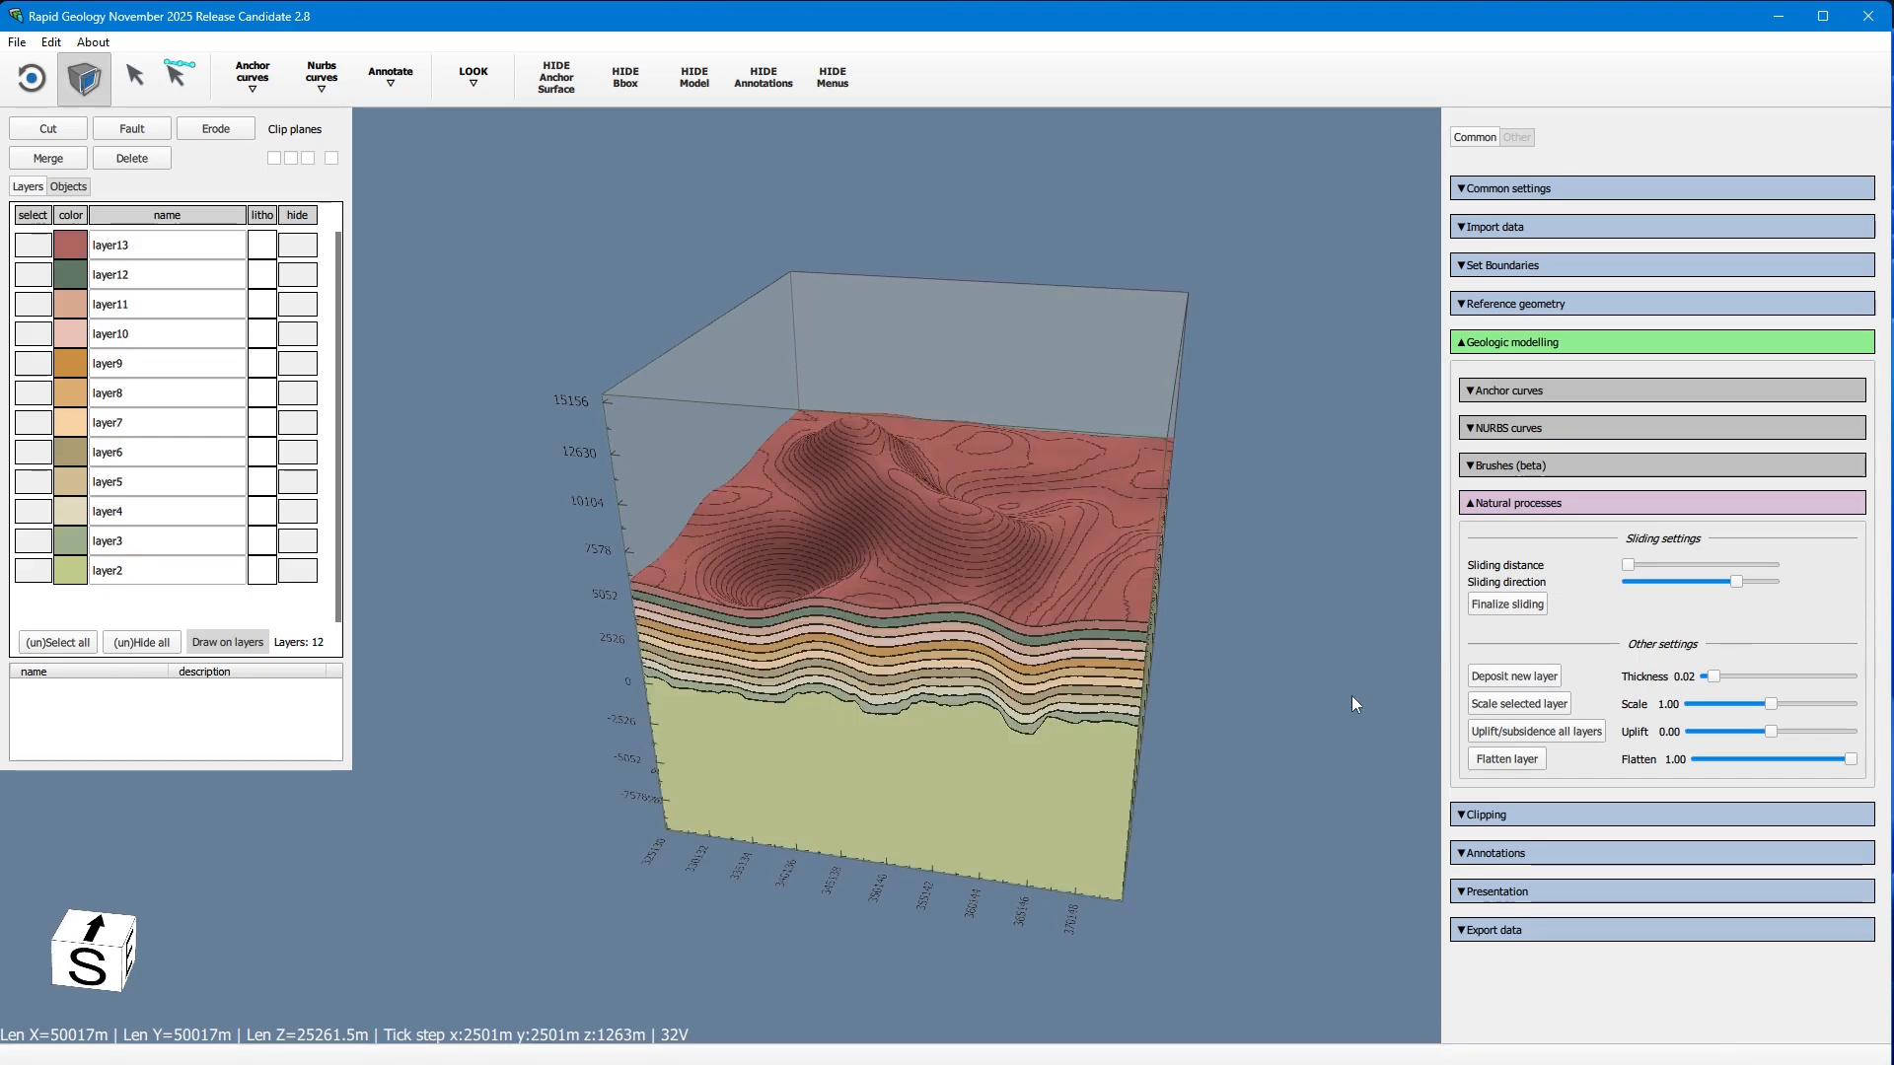
pyautogui.click(1512, 504)
pyautogui.click(1801, 350)
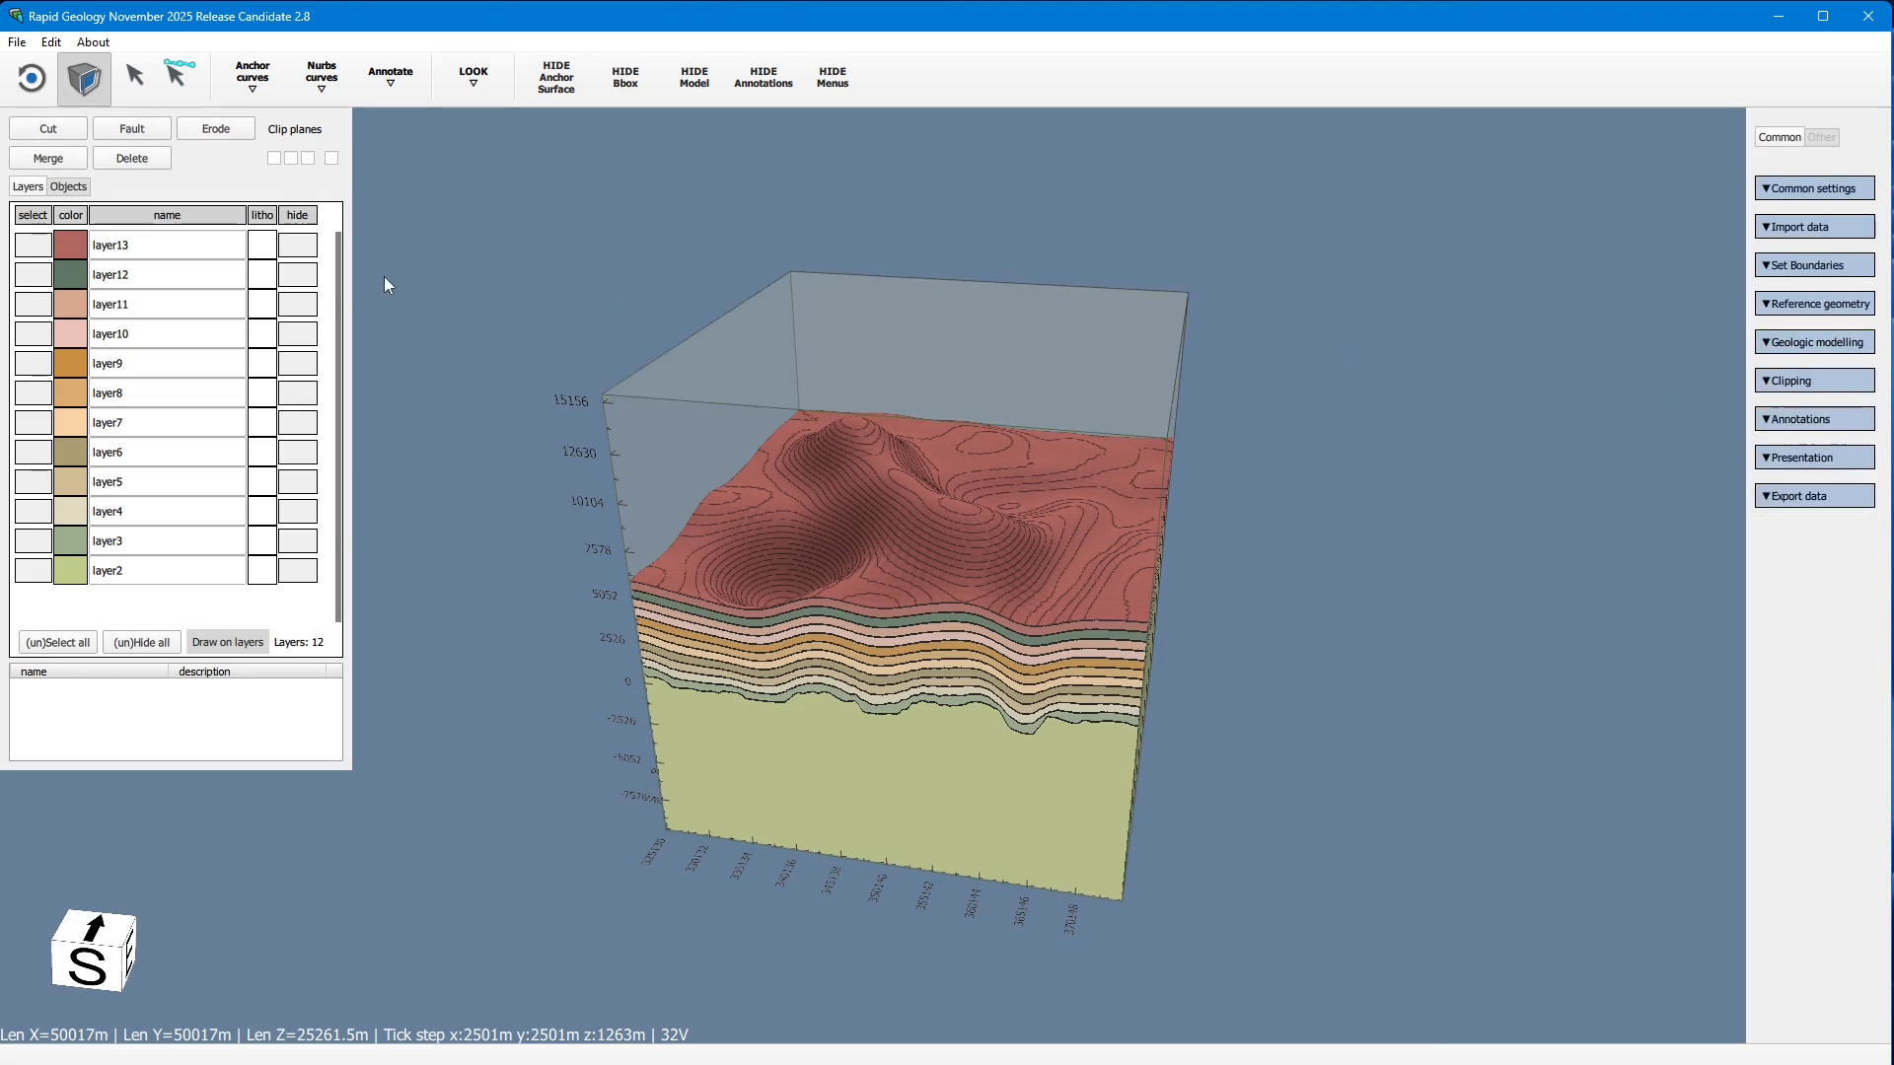
# Step: Draw a valley-shaped anchor curve from west to east across the model's south side and erode the material above its surface
pyautogui.click(31, 76)
pyautogui.moveTo(435, 296); pyautogui.dragTo(654, 402)
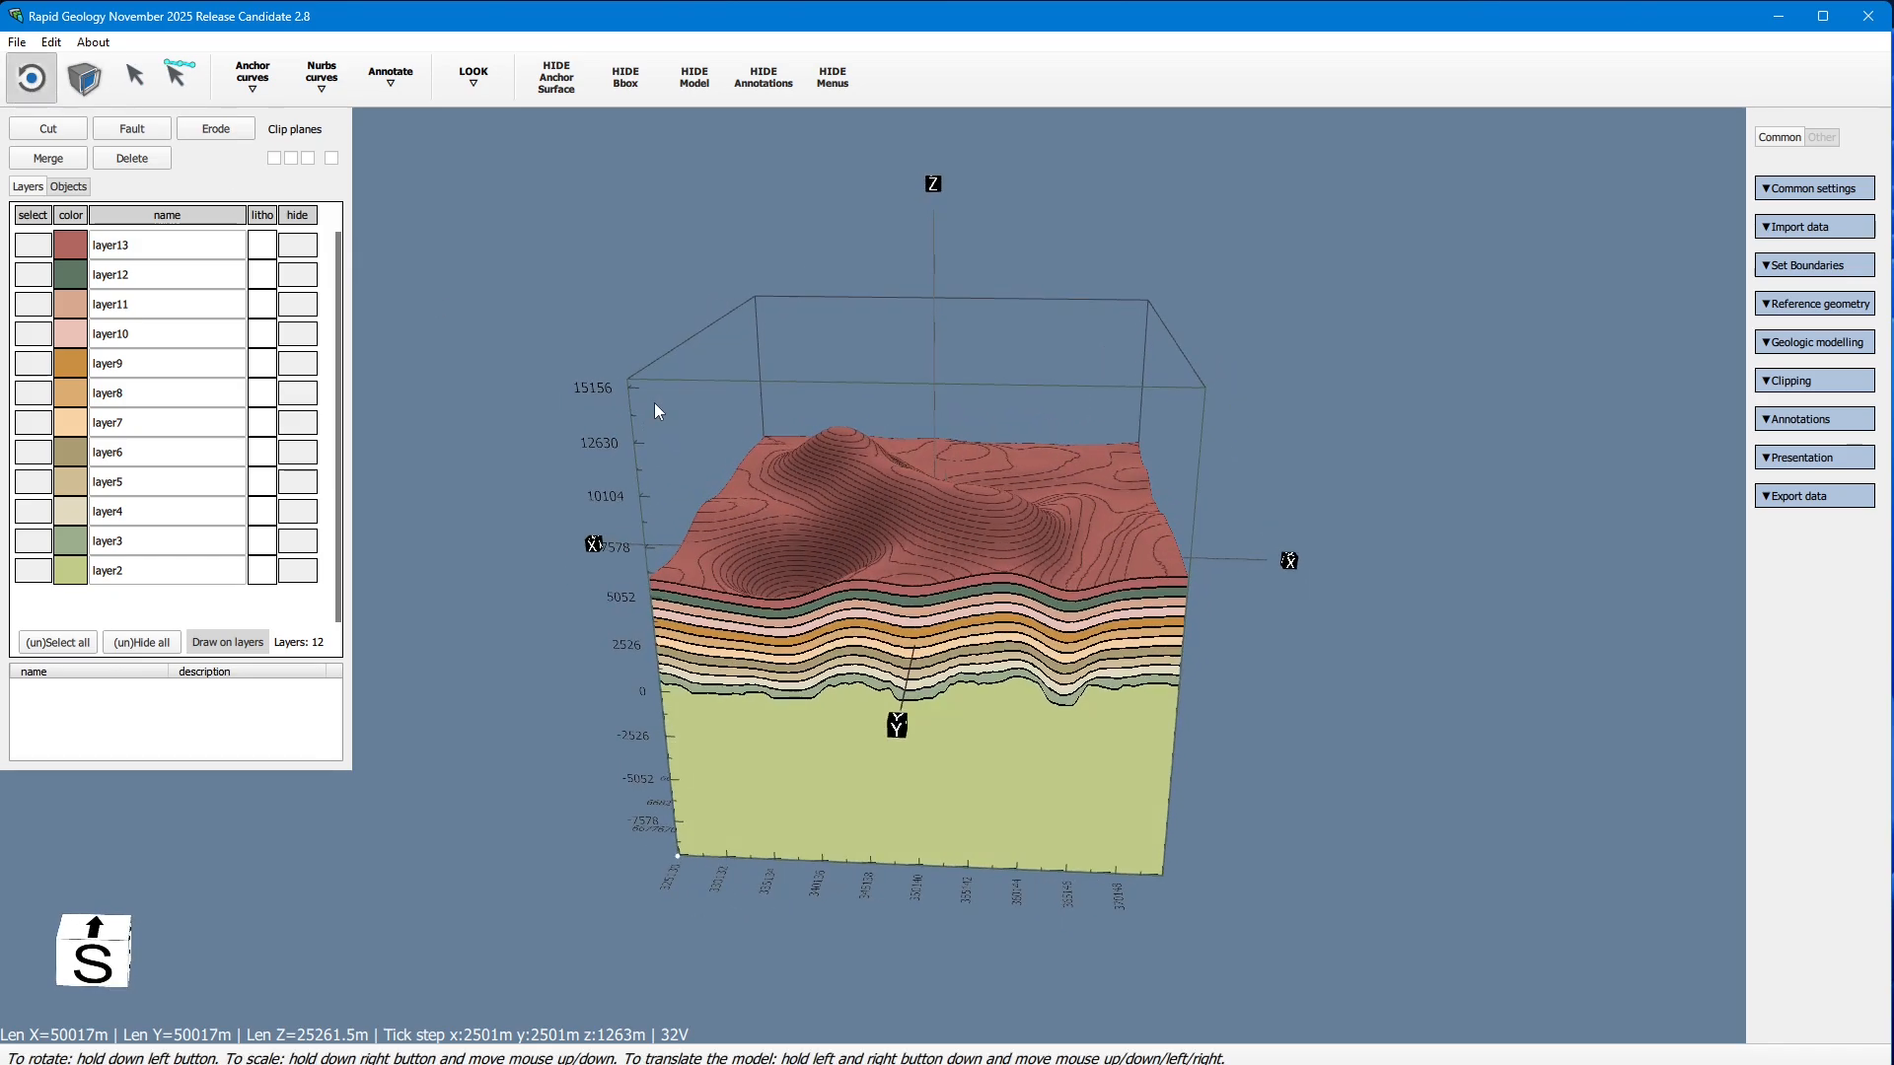
pyautogui.click(269, 89)
pyautogui.click(190, 83)
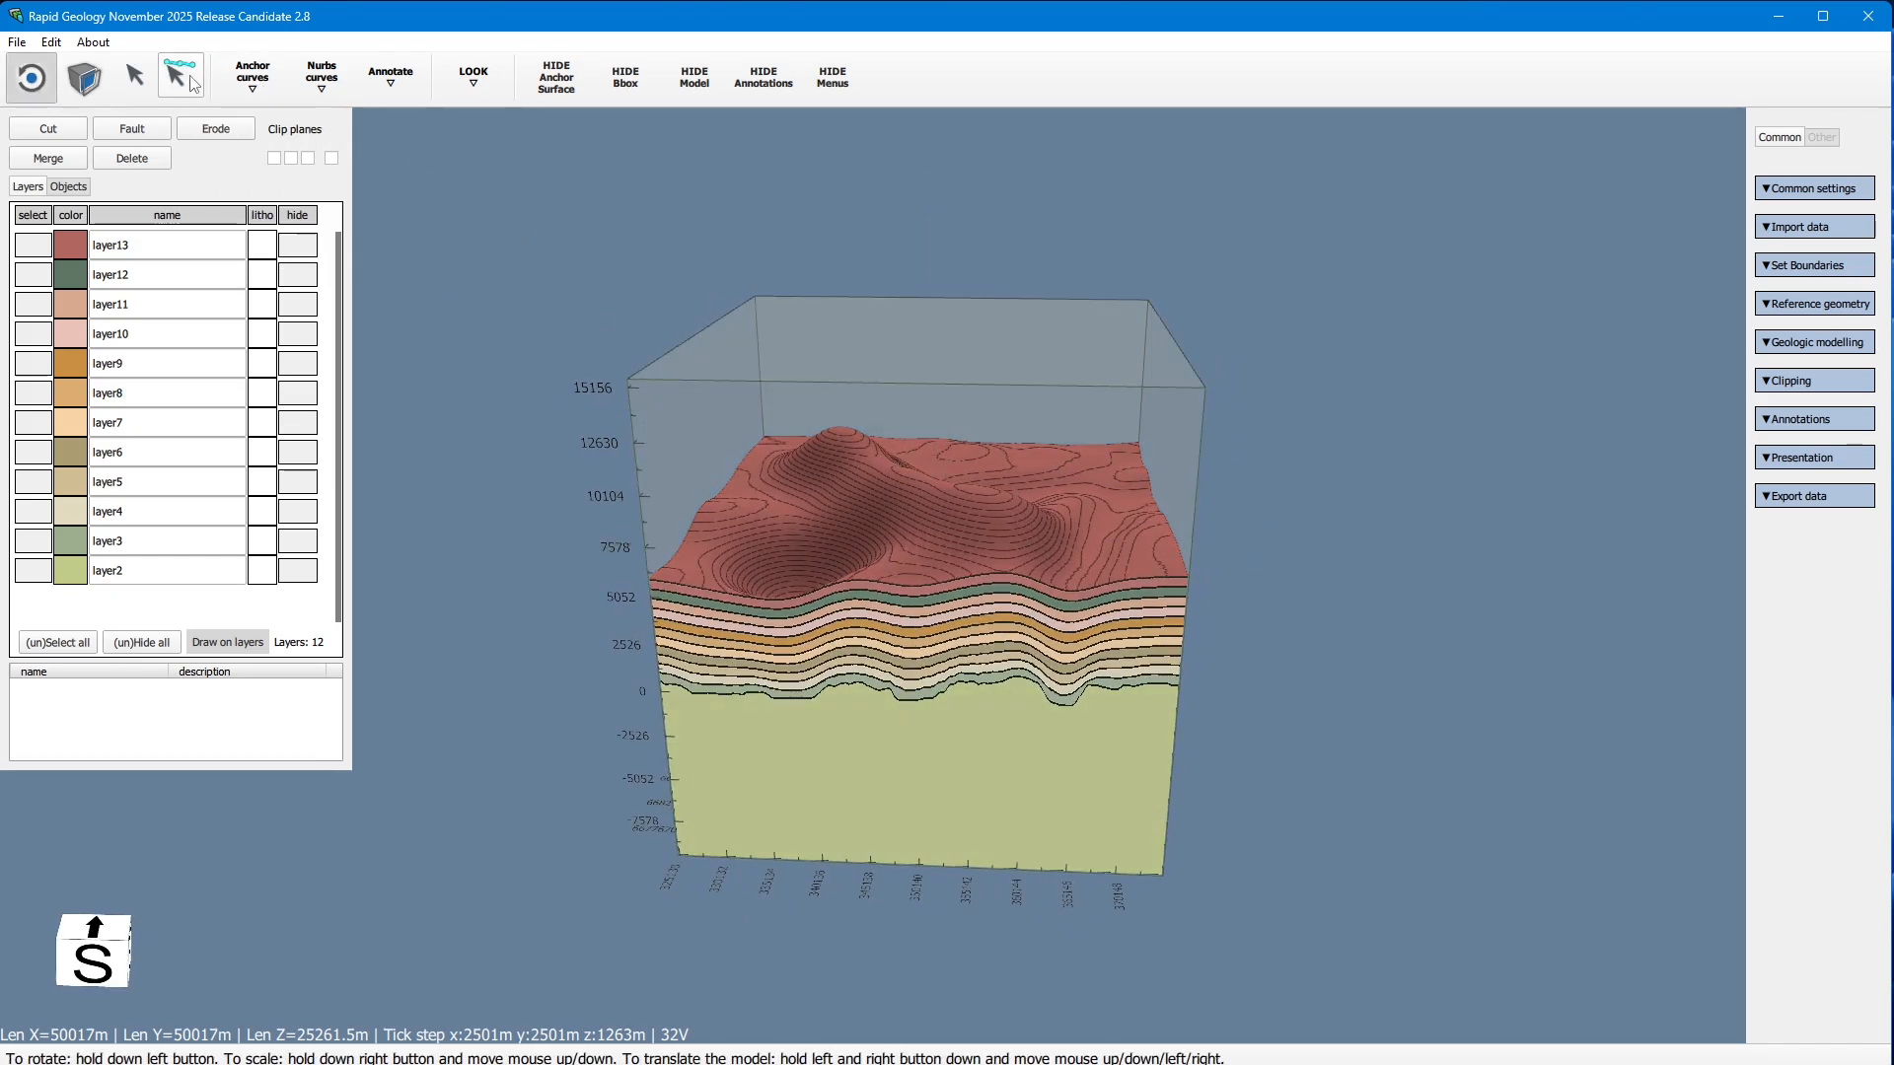
pyautogui.click(192, 83)
pyautogui.moveTo(720, 547)
pyautogui.mouseDown()
pyautogui.moveTo(839, 641)
pyautogui.moveTo(1124, 547)
pyautogui.mouseUp()
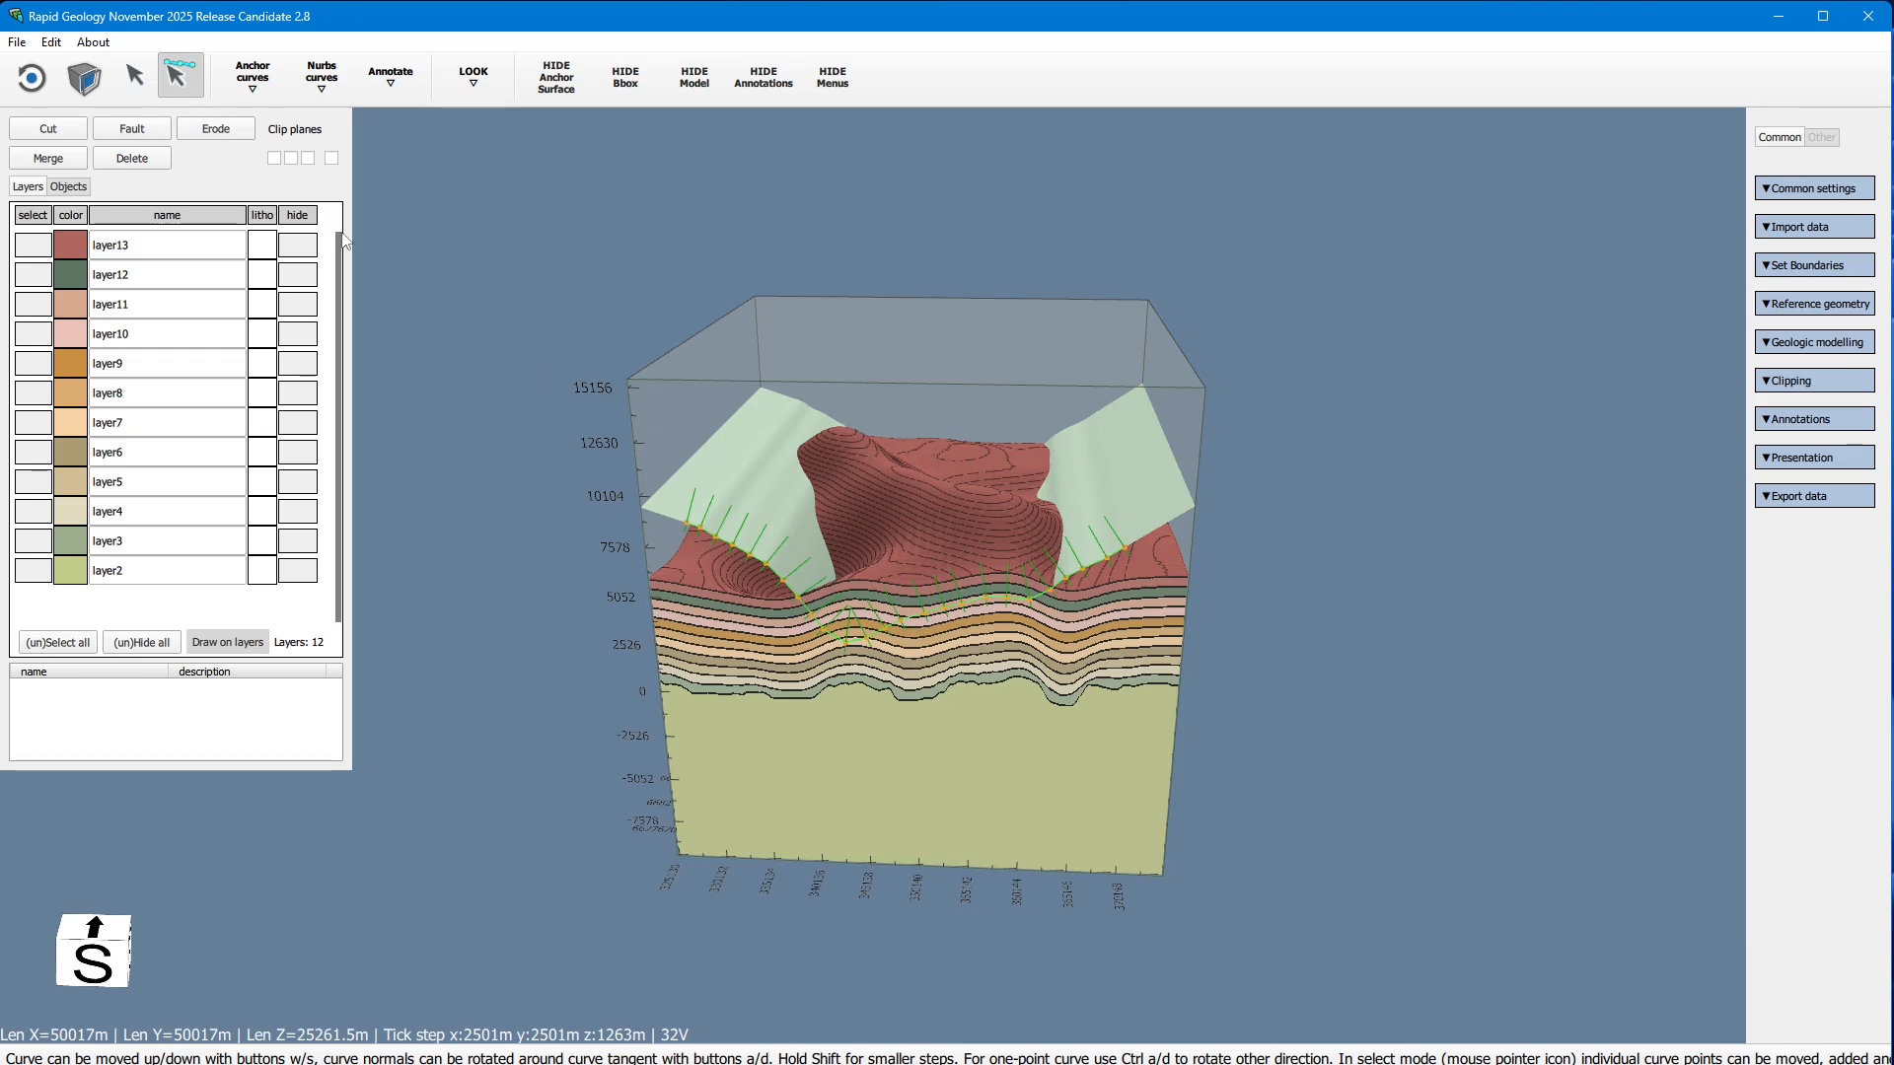
pyautogui.click(217, 130)
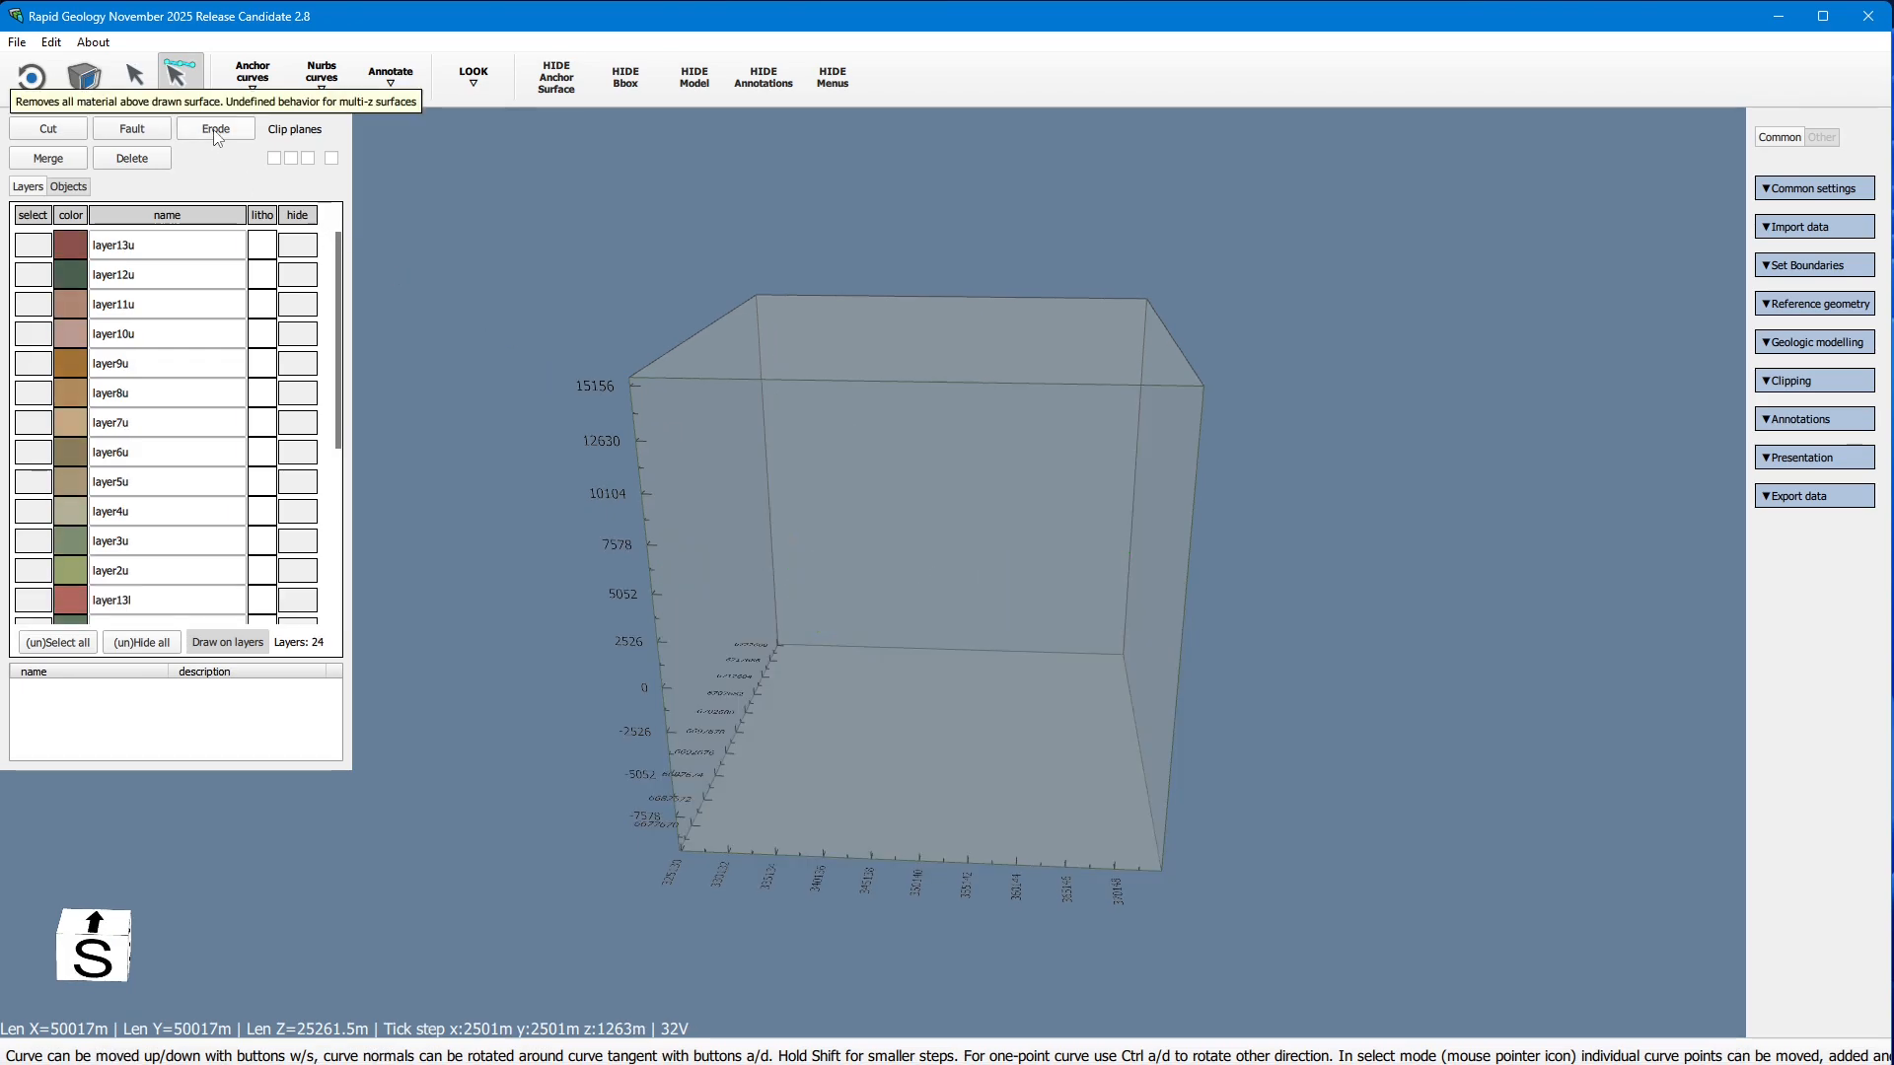
pyautogui.click(31, 78)
pyautogui.moveTo(1211, 423); pyautogui.dragTo(1229, 503)
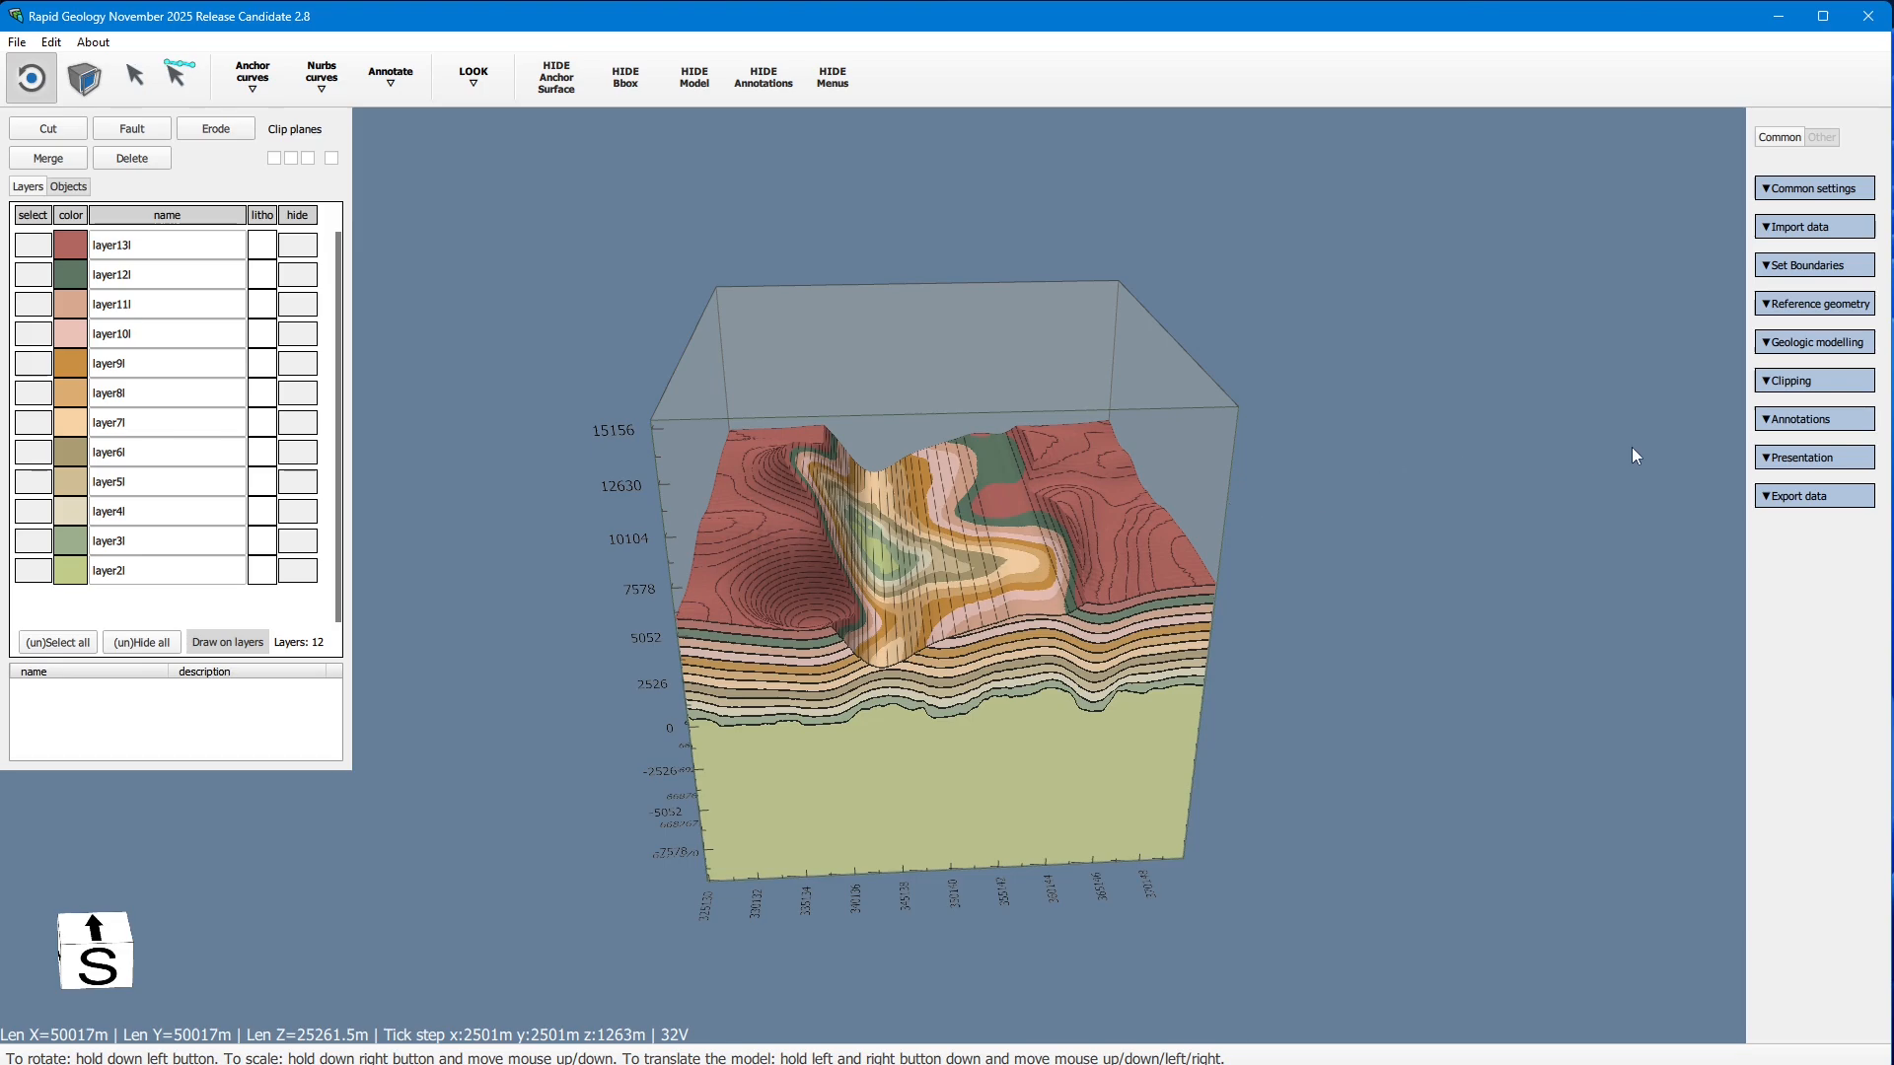
# Step: Open the clip plane settings, show planes X, Y and Z around the model, and hide all three again
pyautogui.click(1826, 393)
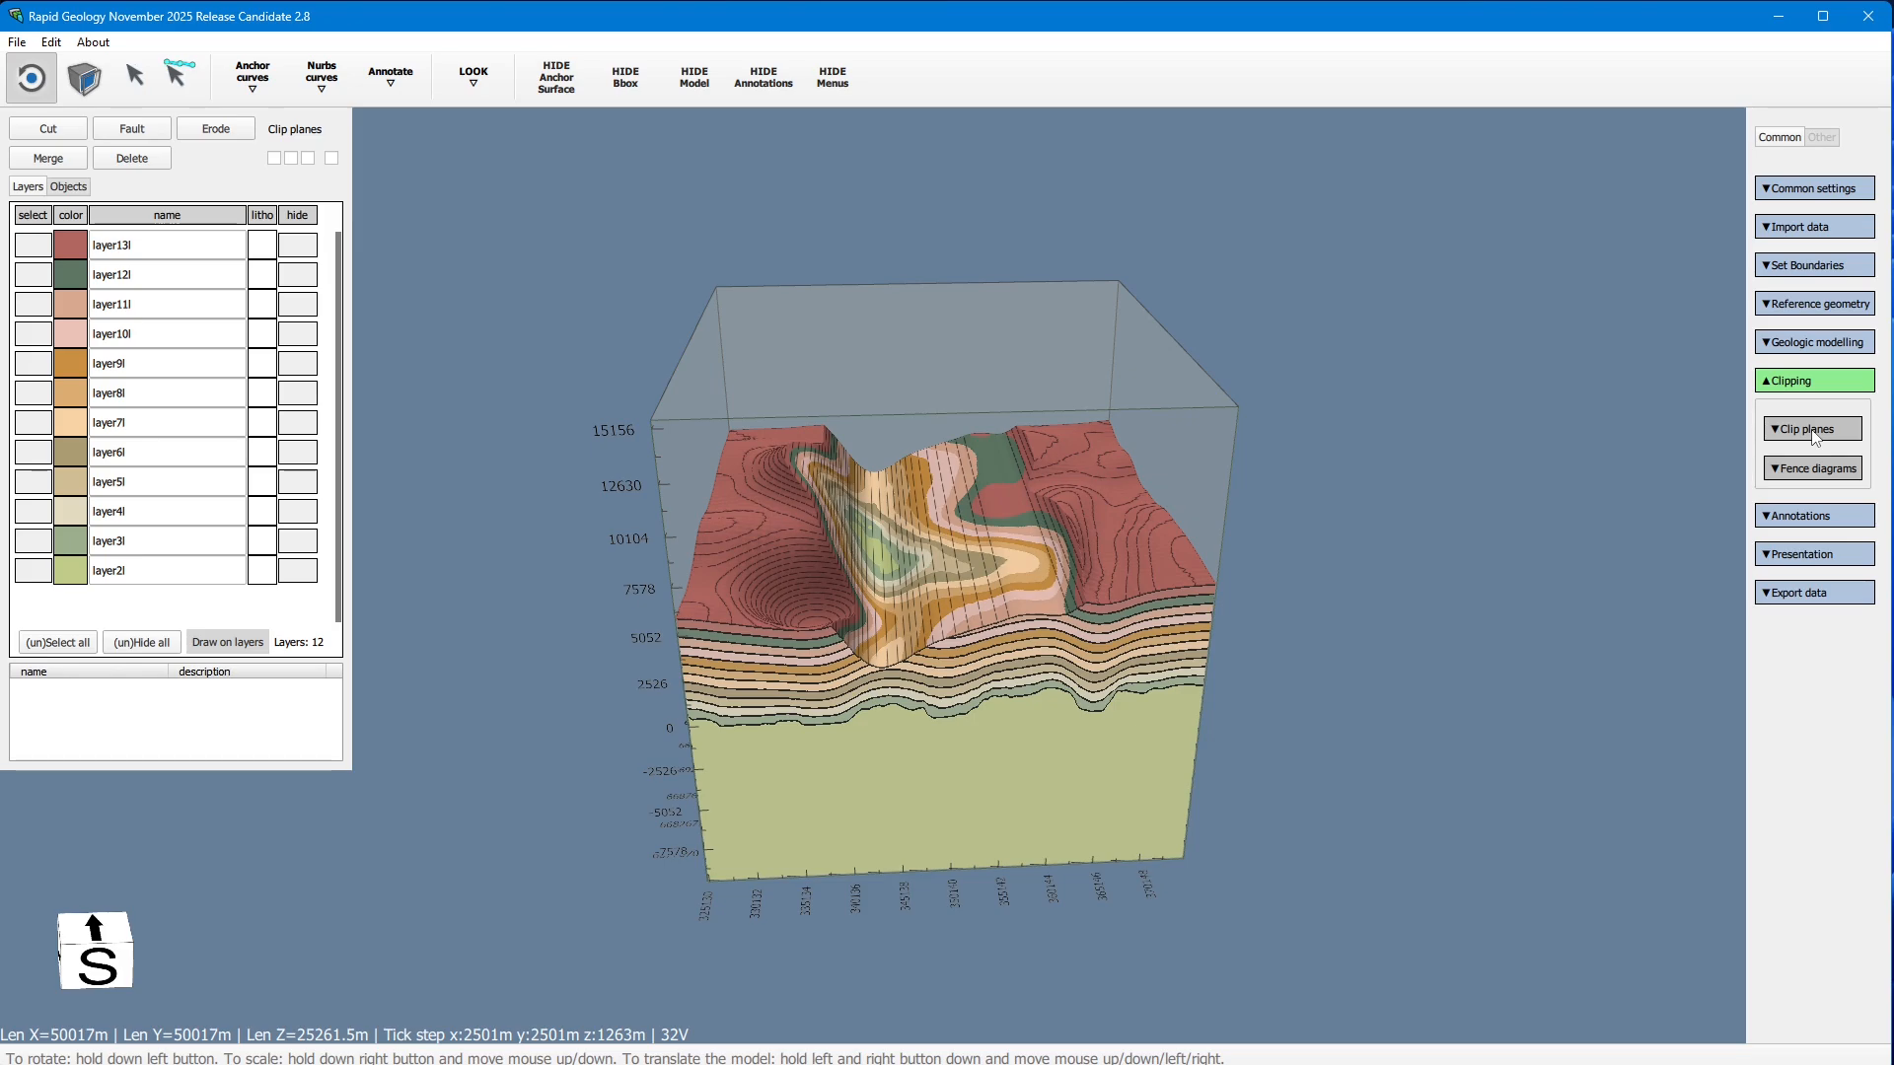
pyautogui.click(1813, 431)
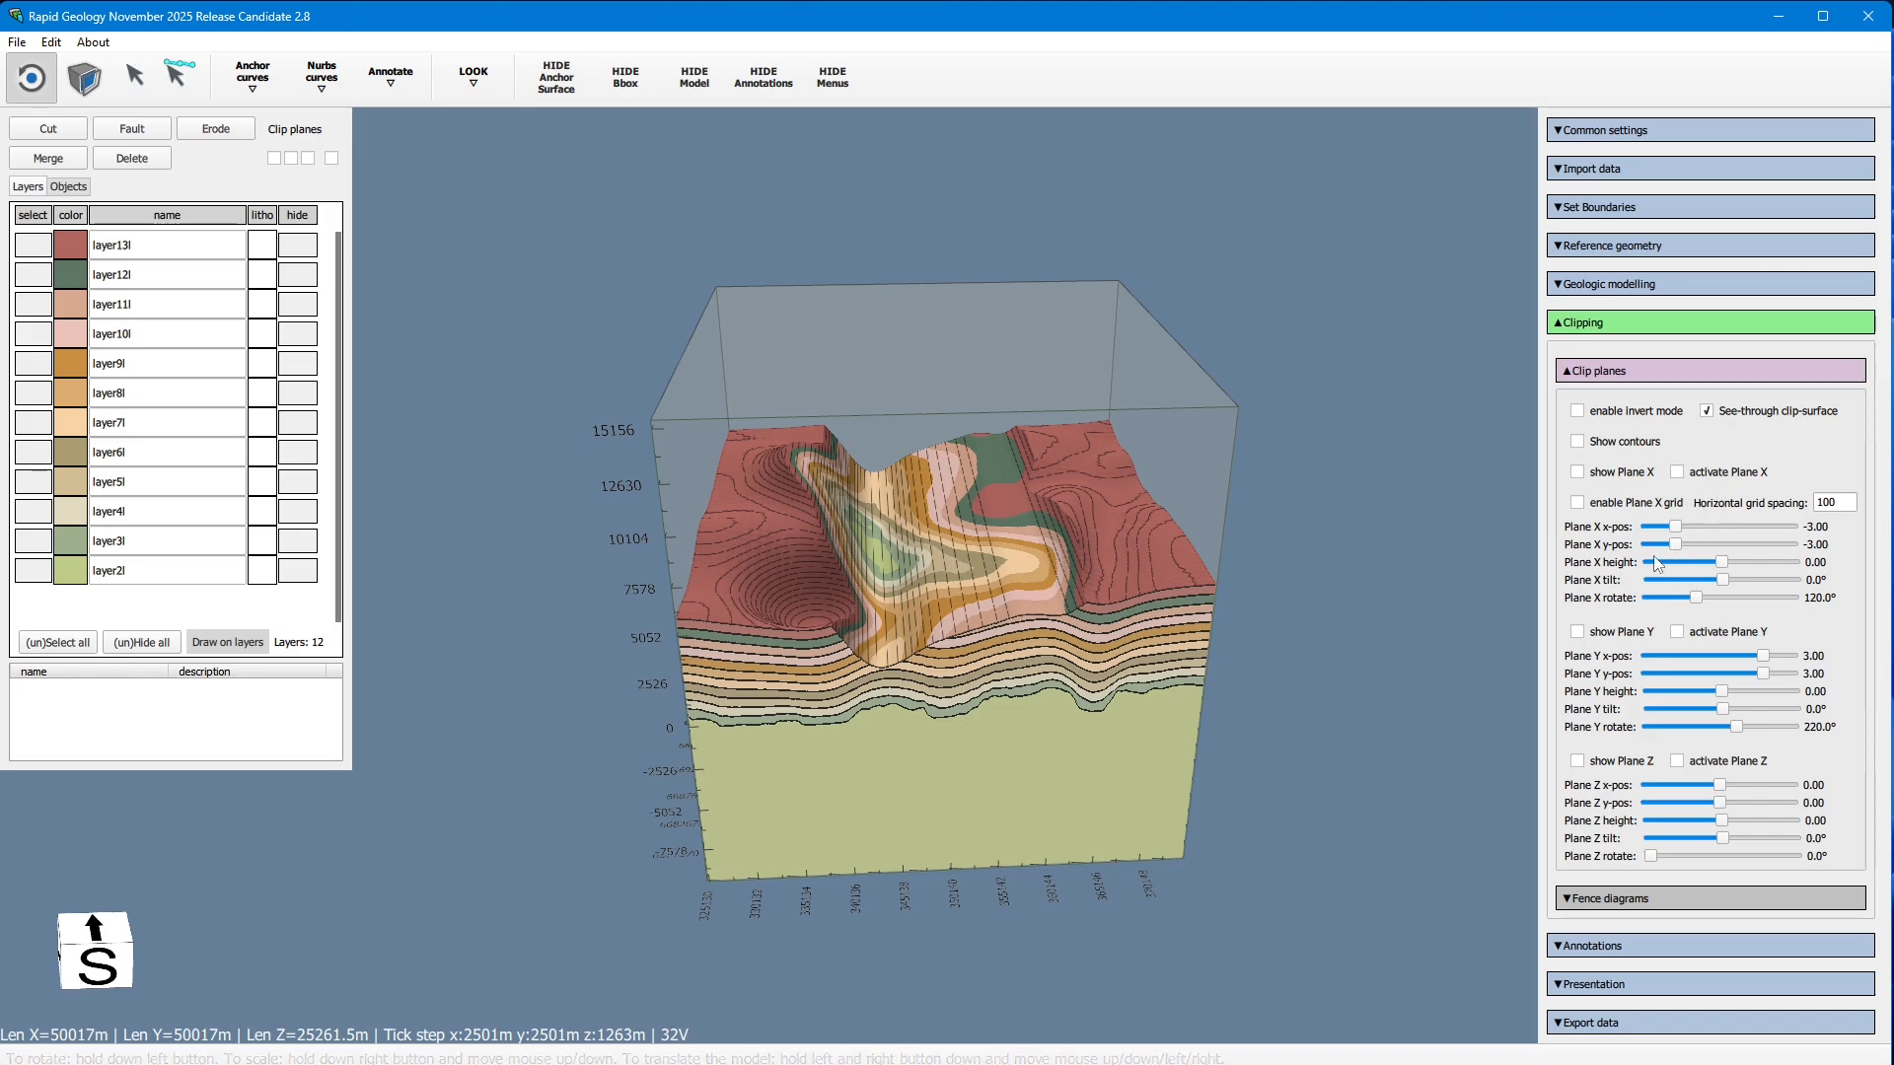
pyautogui.click(1623, 472)
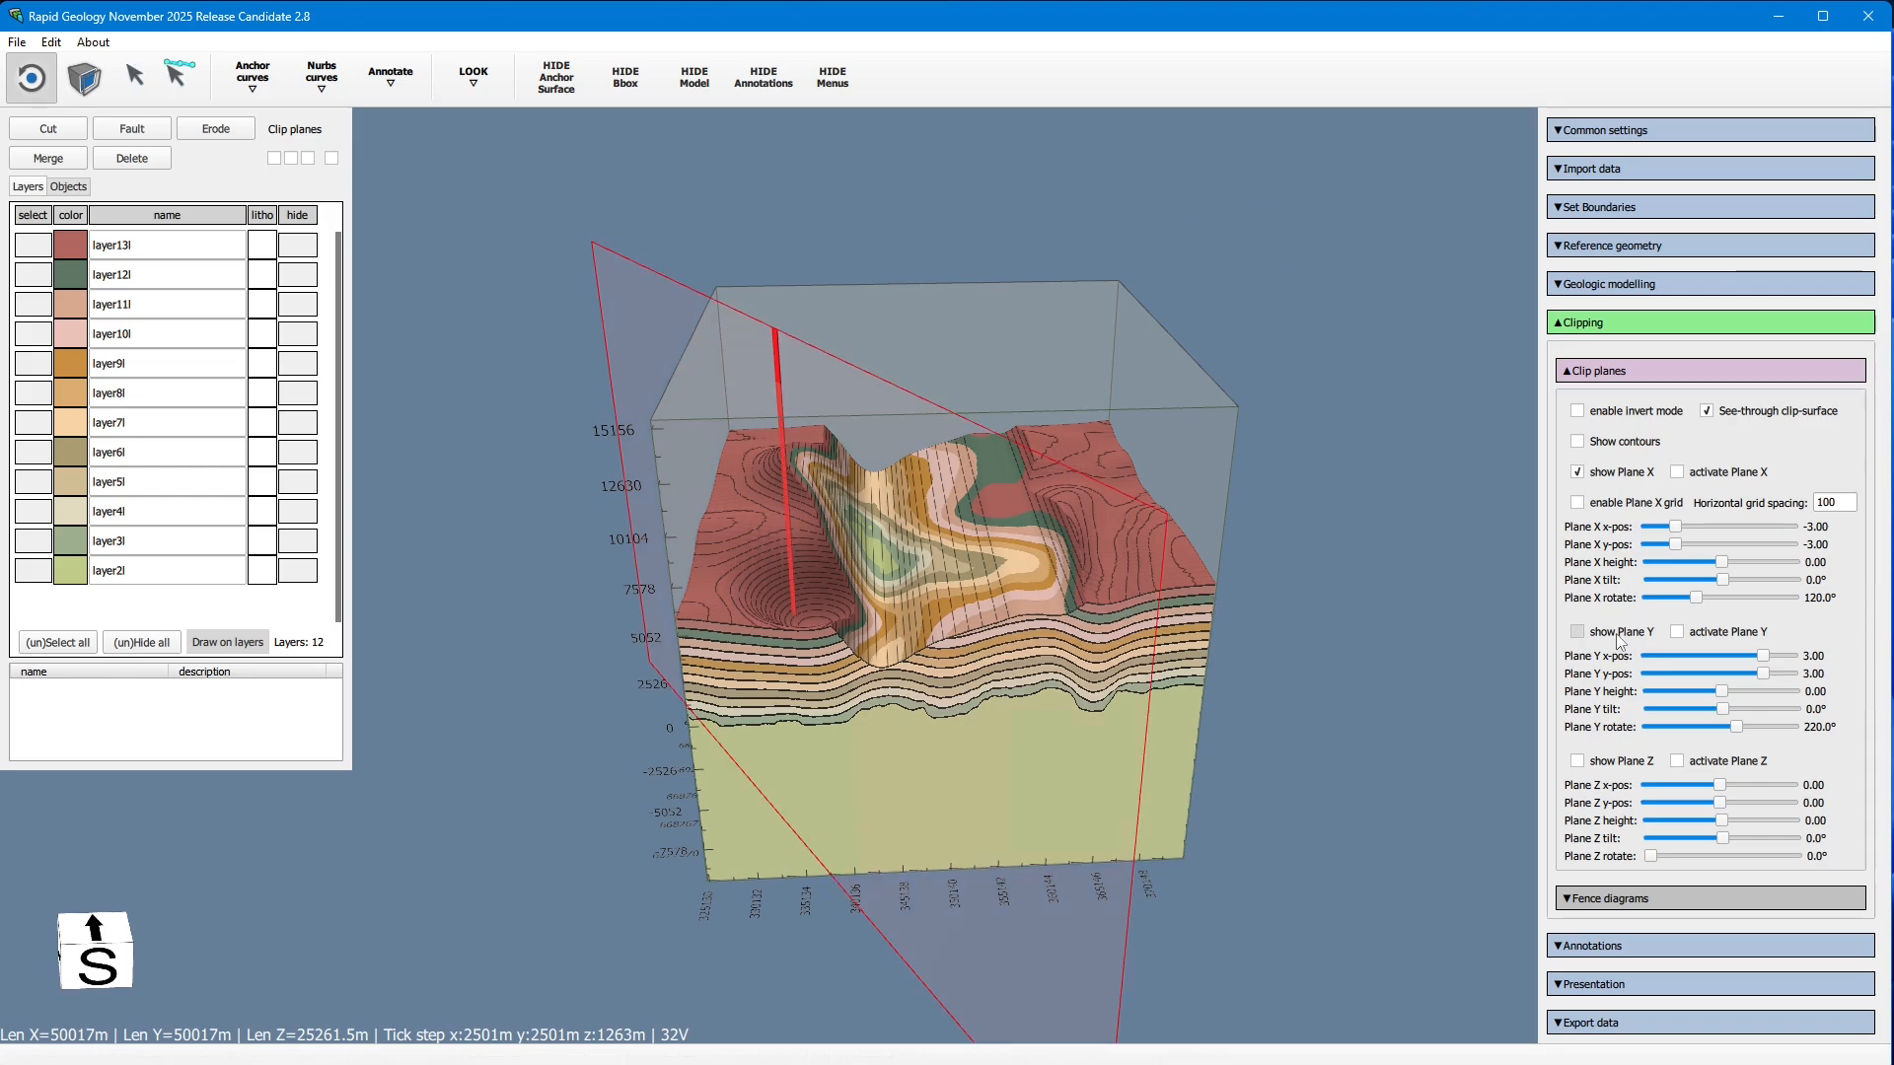
pyautogui.click(1618, 636)
pyautogui.click(1609, 765)
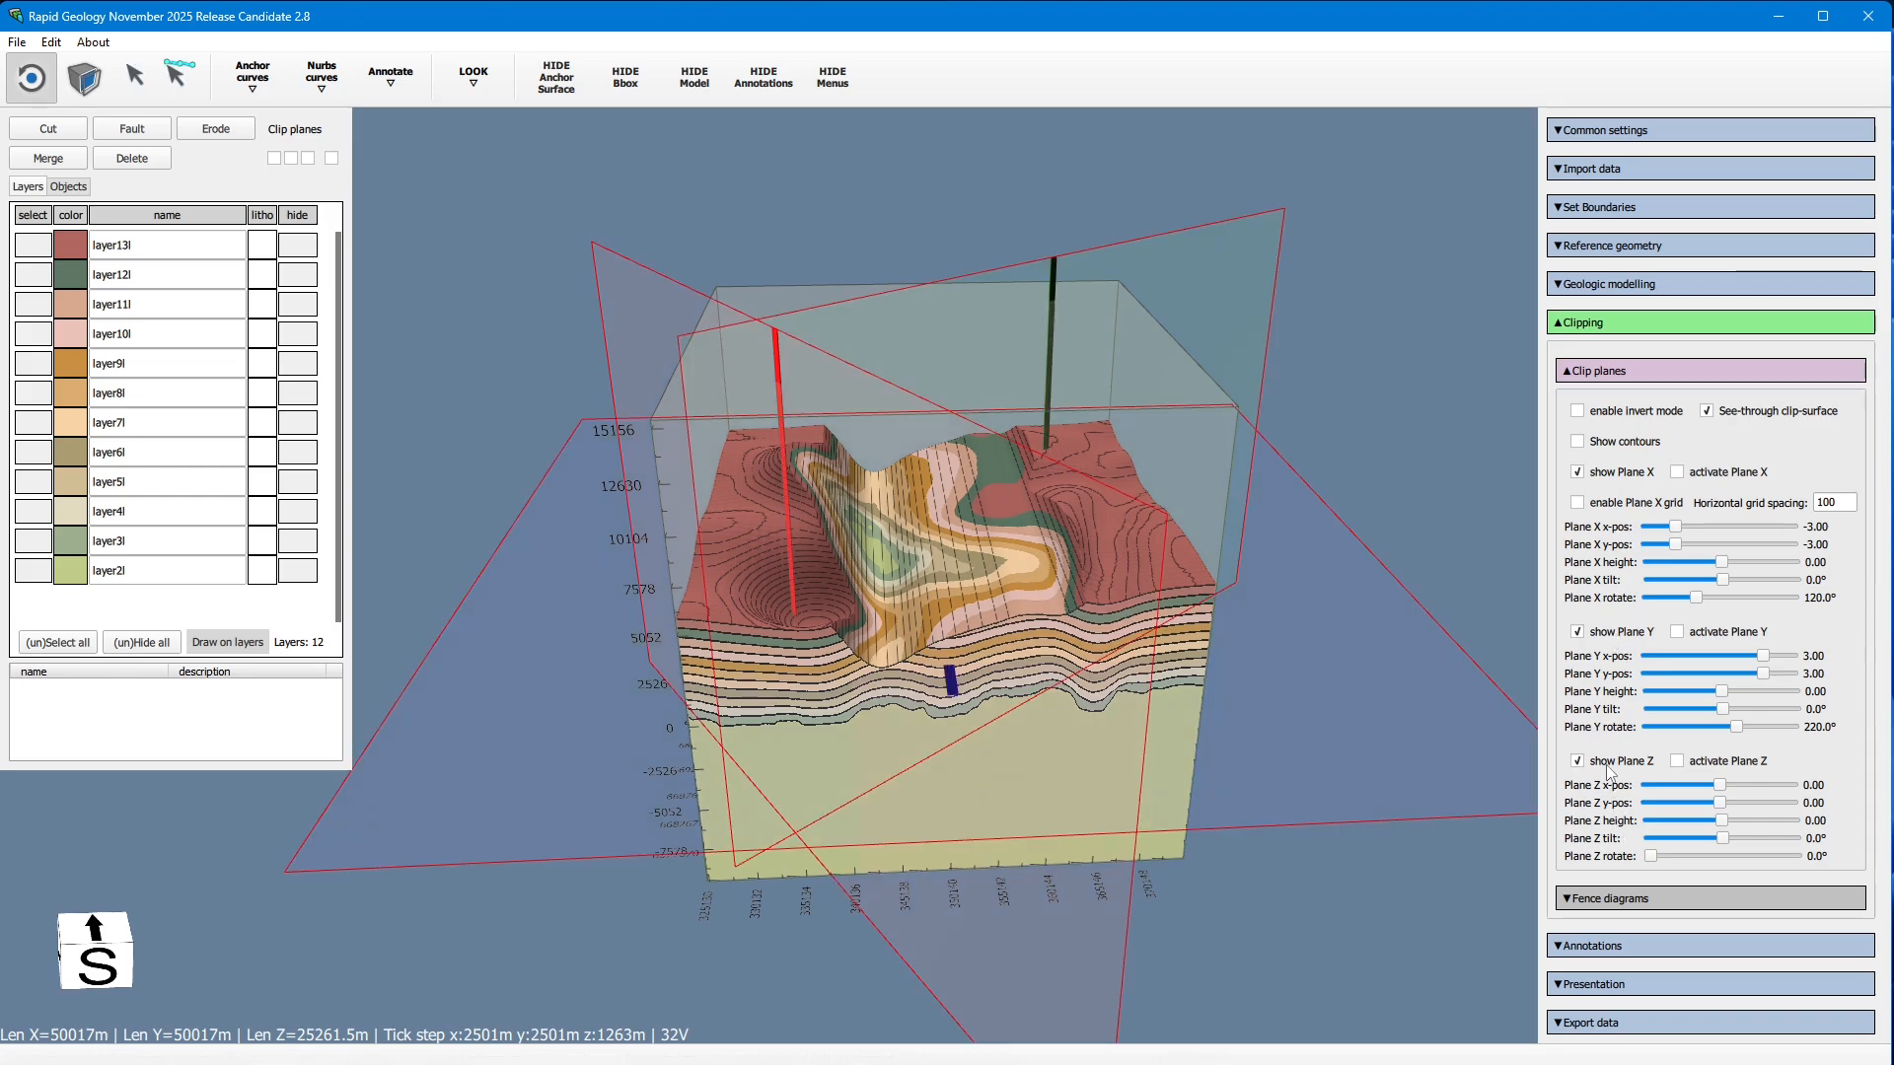
pyautogui.click(1609, 765)
pyautogui.click(1610, 632)
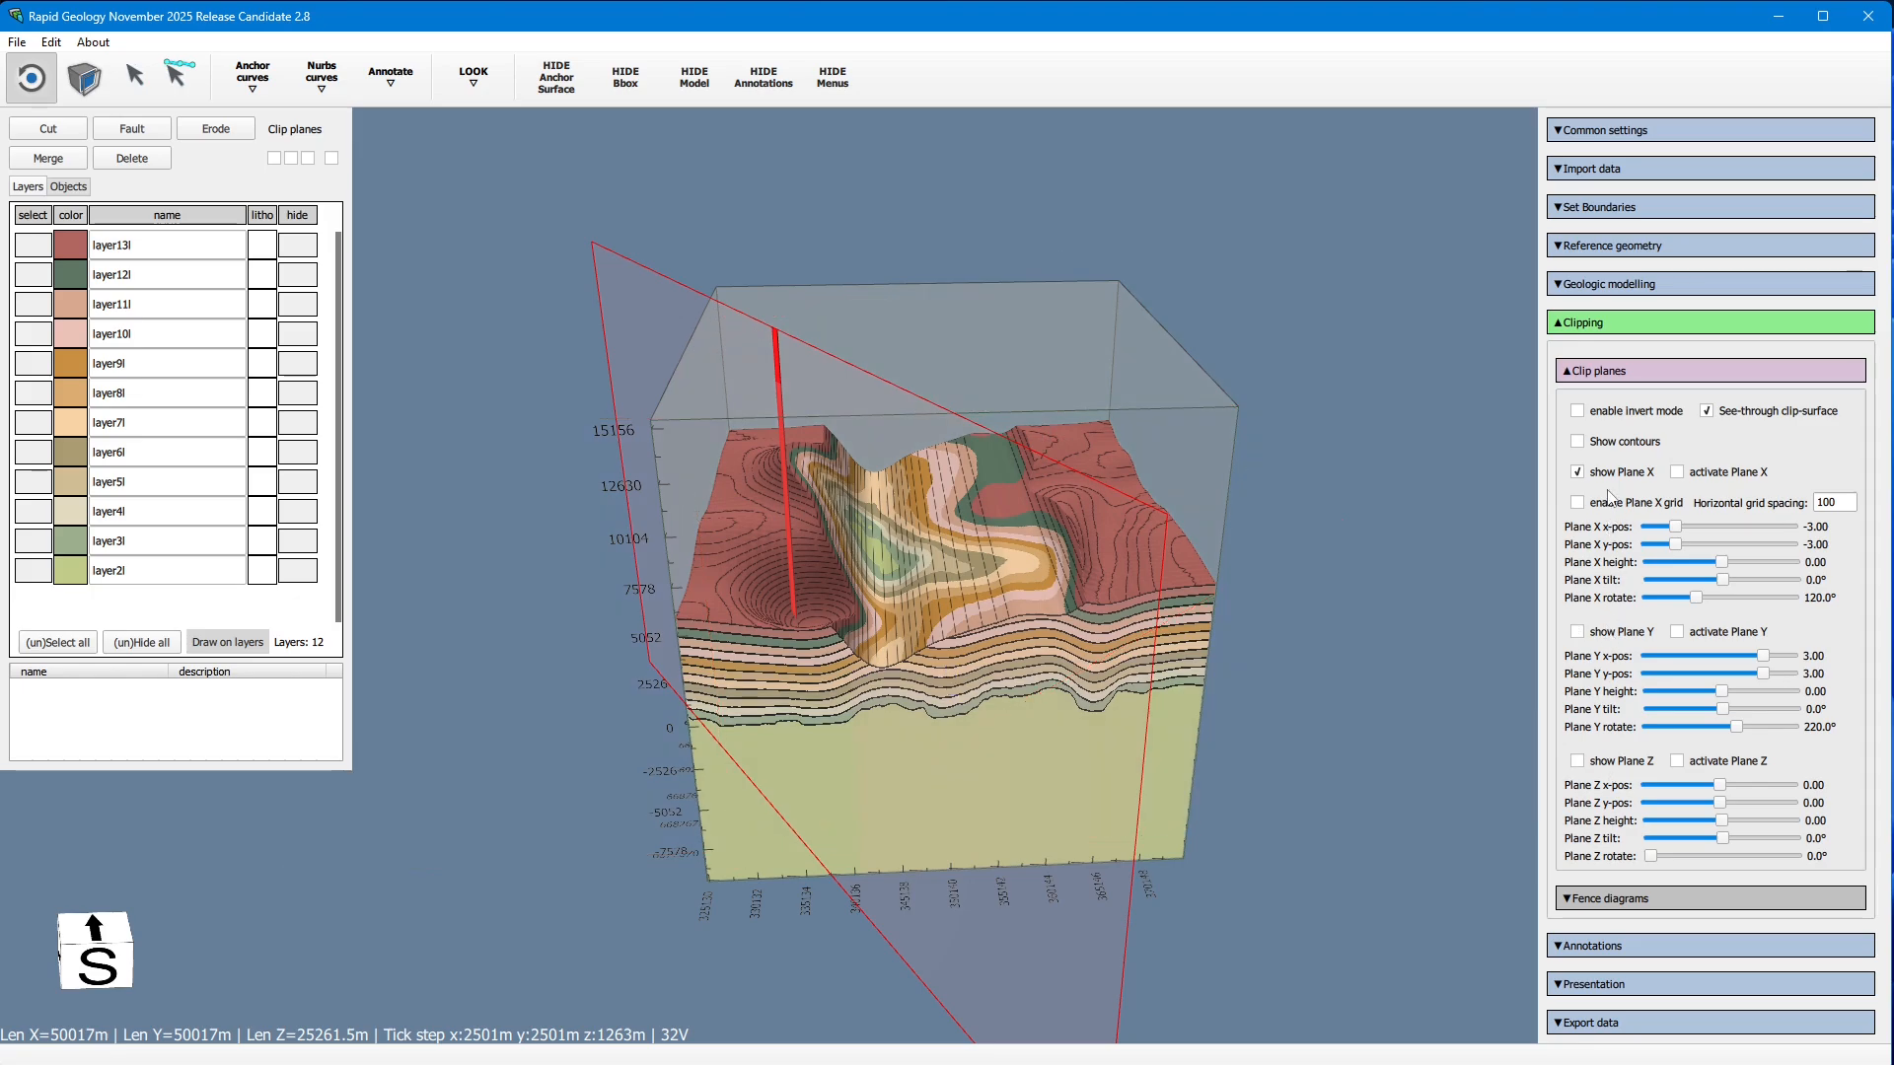
pyautogui.click(1578, 472)
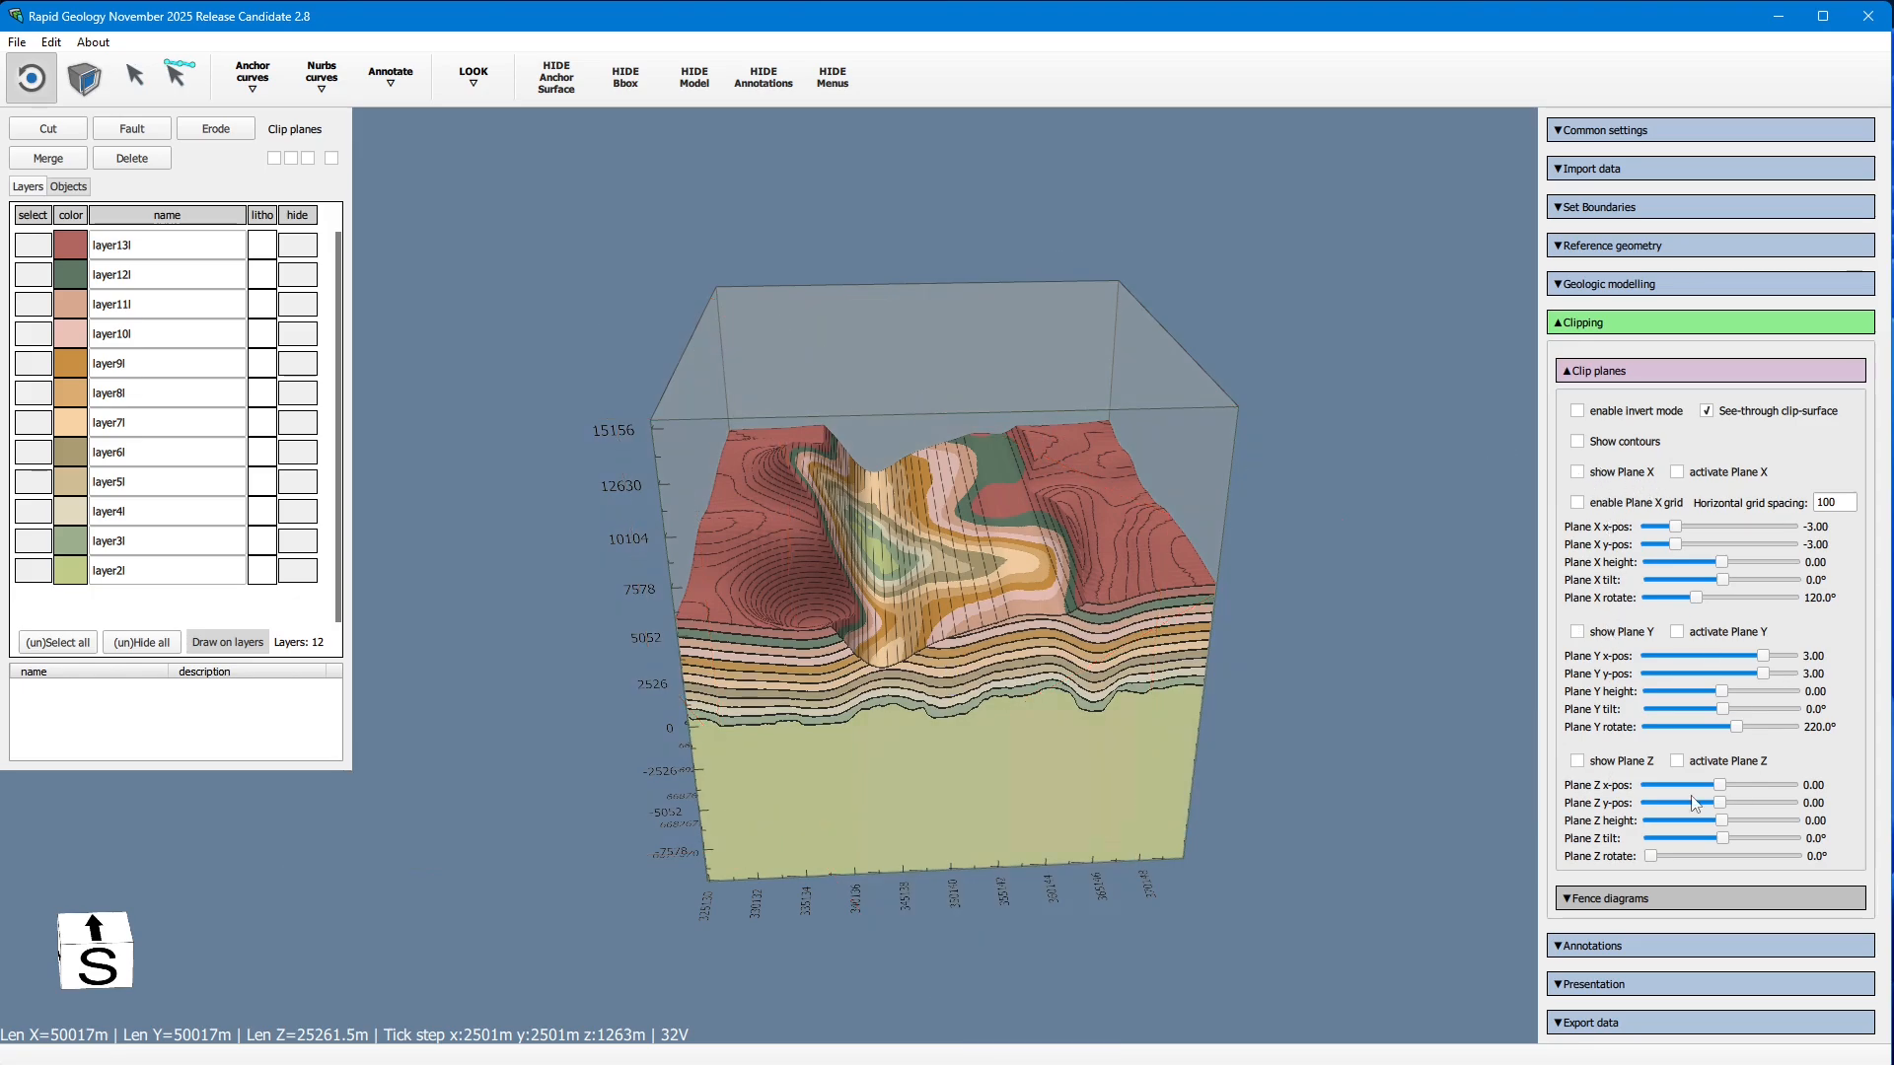
# Step: Preview clipping the model with plane X, plane Y and plane Z one at a time, deactivating each again
pyautogui.click(275, 159)
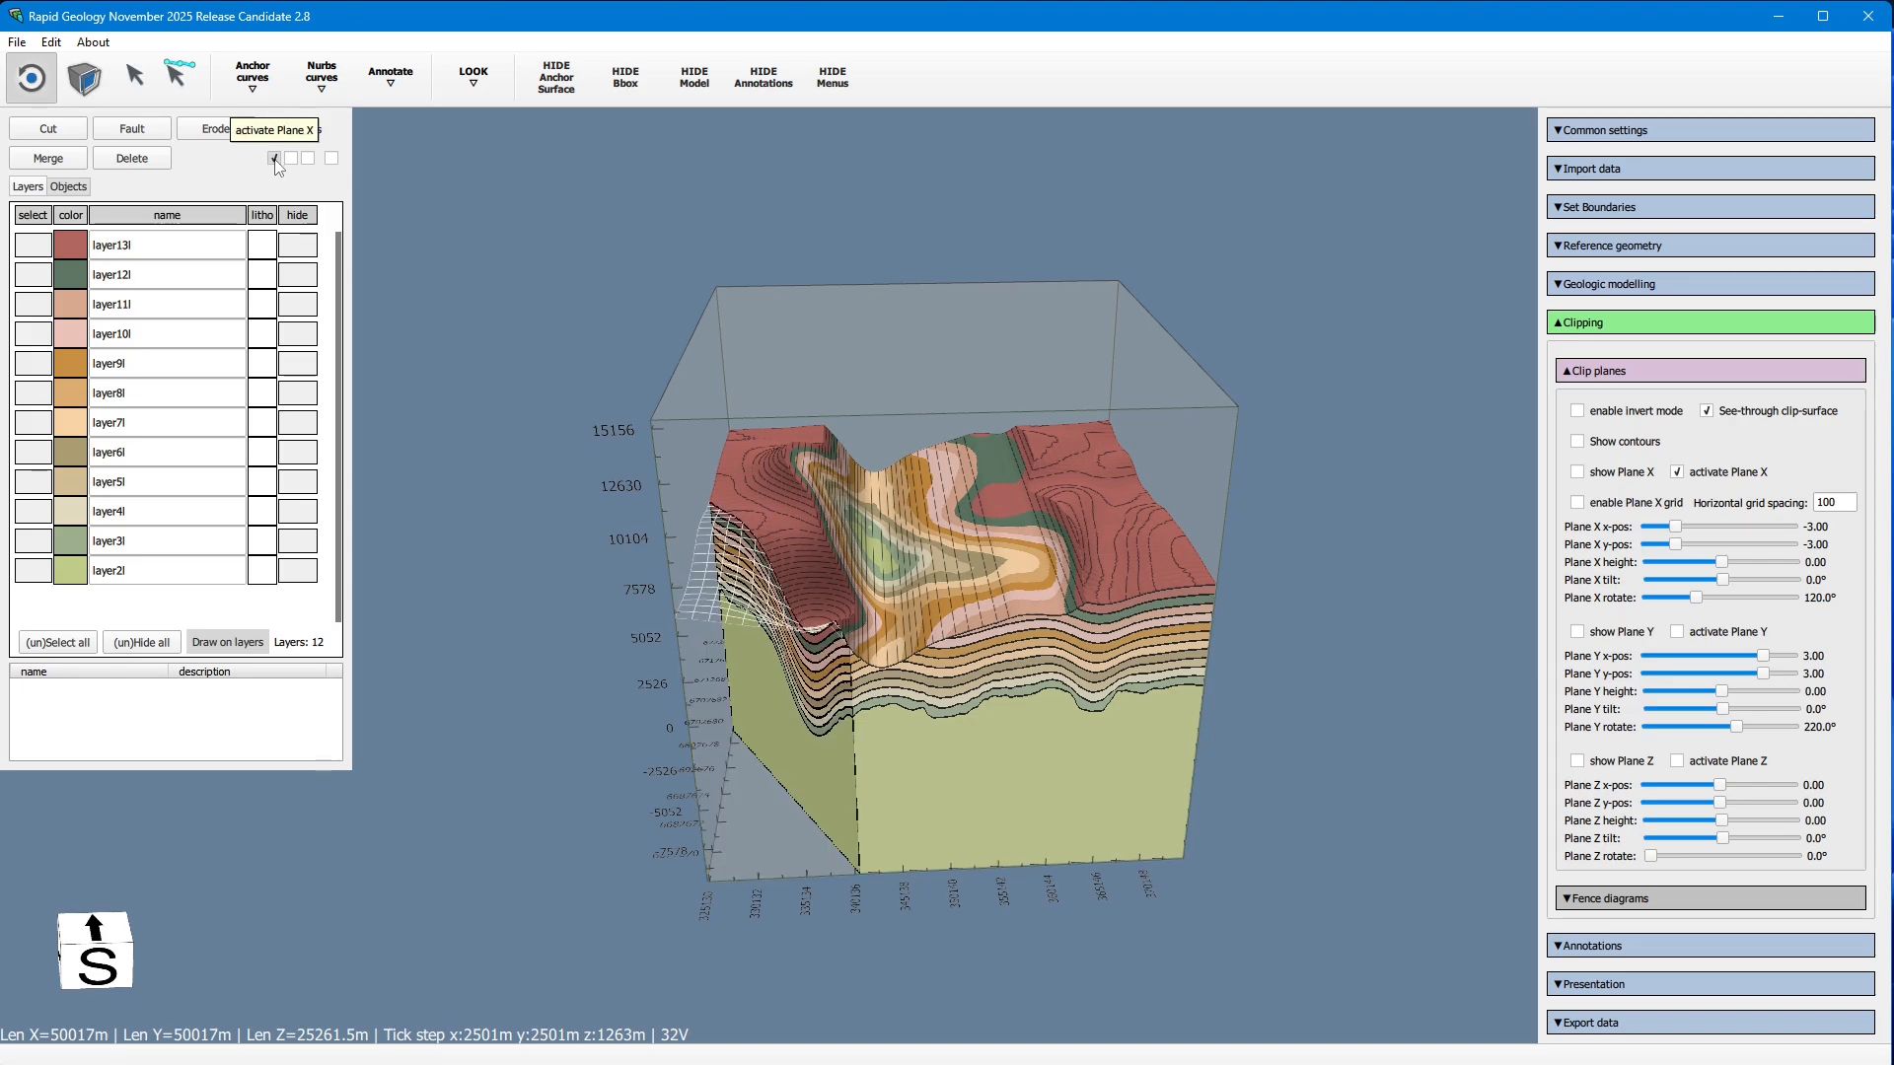
pyautogui.click(274, 159)
pyautogui.click(291, 159)
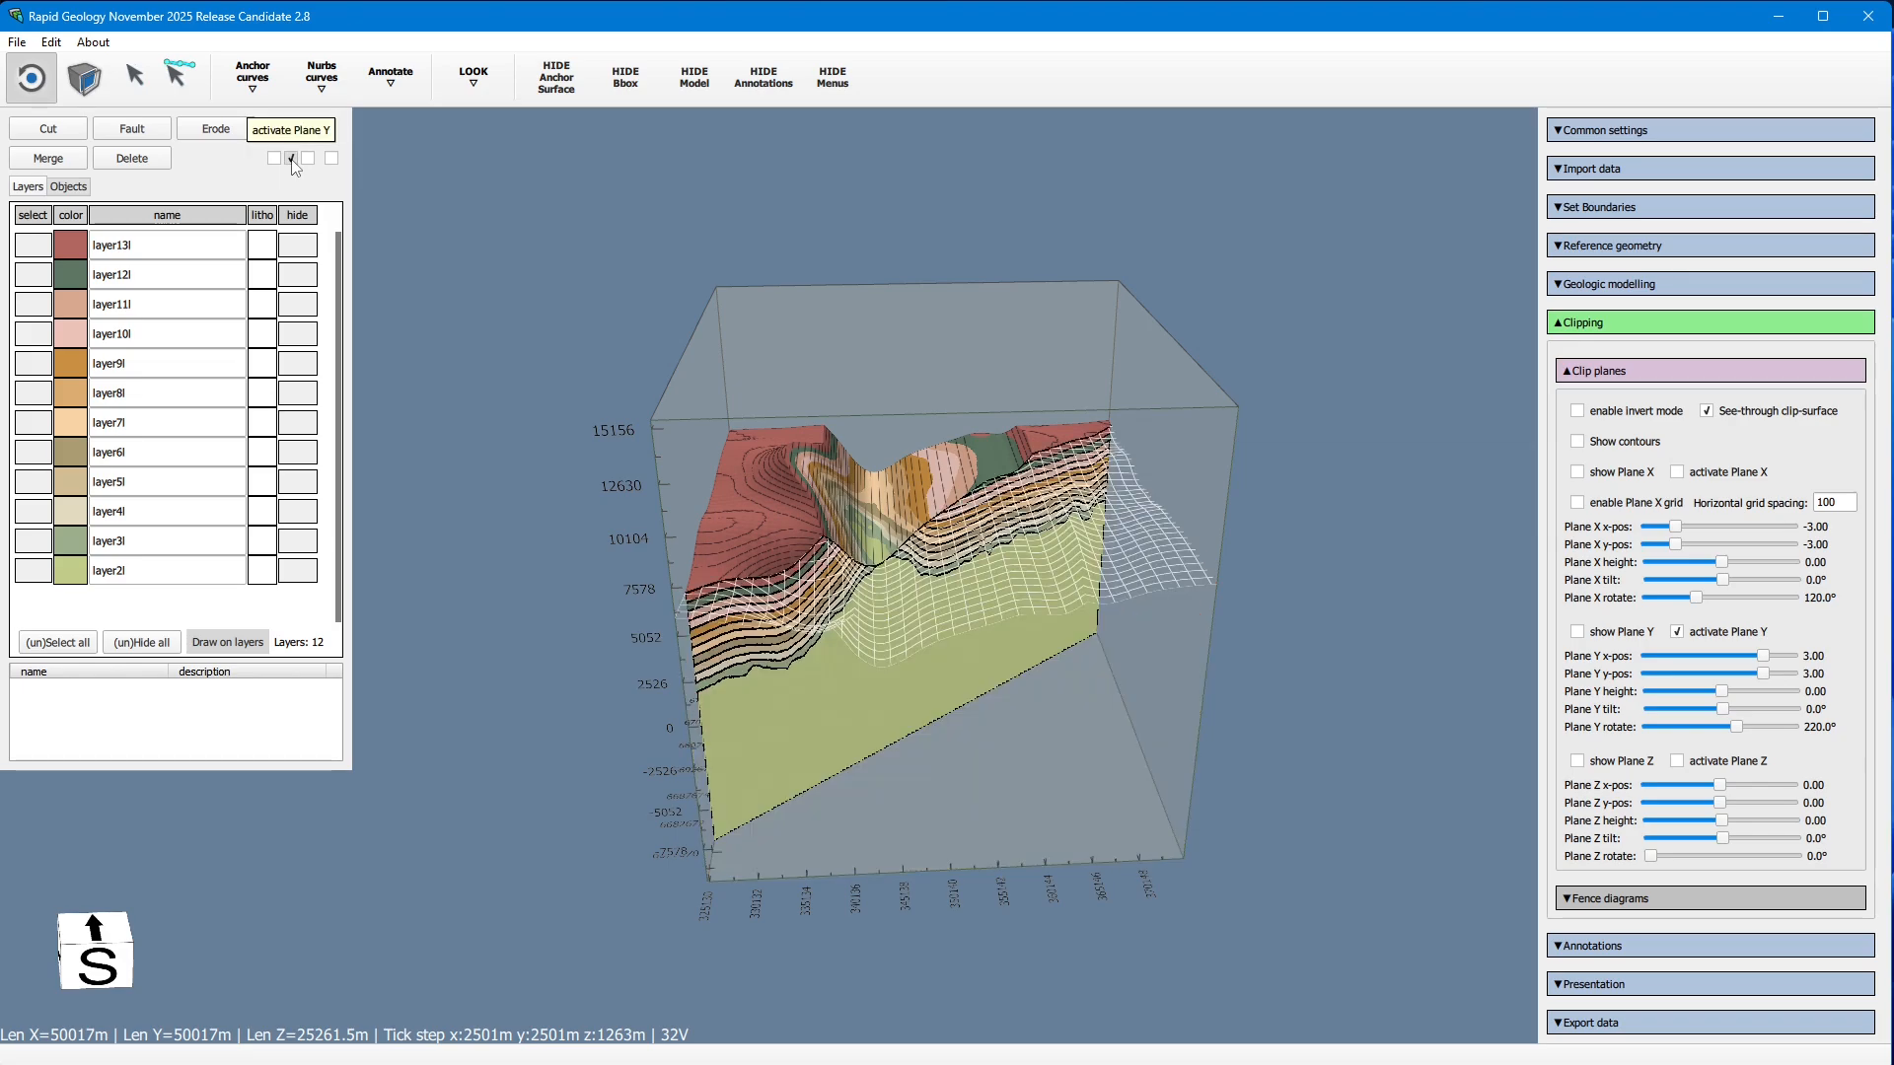
pyautogui.click(291, 159)
pyautogui.click(308, 159)
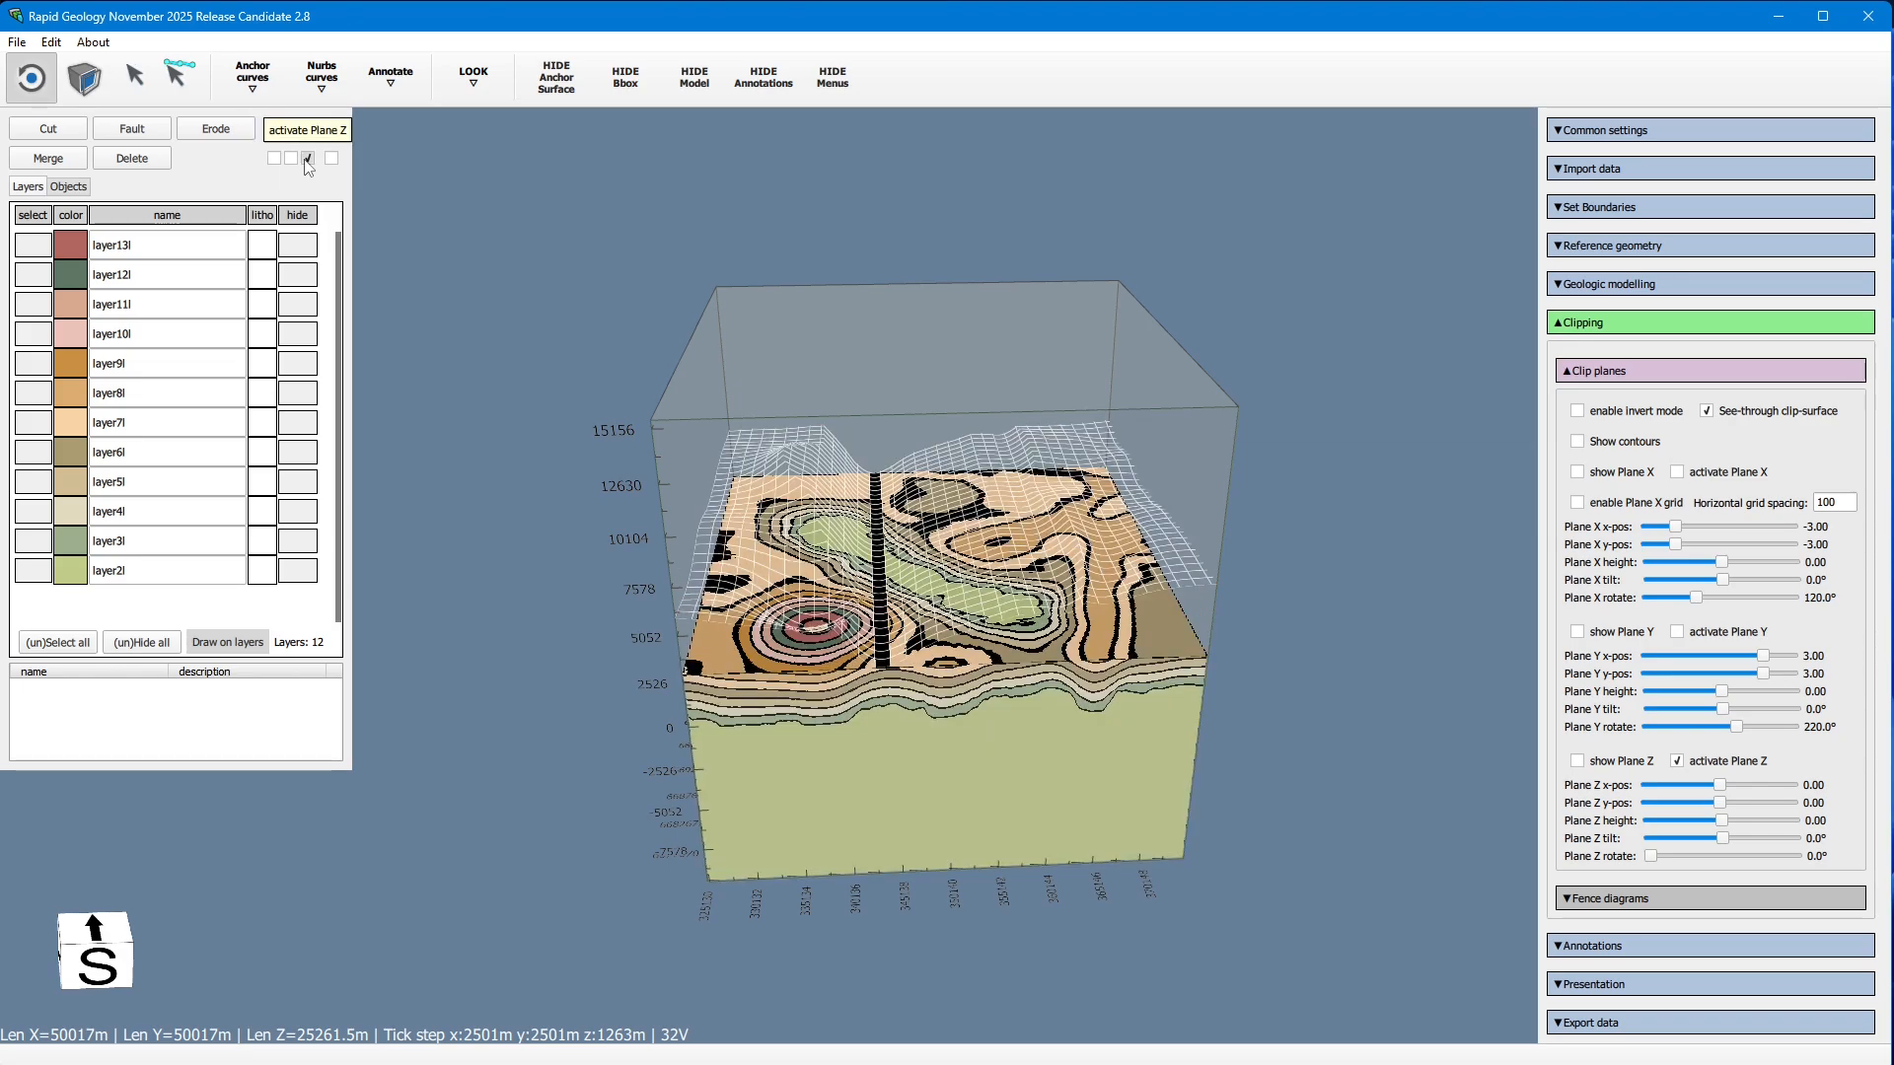
pyautogui.click(308, 159)
# Step: Activate clip planes X and Y together, enable invert mode, and inspect the cut-out section from the west
pyautogui.click(274, 159)
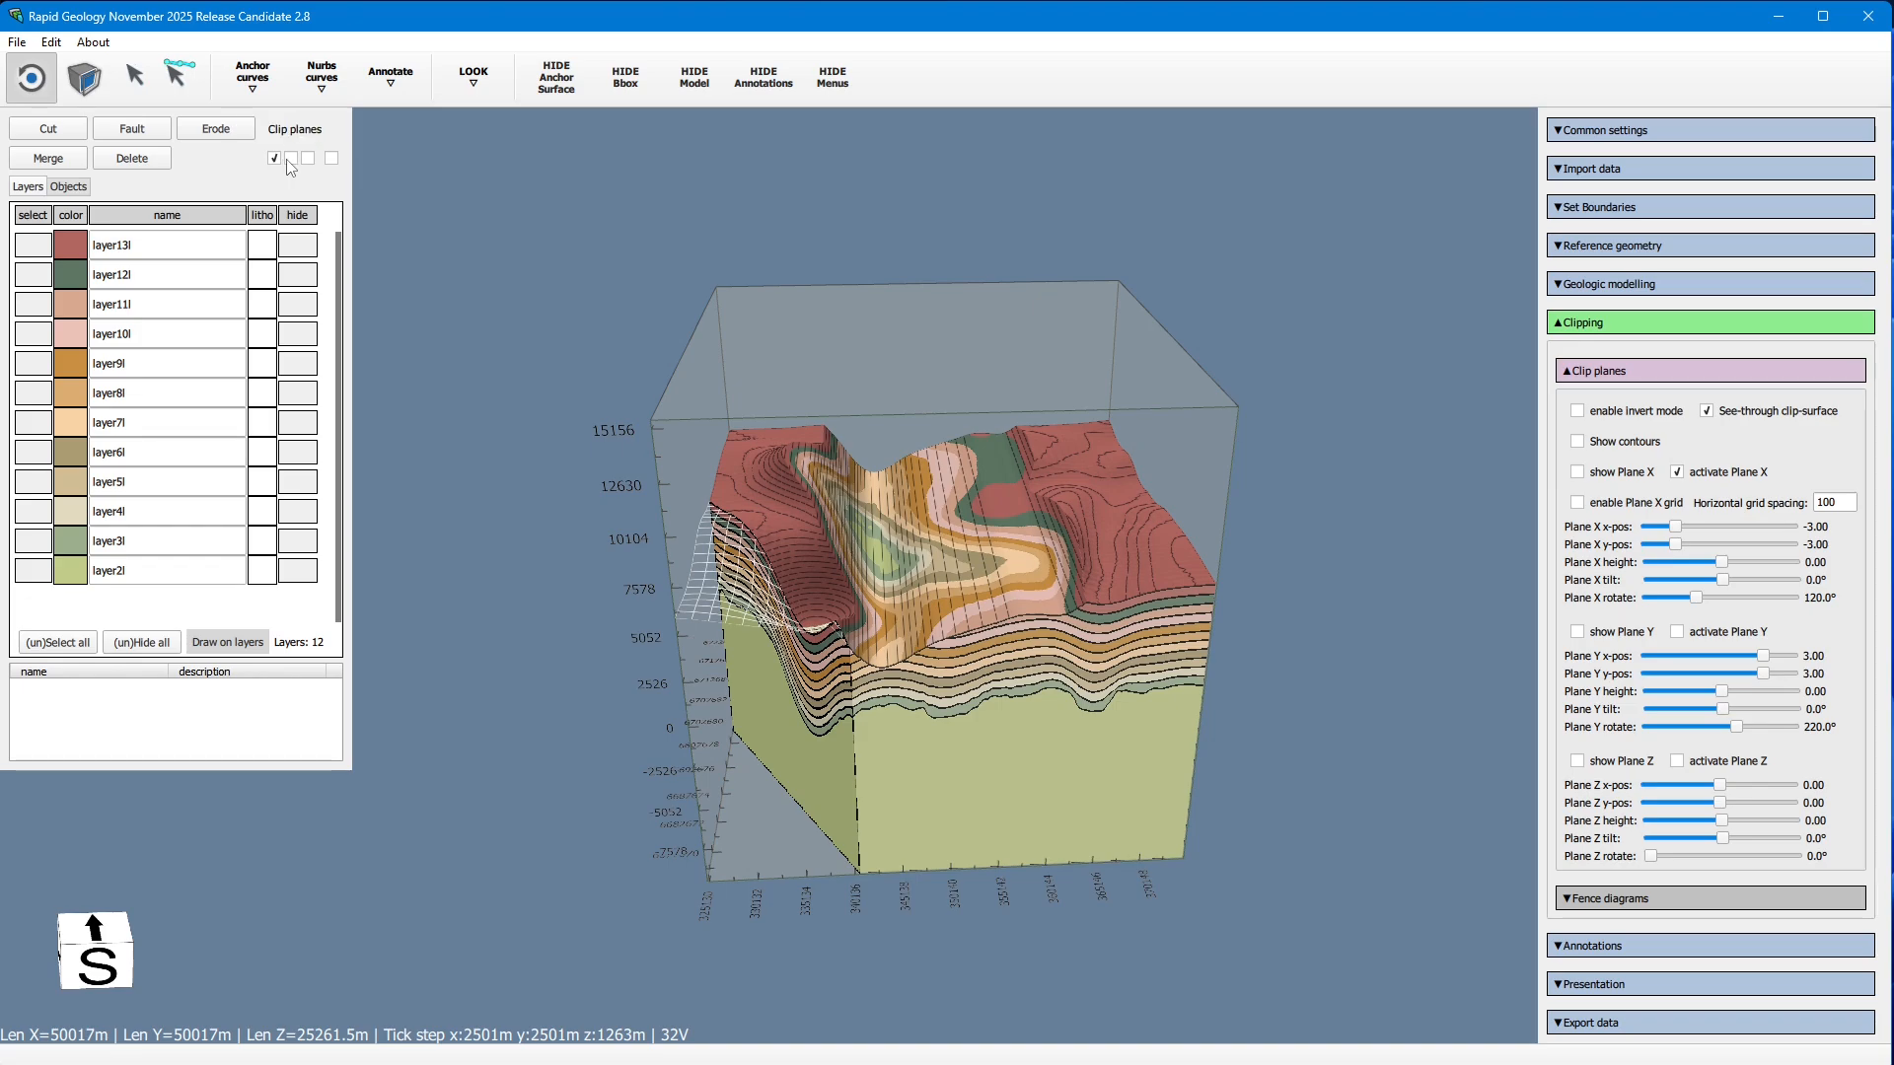
pyautogui.click(291, 159)
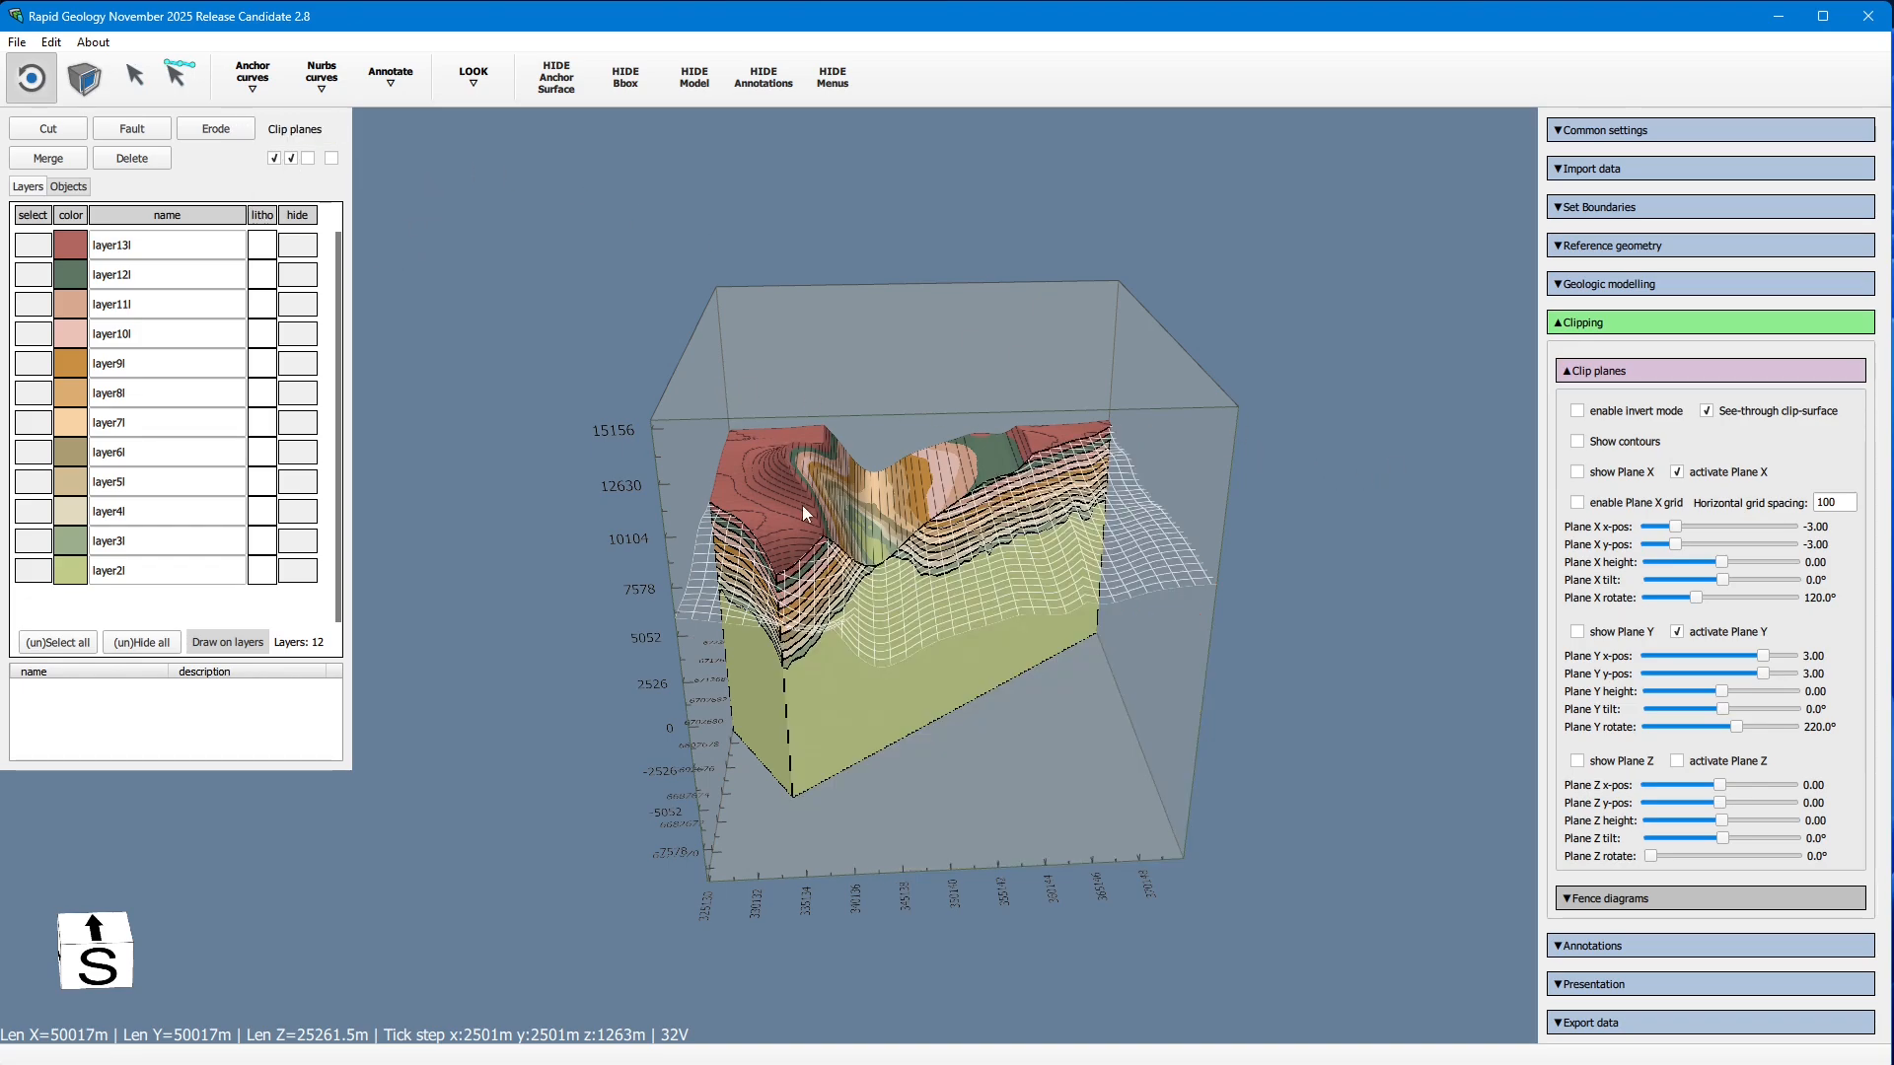
pyautogui.click(333, 159)
pyautogui.moveTo(465, 257); pyautogui.dragTo(801, 438)
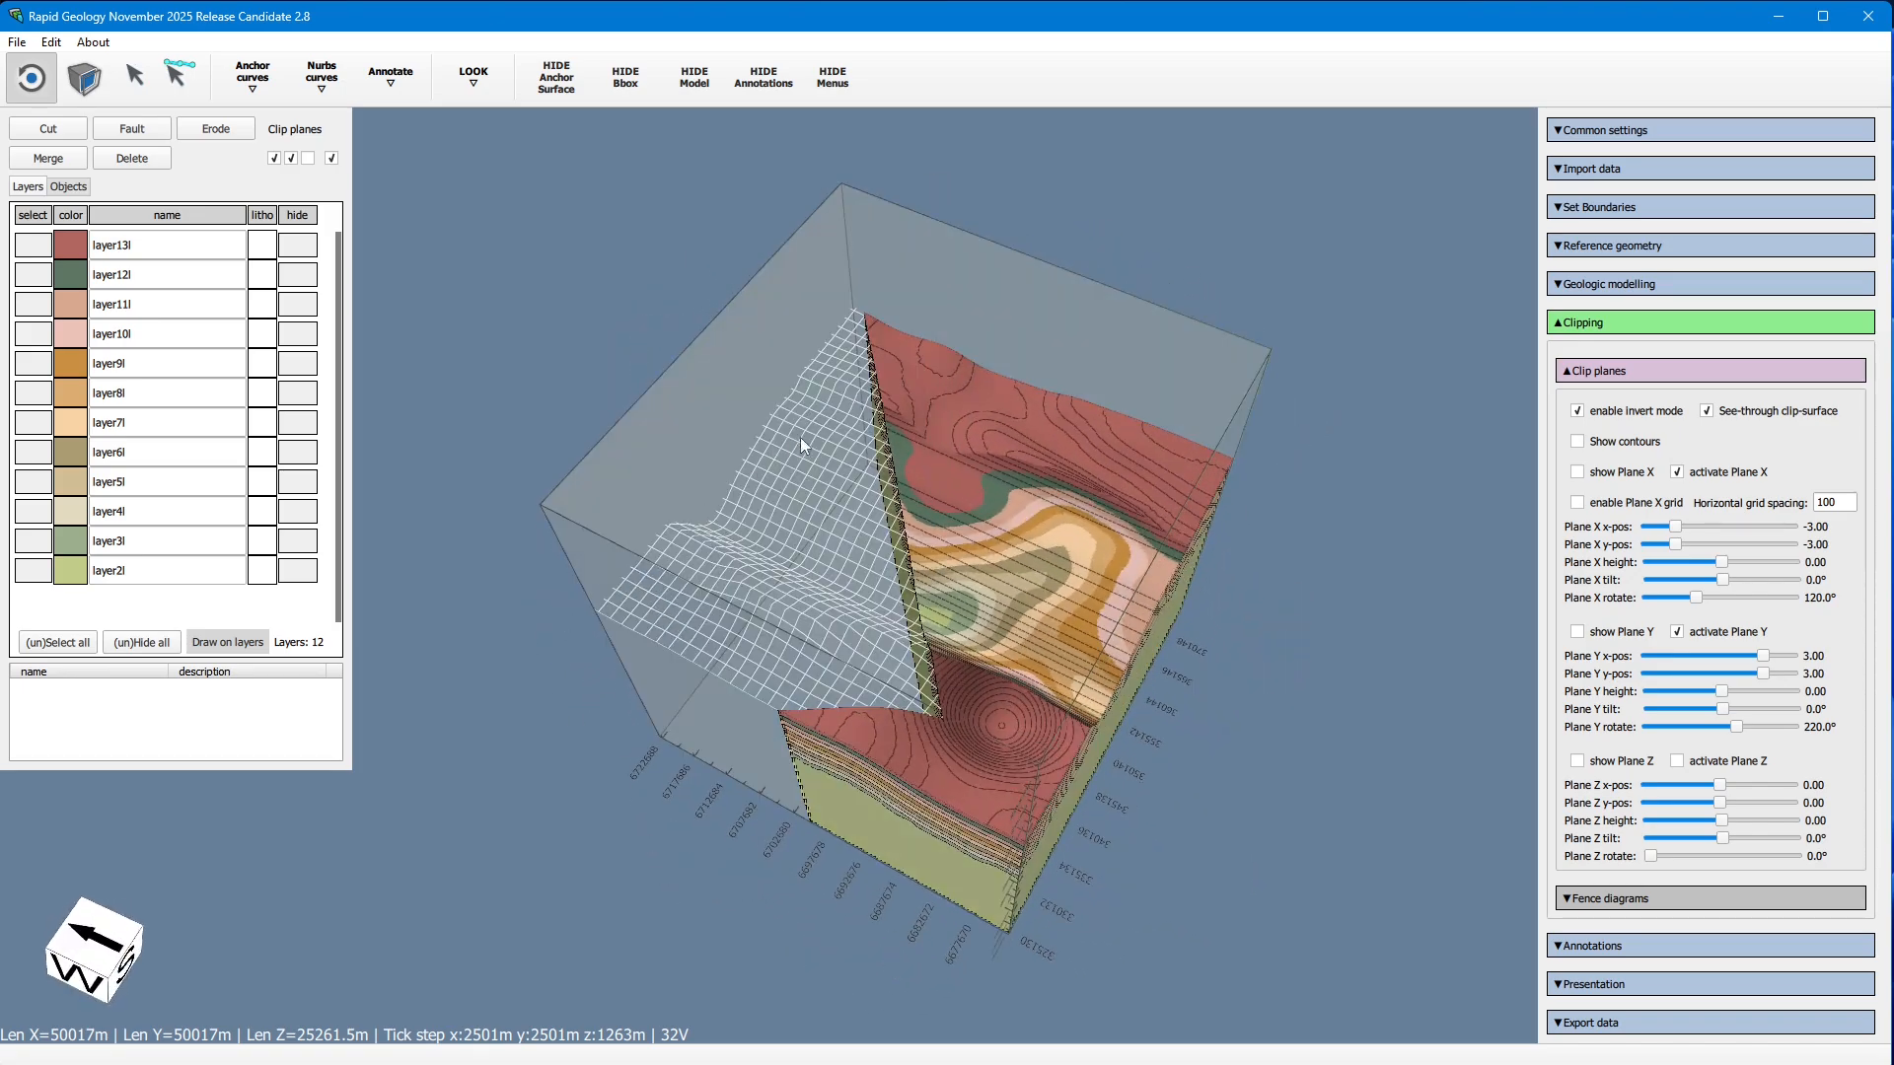
pyautogui.moveTo(642, 666); pyautogui.dragTo(789, 660)
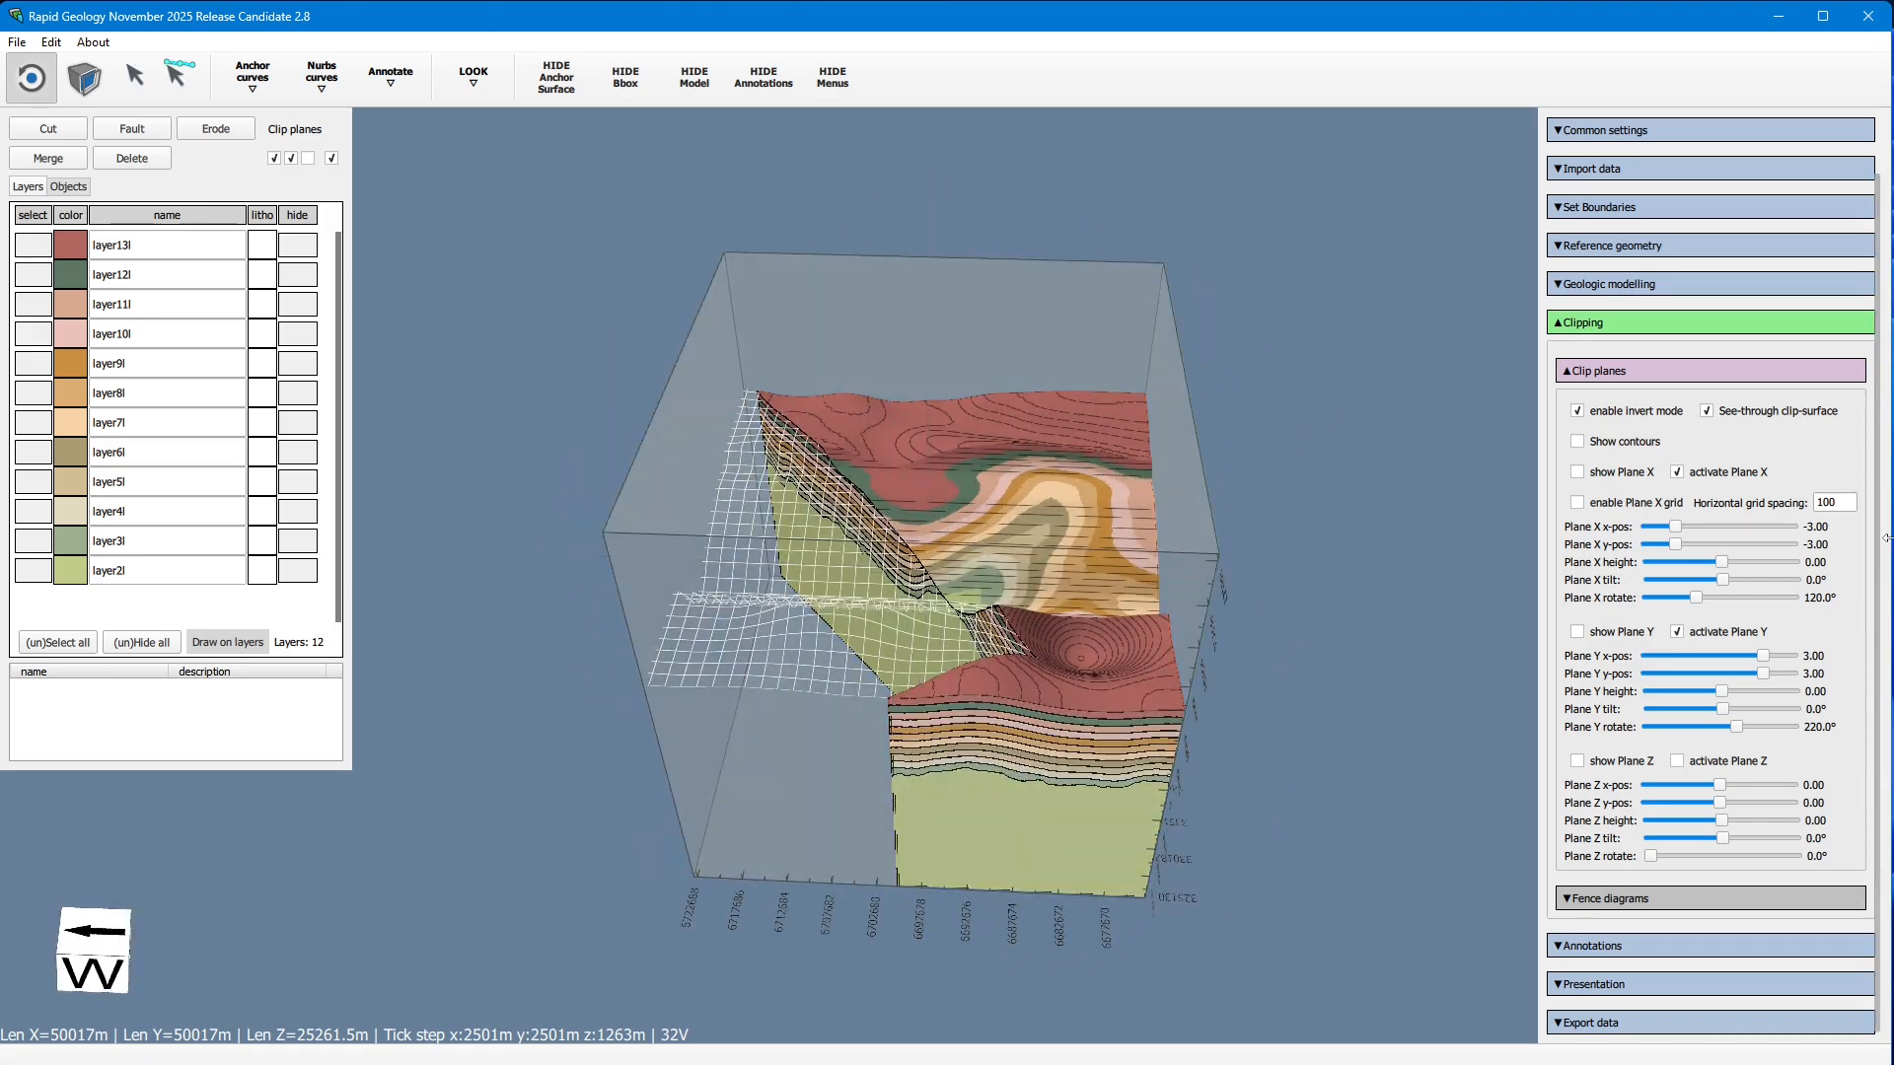
# Step: Turn off the see-through display of the clipped surface
pyautogui.click(1761, 418)
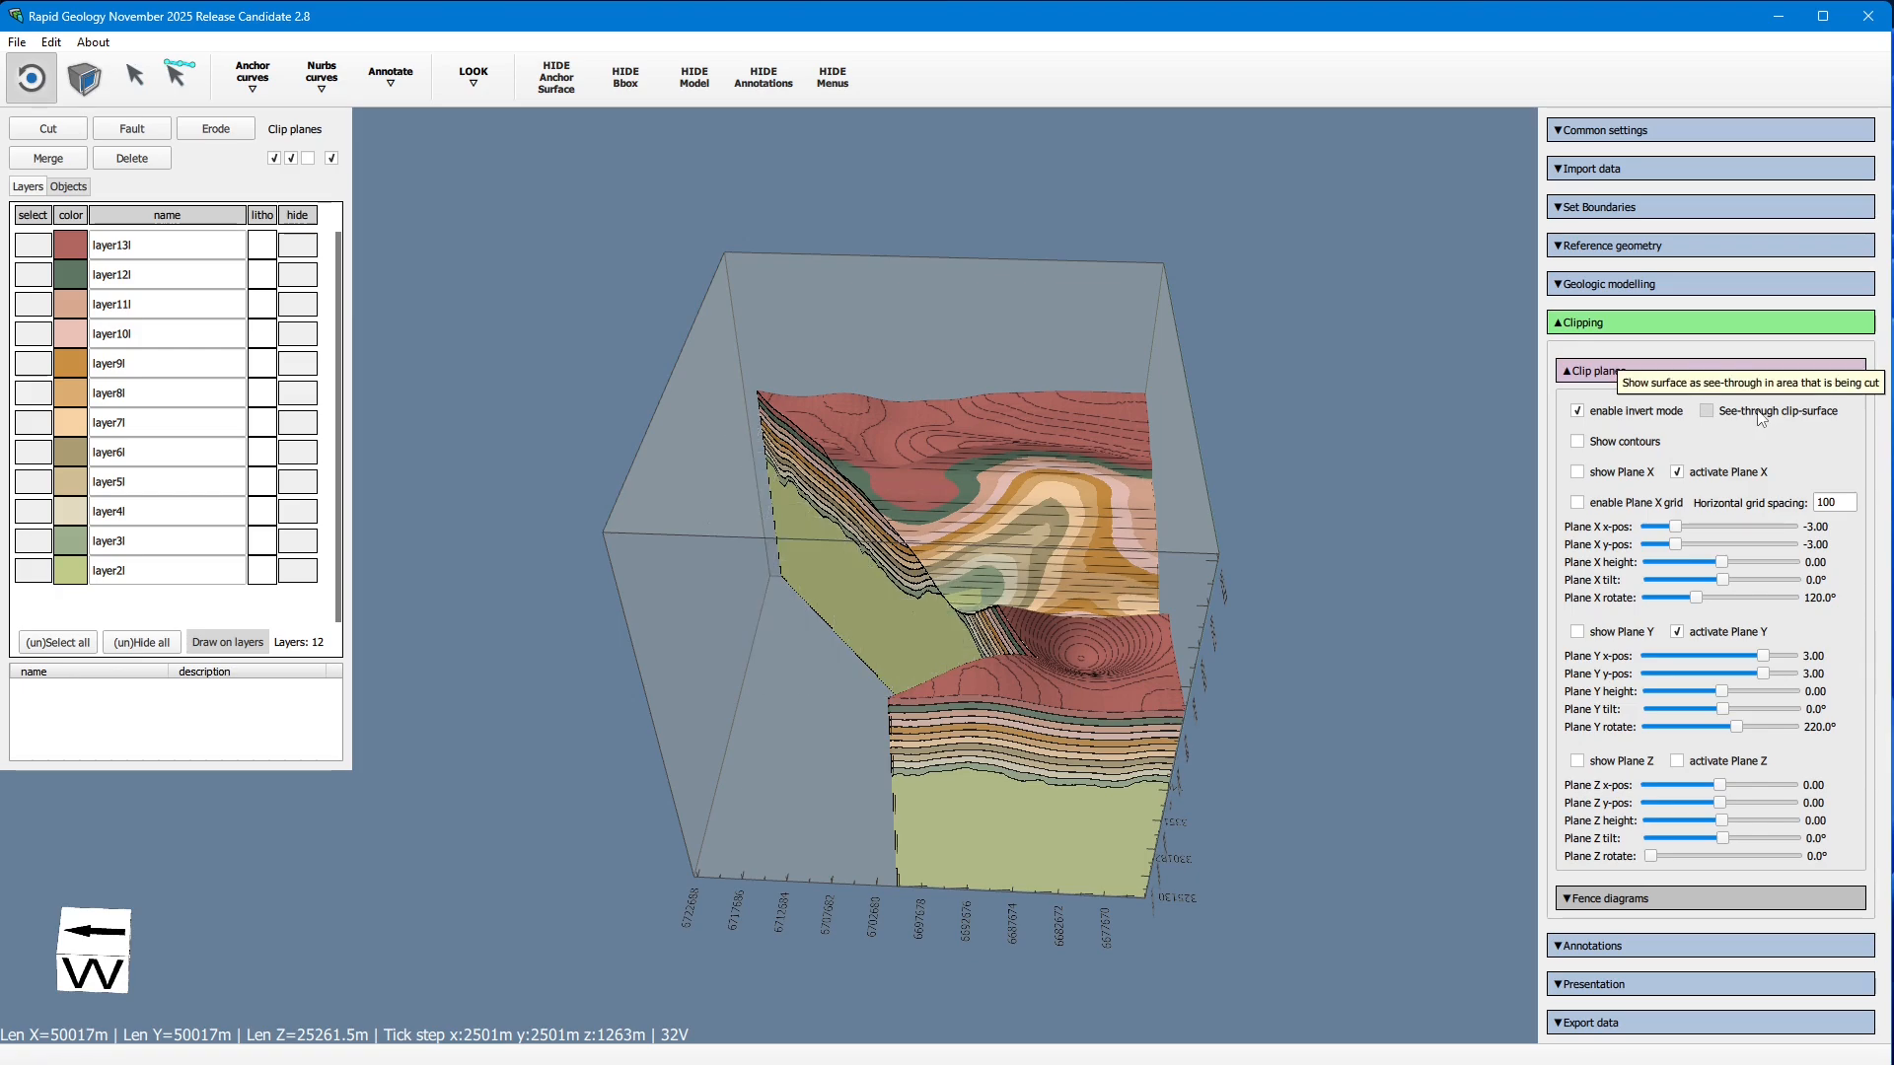
pyautogui.click(1762, 417)
pyautogui.click(1761, 417)
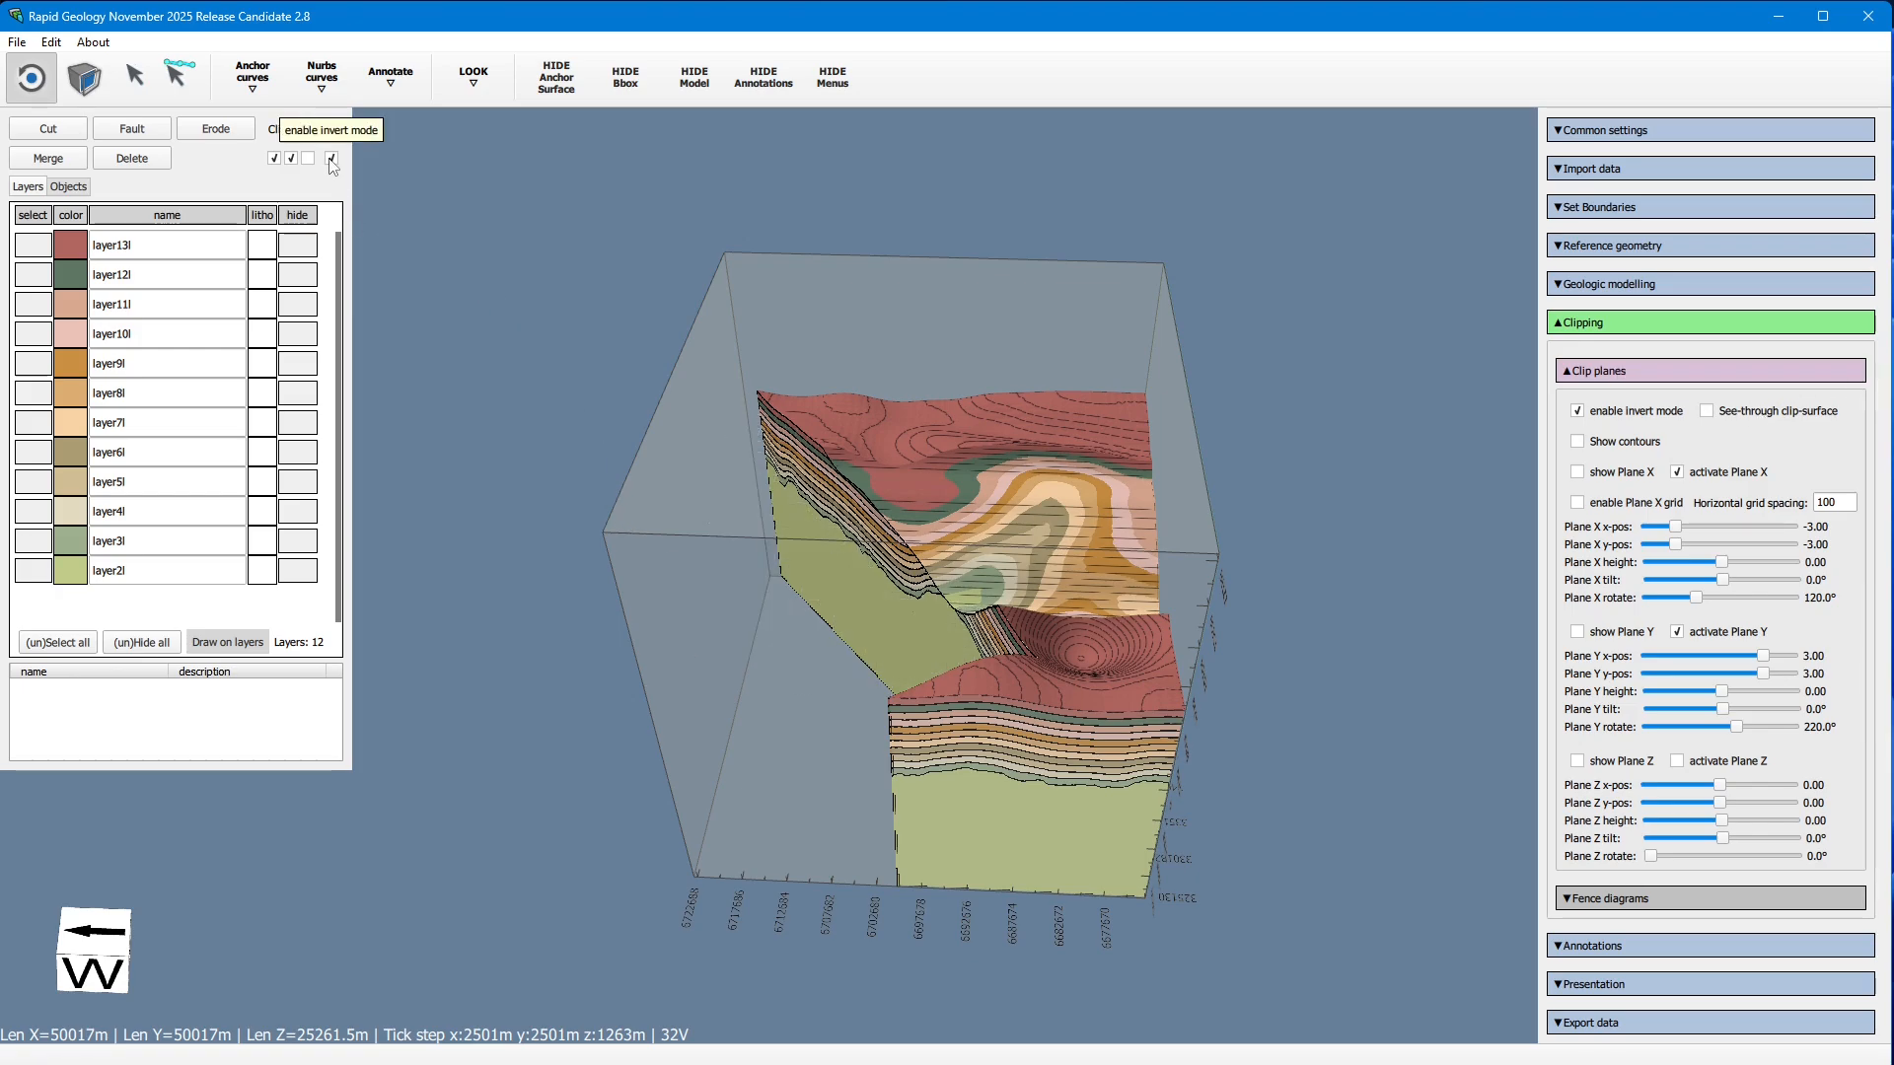
# Step: Disable invert mode, deactivate clip planes X and Y, and close the clip plane settings
pyautogui.click(332, 157)
pyautogui.click(274, 158)
pyautogui.click(291, 158)
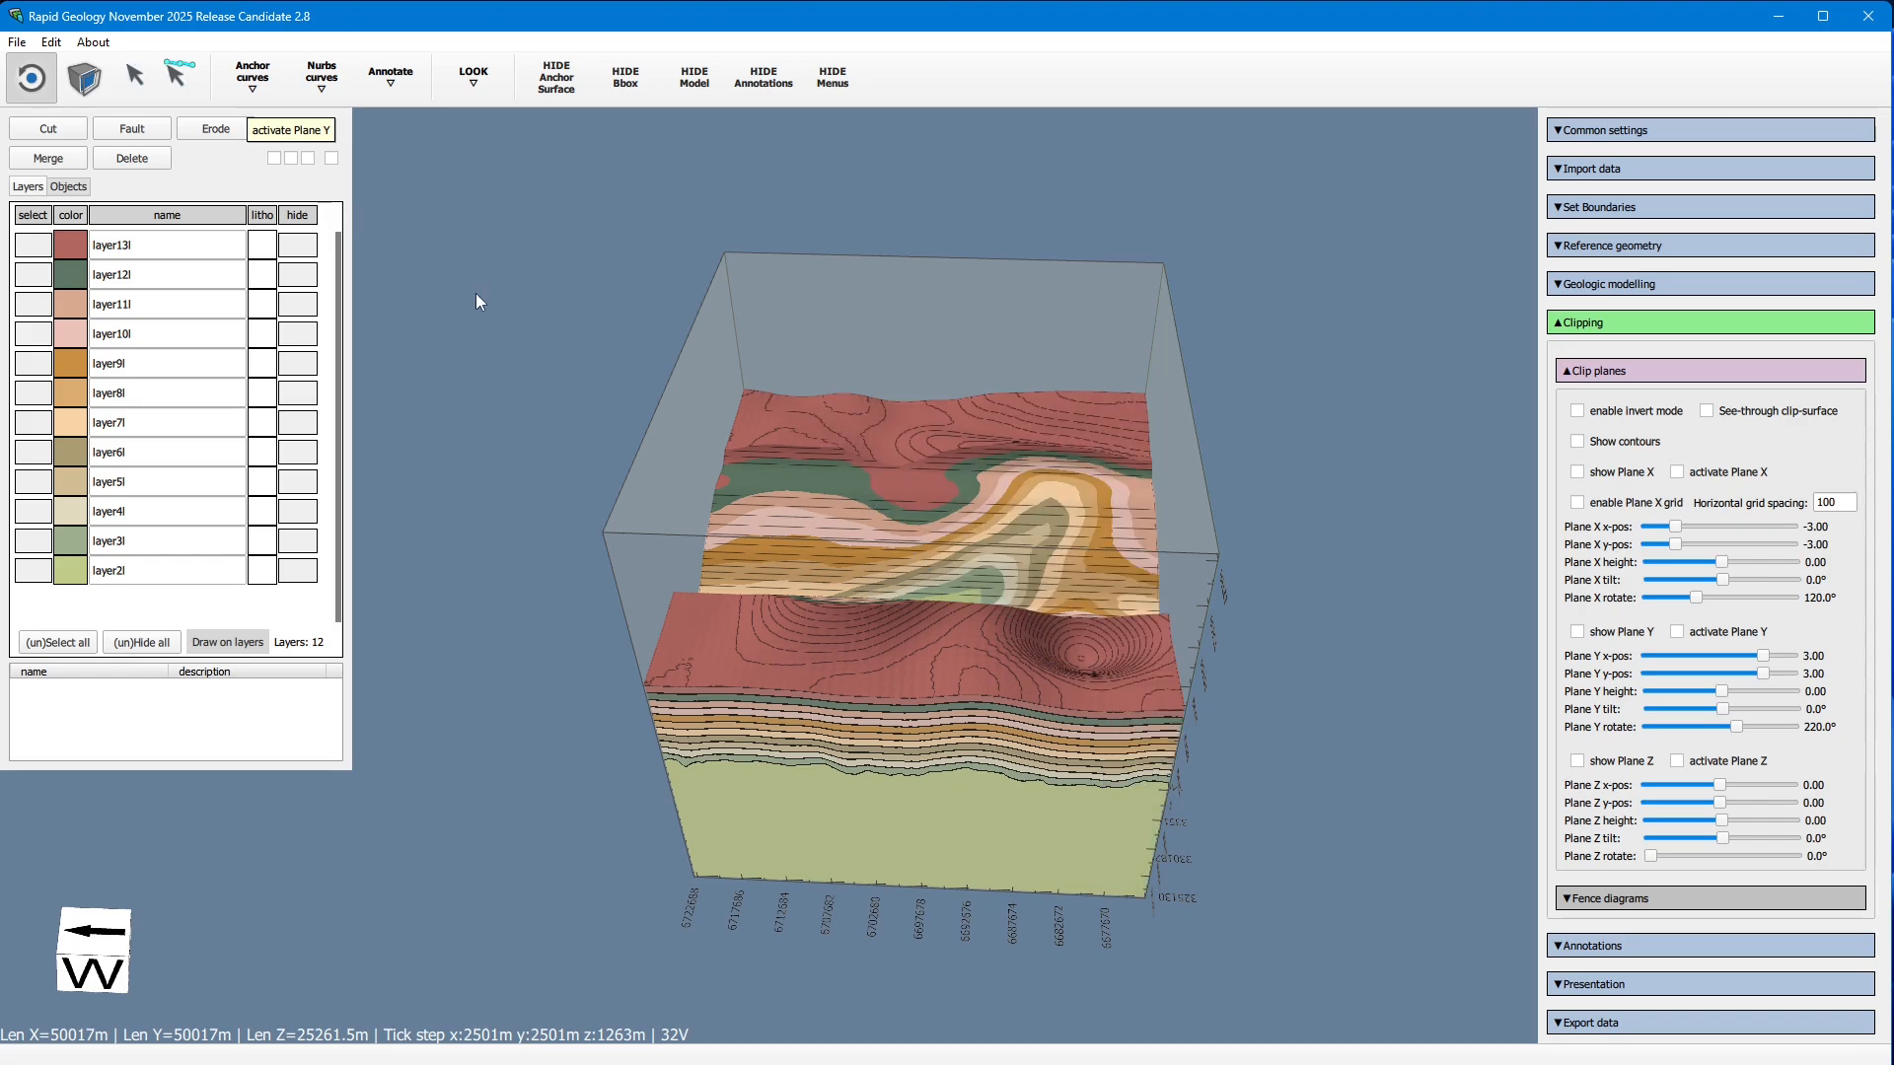
pyautogui.moveTo(572, 353); pyautogui.dragTo(440, 348)
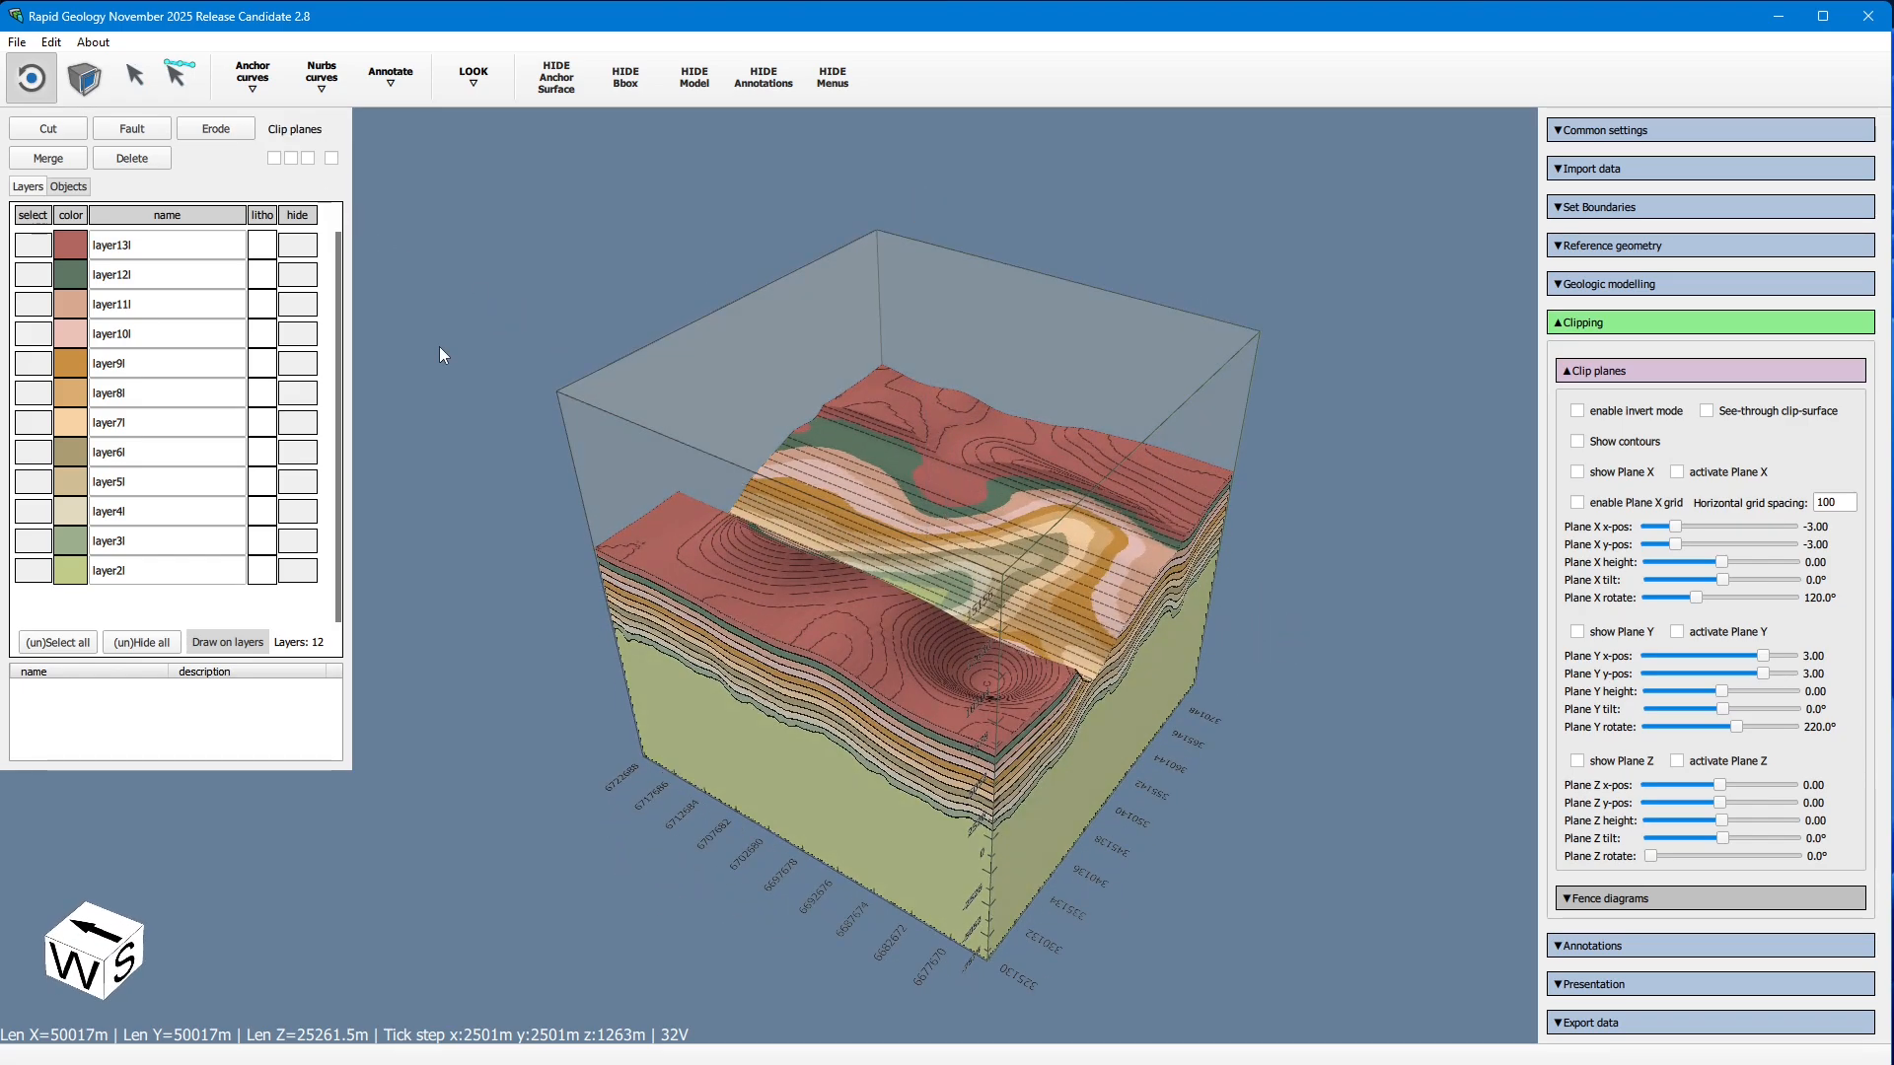
pyautogui.click(1635, 378)
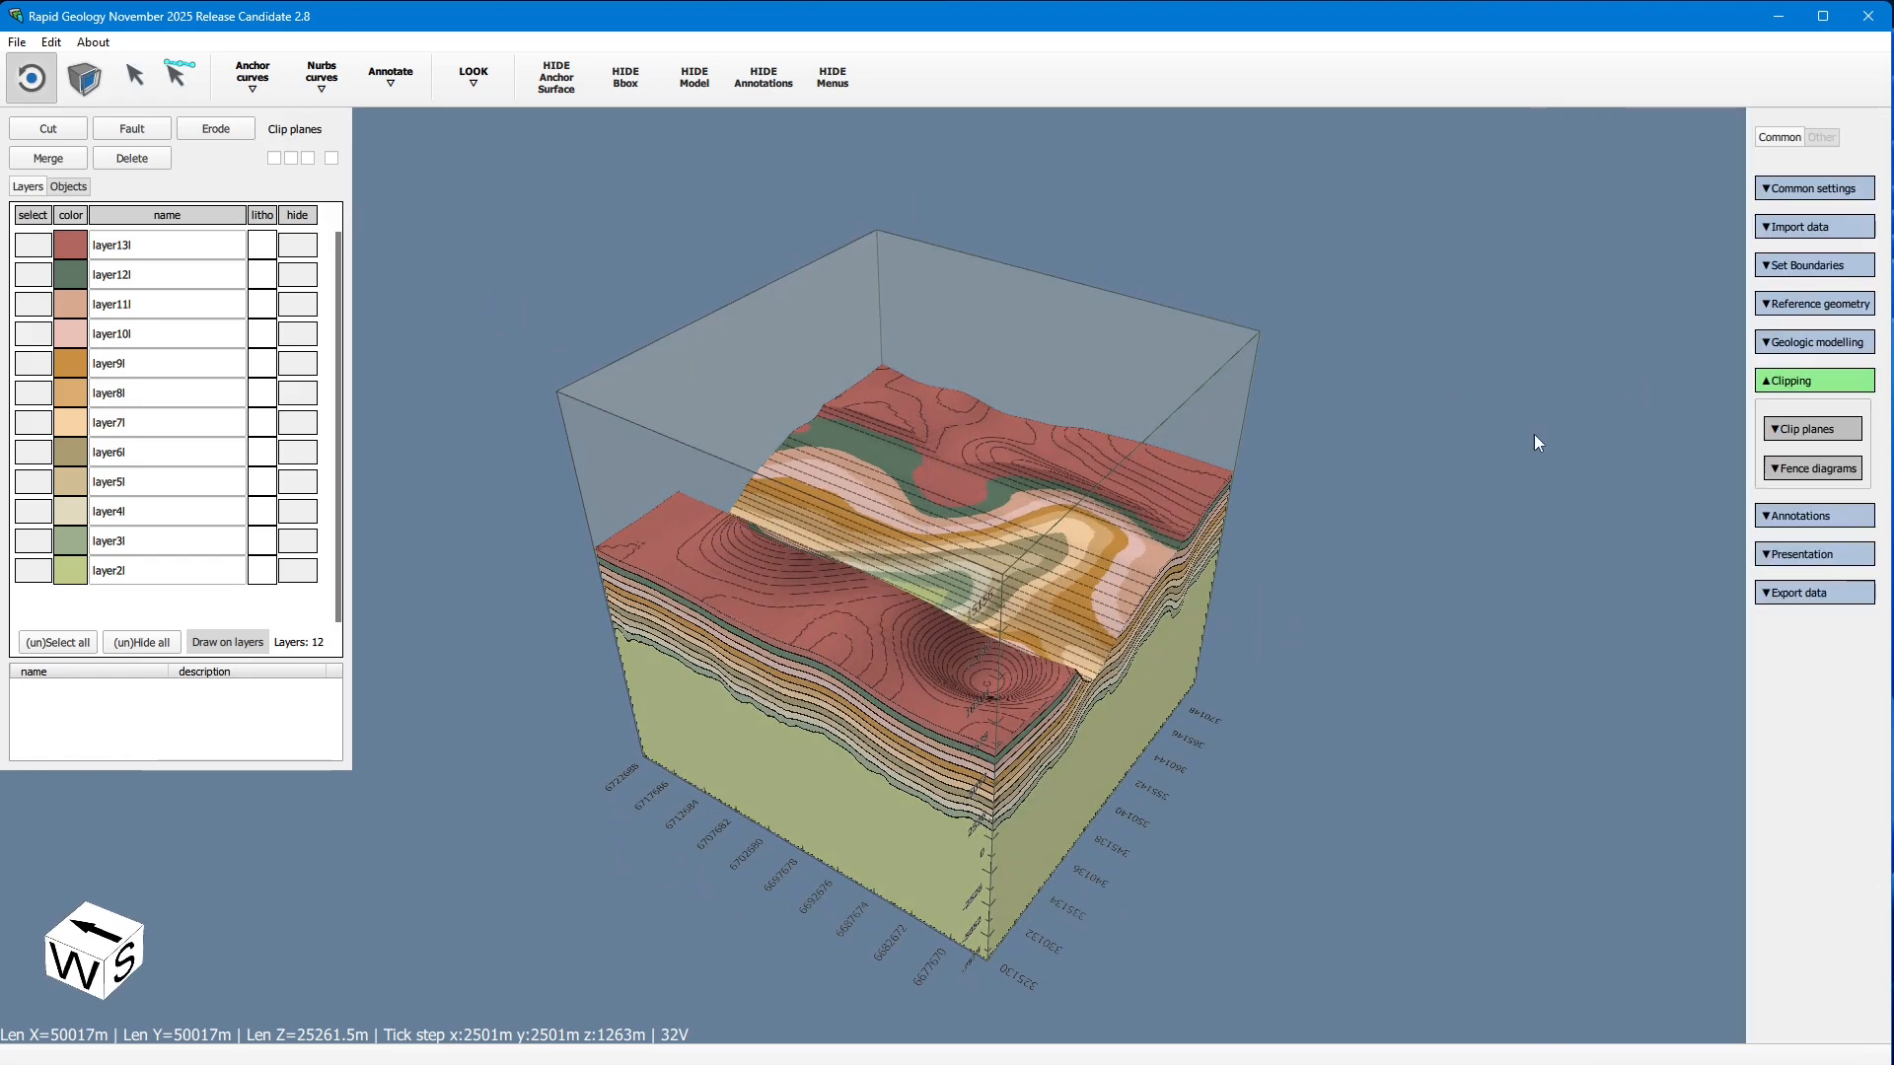
# Step: Enable fence diagrams parallel to the x, y and z axes in turn, and switch the z- and y-axis parallels off again
pyautogui.click(1836, 469)
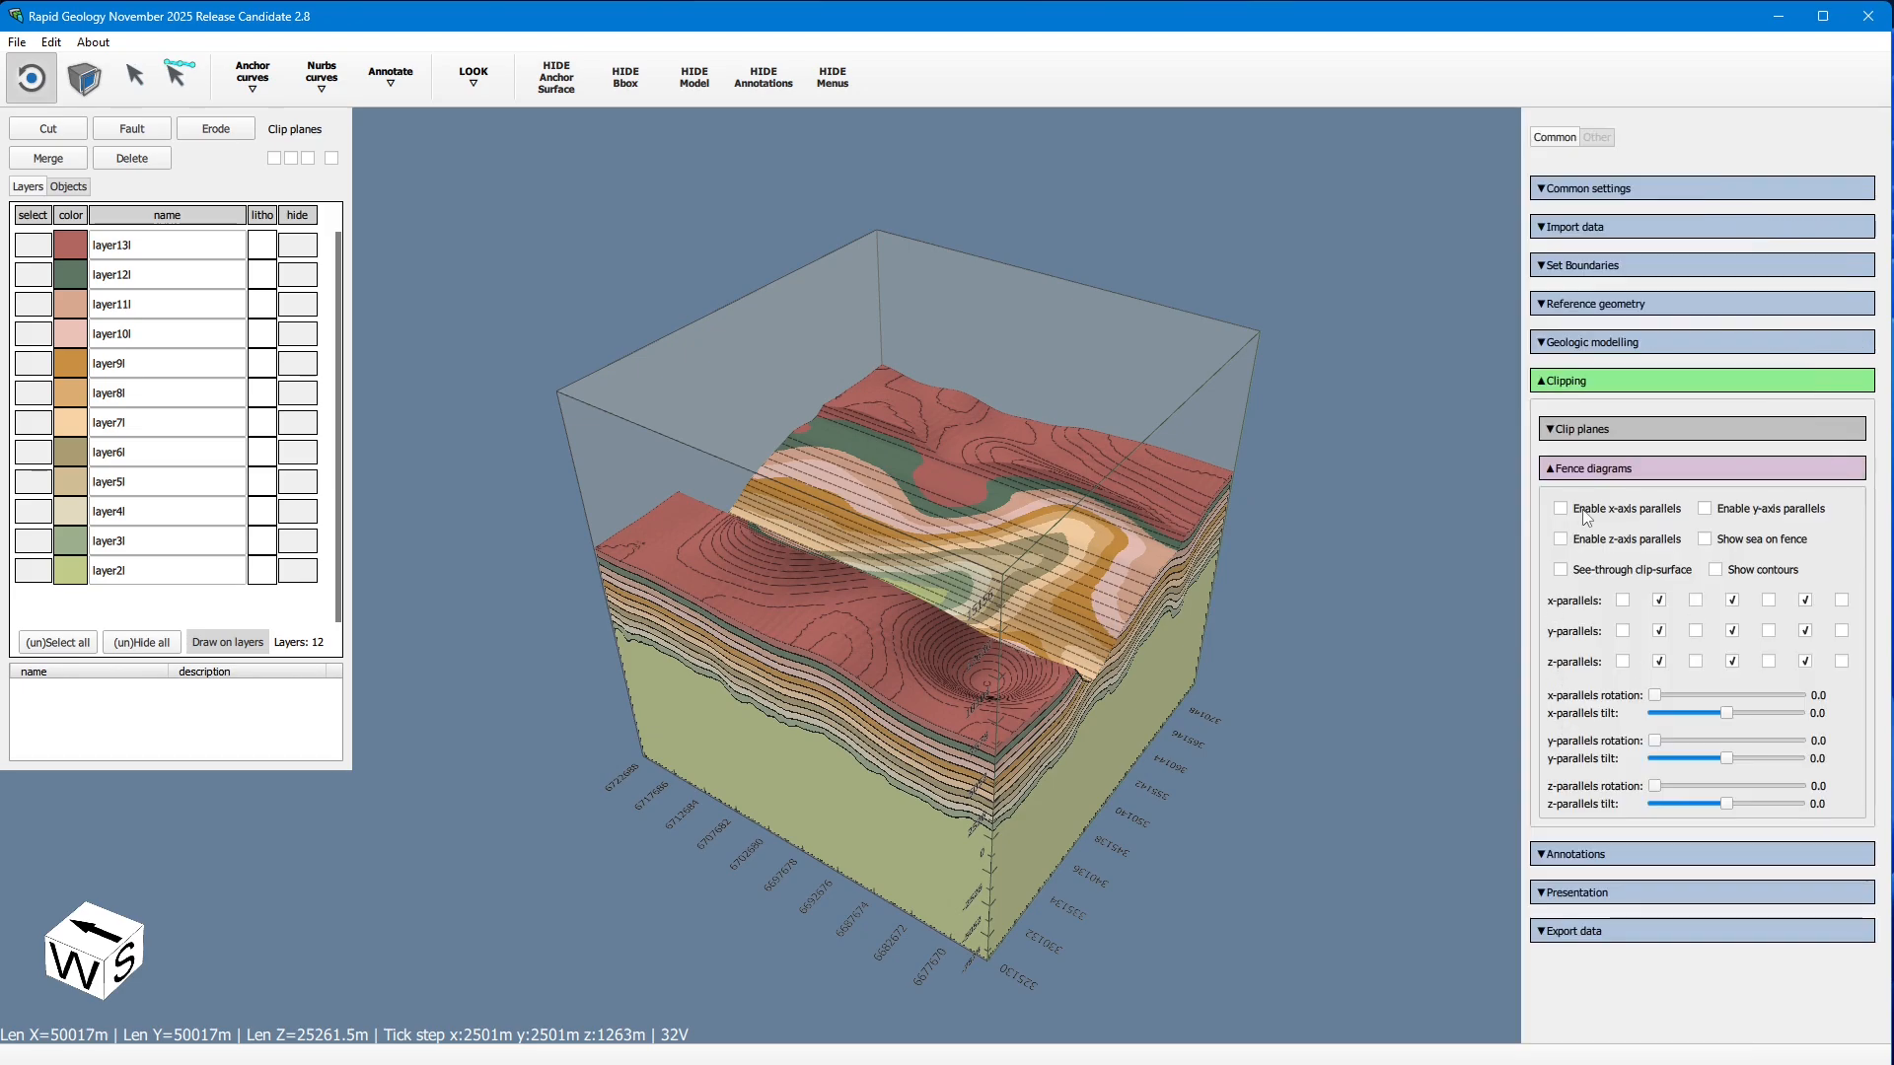
pyautogui.click(1560, 508)
pyautogui.moveTo(1080, 609); pyautogui.dragTo(1476, 642)
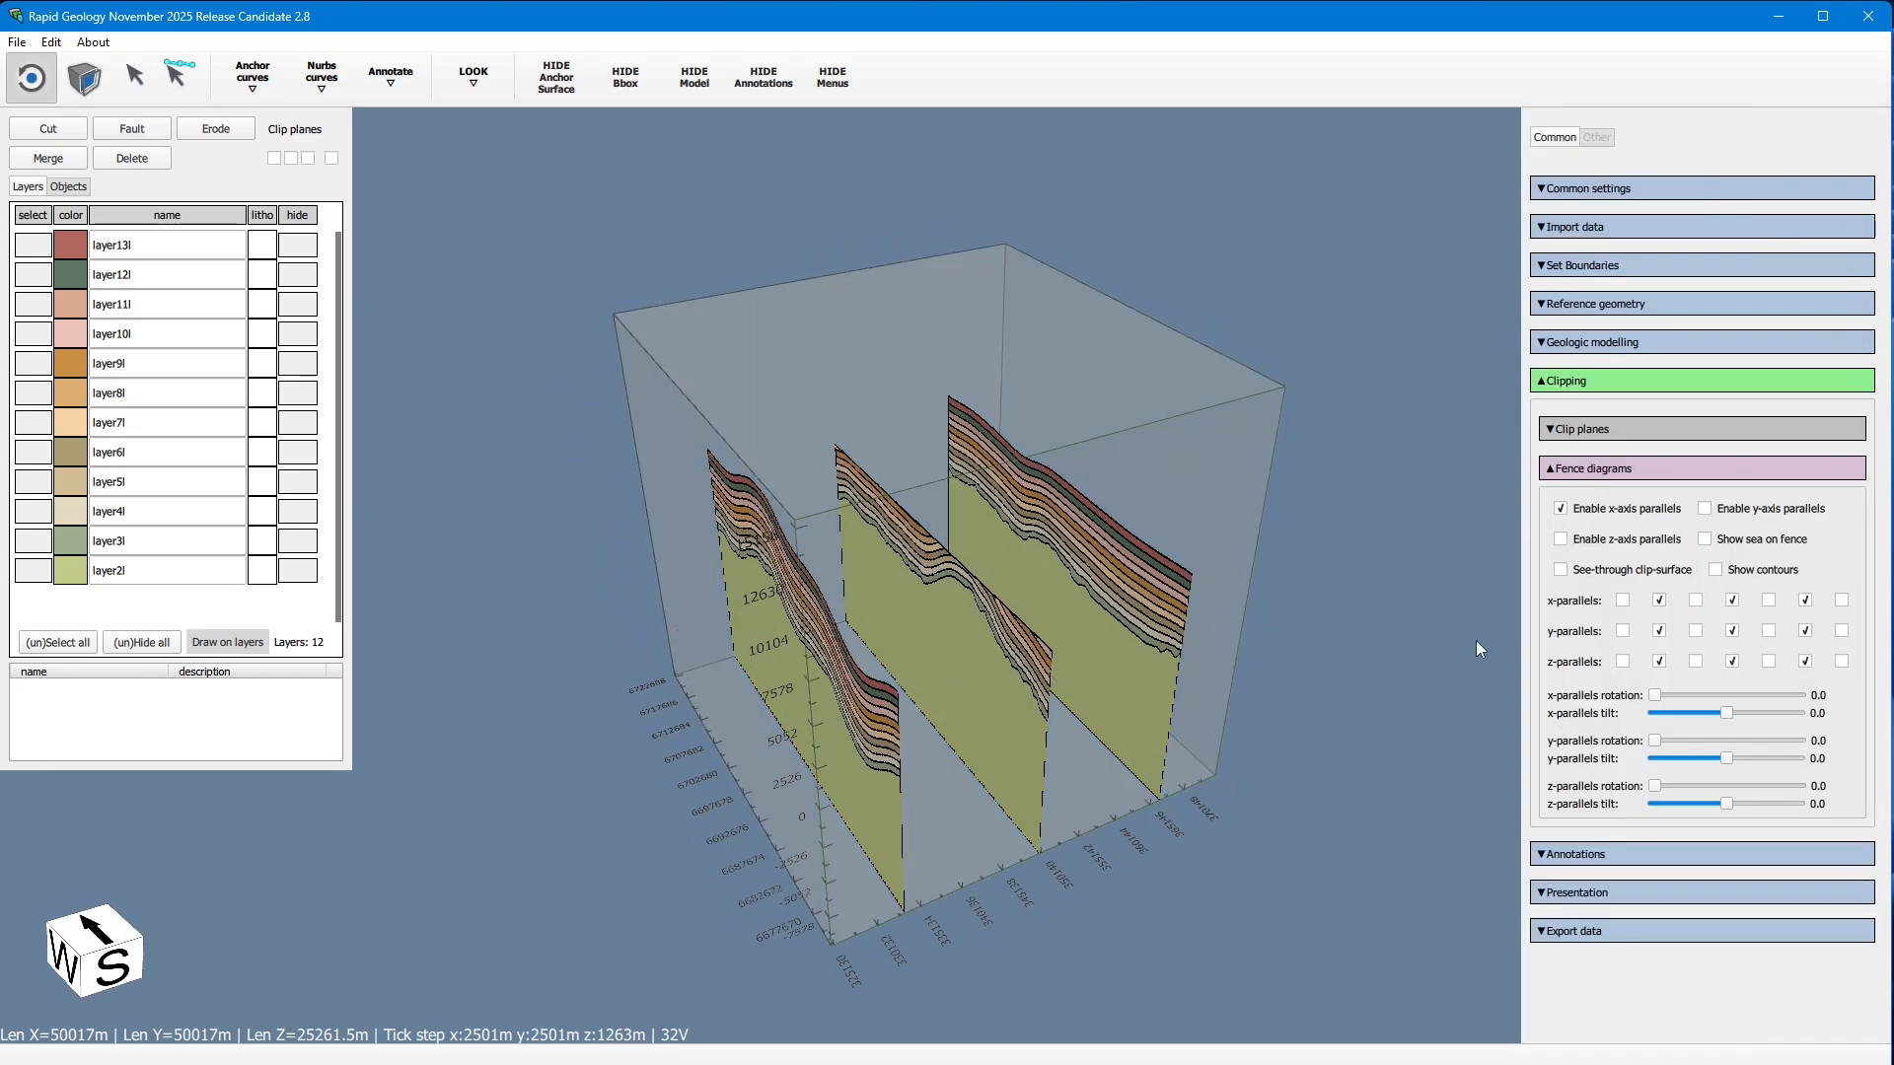
pyautogui.click(1781, 513)
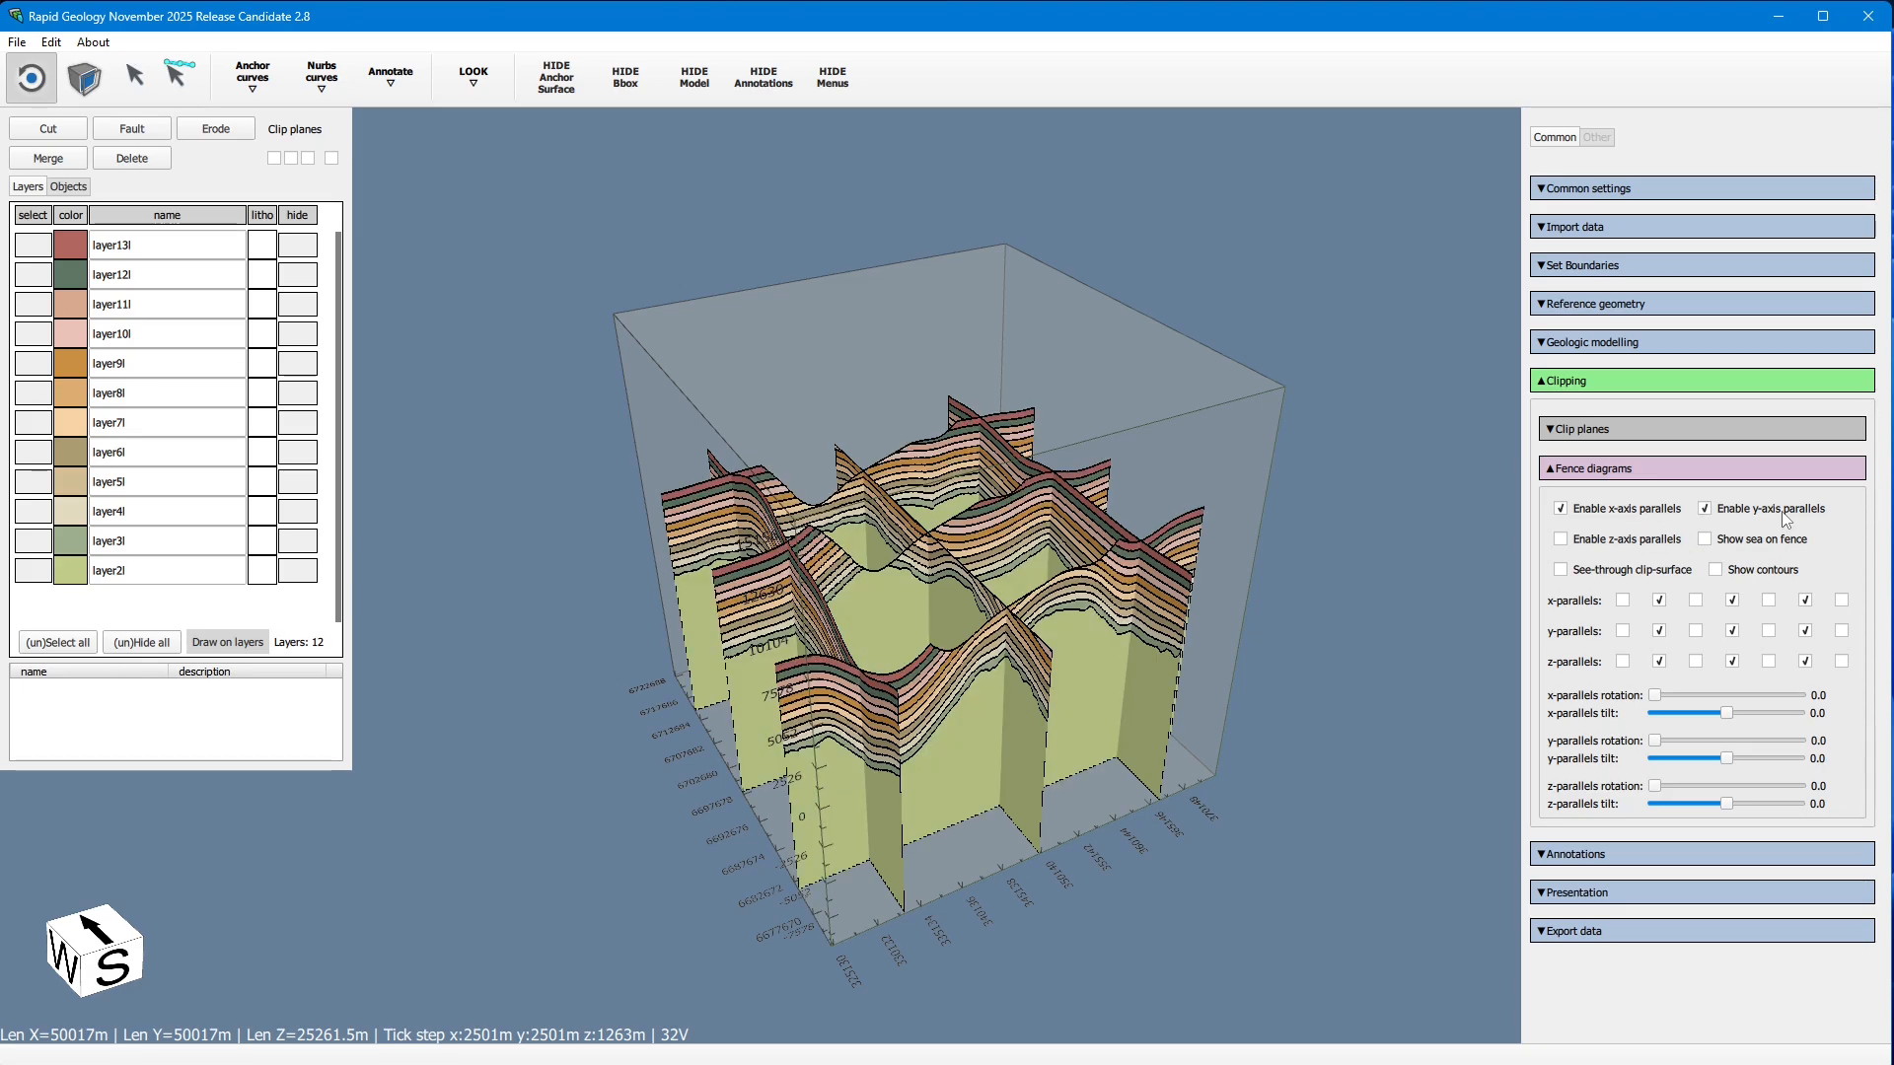
pyautogui.click(1588, 544)
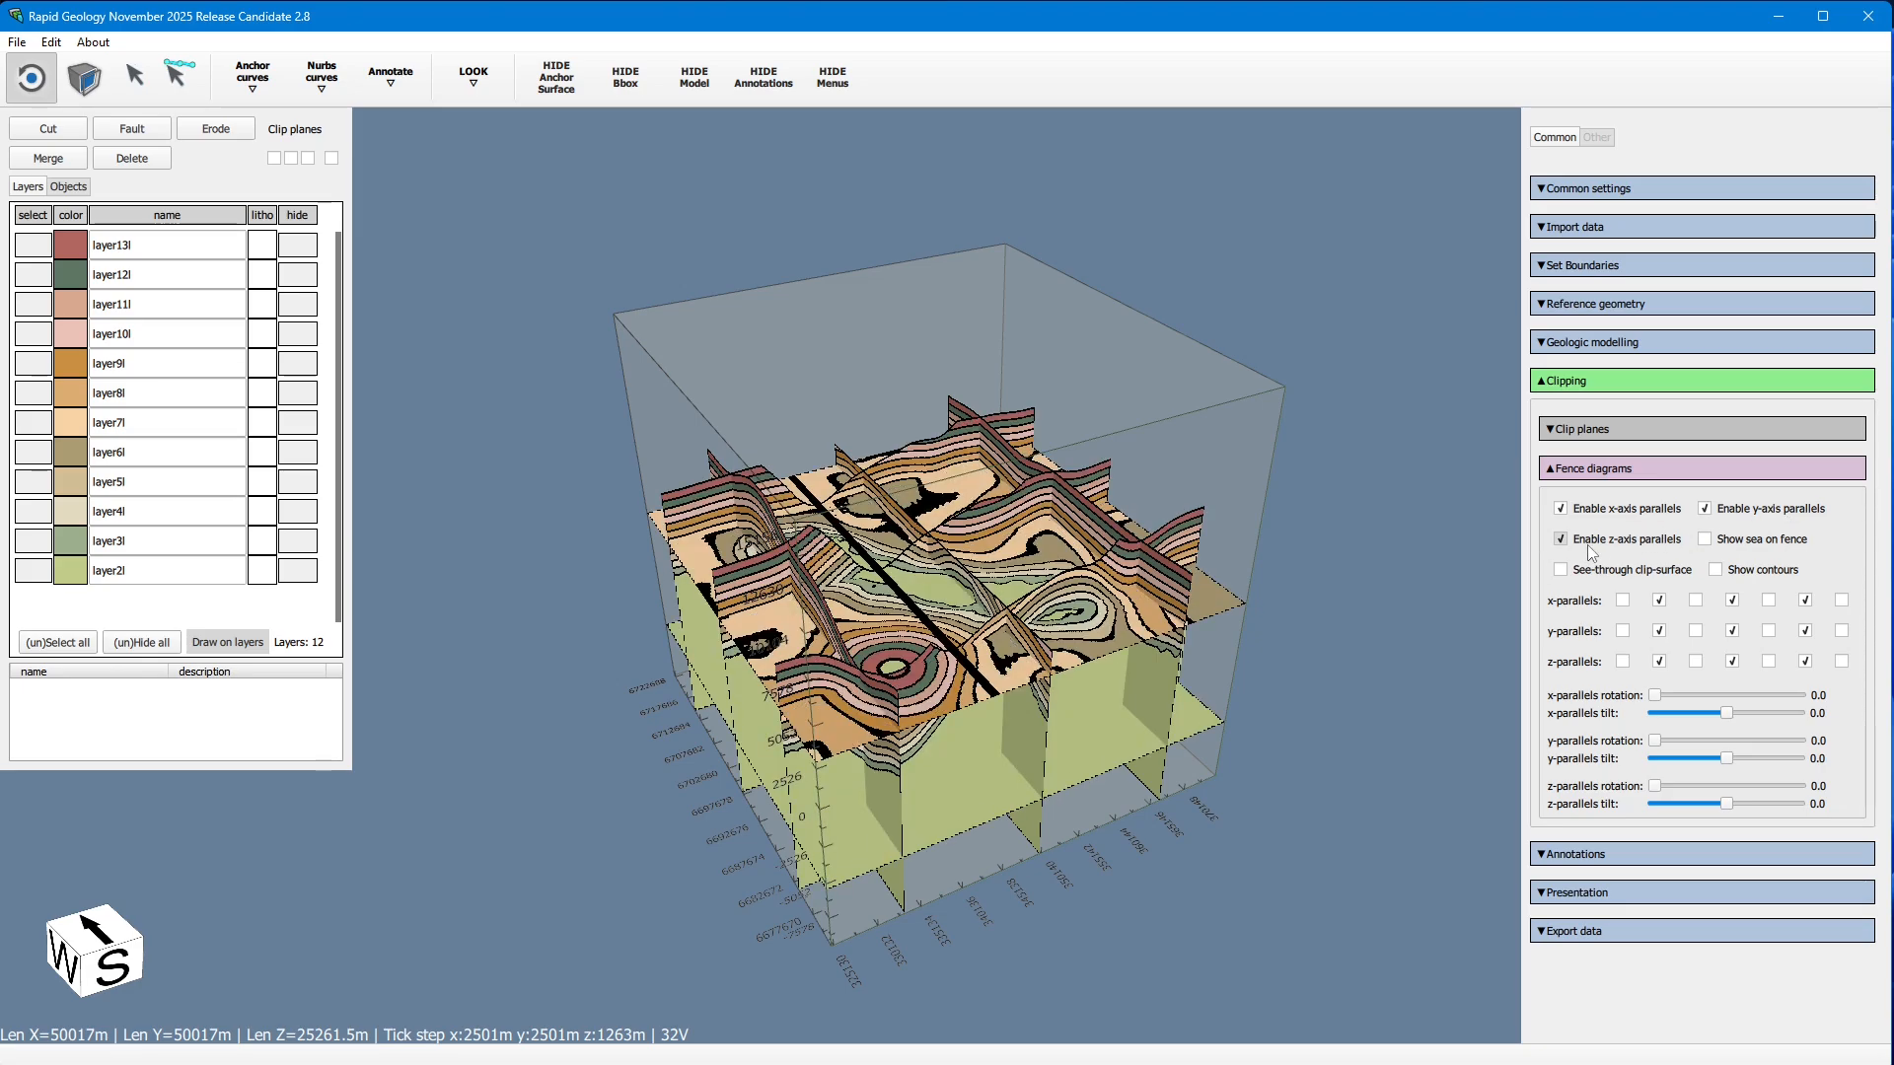
pyautogui.click(1588, 544)
pyautogui.click(1703, 507)
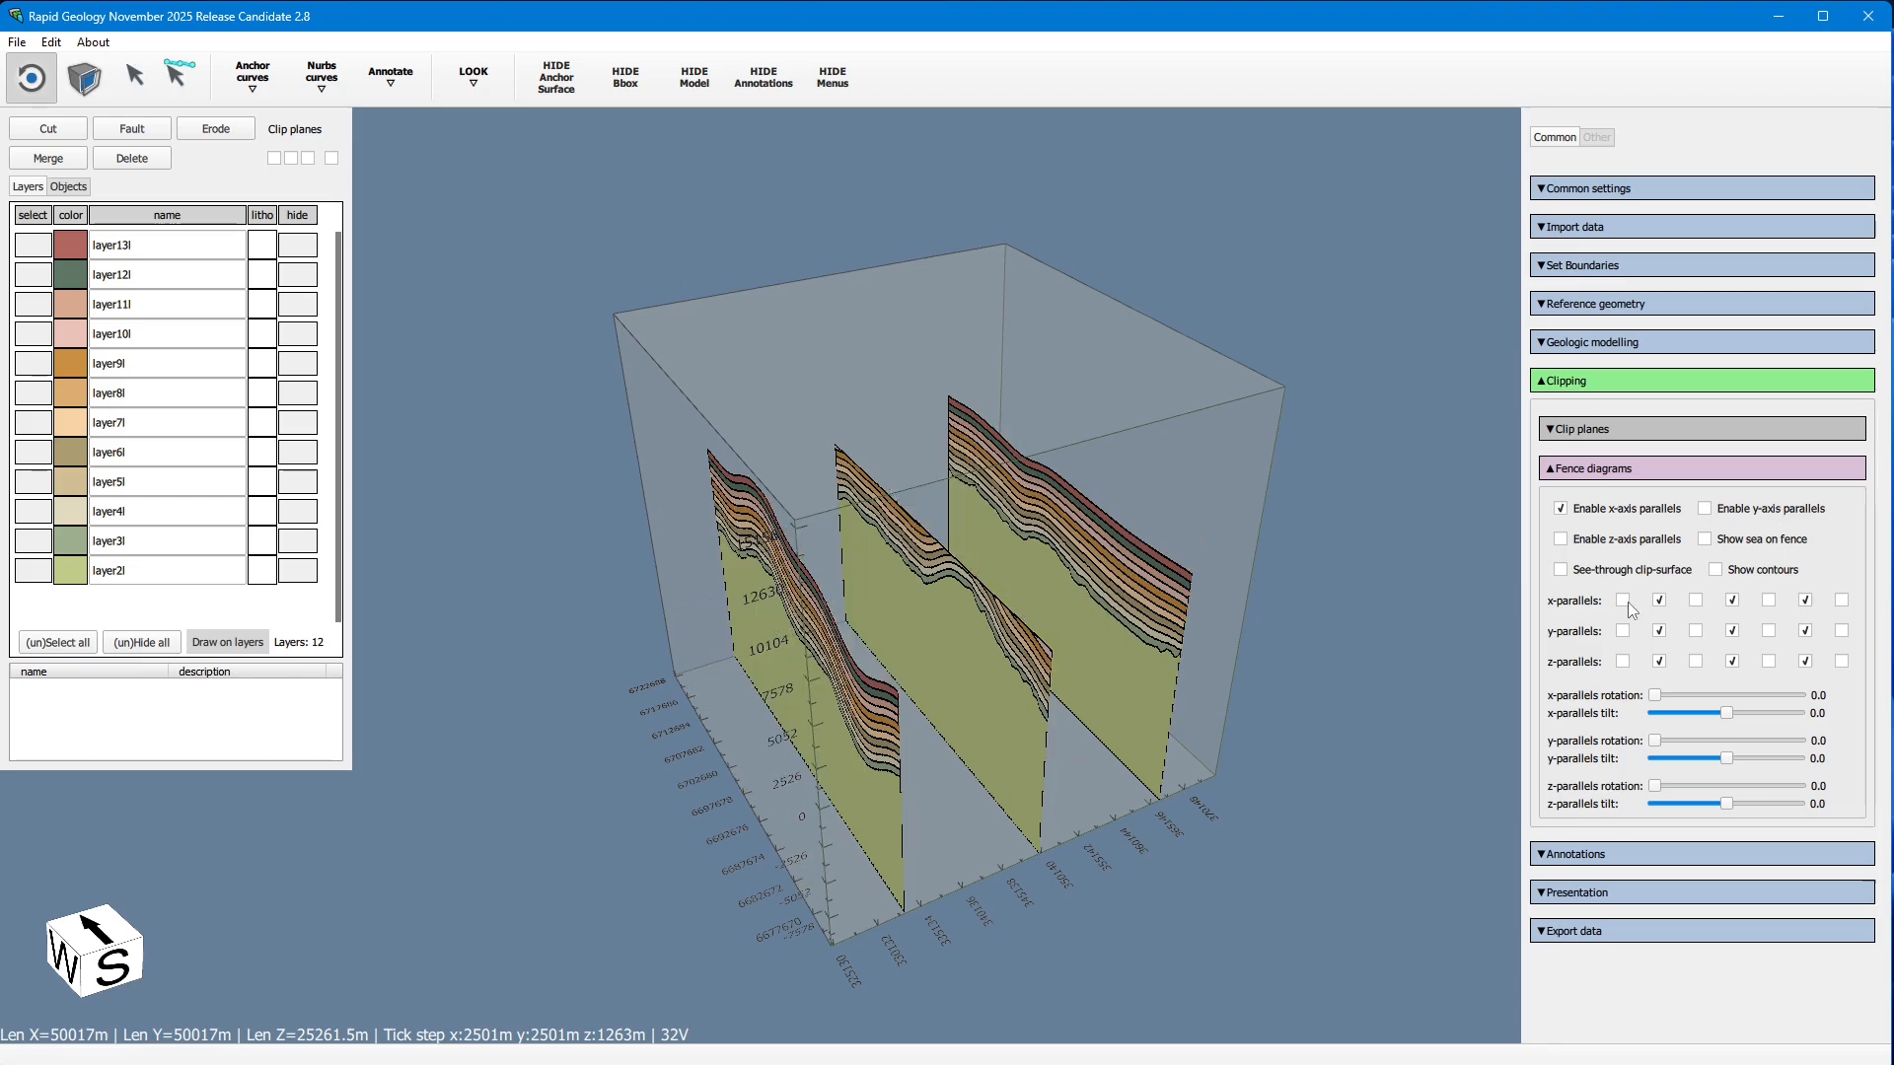
# Step: Add the four remaining x-parallels to the fence diagram, try adjusting their rotation, and turn the x-axis parallels off
pyautogui.click(1623, 601)
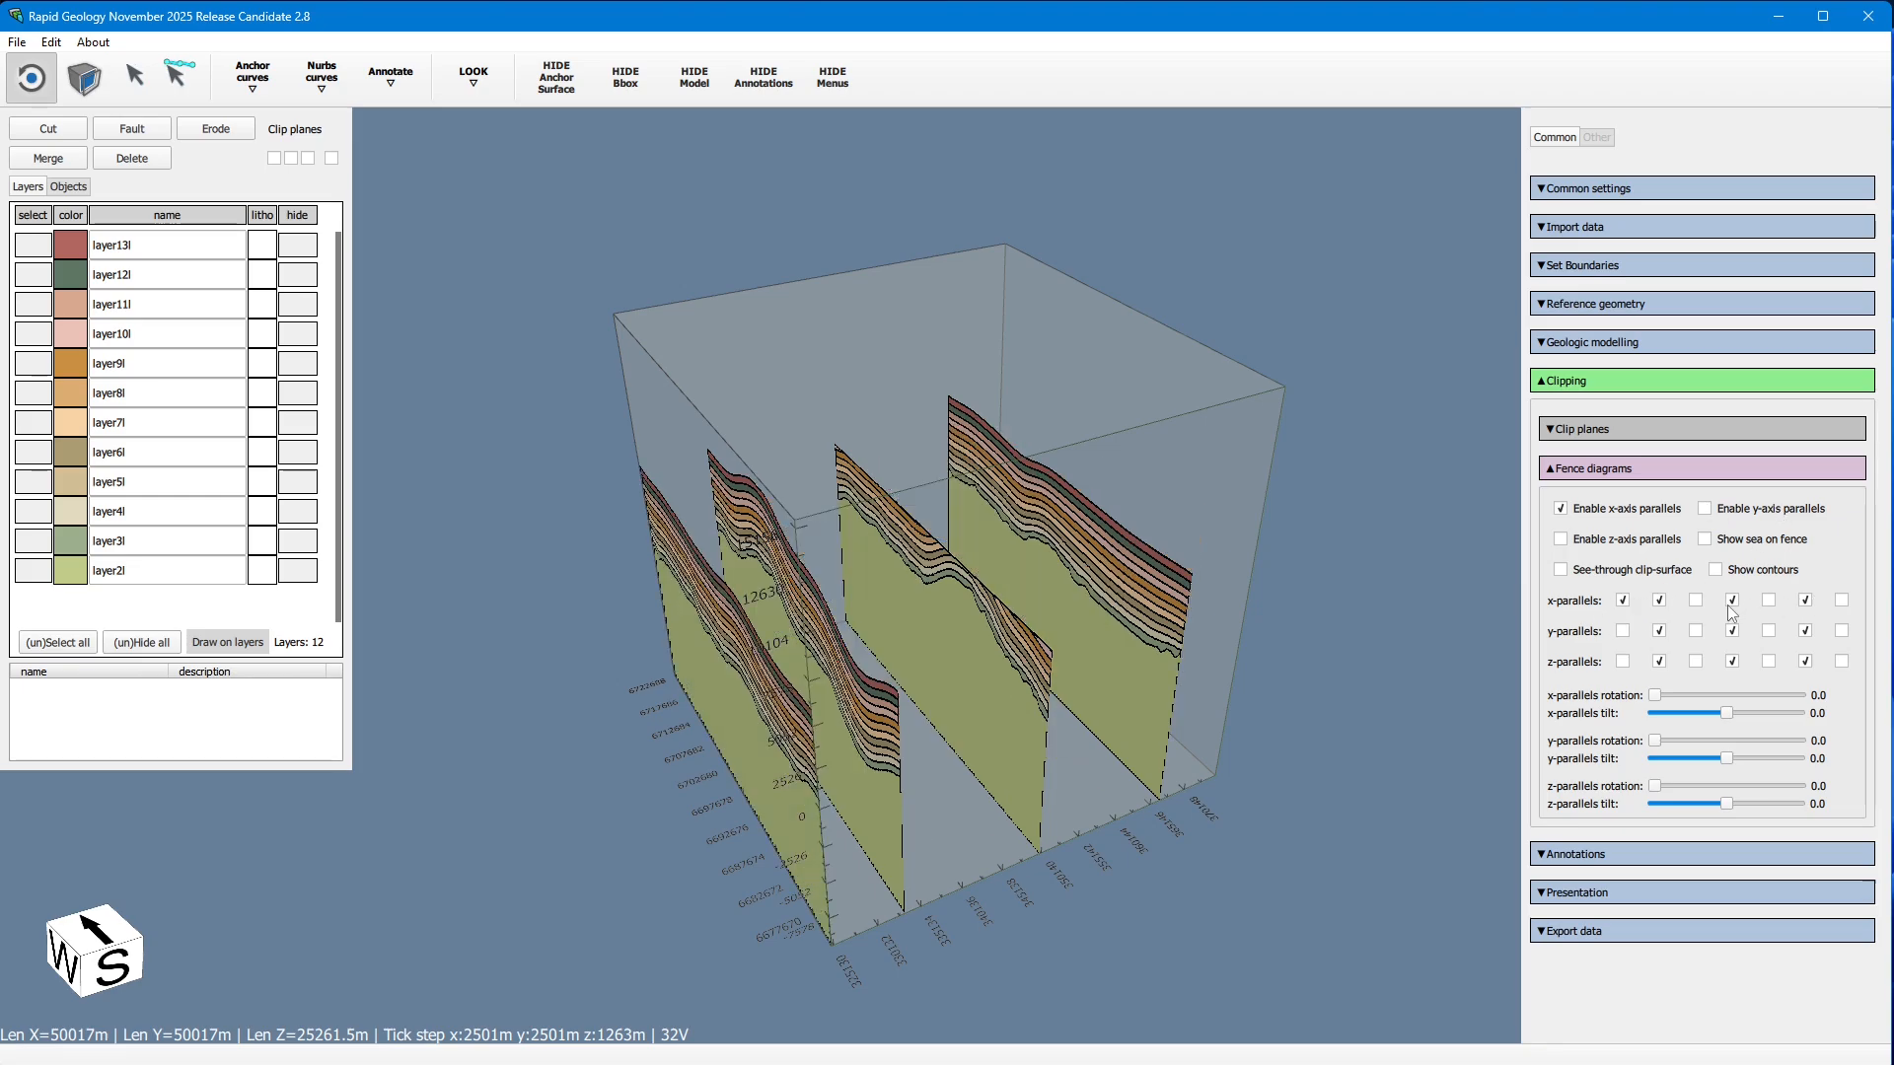
pyautogui.click(1768, 599)
pyautogui.click(1839, 600)
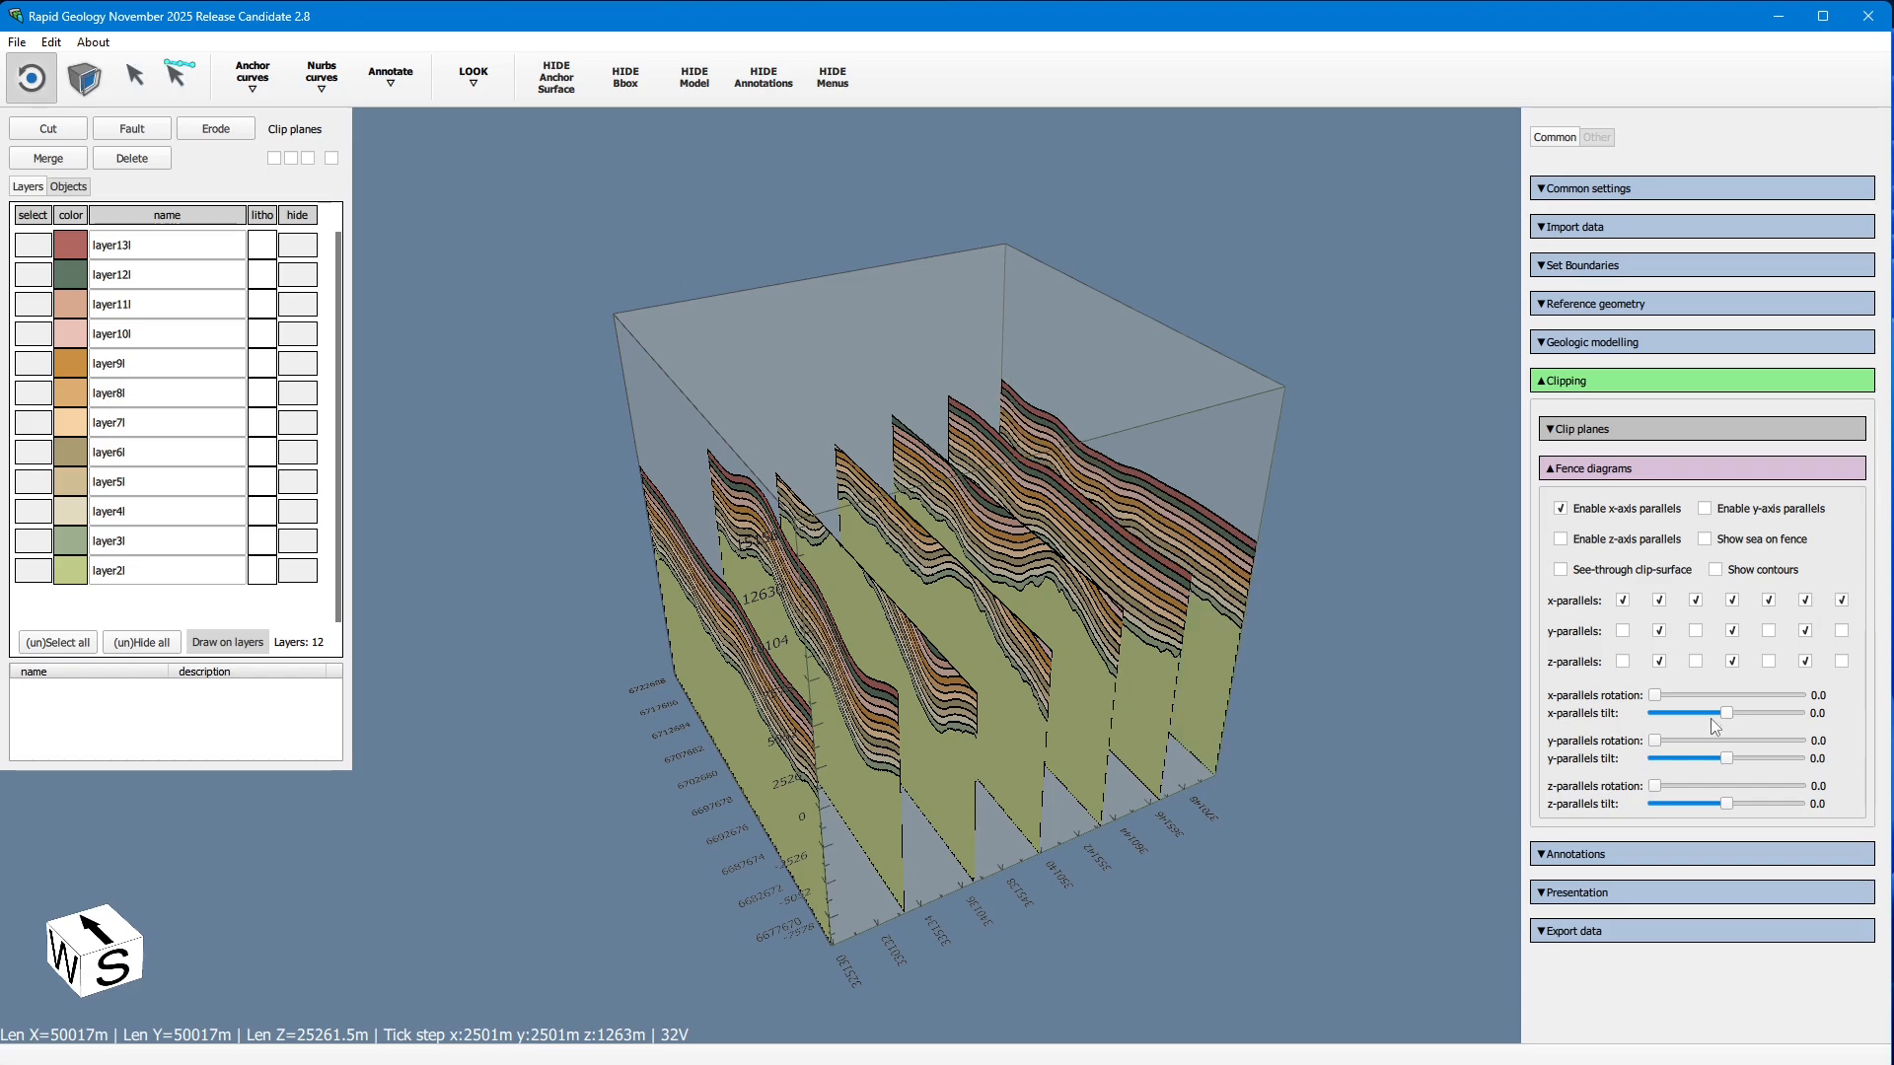
pyautogui.moveTo(1655, 696); pyautogui.dragTo(1726, 717)
pyautogui.click(1615, 511)
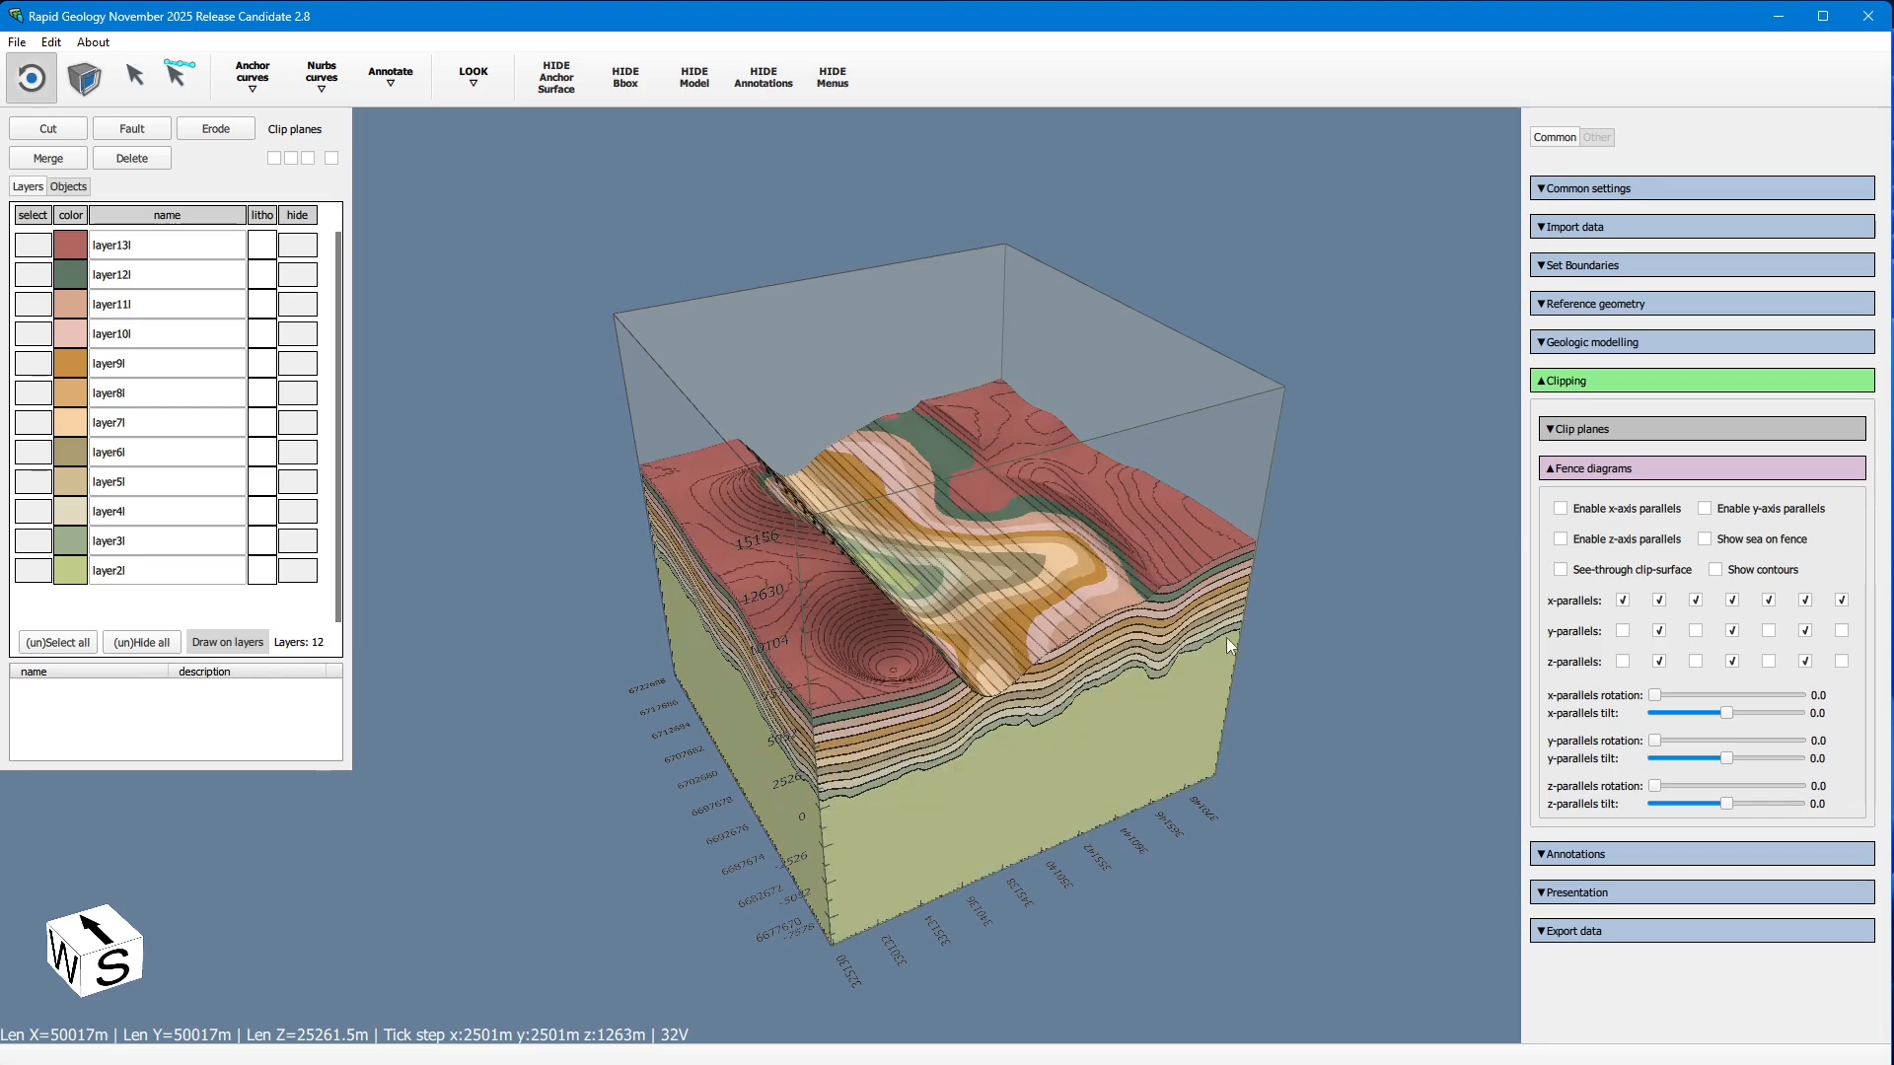
# Step: Turn off the opaque isolines on the terrain surface in the common settings
pyautogui.click(322, 79)
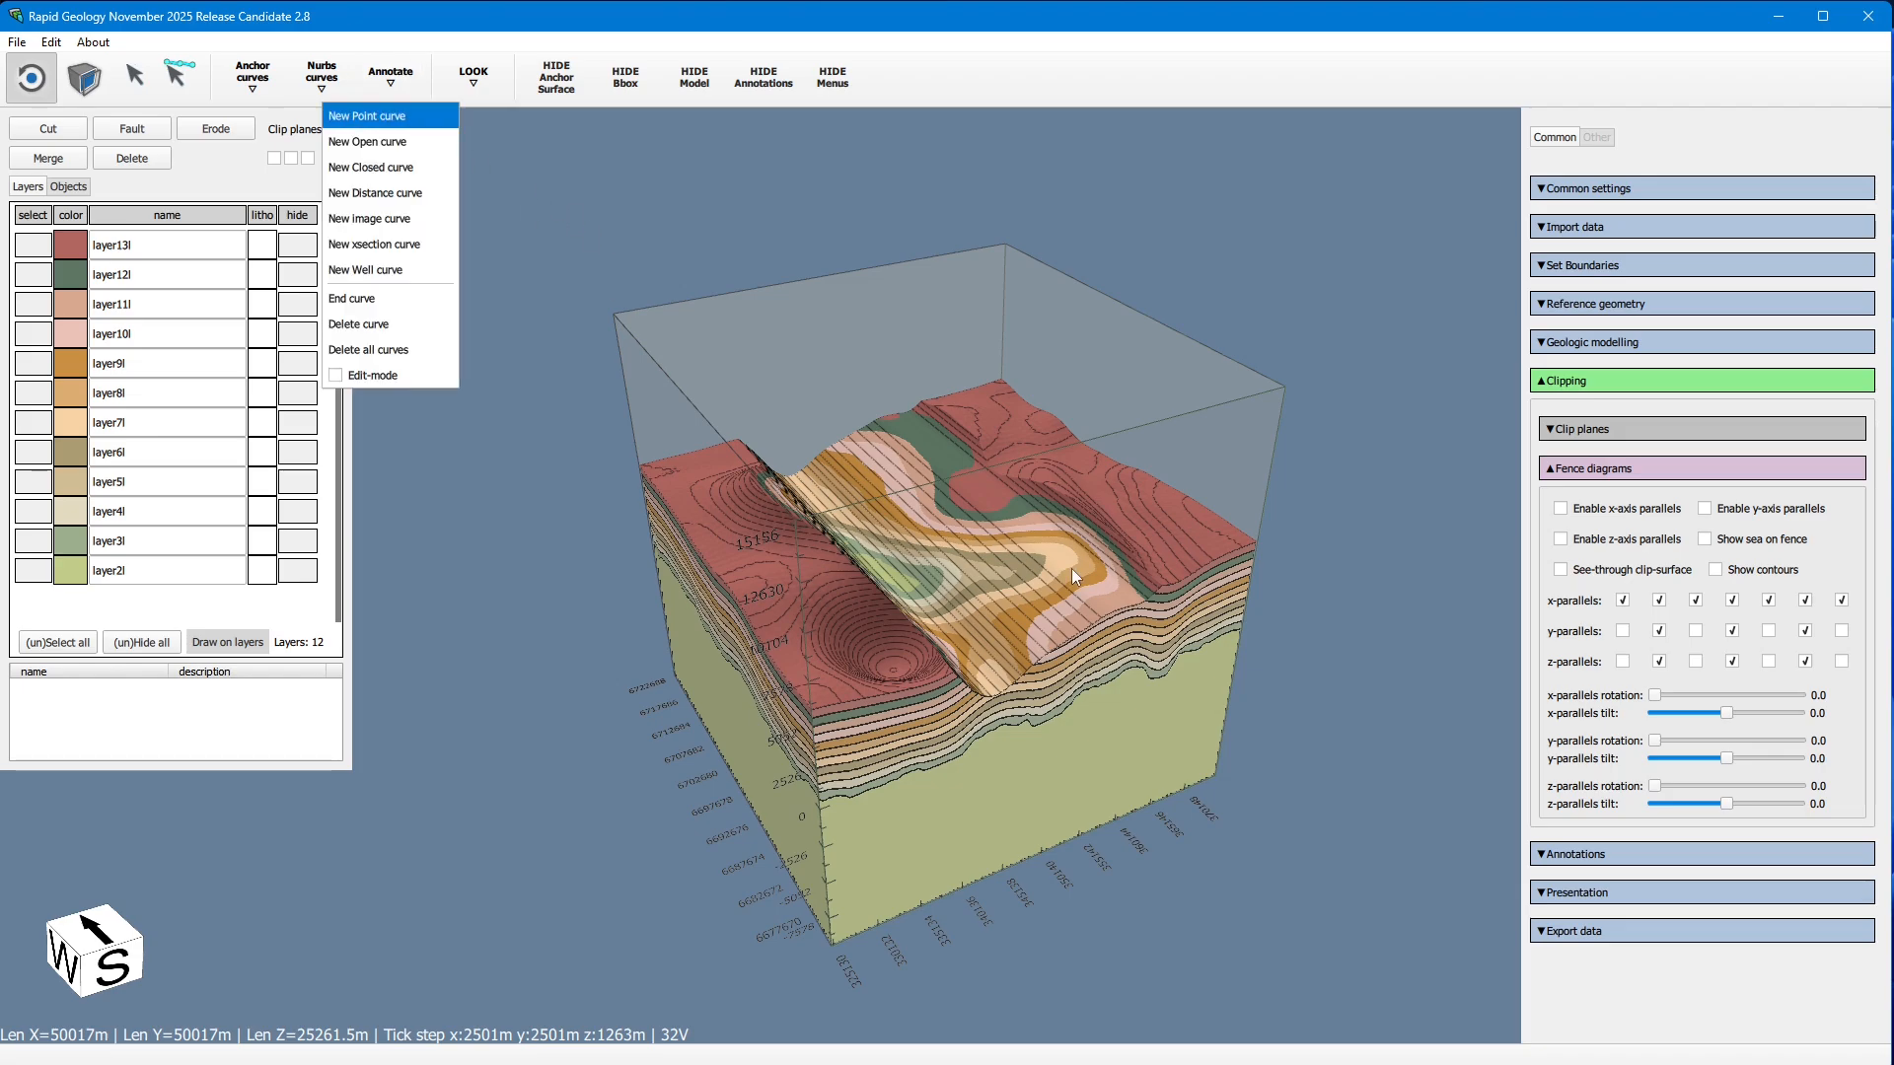
pyautogui.click(730, 187)
pyautogui.click(1584, 190)
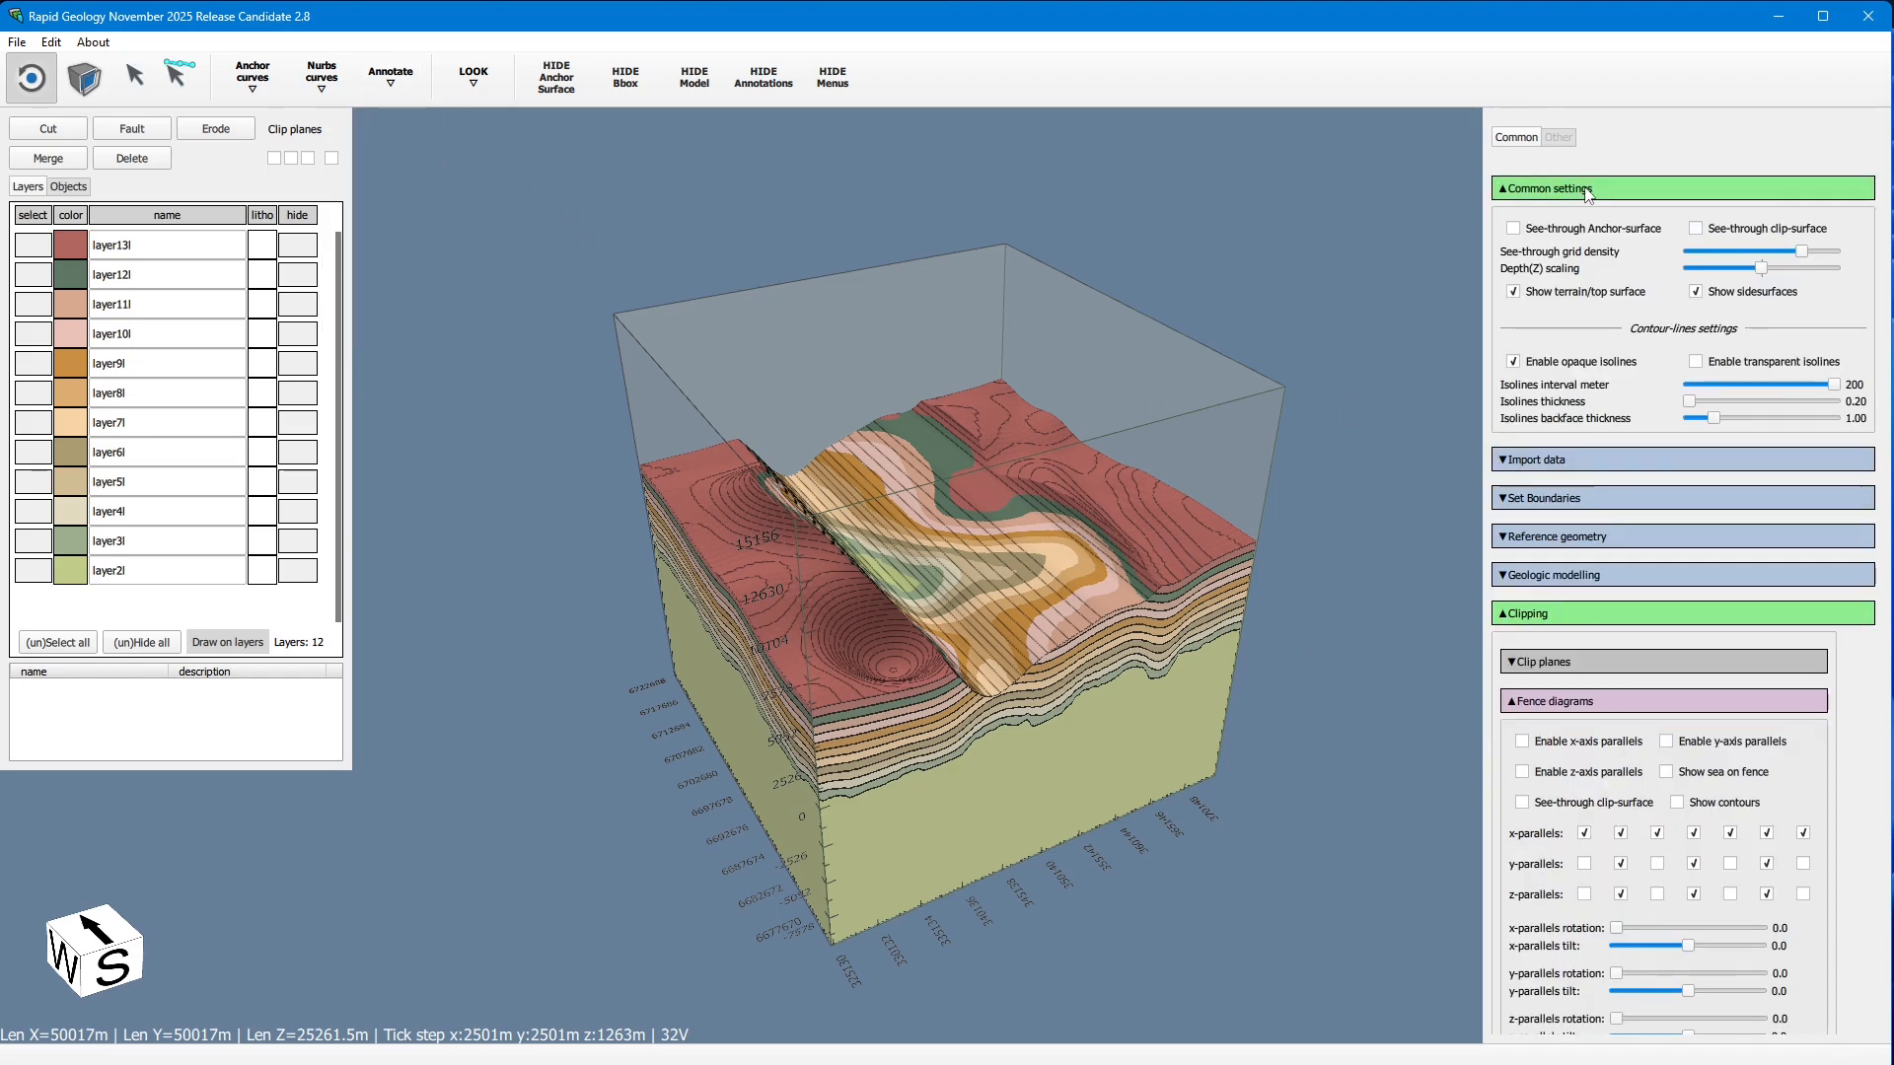
pyautogui.click(1566, 363)
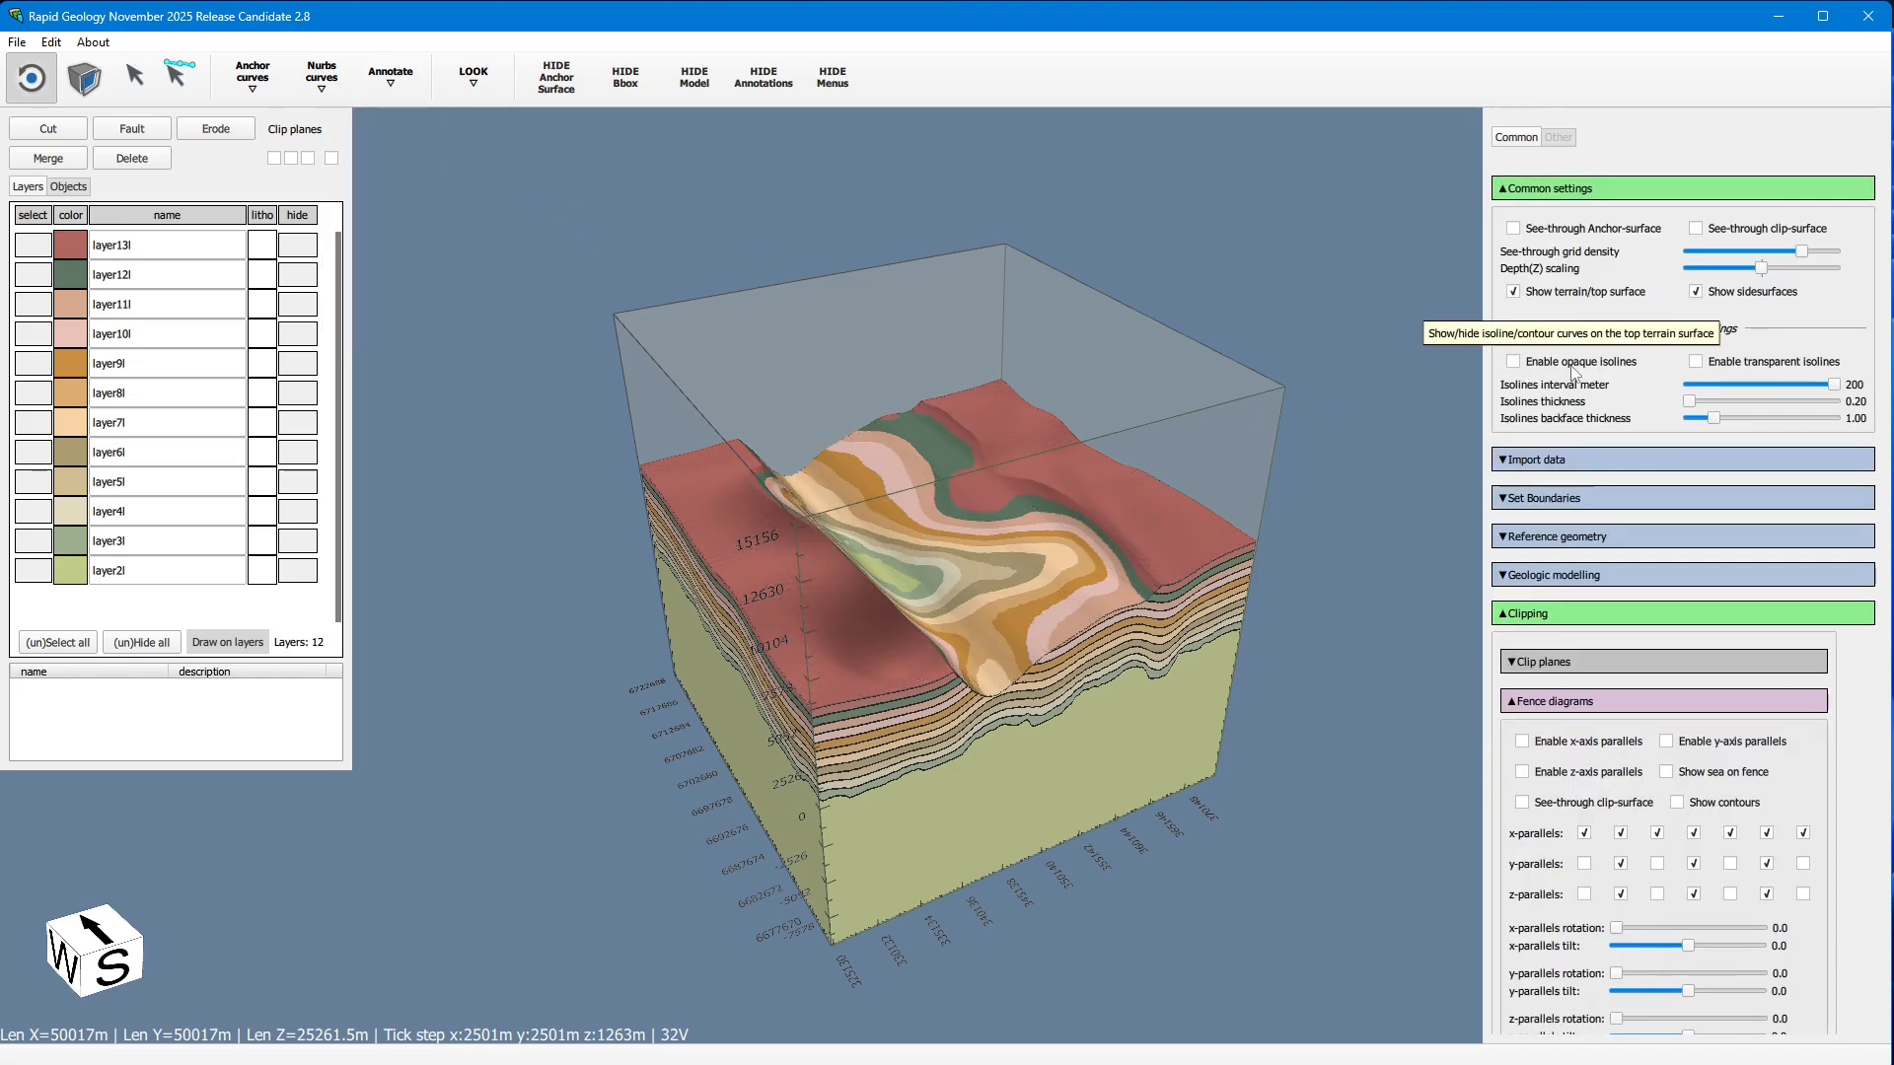
pyautogui.click(1544, 189)
pyautogui.moveTo(1340, 272); pyautogui.dragTo(991, 284)
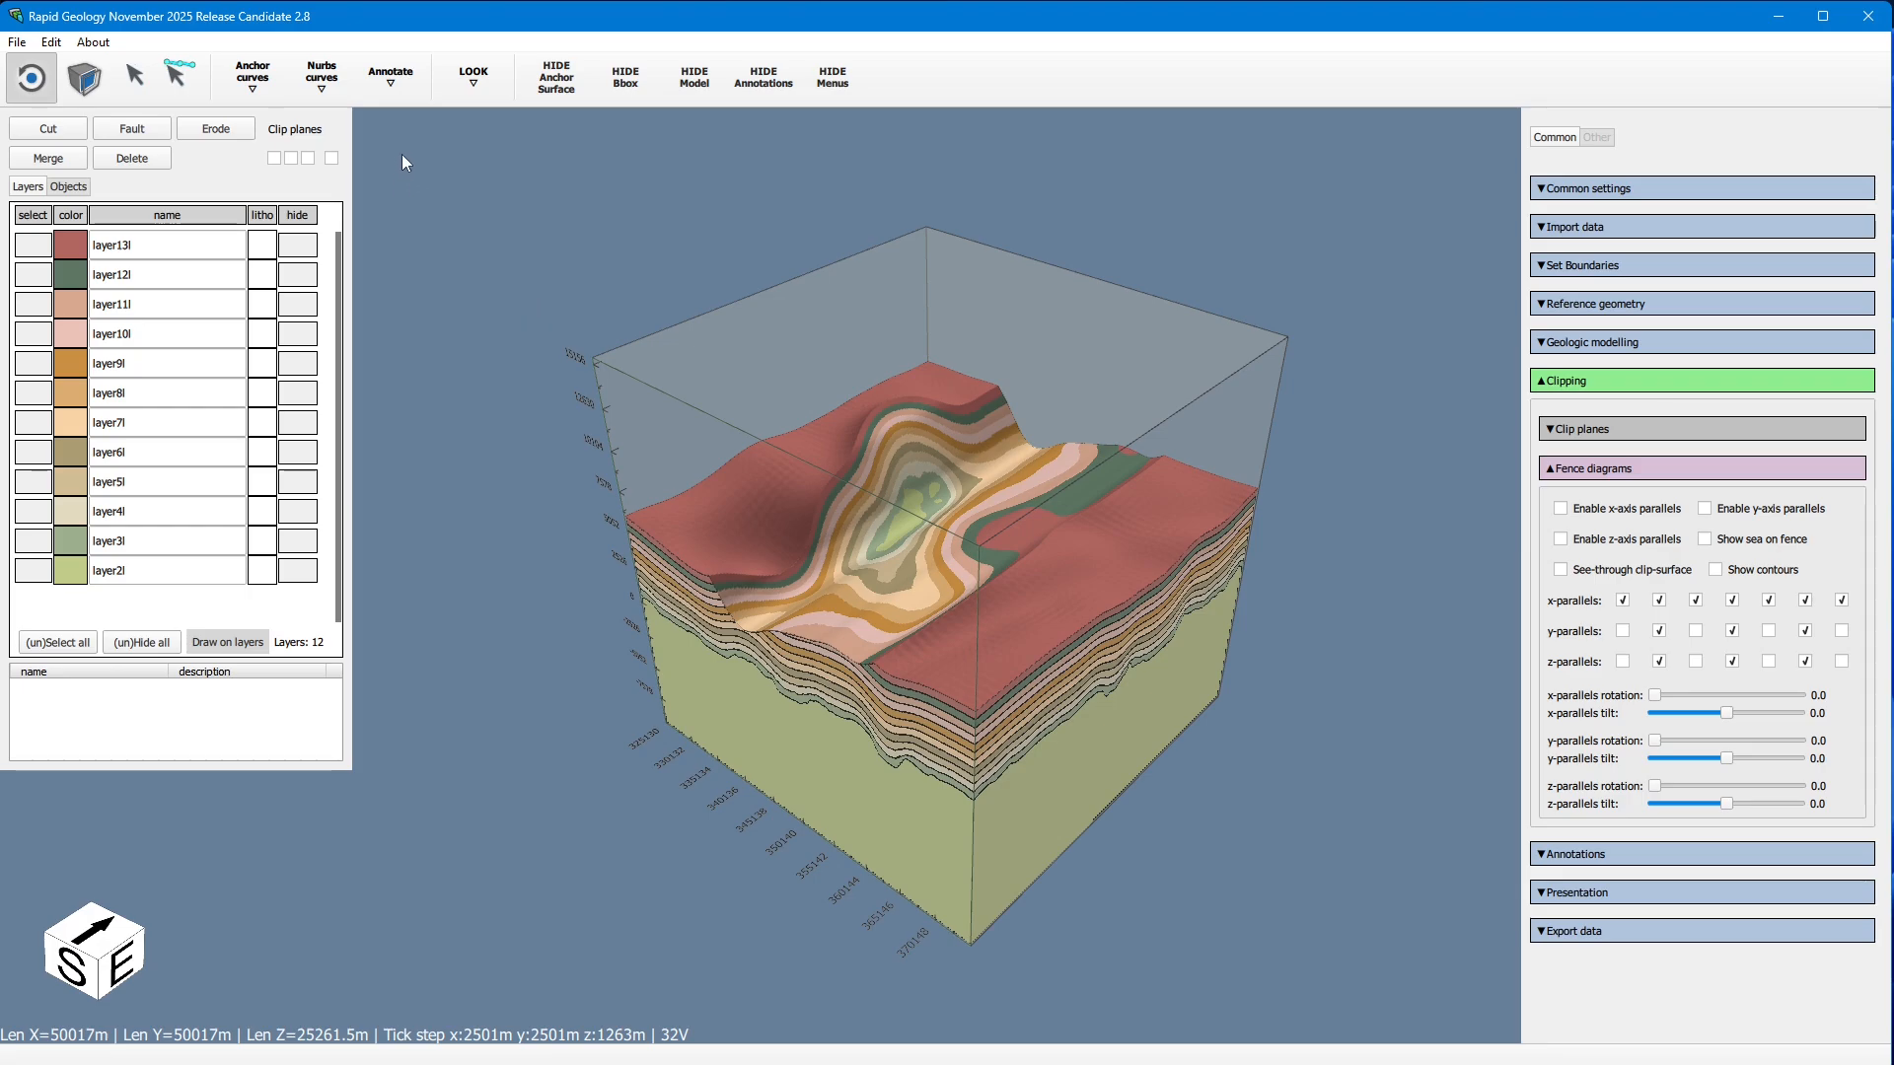
# Step: Enable drawing on layers, place a new point curve on the red terrain beside the eroded valley, and disable drawing on layers again
pyautogui.click(322, 78)
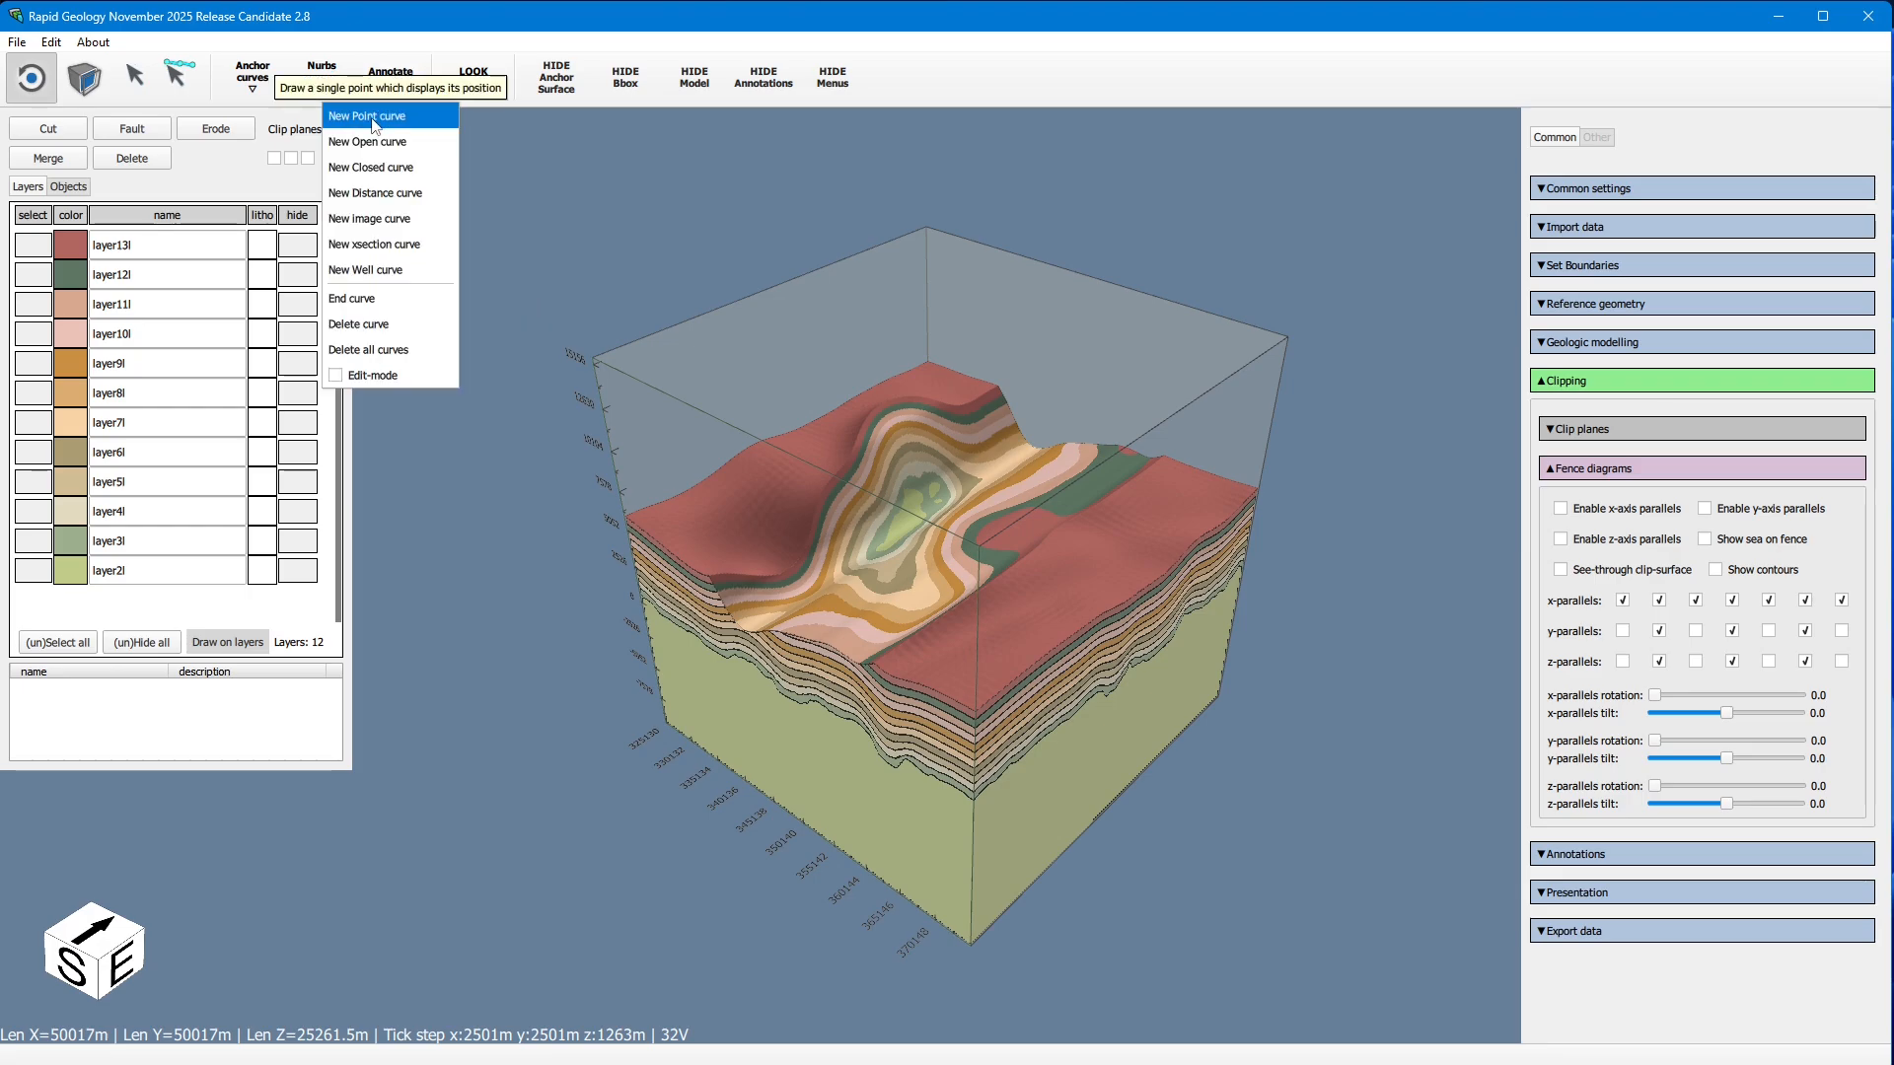
pyautogui.click(372, 118)
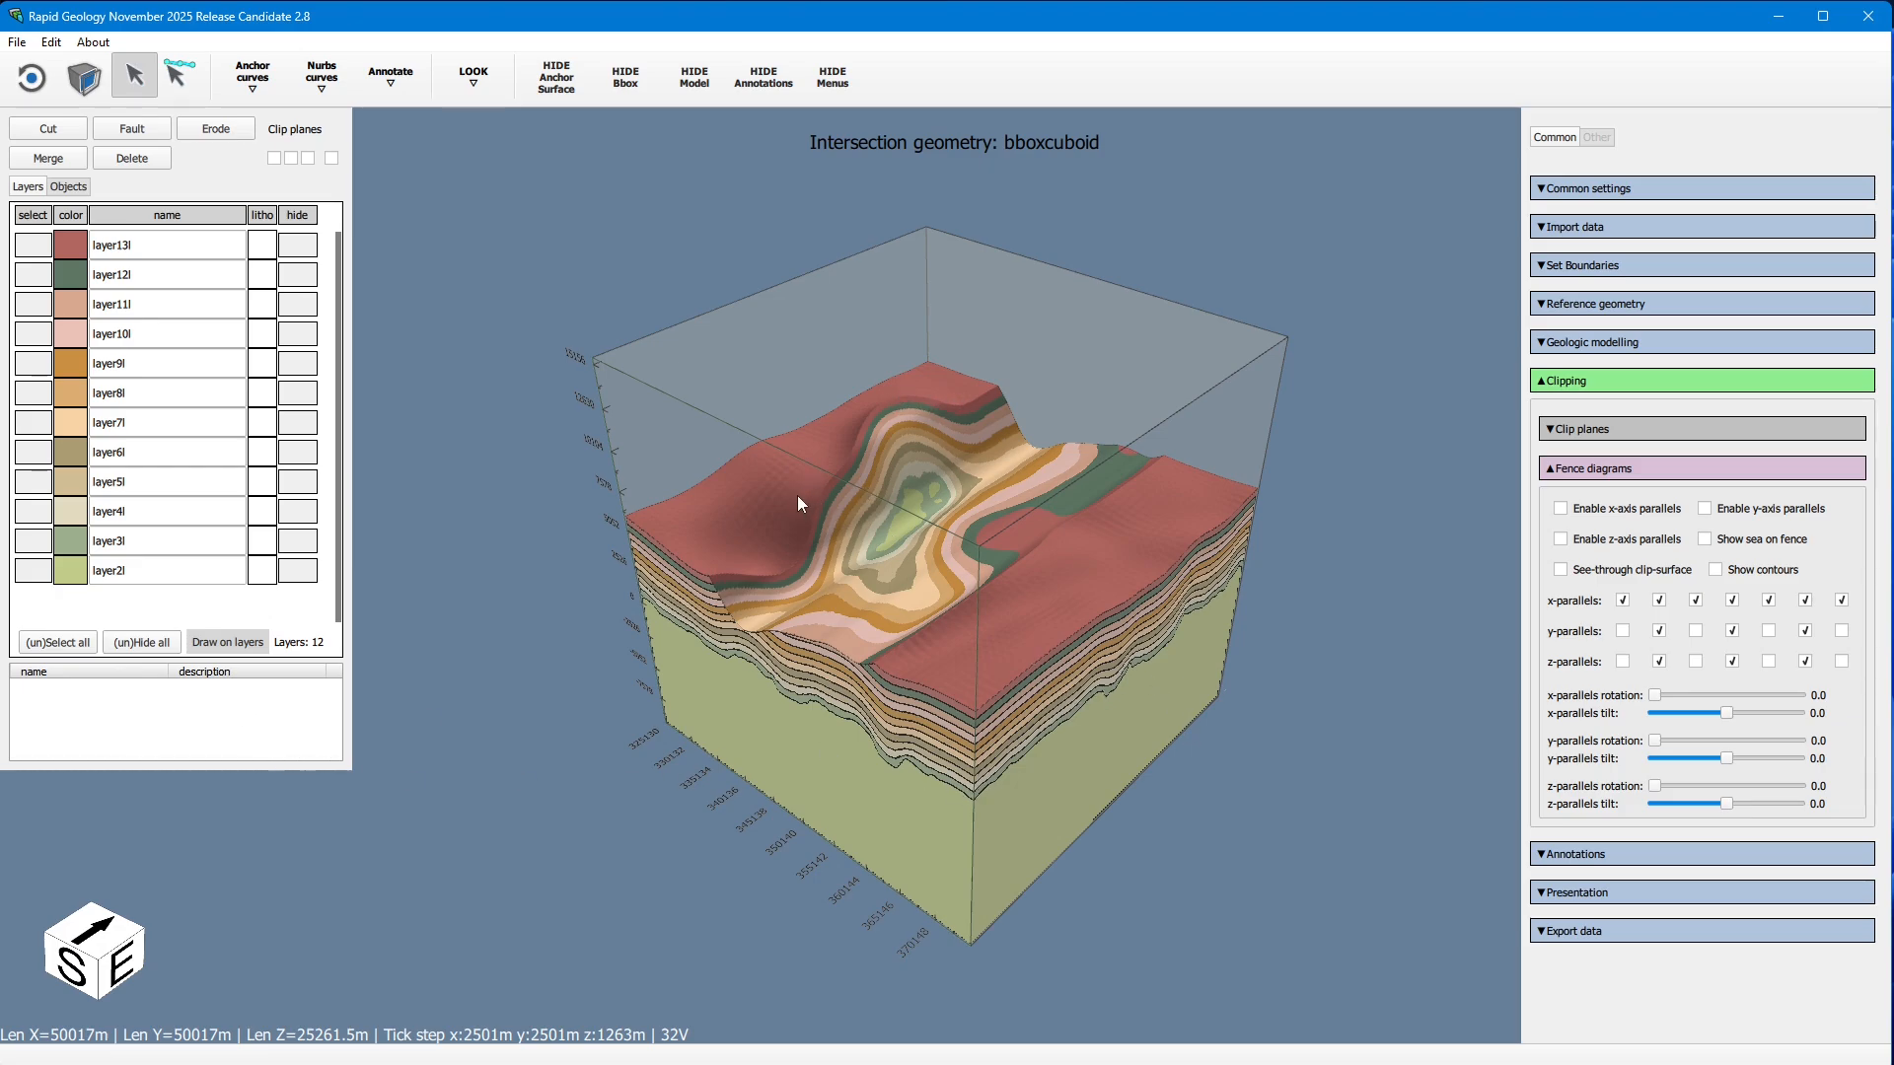
pyautogui.click(228, 643)
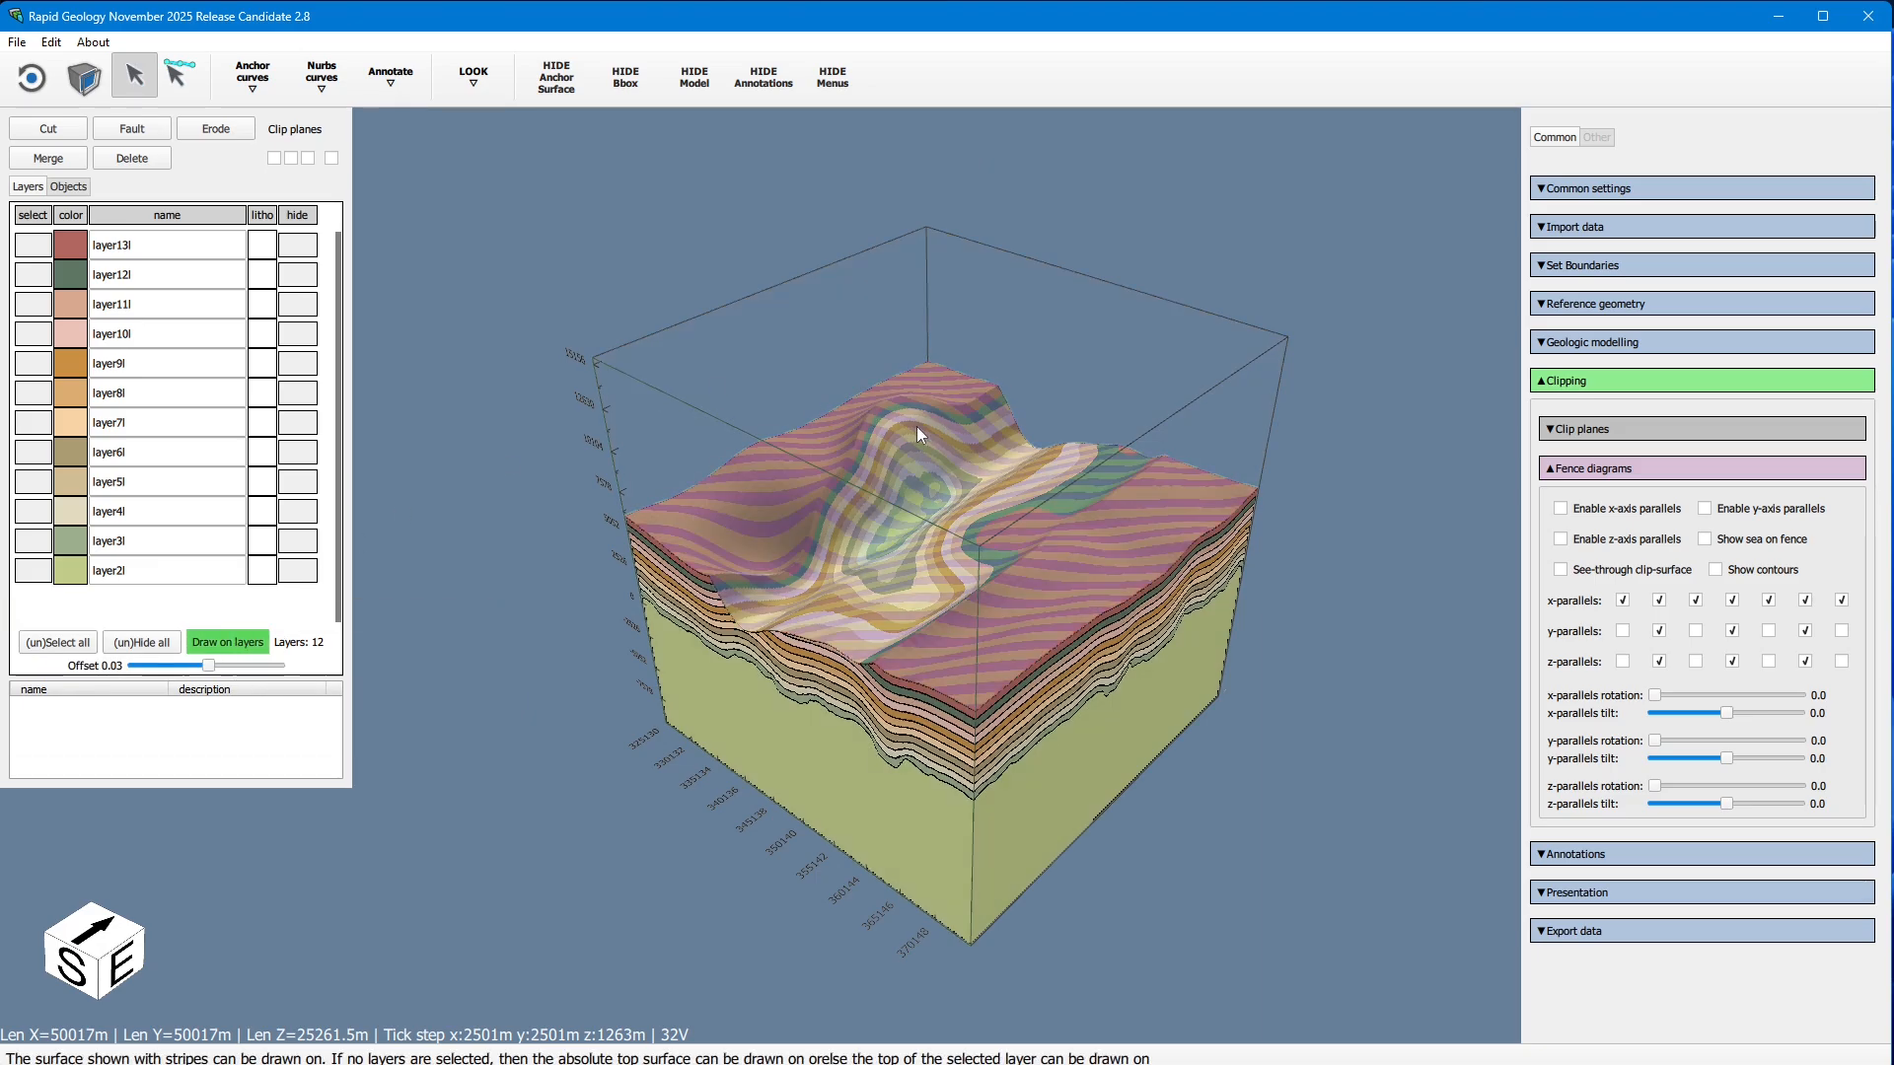
pyautogui.click(321, 84)
pyautogui.click(392, 119)
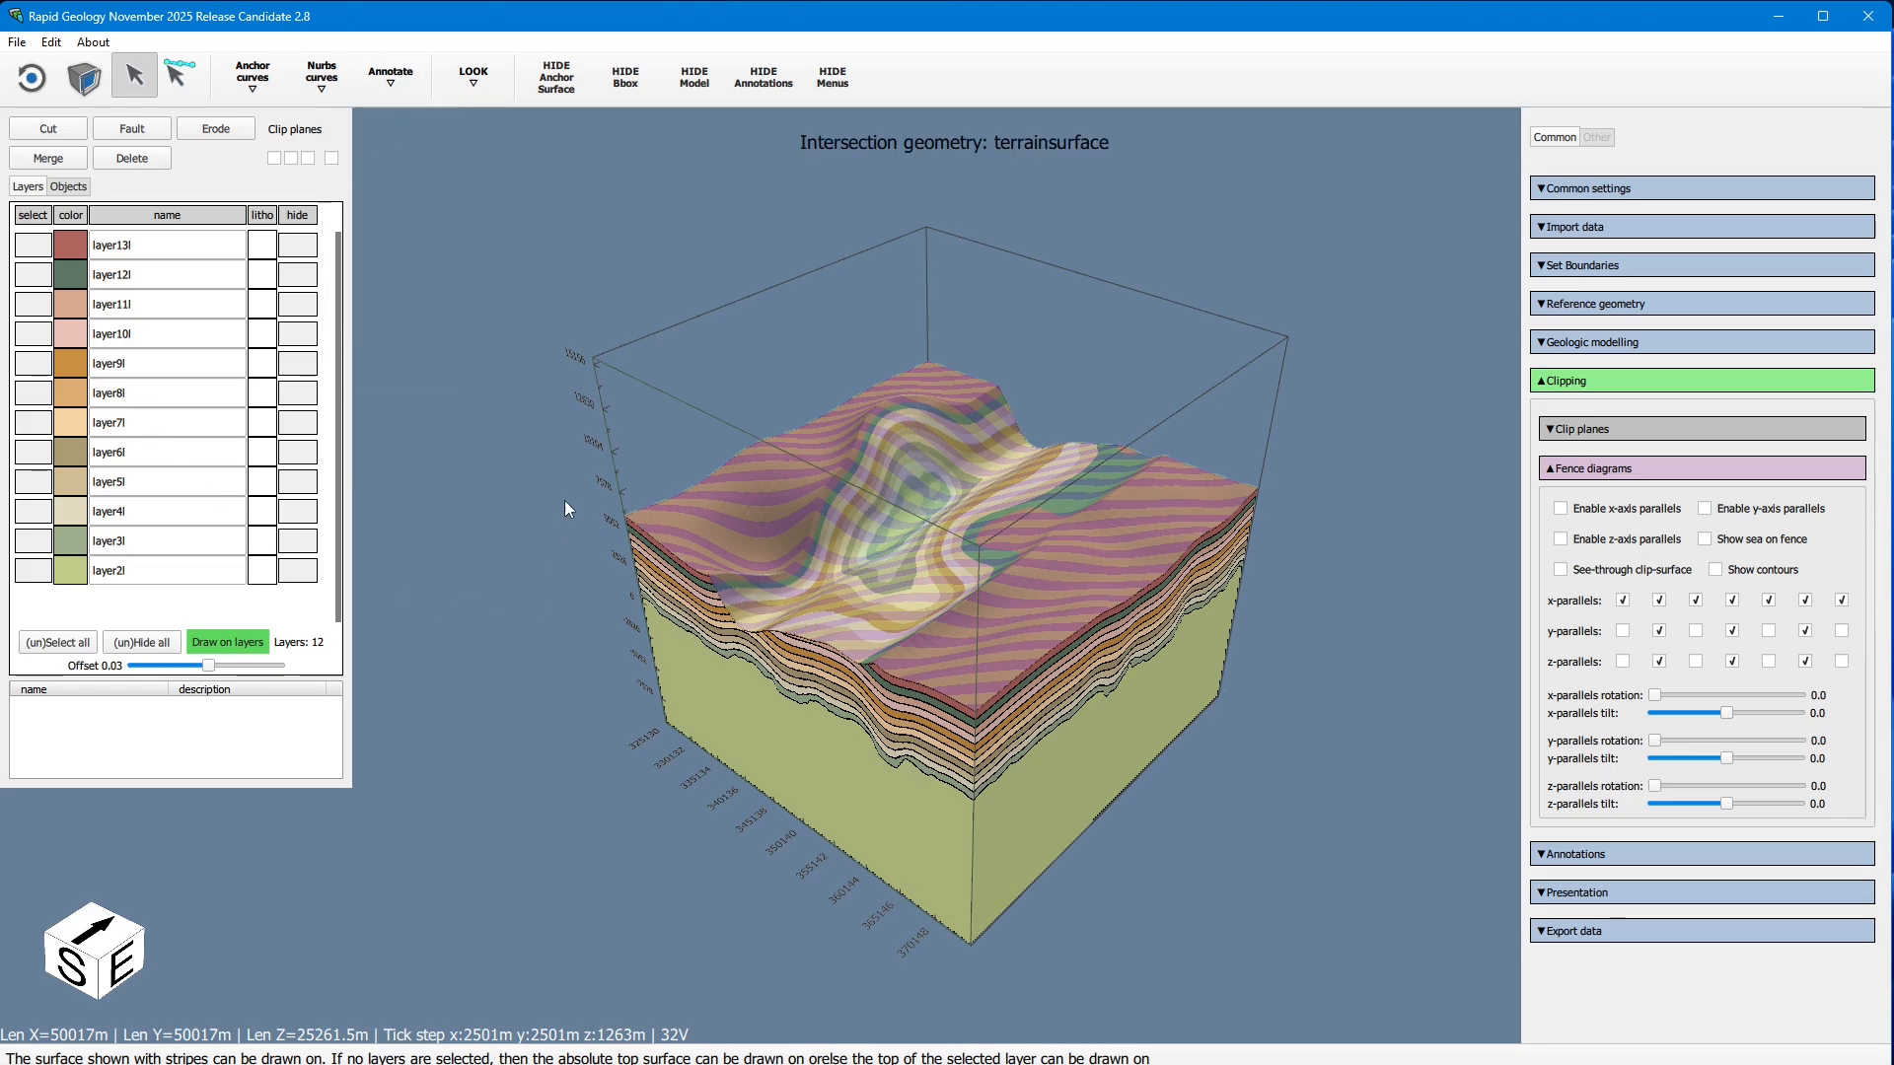
pyautogui.click(884, 401)
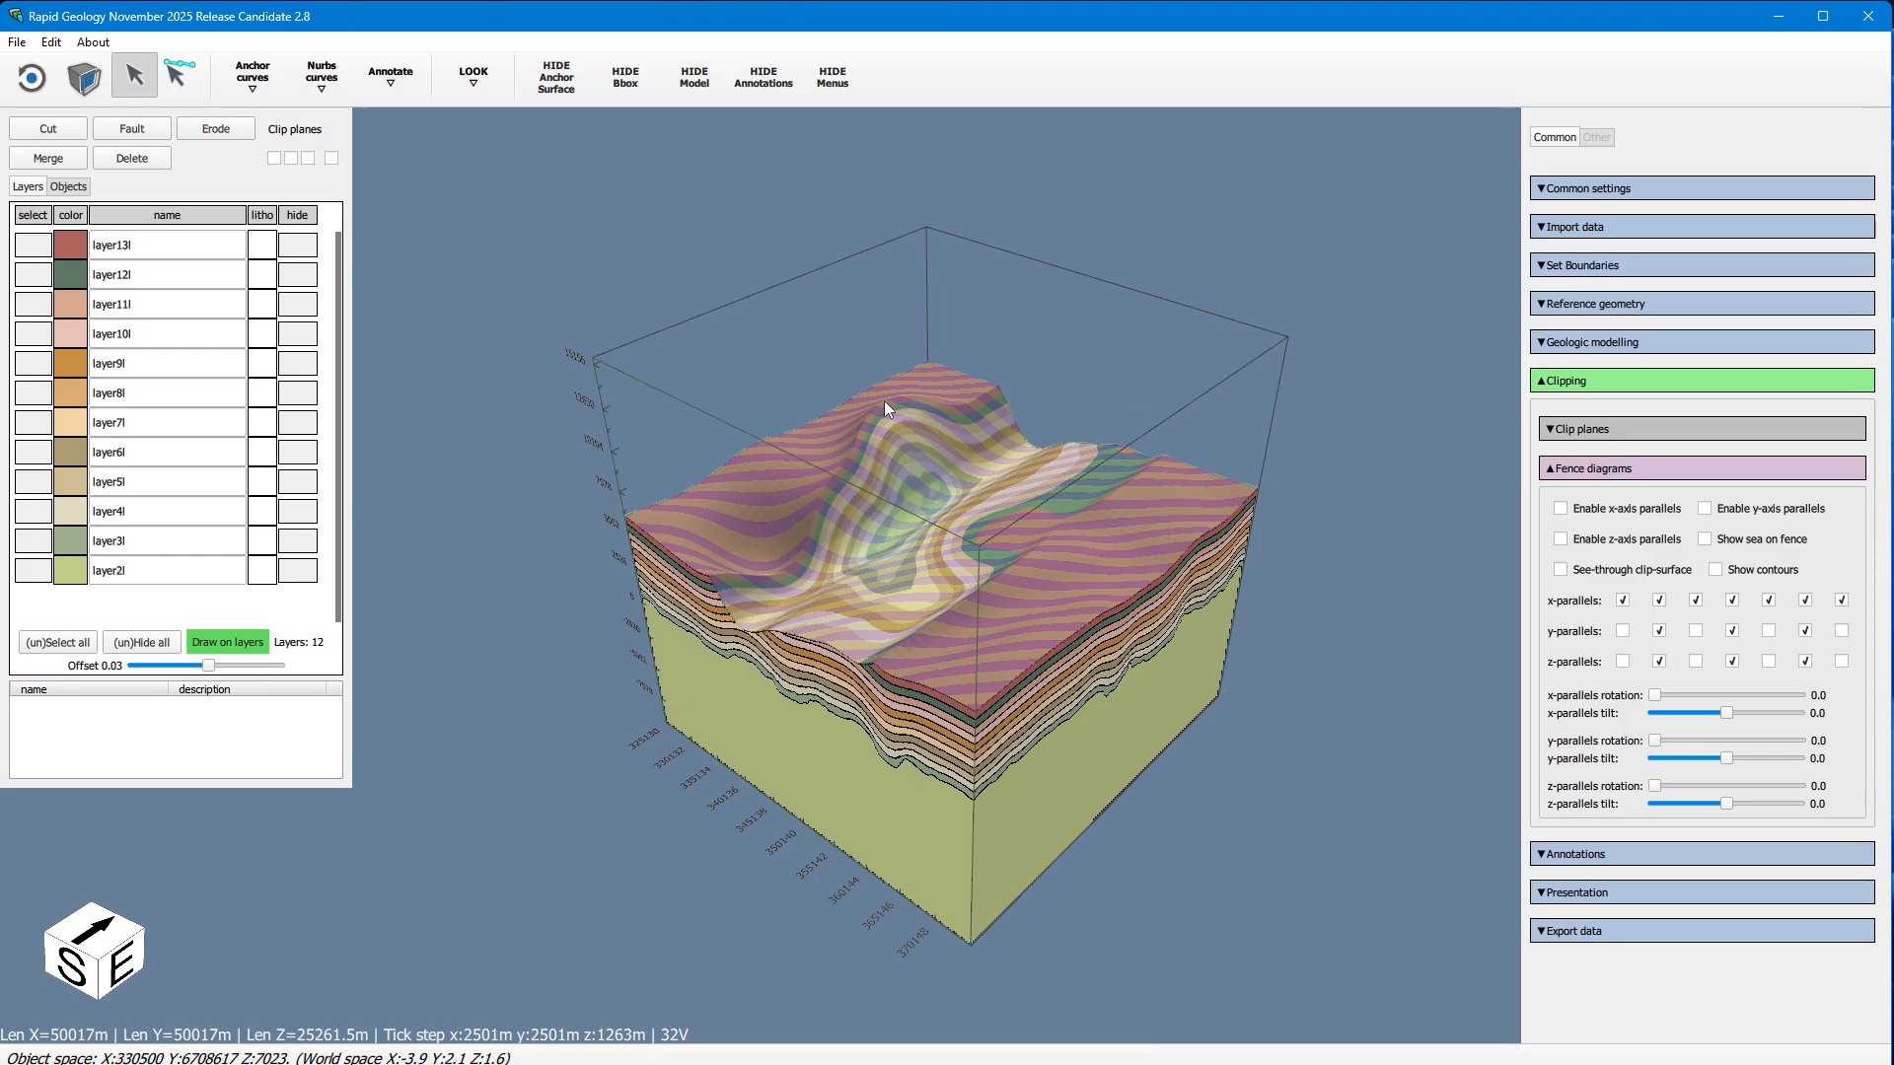
pyautogui.click(222, 643)
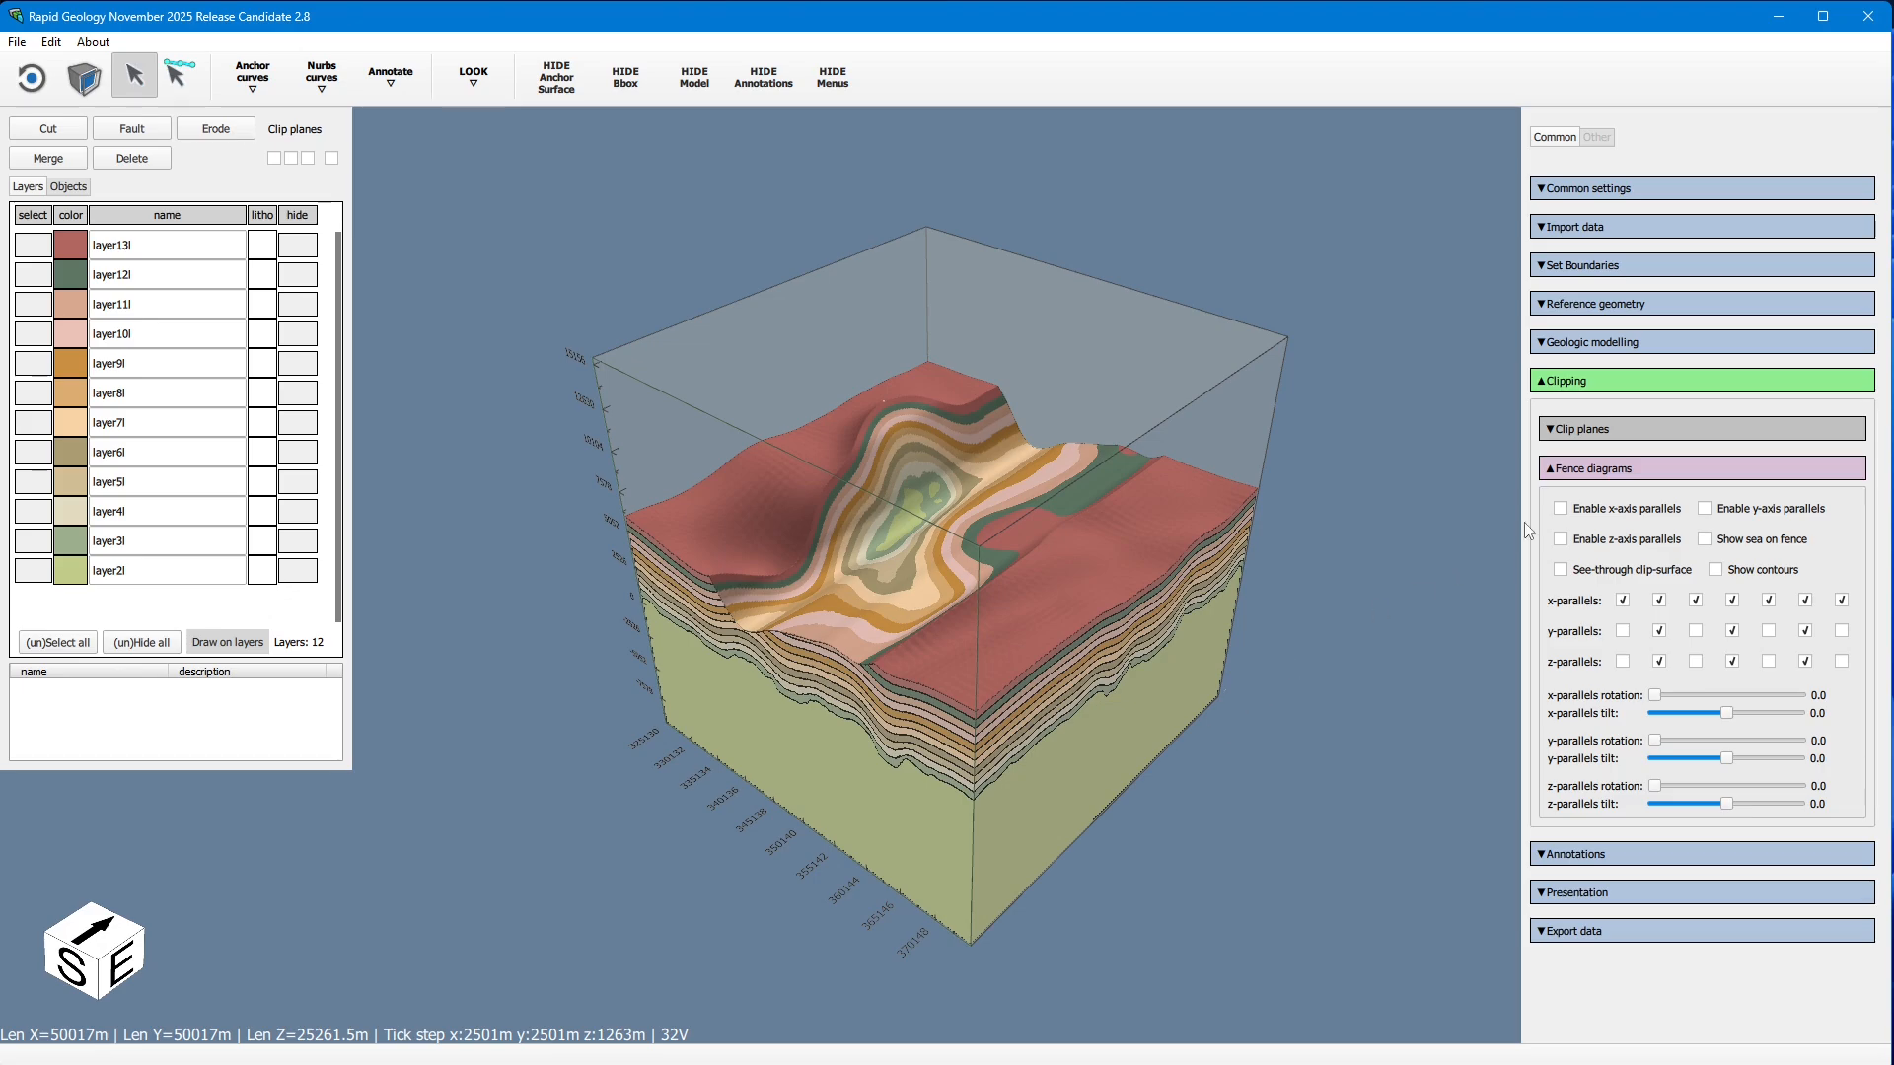
# Step: Open the annotation settings and label the placed point with the text "Here"
pyautogui.click(1619, 378)
pyautogui.click(1811, 437)
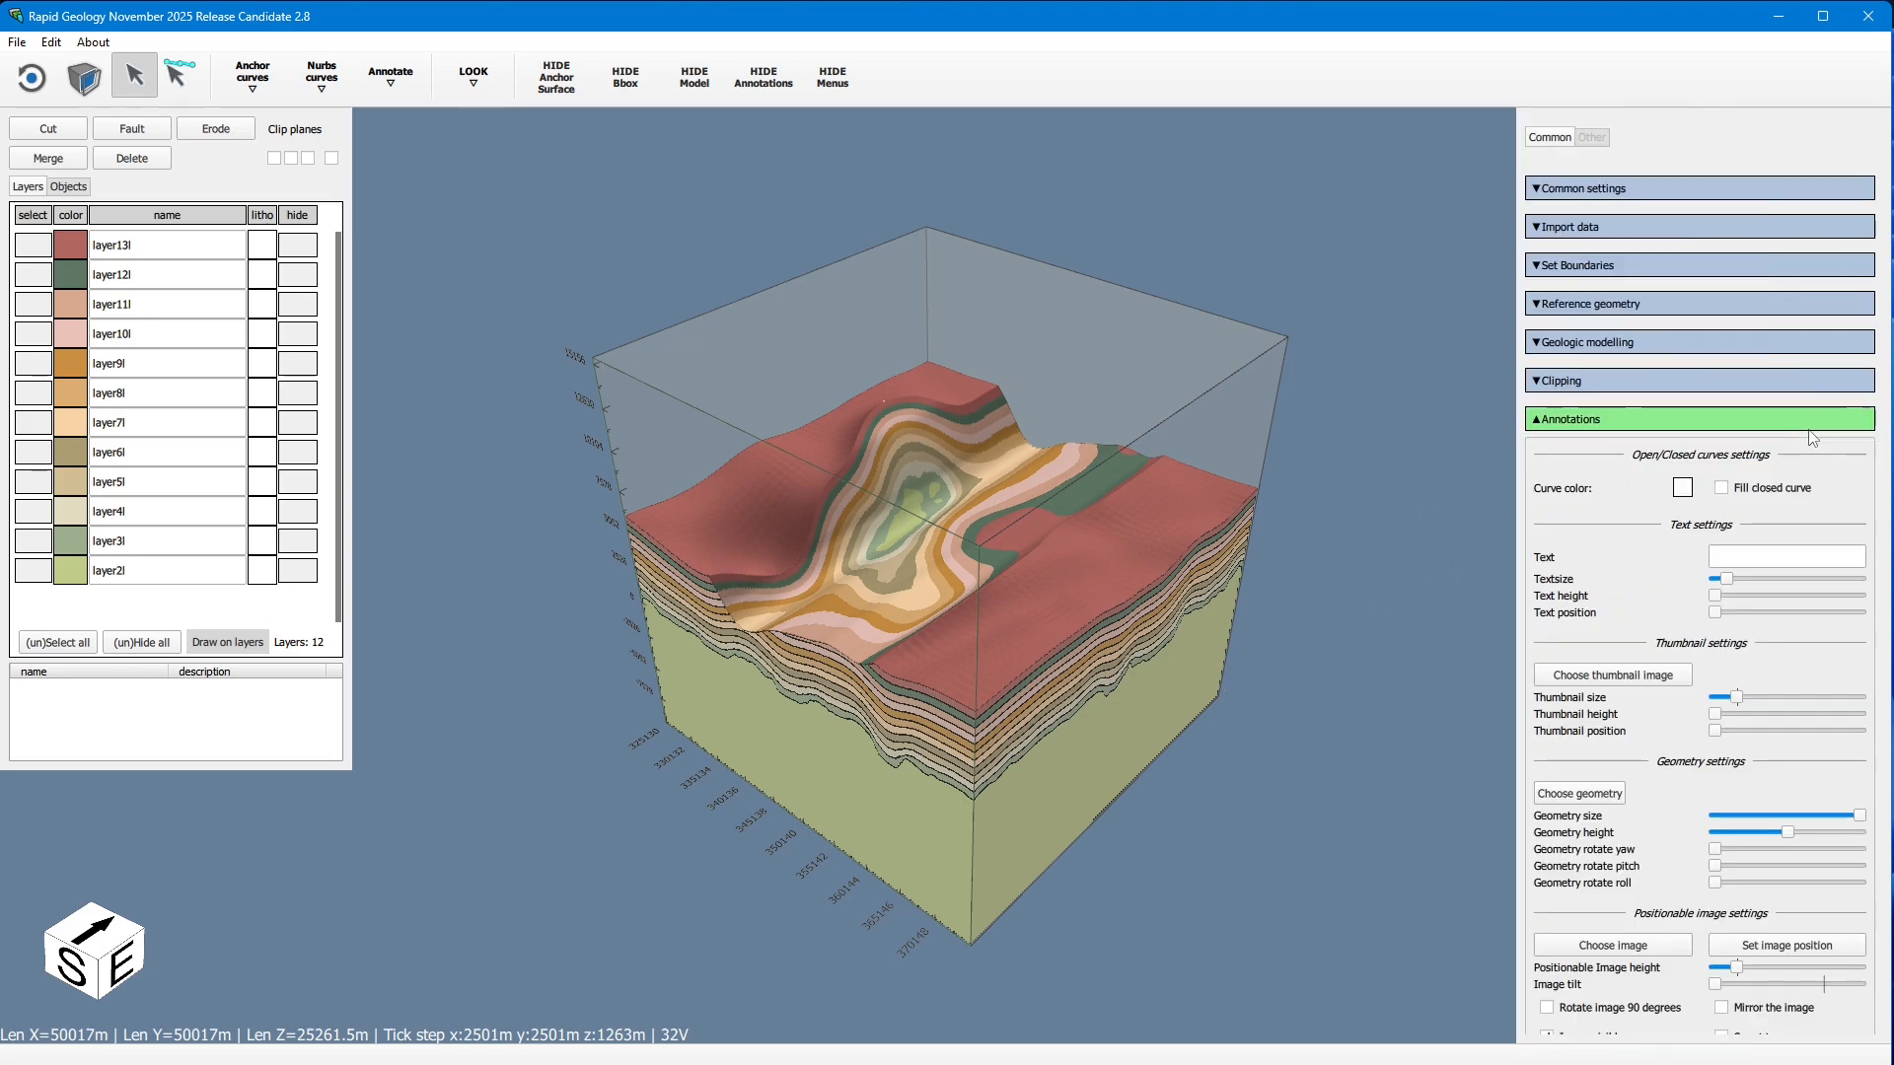
pyautogui.click(1732, 551)
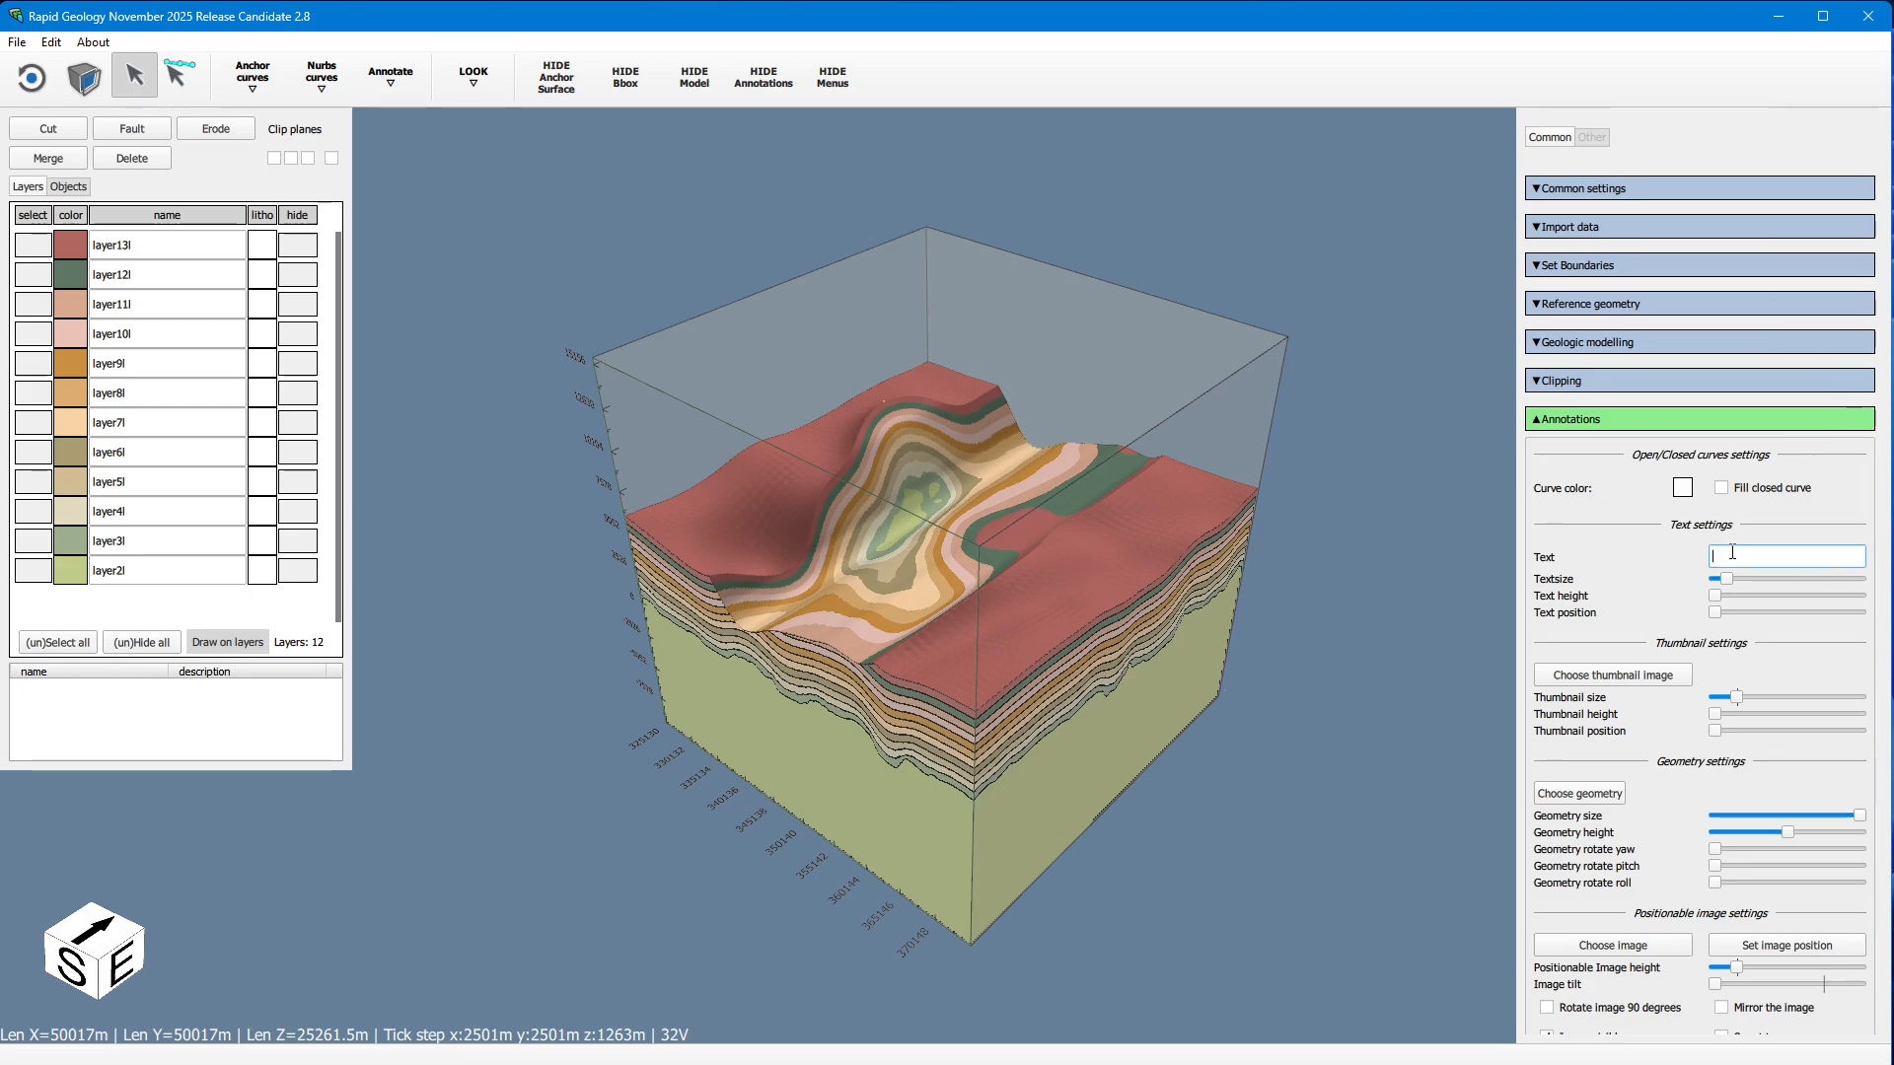
pyautogui.write('Hers')
pyautogui.press('Return')
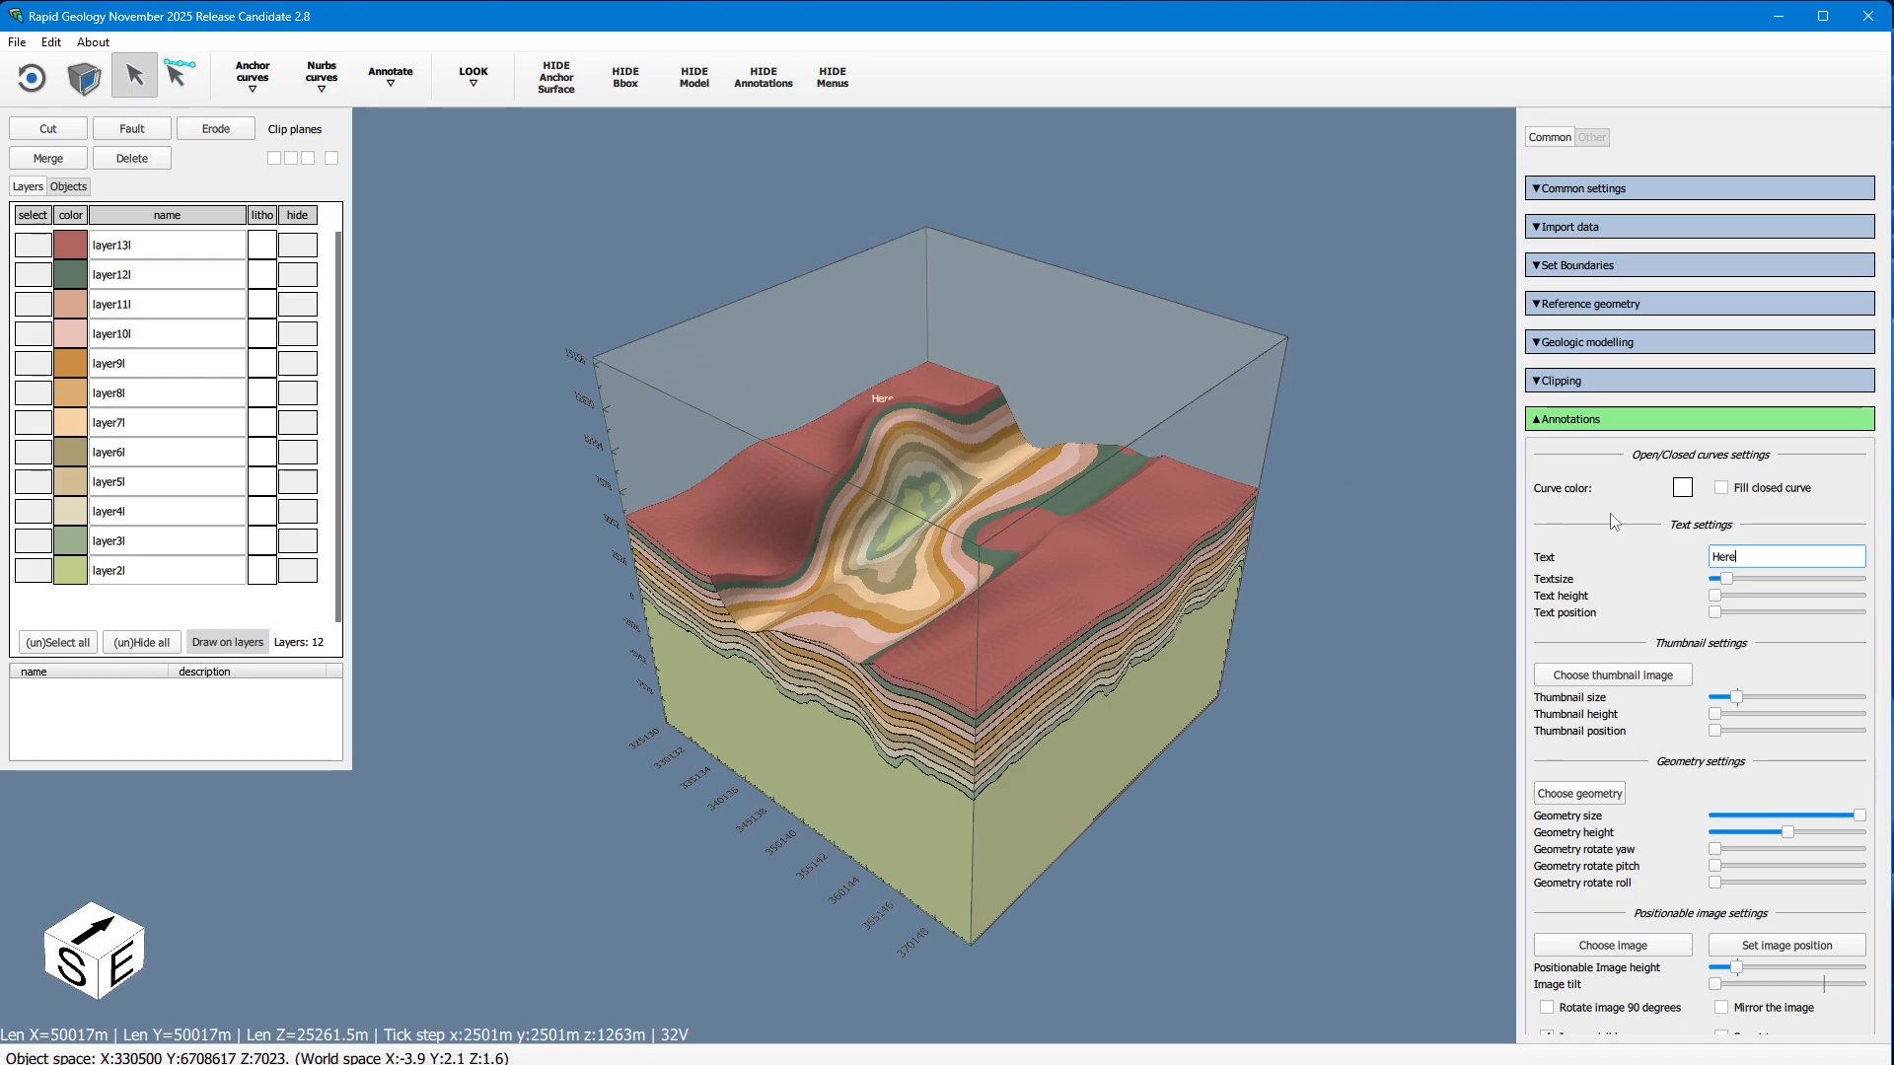
# Step: Raise the "Here" label above its point and make its text slightly larger
pyautogui.click(32, 77)
pyautogui.moveTo(380, 360); pyautogui.dragTo(750, 377)
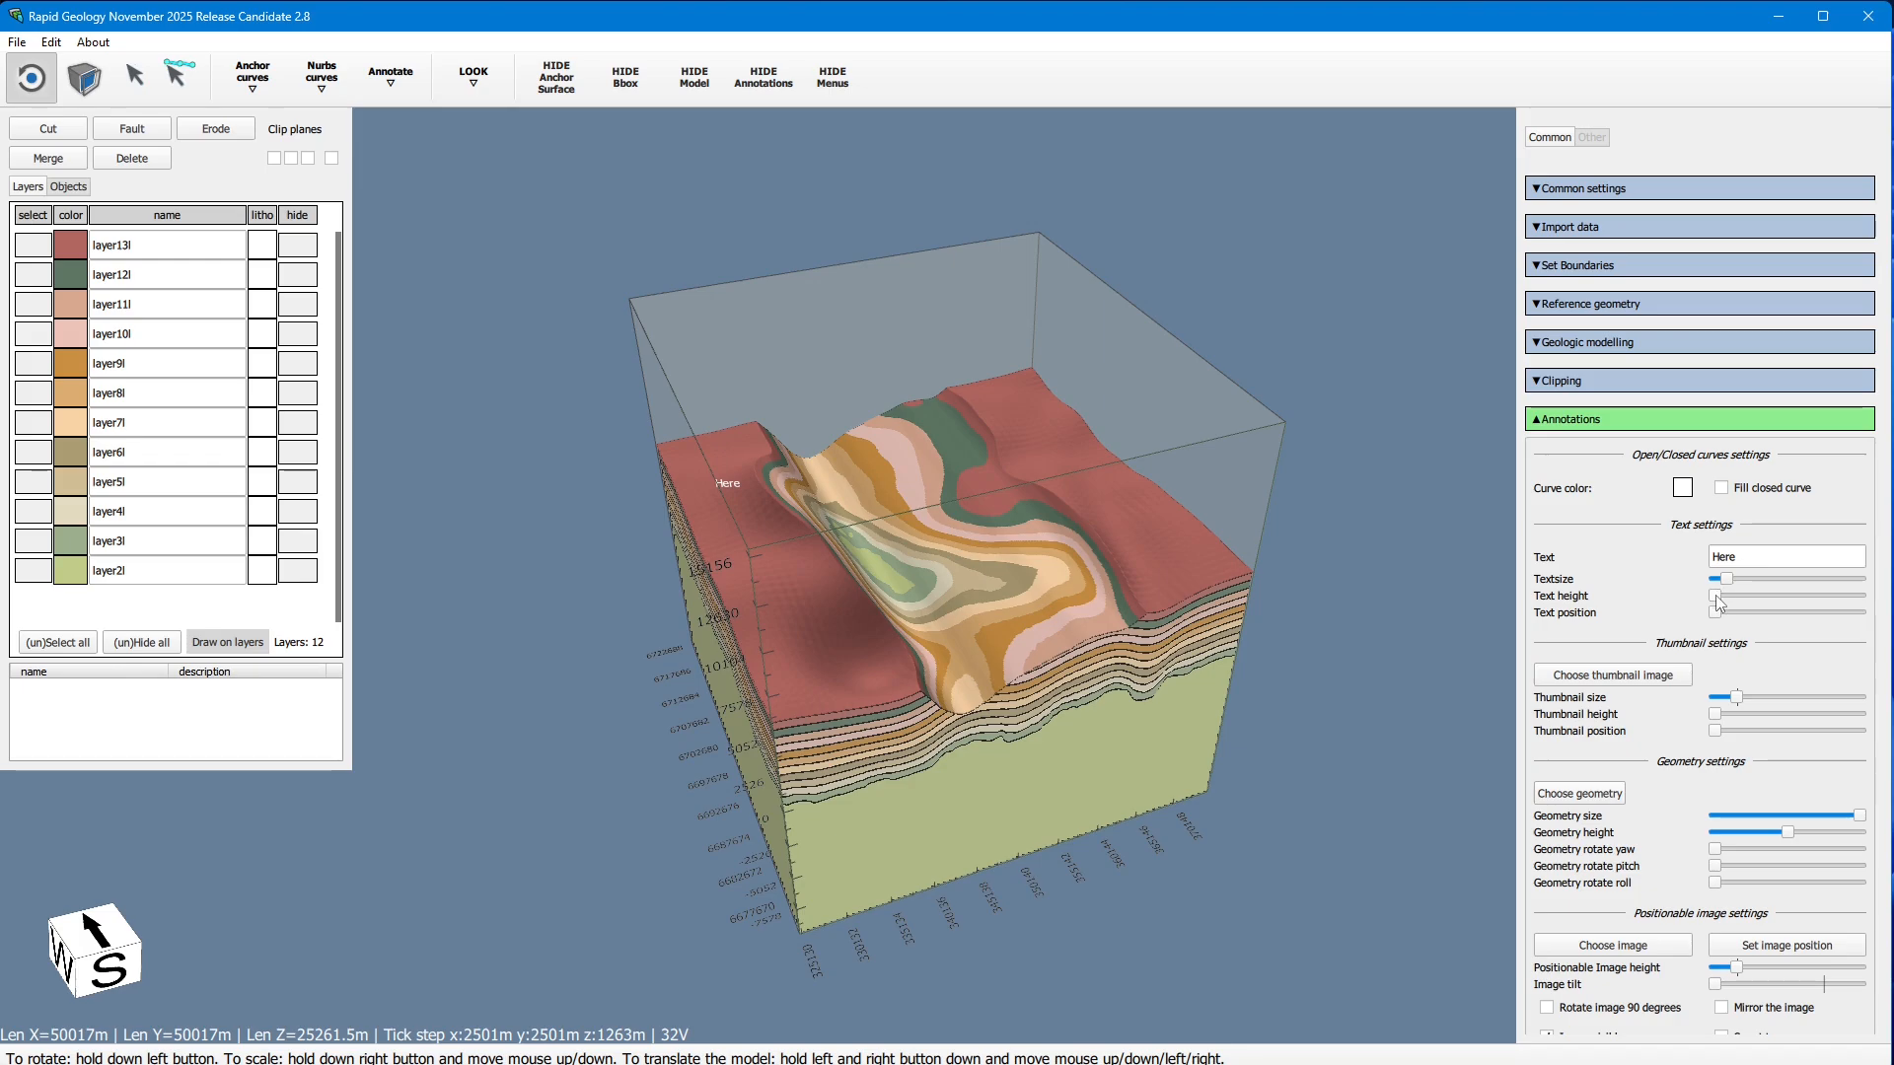
pyautogui.moveTo(1715, 595); pyautogui.dragTo(1771, 598)
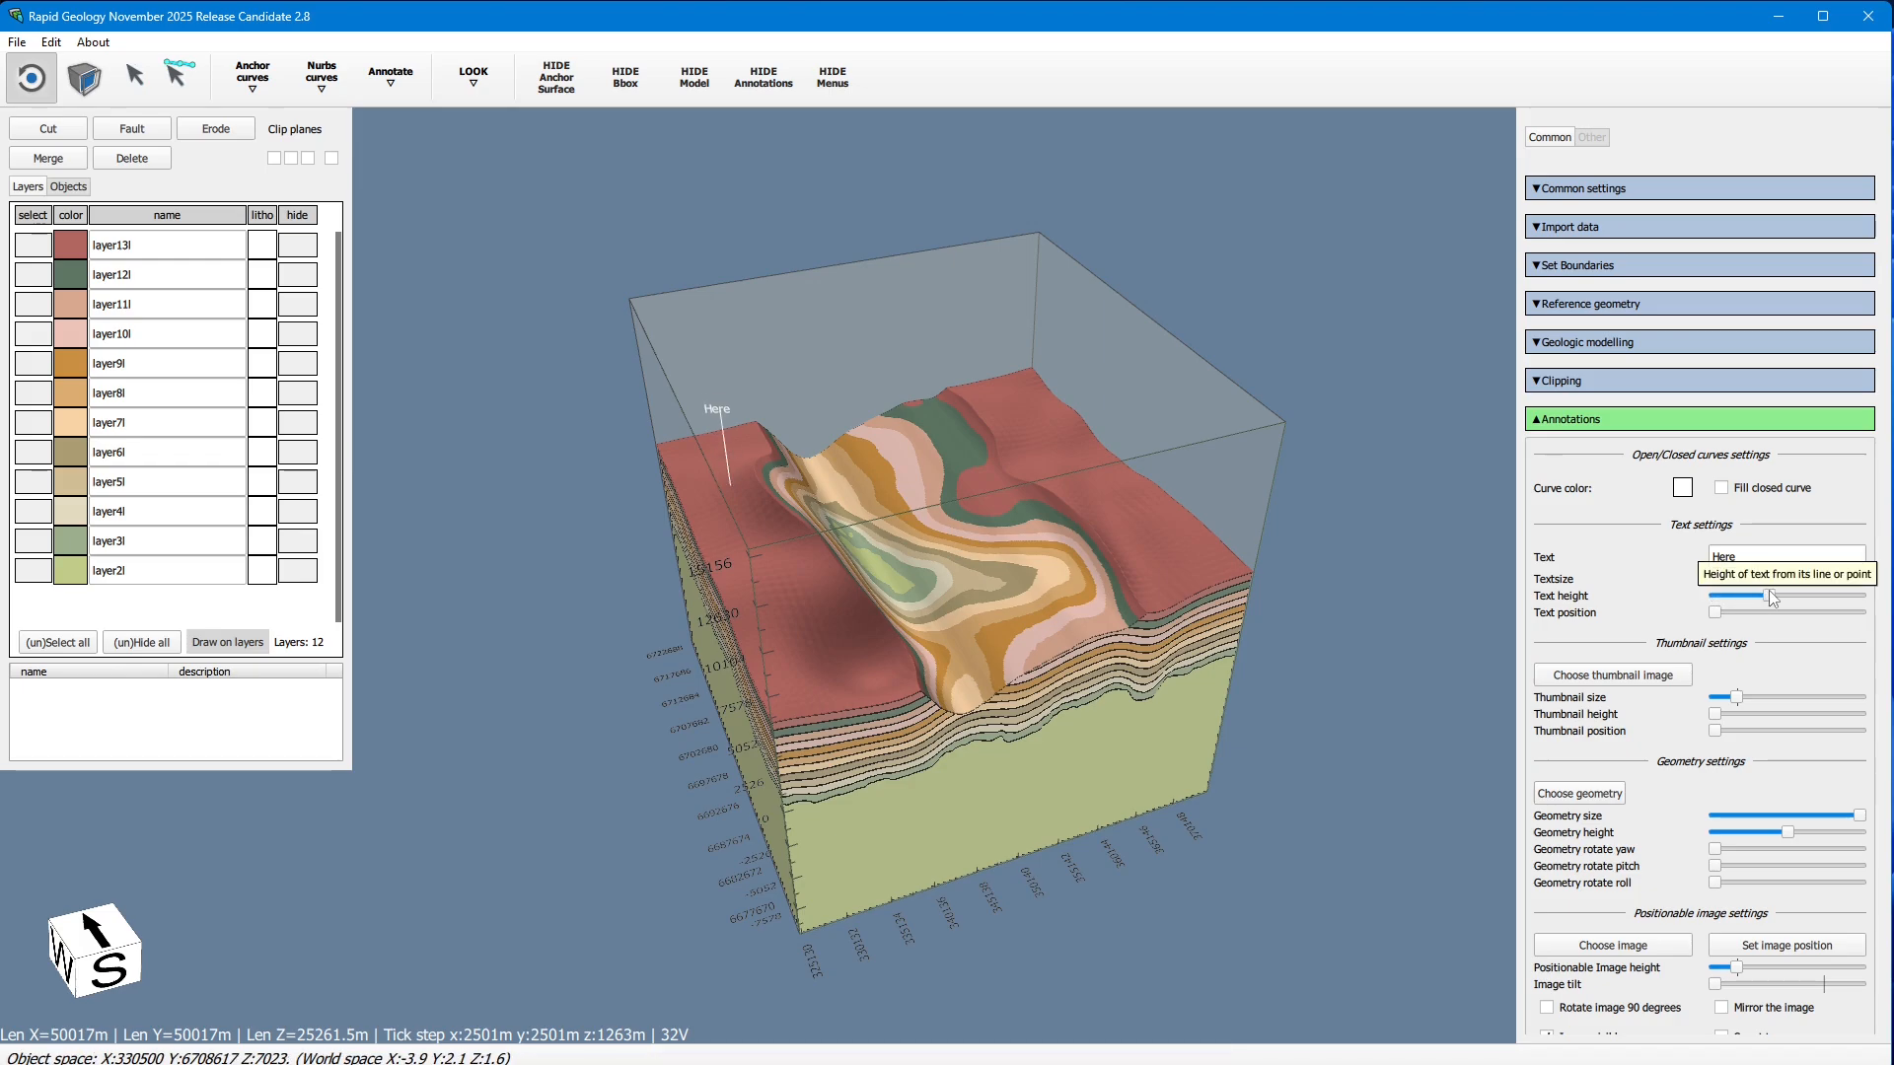
pyautogui.click(1742, 579)
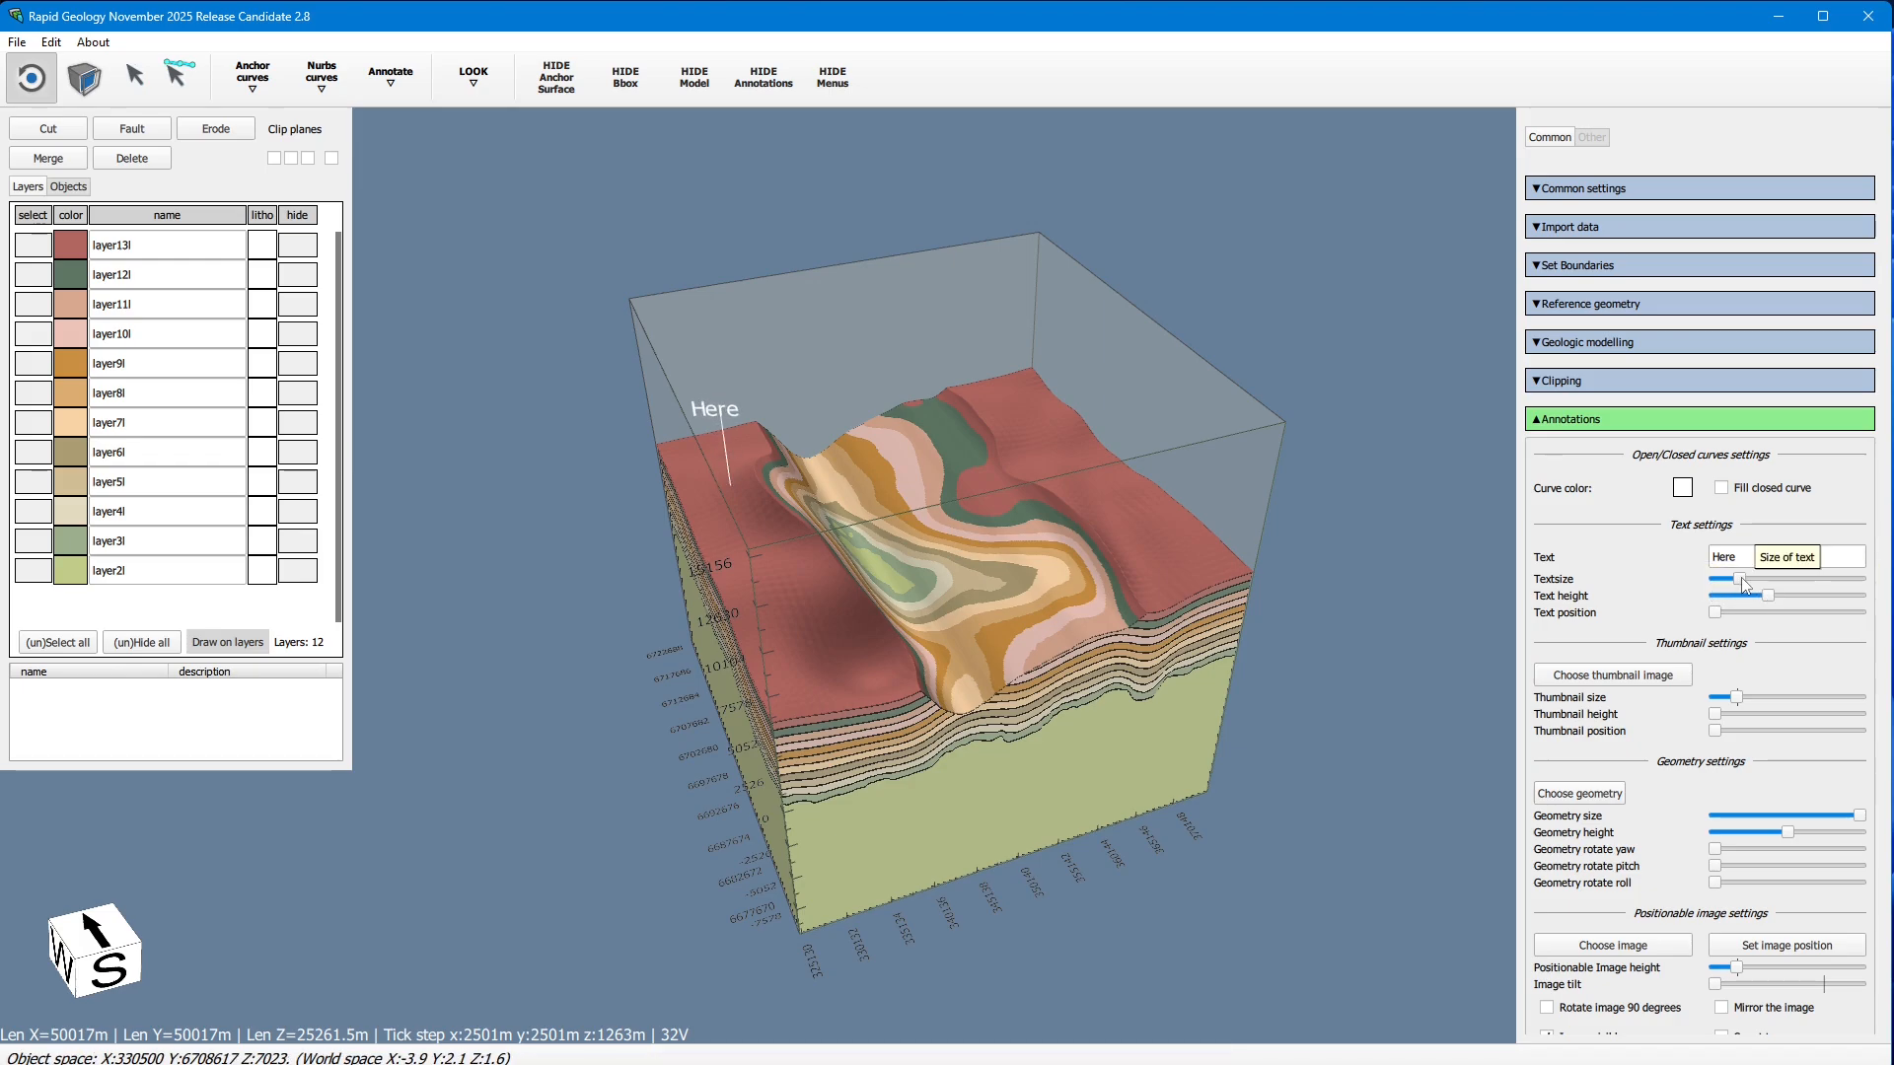
pyautogui.moveTo(1736, 579); pyautogui.dragTo(1732, 579)
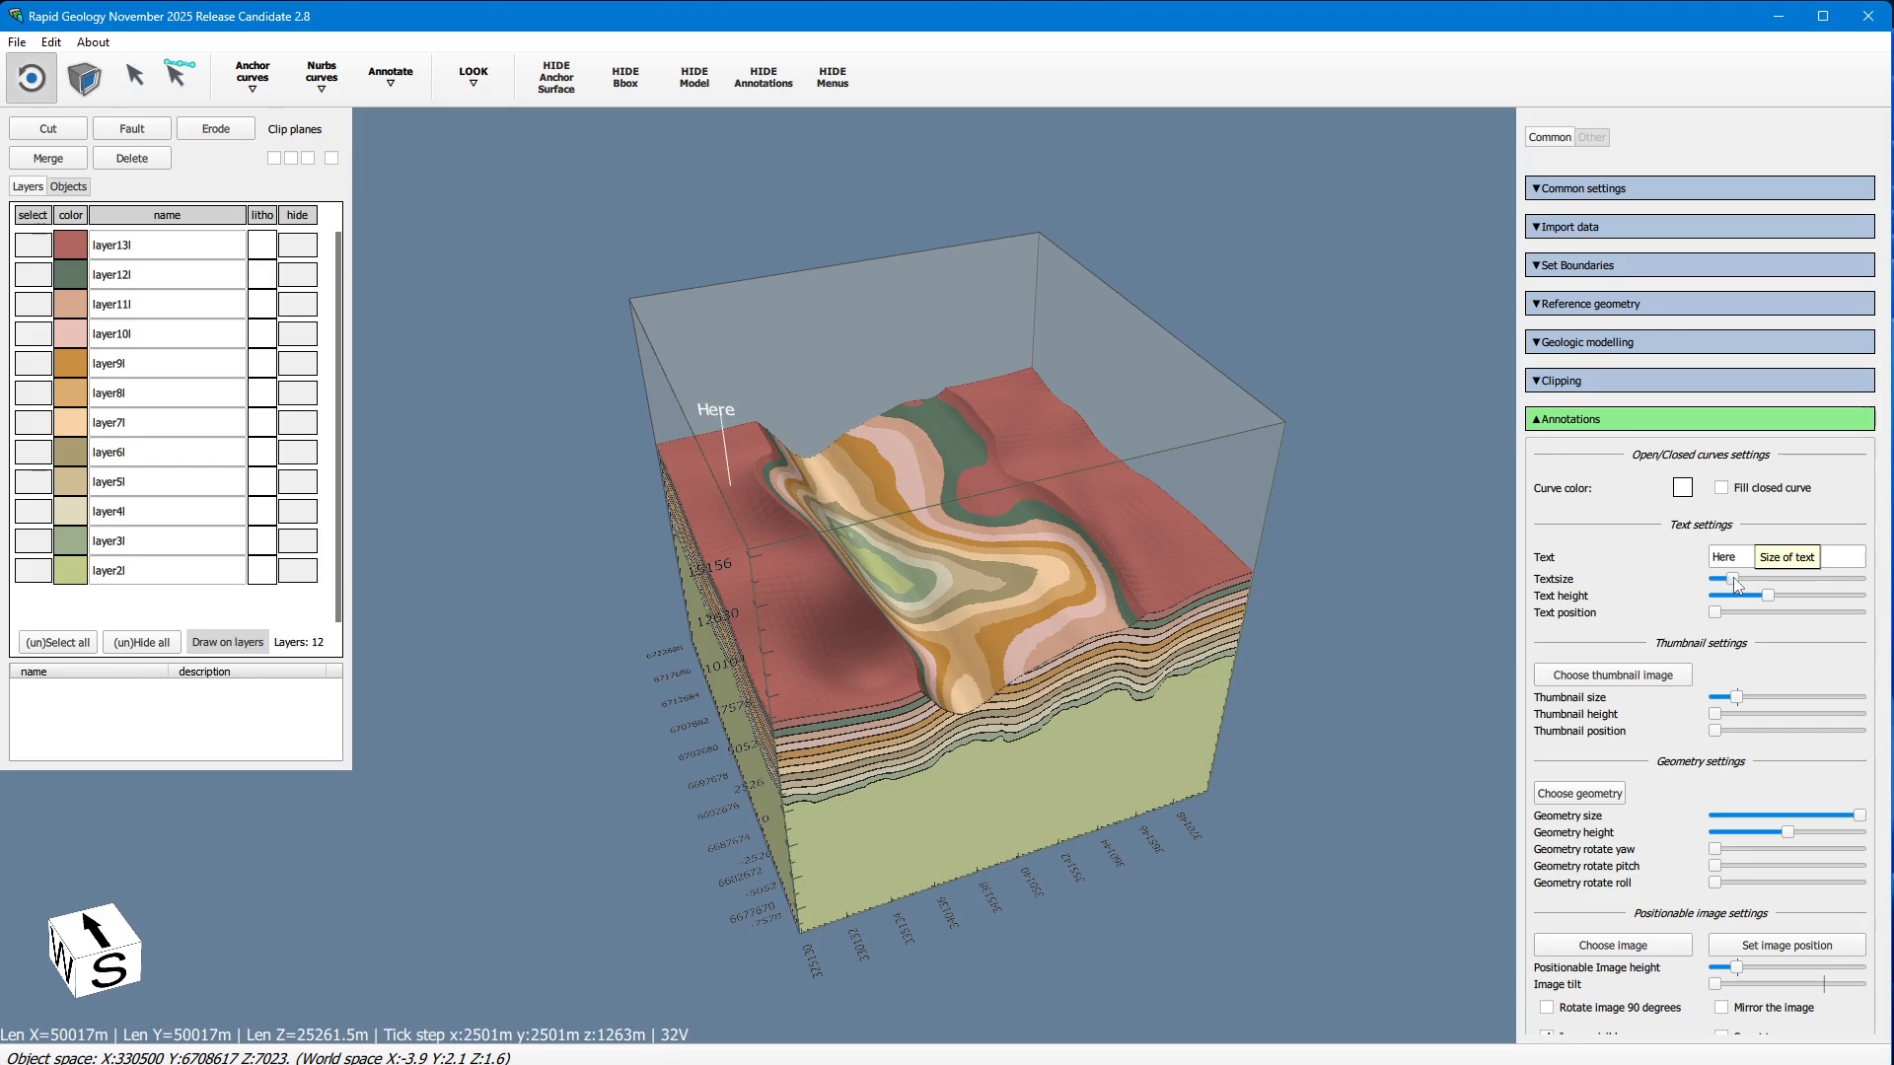
# Step: Add the Cloud_2.png thumbnail to the point and raise it to just below the "Here" label
pyautogui.click(1645, 679)
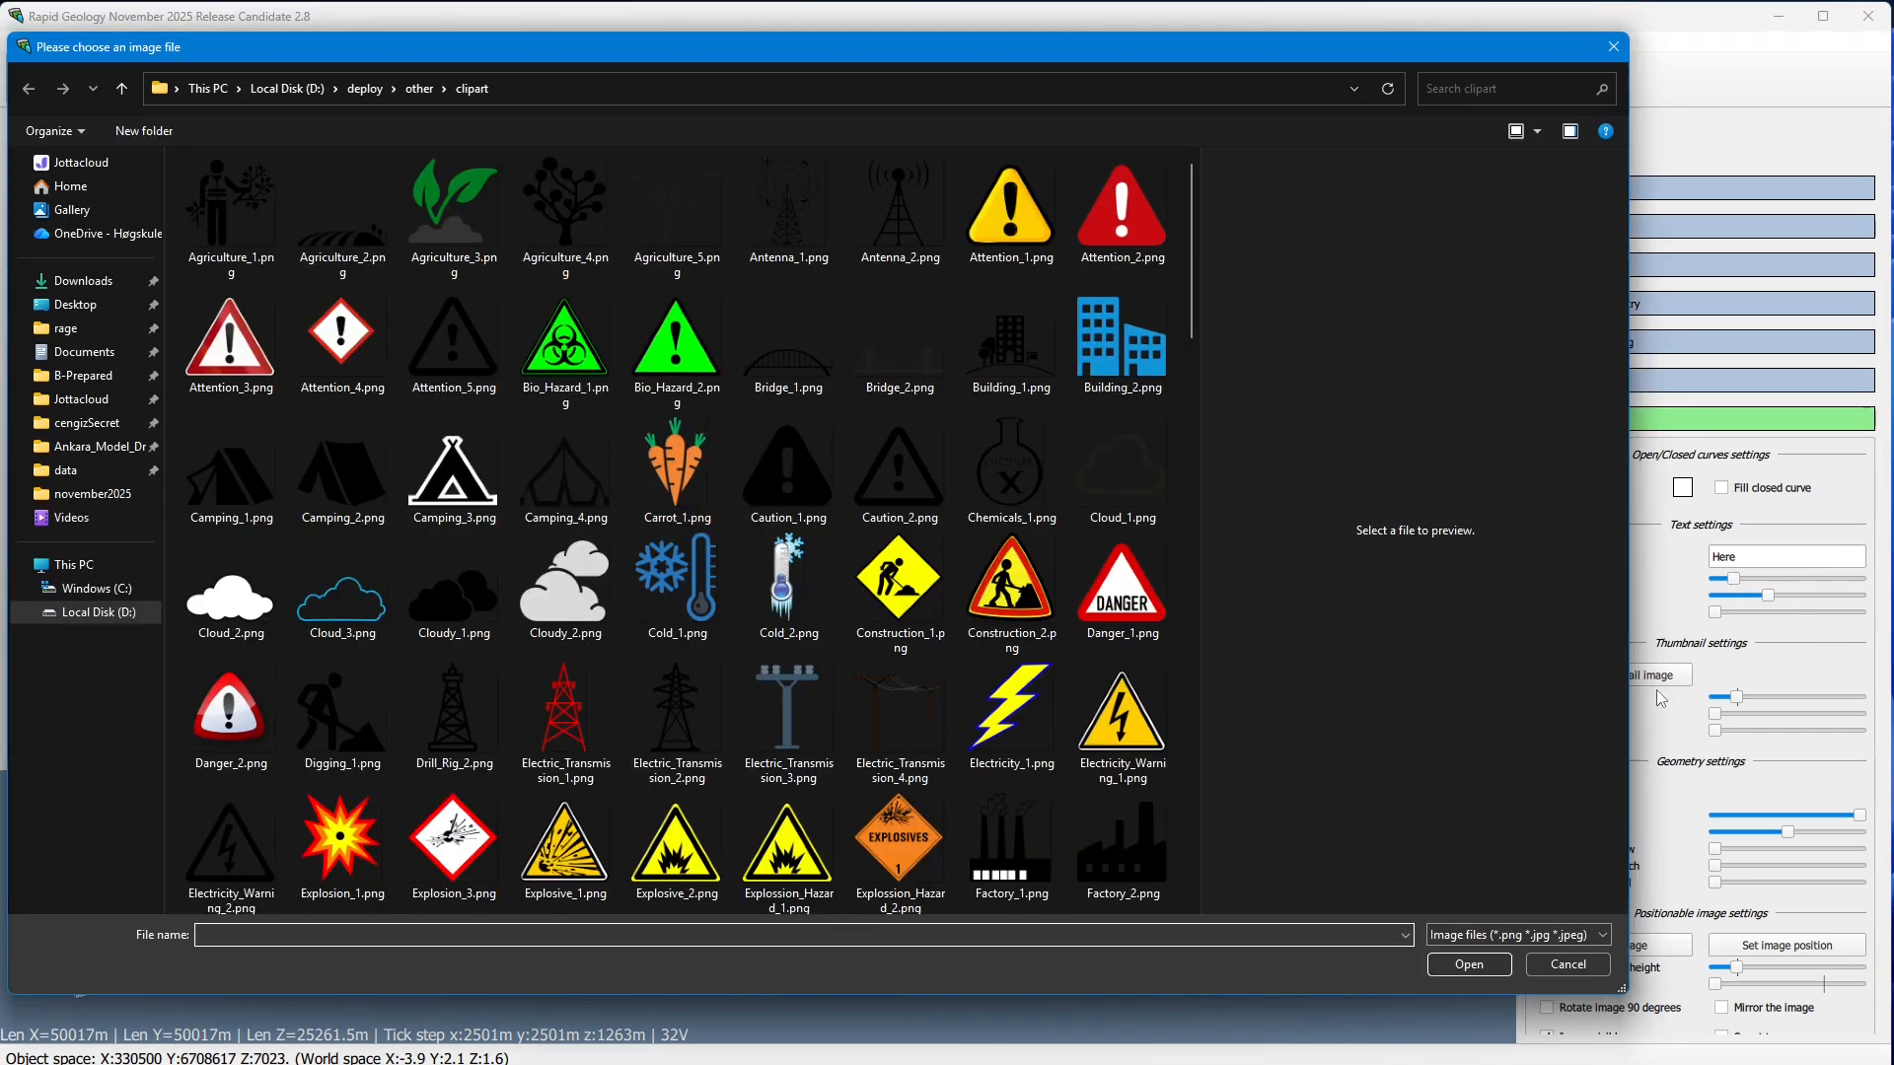
pyautogui.click(235, 598)
pyautogui.click(1467, 964)
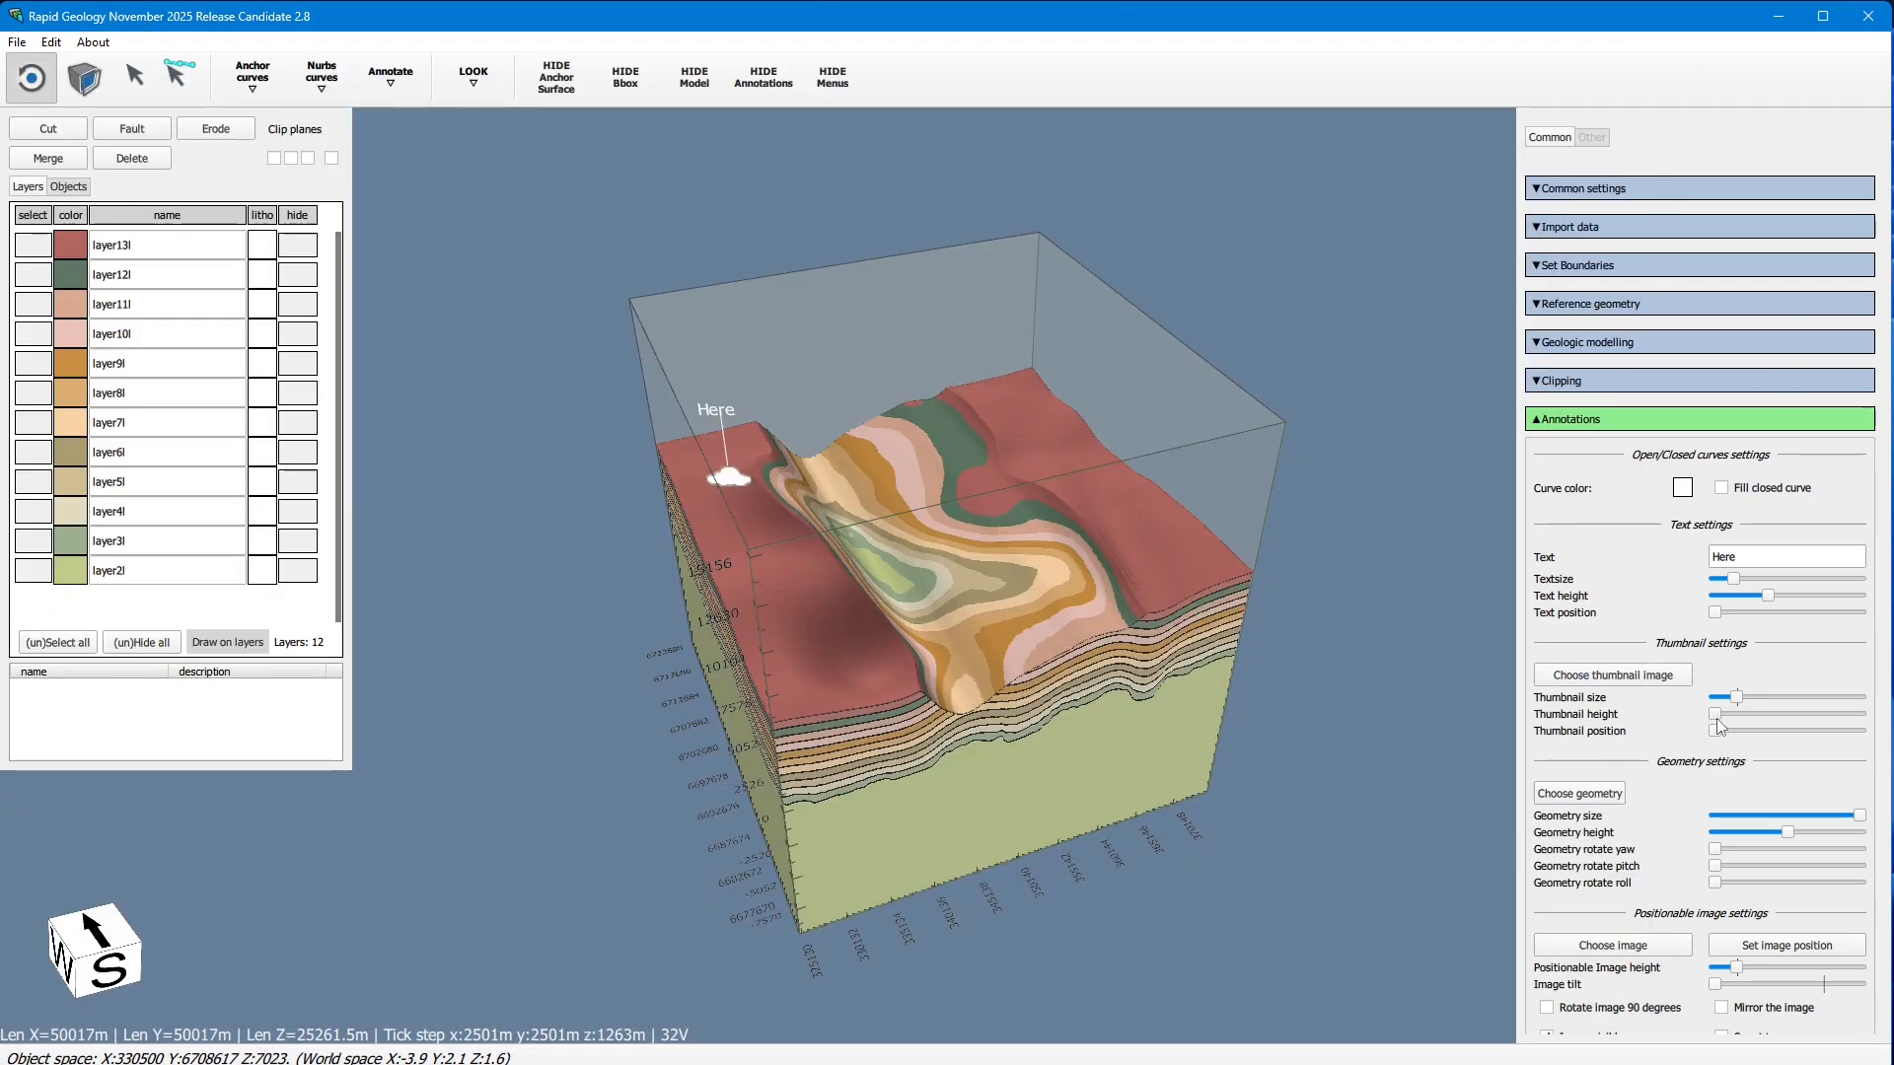
pyautogui.moveTo(1716, 714); pyautogui.dragTo(1834, 722)
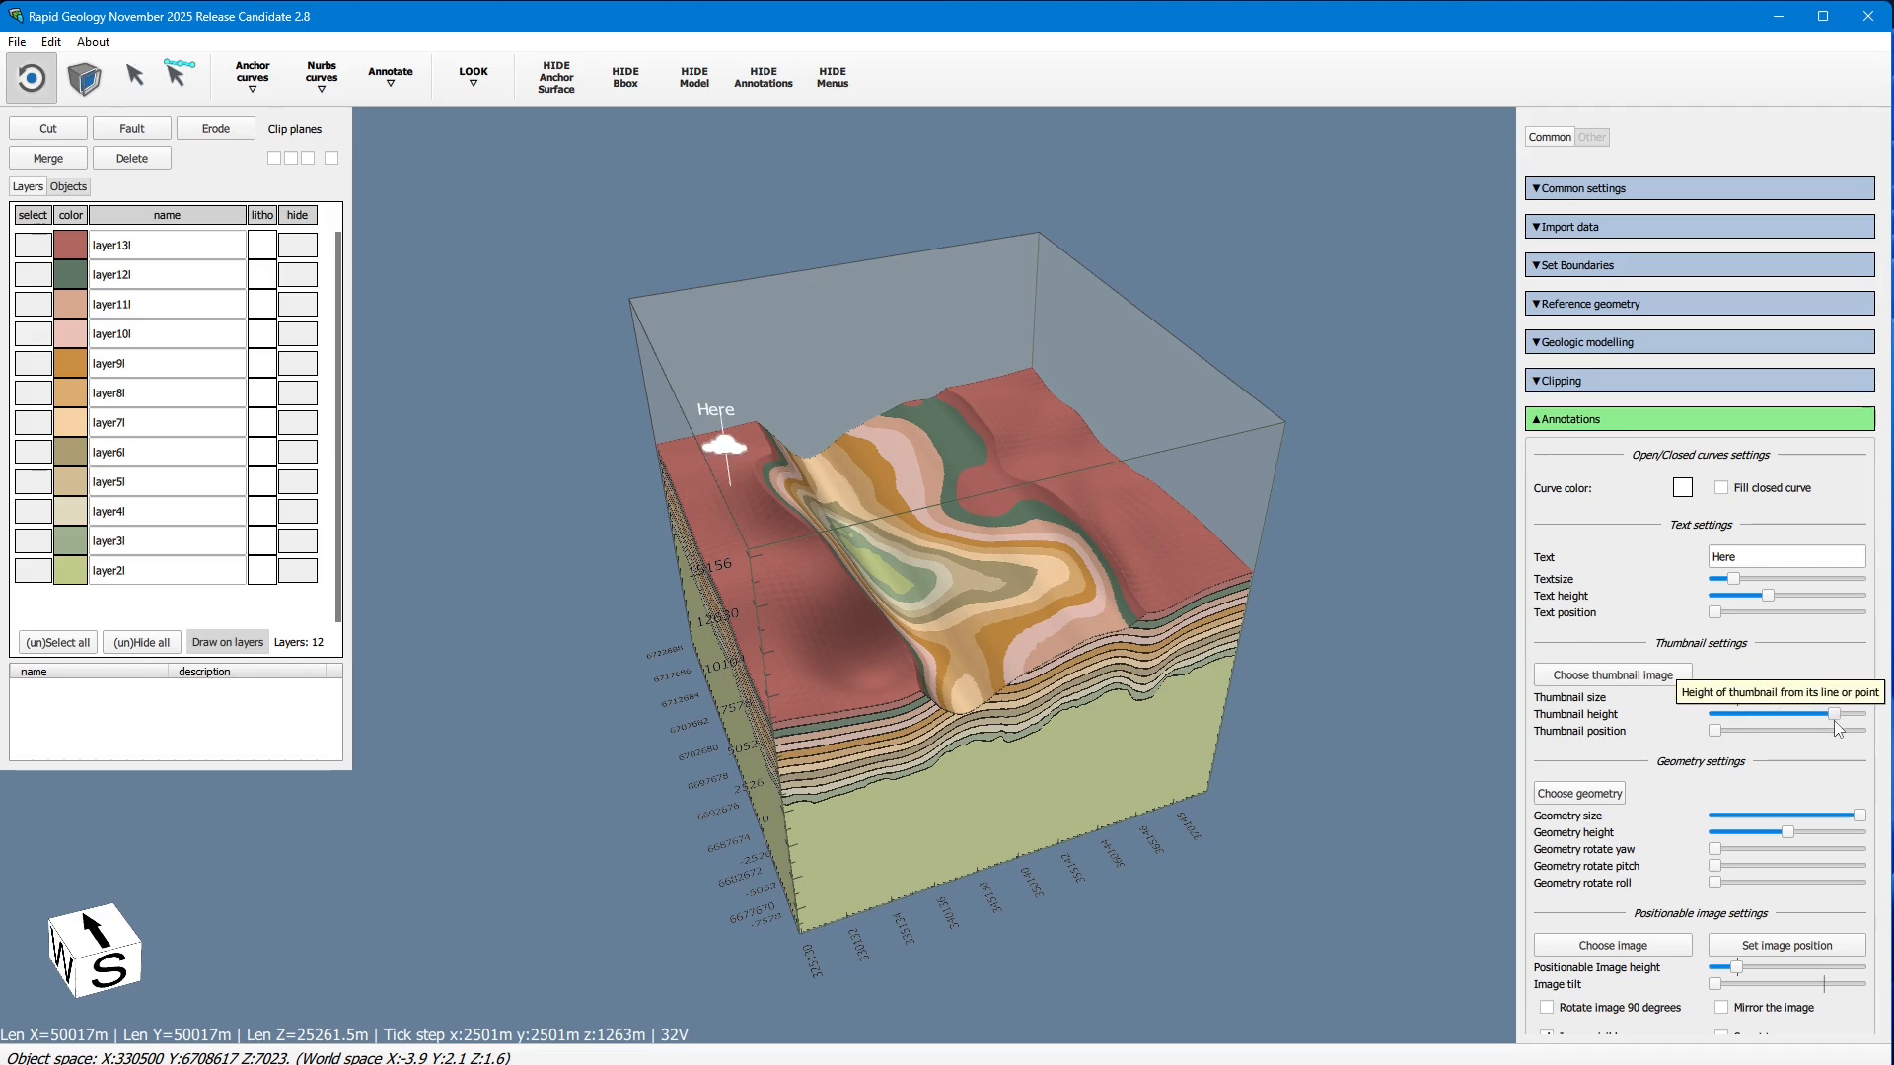
pyautogui.moveTo(1283, 393); pyautogui.dragTo(1194, 406)
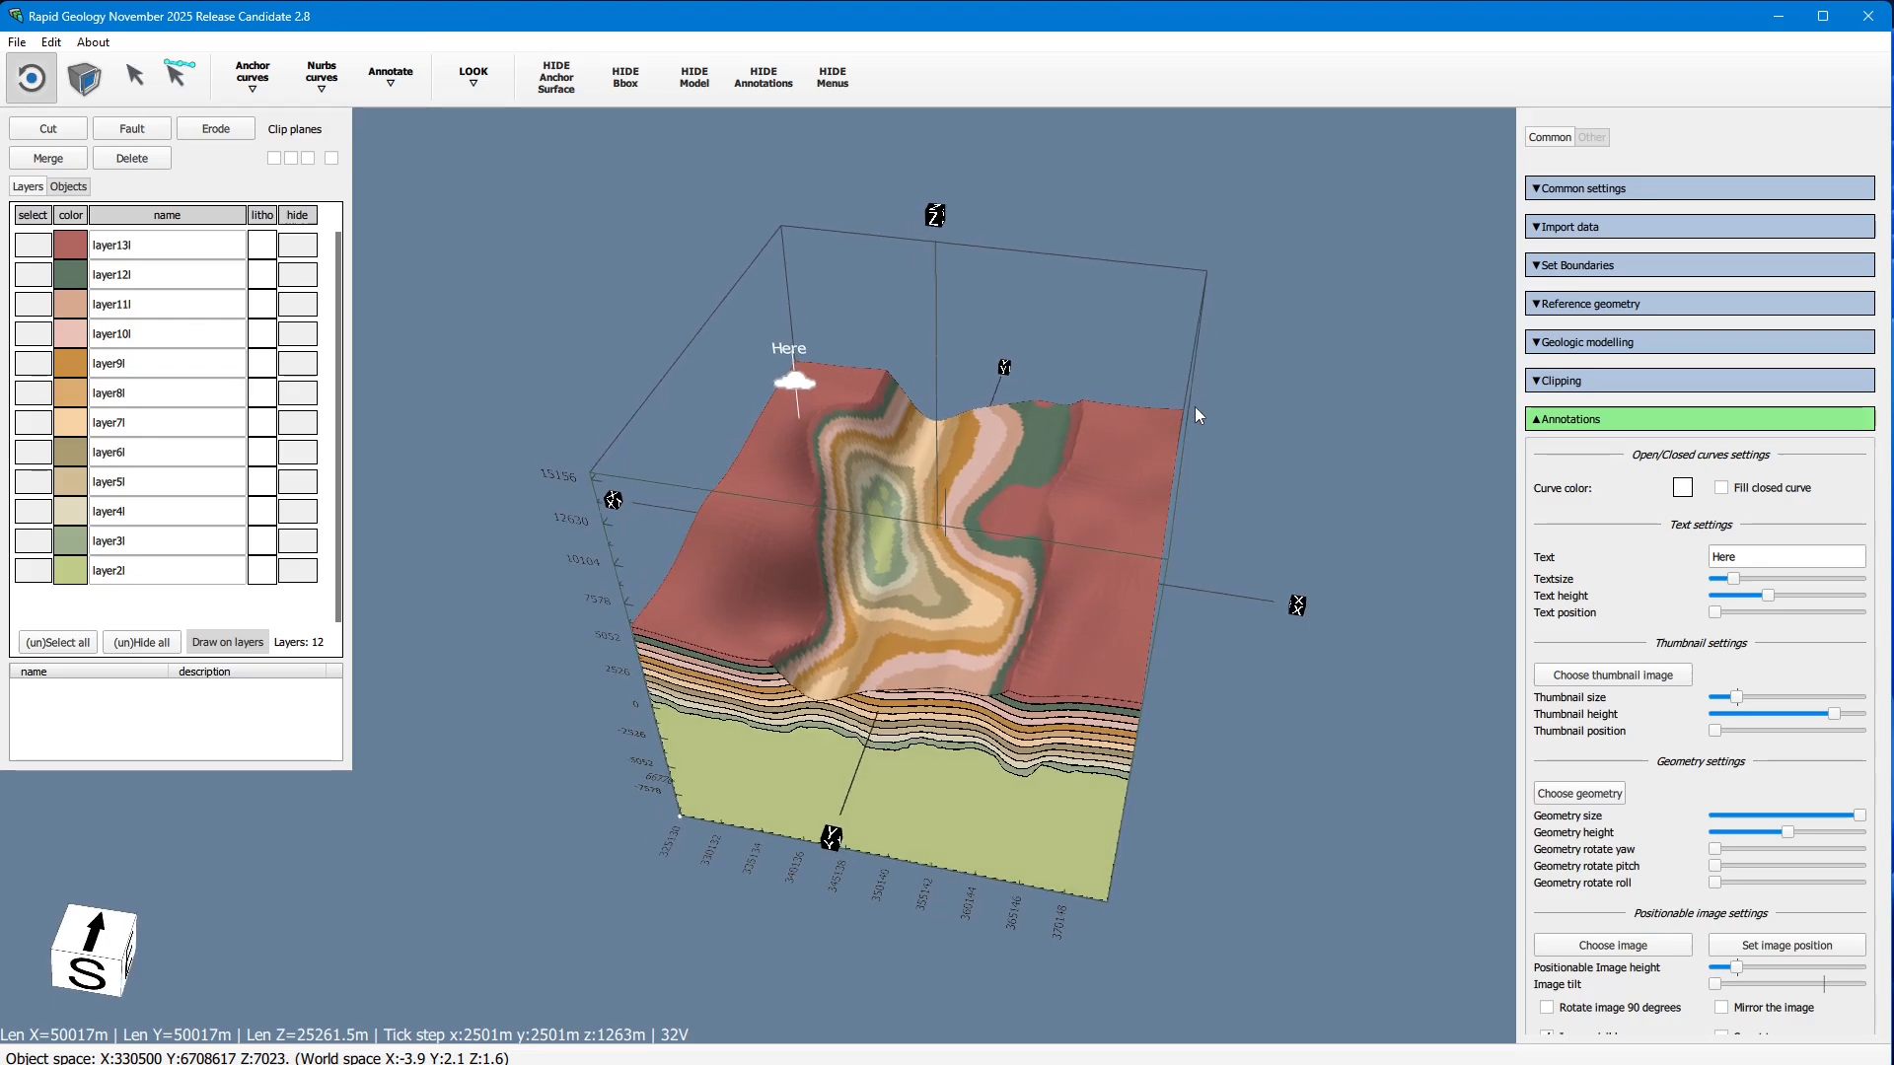
# Step: Place the tower2.jpg geometry at the point, reduce its size to about half of the range, and inspect it from several sides
pyautogui.click(1590, 794)
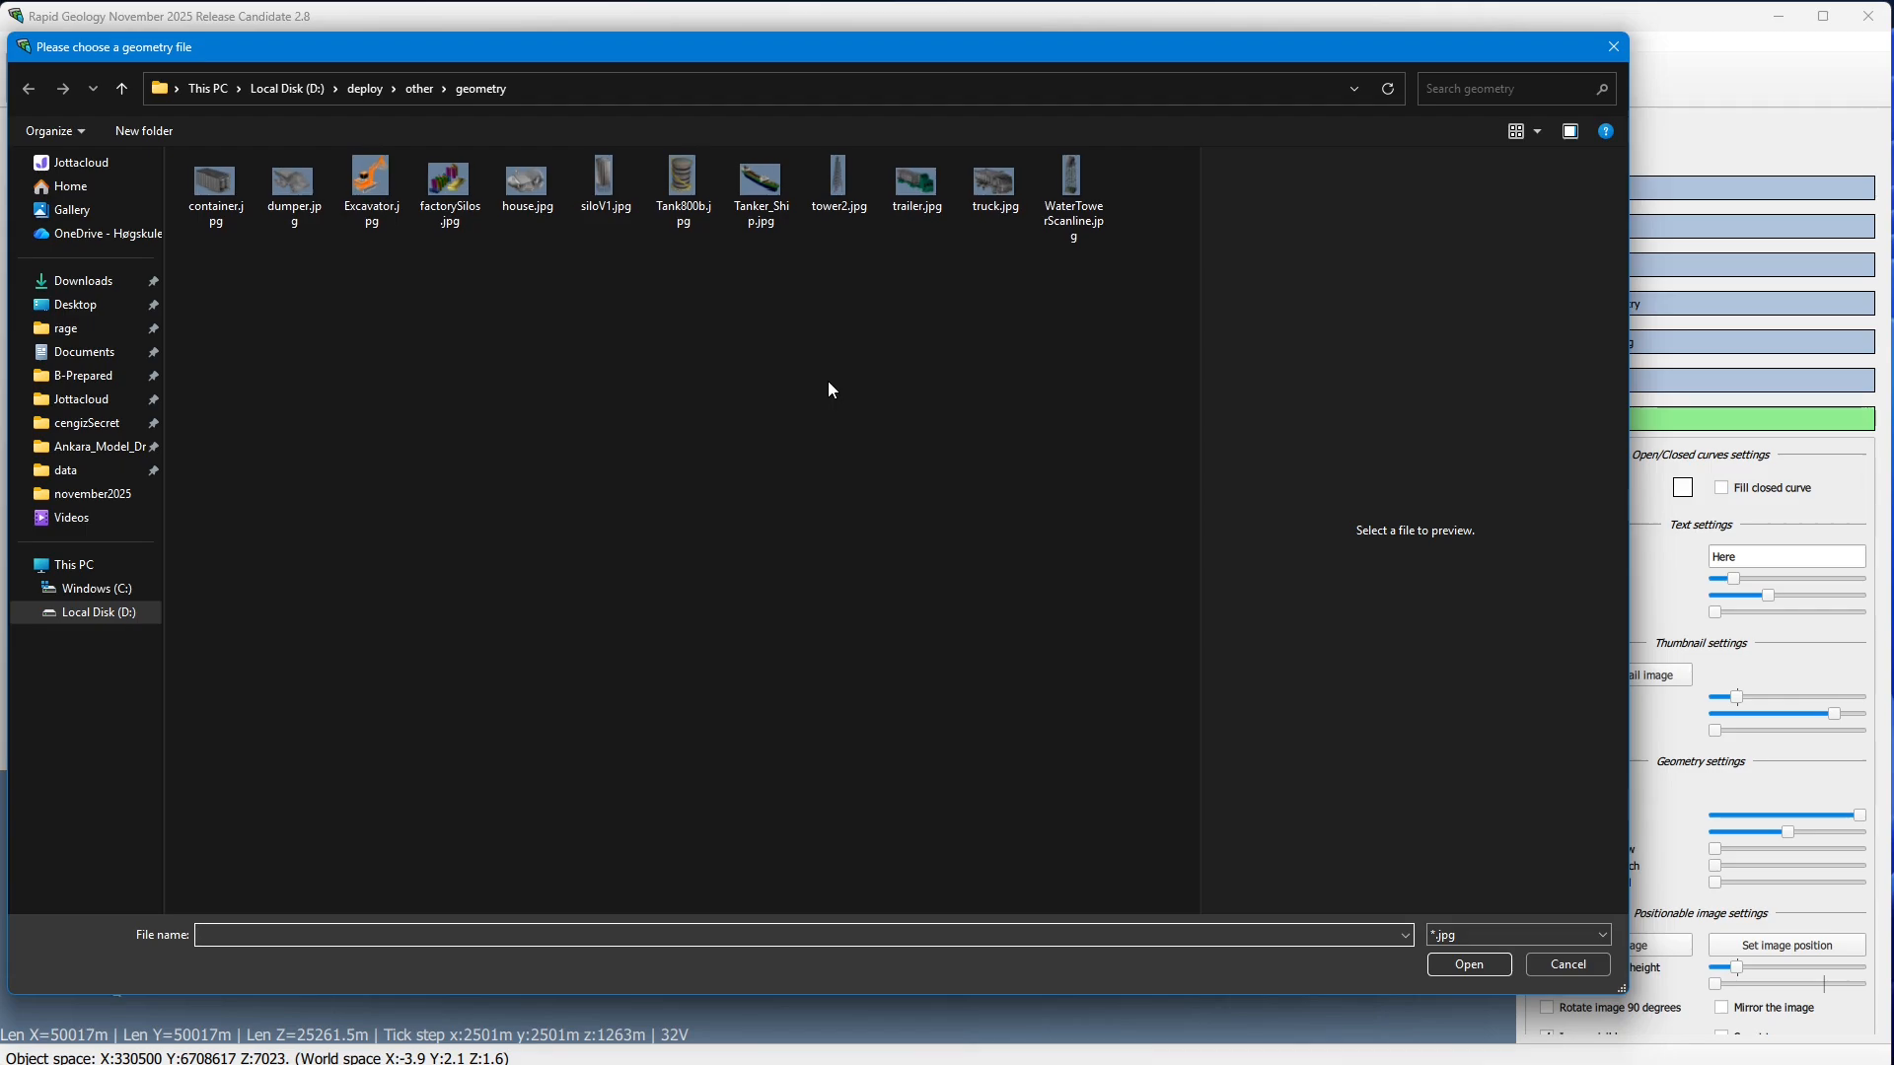
pyautogui.keyDown('ctrl'); pyautogui.scroll(3, 827, 381); pyautogui.keyUp('ctrl')
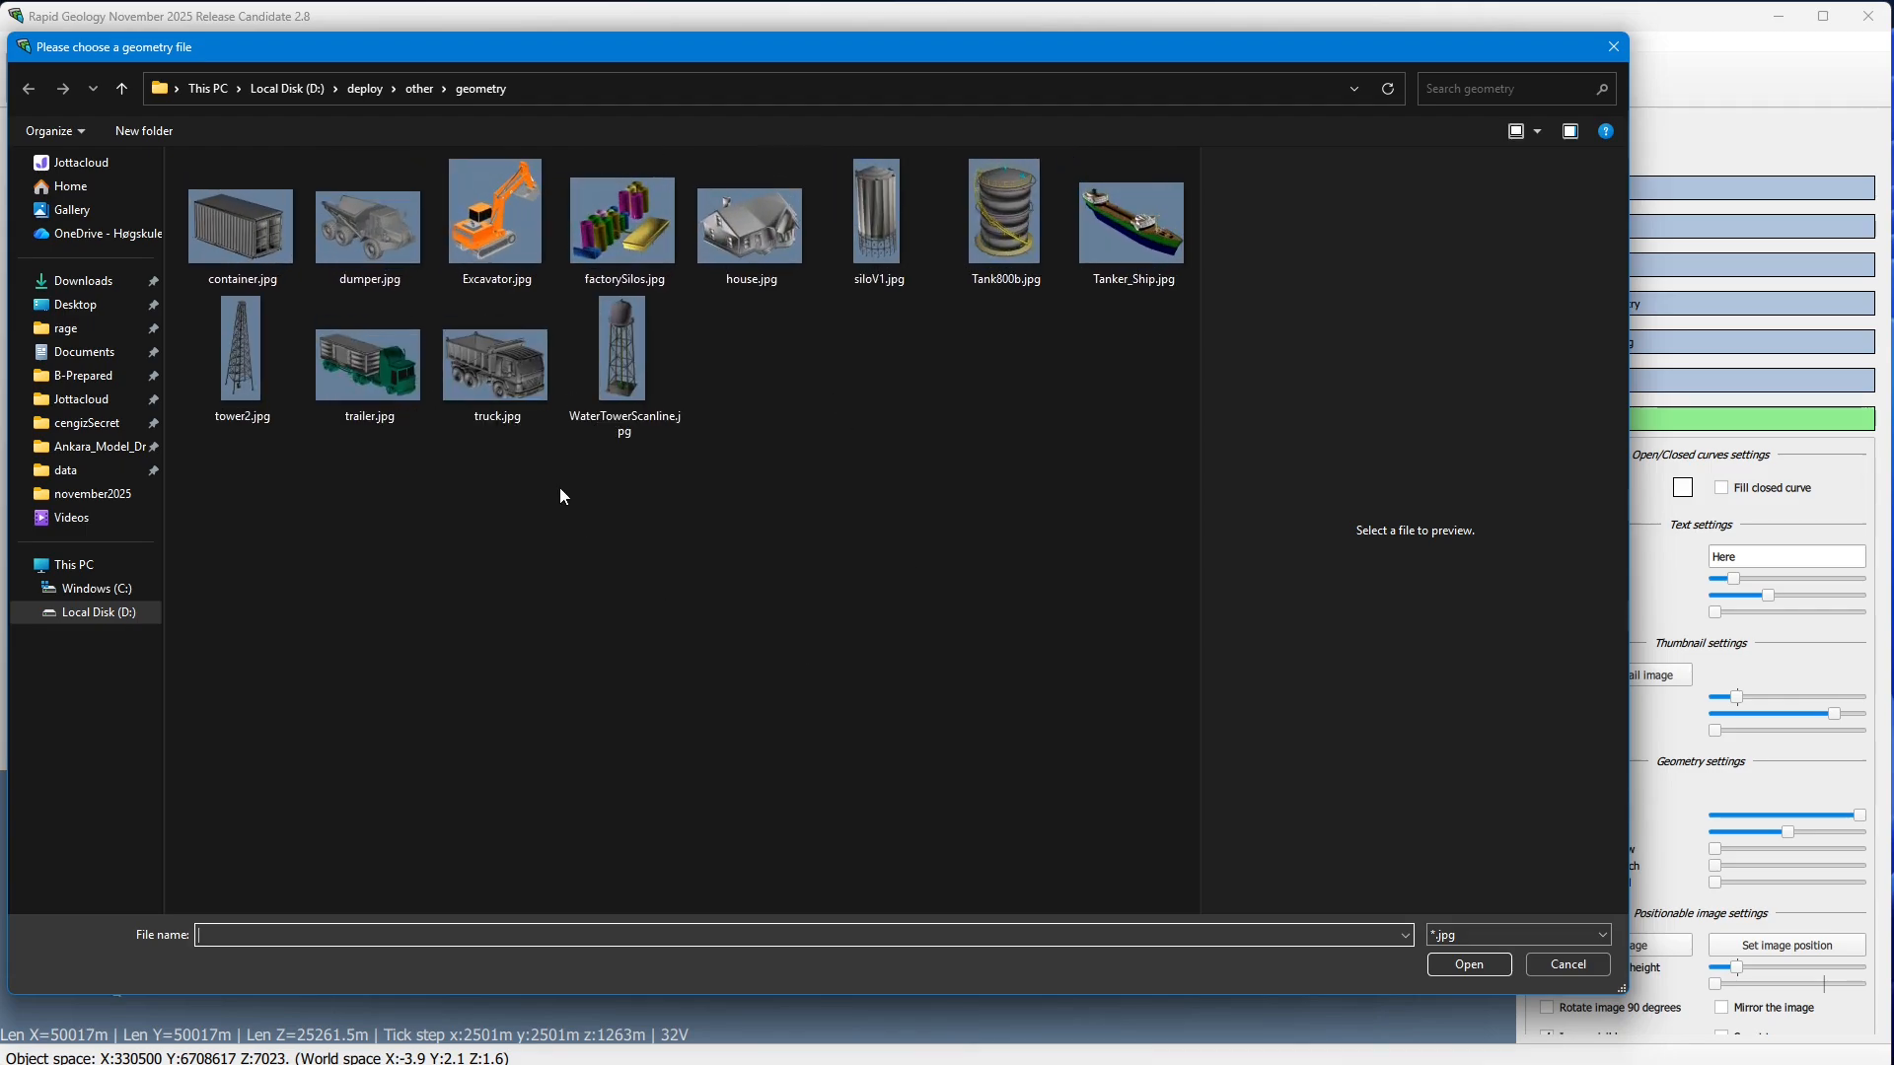
pyautogui.doubleClick(251, 350)
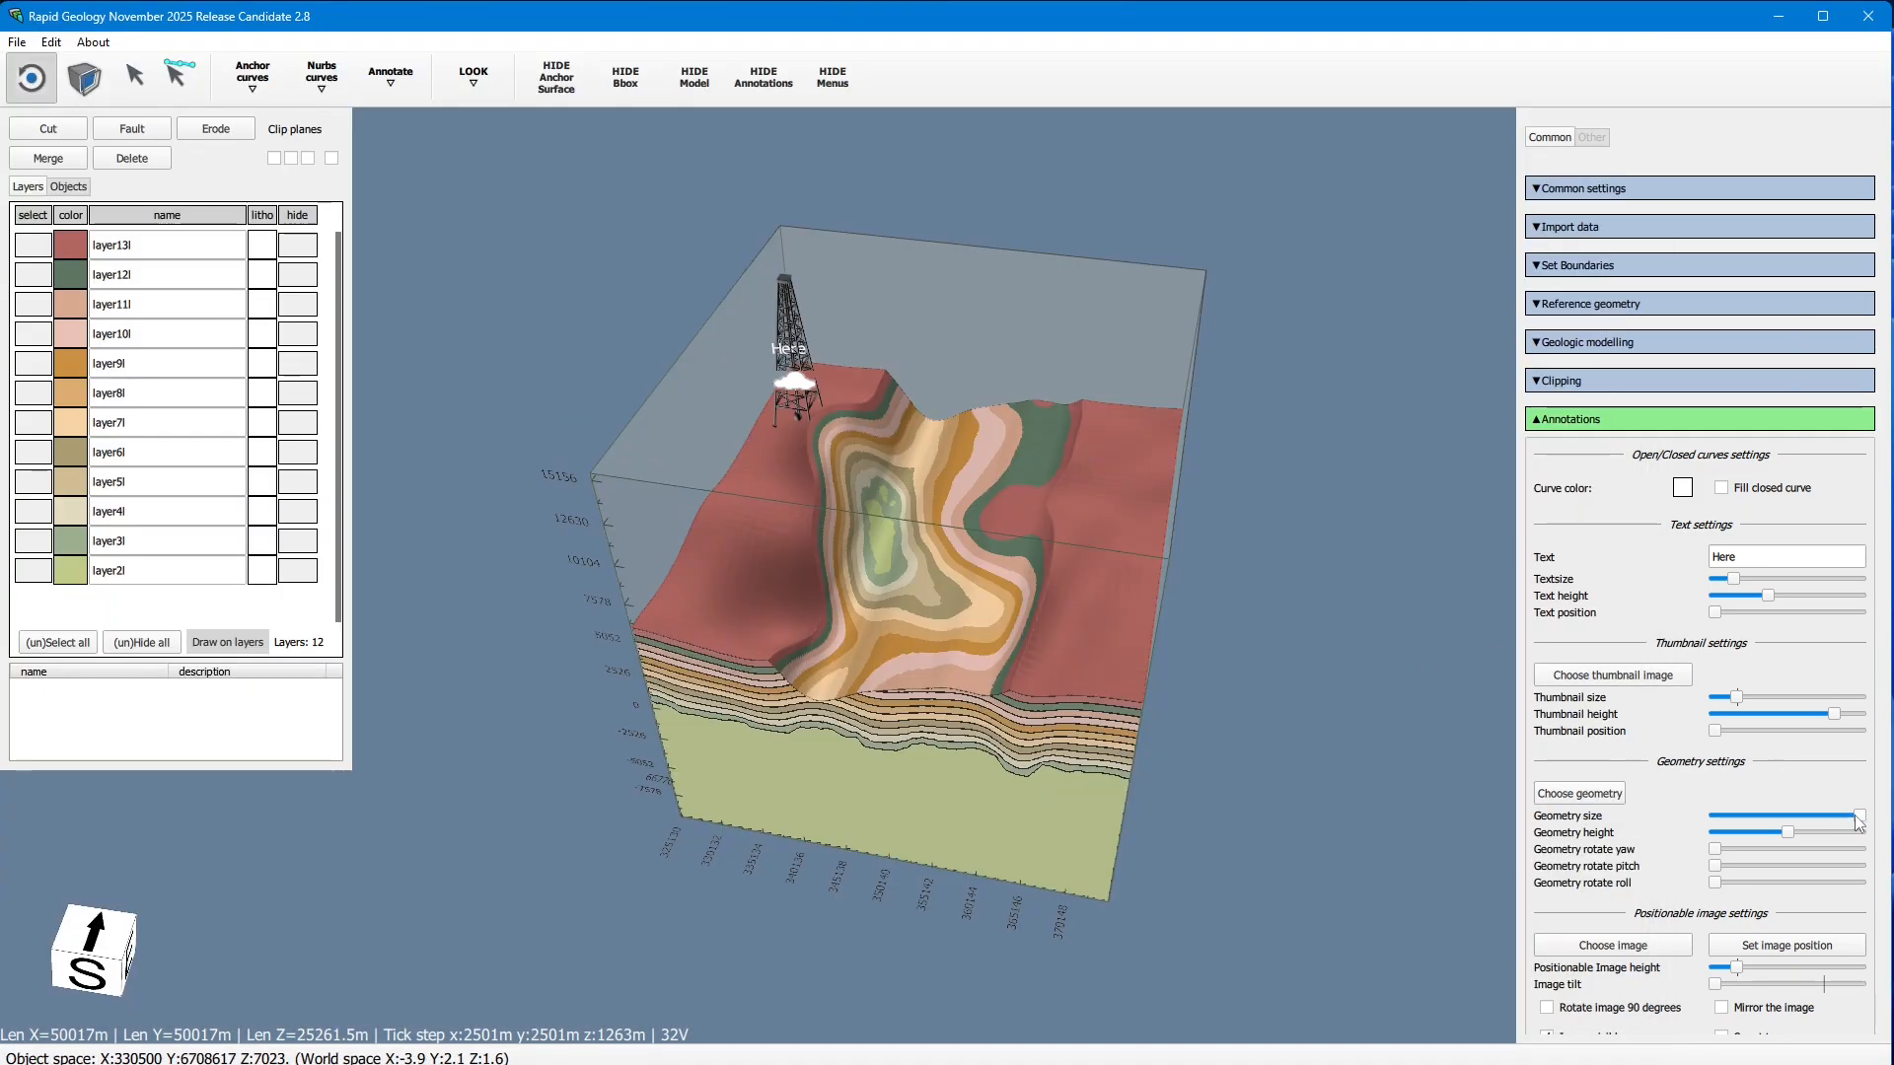
pyautogui.moveTo(1860, 816); pyautogui.dragTo(1778, 818)
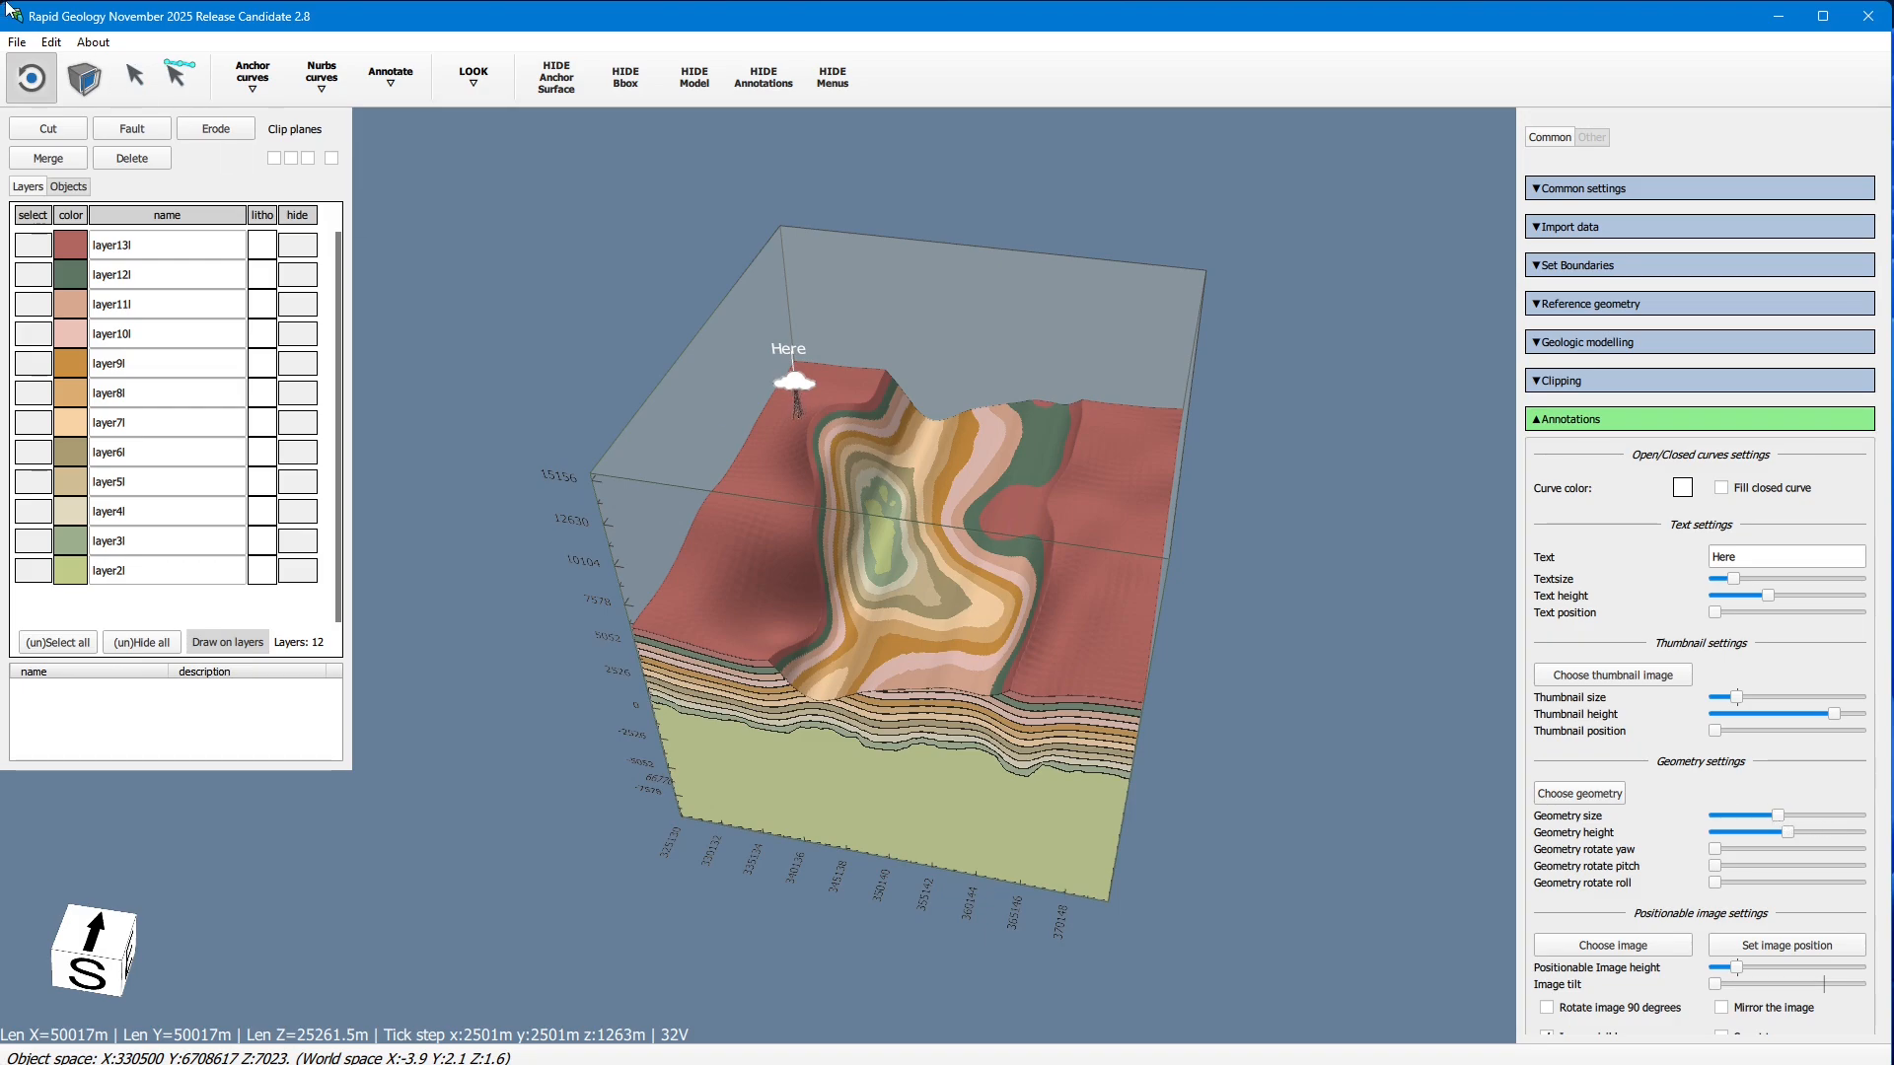
pyautogui.moveTo(767, 590); pyautogui.dragTo(718, 738)
pyautogui.scroll(10, 771, 611)
pyautogui.moveTo(772, 641); pyautogui.dragTo(859, 548)
pyautogui.scroll(-10, 857, 541)
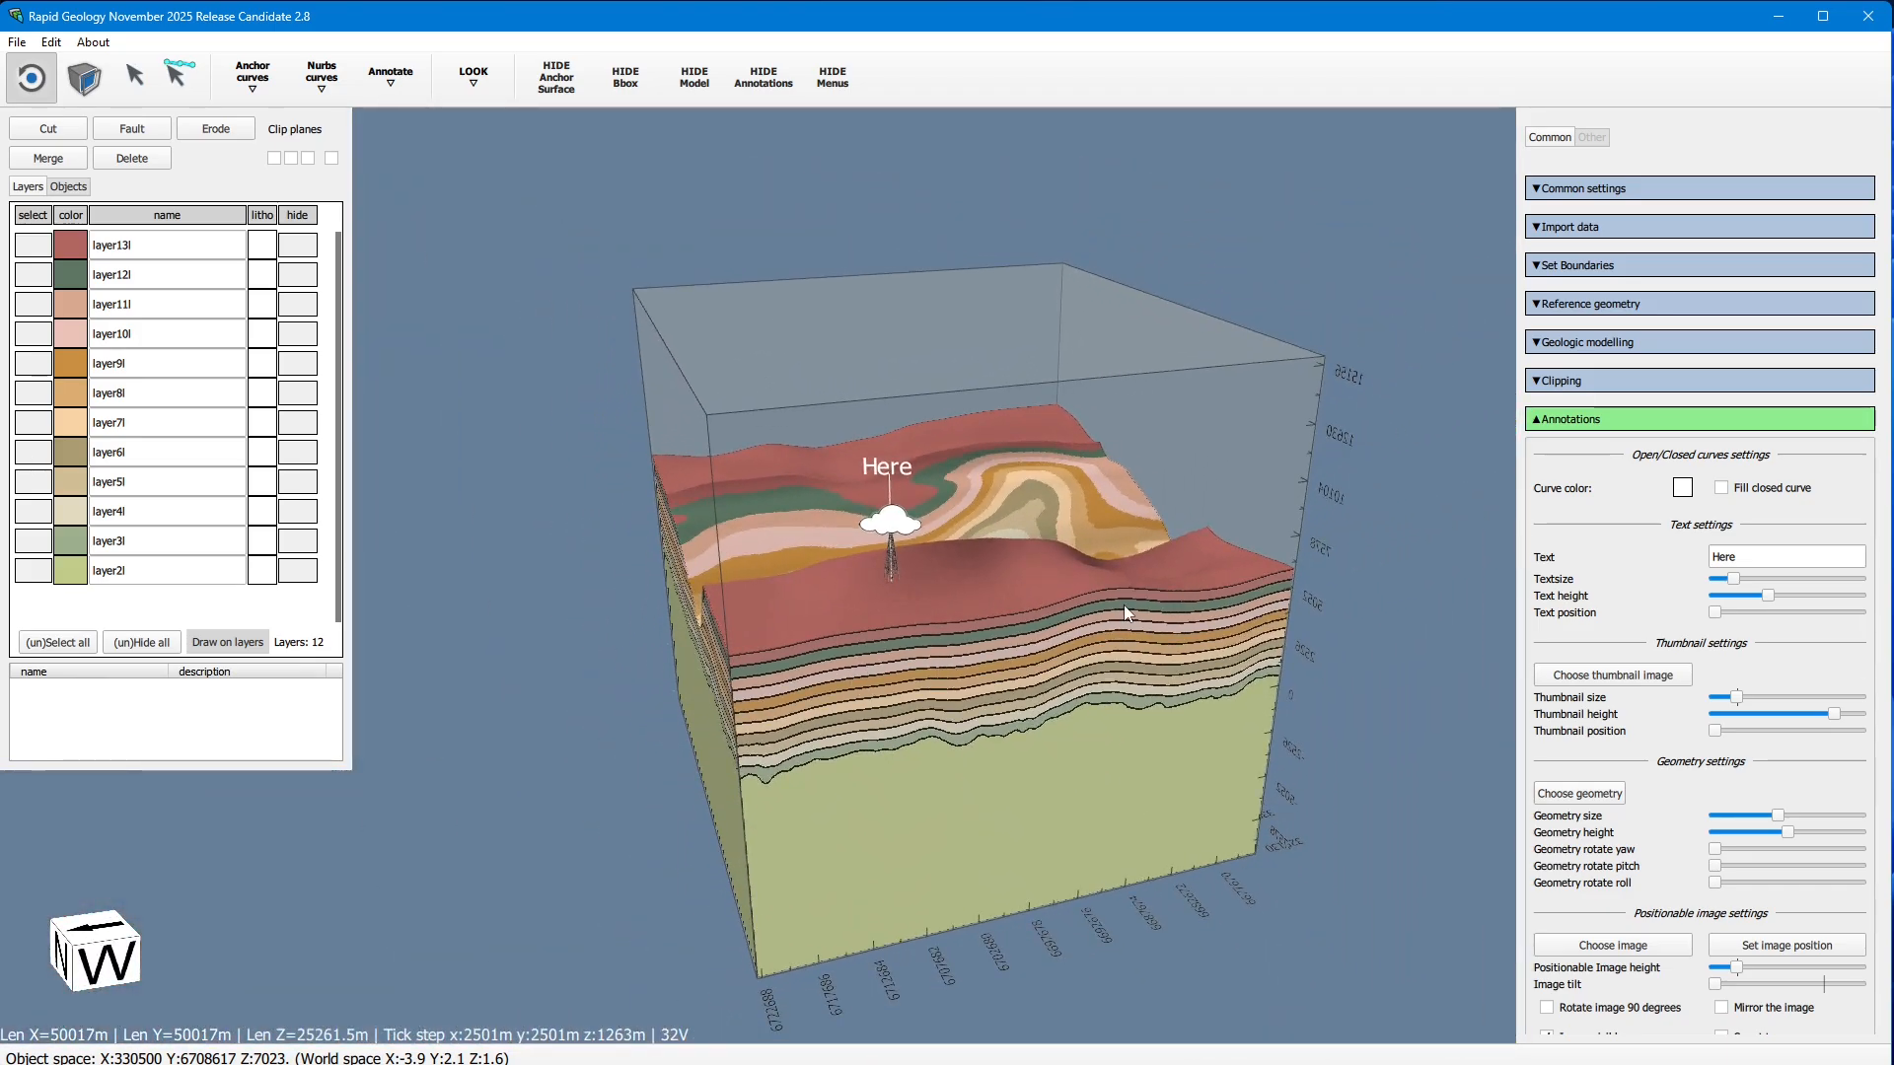
pyautogui.moveTo(1123, 605); pyautogui.dragTo(656, 588)
pyautogui.moveTo(986, 595); pyautogui.dragTo(831, 391)
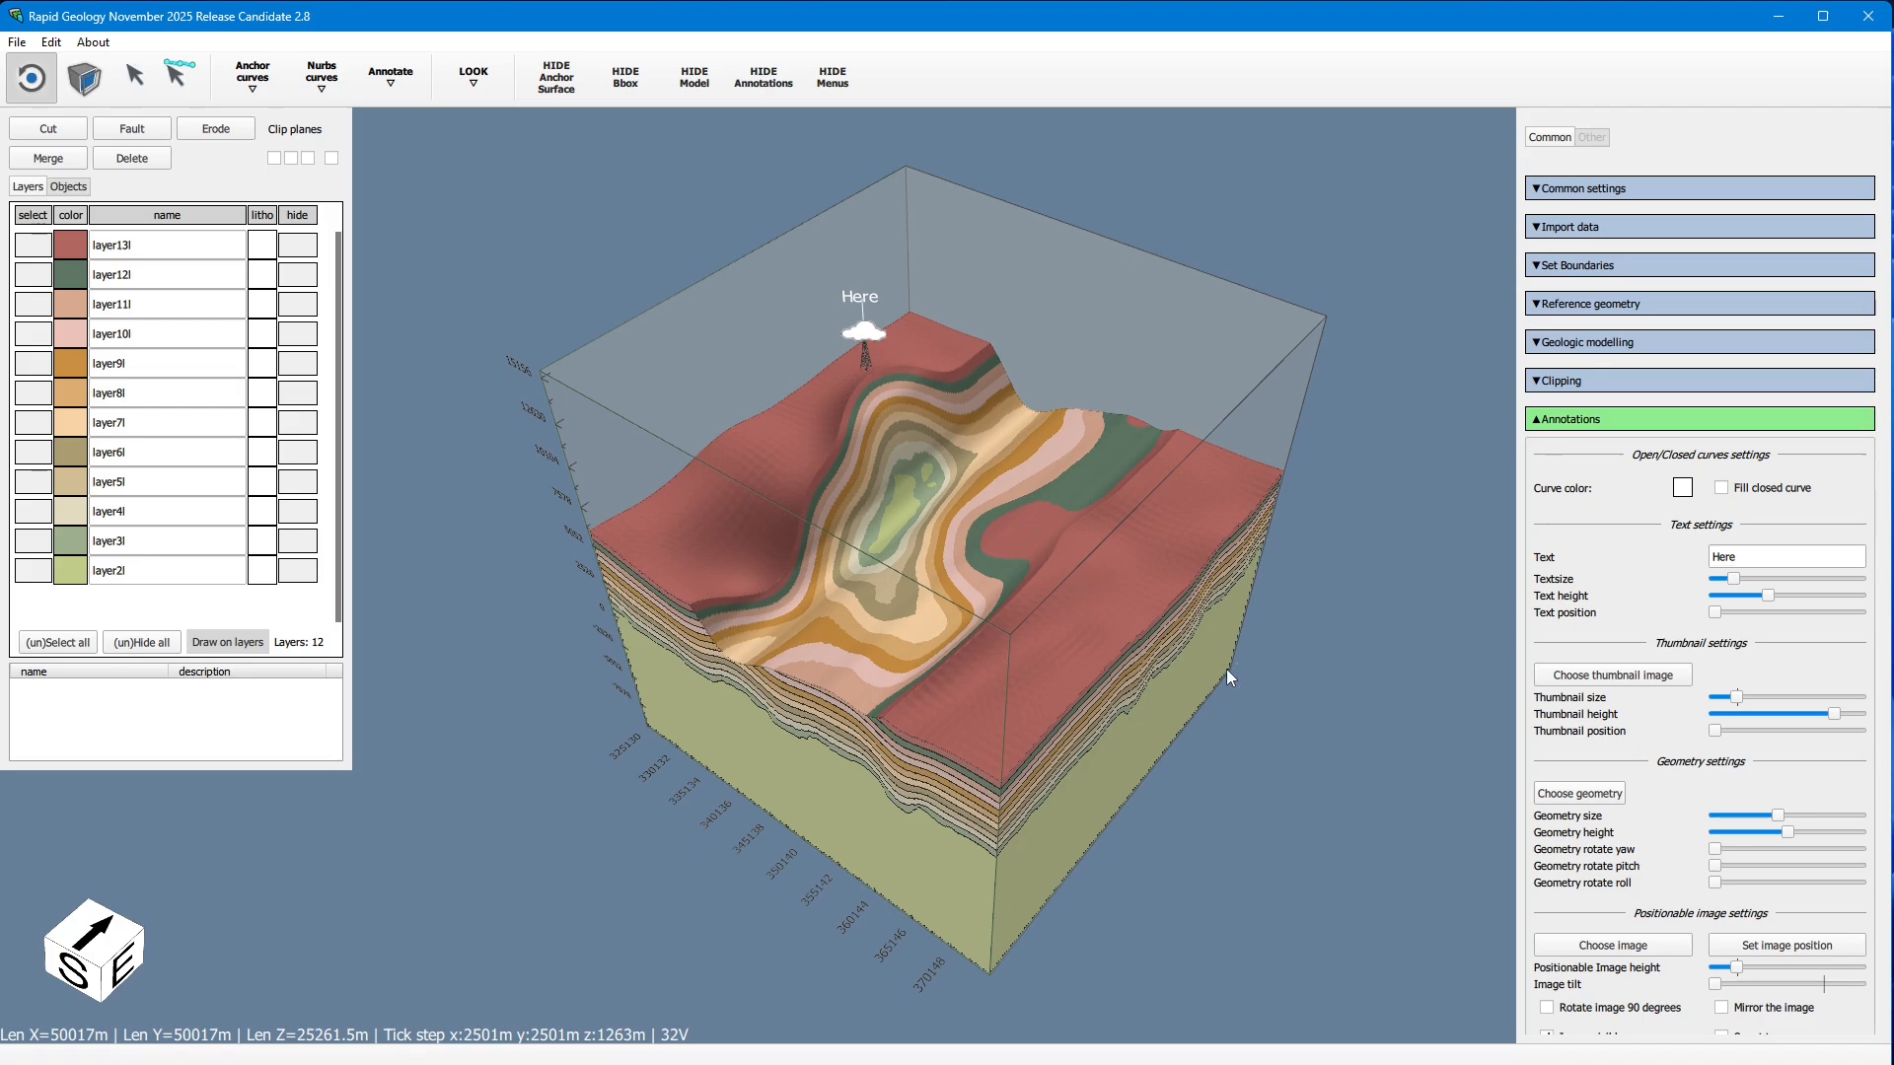
# Step: Draw a new xsection curve through four points A to D across the bounding box above the terrain
pyautogui.click(371, 68)
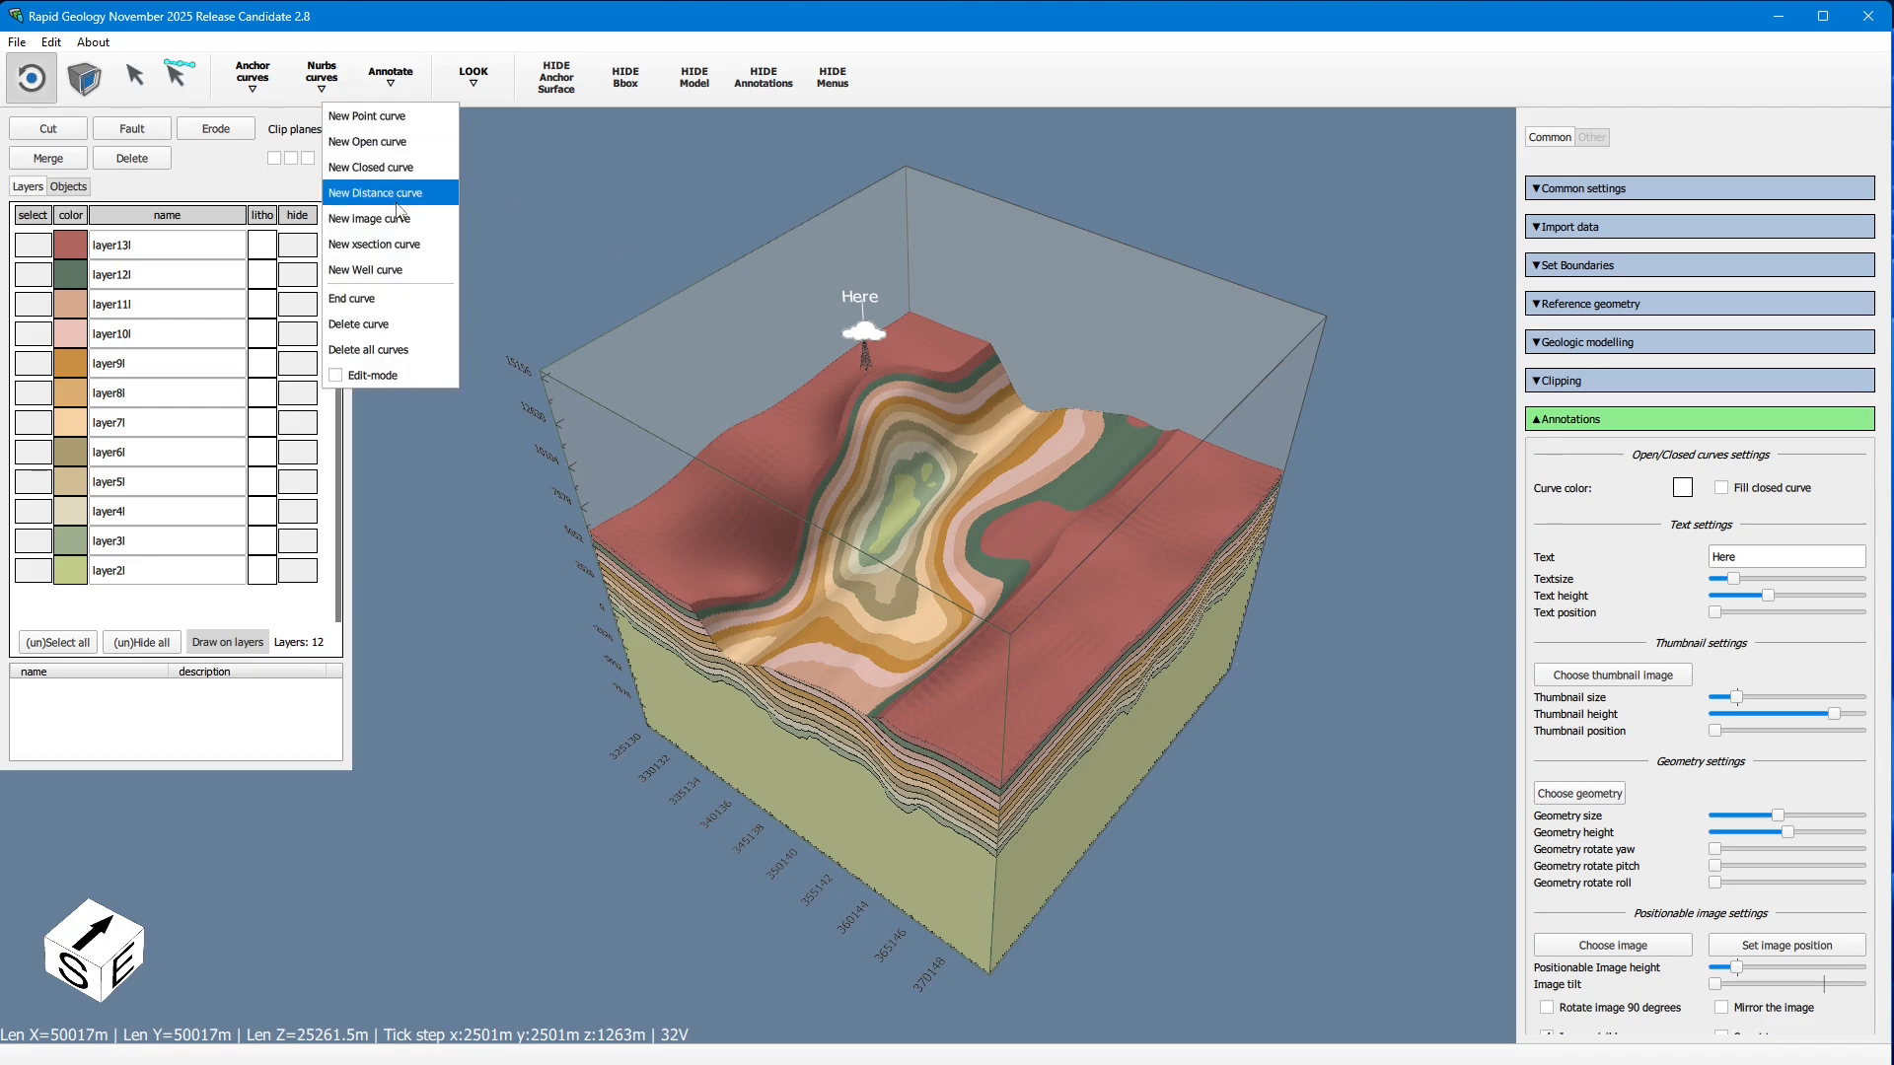
pyautogui.click(397, 249)
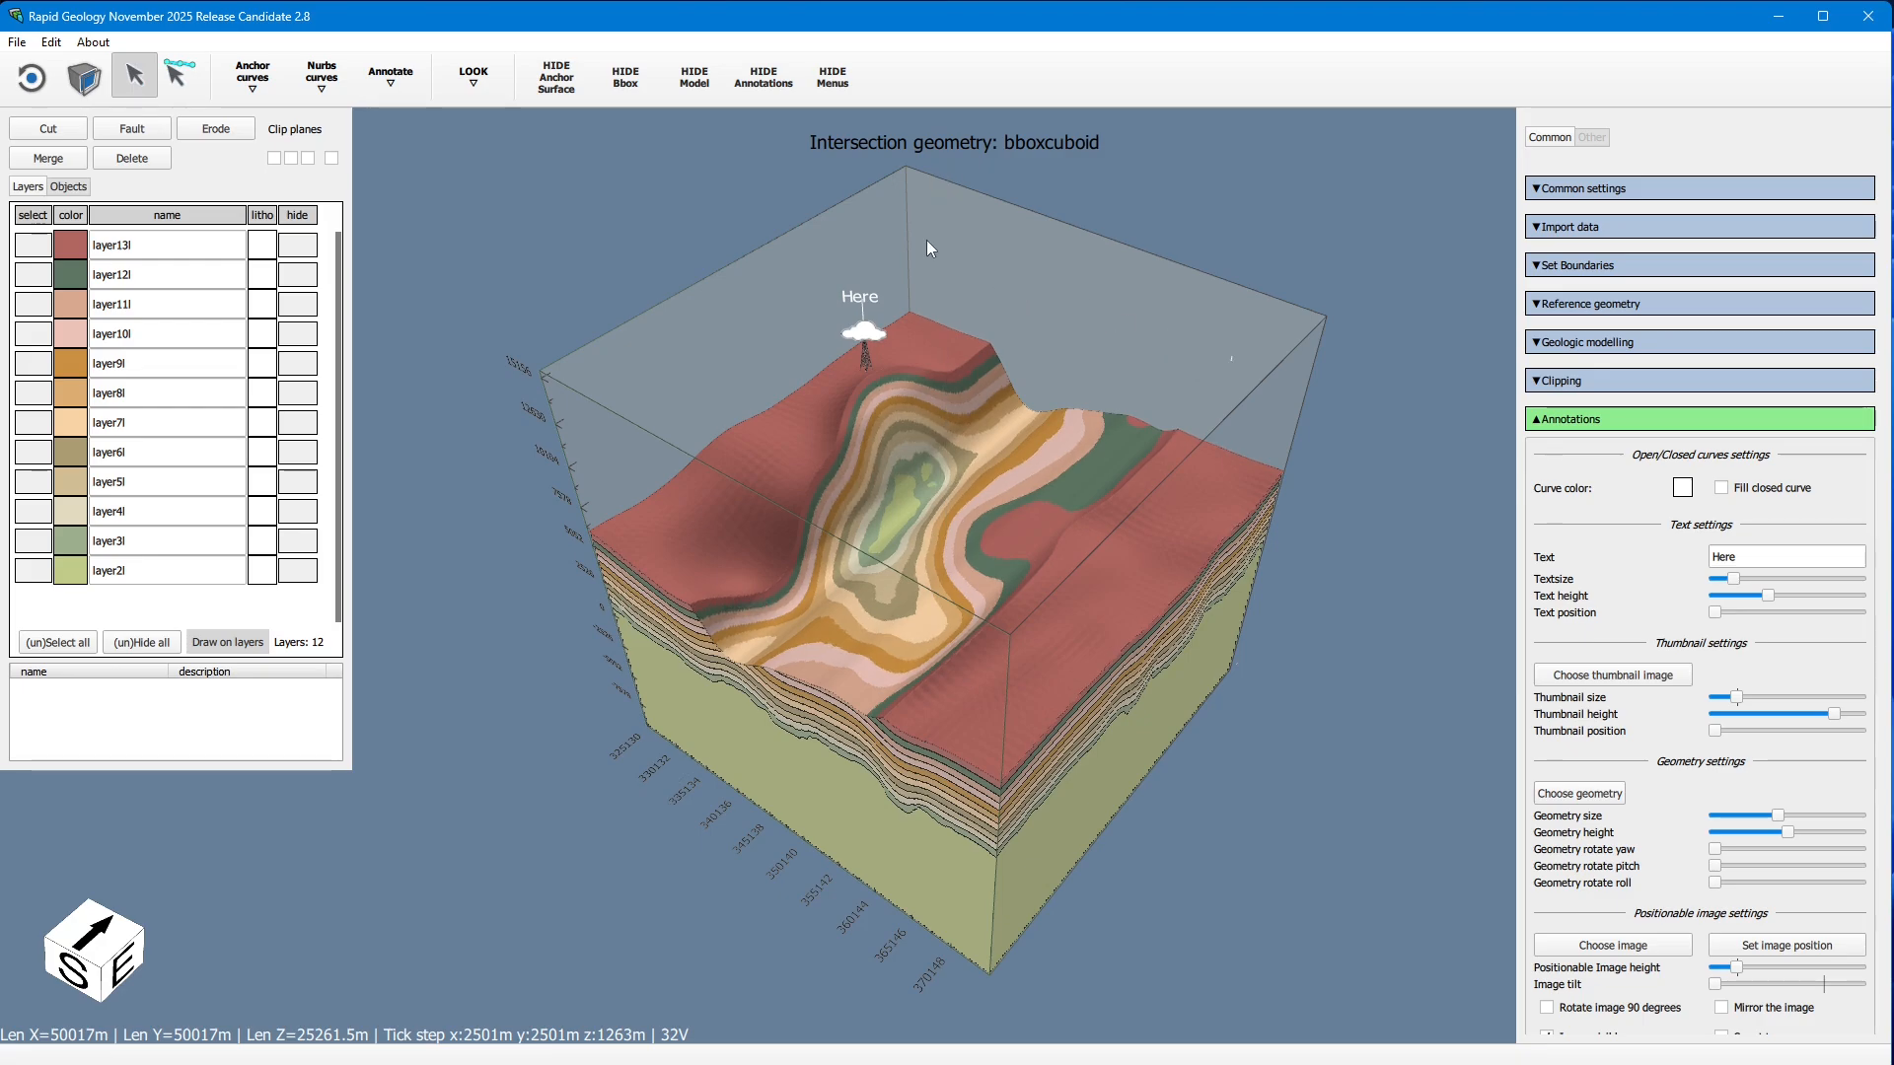
pyautogui.click(1008, 570)
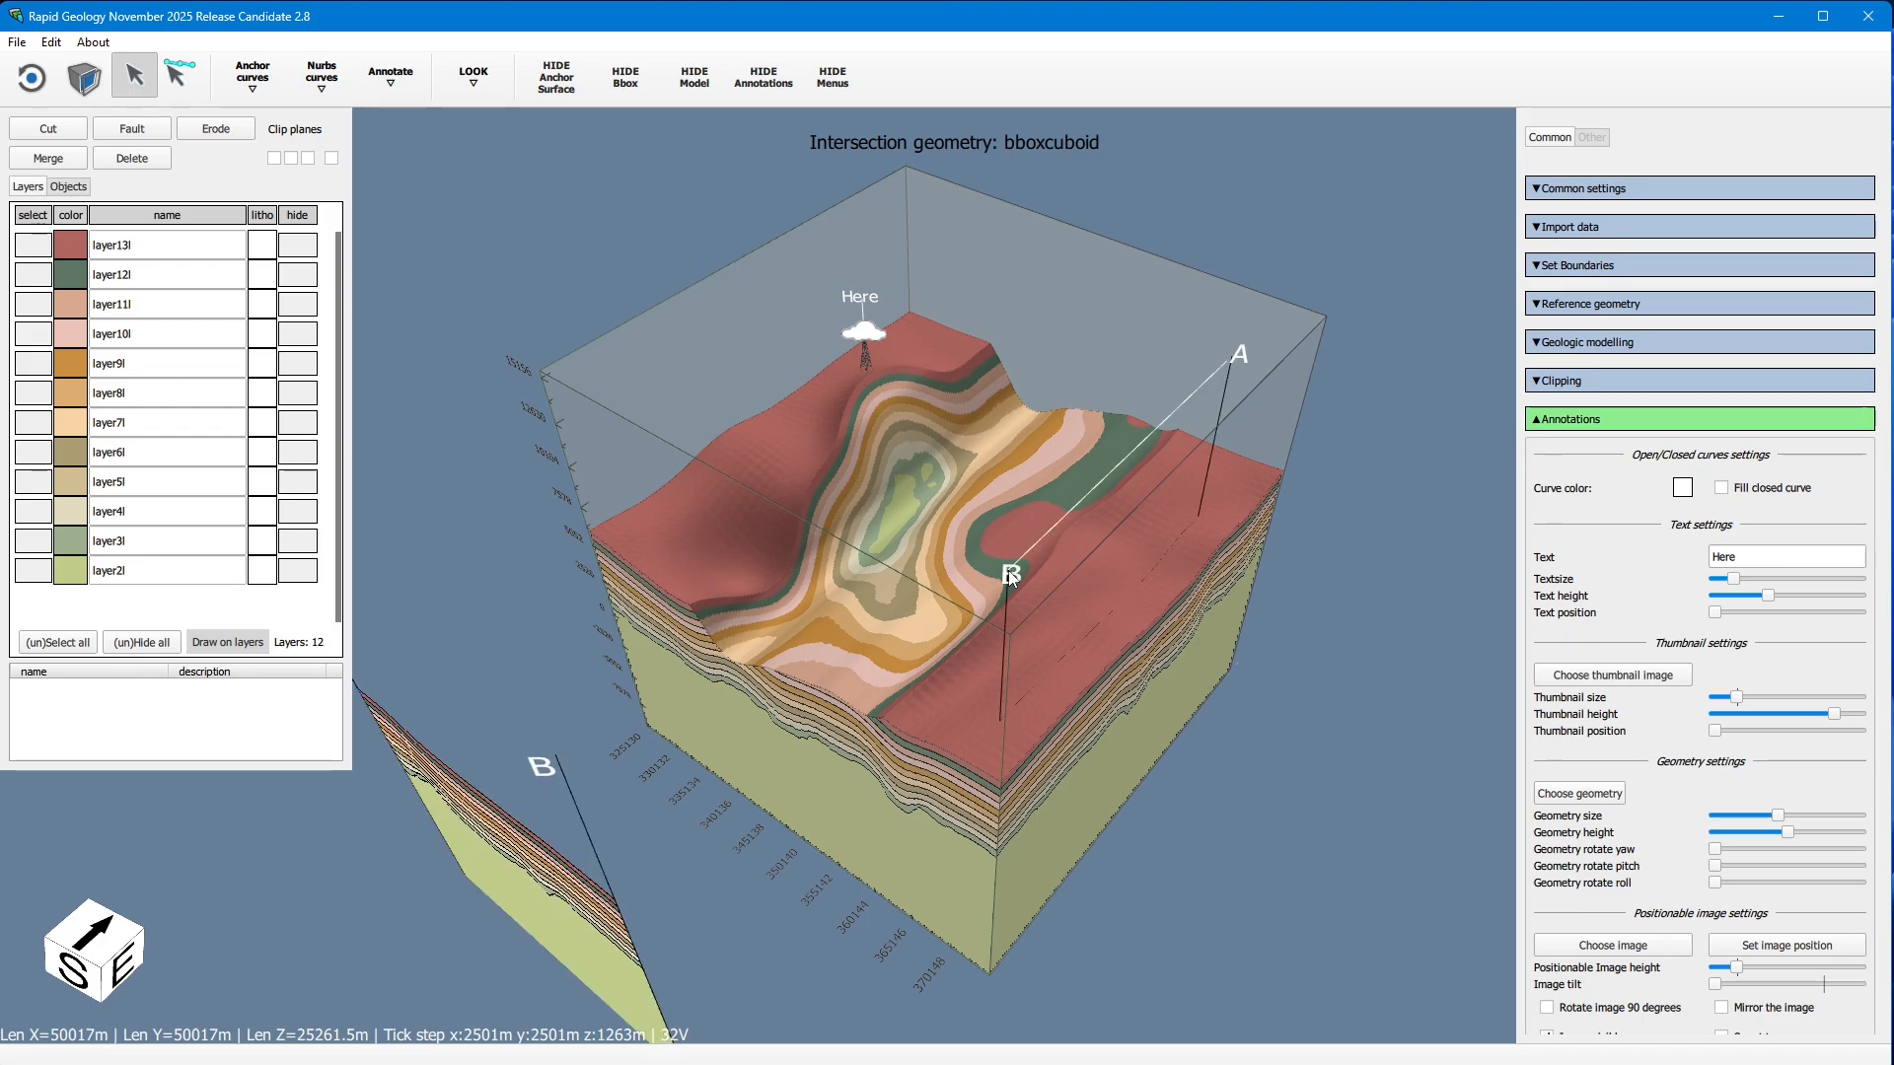
pyautogui.click(698, 400)
pyautogui.click(858, 386)
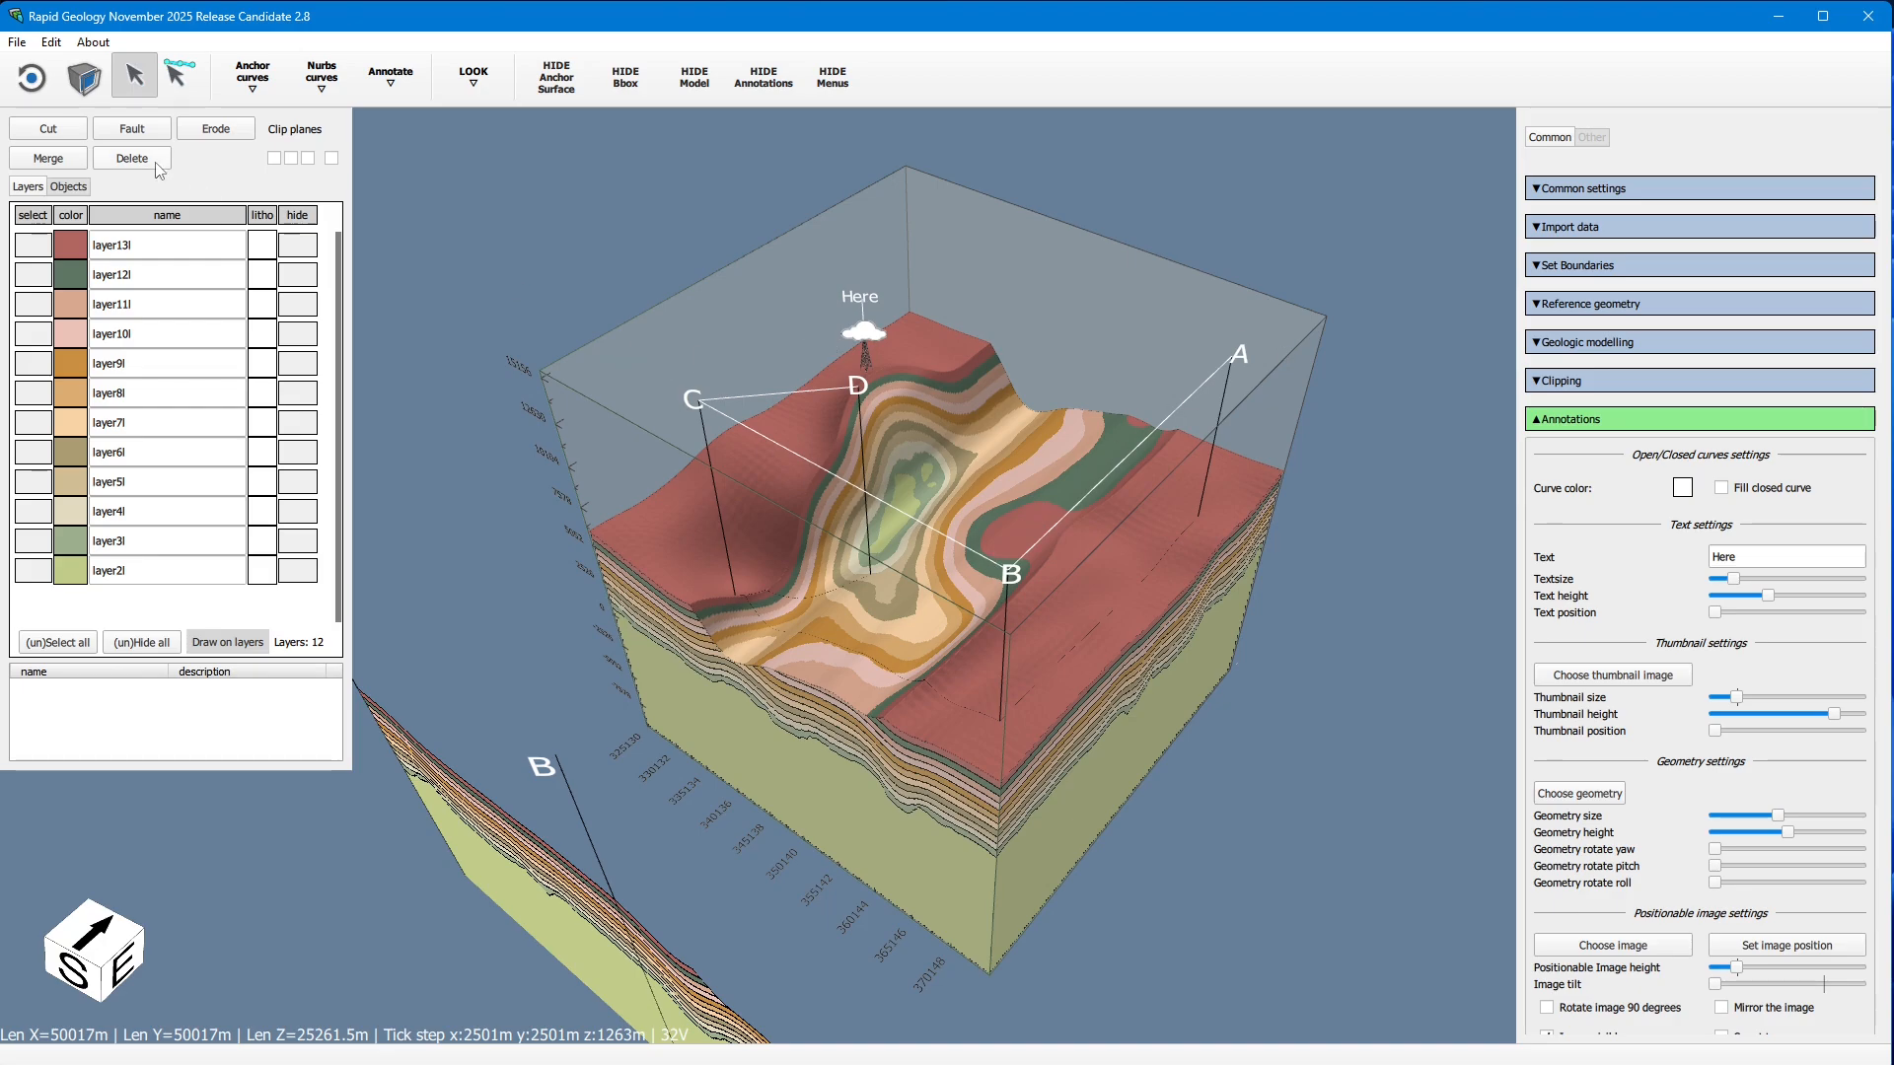
# Step: Examine the internal and external cross-sections with the model temporarily hidden, and show the model again
pyautogui.click(29, 78)
pyautogui.moveTo(779, 335); pyautogui.dragTo(637, 414)
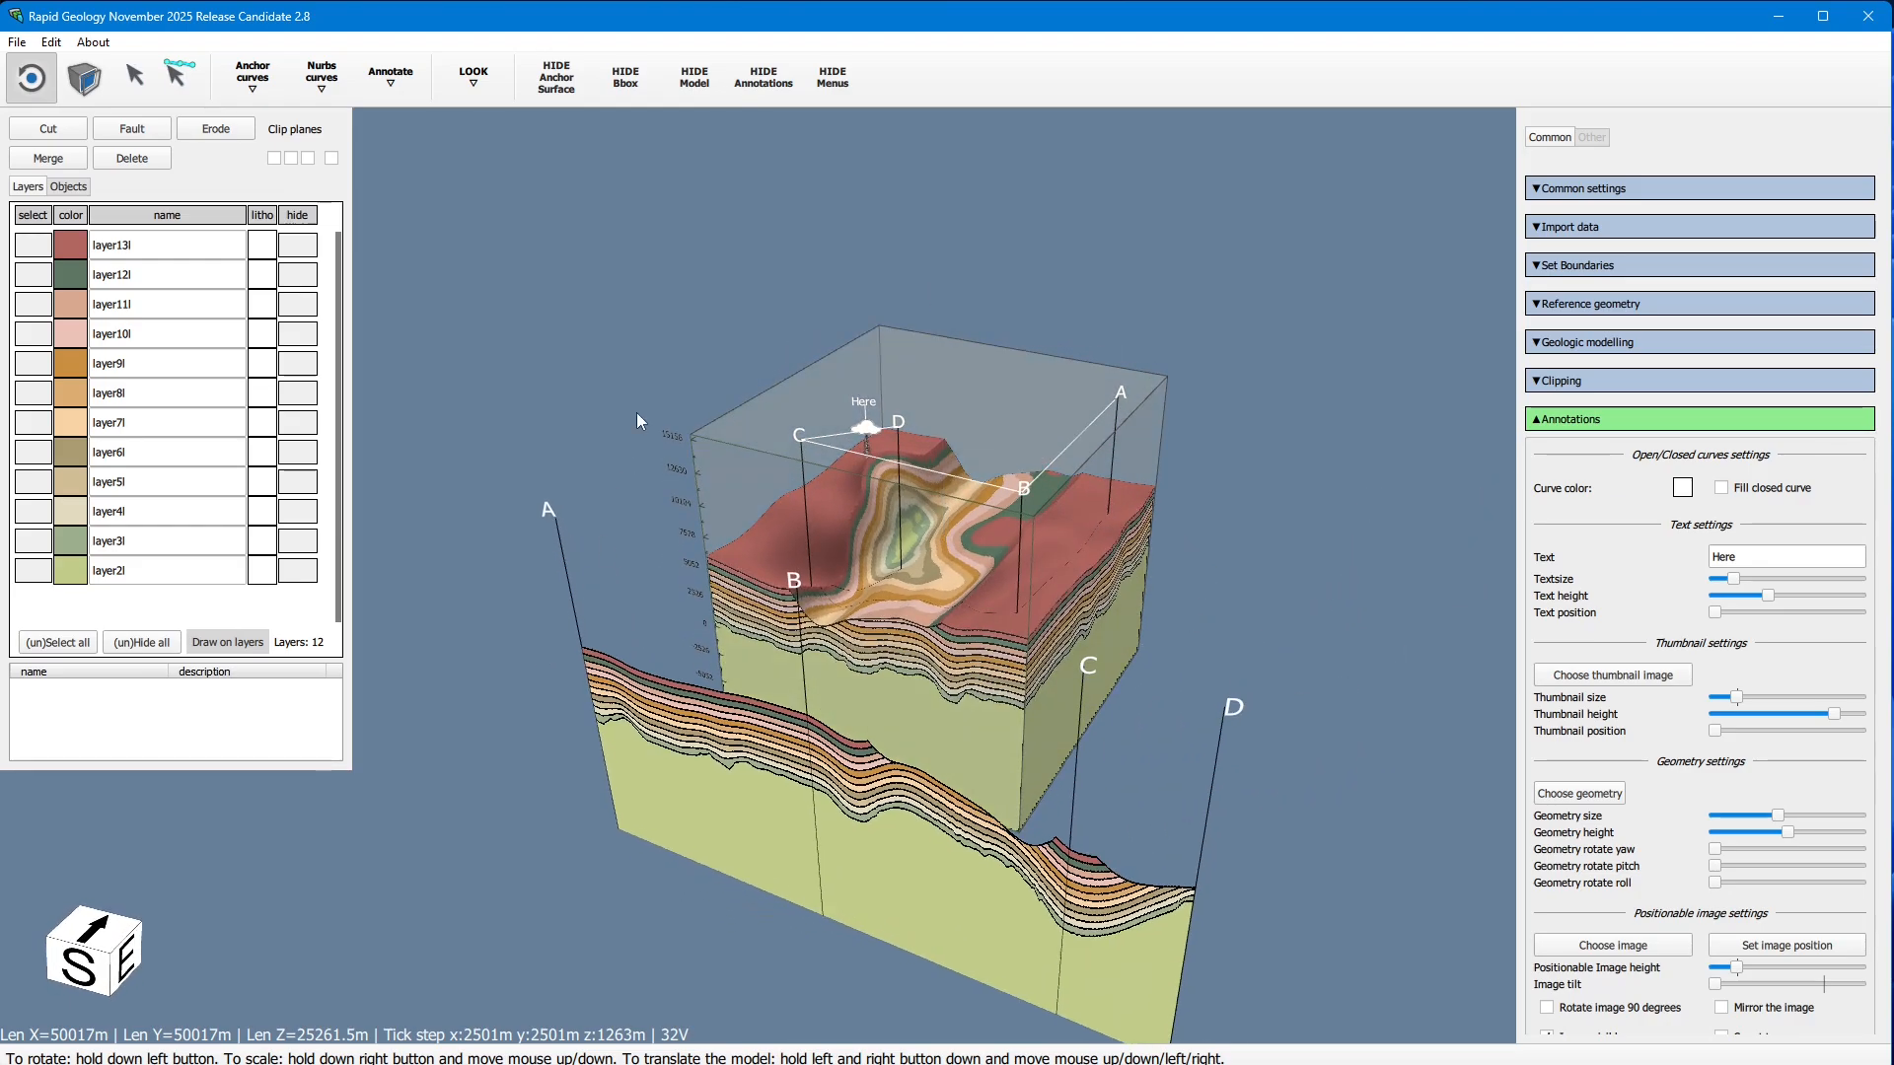
pyautogui.click(694, 77)
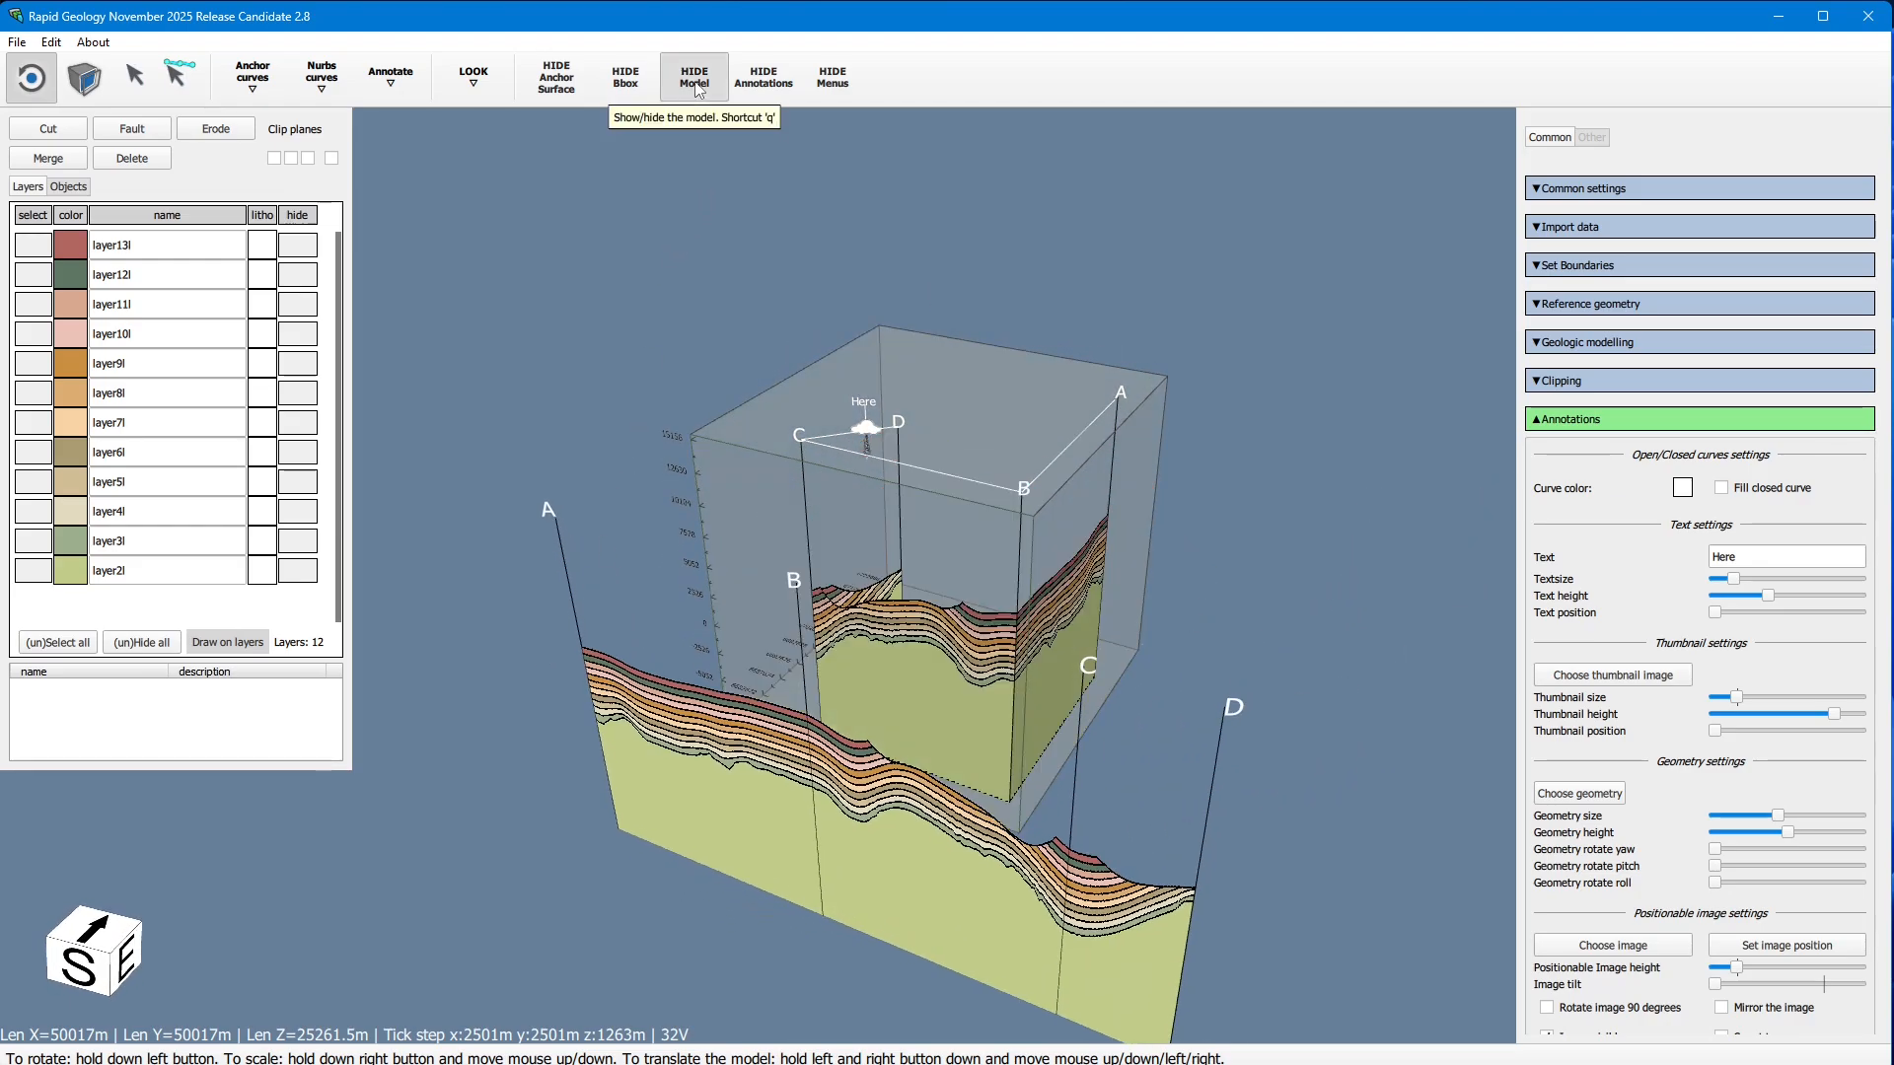
pyautogui.moveTo(482, 340); pyautogui.dragTo(375, 377)
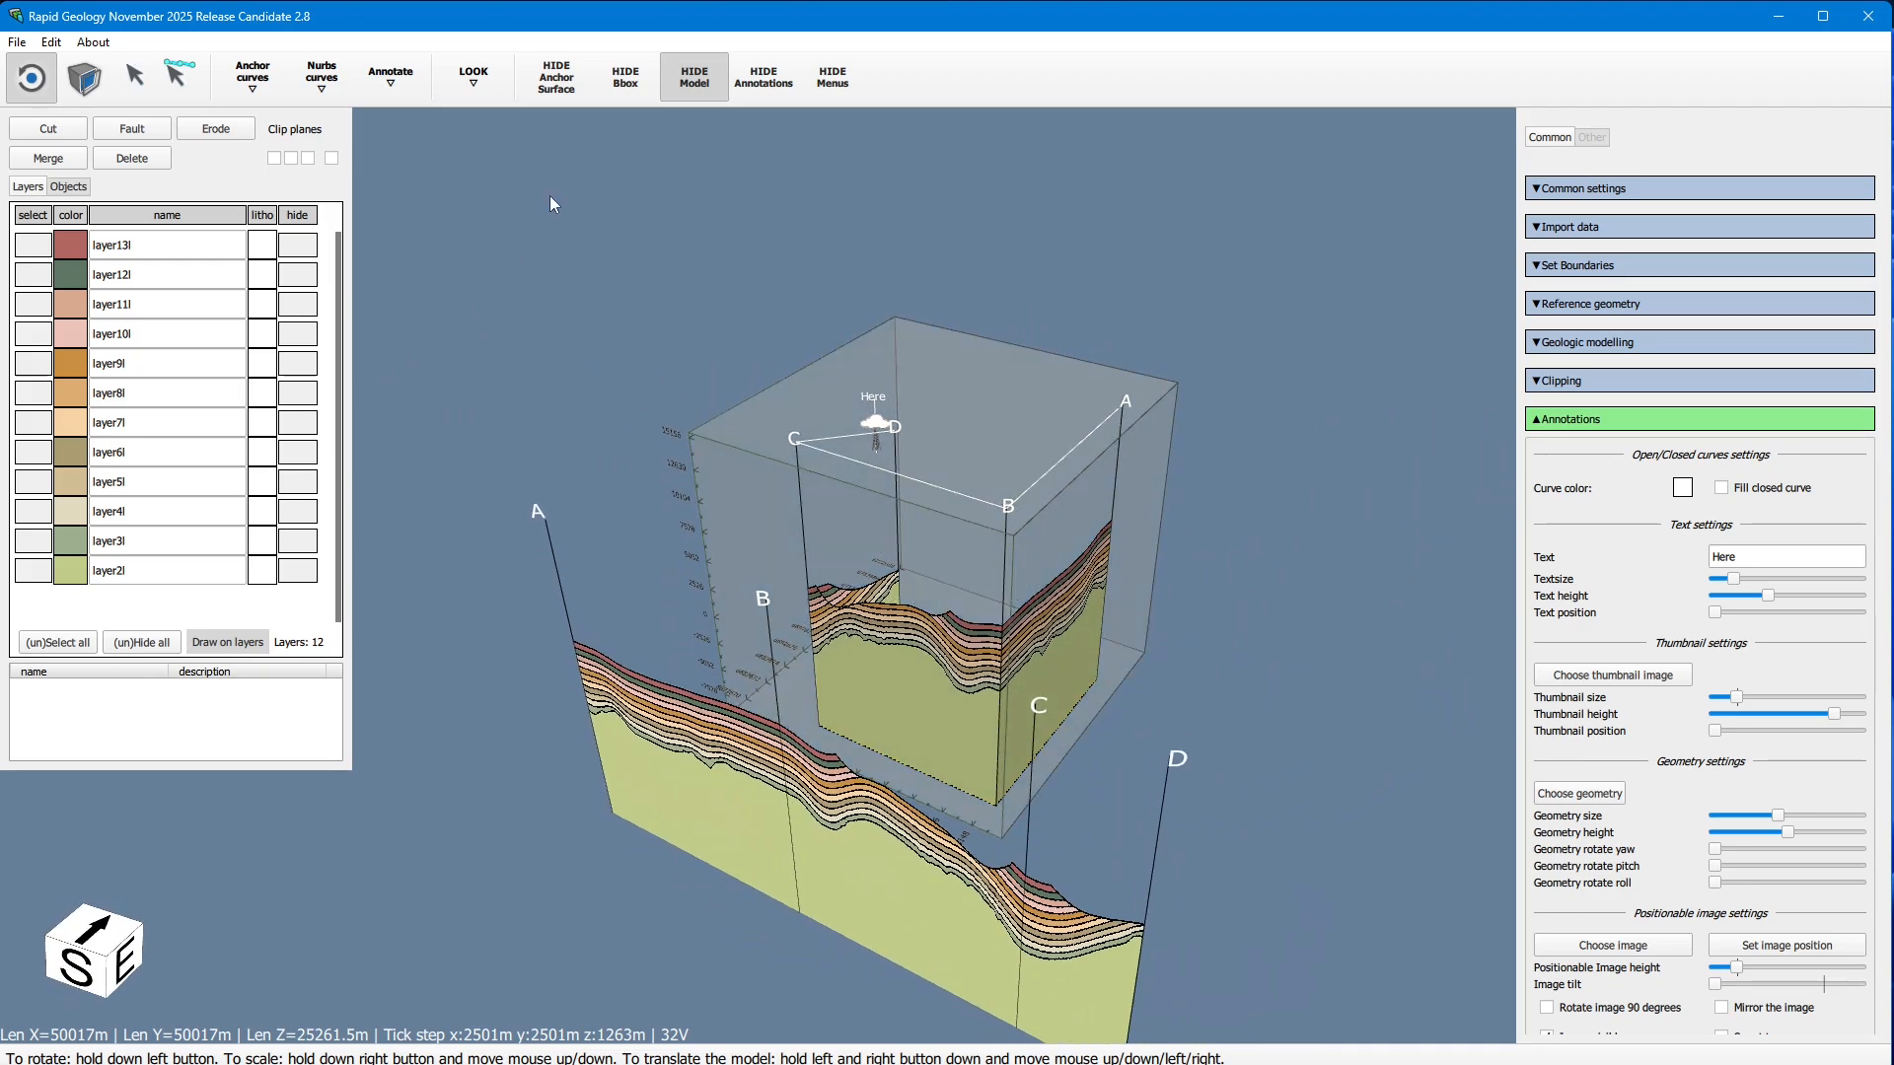
pyautogui.click(694, 77)
pyautogui.scroll(-5, 1629, 811)
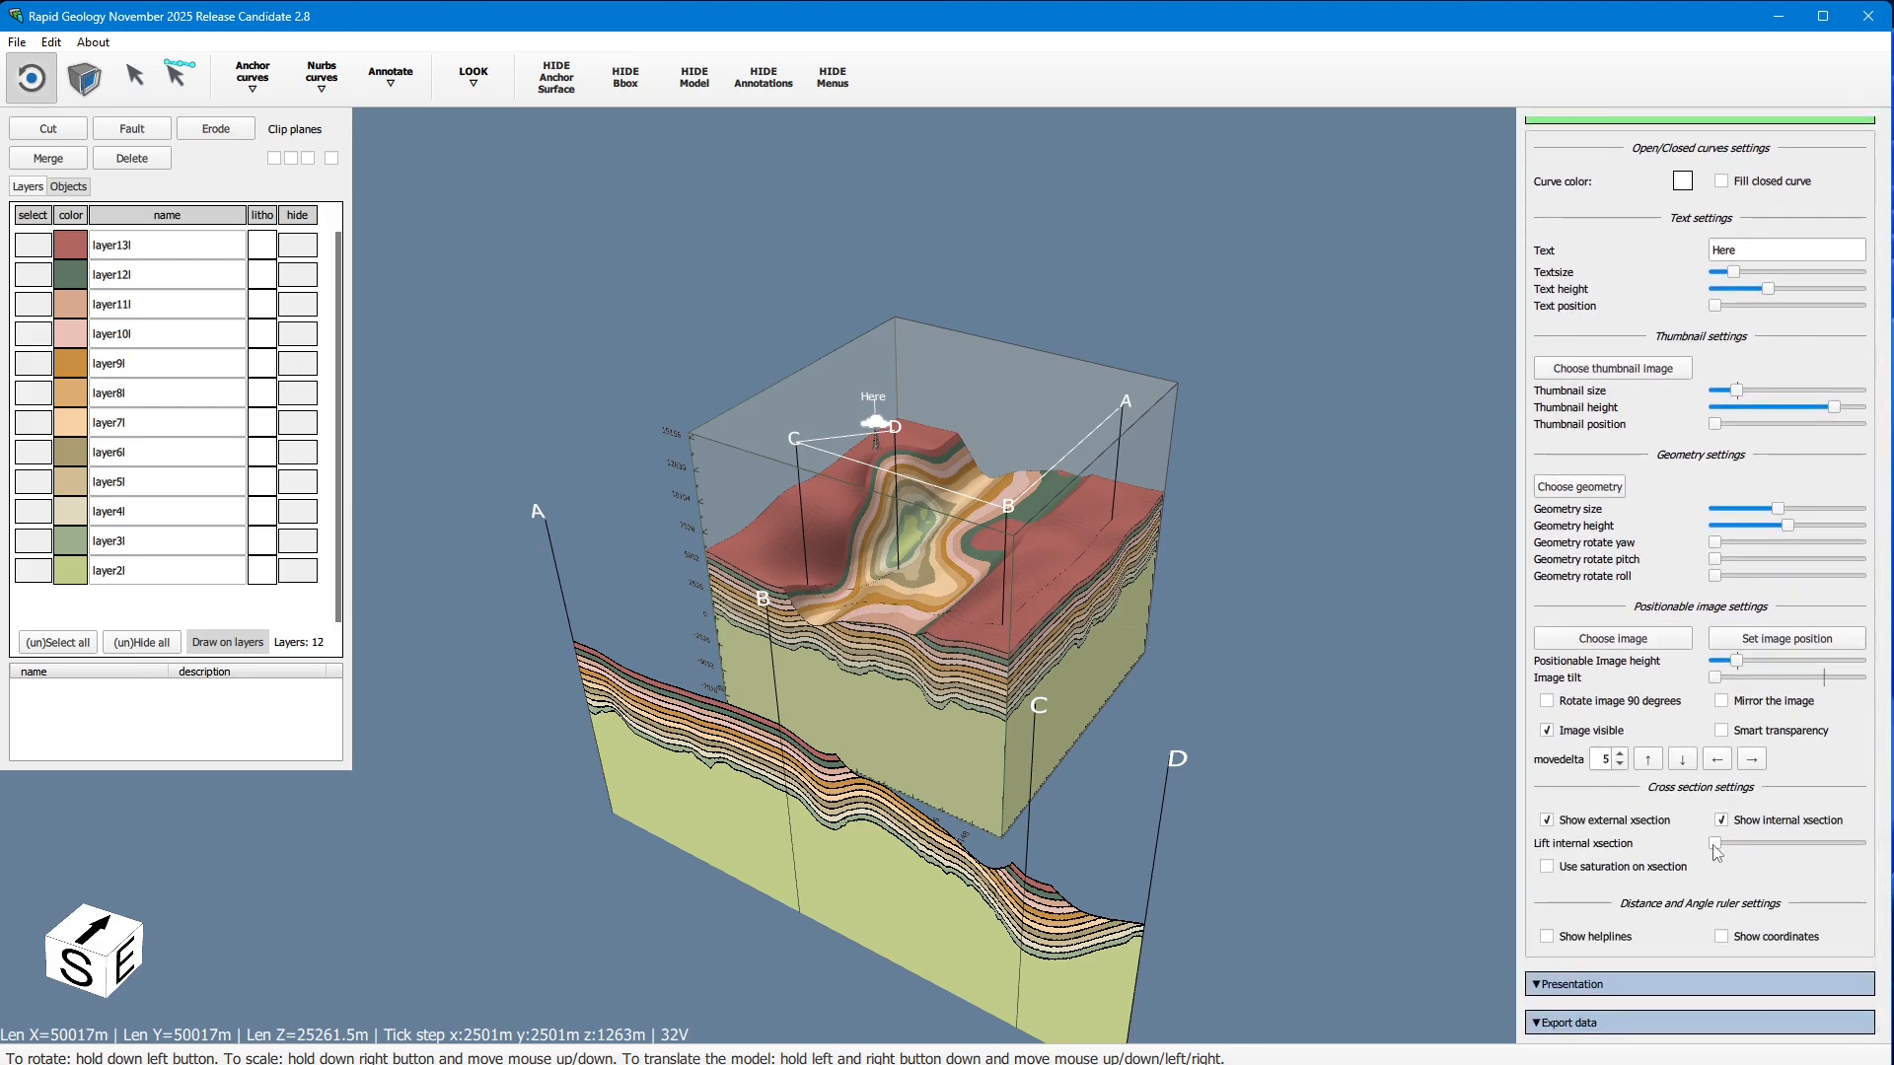
# Step: Lower the internal xsection lift to its minimum and move point D of the xsection curve slightly farther from point C
pyautogui.moveTo(1716, 844)
pyautogui.mouseDown()
pyautogui.moveTo(1872, 853)
pyautogui.moveTo(1618, 848)
pyautogui.mouseUp()
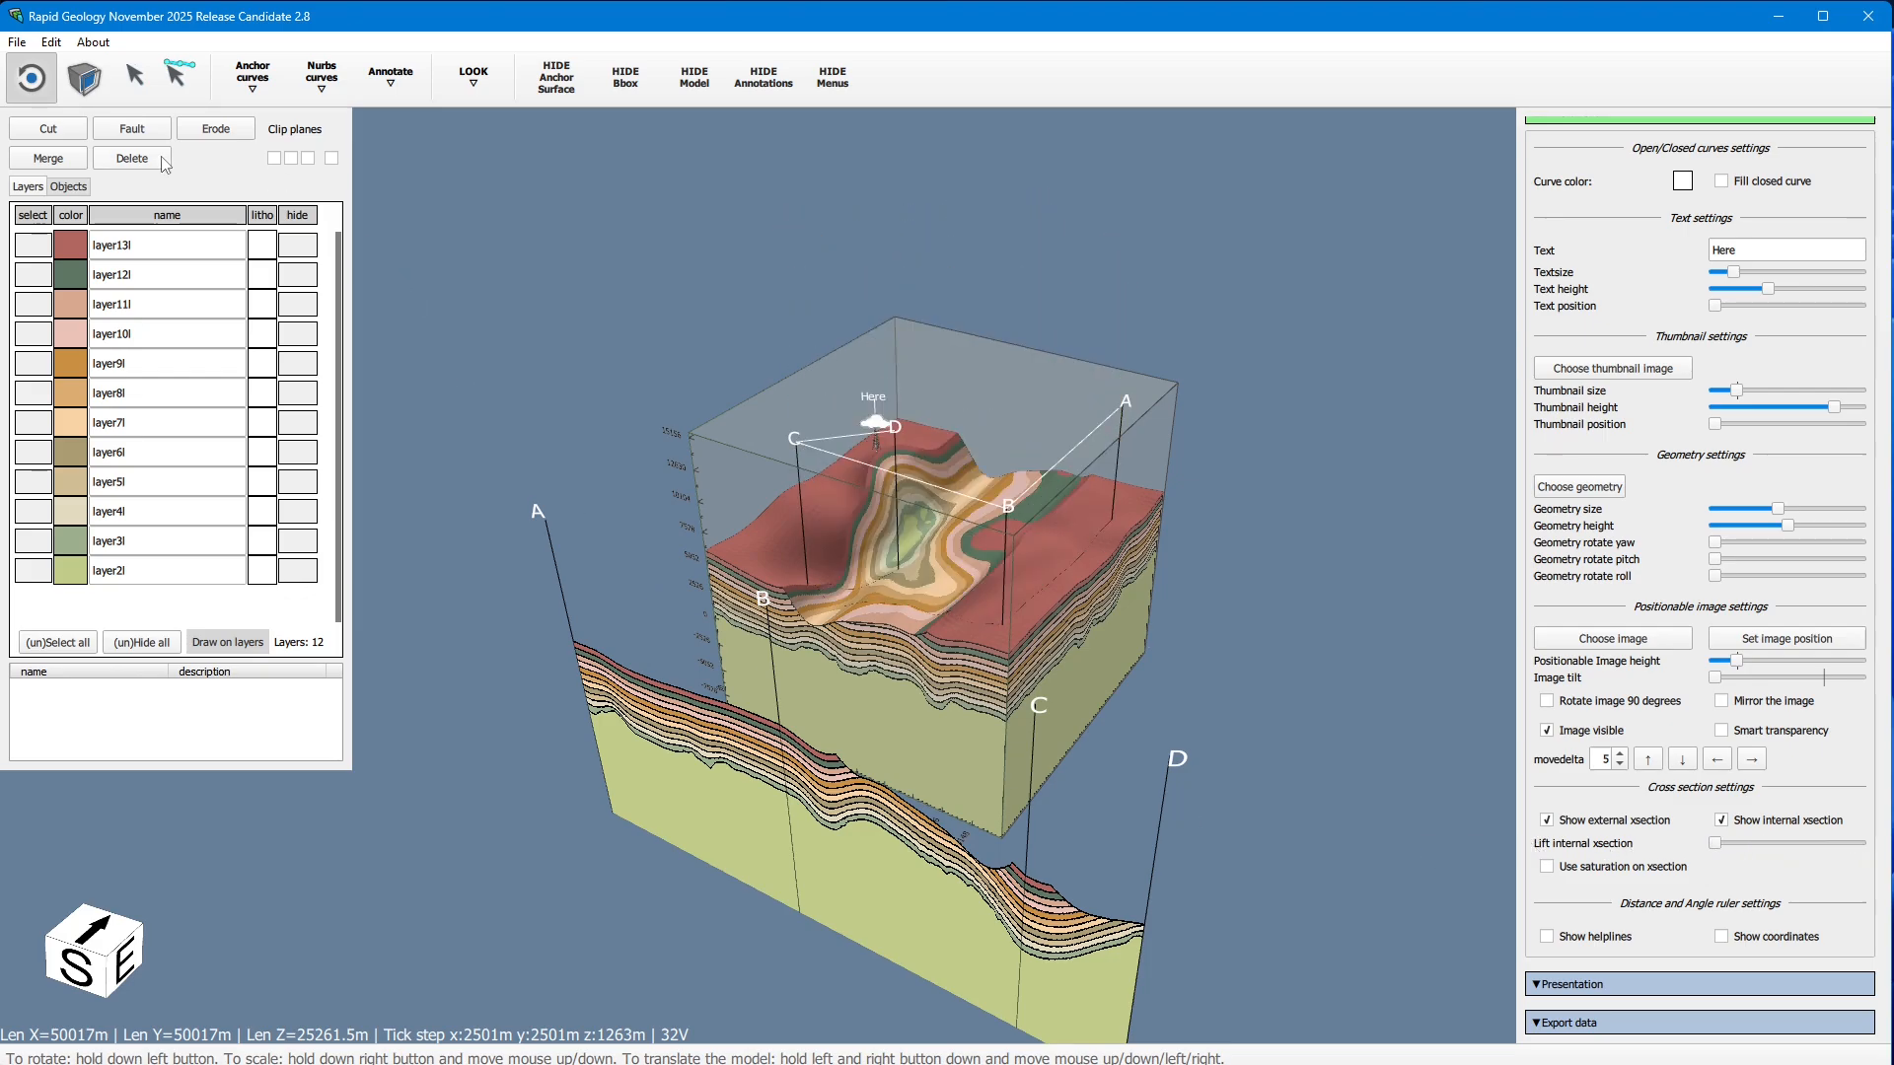
pyautogui.click(122, 92)
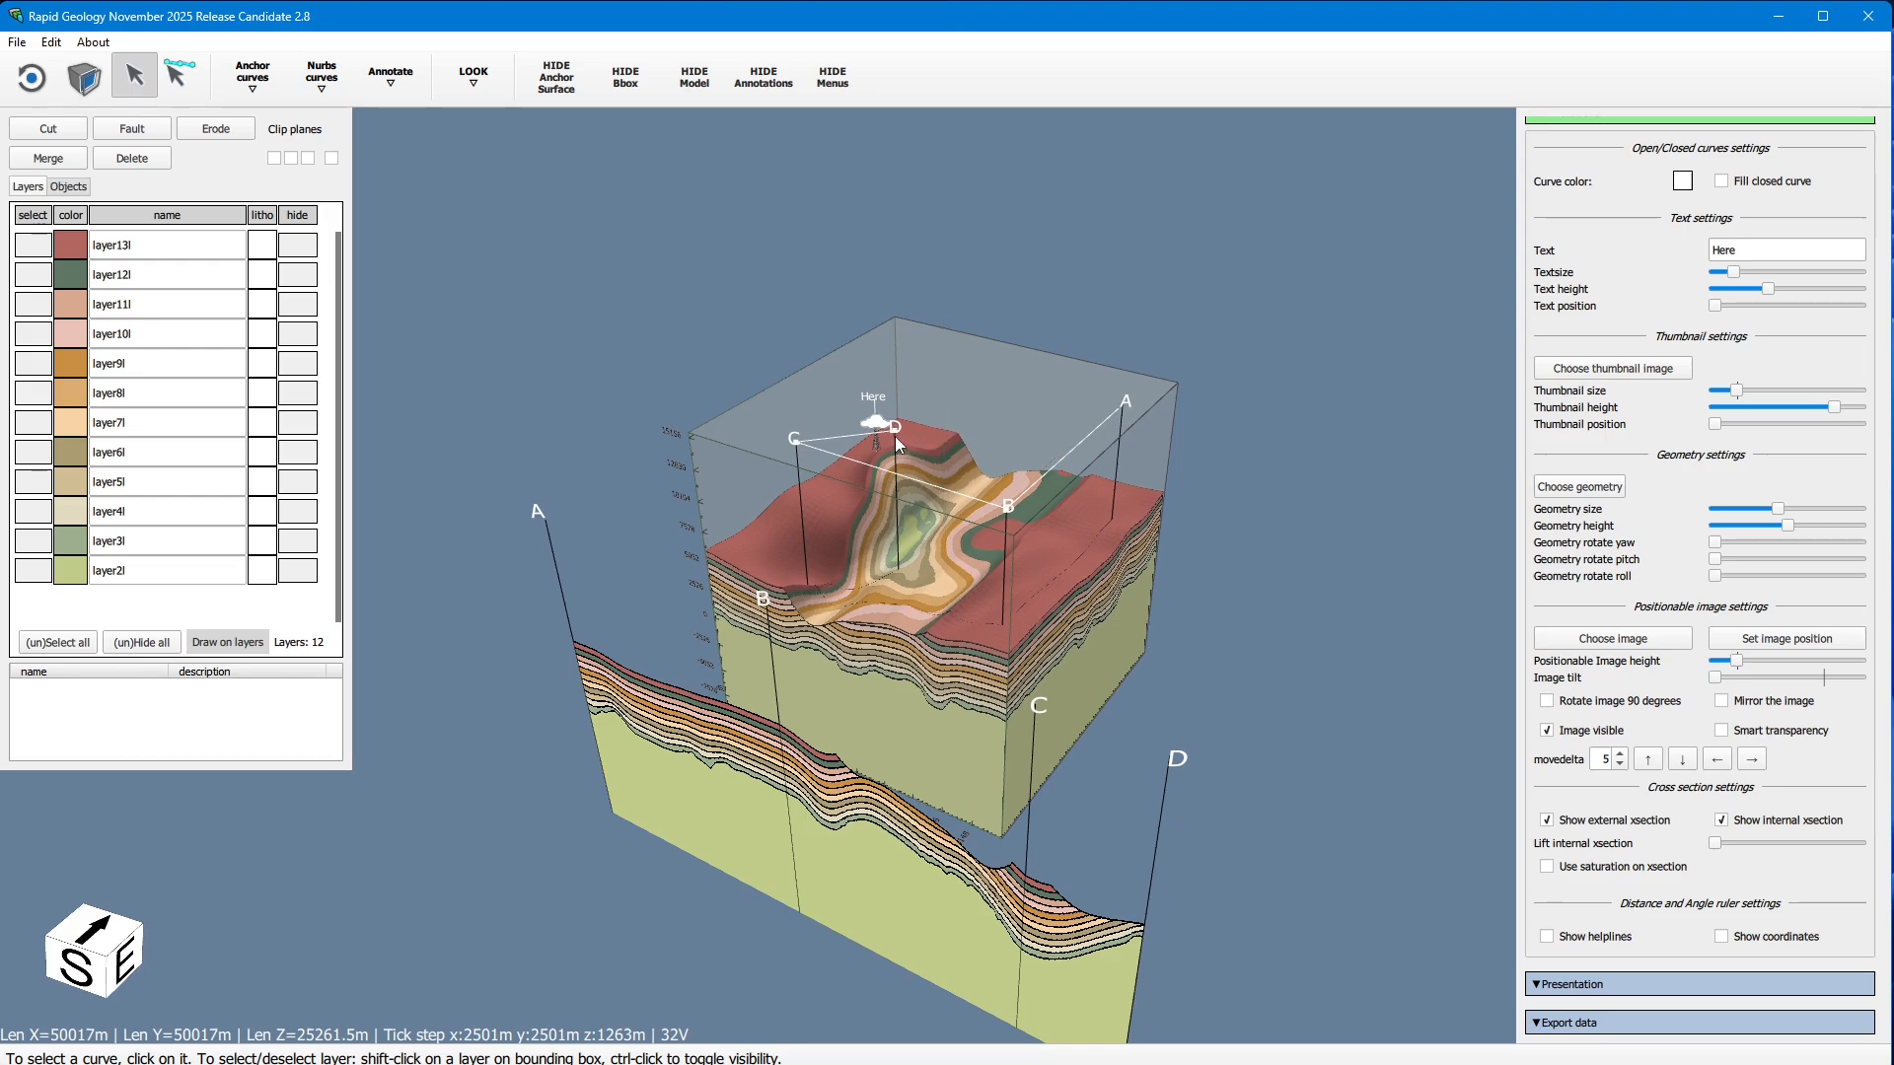
pyautogui.moveTo(894, 430); pyautogui.dragTo(894, 430)
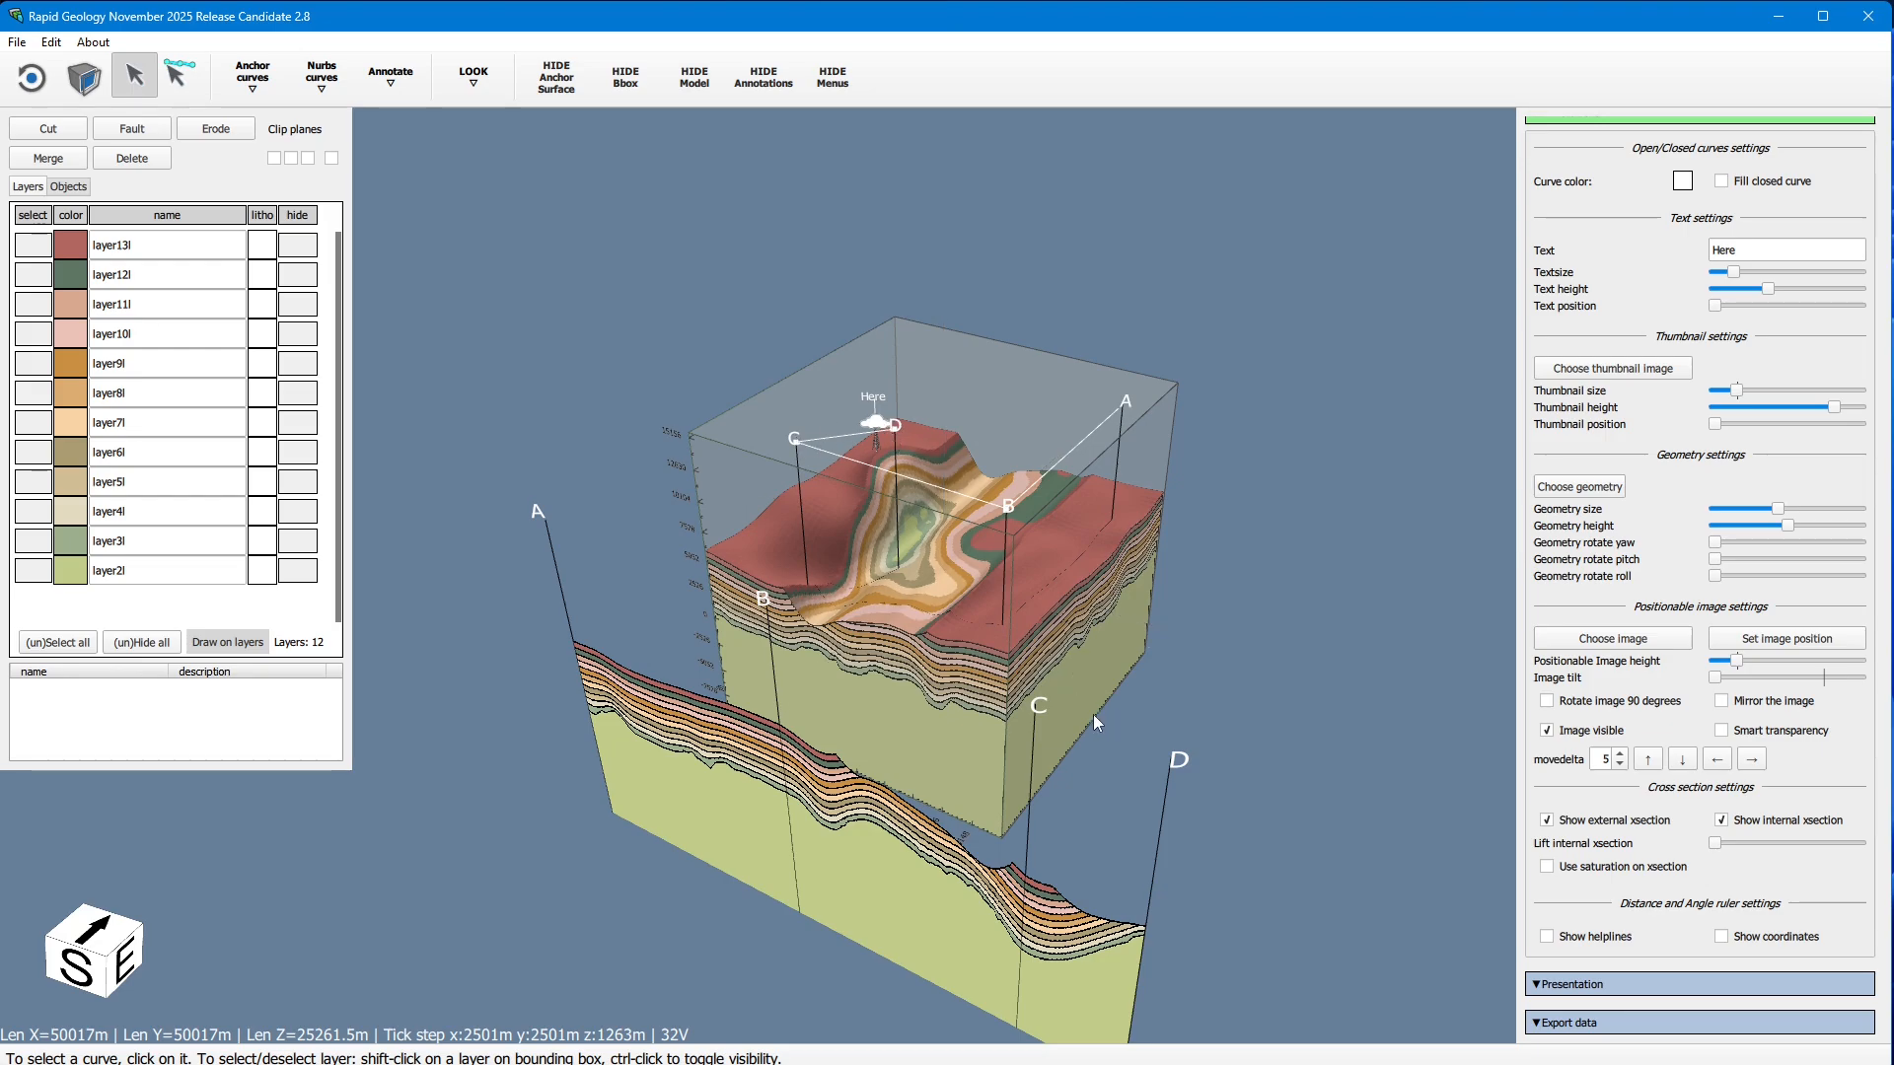
pyautogui.click(897, 428)
pyautogui.moveTo(898, 429)
pyautogui.mouseDown()
pyautogui.moveTo(1007, 427)
pyautogui.moveTo(758, 422)
pyautogui.moveTo(712, 370)
pyautogui.moveTo(789, 426)
pyautogui.moveTo(919, 426)
pyautogui.mouseUp()
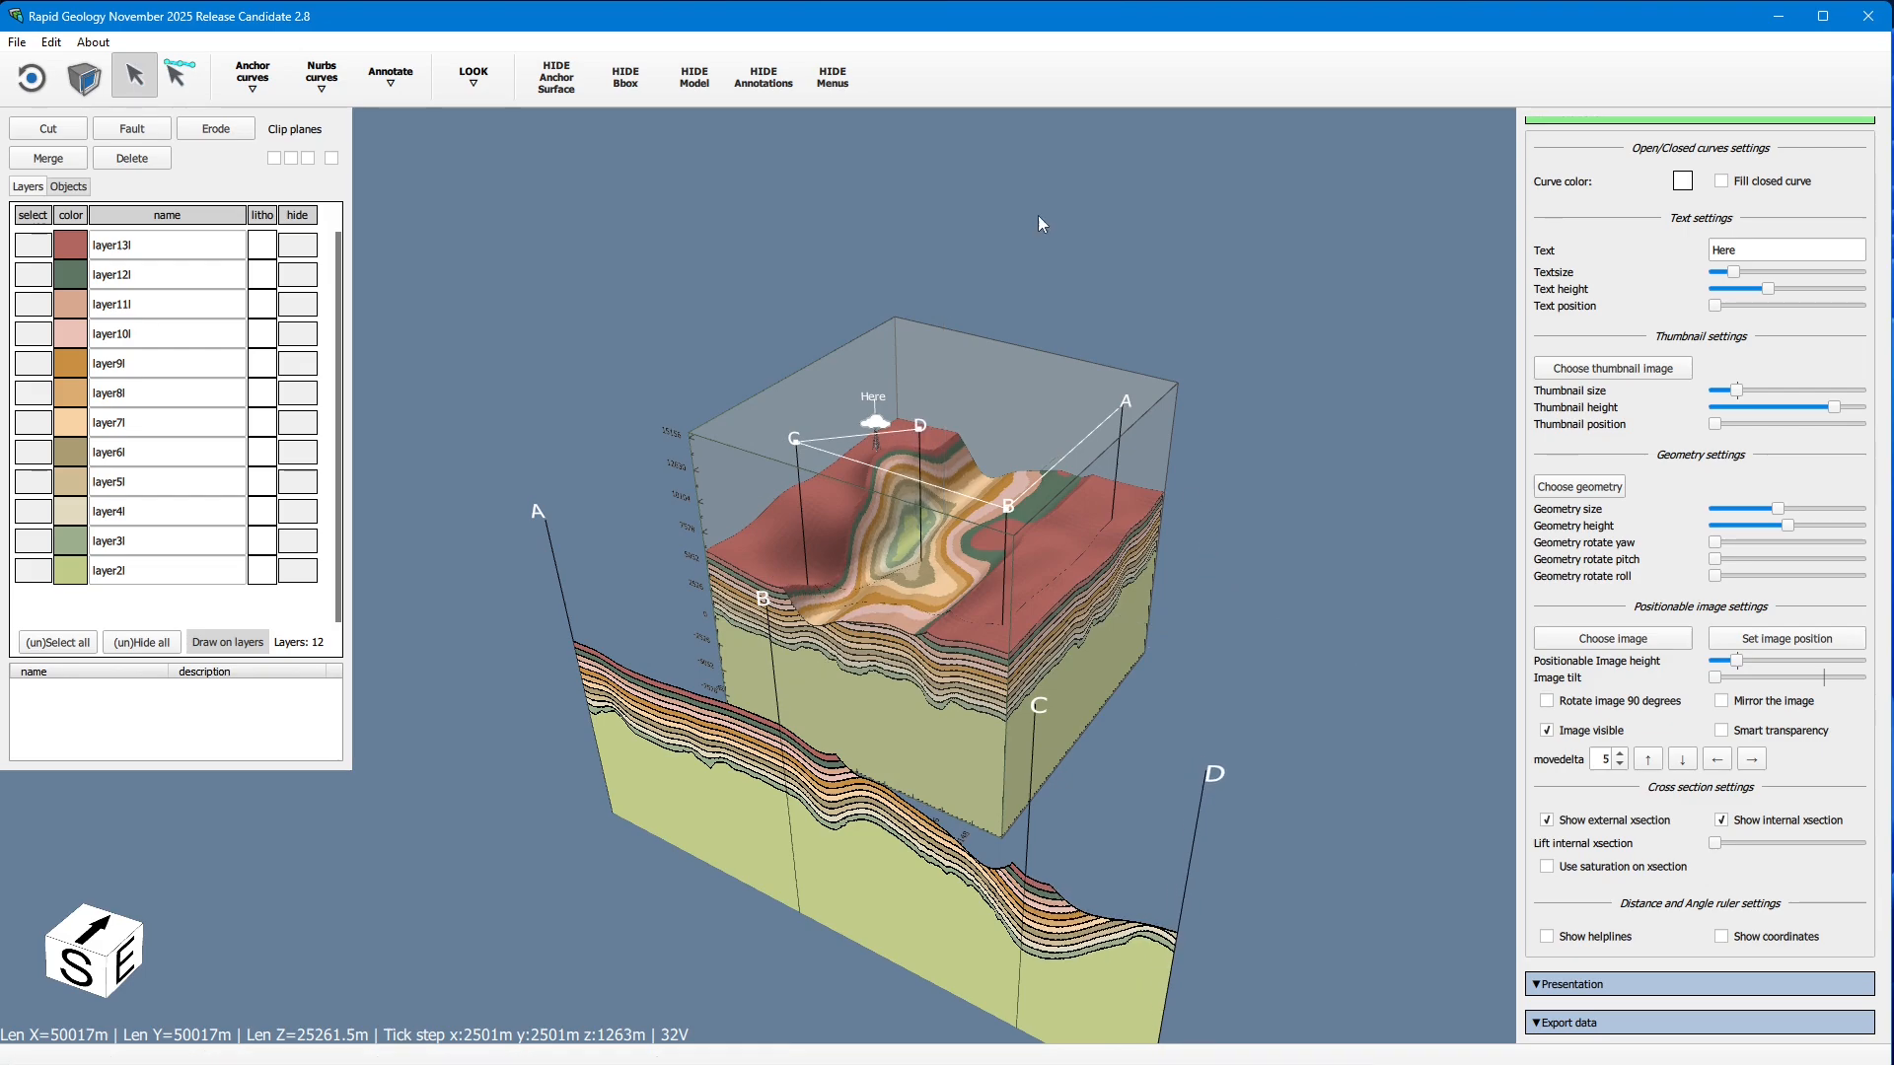
# Step: Hide the annotations and the external cross-section, turn the model to its north side, and close the annotation settings
pyautogui.click(763, 77)
pyautogui.click(473, 77)
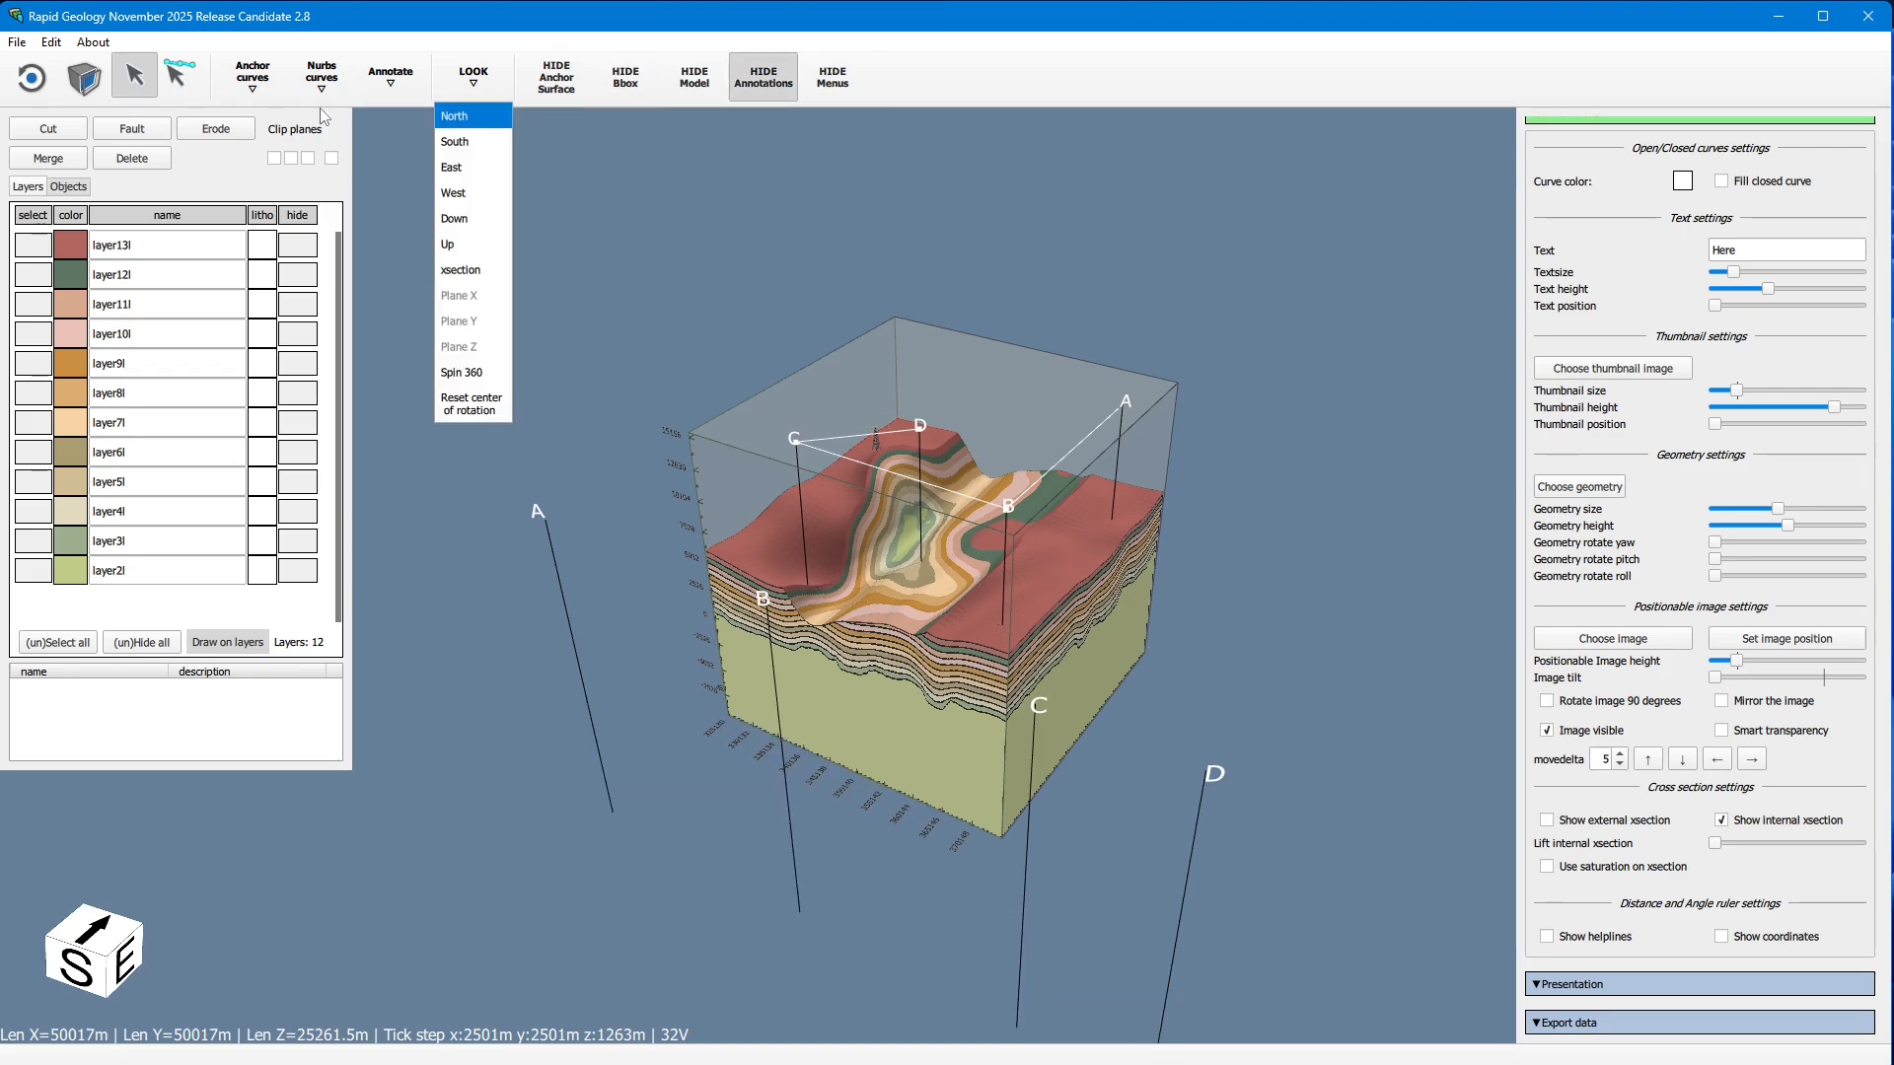
pyautogui.click(32, 77)
pyautogui.moveTo(937, 281); pyautogui.dragTo(1066, 535)
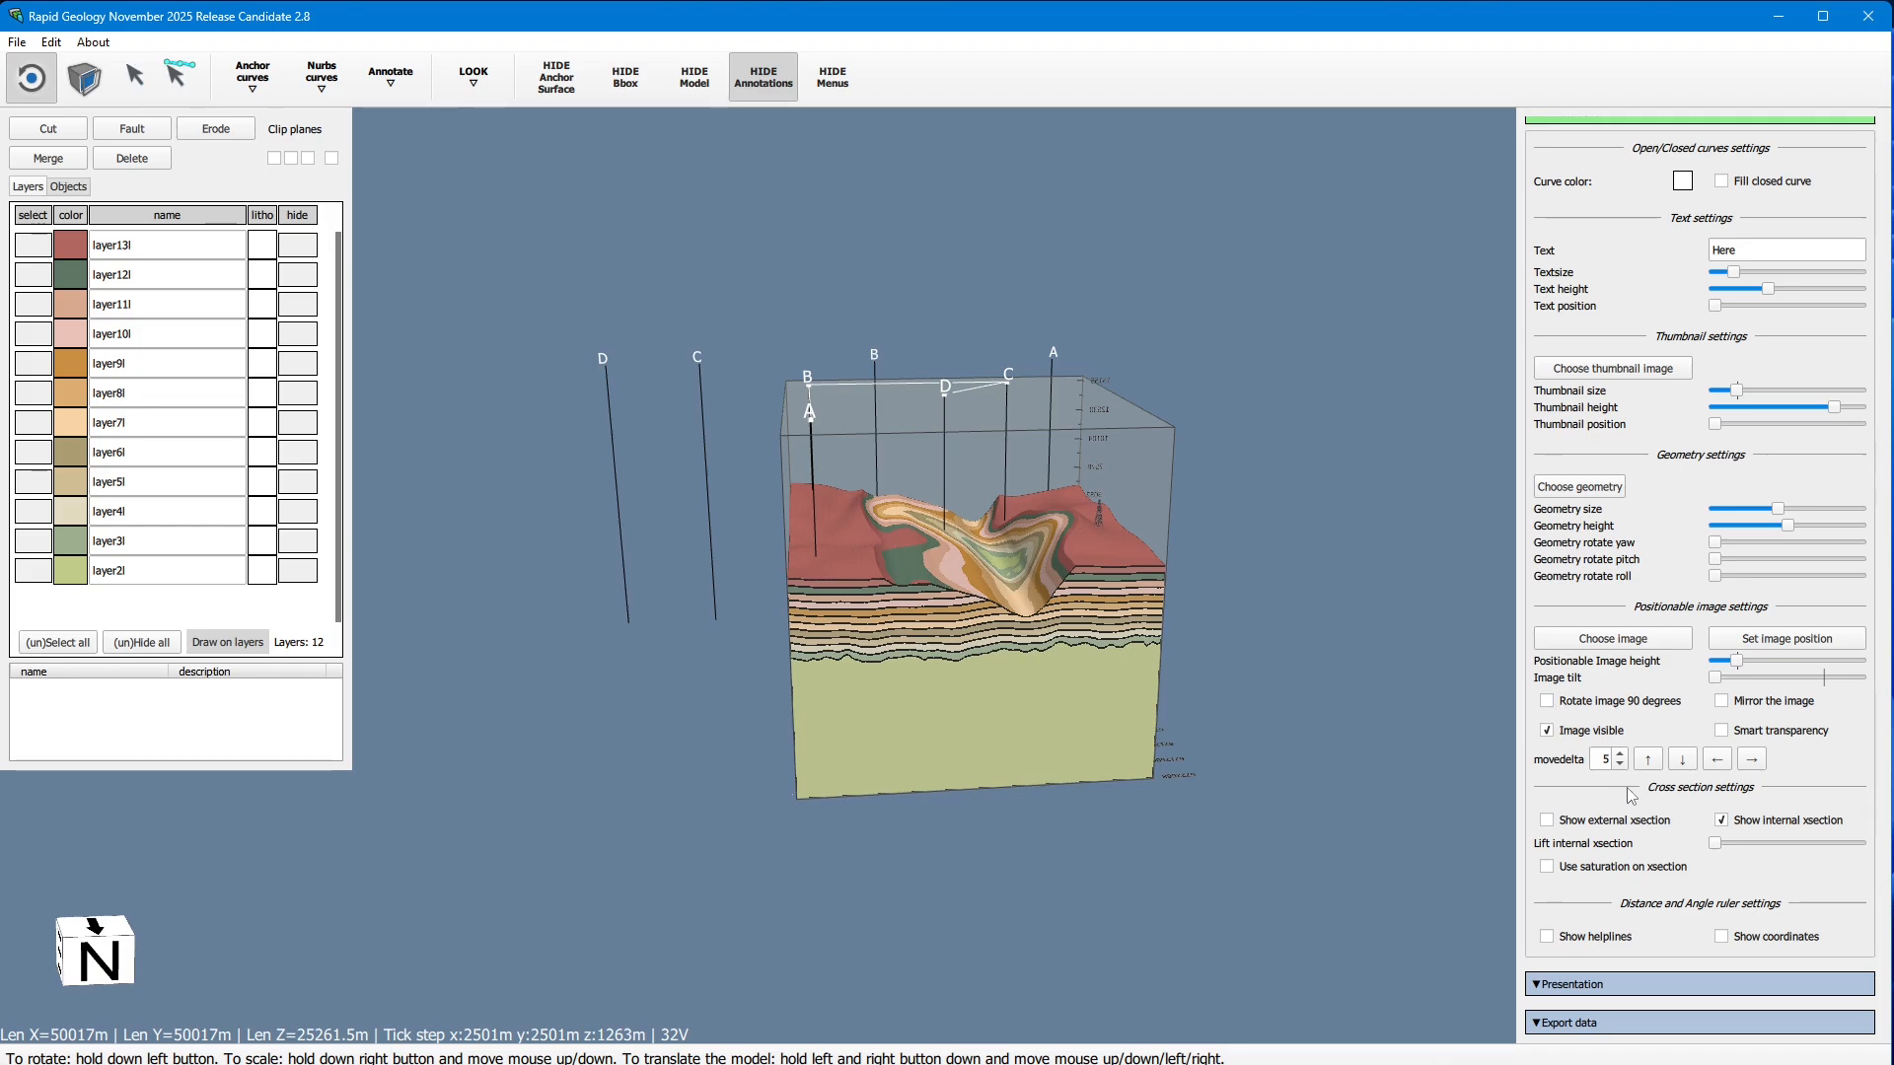
pyautogui.scroll(5, 1630, 795)
pyautogui.click(1596, 422)
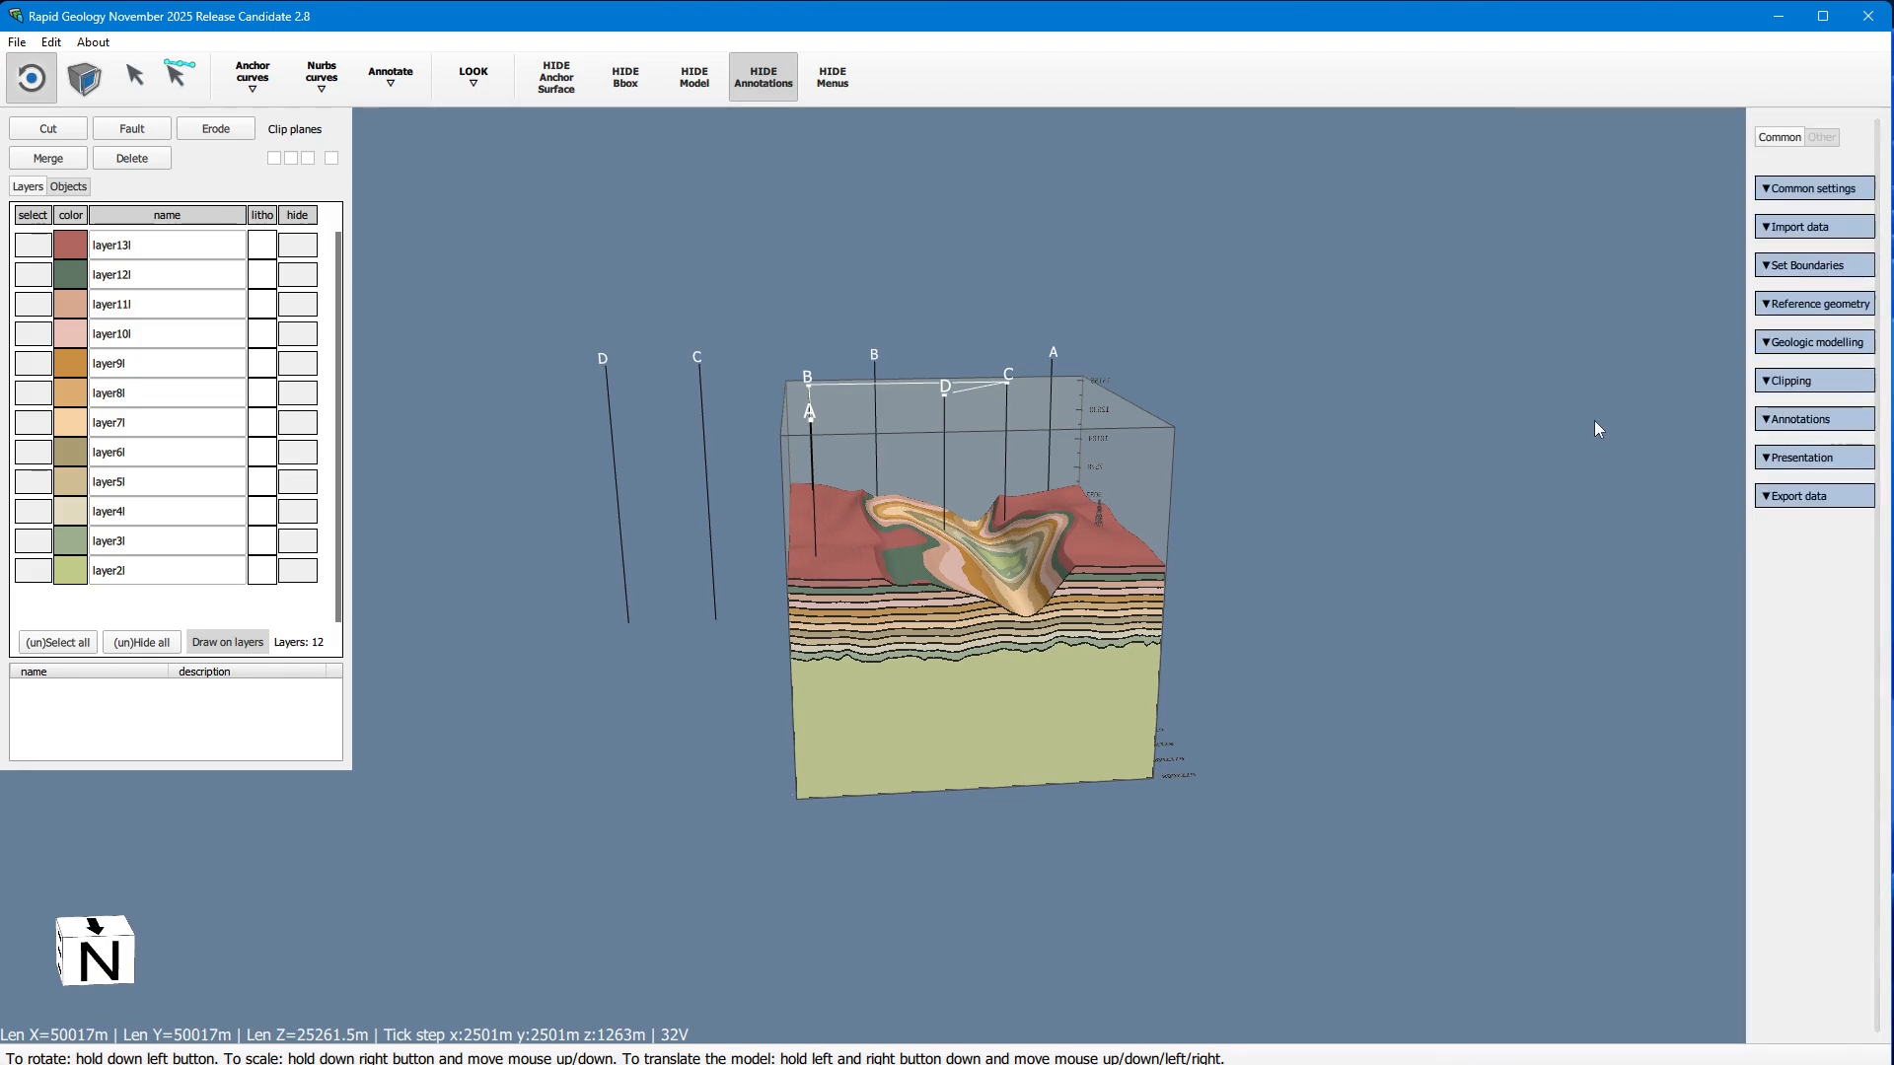
# Step: Enable the groundwater zone in the water and oxidation levels, leaving the transition zone off, and inspect it around the model's base
pyautogui.click(1809, 463)
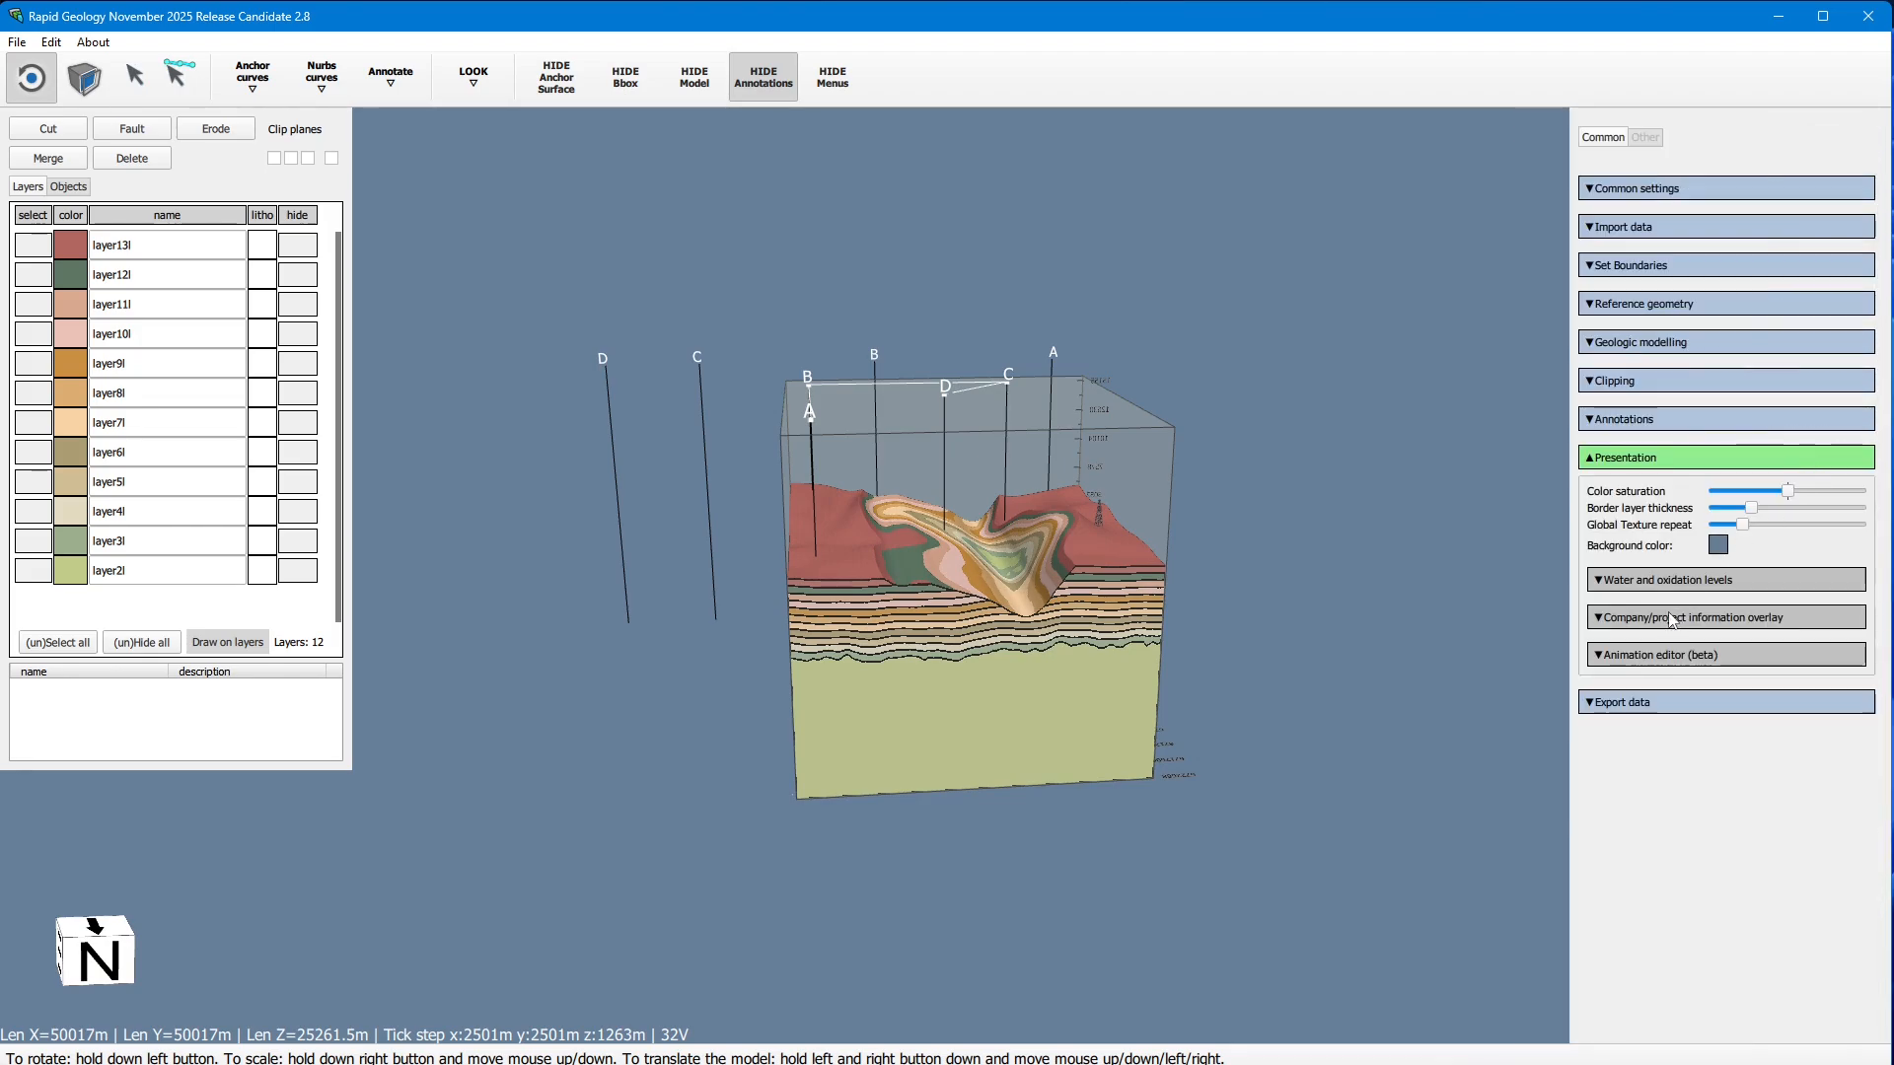
pyautogui.click(1681, 580)
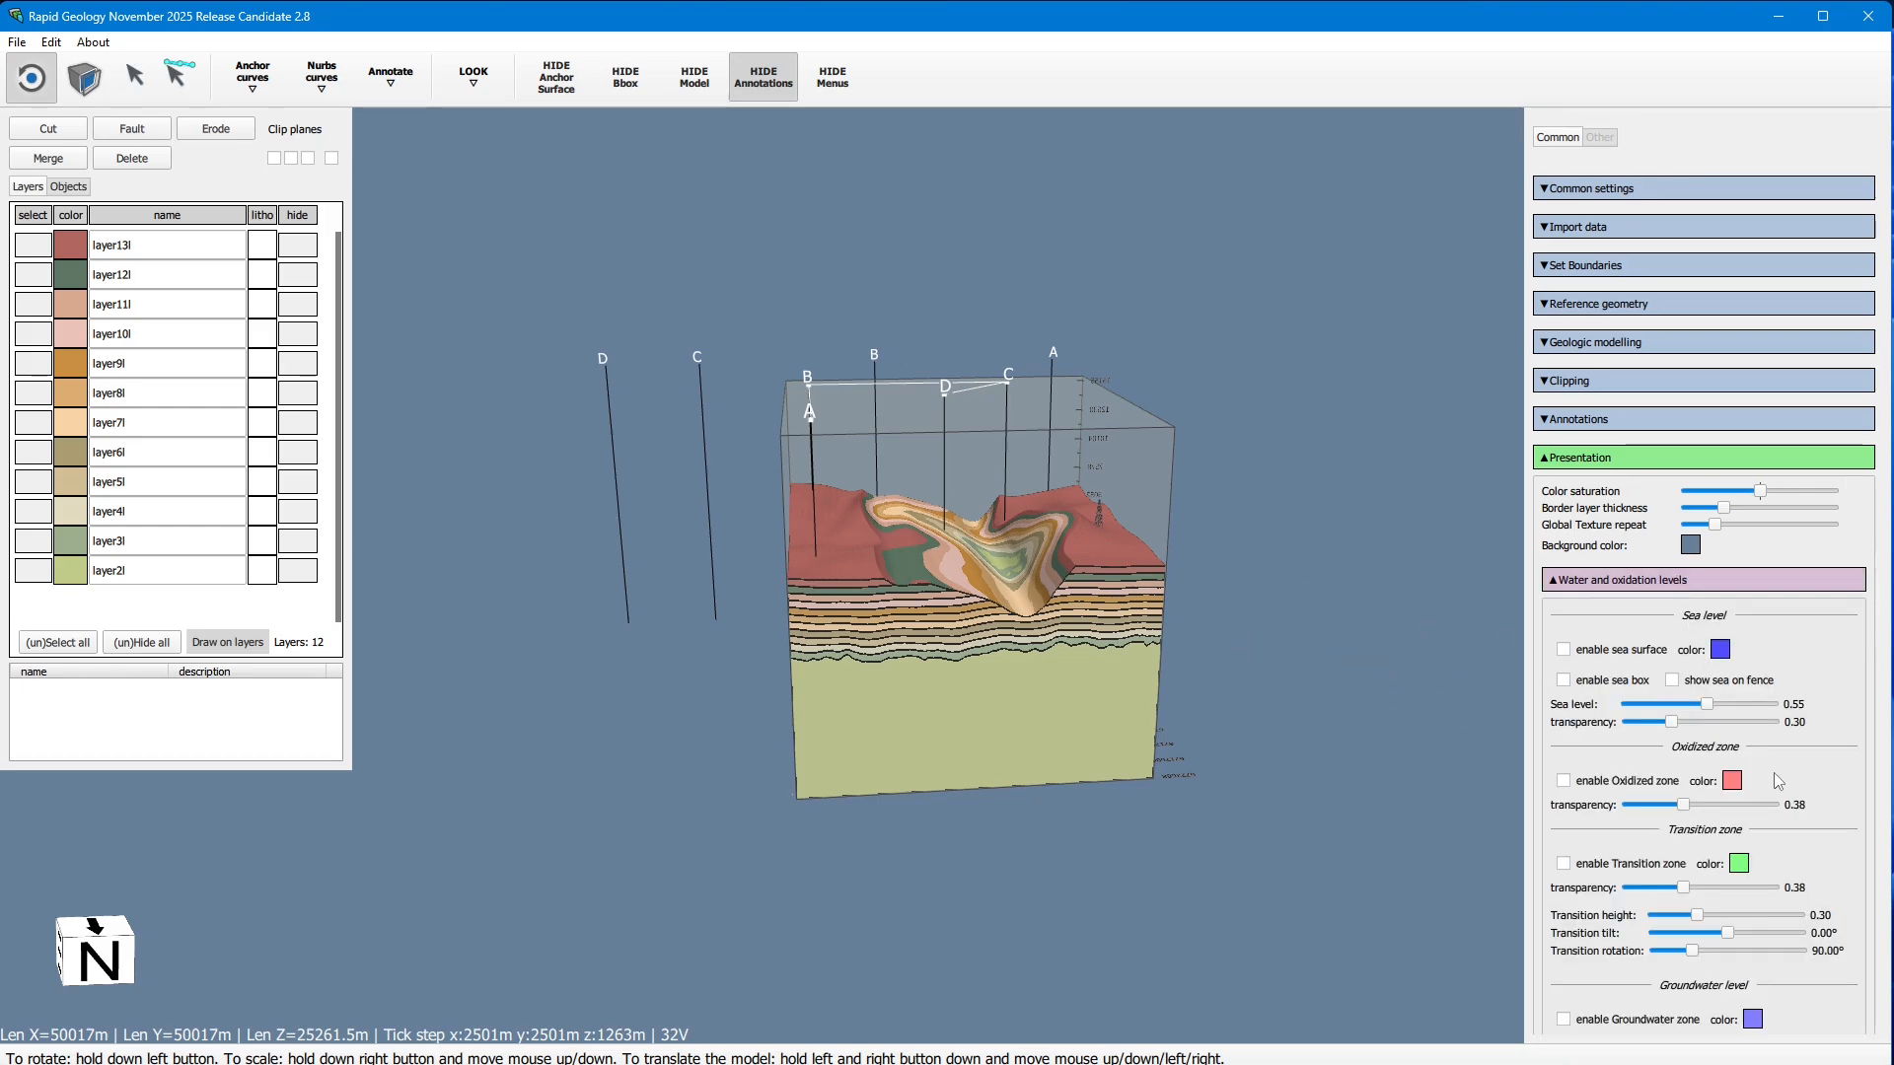
pyautogui.scroll(-5, 1778, 782)
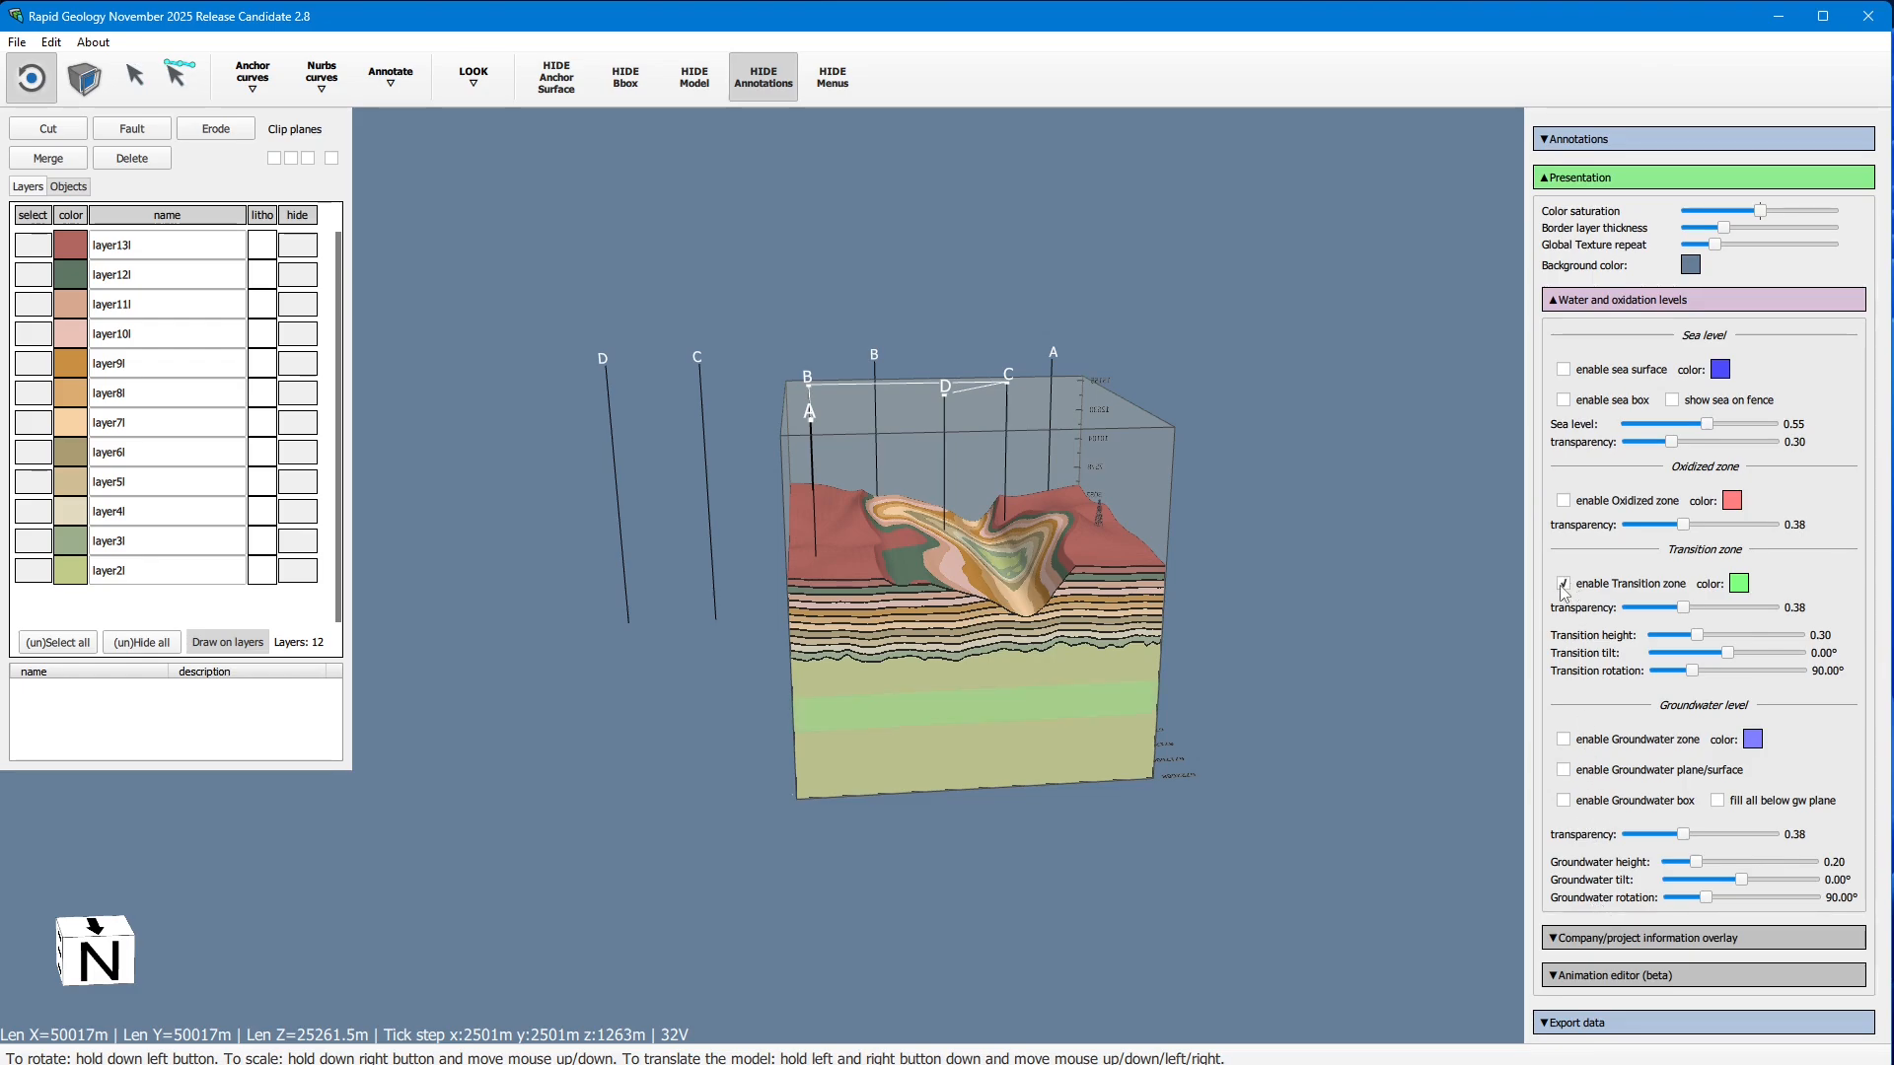
pyautogui.click(1564, 585)
pyautogui.click(1565, 739)
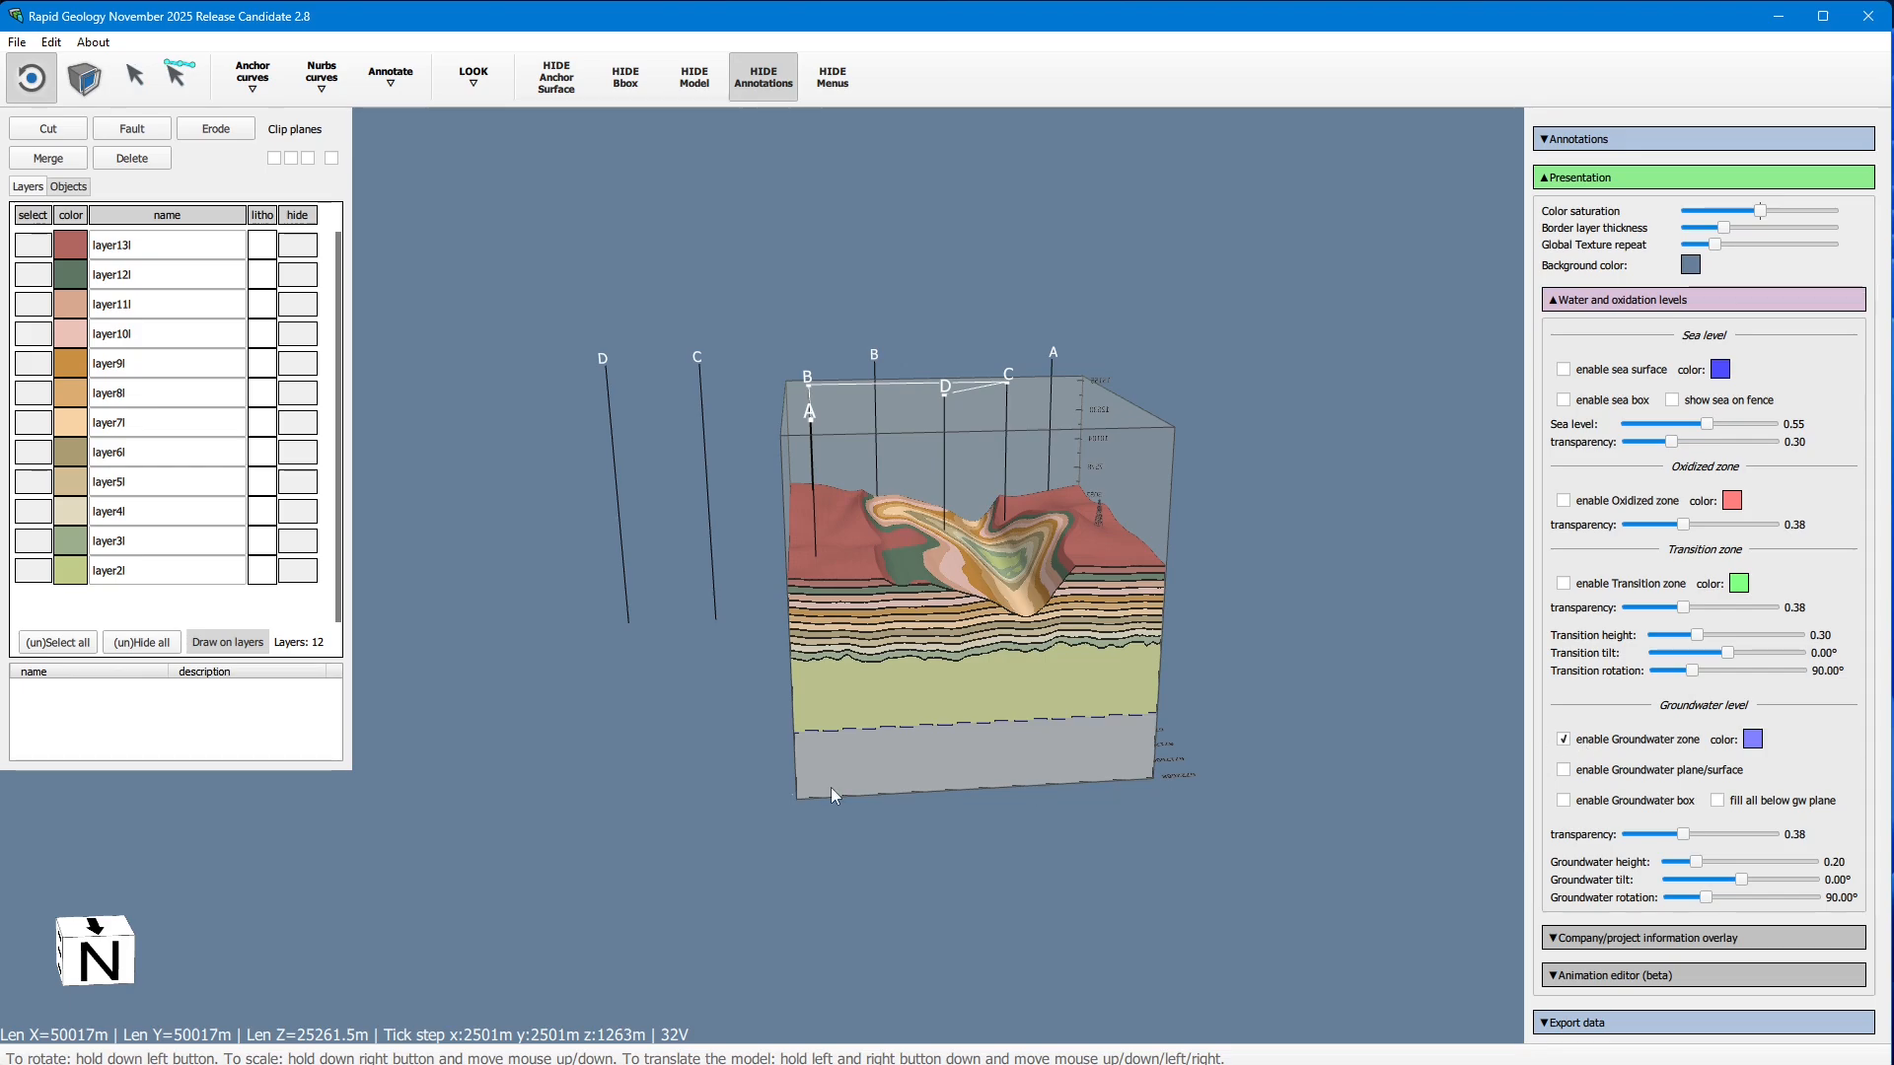
pyautogui.moveTo(494, 399); pyautogui.dragTo(688, 345)
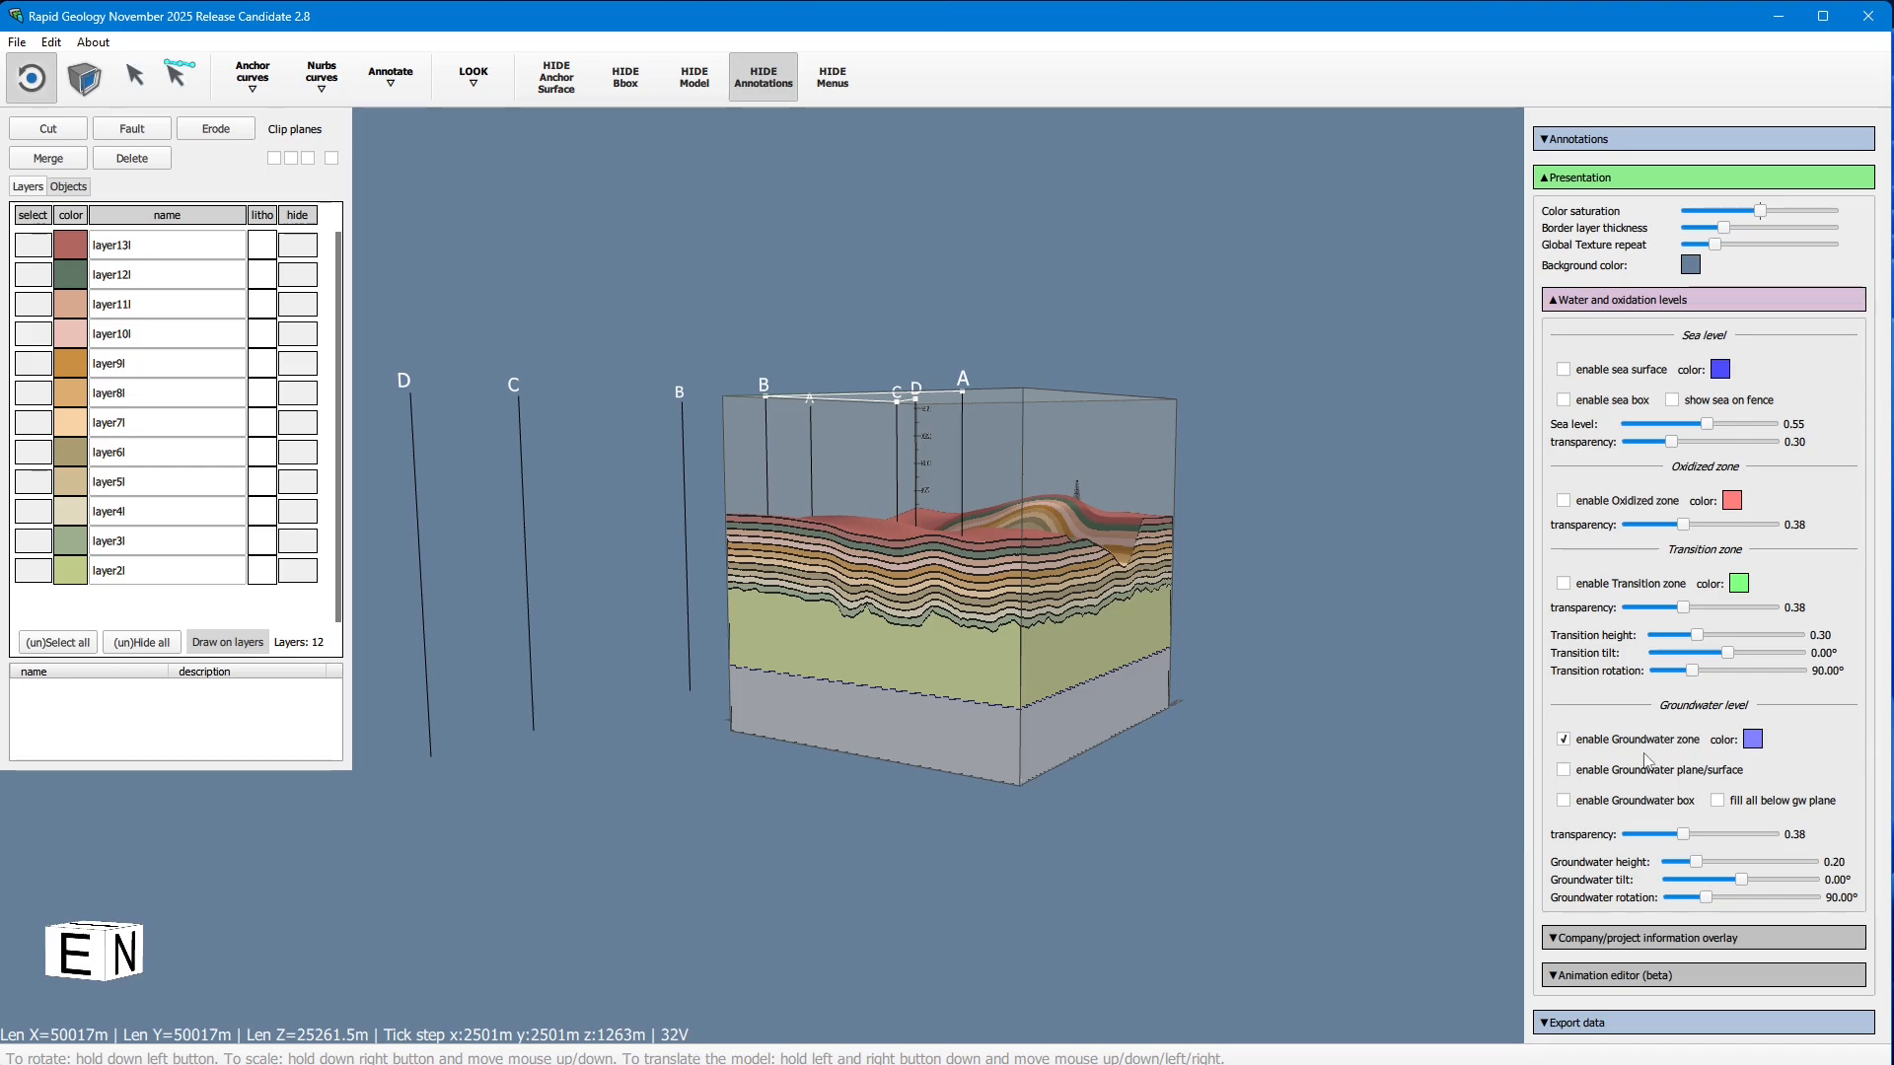
pyautogui.moveTo(713, 245); pyautogui.dragTo(667, 270)
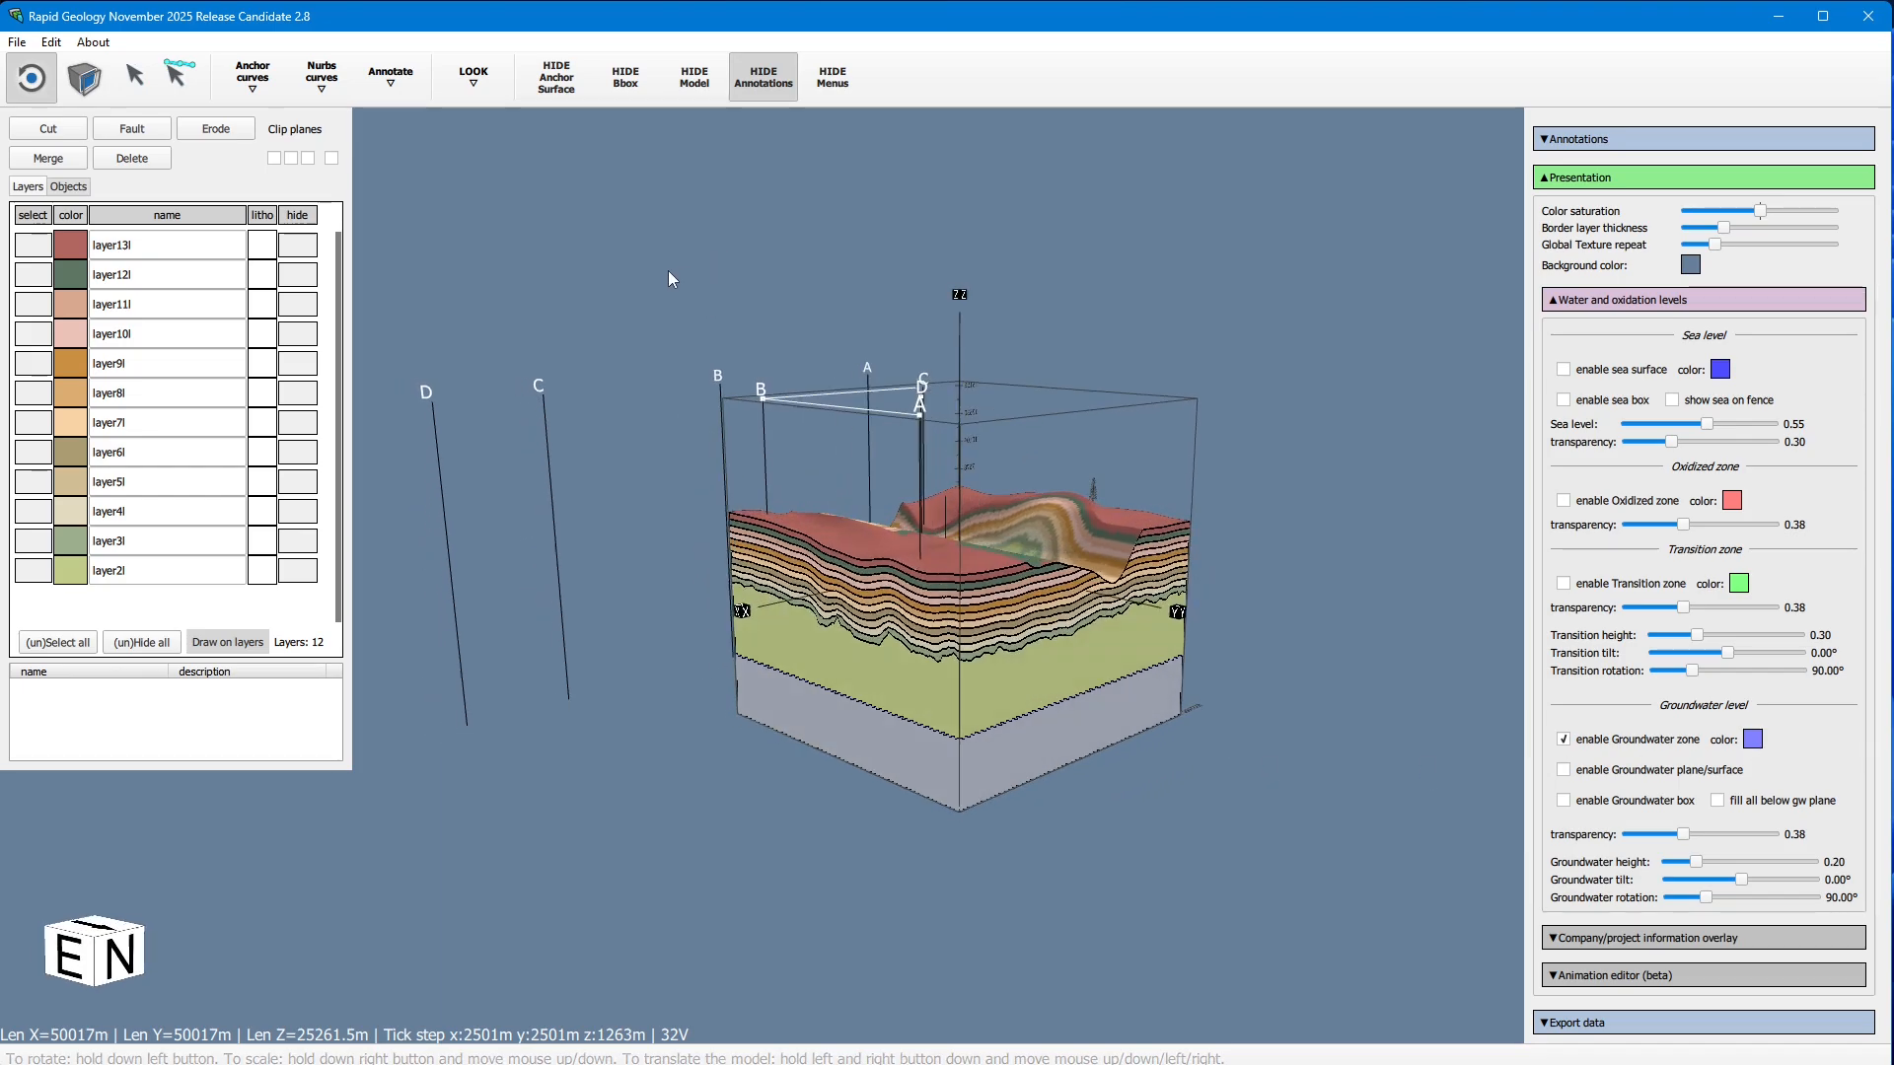
# Step: Enable the transition zone above the groundwater, and try the oxidized zone before switching it off again
pyautogui.click(1579, 585)
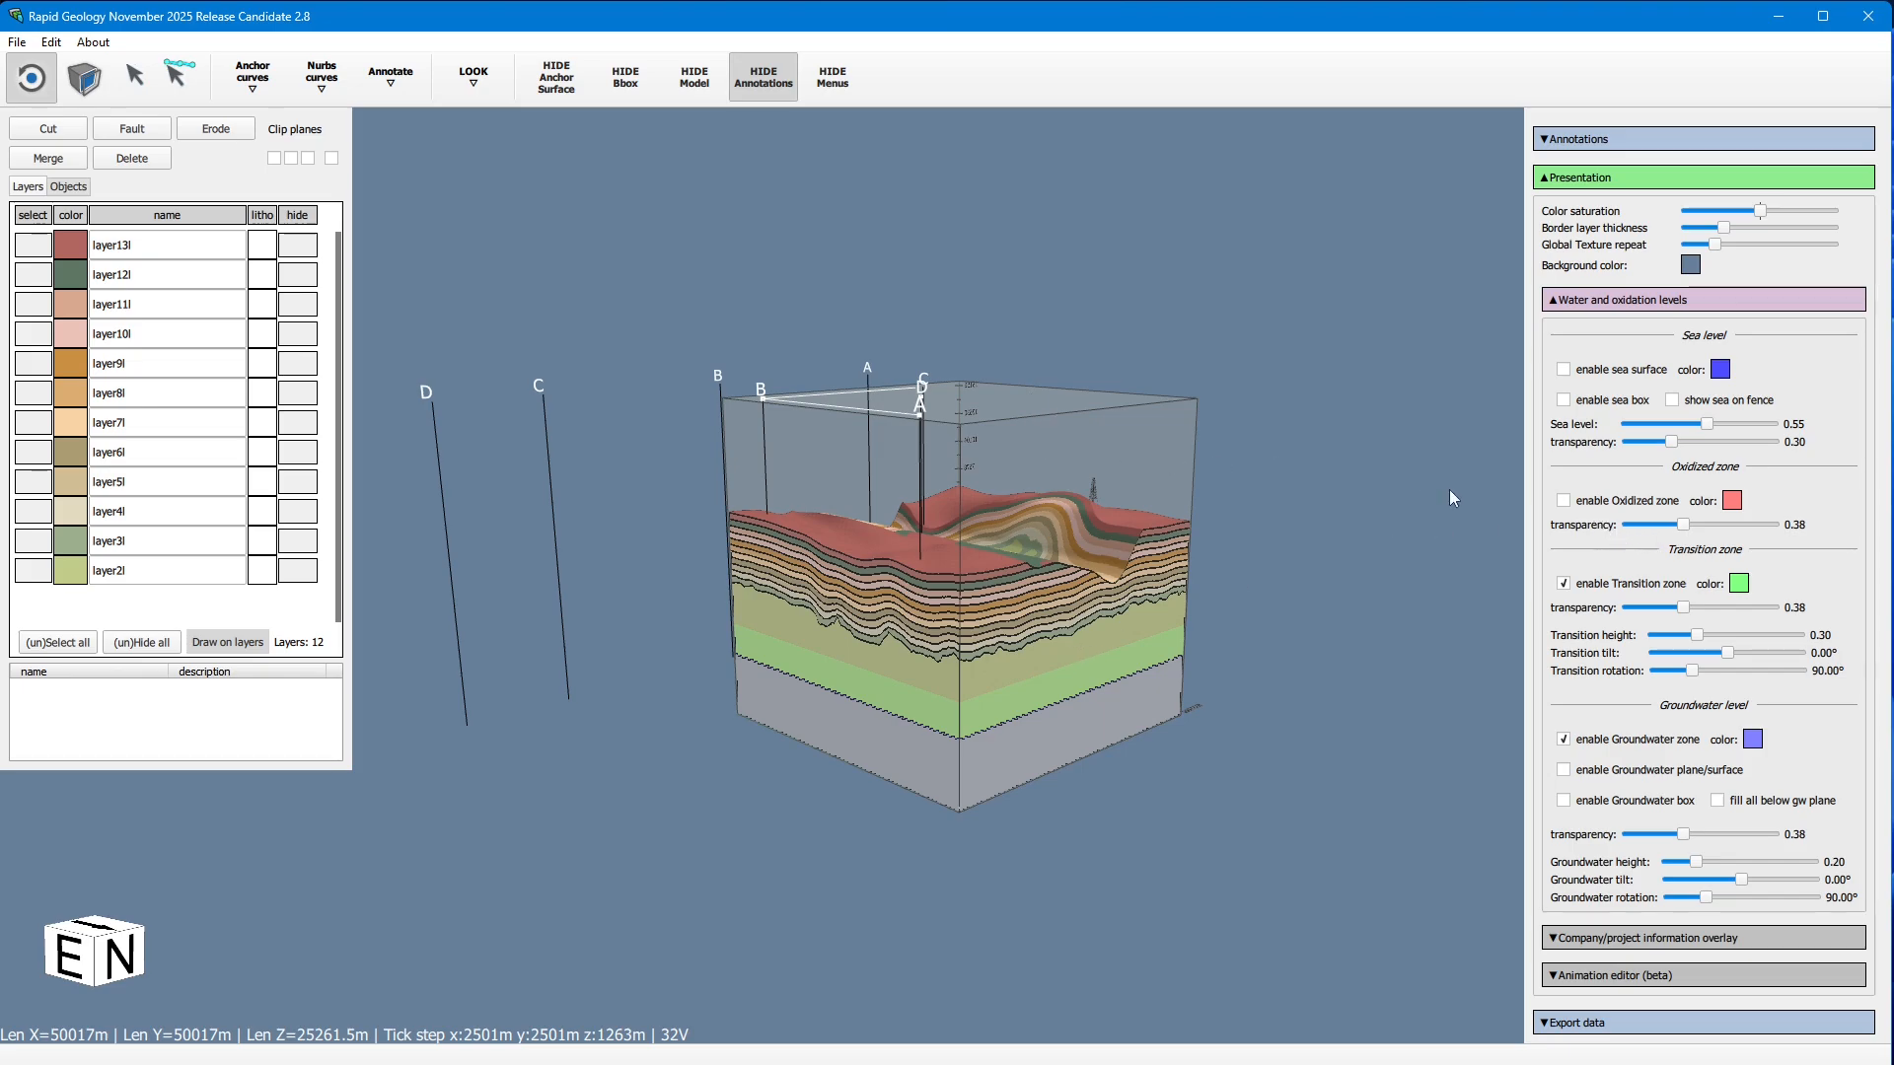
pyautogui.click(1594, 503)
pyautogui.click(1595, 503)
pyautogui.moveTo(1199, 596); pyautogui.dragTo(1145, 497)
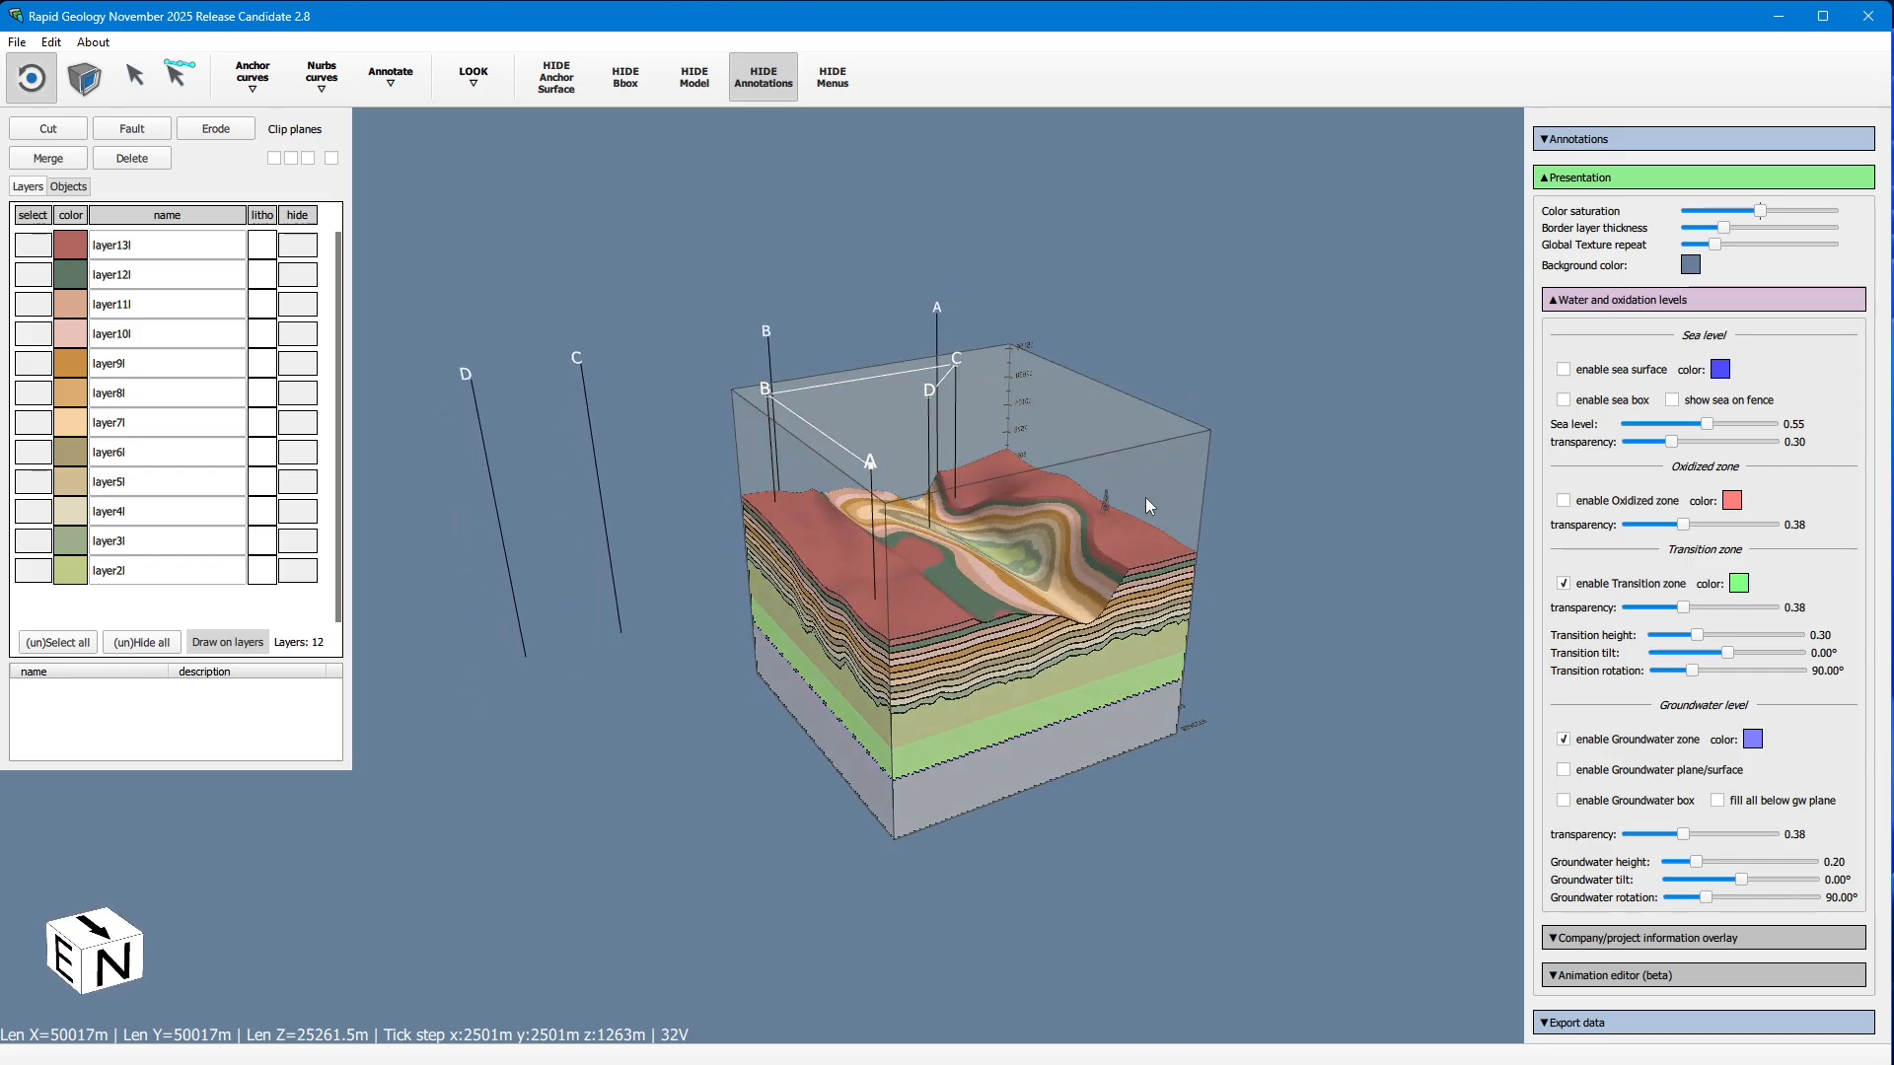
# Step: Enable the sea surface and sea box with sea level 0.75 and transparency 0.46, and view the flooded terrain from another side
pyautogui.click(1603, 373)
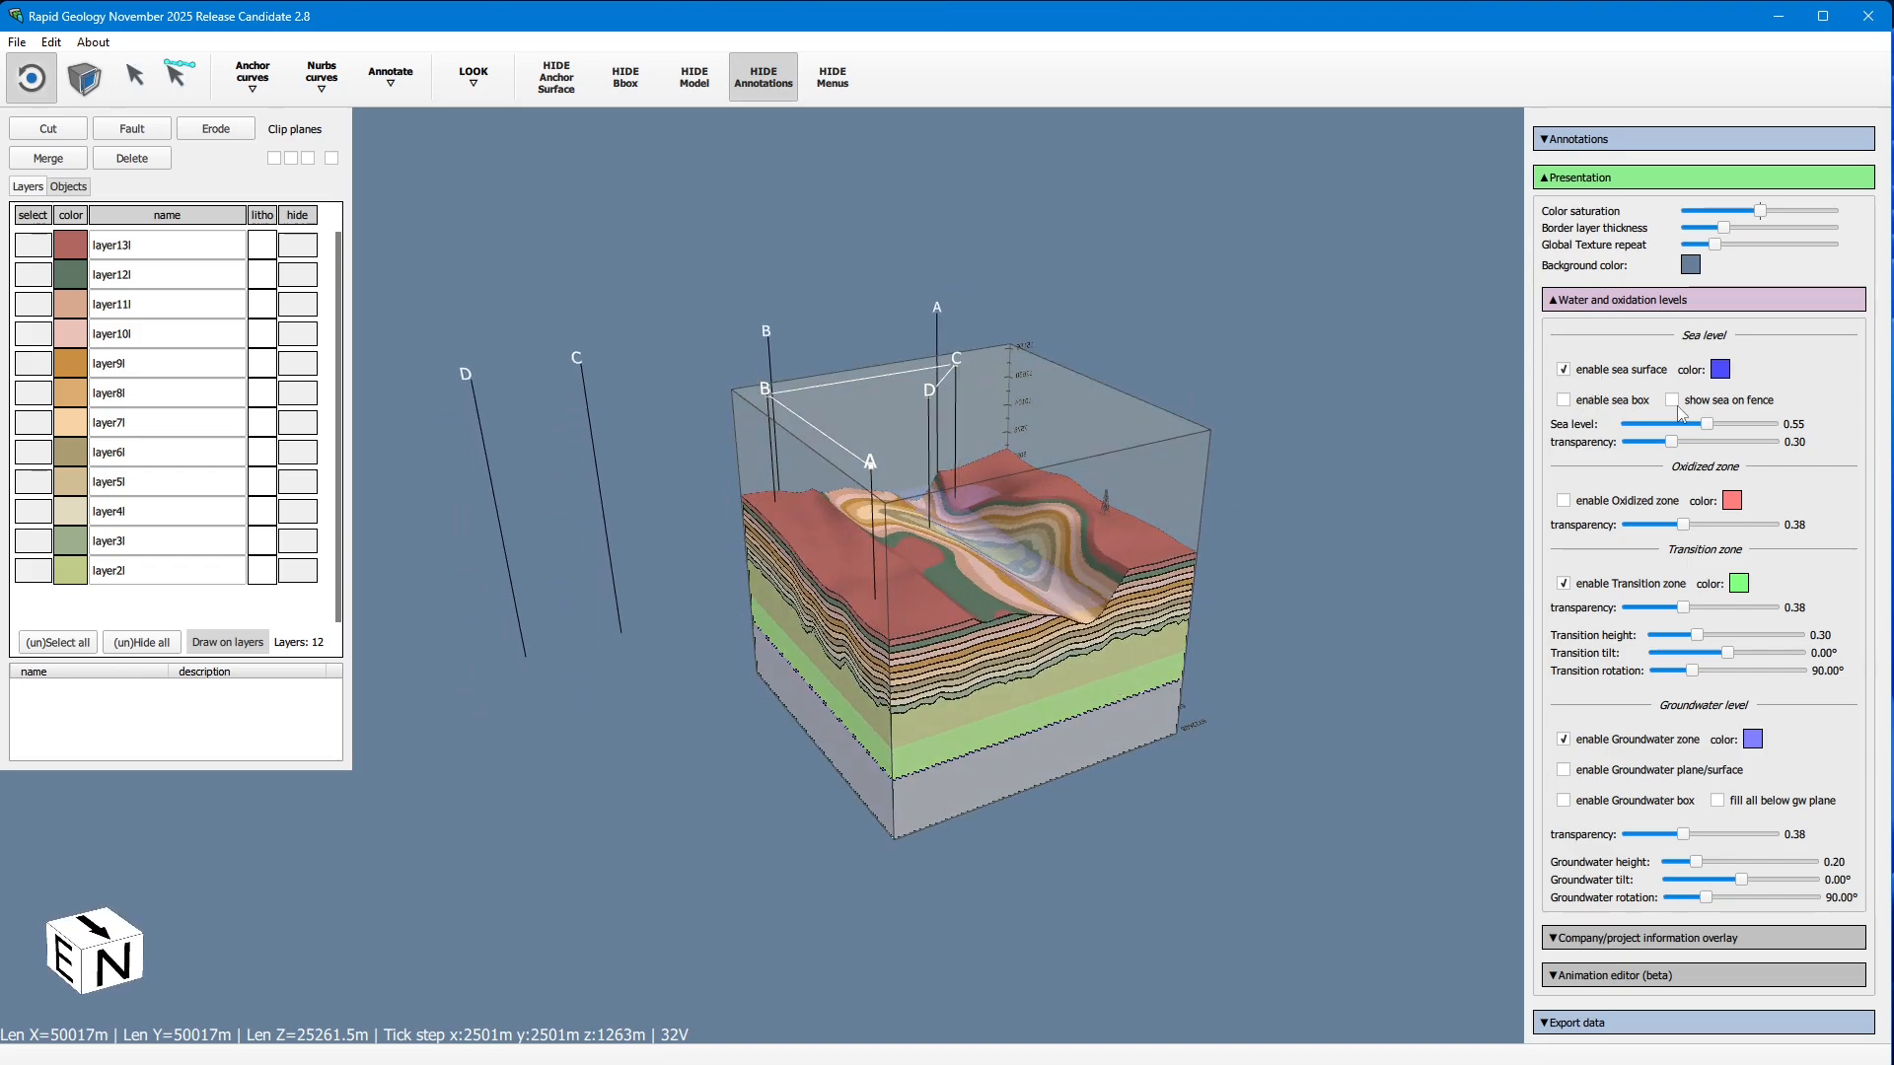
pyautogui.moveTo(1709, 428); pyautogui.dragTo(1741, 440)
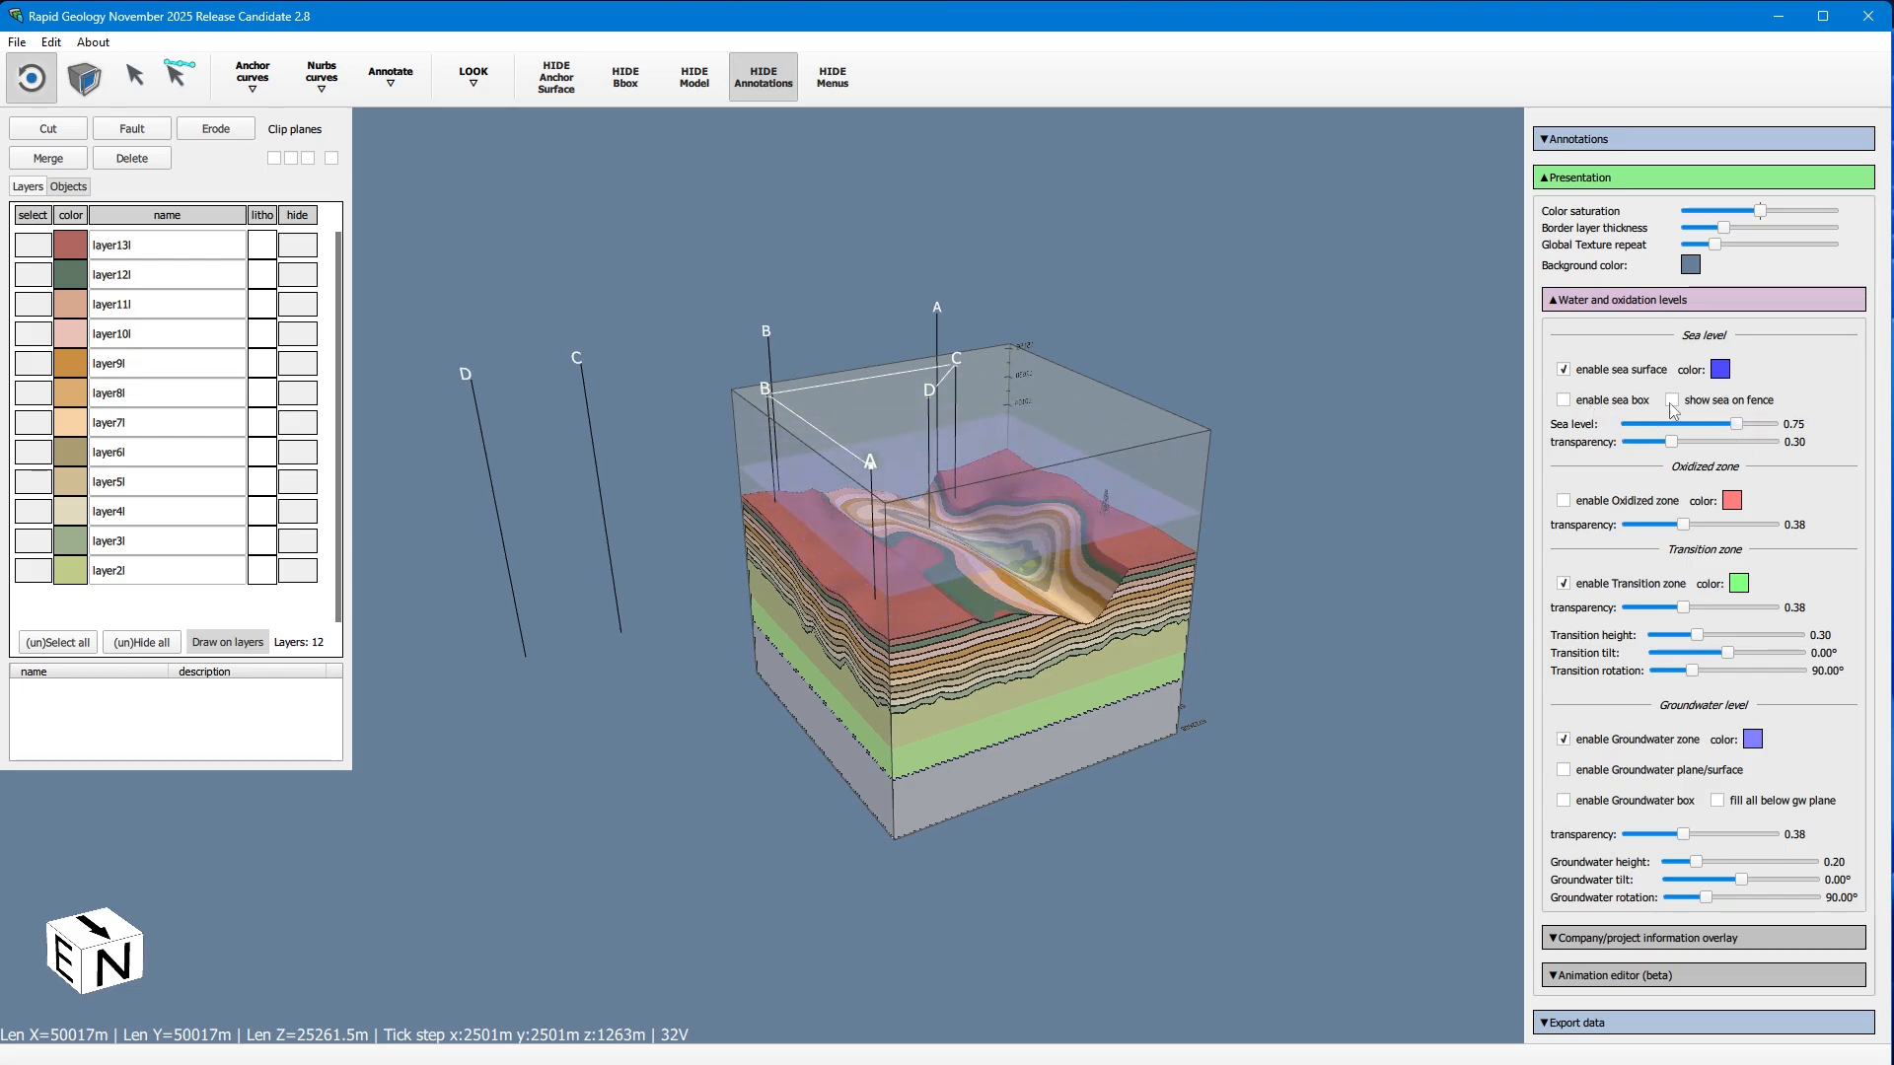
pyautogui.click(1603, 402)
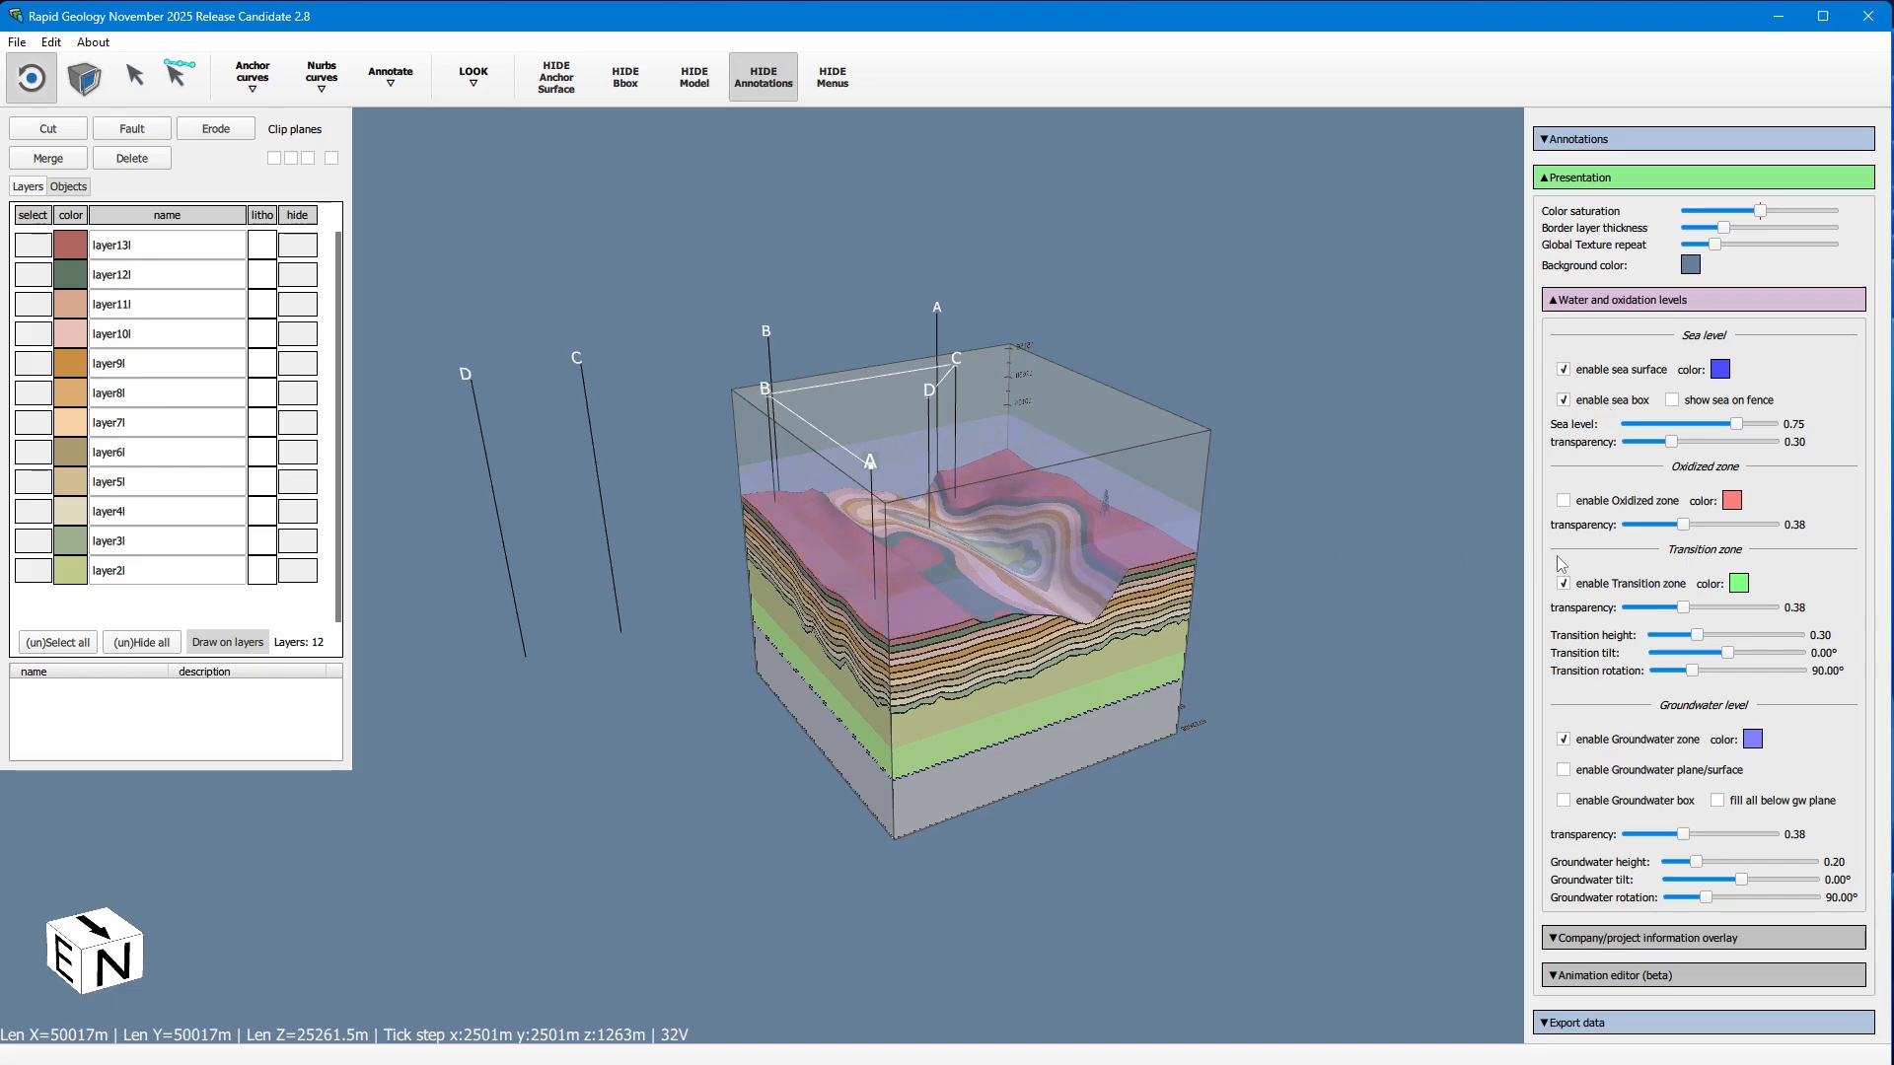
pyautogui.moveTo(1671, 441)
pyautogui.mouseDown()
pyautogui.moveTo(1808, 449)
pyautogui.moveTo(1662, 447)
pyautogui.moveTo(1723, 445)
pyautogui.moveTo(1694, 445)
pyautogui.mouseUp()
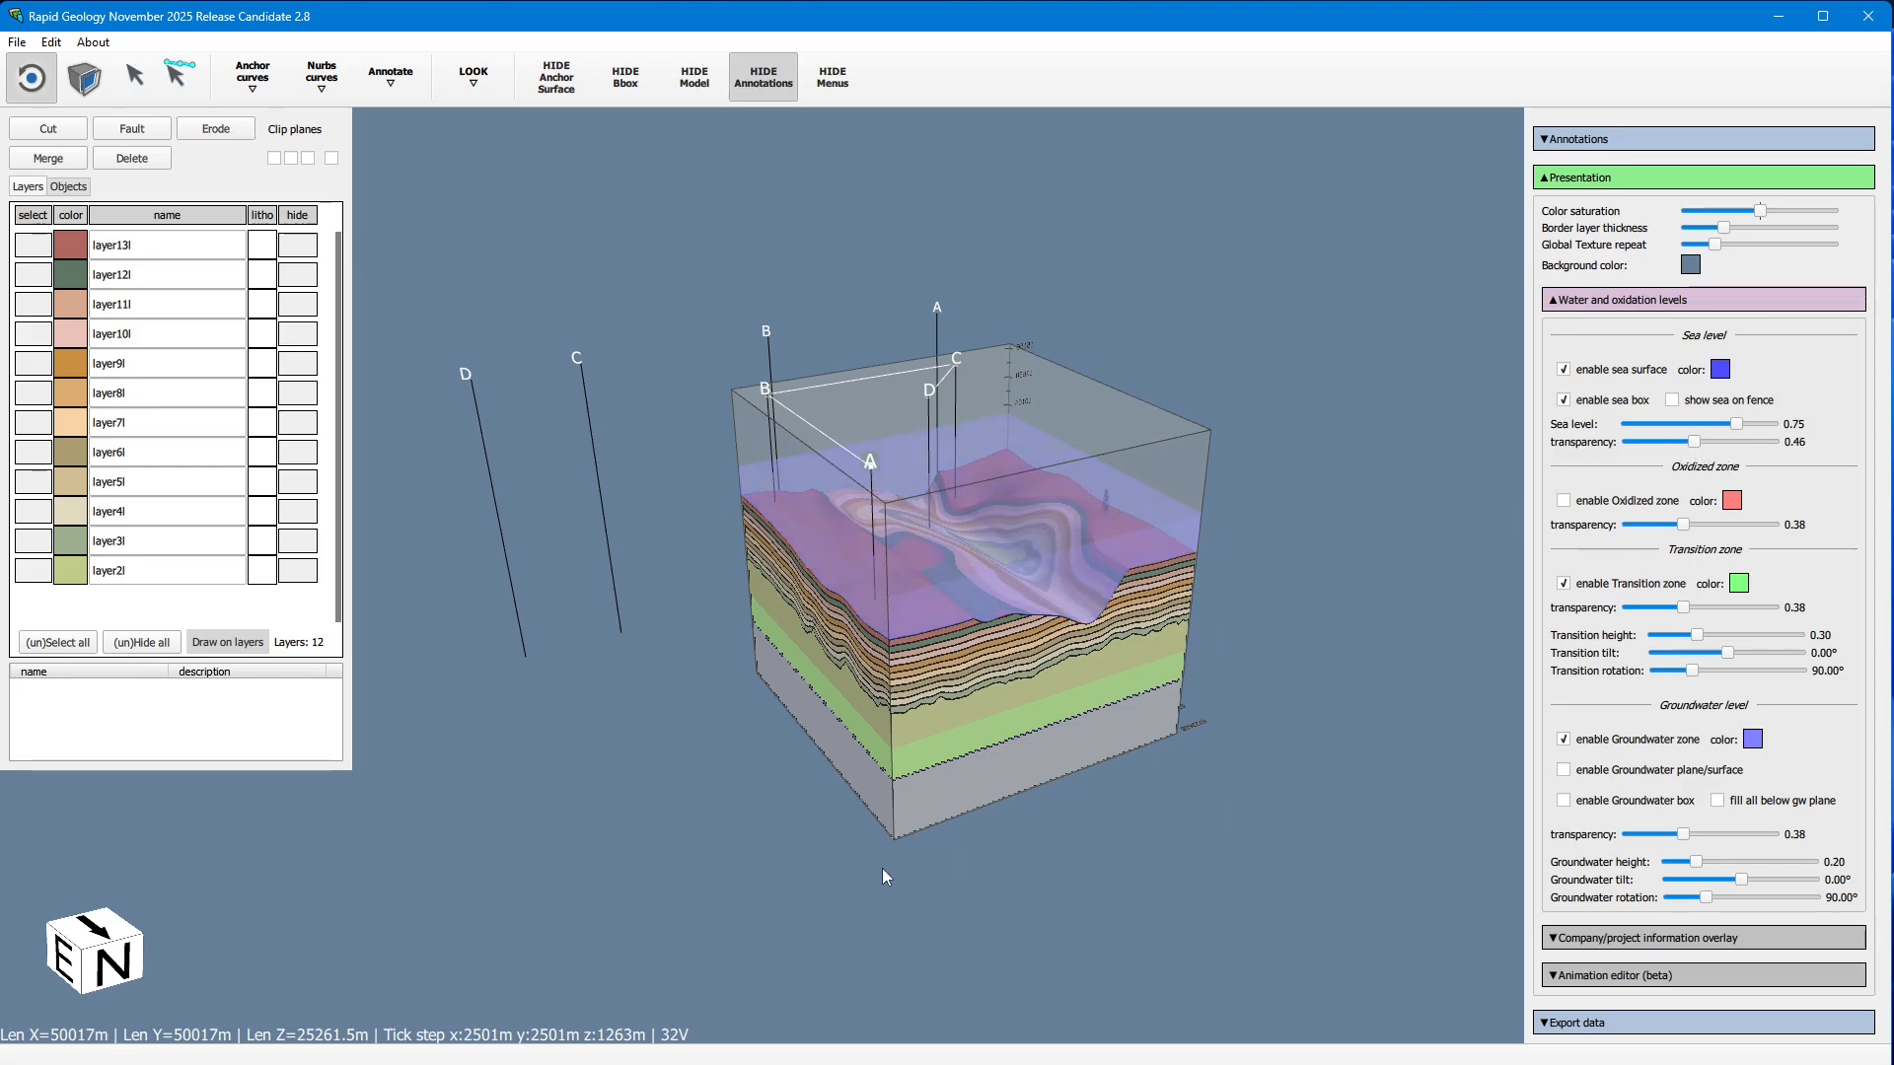
pyautogui.moveTo(881, 868)
pyautogui.mouseDown()
pyautogui.moveTo(932, 847)
pyautogui.moveTo(1270, 453)
pyautogui.moveTo(1136, 517)
pyautogui.moveTo(907, 436)
pyautogui.moveTo(1097, 692)
pyautogui.mouseUp()
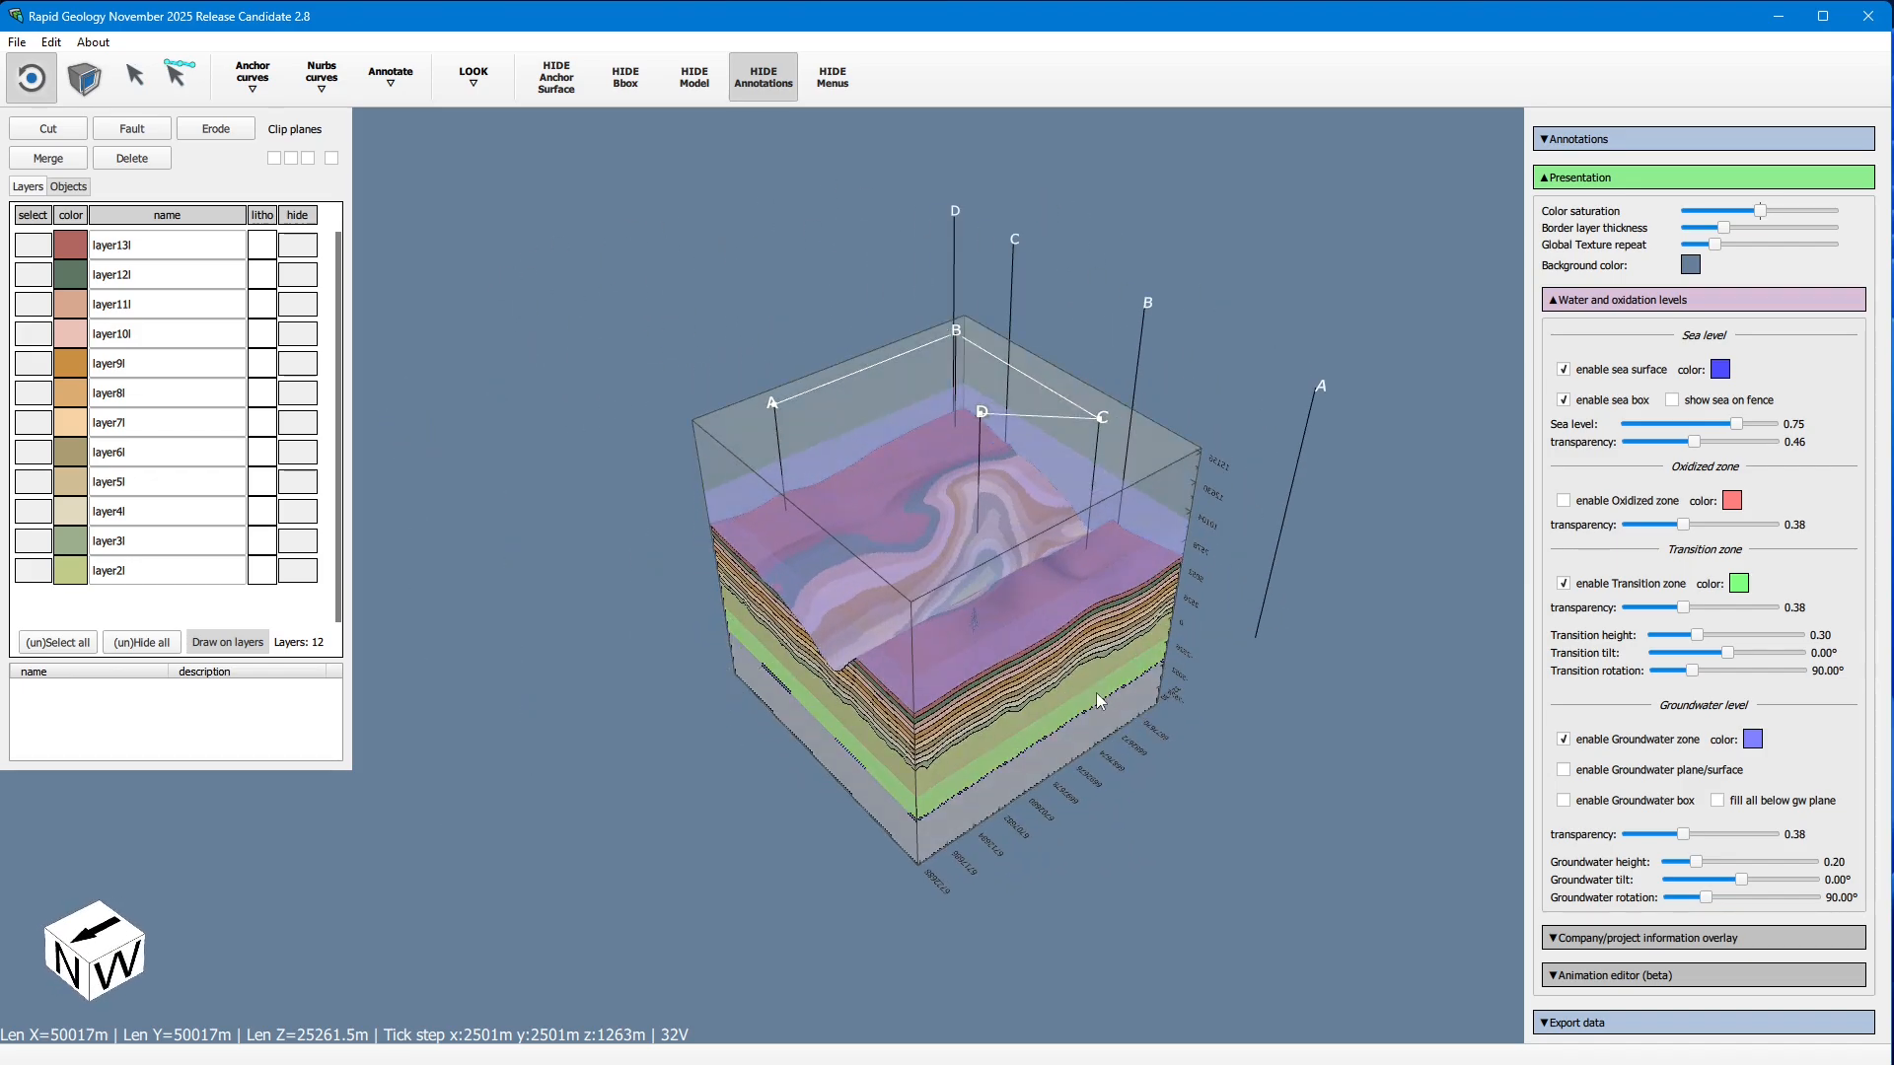
pyautogui.click(1583, 180)
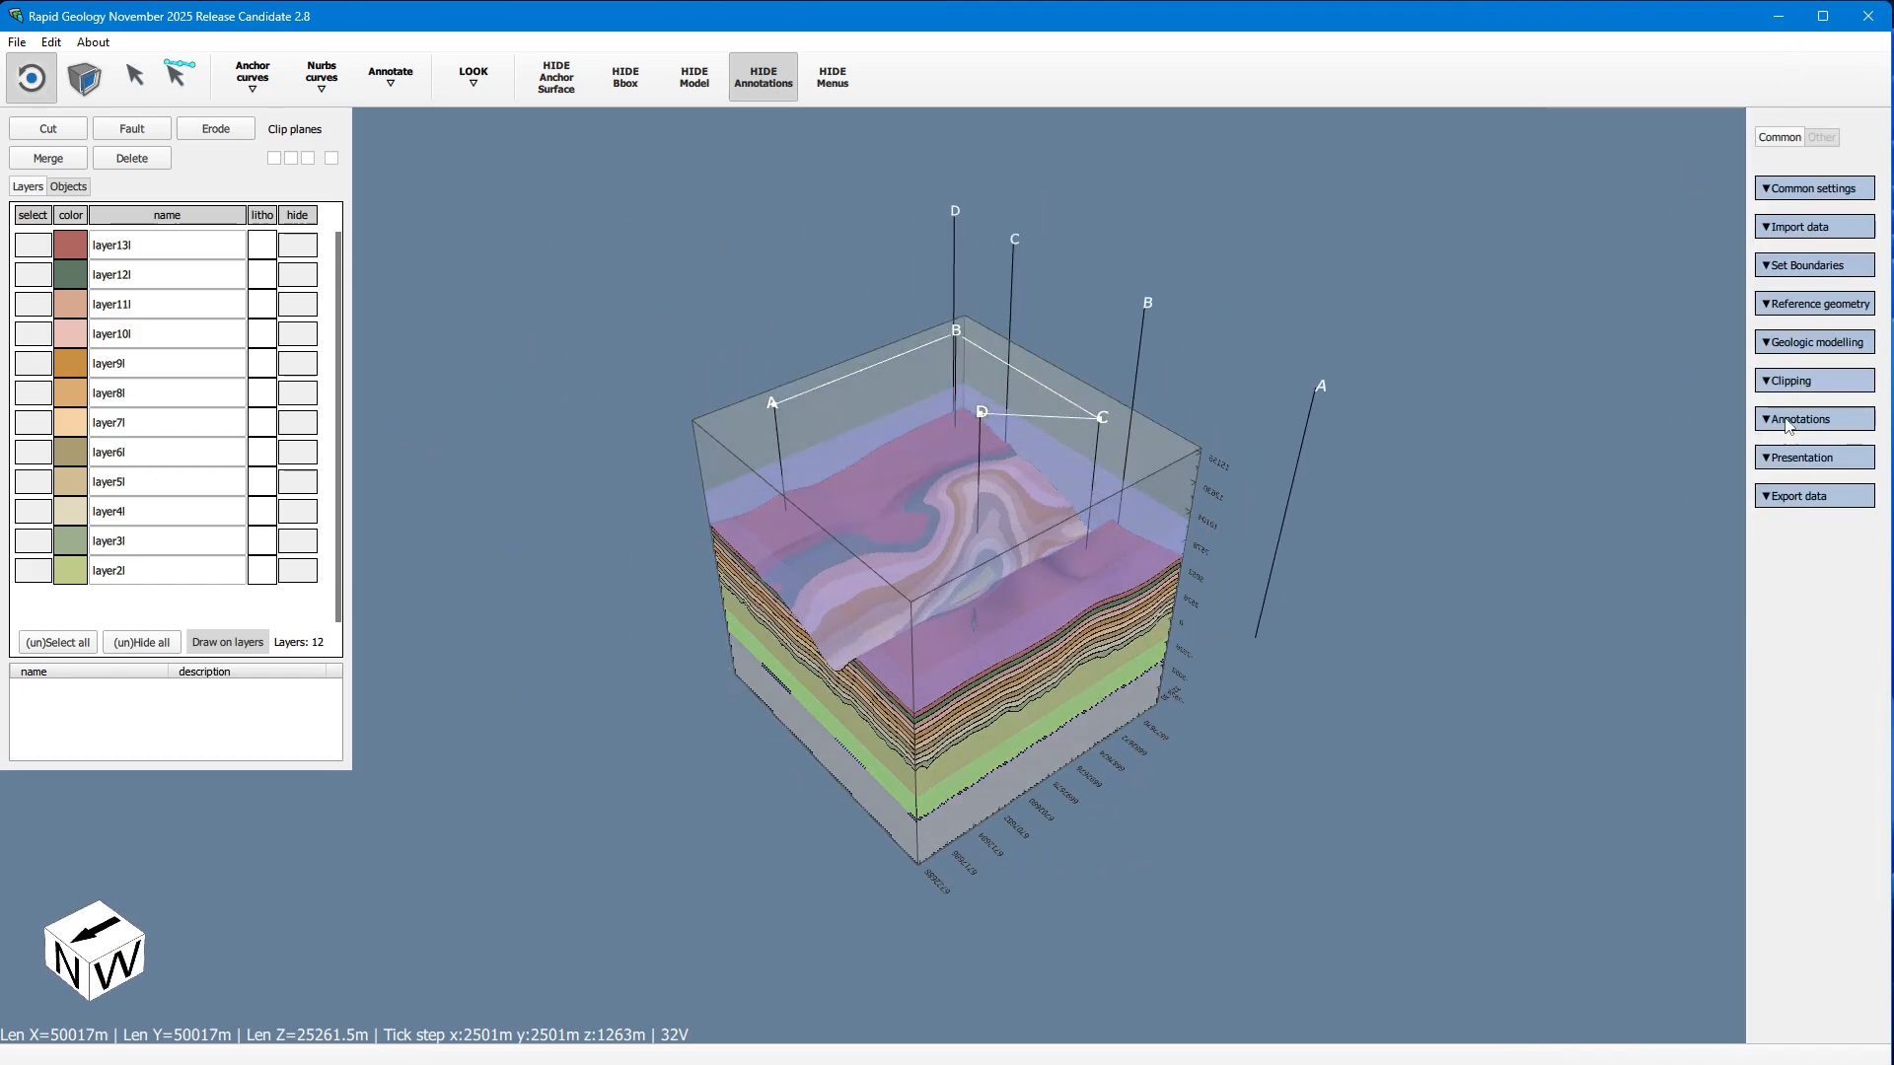